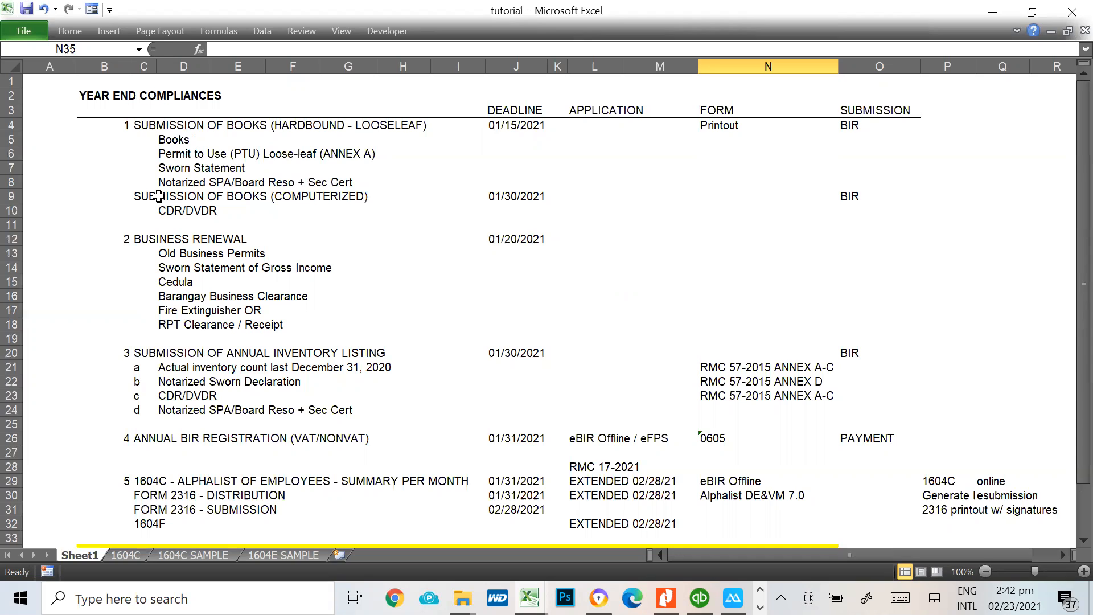
# Go through items 1 to 5 of the year-end compliances list, from submission of books to the 1604C alphalist
pyautogui.moveTo(124, 136); pyautogui.dragTo(126, 131)
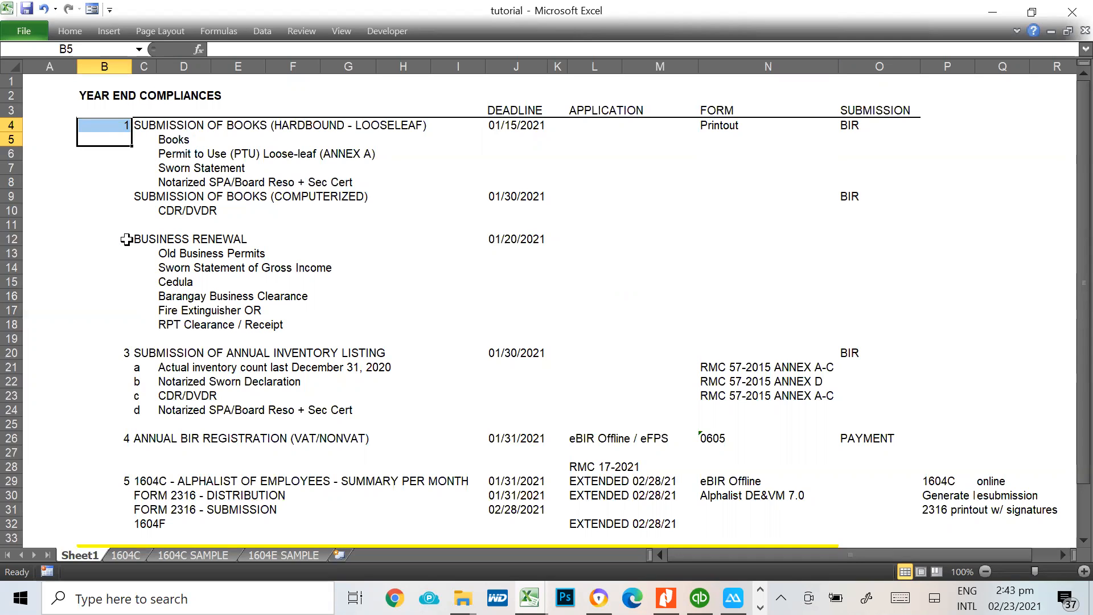
pyautogui.click(125, 239)
pyautogui.scroll(-2, 530, 265)
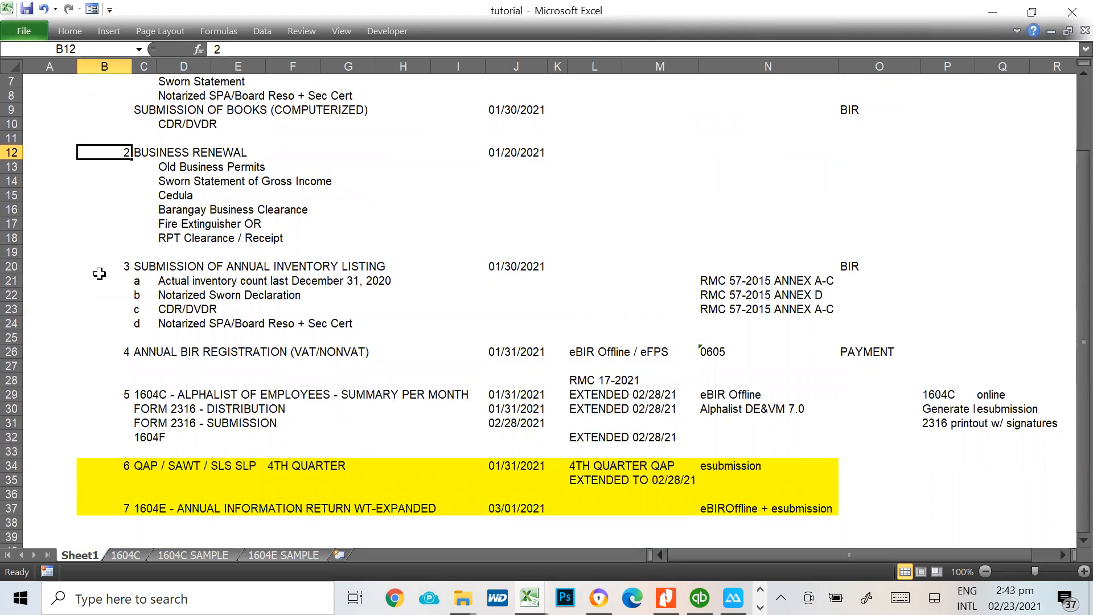
pyautogui.click(114, 267)
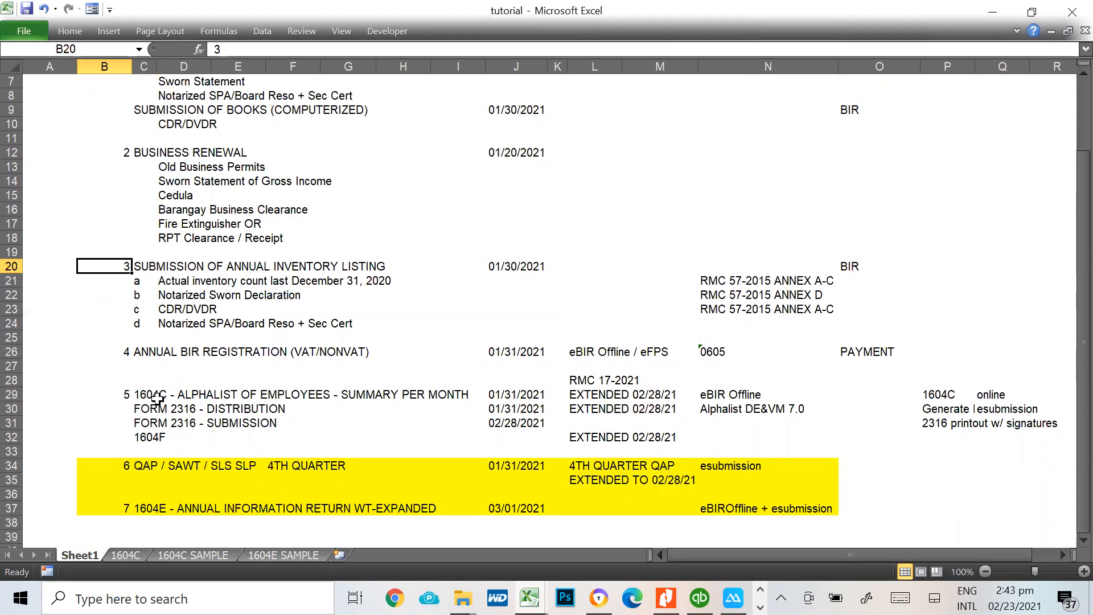
pyautogui.click(121, 356)
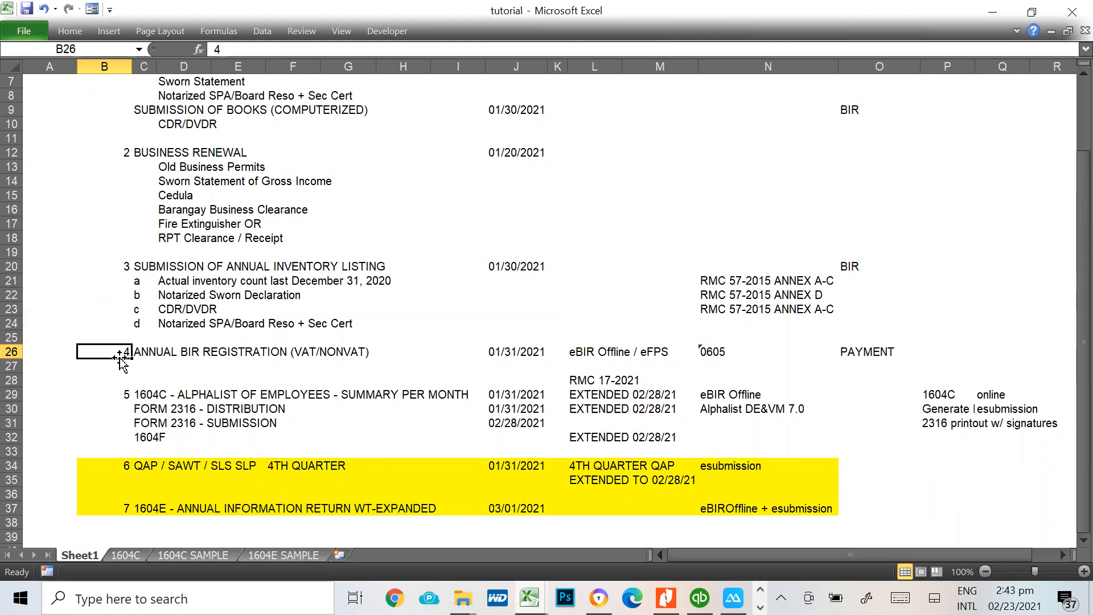
pyautogui.scroll(-2, 434, 408)
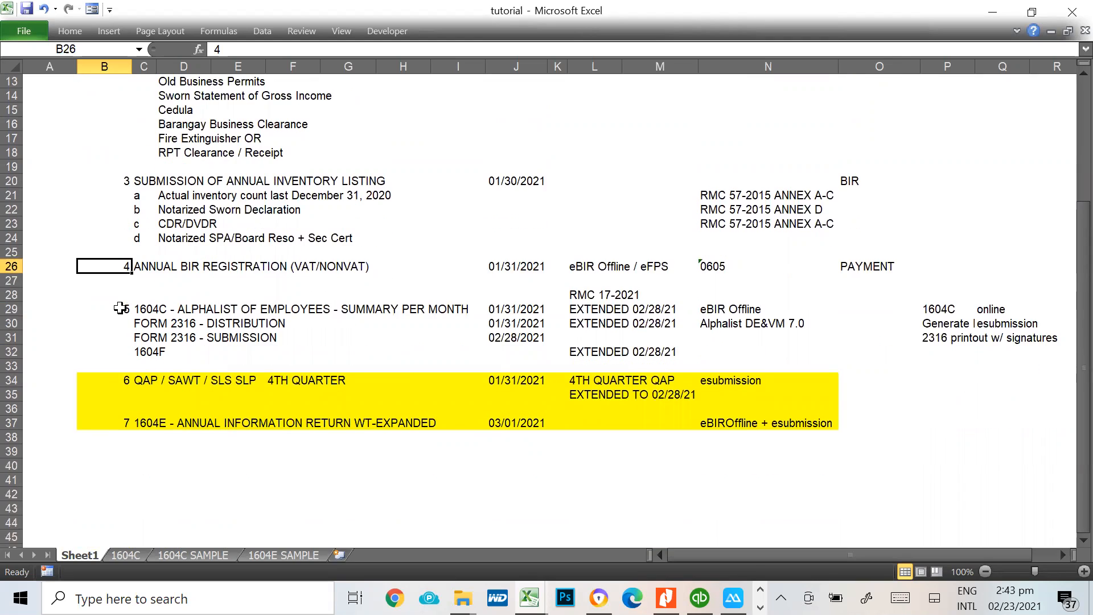
pyautogui.click(120, 308)
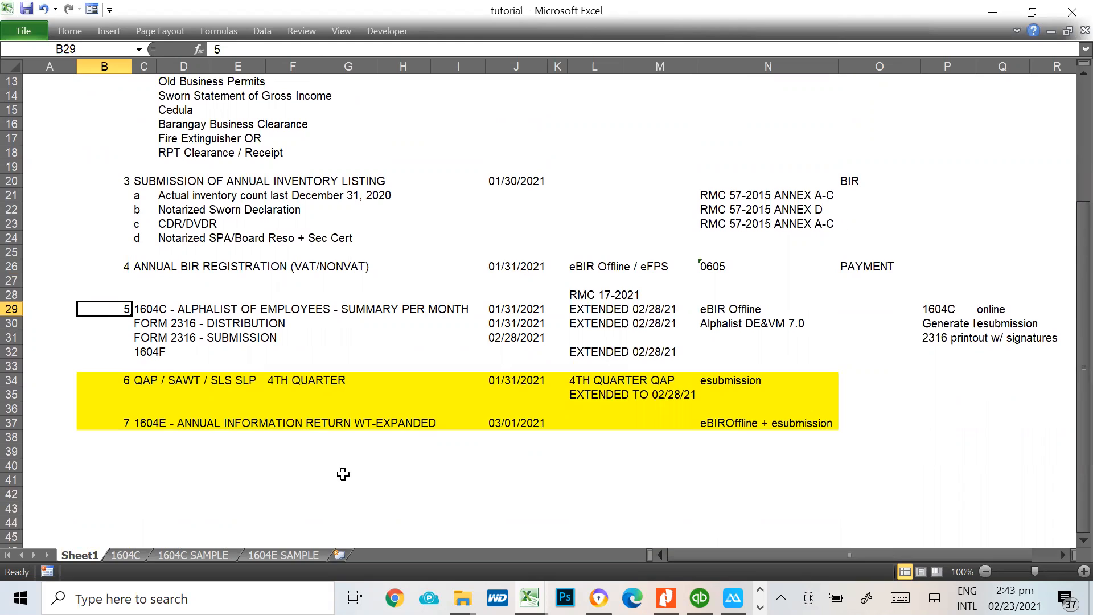
# Enter PANELO ACCOUNTING FIRM 1604C in cell F40 below the compliance list and clear the cell again
pyautogui.click(279, 466)
pyautogui.write('PAN')
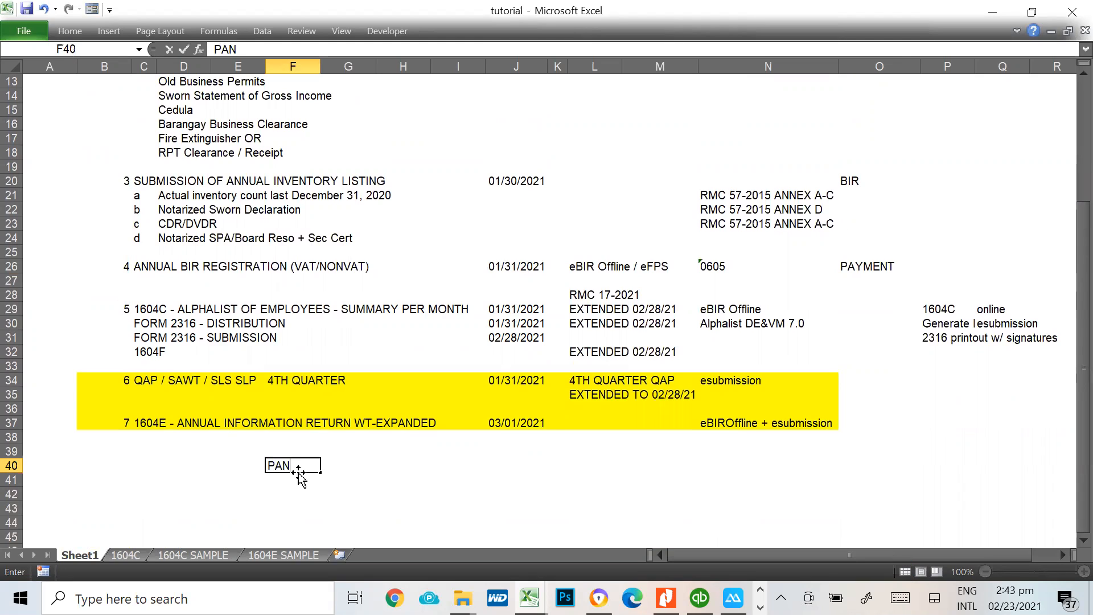
pyautogui.write('ELO ACCOUNT')
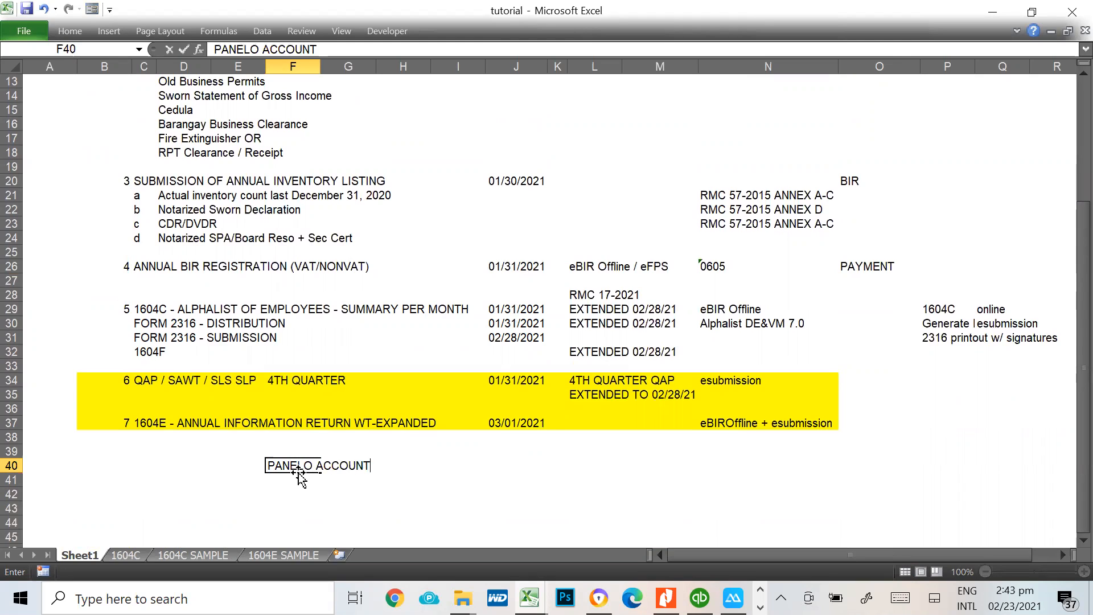
pyautogui.write('ING FIRM')
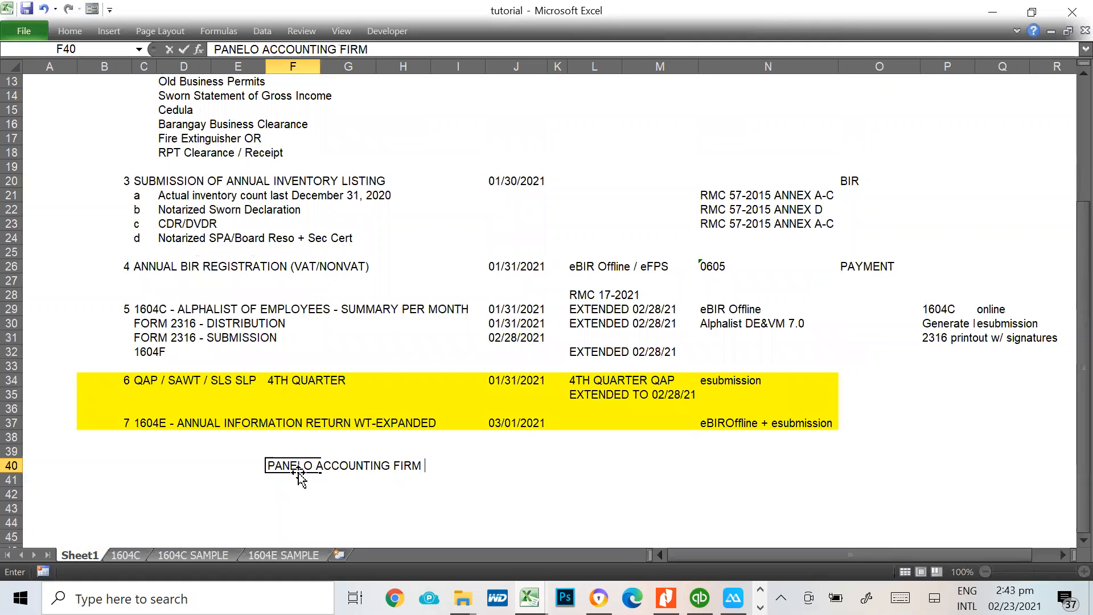
pyautogui.write(' 1604C')
pyautogui.press('Return')
pyautogui.click(298, 473)
pyautogui.press('Delete')
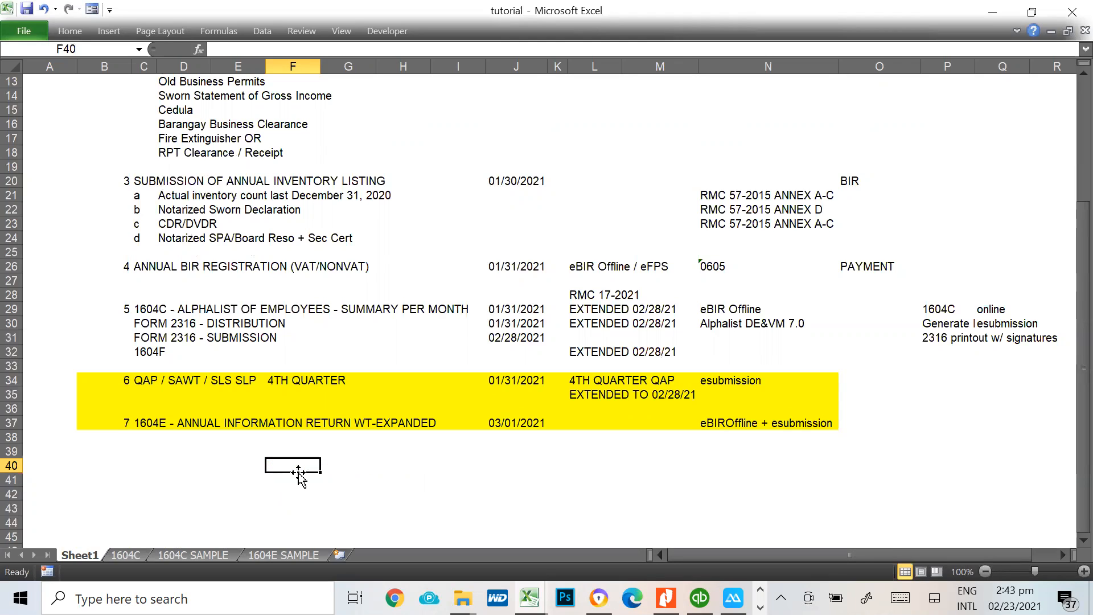
# Write PANELO ACCOUNTING FIRM in F40 as a temporary note and delete it
pyautogui.write('PANELO ACC')
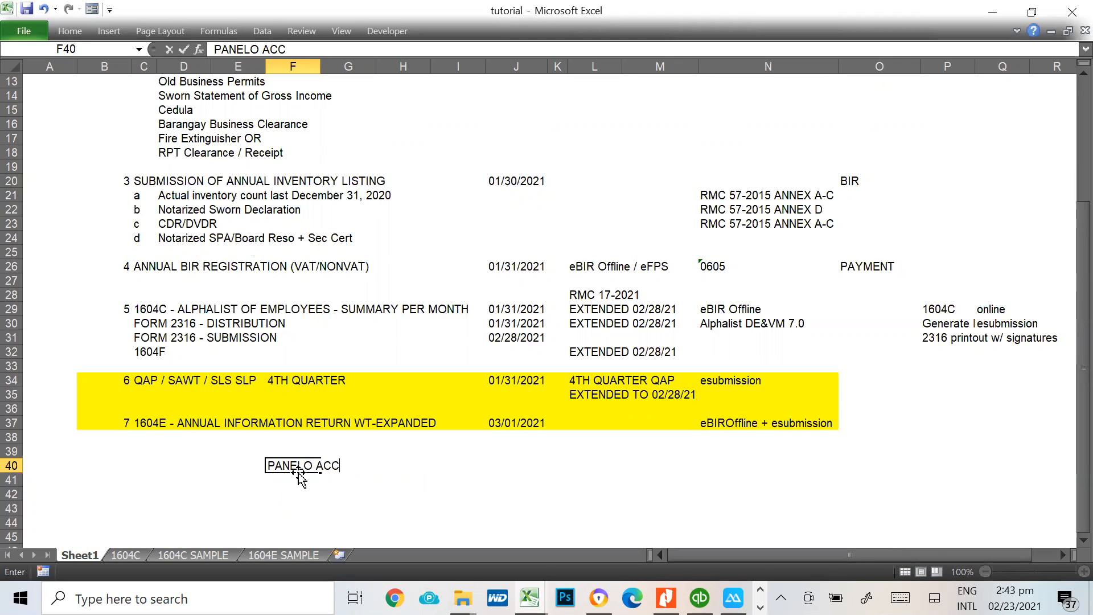
pyautogui.write('OUNTING FIRM')
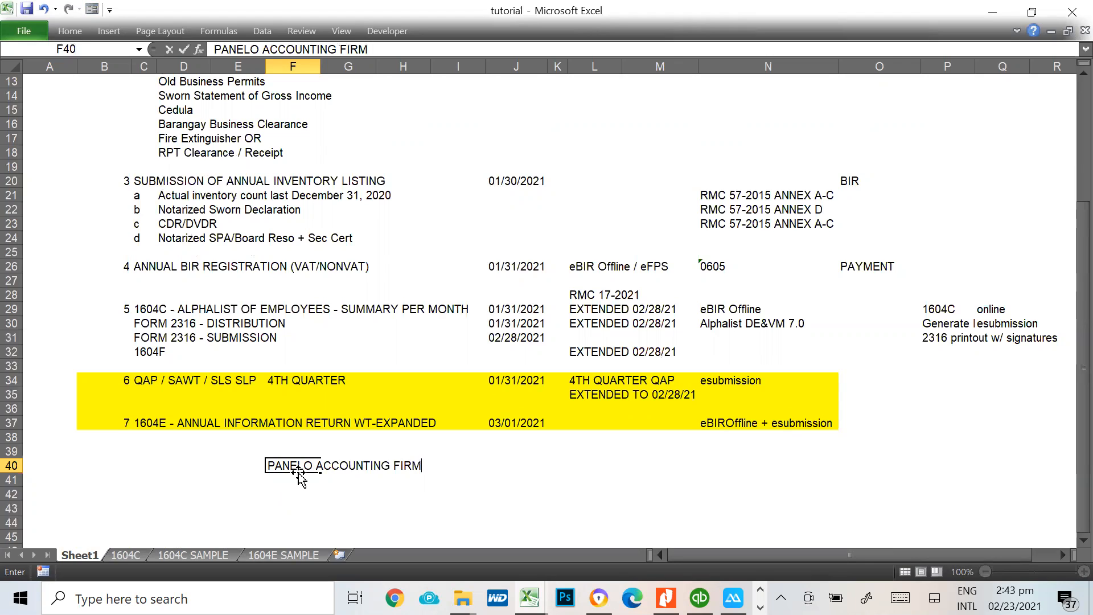
pyautogui.press('Return')
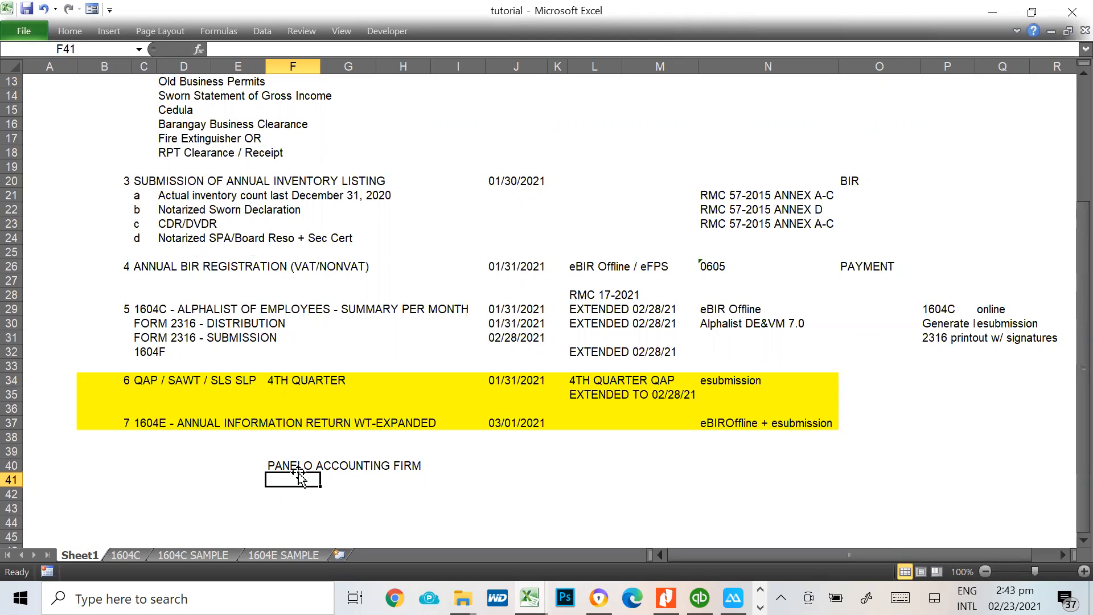
pyautogui.click(298, 470)
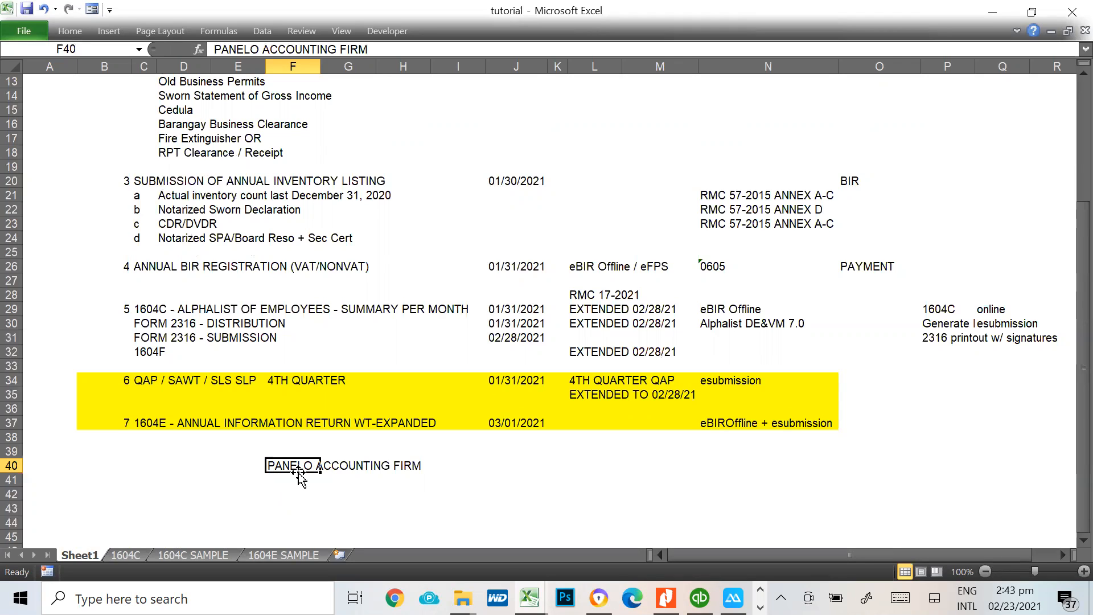
pyautogui.press('Delete')
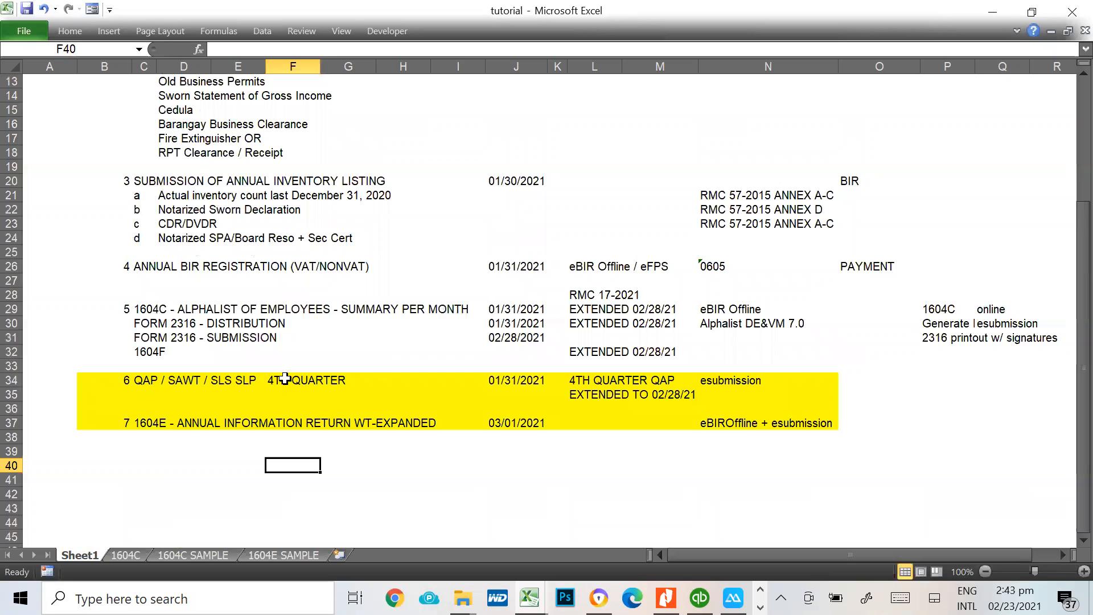
# Examine highlighted items 6 and 7, the fourth-quarter QAP / SAWT / SLS SLP and 1604E, including the QAP deadline and extension
pyautogui.click(144, 384)
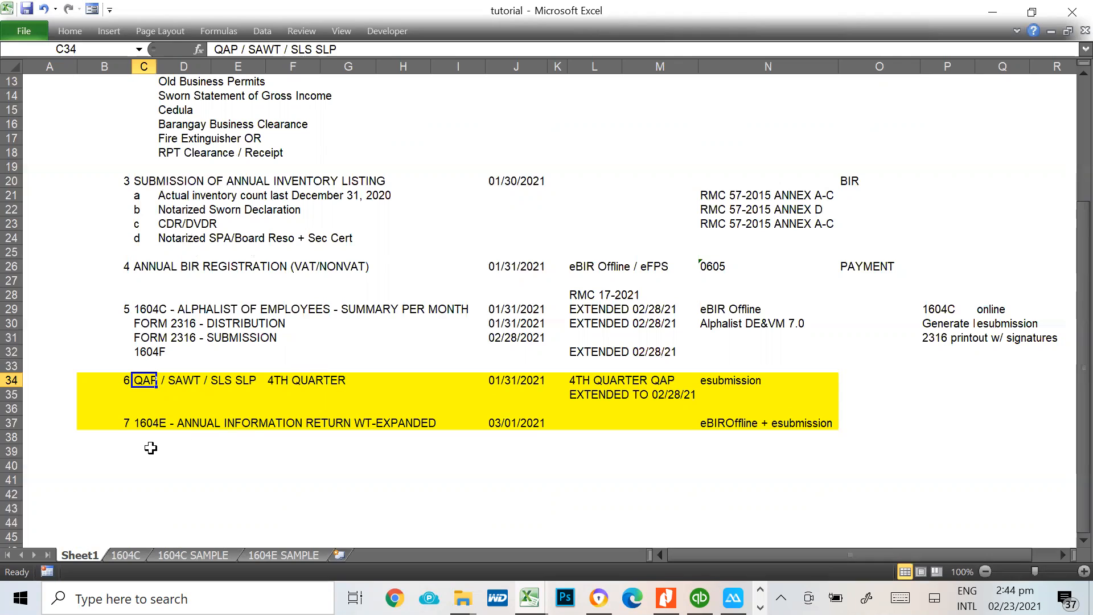
pyautogui.click(142, 423)
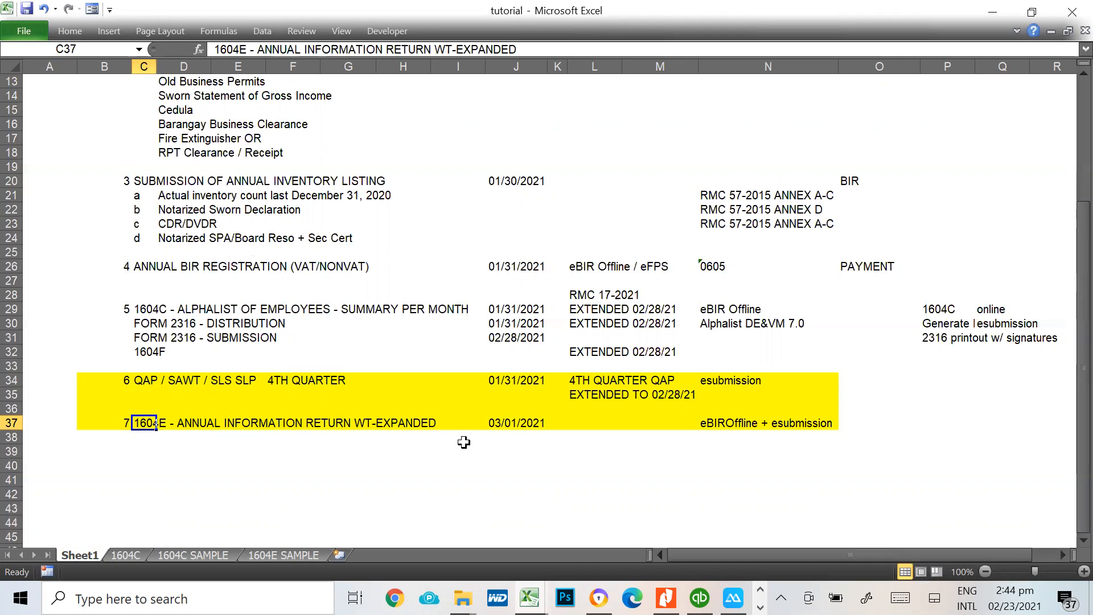
pyautogui.click(144, 381)
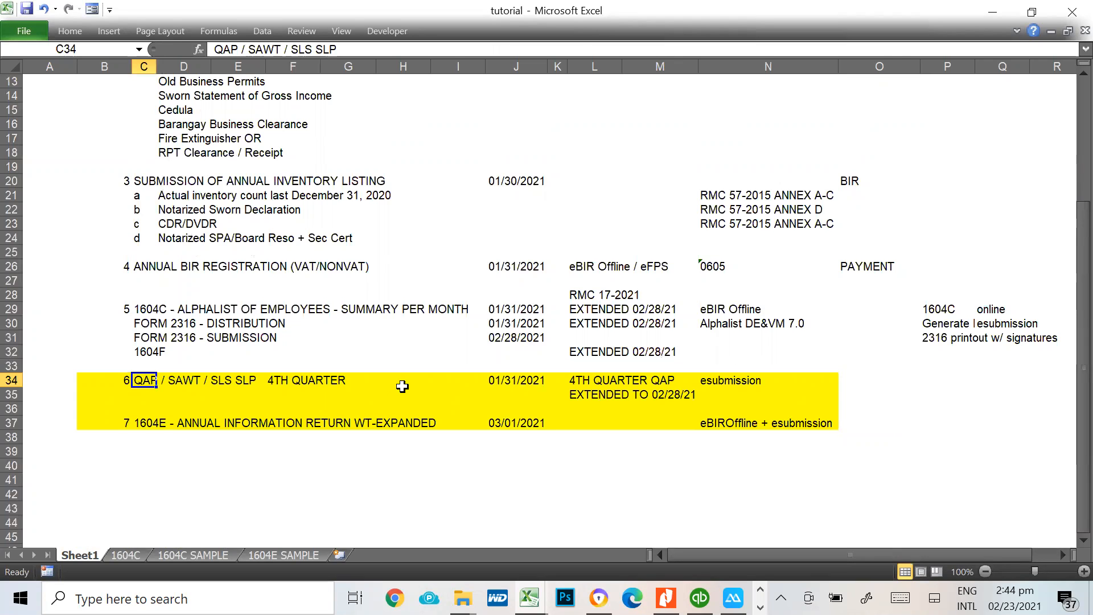
pyautogui.click(500, 385)
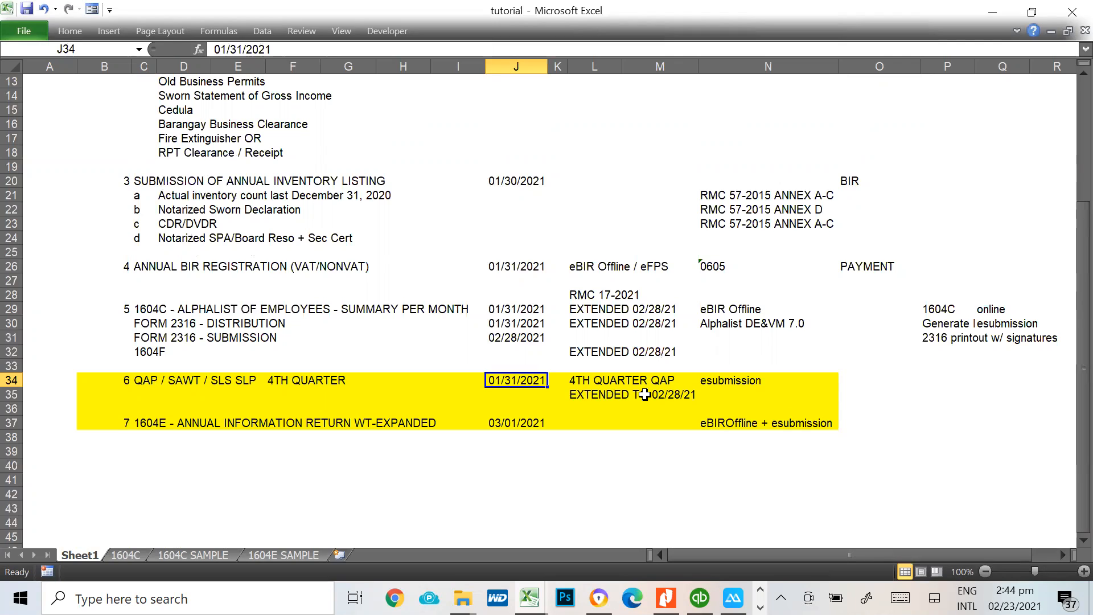
pyautogui.click(670, 405)
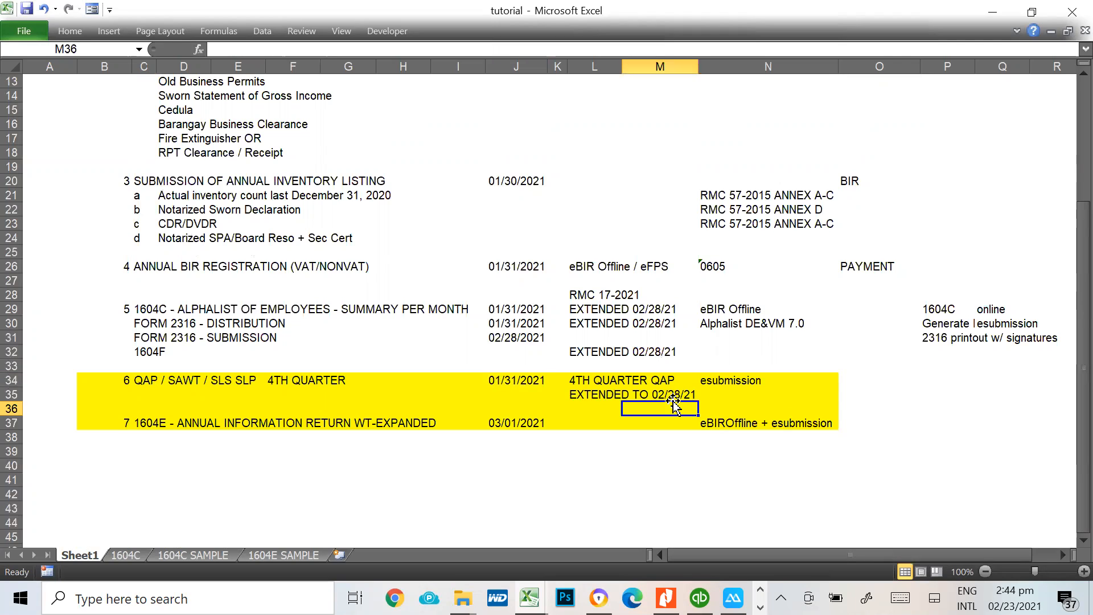
pyautogui.click(687, 392)
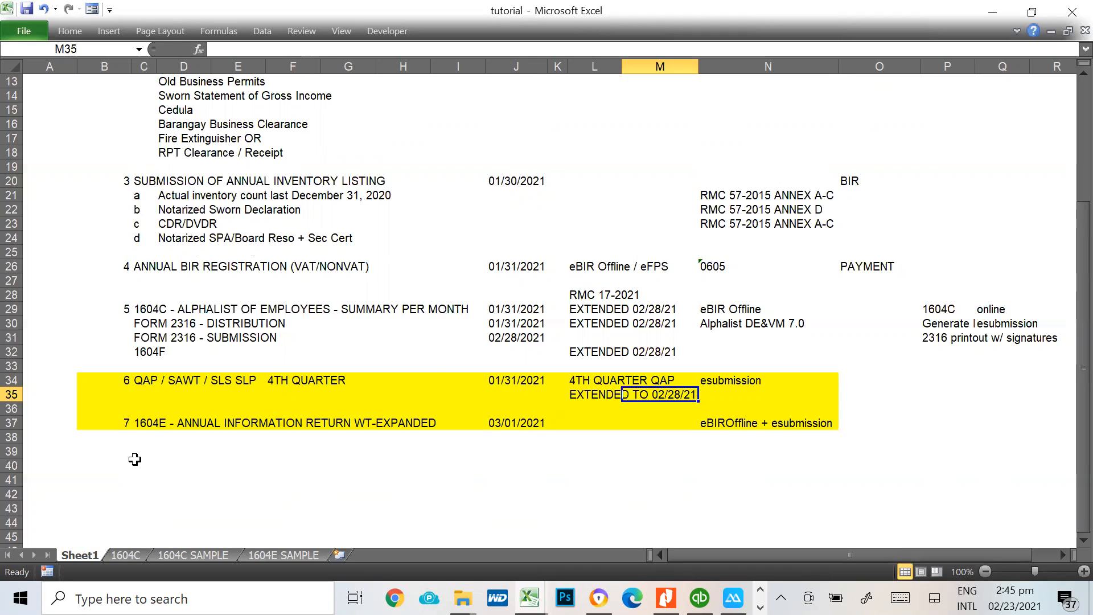
pyautogui.click(139, 424)
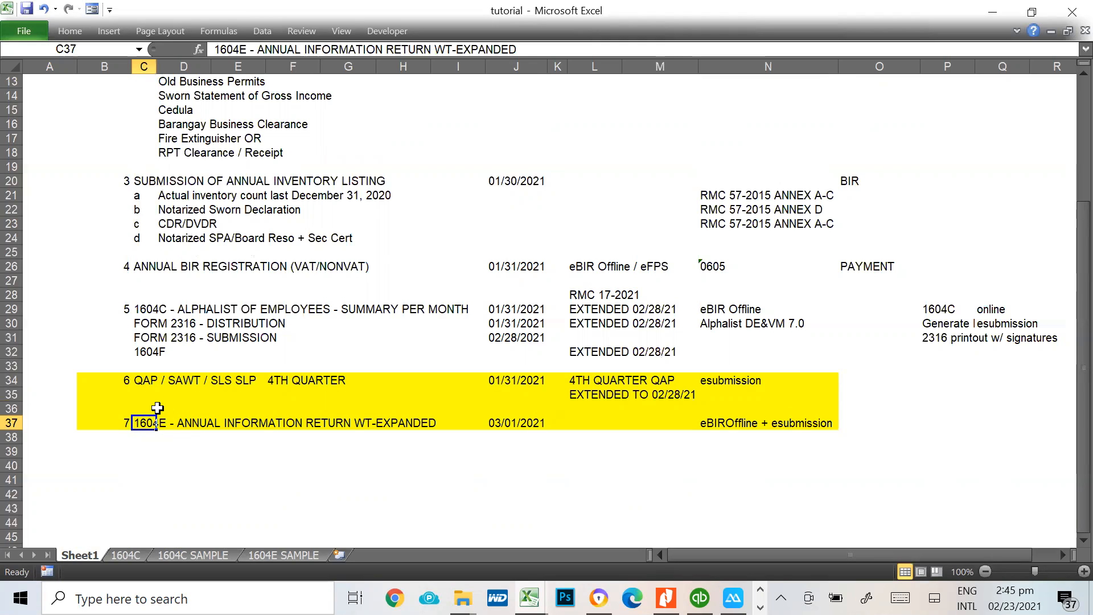
pyautogui.click(146, 380)
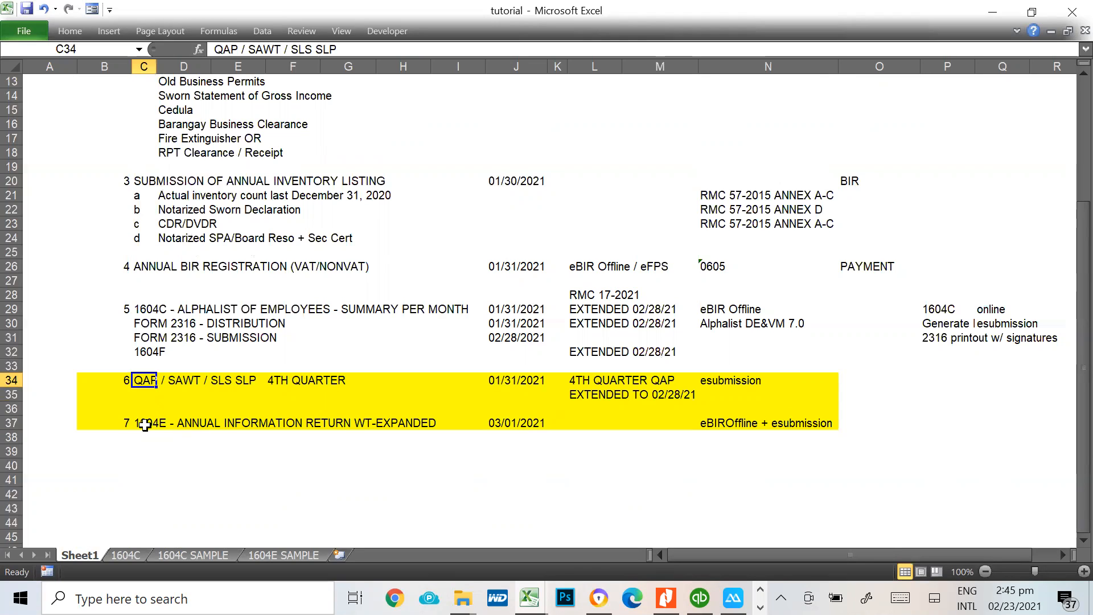
# Open the 1604E SAMPLE sheet and examine the January rows and form column of the expanded withholding tax summary
pyautogui.click(310, 553)
pyautogui.scroll(6, 1002, 450)
pyautogui.scroll(7, 1002, 450)
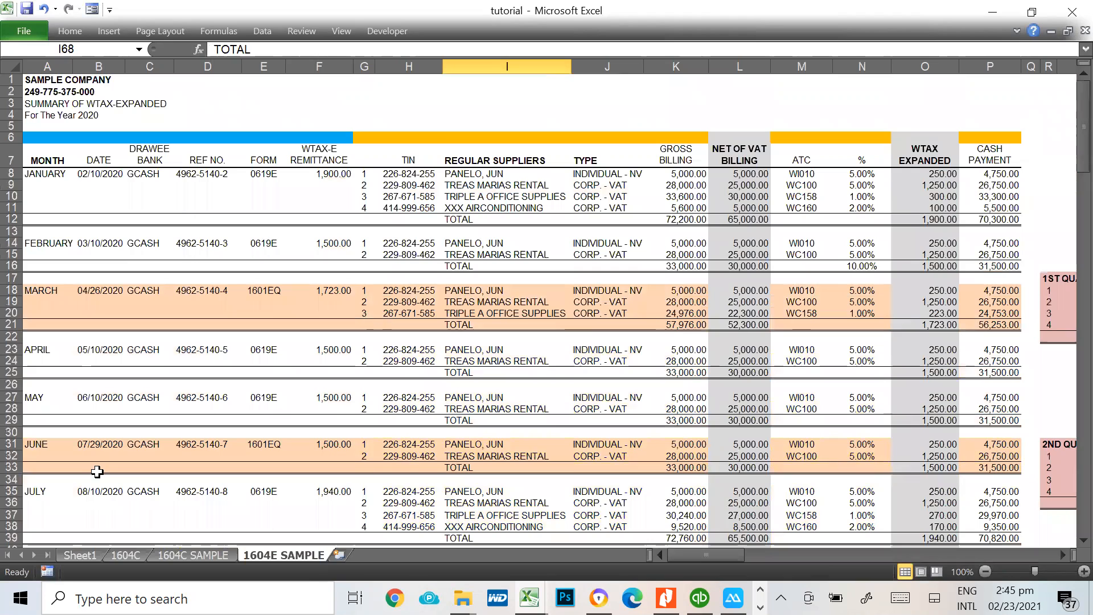
pyautogui.click(279, 197)
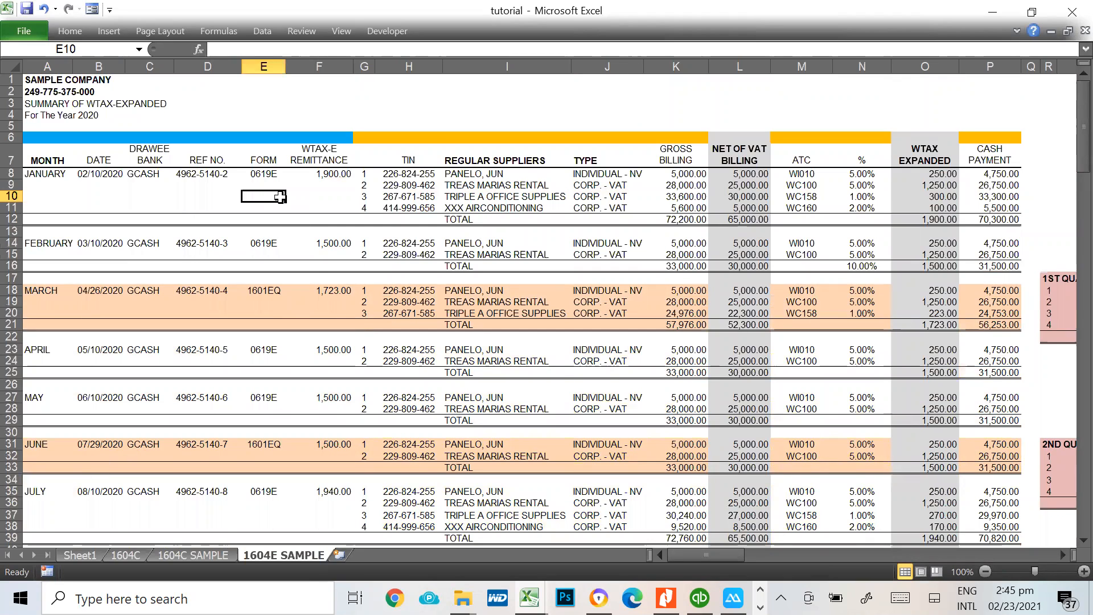
pyautogui.press('Left')
pyautogui.press('Left')
pyautogui.press('Left')
pyautogui.press('Left')
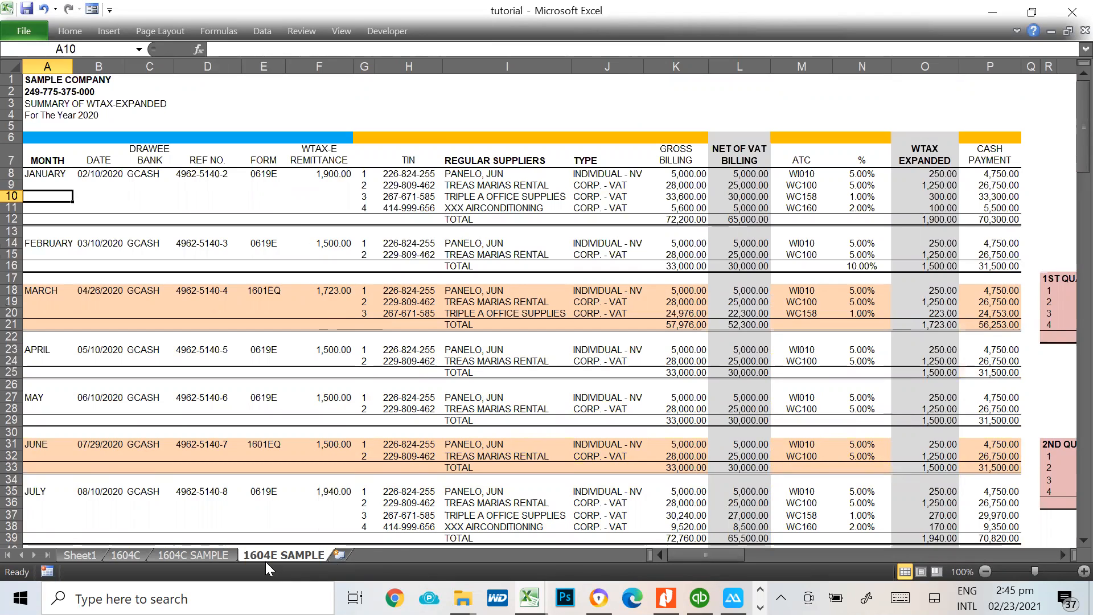
pyautogui.click(261, 164)
pyautogui.click(260, 175)
# Enter the form code 0619E in cell H2 above the TIN column
pyautogui.click(410, 90)
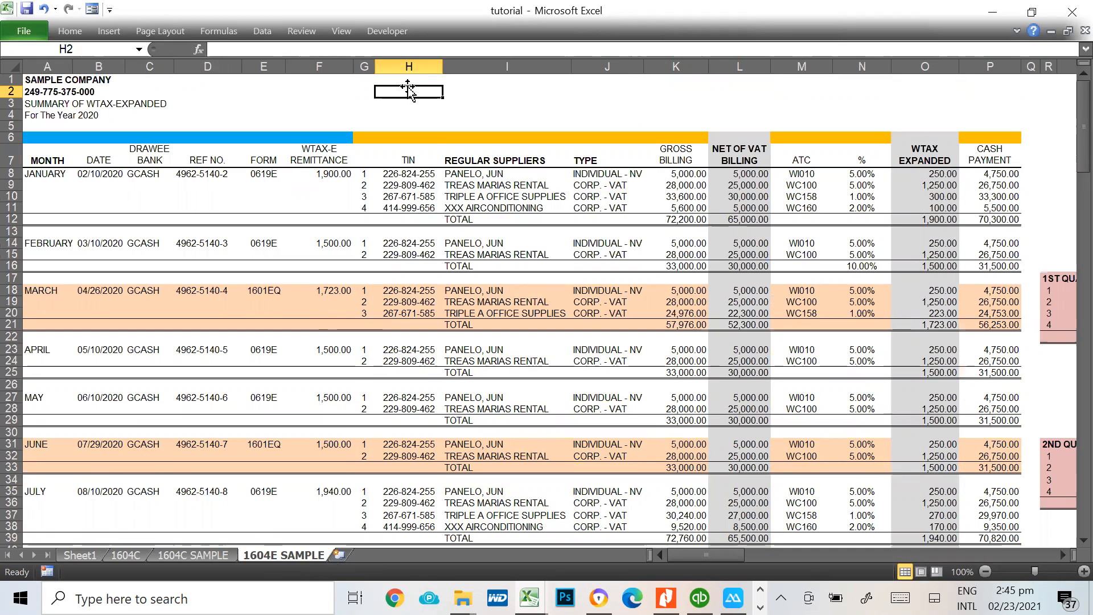
pyautogui.write('0619')
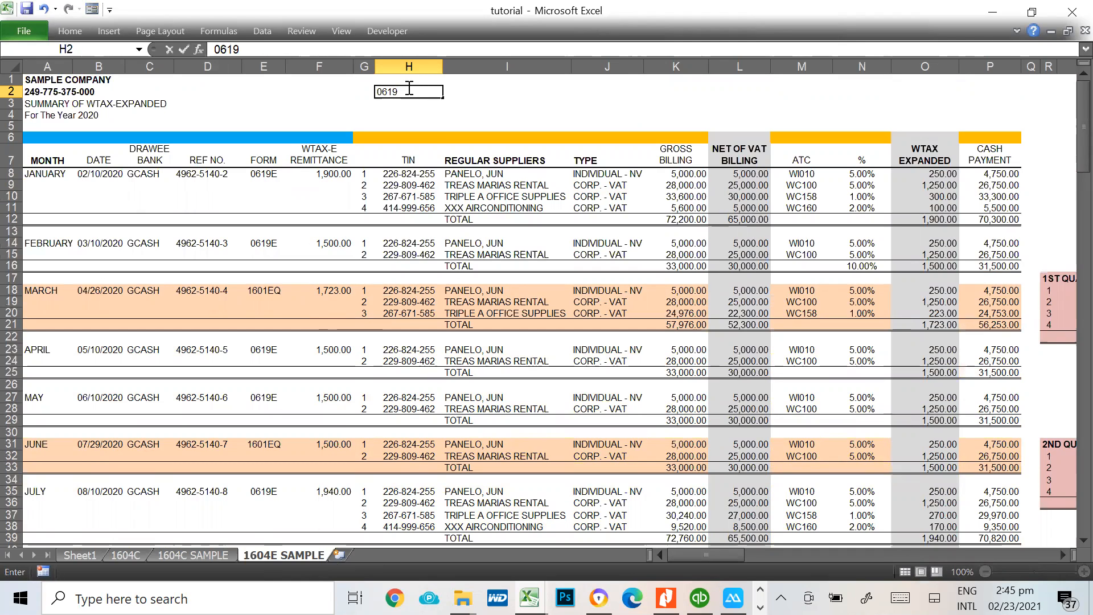
pyautogui.write('/E')
pyautogui.press('BackSpace')
pyautogui.press('BackSpace')
pyautogui.write('E')
pyautogui.press('BackSpace')
pyautogui.write('E')
pyautogui.press('Return')
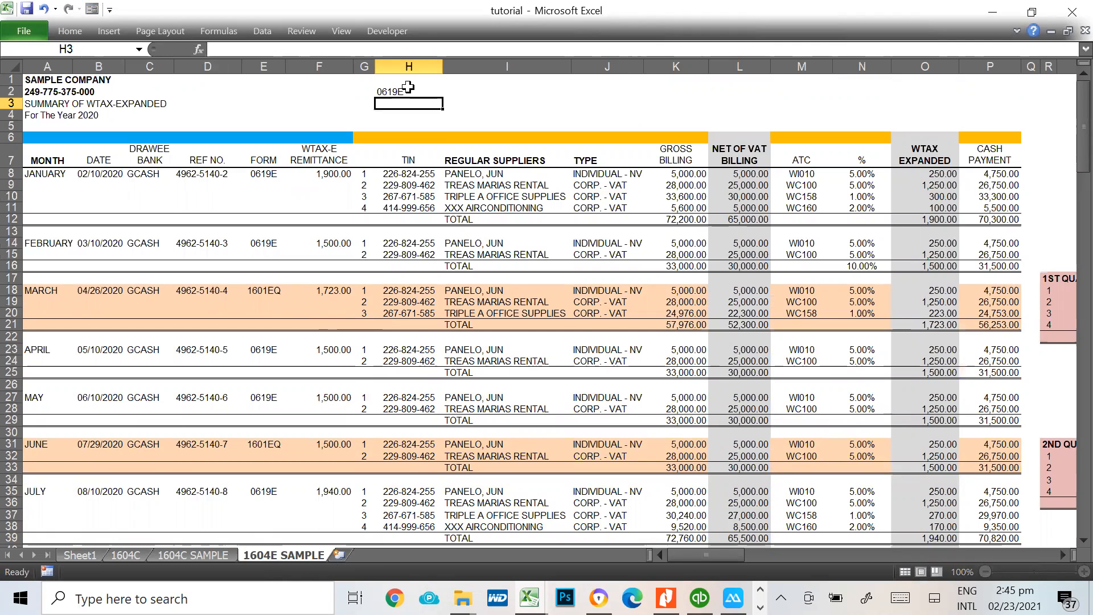
# Add the form codes 1601EQ in cell H3 and 1604E in cell H4
pyautogui.write('1601')
pyautogui.write('EQ')
pyautogui.press('Return')
pyautogui.write('1604')
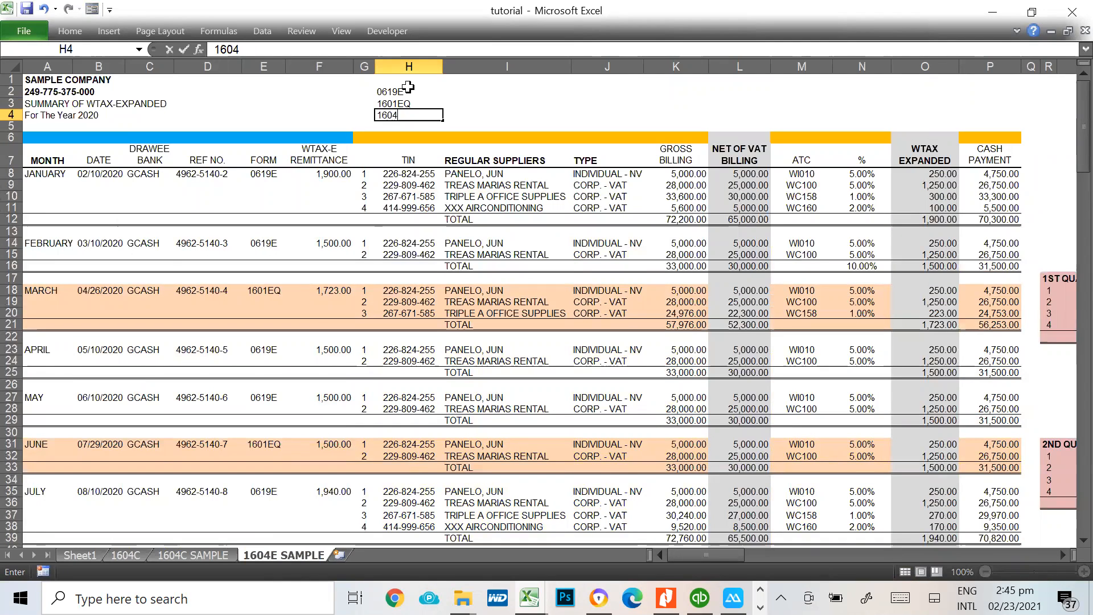
pyautogui.write('E')
pyautogui.press('Return')
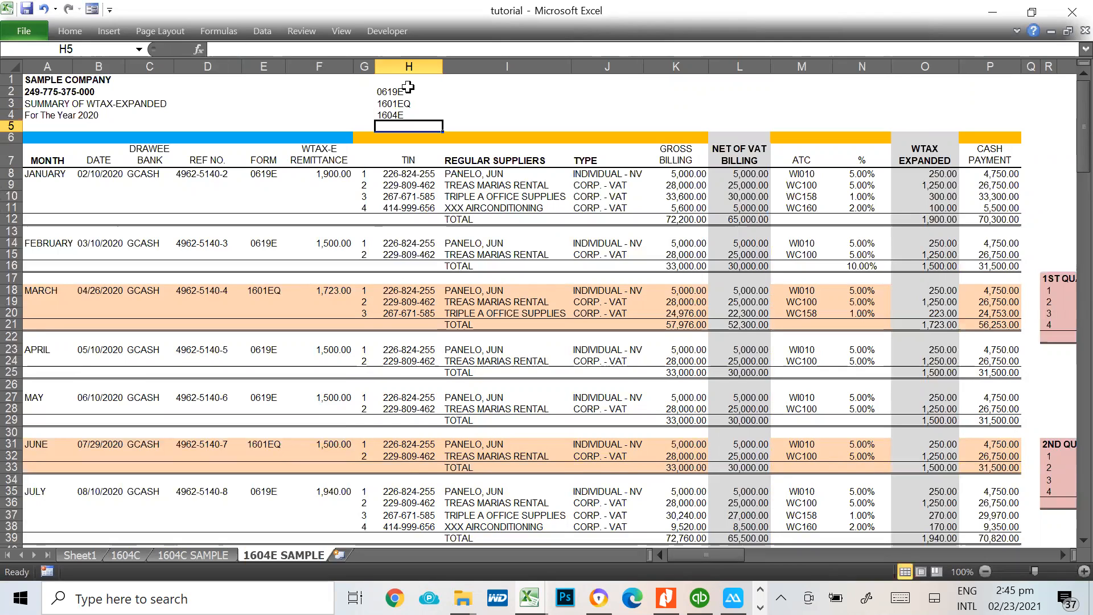
# Label the form codes with WTAX EXAPNDED/OTHERS in cell I2 and select the codes in H2:H4
pyautogui.click(490, 92)
pyautogui.write('WTAX')
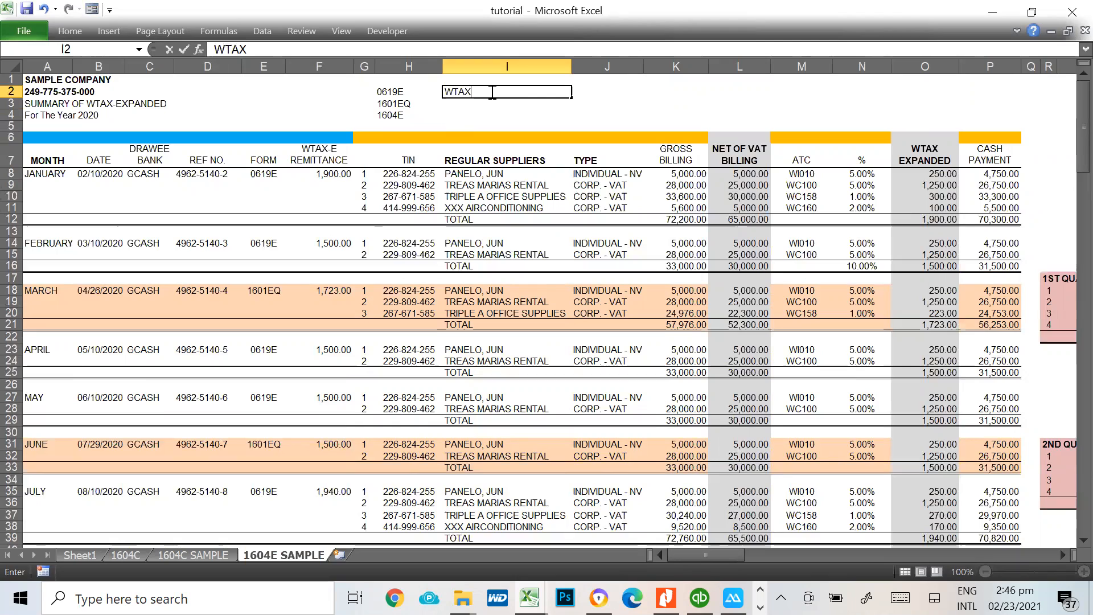
pyautogui.write(' EXAPNDED')
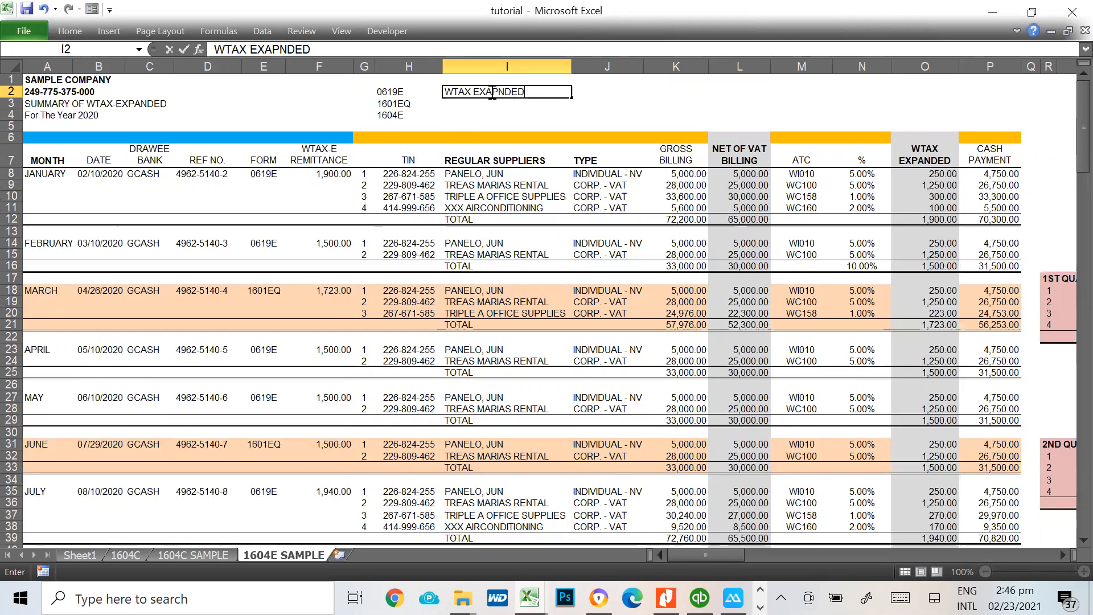
pyautogui.write('/OTHERS')
pyautogui.press('Return')
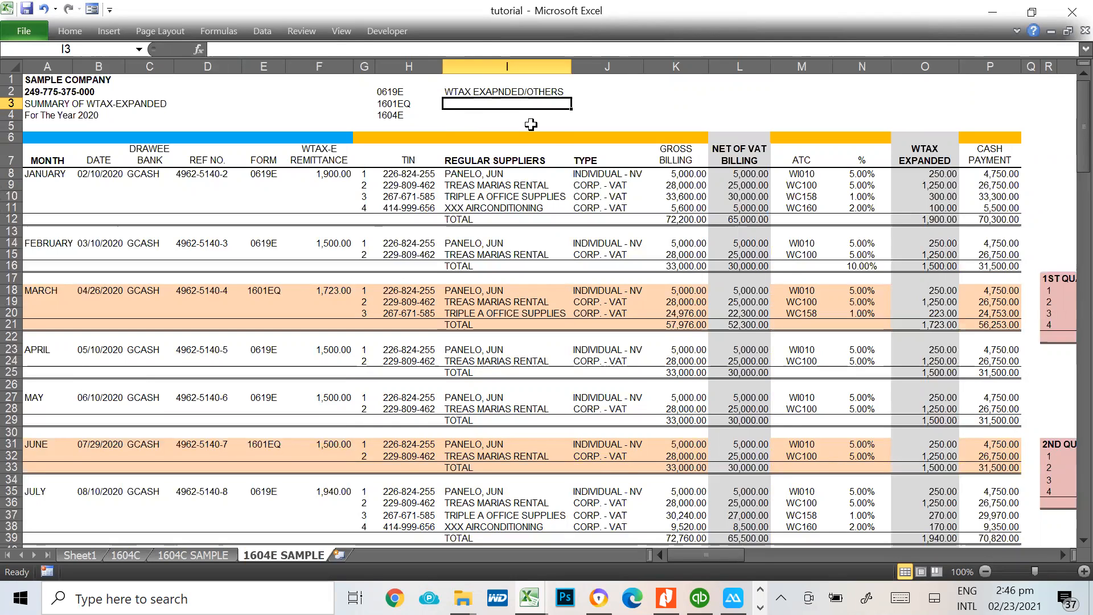
pyautogui.moveTo(388, 93); pyautogui.dragTo(394, 119)
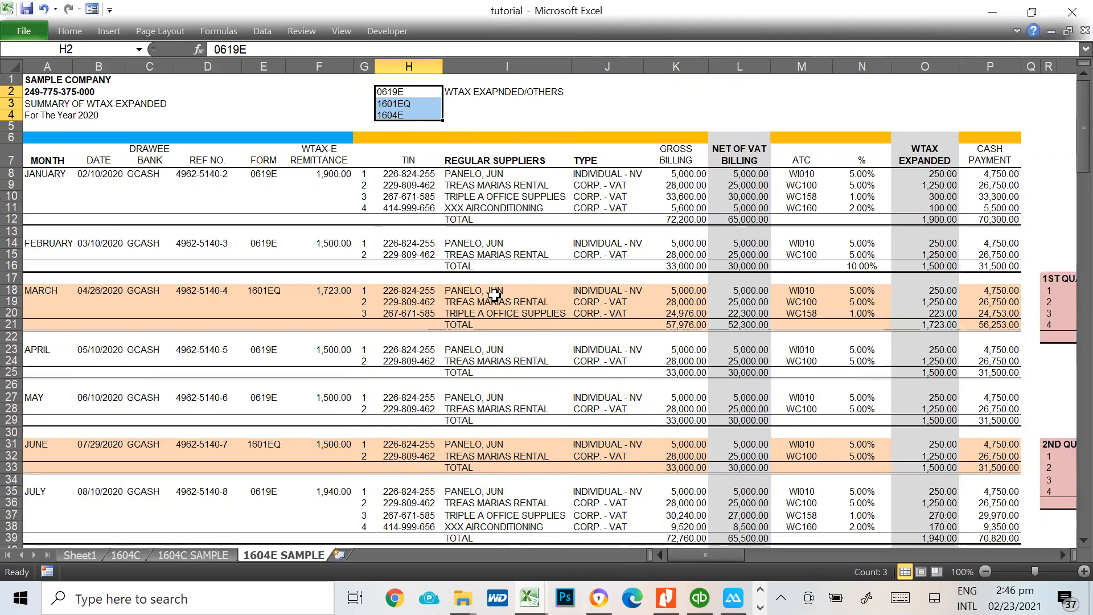
# Switch to Photos to examine the withholding tax type highlighted in 1601e.JPG, and return to the tutorial workbook
pyautogui.hotkey('alt', 'Tab')
pyautogui.hotkey('alt', 'Tab')
pyautogui.hotkey('alt', 'Tab')
pyautogui.hotkey('alt', 'Tab')
pyautogui.hotkey('alt', 'Tab')
pyautogui.hotkey('alt', 'Tab')
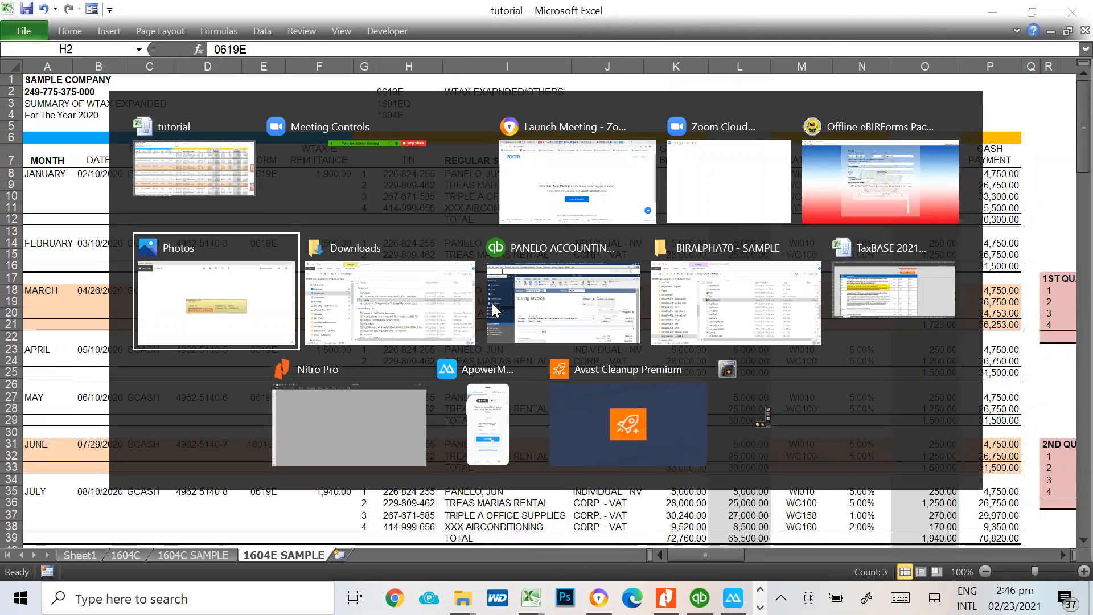
pyautogui.hotkey('alt', 'Tab')
pyautogui.hotkey('alt', 'Tab')
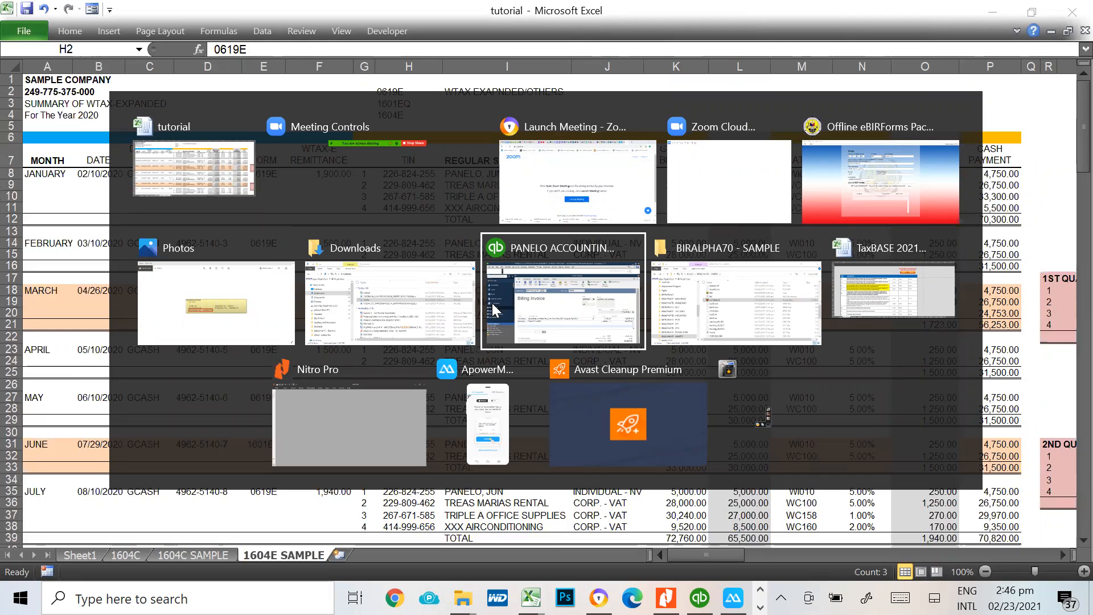
pyautogui.hotkey('alt', 'Tab')
pyautogui.hotkey('alt', 'Tab')
pyautogui.hotkey('alt', 'Tab')
pyautogui.hotkey('alt', 'Tab')
pyautogui.hotkey('alt', 'Tab')
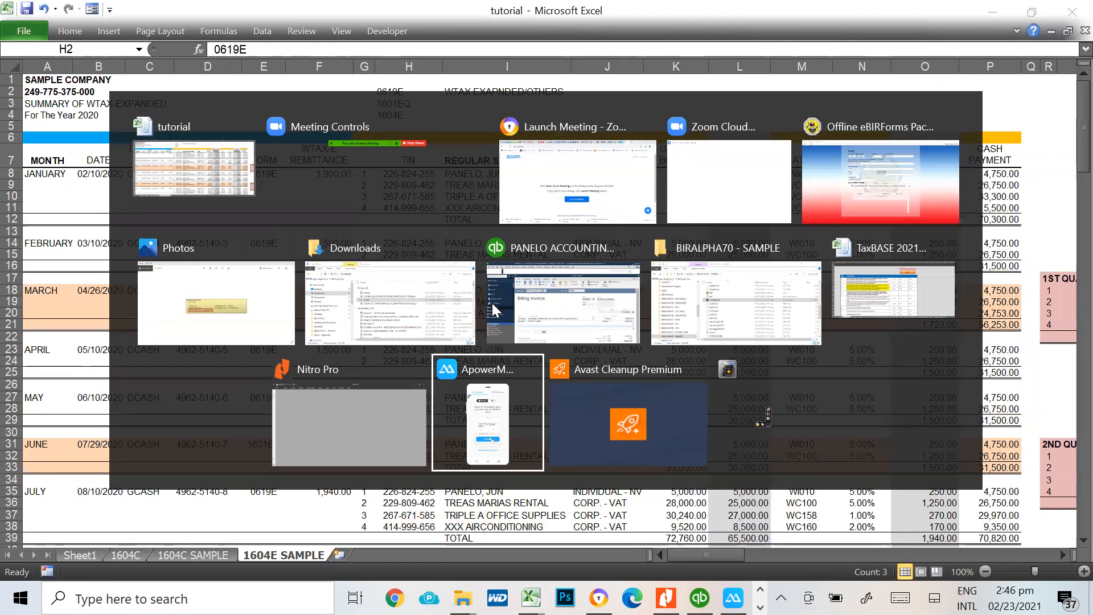
pyautogui.hotkey('alt', 'Tab')
pyautogui.hotkey('alt', 'Tab')
pyautogui.hotkey('alt', 'Tab')
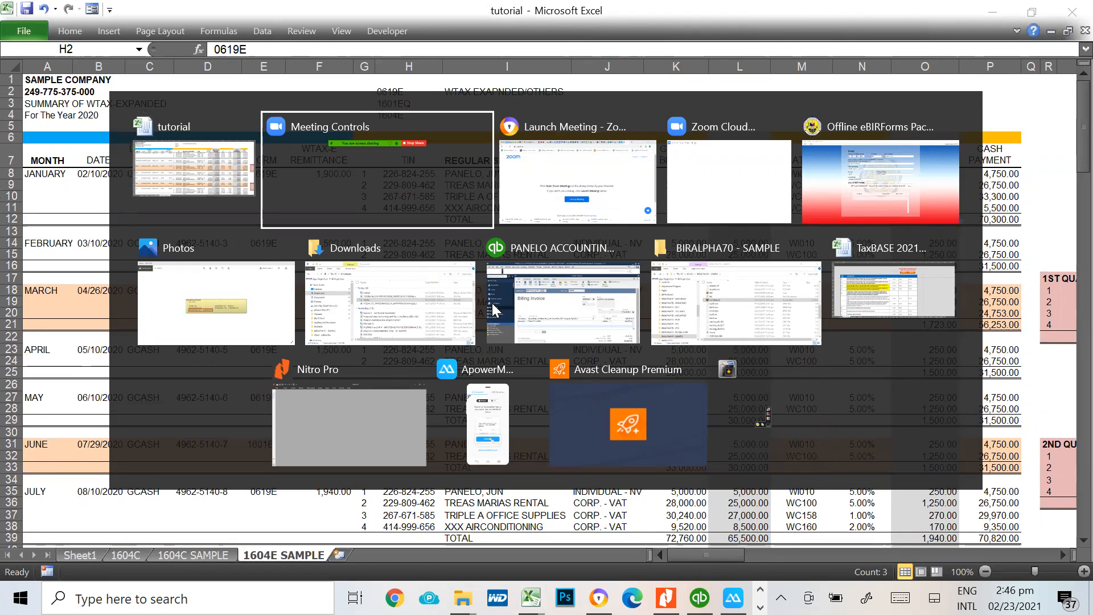
pyautogui.hotkey('alt', 'Tab')
pyautogui.hotkey('alt', 'Tab')
pyautogui.hotkey('alt', 'Tab')
pyautogui.hotkey('alt', 'Tab')
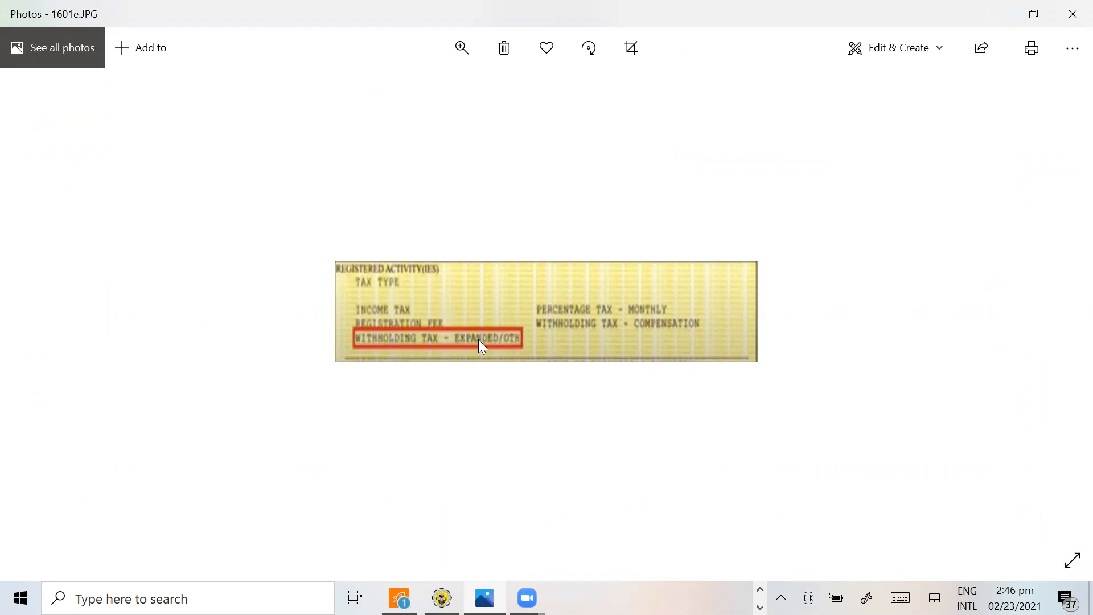
pyautogui.hotkey('alt', 'Tab')
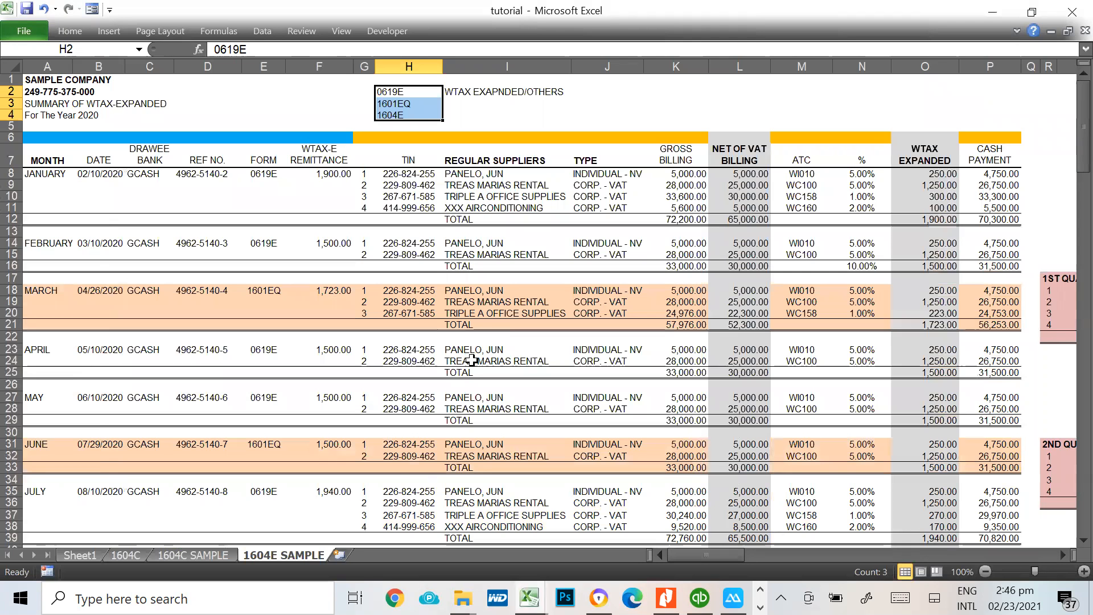
# Enter the filing months JAN, FEB,APRIL, MAY, JULY, AUG,OCT,NOV for form 0619E in cell J2
pyautogui.click(409, 92)
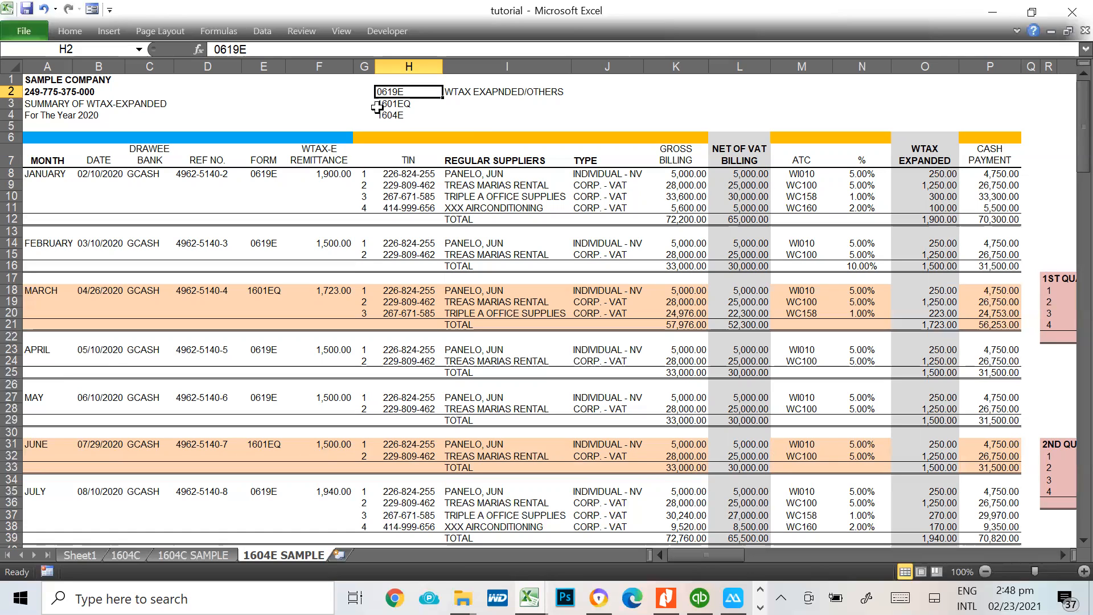
pyautogui.click(639, 91)
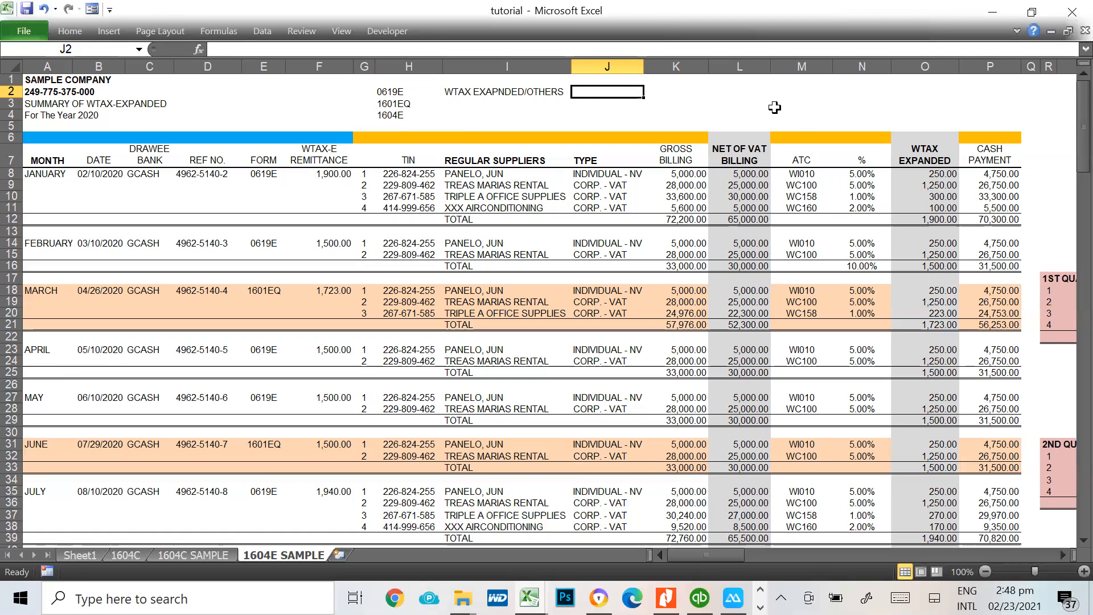
pyautogui.write('JA')
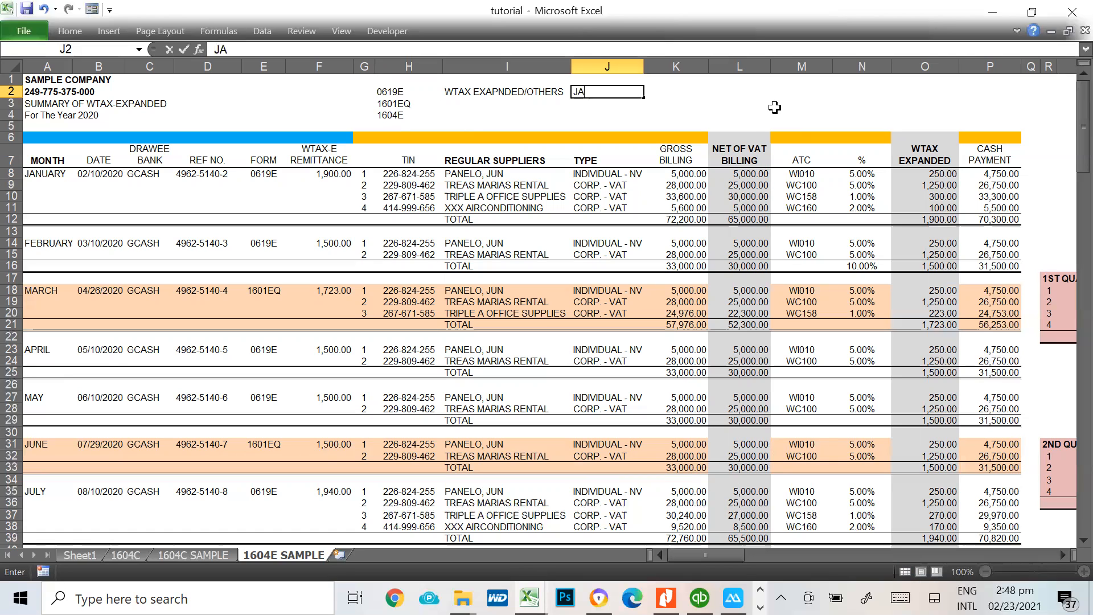
pyautogui.write('N, FEB,APRIL, MAY, ')
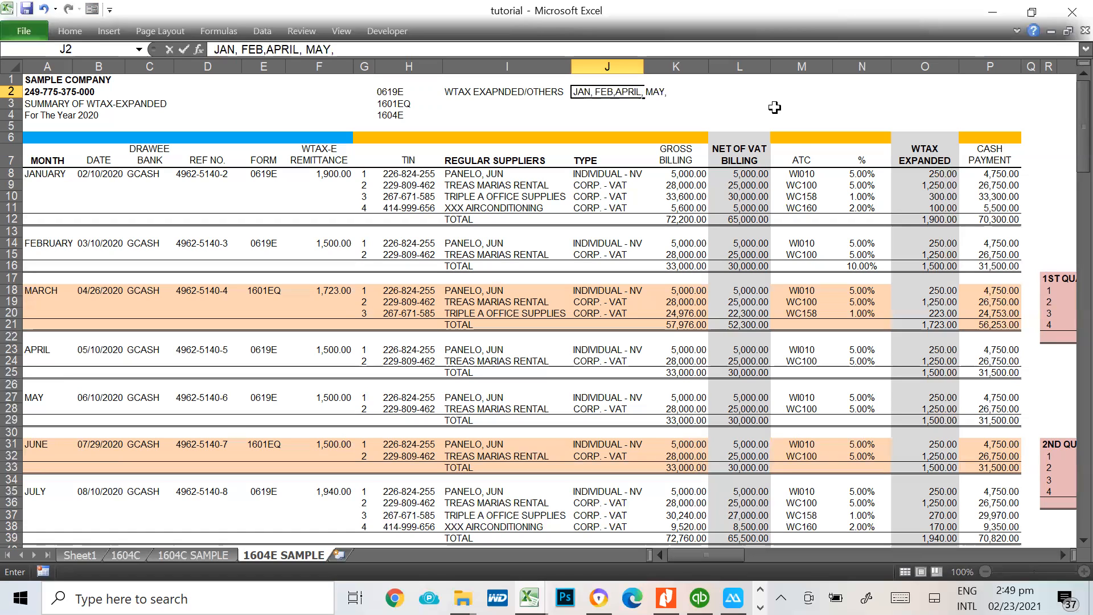
pyautogui.write('JULY, AUG,')
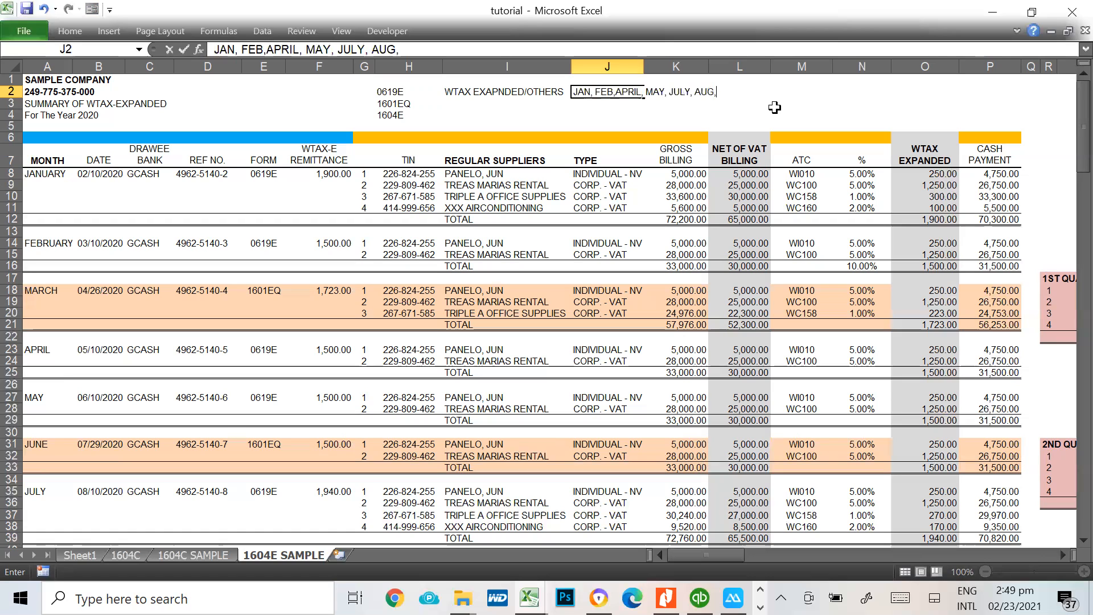
pyautogui.write('OCT')
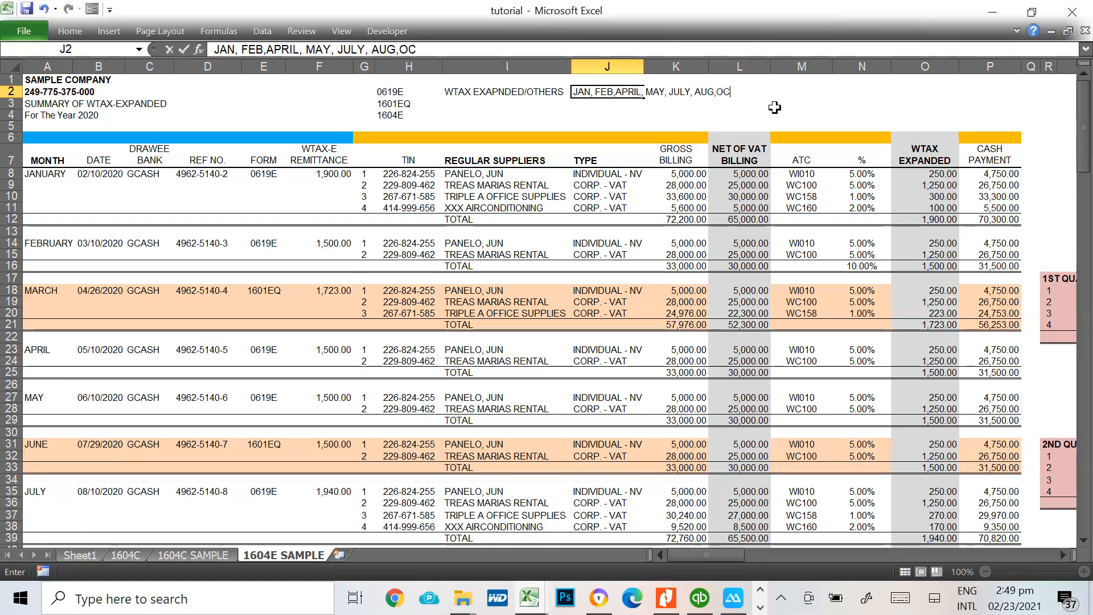
pyautogui.write('NOV')
pyautogui.press('Return')
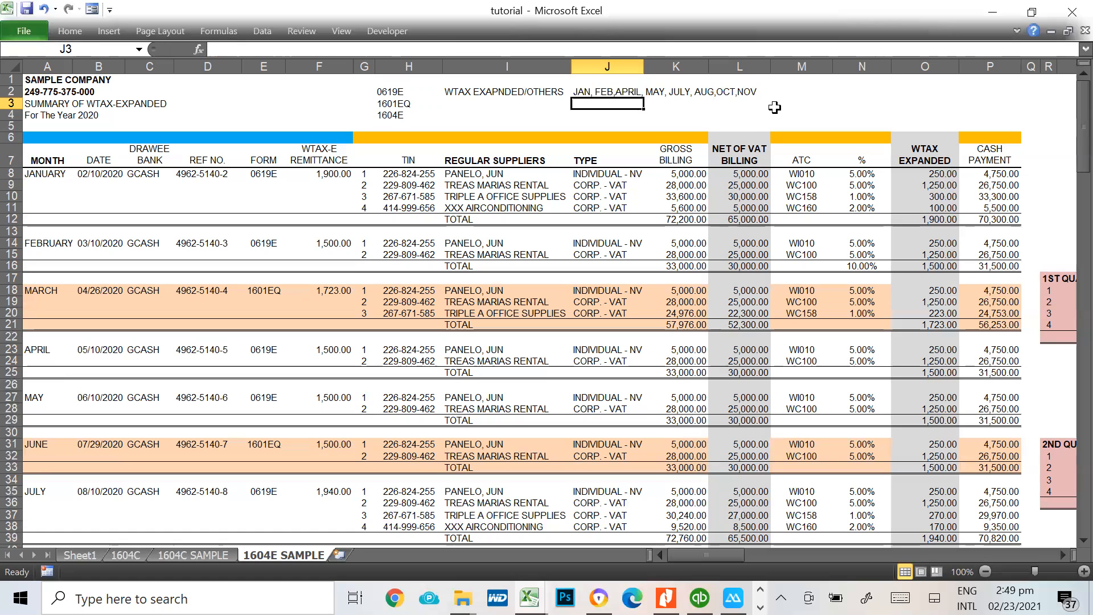
pyautogui.click(408, 95)
pyautogui.click(812, 85)
pyautogui.click(807, 94)
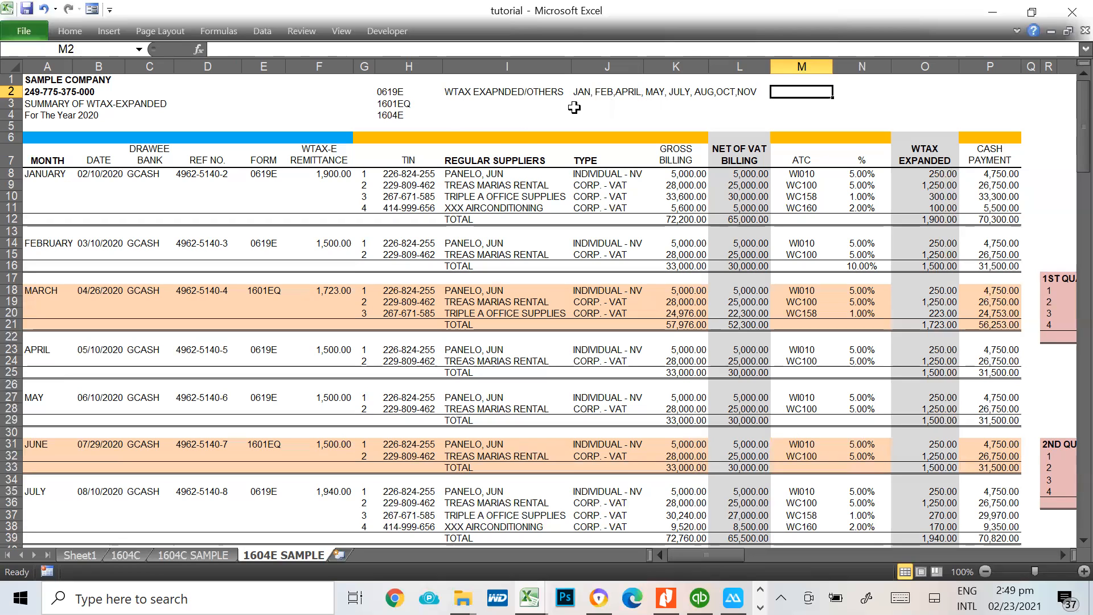
pyautogui.click(612, 106)
pyautogui.write('W')
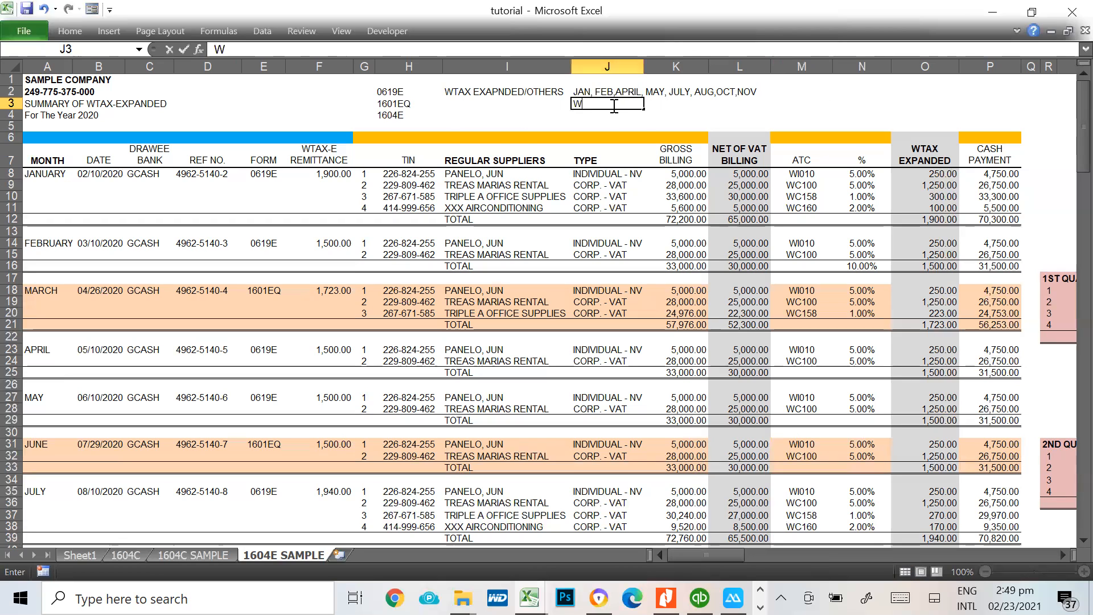
pyautogui.press('BackSpace')
pyautogui.write('=QUARTER')
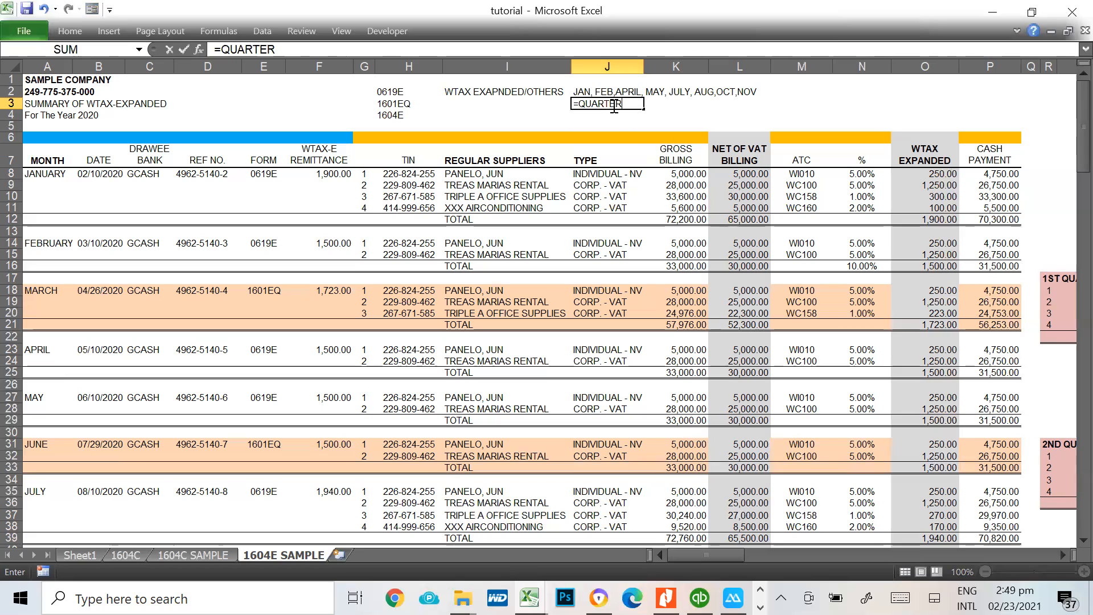
pyautogui.write(' ENDING')
pyautogui.press('Return')
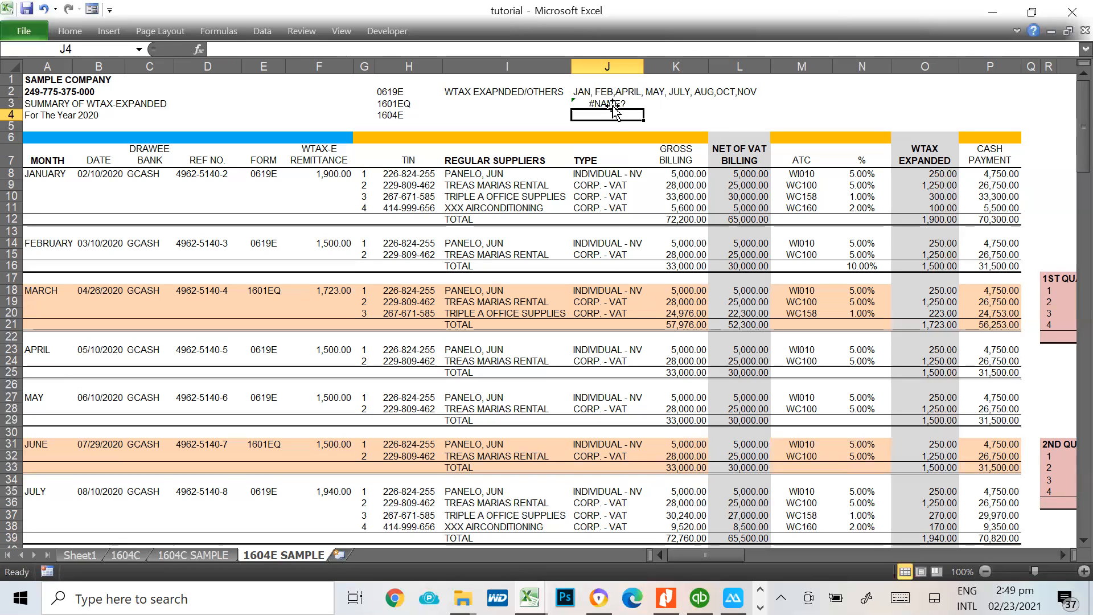
pyautogui.click(613, 106)
pyautogui.press('Delete')
# Enter the quarter-end filing months MAR, JUNE, SEPT, DEC for form 1601EQ in cell J3
pyautogui.write('JU')
pyautogui.press('BackSpace')
pyautogui.press('BackSpace')
pyautogui.write('MAR,')
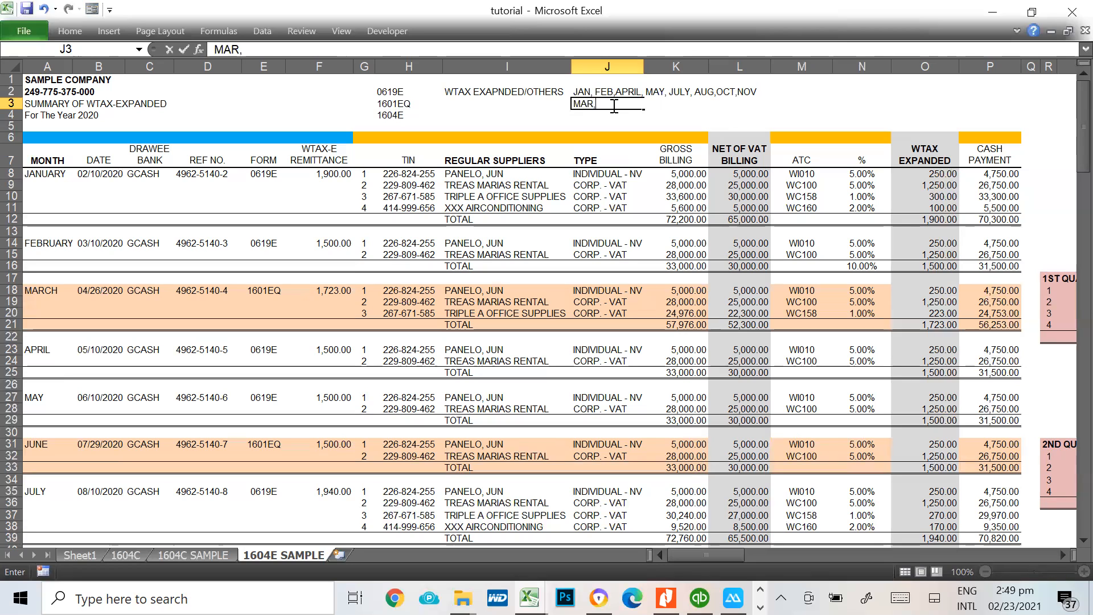
pyautogui.write(' JUNE, SEPT, DEC')
pyautogui.hotkey('ctrl', 'Return')
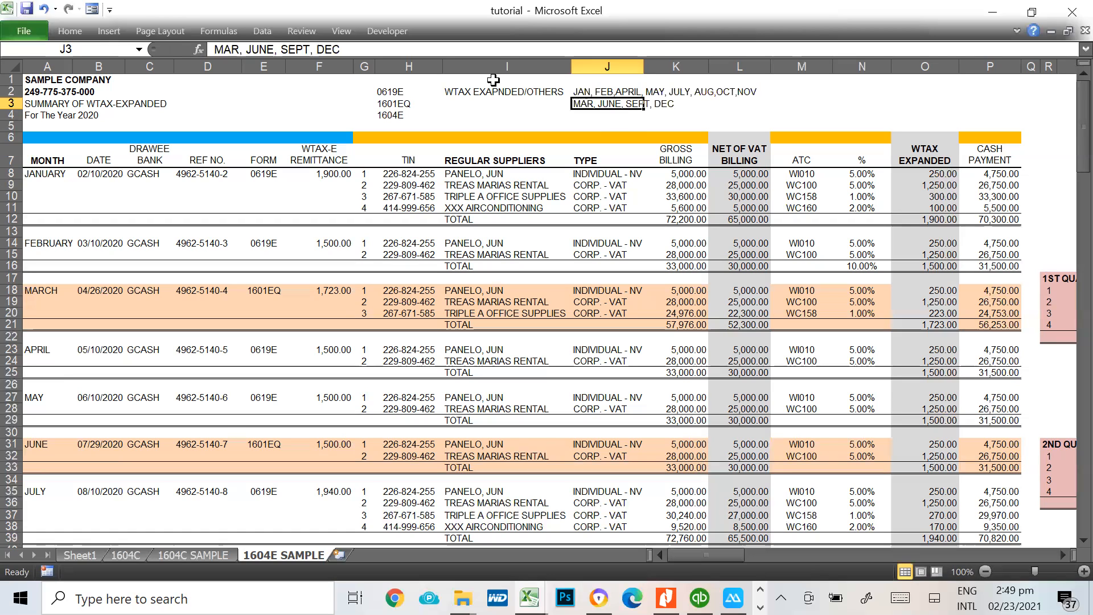
# Append + QAP to the list of 1601EQ filing months in cell J3
pyautogui.click(382, 99)
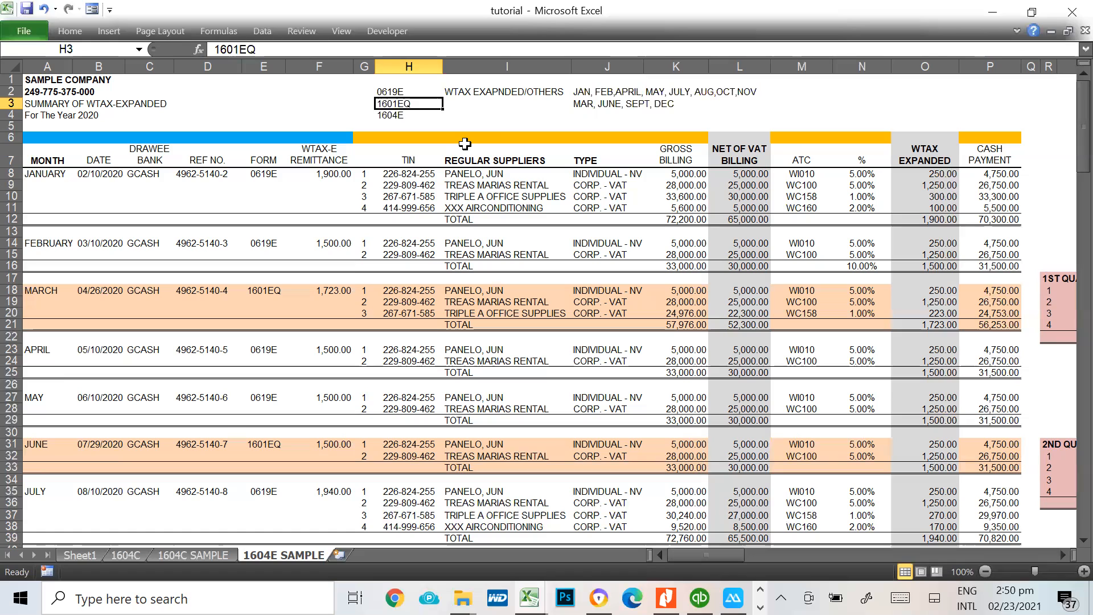
pyautogui.press('Right')
pyautogui.press('Left')
pyautogui.press('Right')
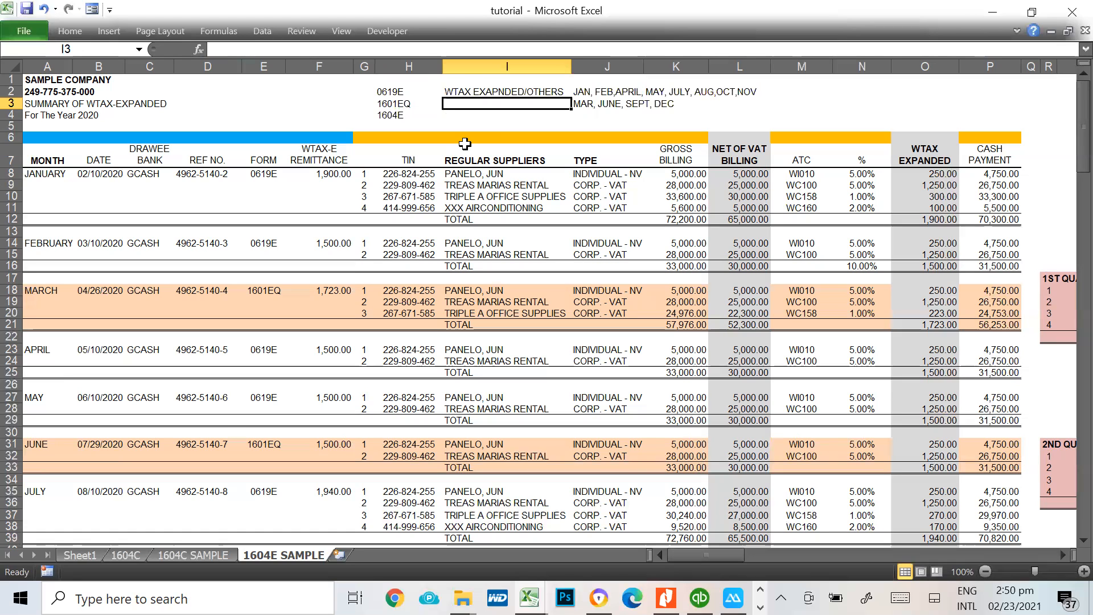
pyautogui.press('Right')
pyautogui.press('Right')
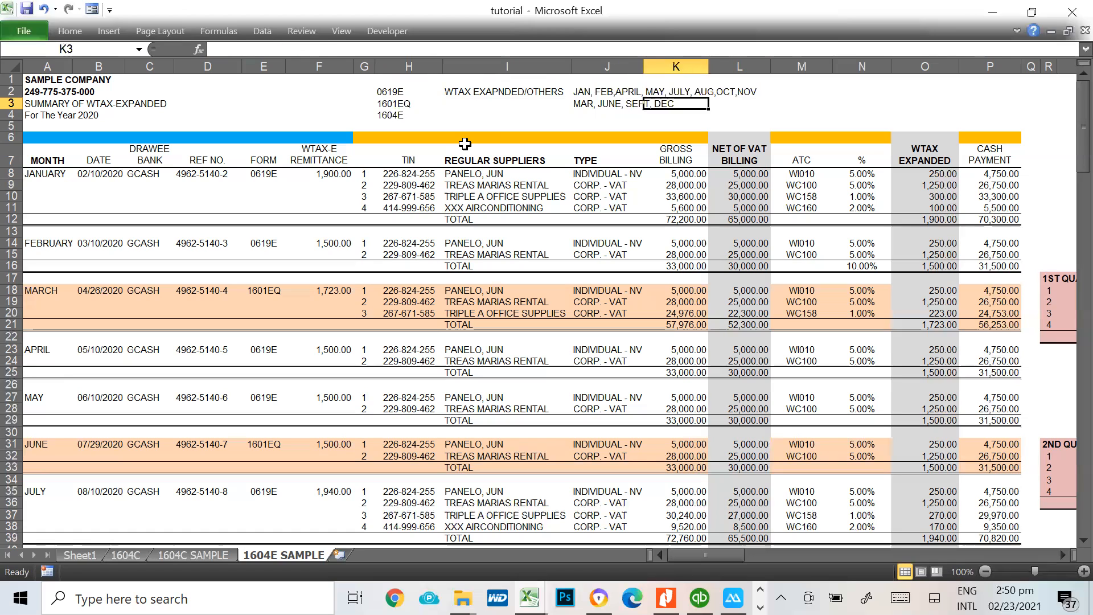
pyautogui.press('Left')
pyautogui.press('F2')
pyautogui.write('+ QAP')
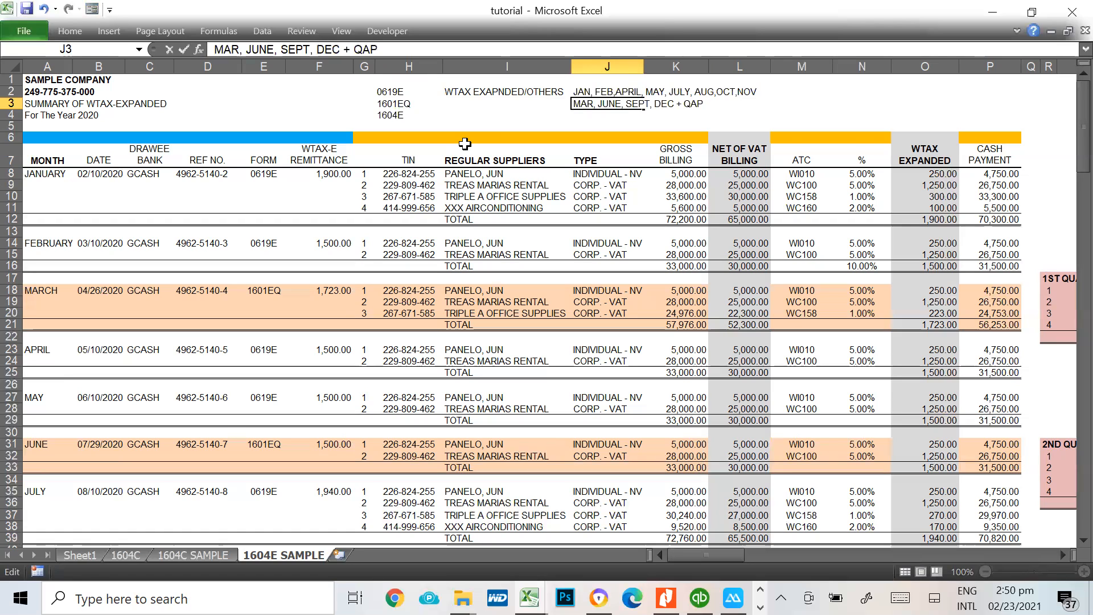
pyautogui.press('Return')
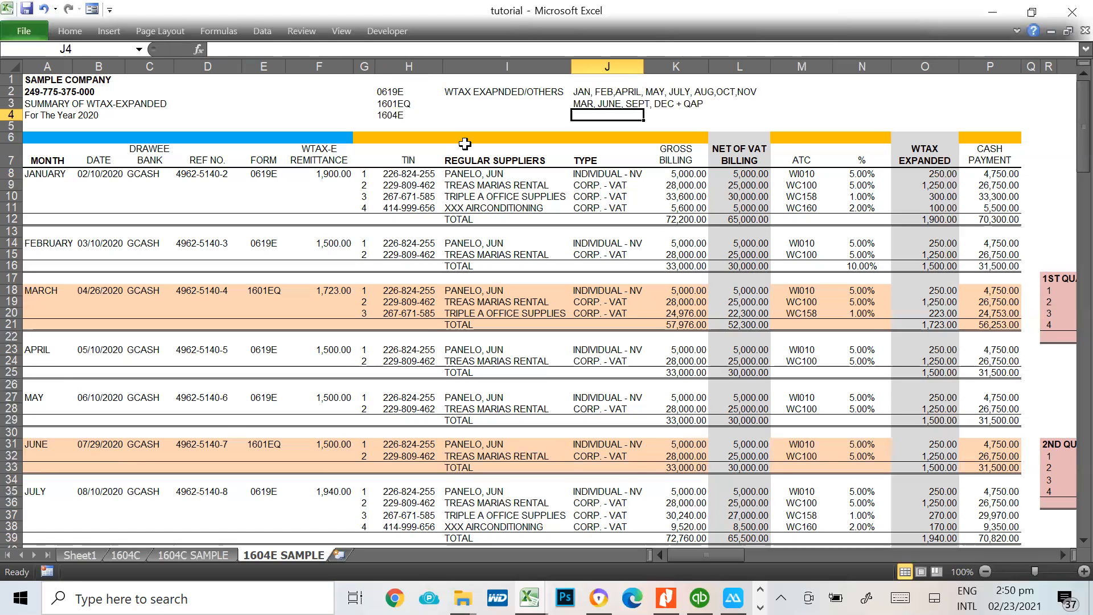
# Enter the 0619E deadline ON OR BEFORE 10TH OF THE FF MONTH in cell M2
pyautogui.press('Up')
pyautogui.press('Right')
pyautogui.press('Right')
pyautogui.press('Right')
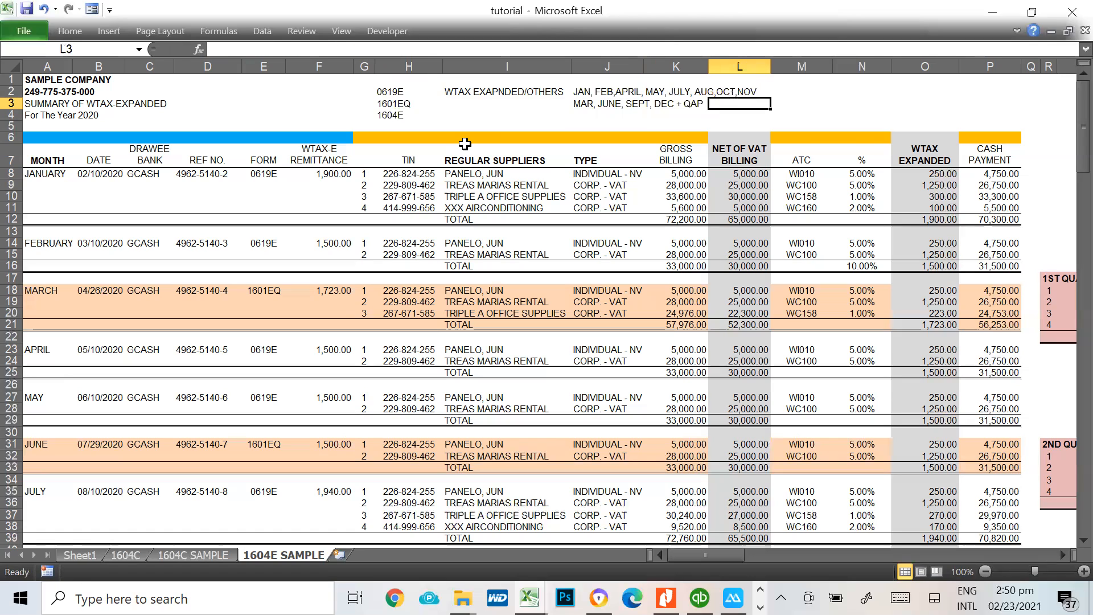
pyautogui.press('Up')
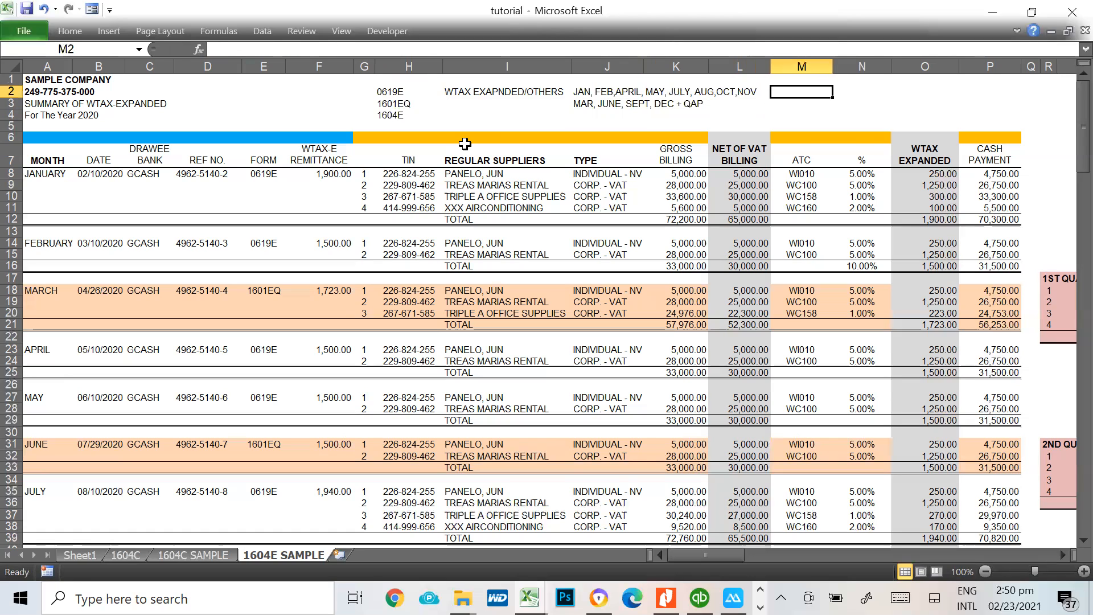
pyautogui.write('ON OR BEFORE 10TH OF')
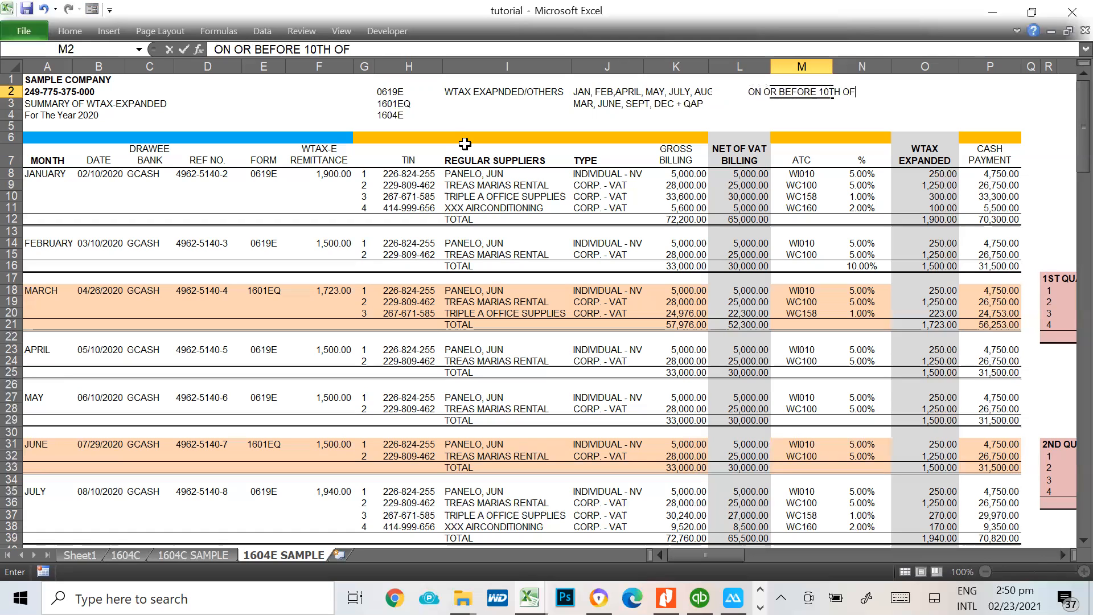
pyautogui.write(' THE FF MONTH')
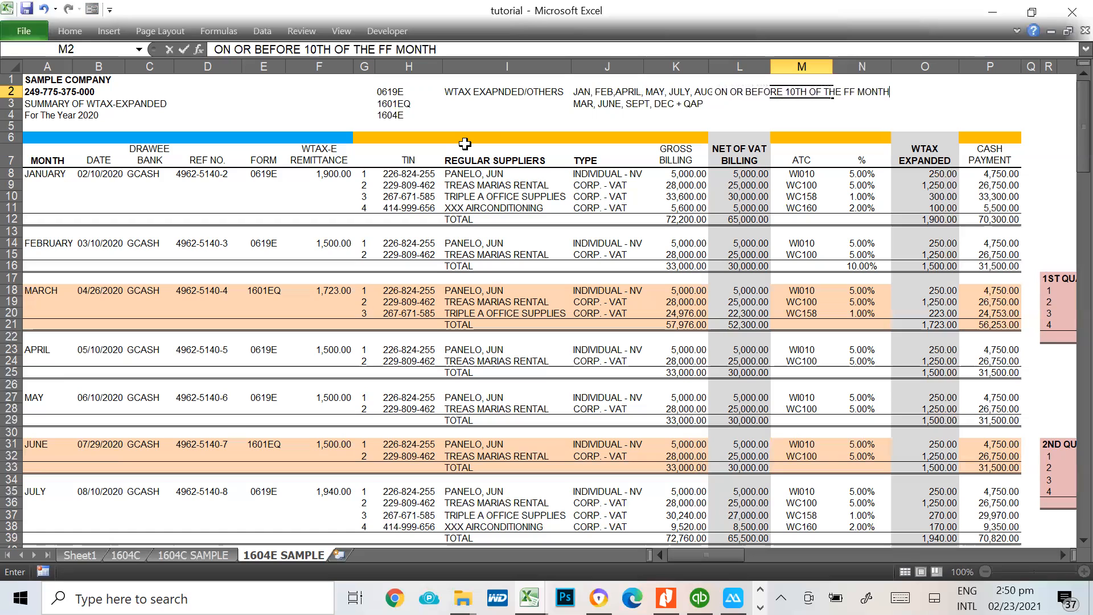
pyautogui.press('Return')
# Enter the 1601EQ deadline END OF THE MONTH FF THE QUARTER in cell M3
pyautogui.press('Up')
pyautogui.press('Down')
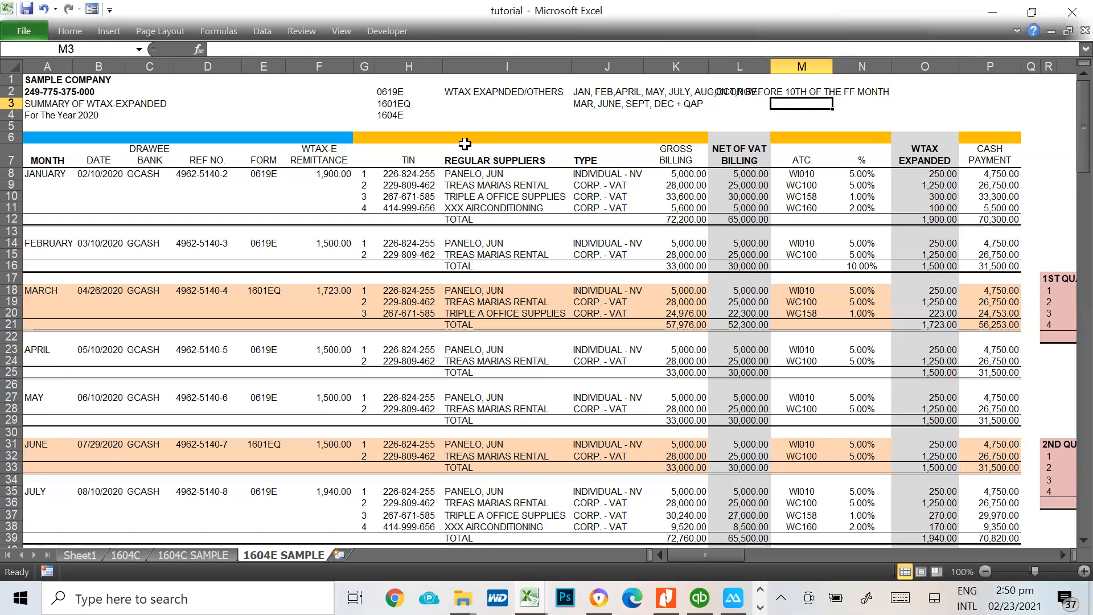
pyautogui.write('END O')
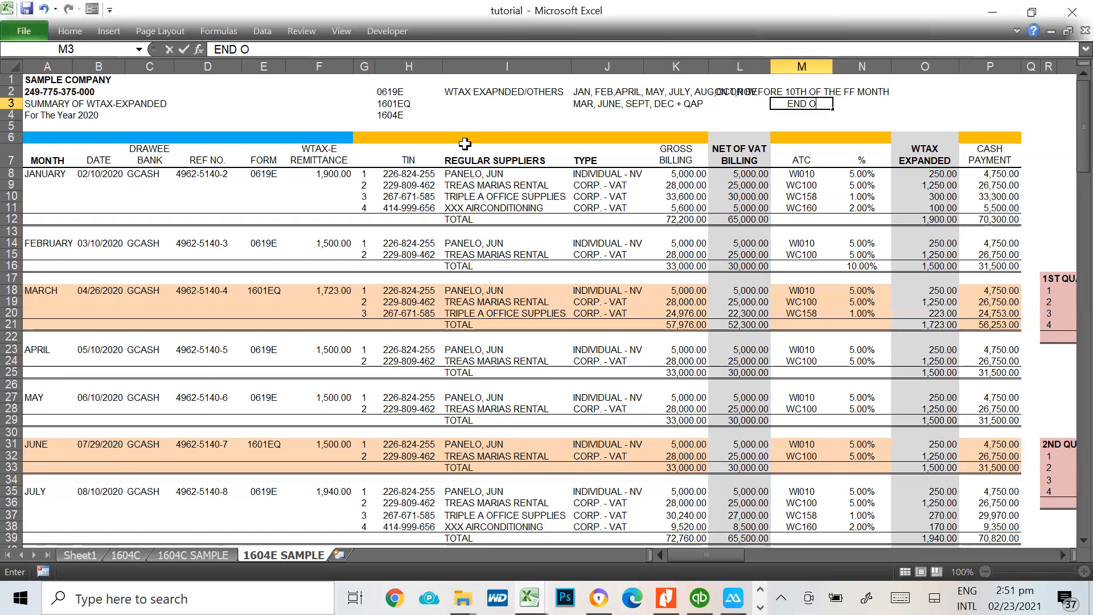
pyautogui.press('BackSpace')
pyautogui.write('OF THE MONTH')
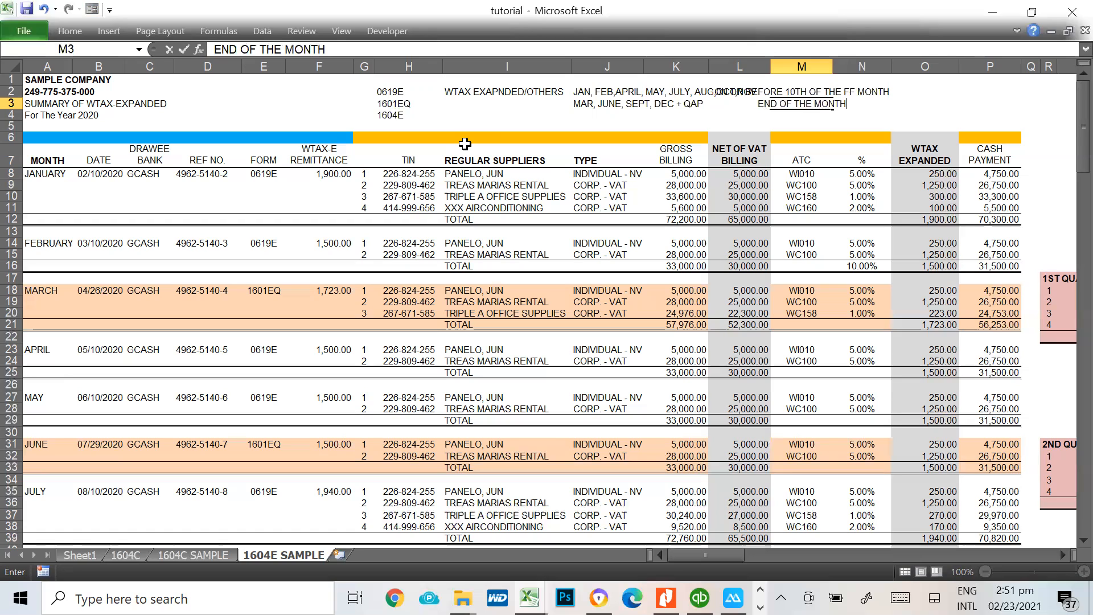
pyautogui.write(' FF THE ')
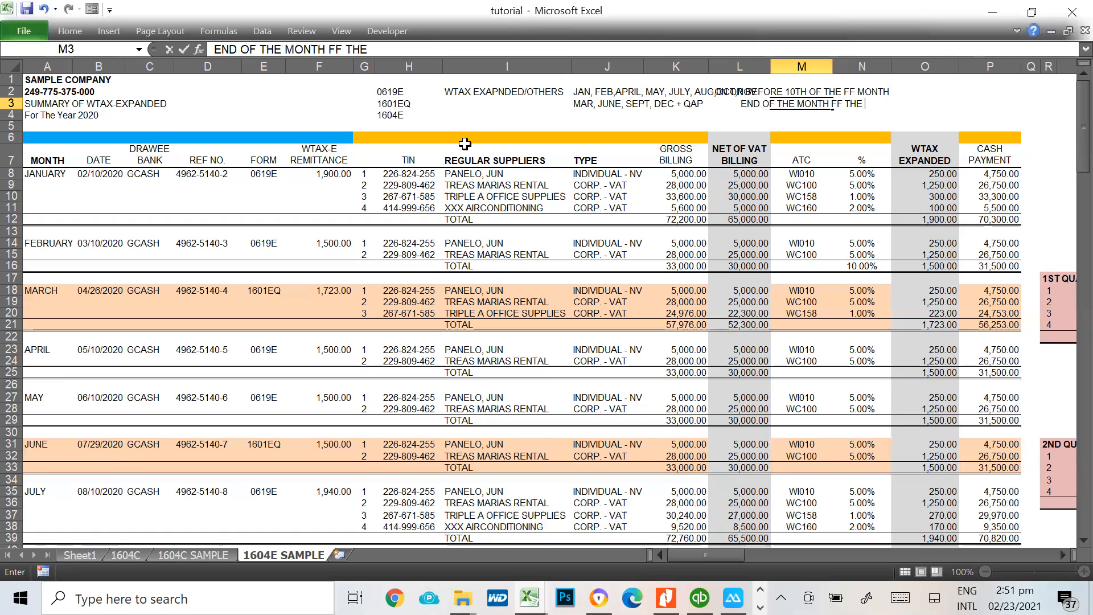
pyautogui.write('QUARTER')
pyautogui.press('BackSpace')
pyautogui.press('BackSpace')
pyautogui.press('BackSpace')
pyautogui.press('BackSpace')
pyautogui.press('BackSpace')
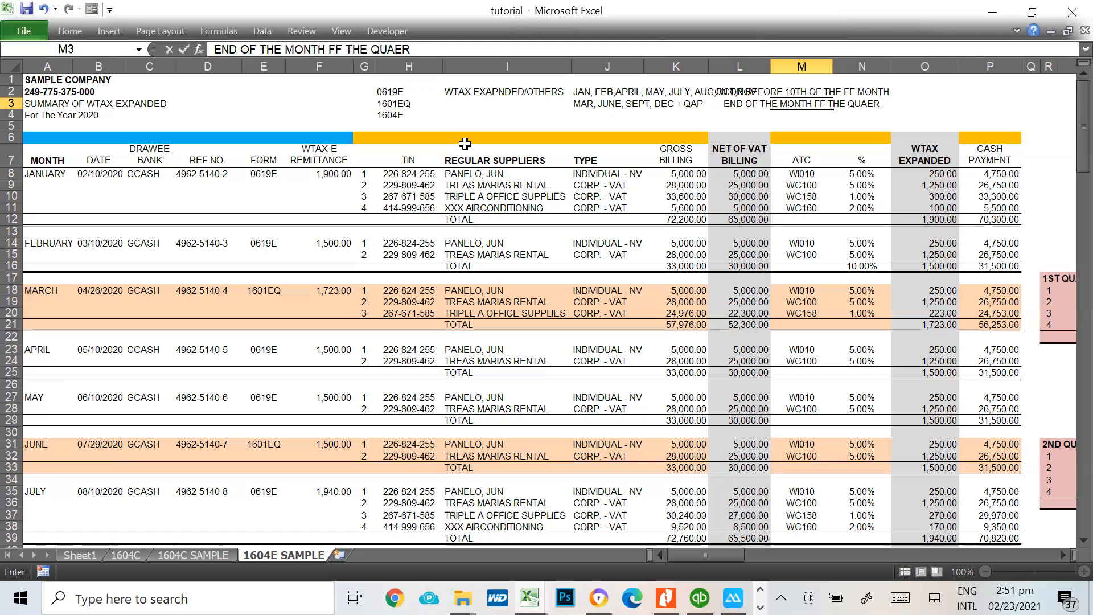
pyautogui.write('ARTER')
pyautogui.press('Return')
# Left-align the two deadline entries in cells M2 and M3
pyautogui.press('Up')
pyautogui.press('Up')
pyautogui.hotkey('shift', 'Down')
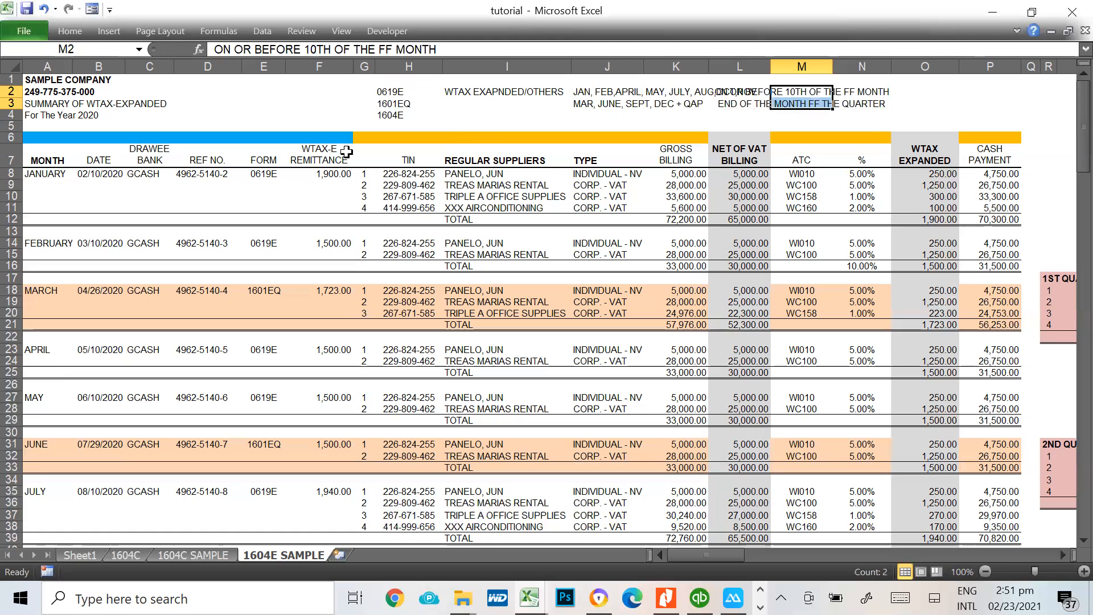
pyautogui.click(62, 37)
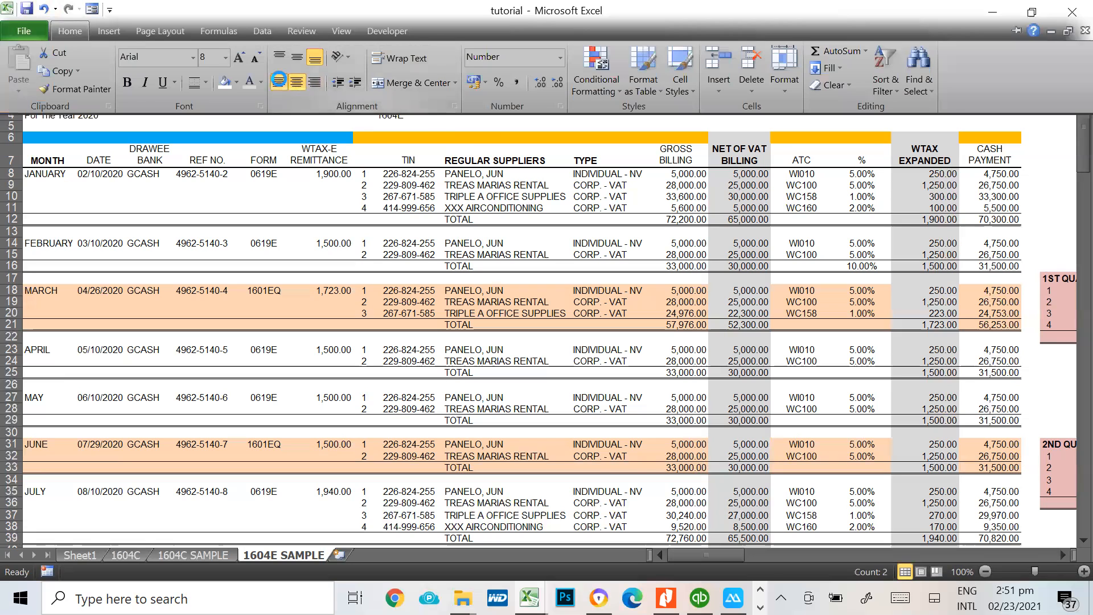
pyautogui.click(279, 84)
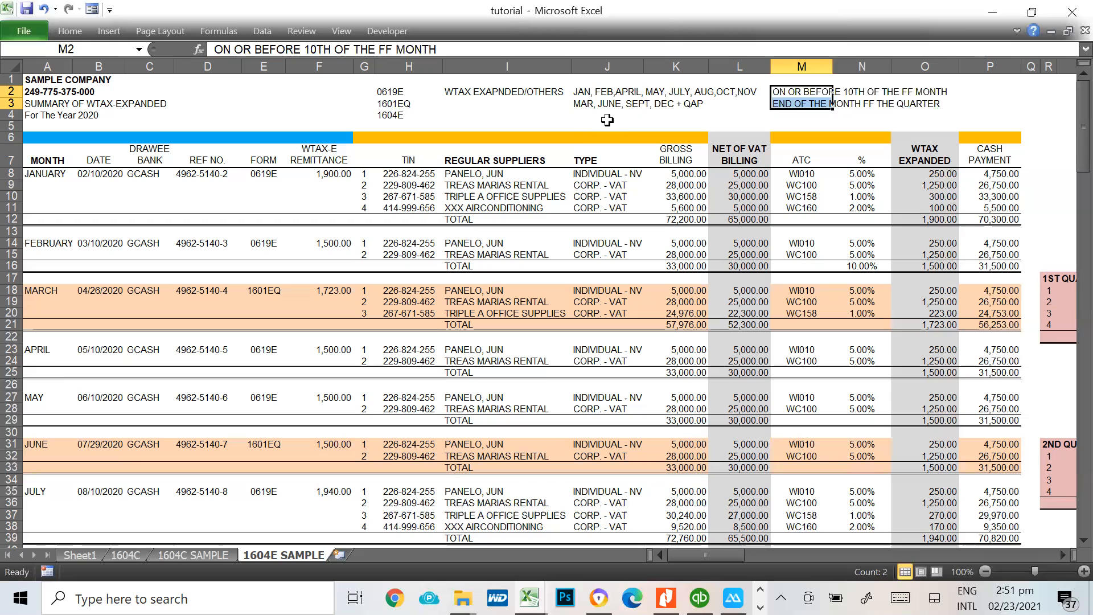
# Review the 1601EQ filing months in J3 against the deadlines in M2 and M3
pyautogui.click(581, 106)
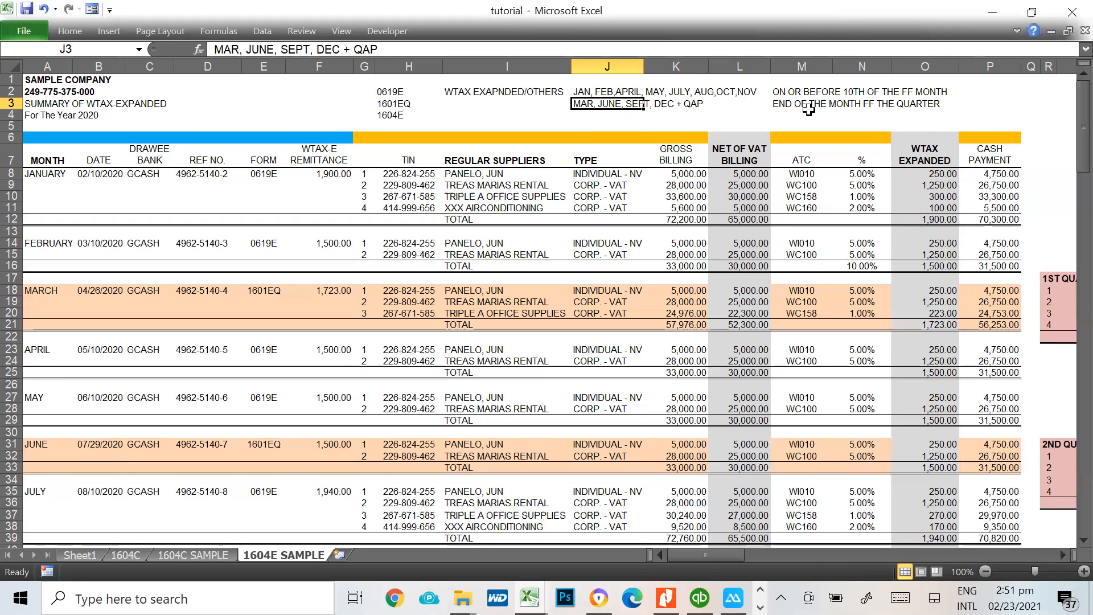
pyautogui.click(781, 105)
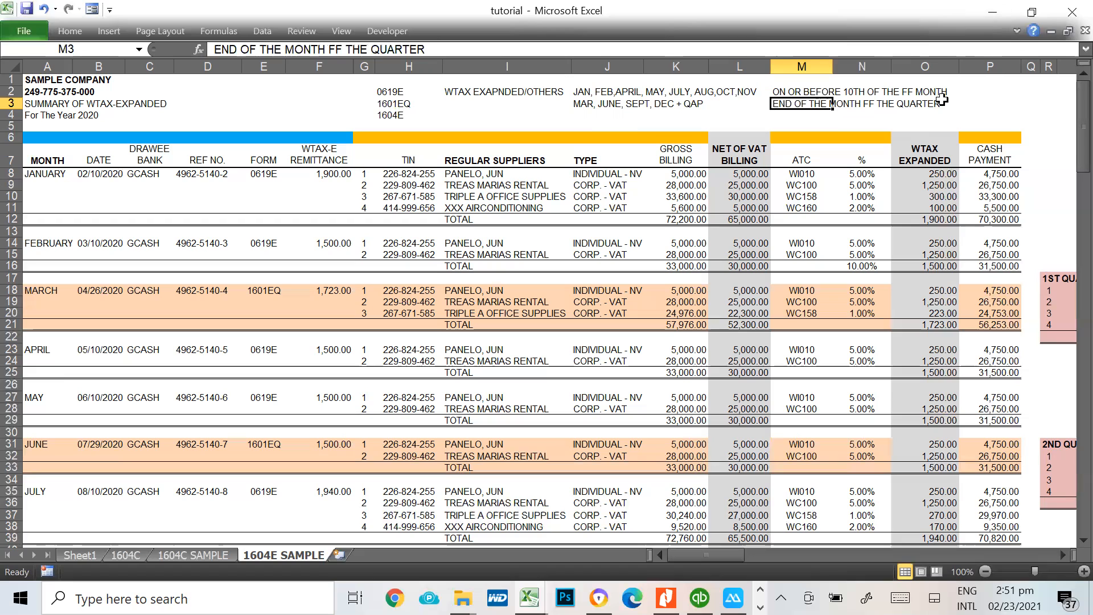
pyautogui.click(602, 105)
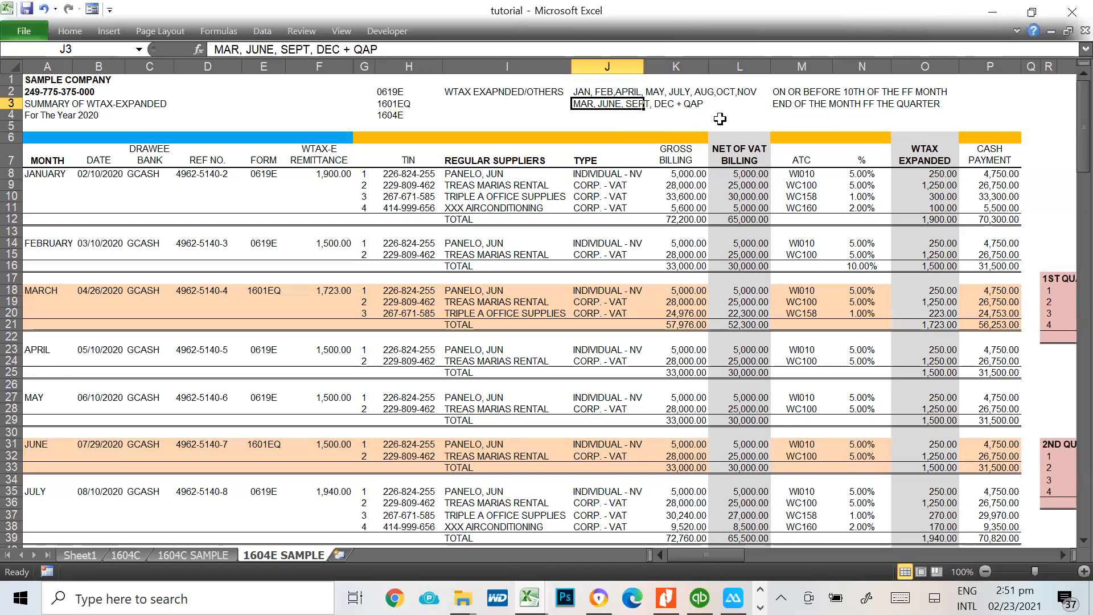
pyautogui.click(790, 91)
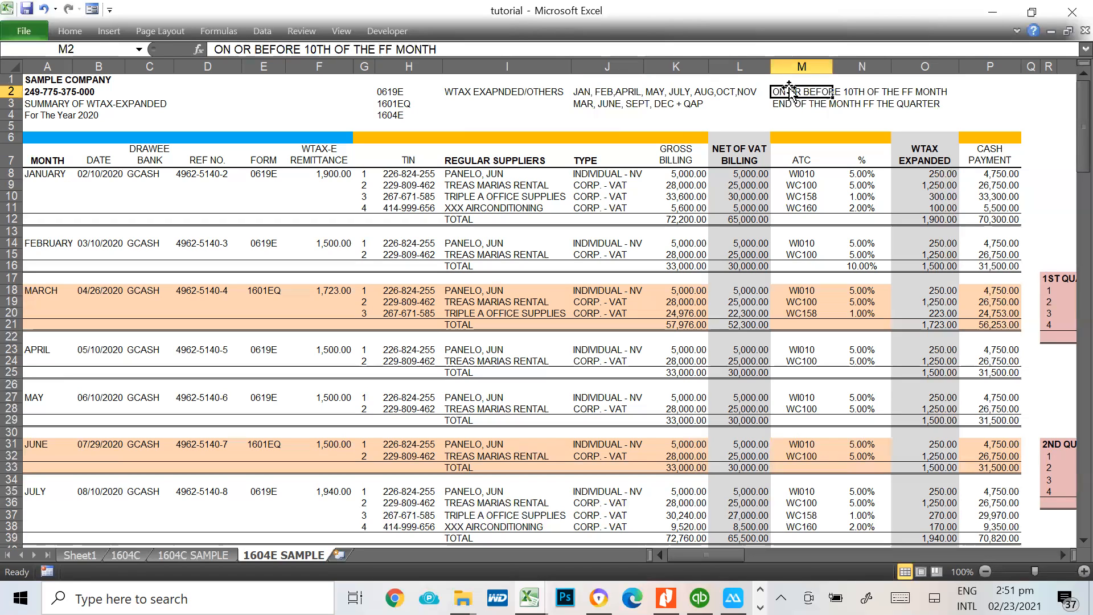
pyautogui.click(789, 114)
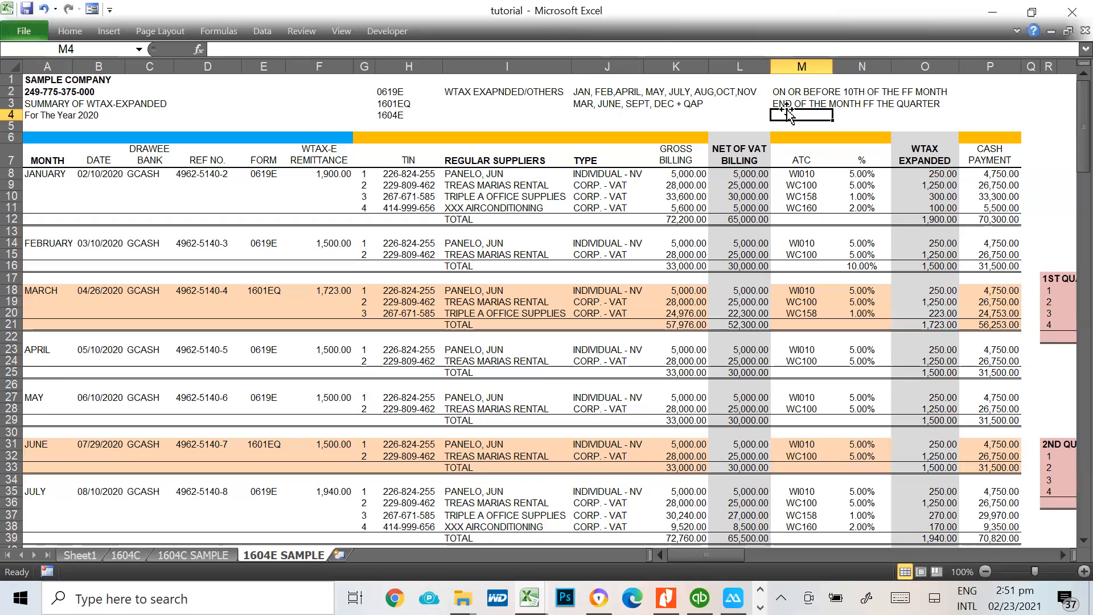
pyautogui.click(789, 103)
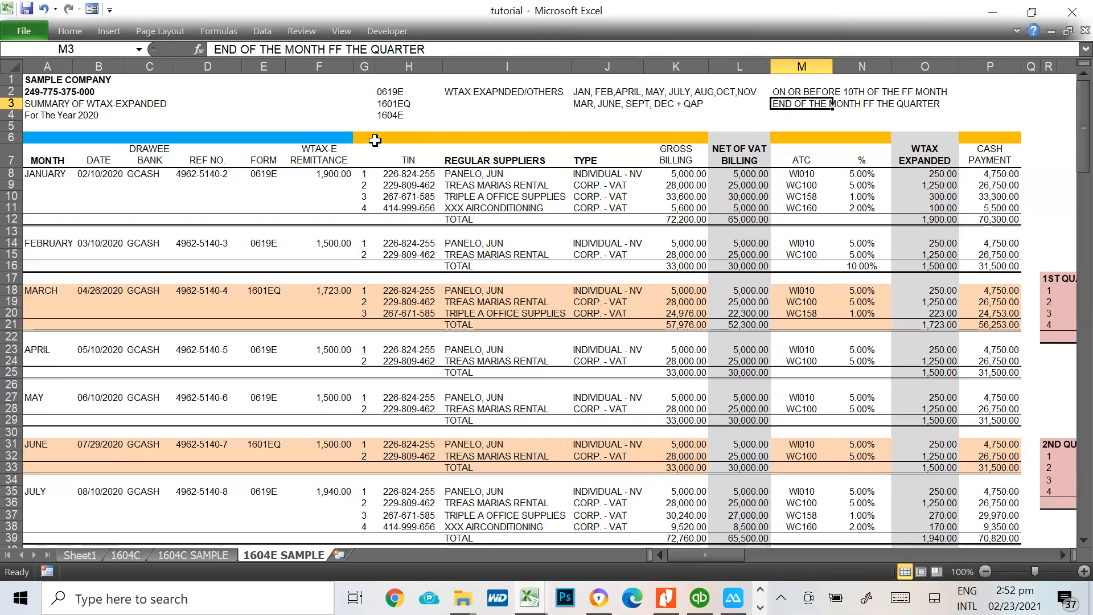
# Enter the 1604E filing date 03/01/2021 in cell J4
pyautogui.click(584, 115)
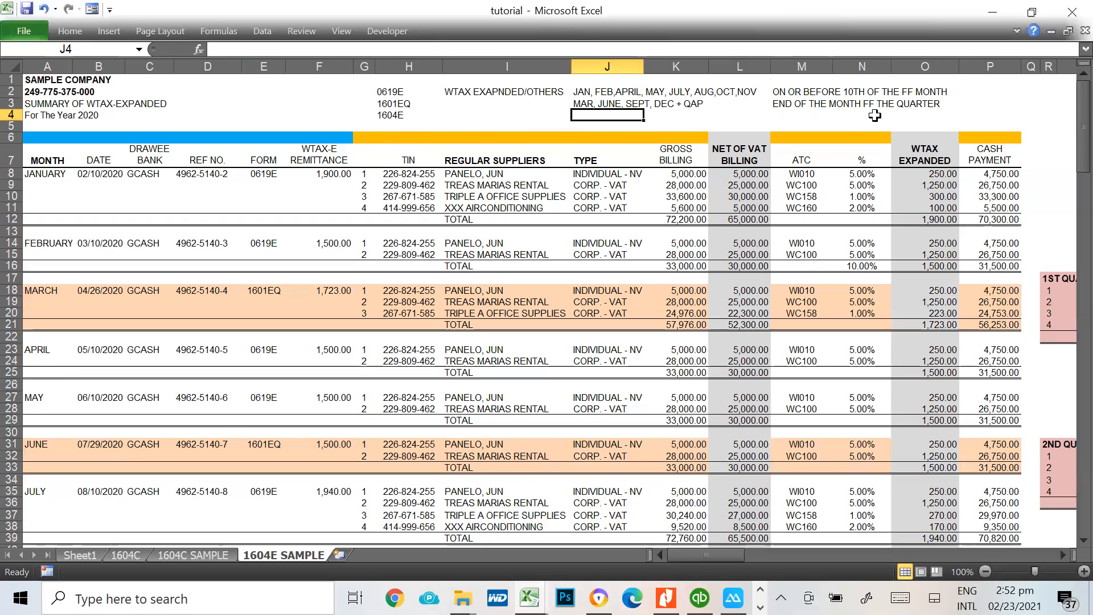
pyautogui.write('0')
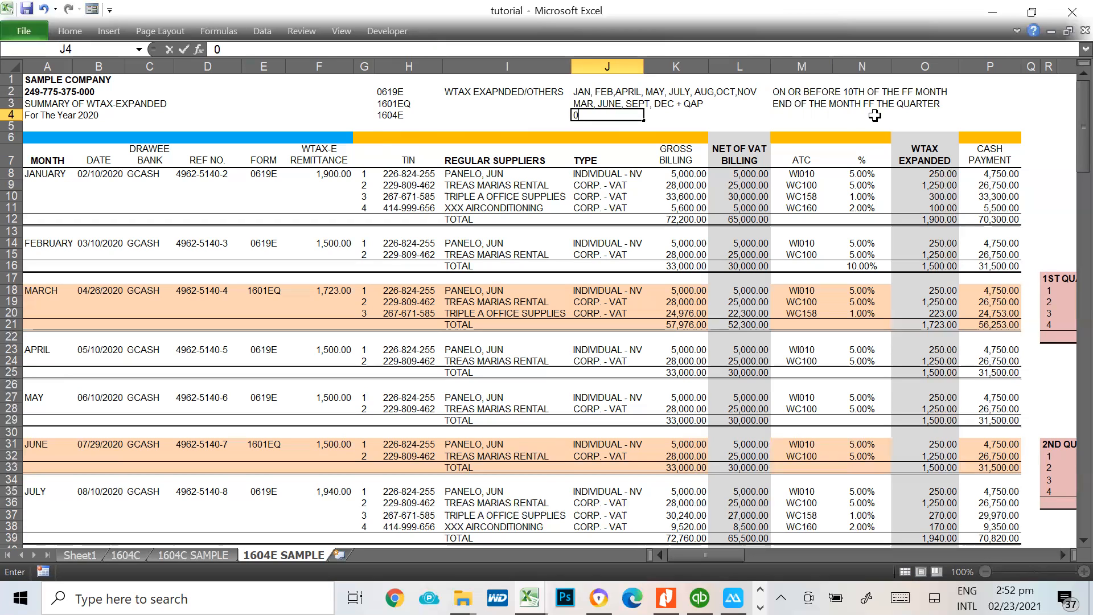
pyautogui.write('3/01/2021')
pyautogui.press('Return')
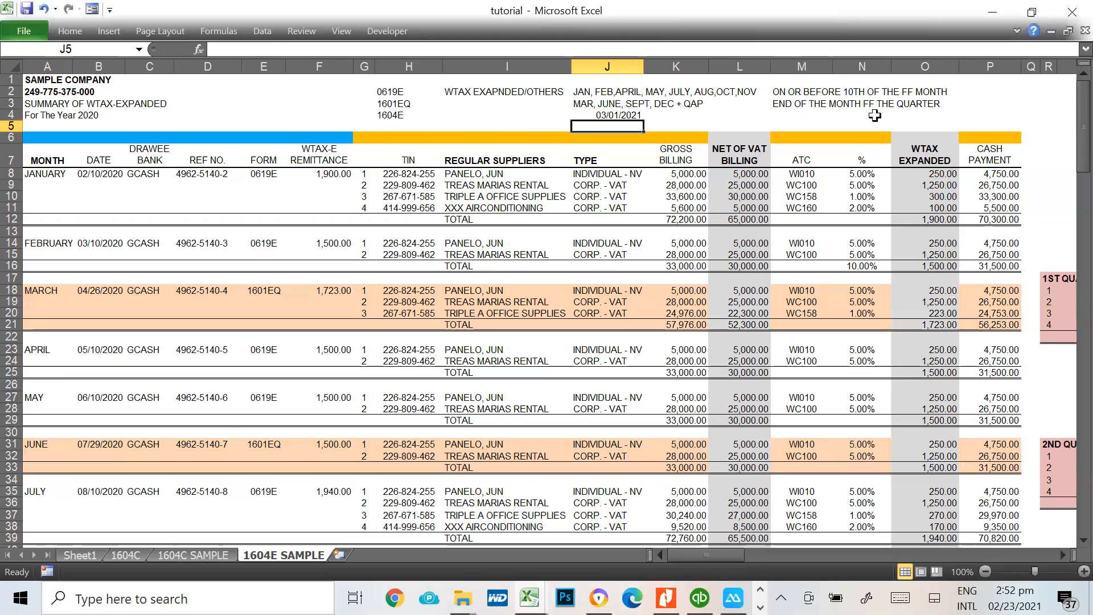
# Check the form codes in H2:H4 against the filing schedule entries beside them
pyautogui.press('Up')
pyautogui.press('Up')
pyautogui.press('Left')
pyautogui.press('Left')
pyautogui.press('Down')
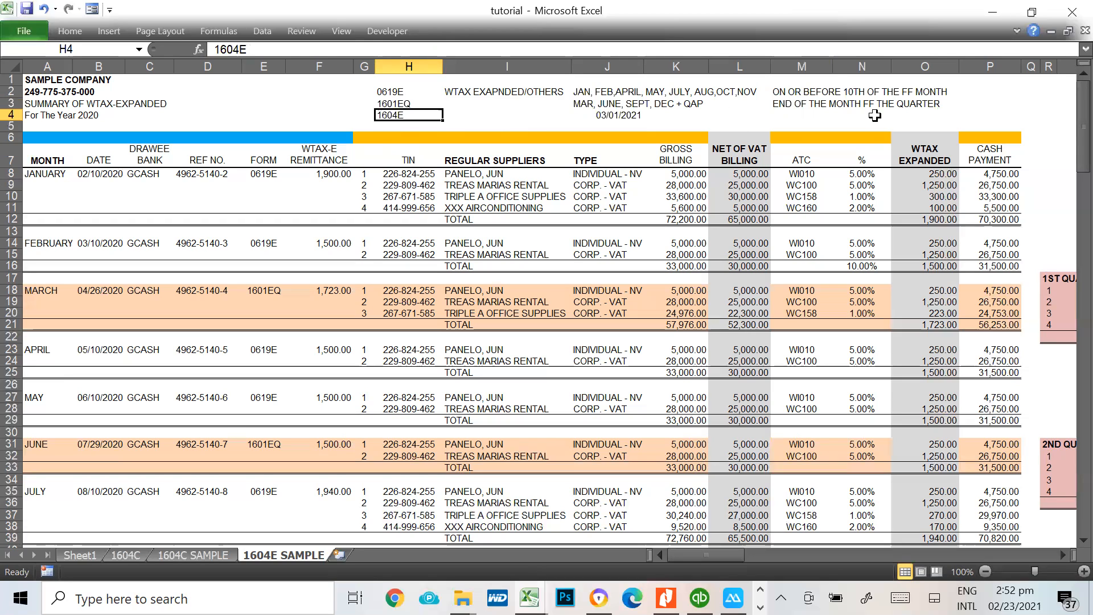
pyautogui.press('Up')
pyautogui.press('Up')
pyautogui.press('Down')
pyautogui.press('Down')
pyautogui.press('Right')
pyautogui.press('Right')
pyautogui.press('Right')
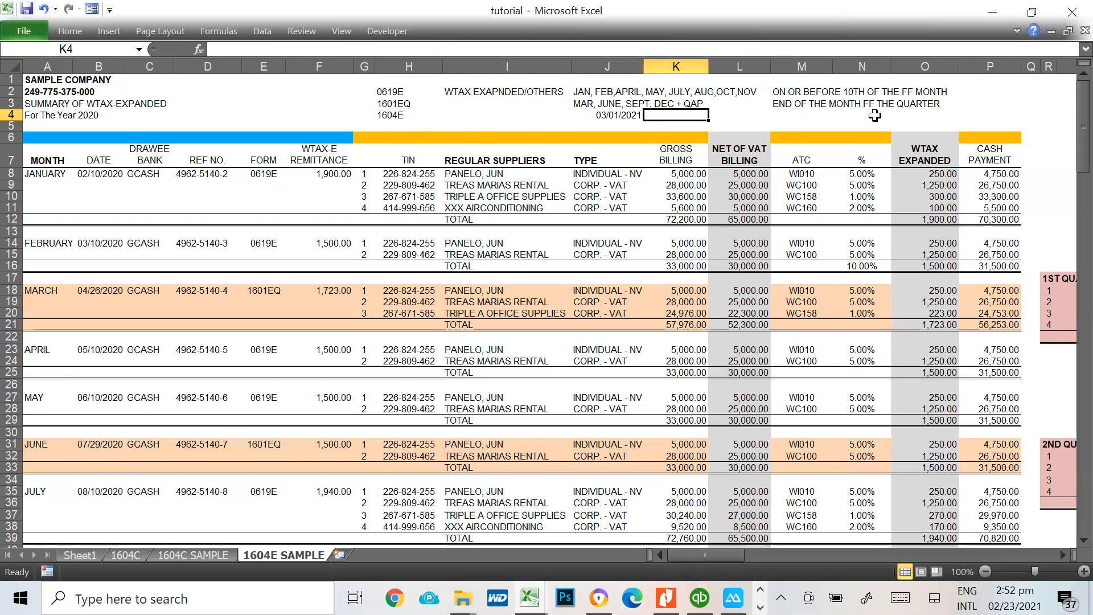
# Append + ALPHALIST to the 1604E filing date in cell J4
pyautogui.press('Left')
pyautogui.press('F2')
pyautogui.write('+')
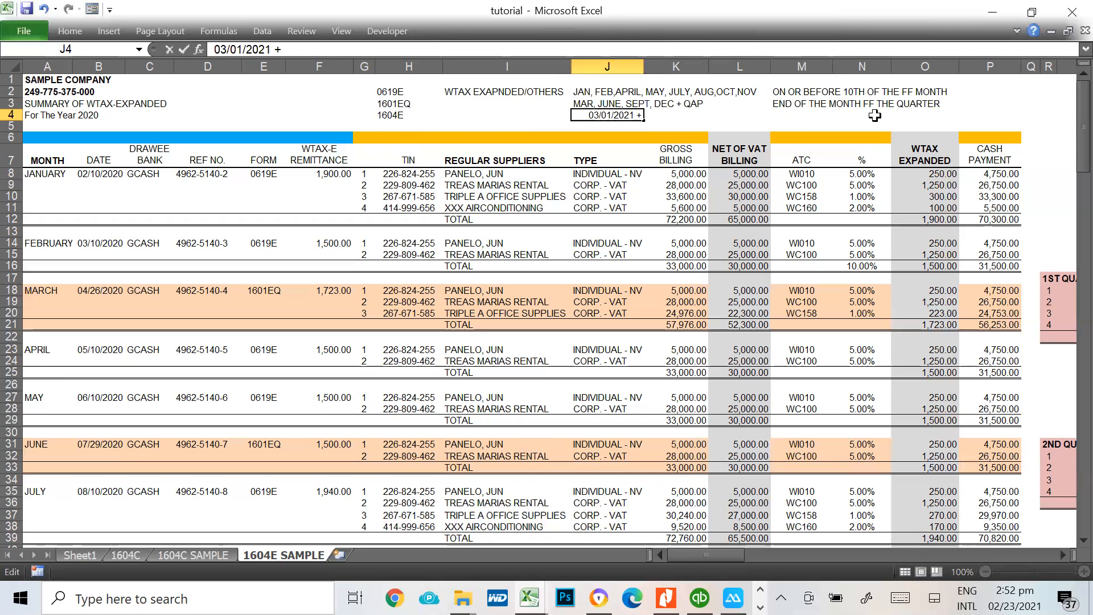
pyautogui.write(' ALPHALIST')
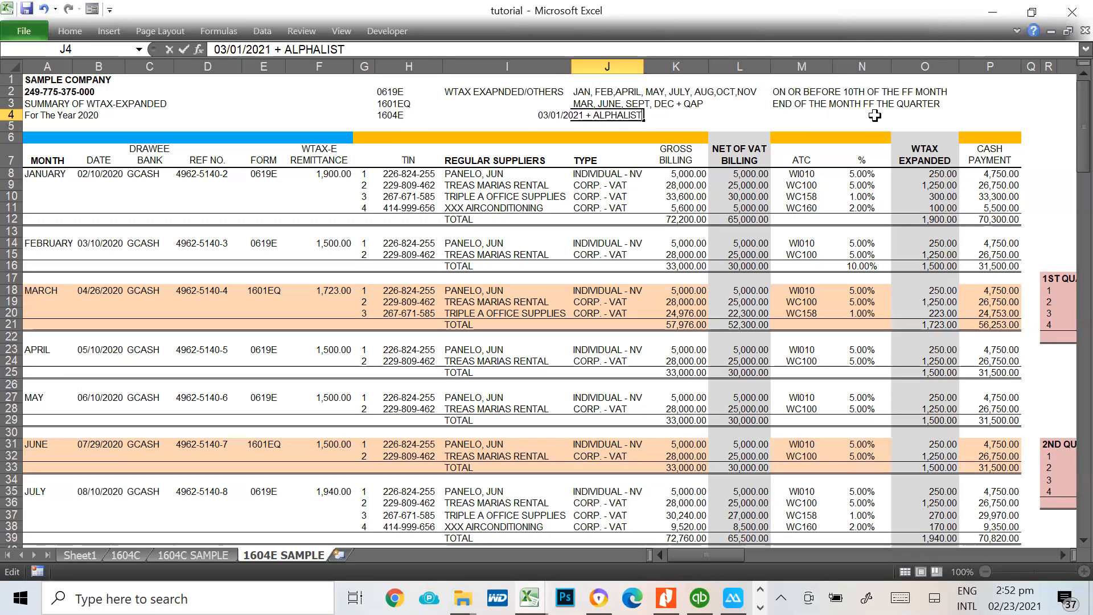
pyautogui.press('Return')
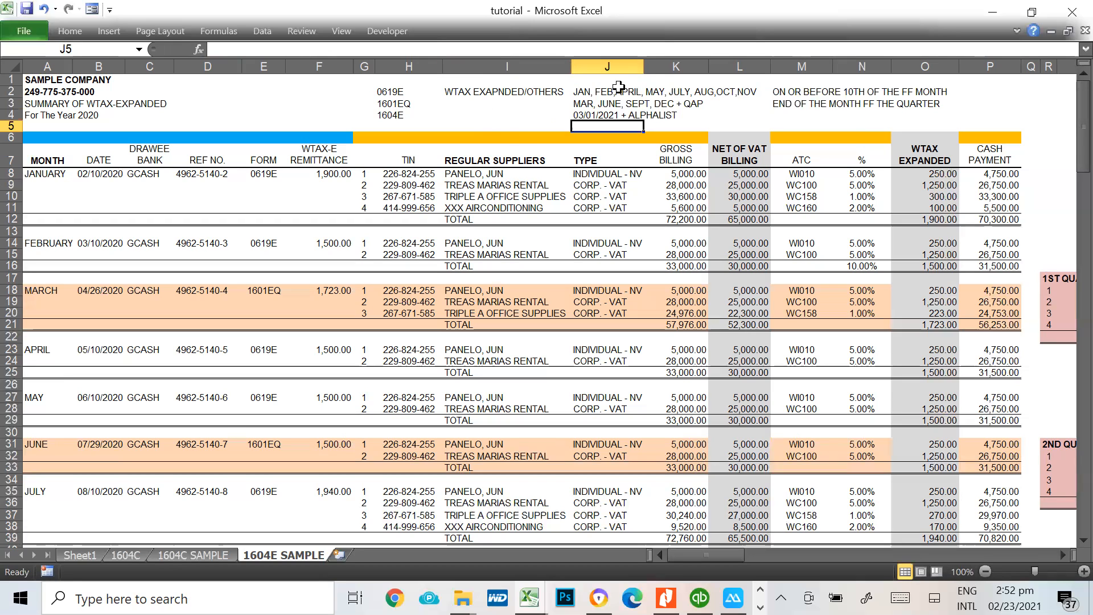
# Go through the form codes 0619E, 1601EQ and 1604E in column H, comparing the monthly and quarterly forms with the annual one
pyautogui.click(382, 90)
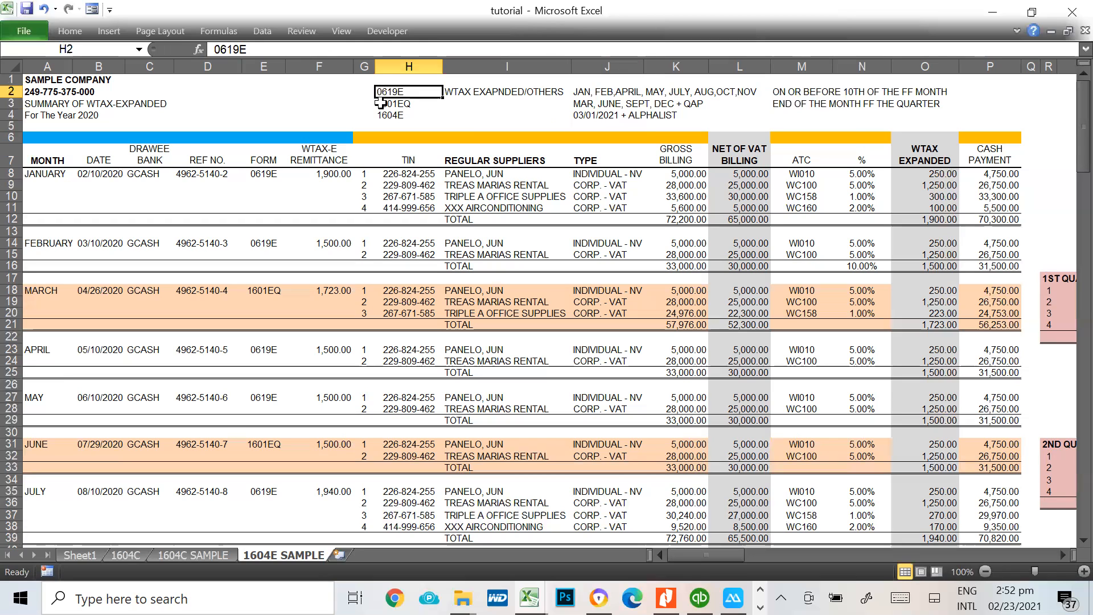
pyautogui.click(389, 100)
pyautogui.press('Up')
pyautogui.click(389, 106)
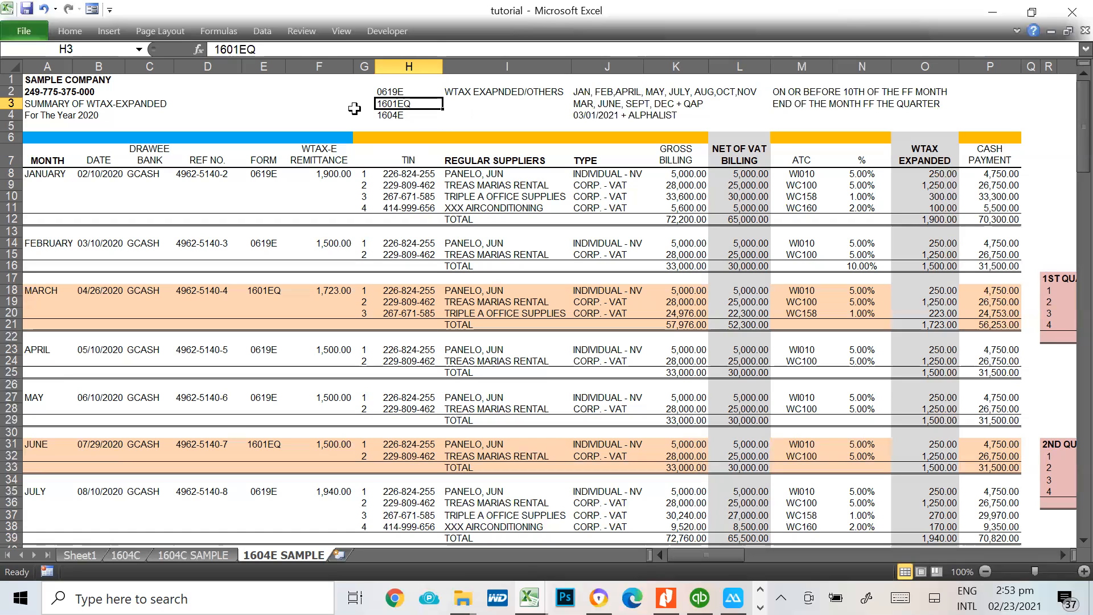
pyautogui.click(385, 115)
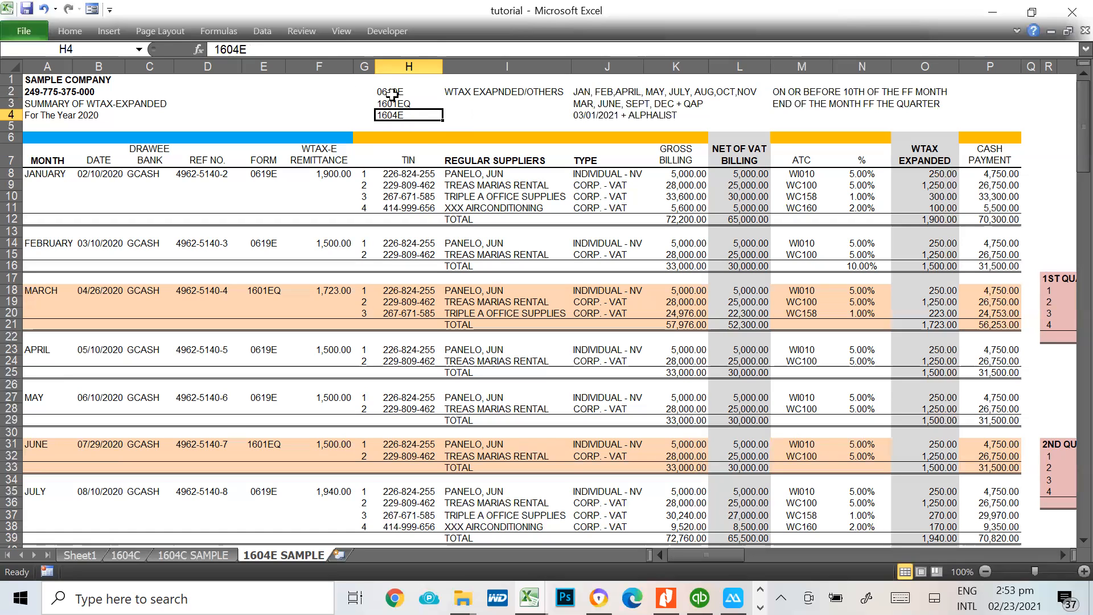
pyautogui.click(390, 92)
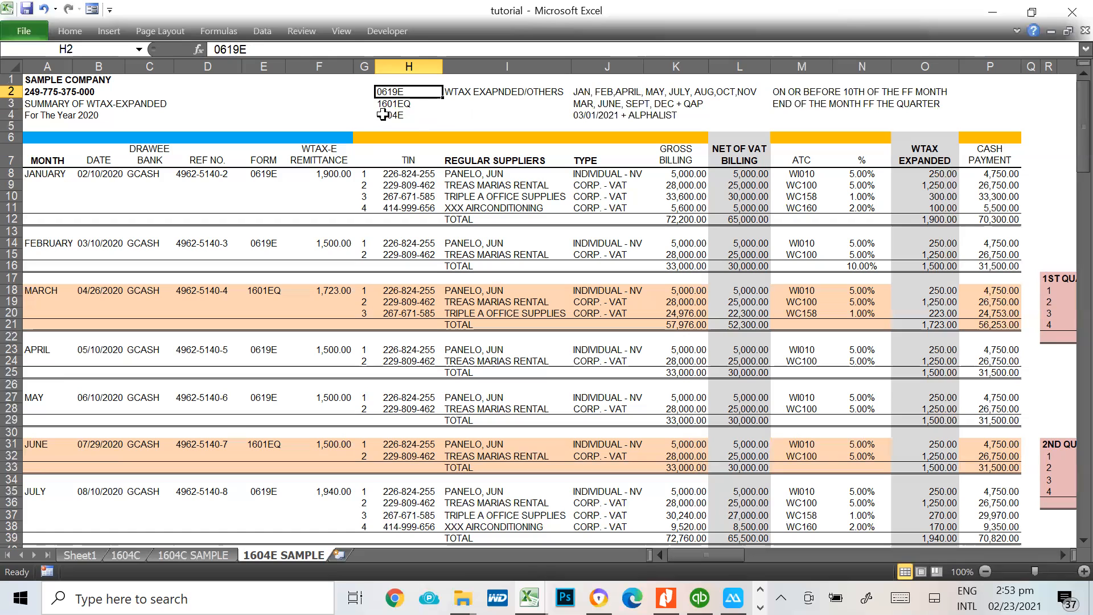
pyautogui.moveTo(408, 92); pyautogui.dragTo(407, 104)
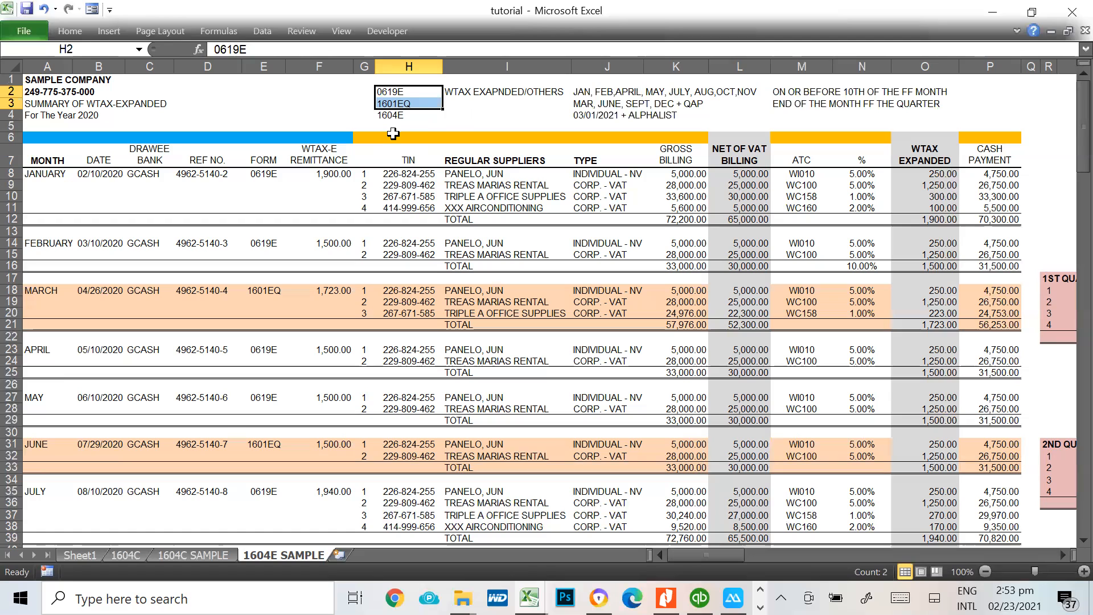
pyautogui.click(398, 116)
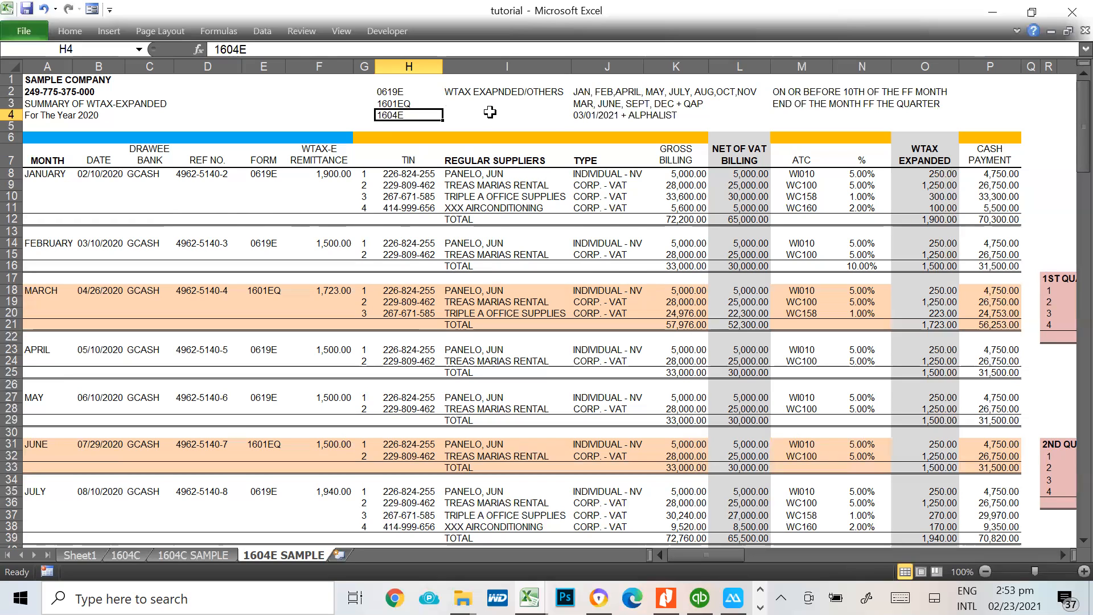
# Examine January's month, form, payment date, drawee bank, reference number and remittance, and trace the remittance to the withholding tax total in O12
pyautogui.click(43, 174)
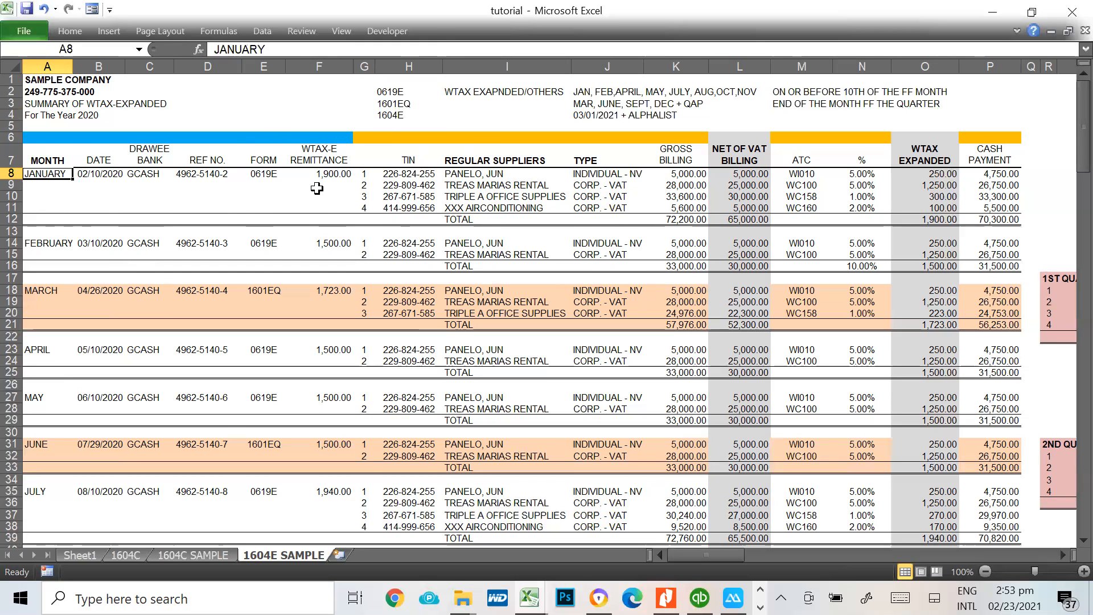
pyautogui.click(260, 173)
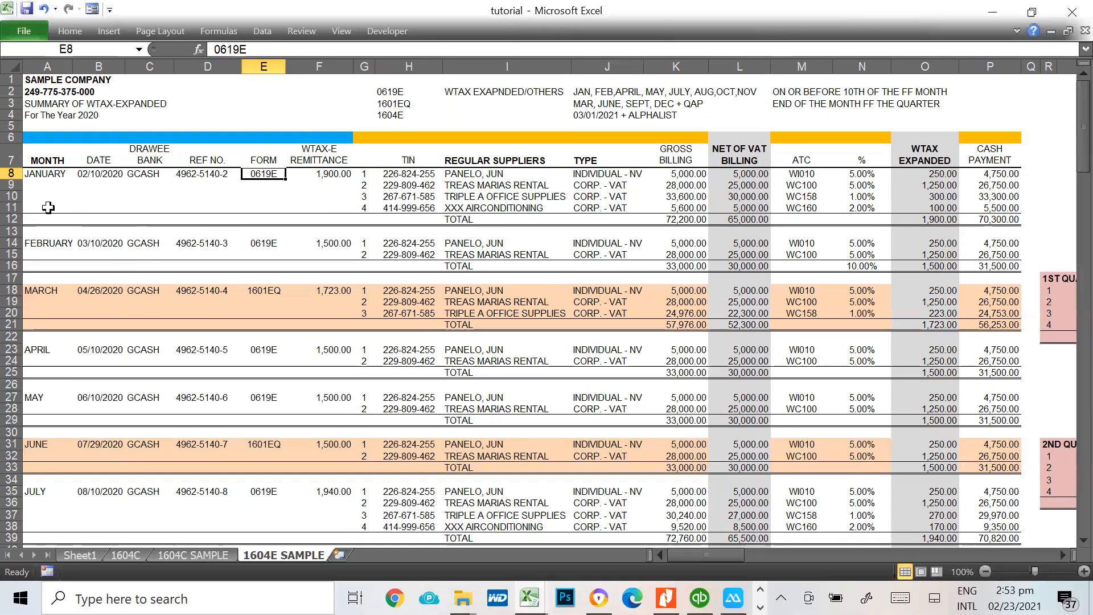
pyautogui.click(95, 174)
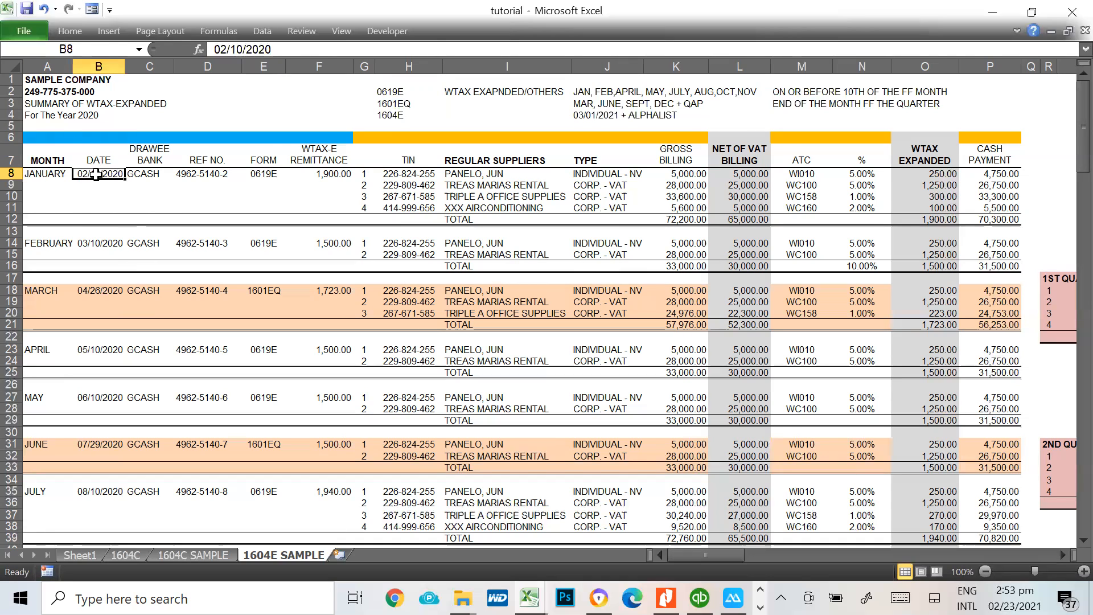
pyautogui.click(155, 181)
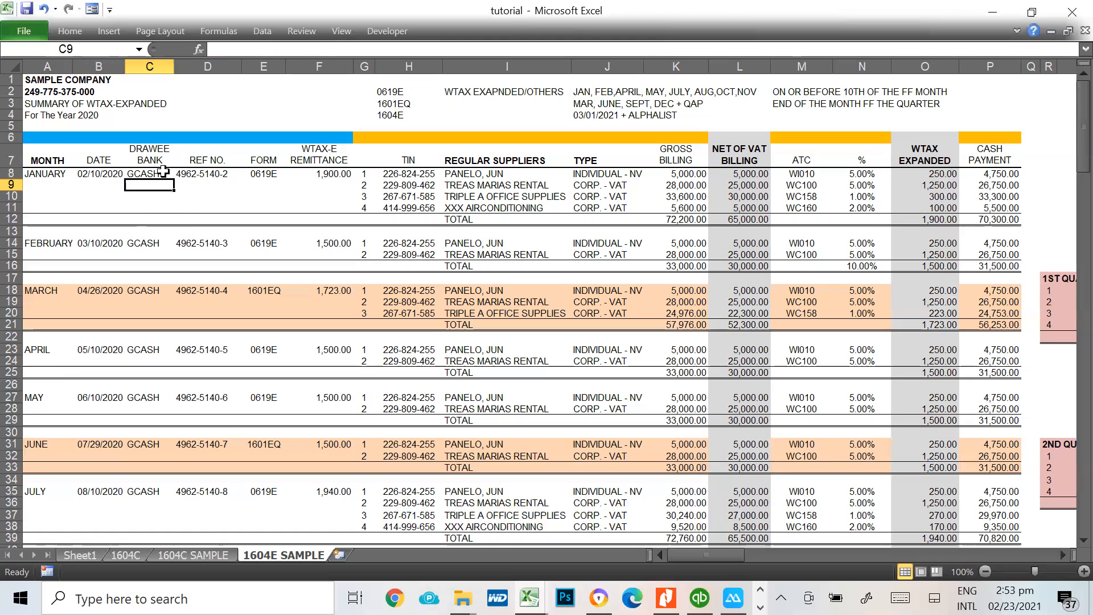
pyautogui.click(204, 172)
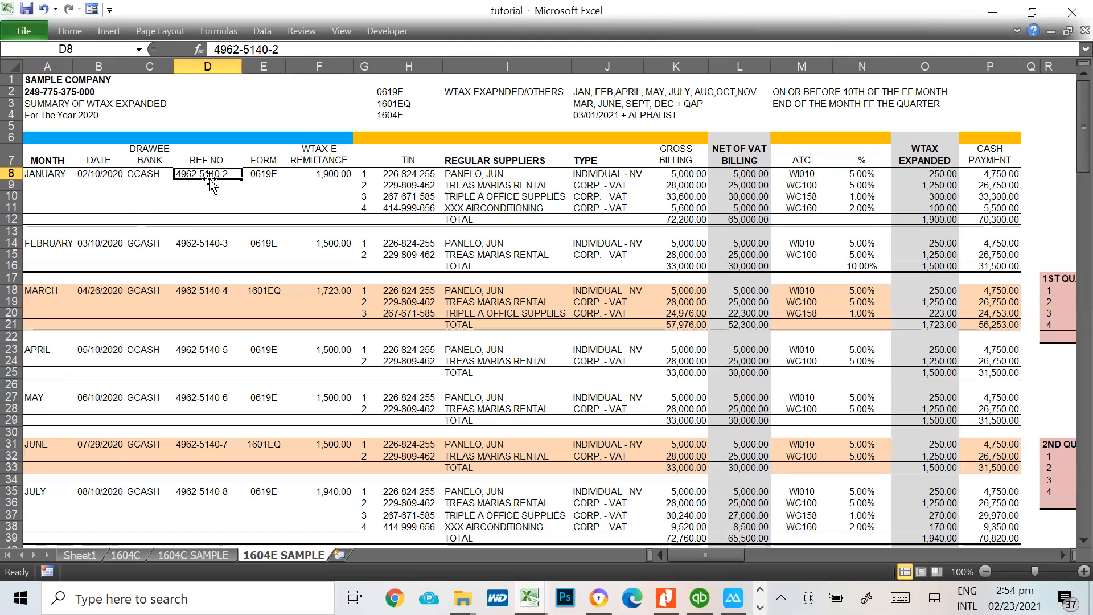
pyautogui.click(338, 175)
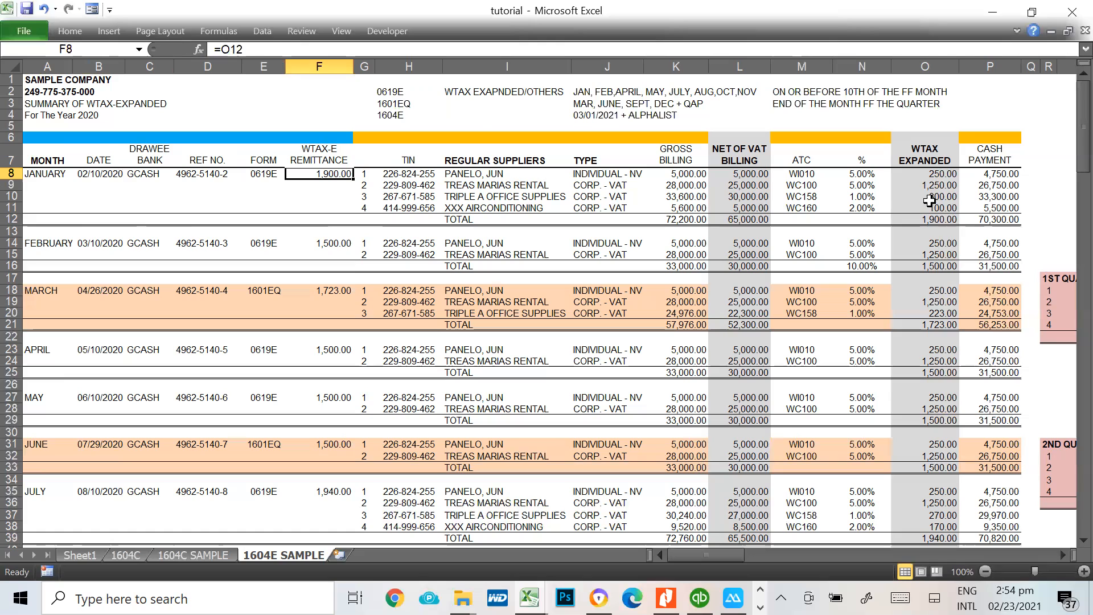
pyautogui.click(929, 218)
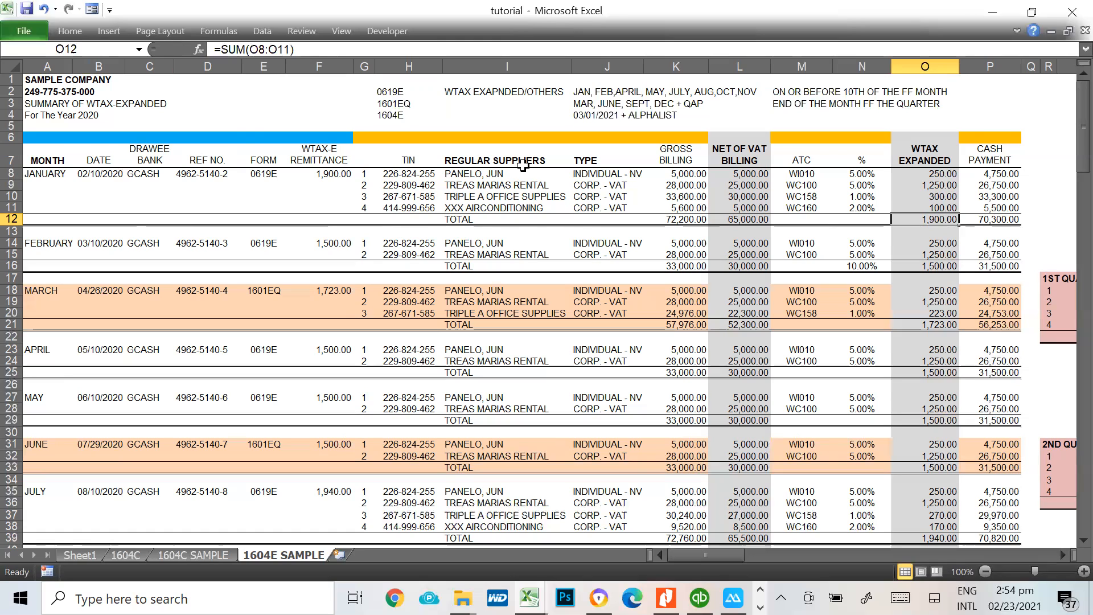
# Examine January's regular suppliers in column I and their individual or corporate VAT types in column J
pyautogui.click(479, 177)
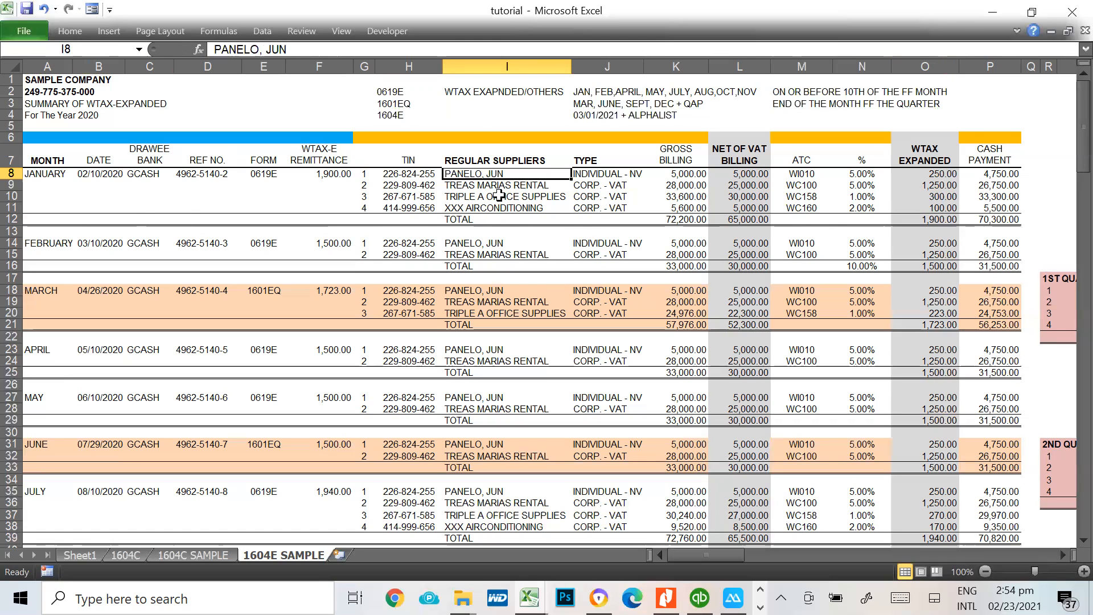
pyautogui.click(500, 208)
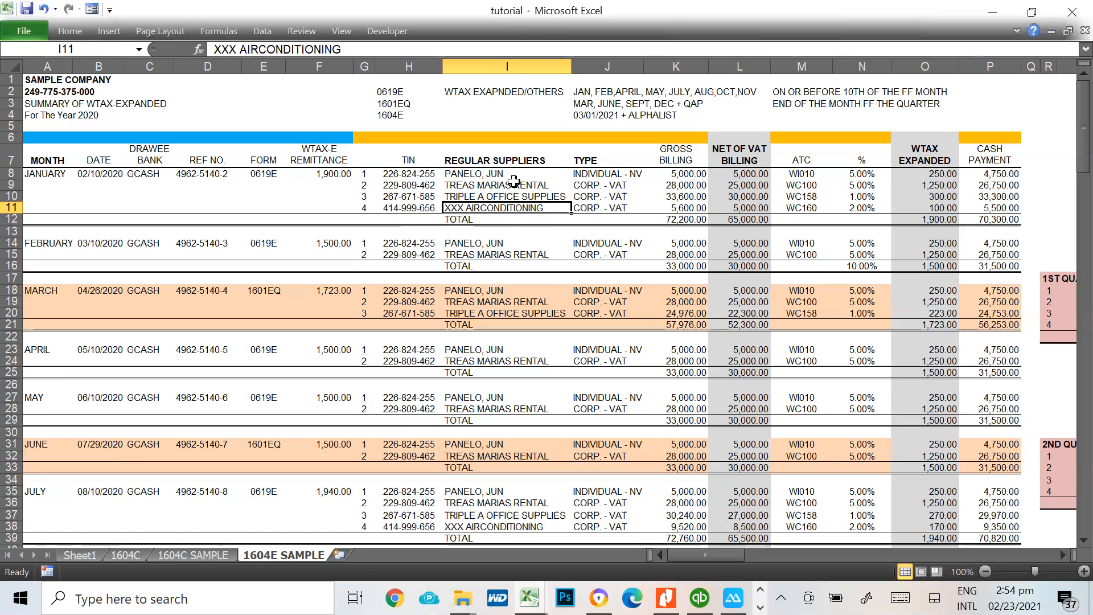
pyautogui.click(472, 160)
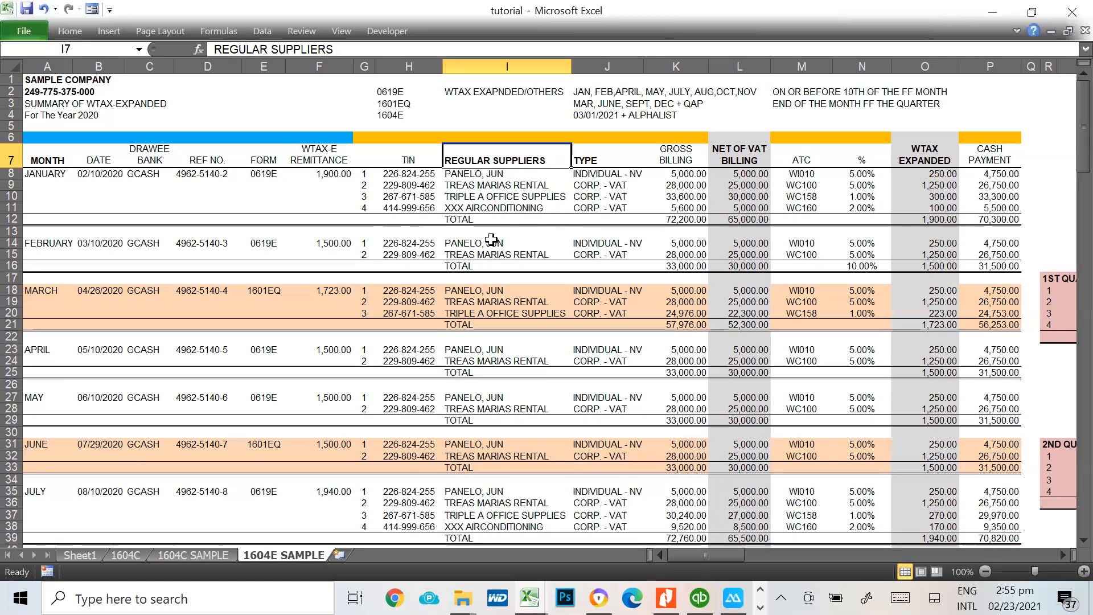
pyautogui.click(605, 160)
pyautogui.click(585, 172)
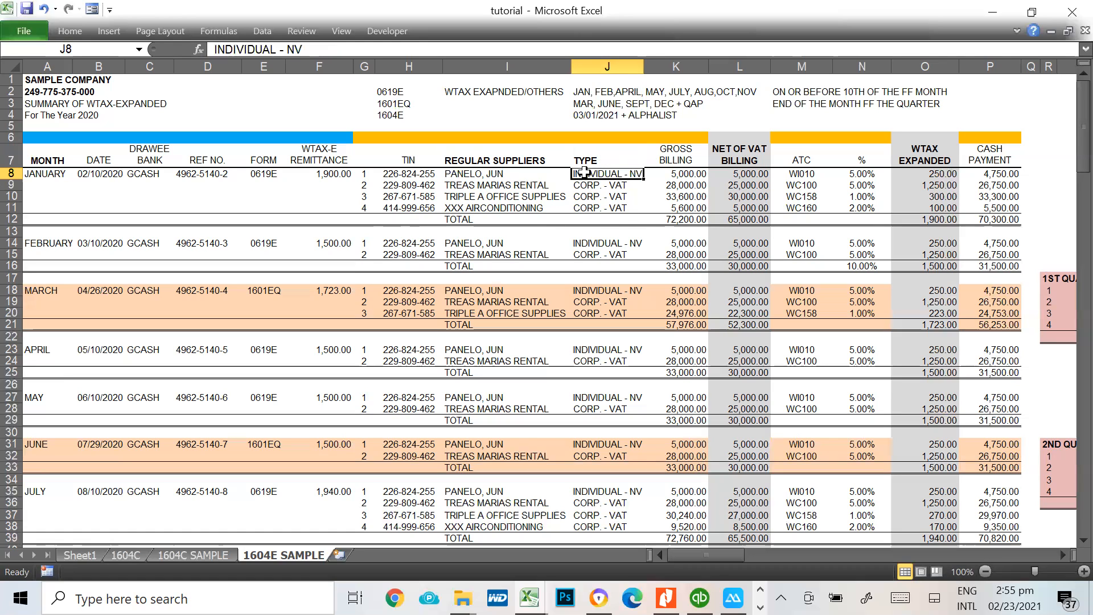
pyautogui.click(603, 185)
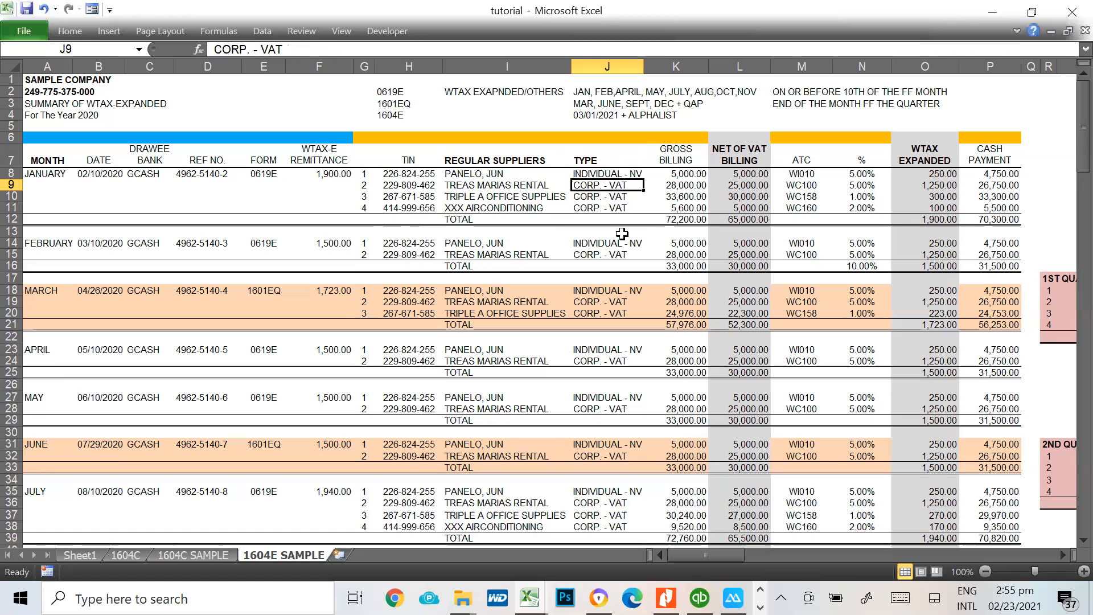
# Check the types of January's last two suppliers, and compare January's gross billings in K8:K11 with the net of VAT billings in column L
pyautogui.click(613, 196)
pyautogui.click(603, 208)
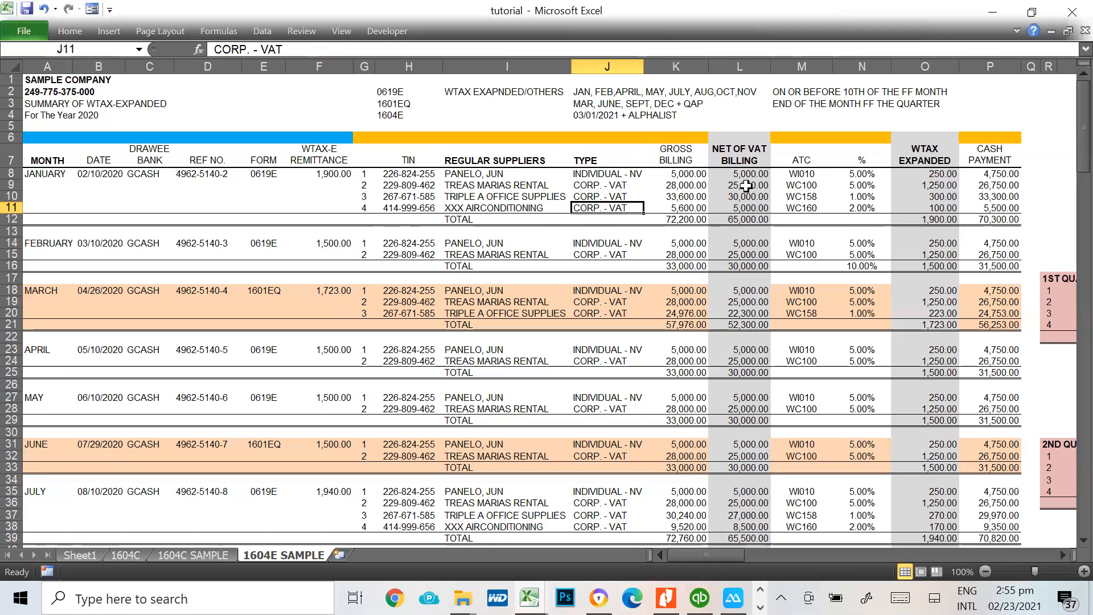
pyautogui.moveTo(675, 173); pyautogui.dragTo(674, 205)
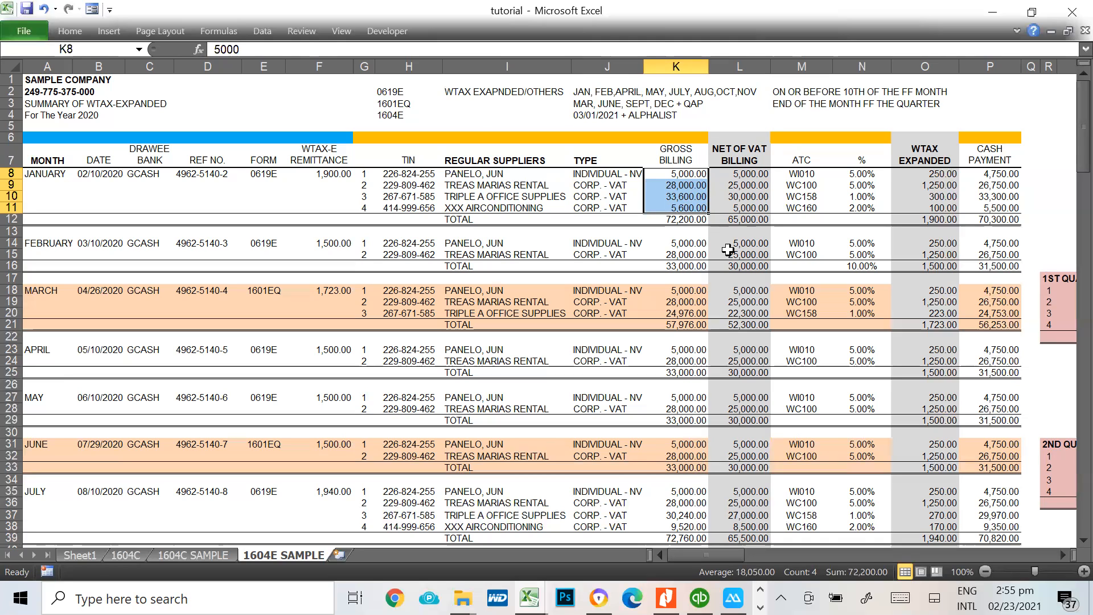
pyautogui.click(761, 177)
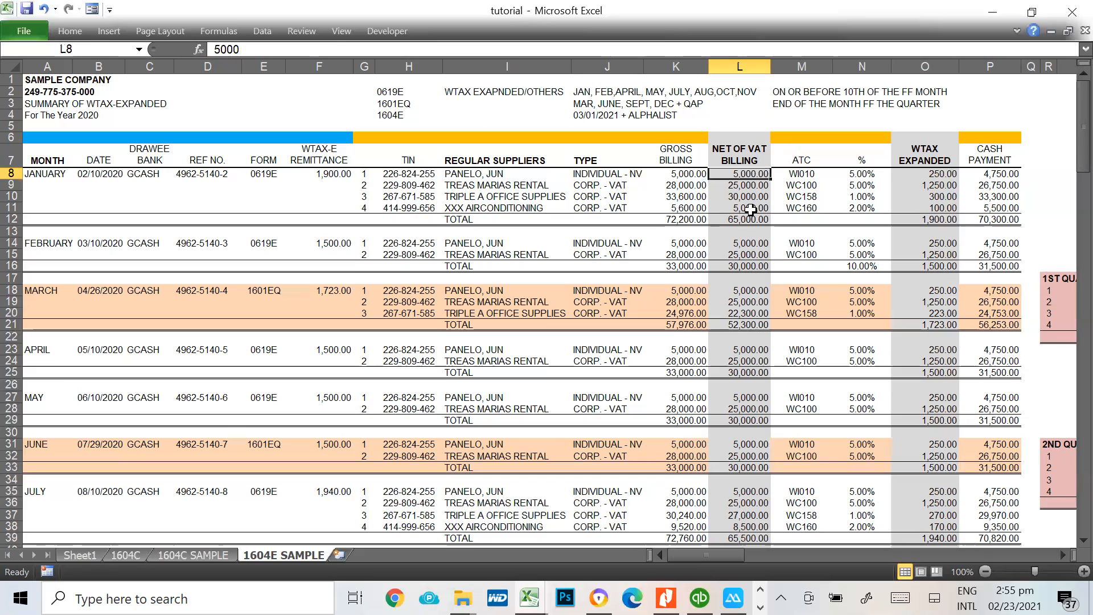
pyautogui.click(750, 209)
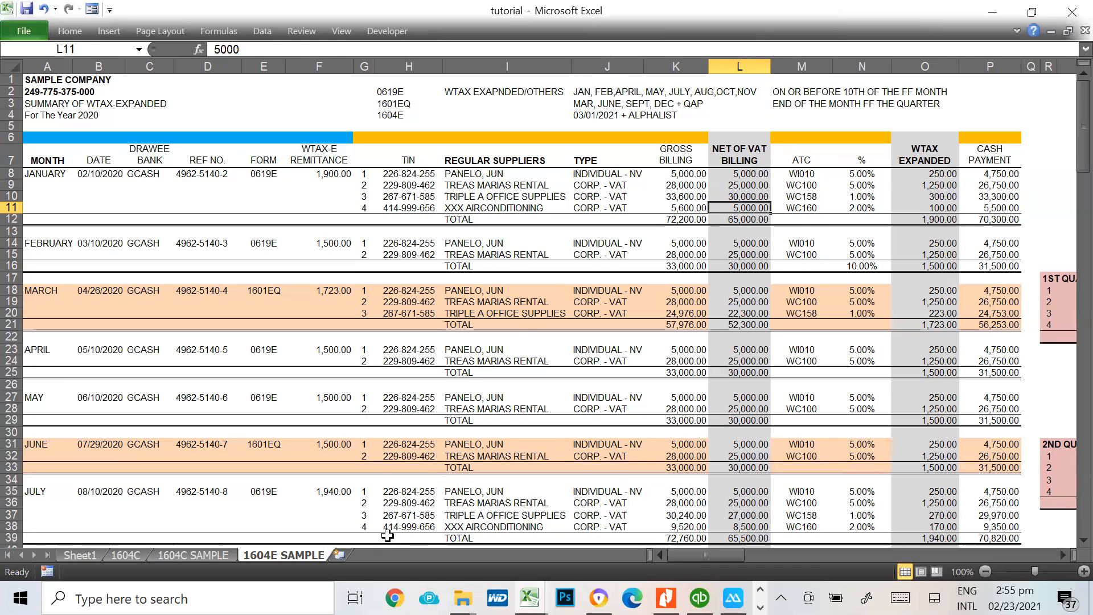
# Switch to the TaxBASE 2021 workbook and browse the ATC WTAX list around the professional fee entries under expanded withholding tax
pyautogui.hotkey('alt', 'Tab')
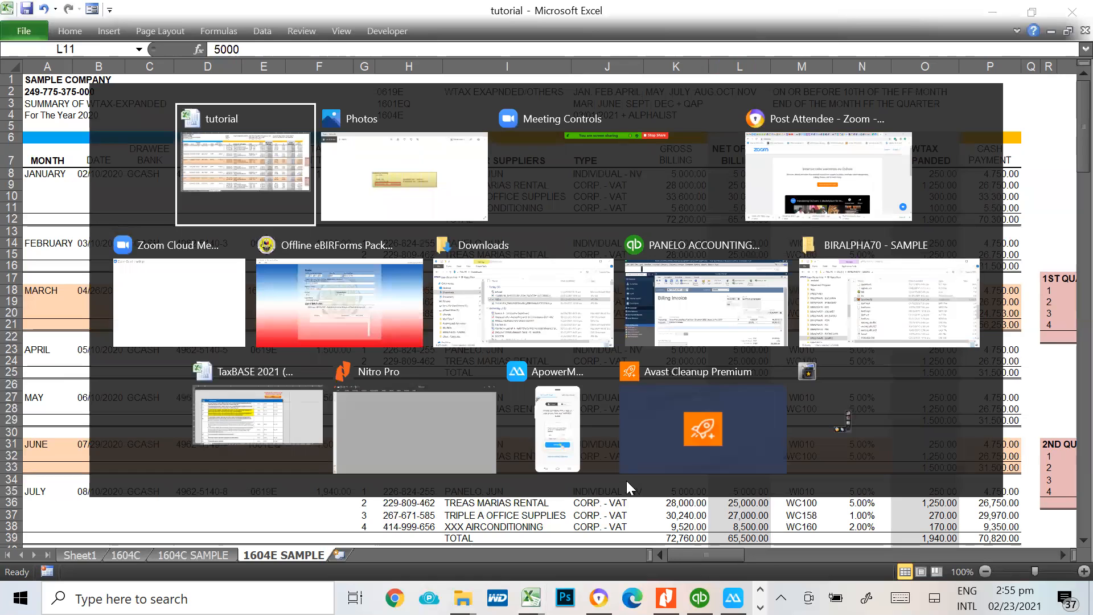
pyautogui.press('Tab')
pyautogui.press('Tab')
pyautogui.press('Tab')
pyautogui.press('Tab')
pyautogui.press('Tab')
pyautogui.press('Tab')
pyautogui.press('Tab')
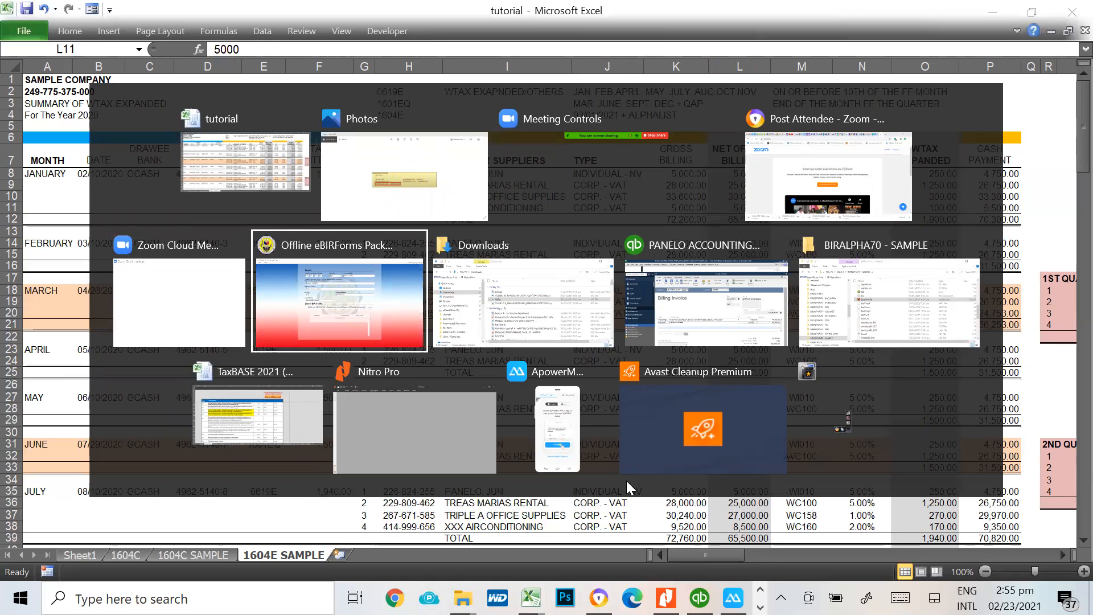
pyautogui.press('Tab')
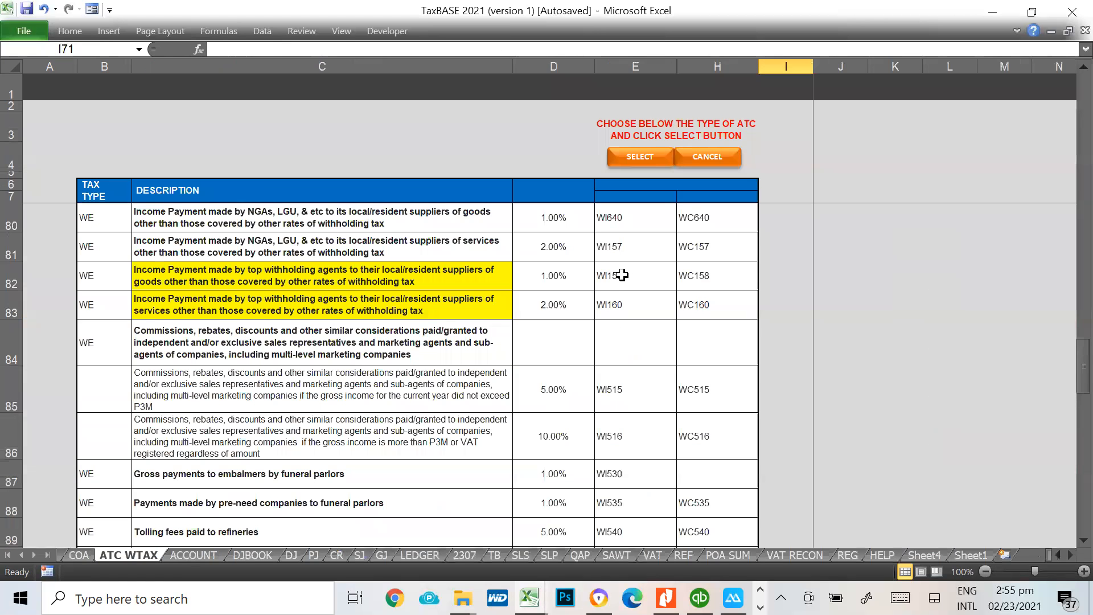
pyautogui.scroll(5, 181, 283)
pyautogui.scroll(11, 187, 282)
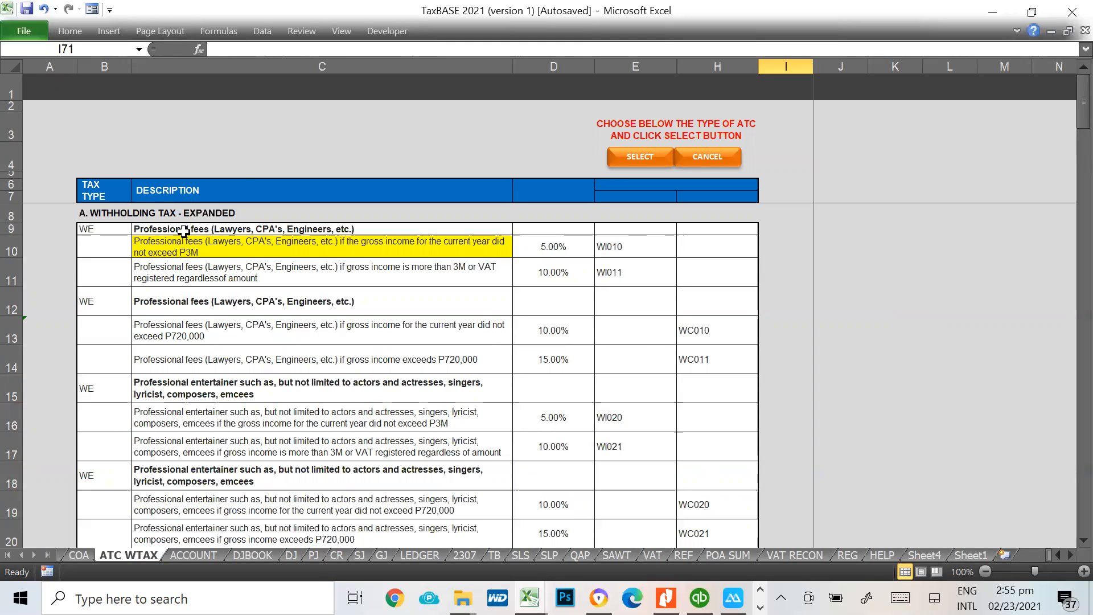
pyautogui.scroll(-1, 221, 323)
pyautogui.scroll(-1, 221, 323)
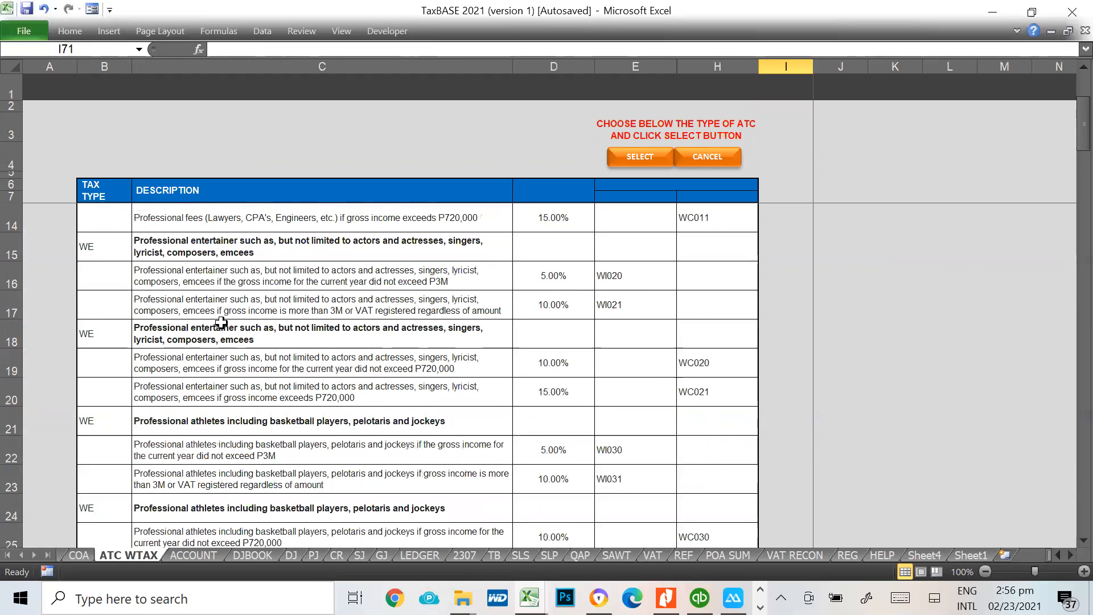
pyautogui.scroll(-3, 370, 425)
pyautogui.scroll(5, 377, 432)
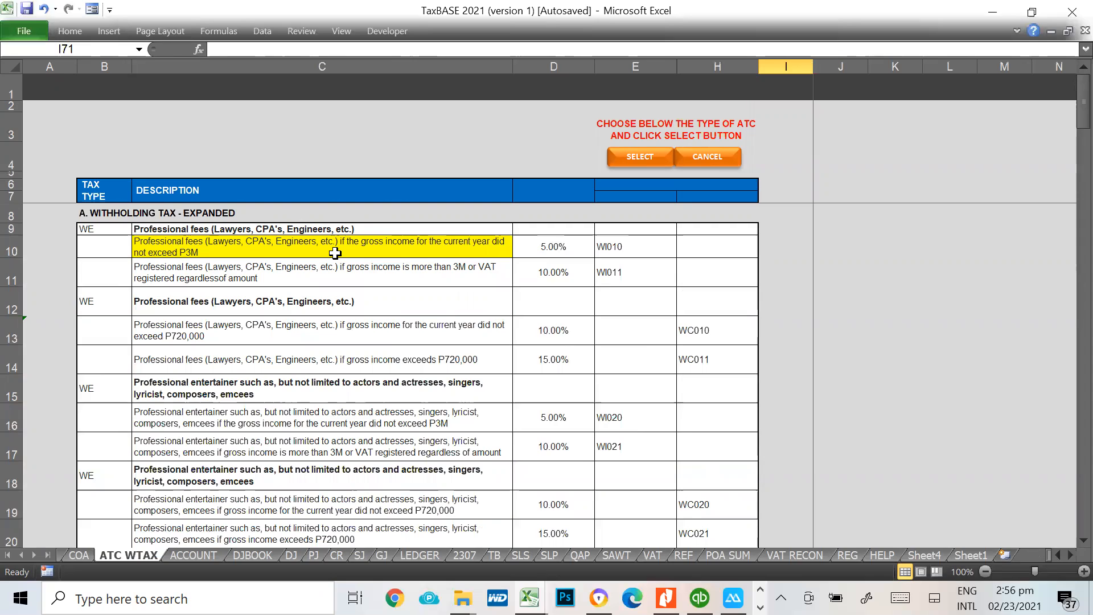
# Compare the descriptions and withholding rates of the two individual professional fee brackets in rows 10 and 11
pyautogui.click(566, 251)
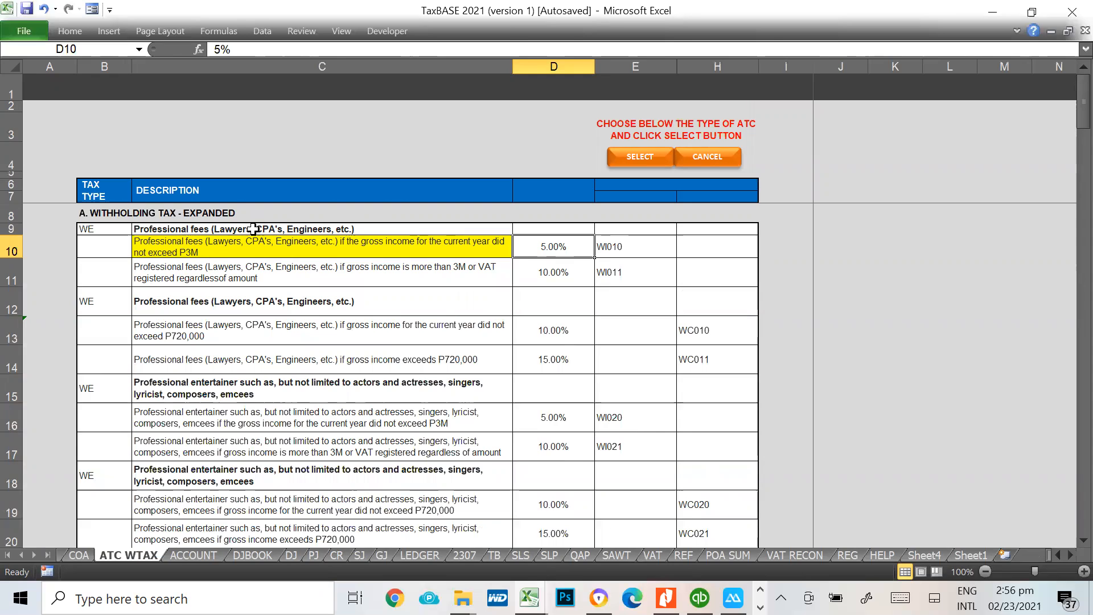
pyautogui.click(266, 247)
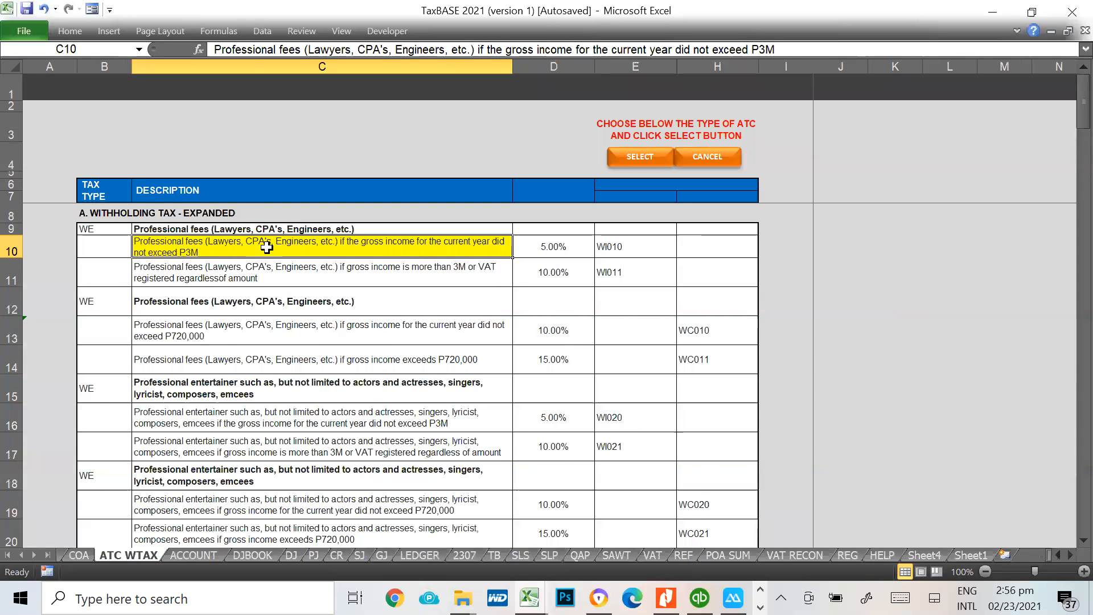
pyautogui.click(570, 247)
pyautogui.click(381, 253)
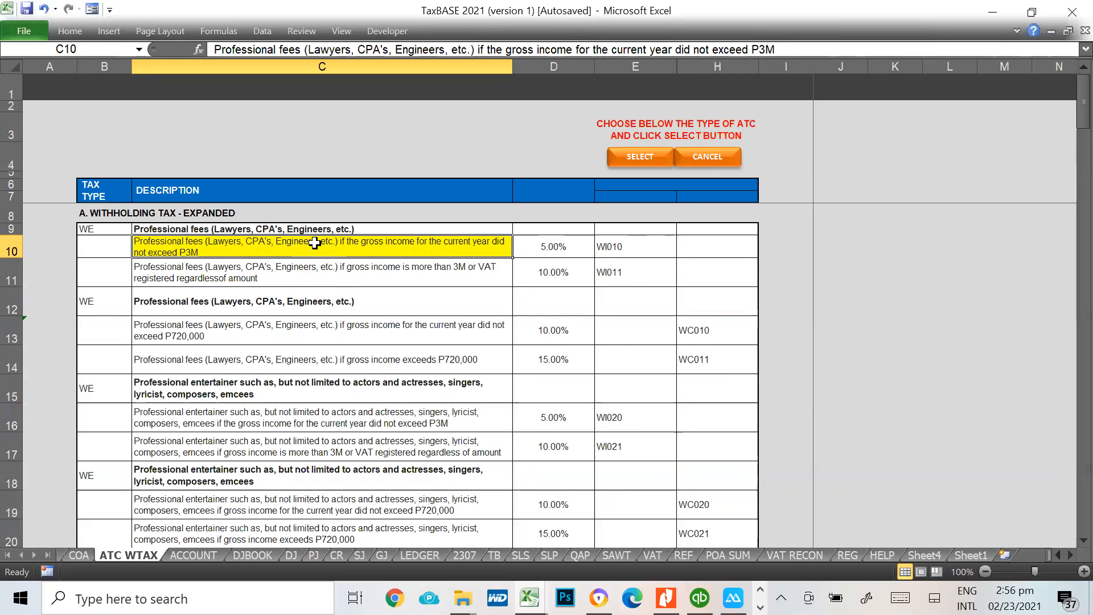
pyautogui.click(299, 273)
pyautogui.click(572, 275)
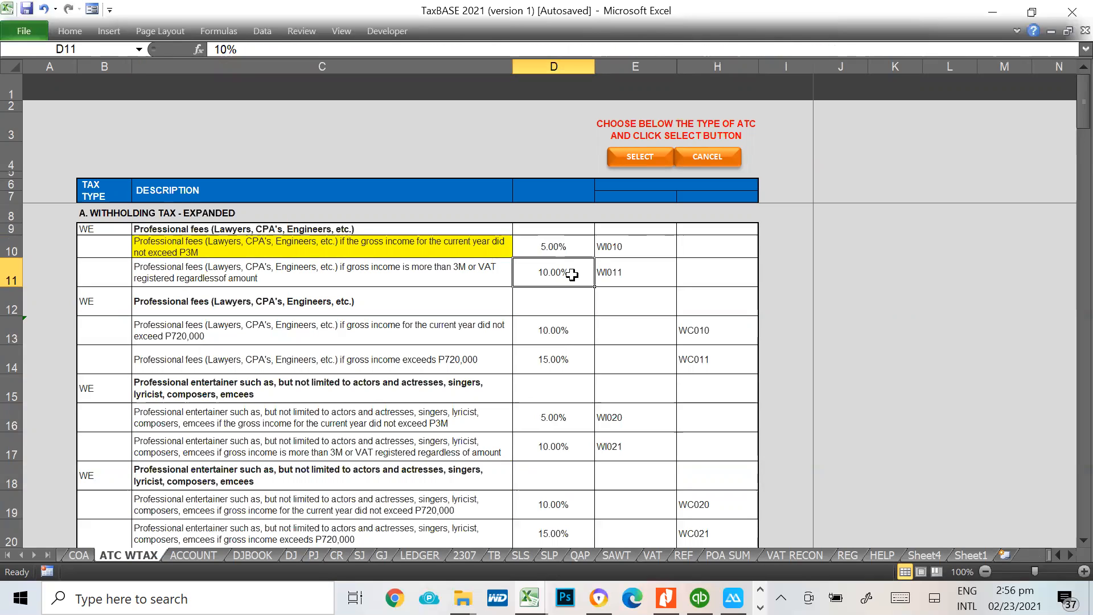
pyautogui.click(287, 241)
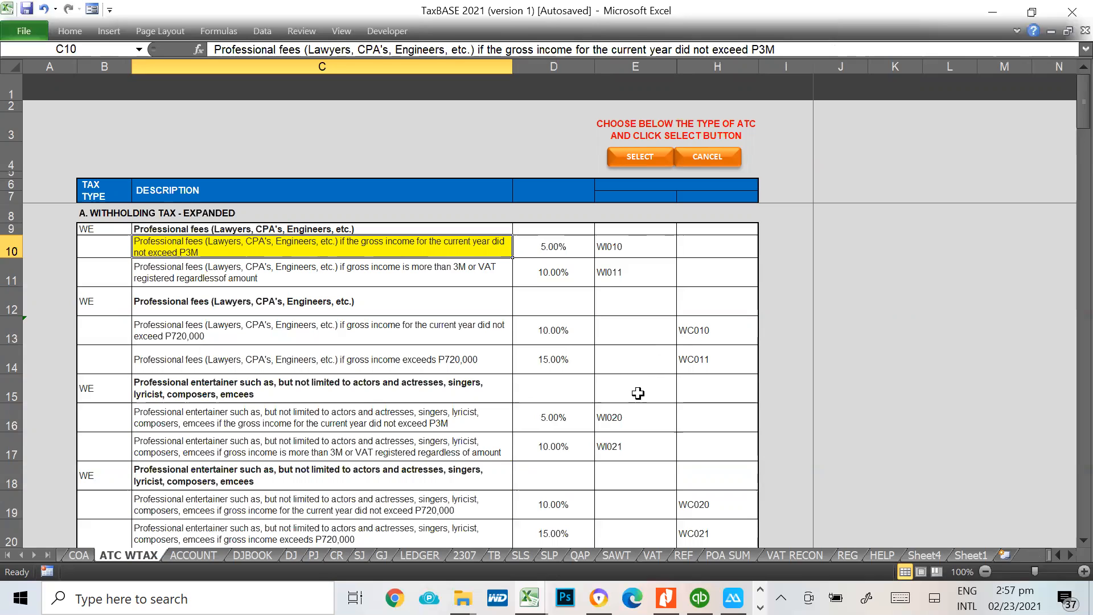
# Compare the individual ATC codes WI010 and WI011 with the corporate code WC010 for professional fees
pyautogui.click(656, 245)
pyautogui.click(644, 277)
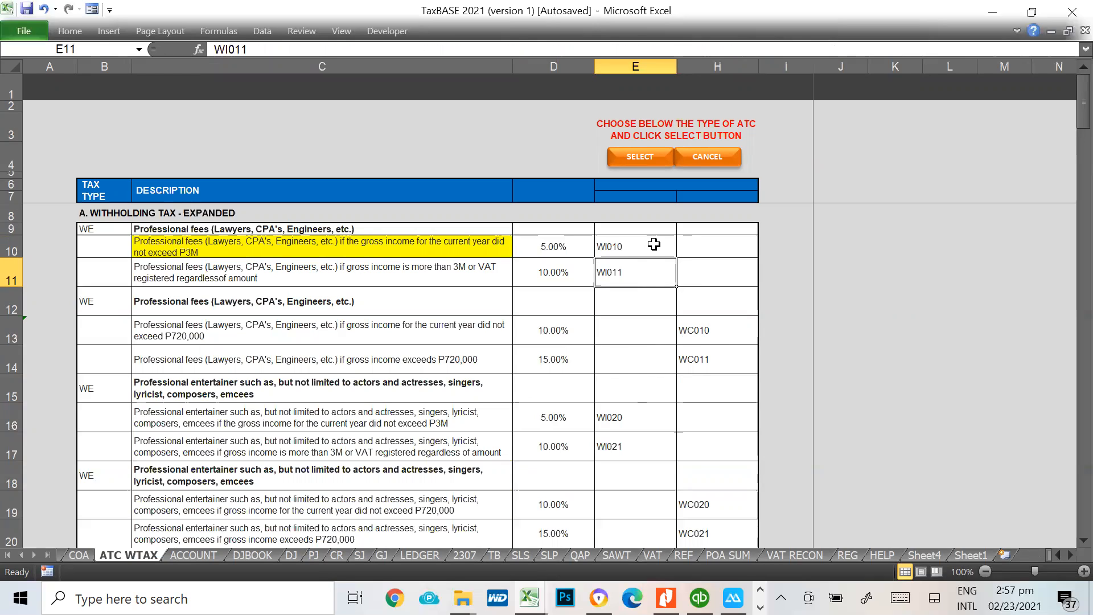
pyautogui.click(655, 244)
pyautogui.click(644, 274)
pyautogui.click(701, 337)
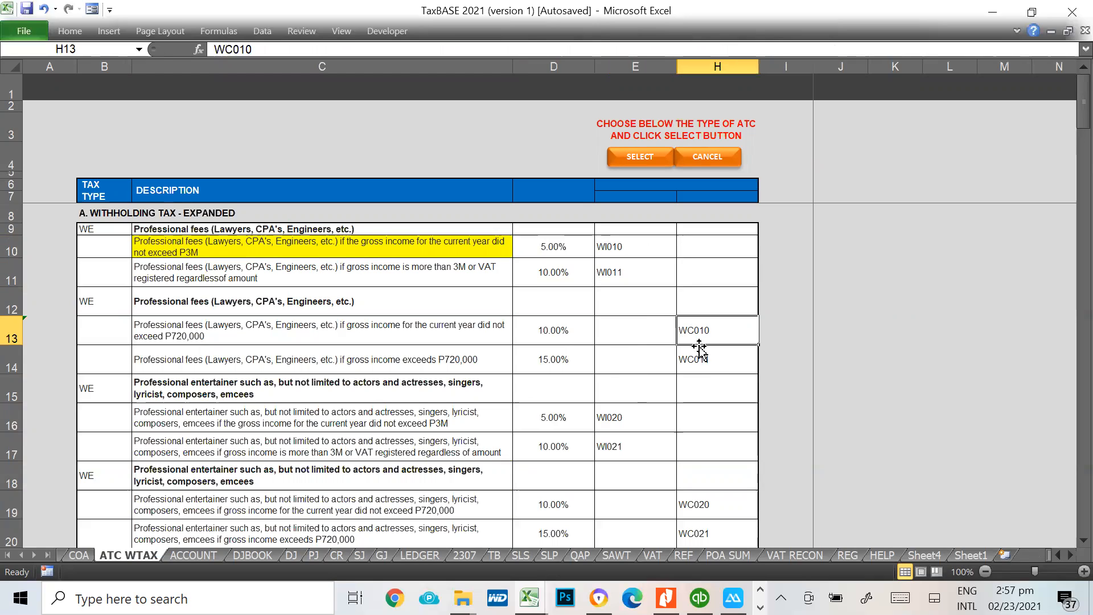
pyautogui.click(602, 244)
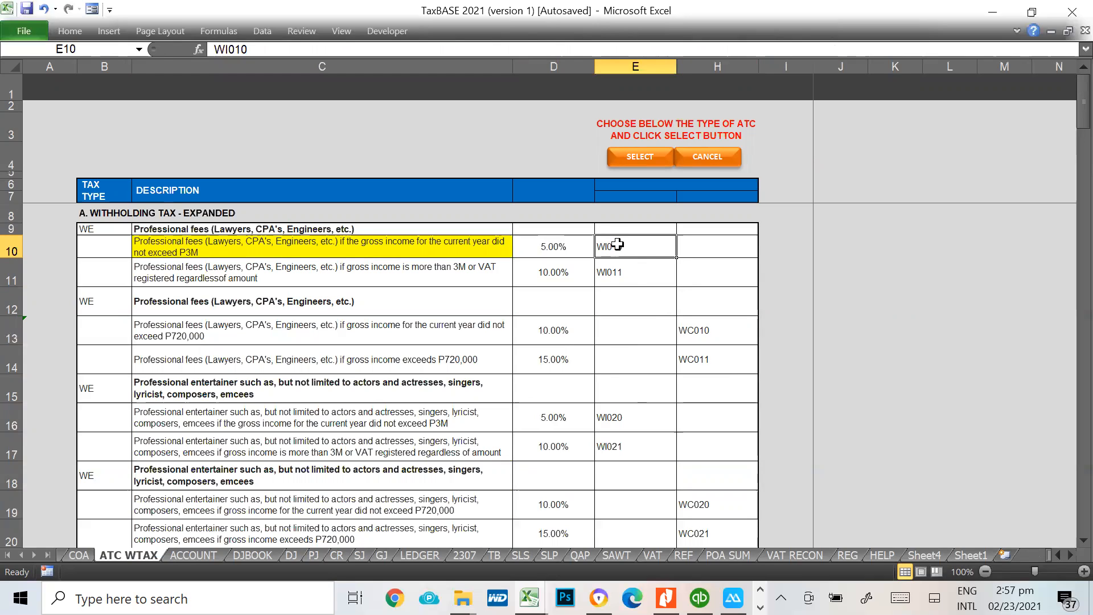
pyautogui.click(706, 333)
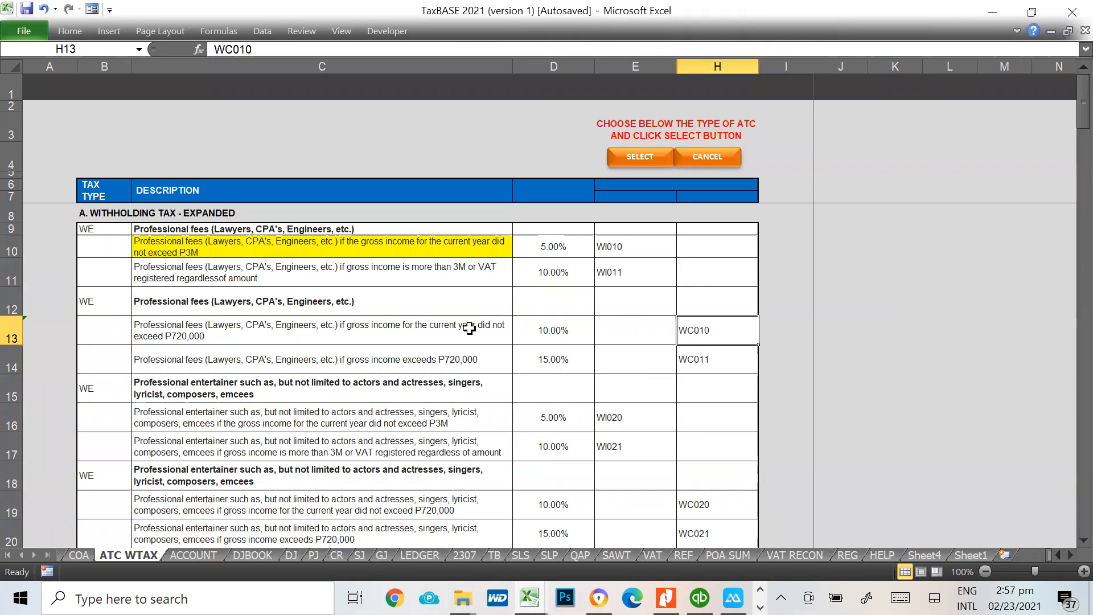
# Find the highlighted ATC entry for rentals on gross rental or lease in row 60
pyautogui.scroll(-2, 468, 328)
pyautogui.scroll(-7, 468, 328)
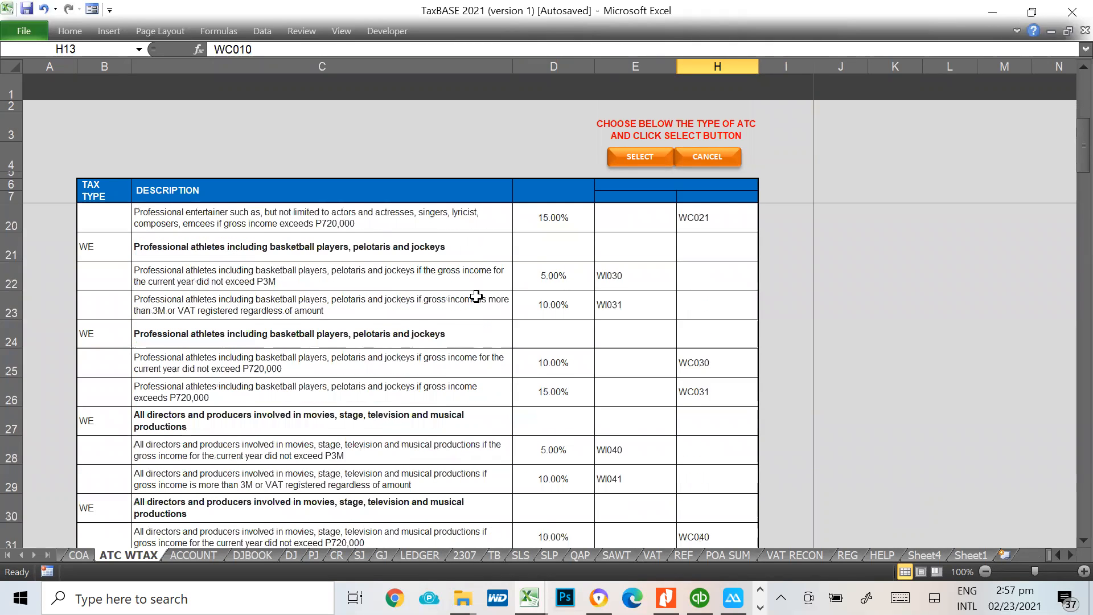
pyautogui.scroll(-7, 403, 326)
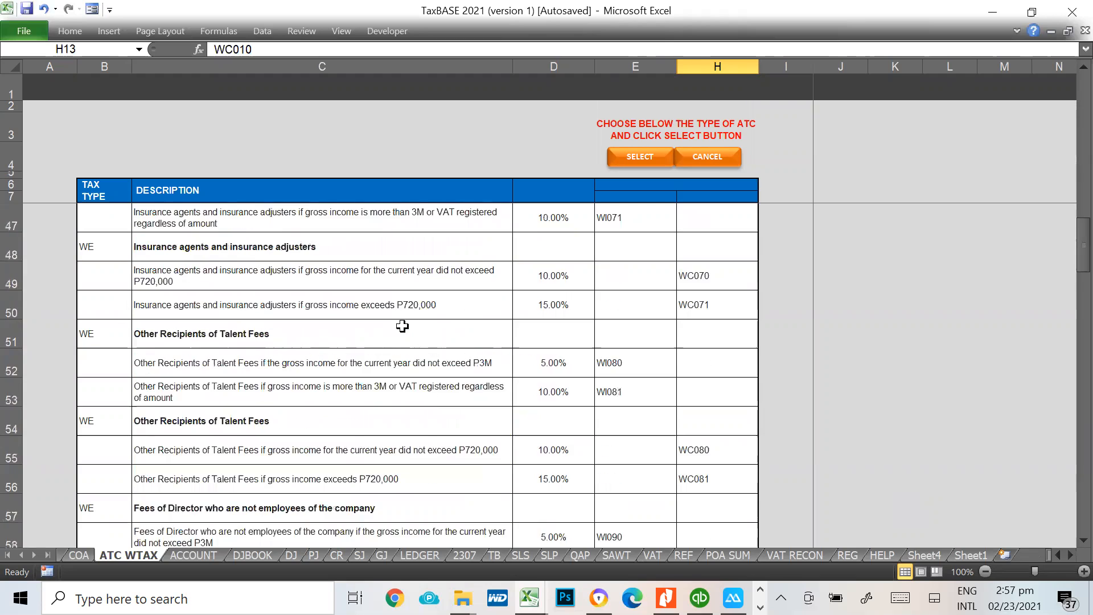
pyautogui.scroll(1, 593, 358)
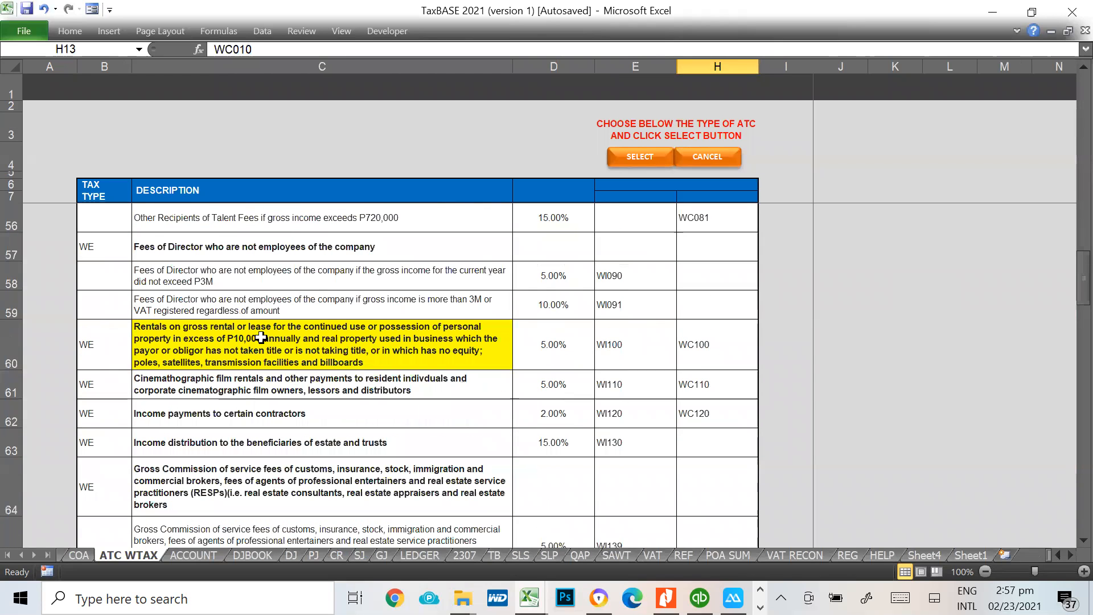
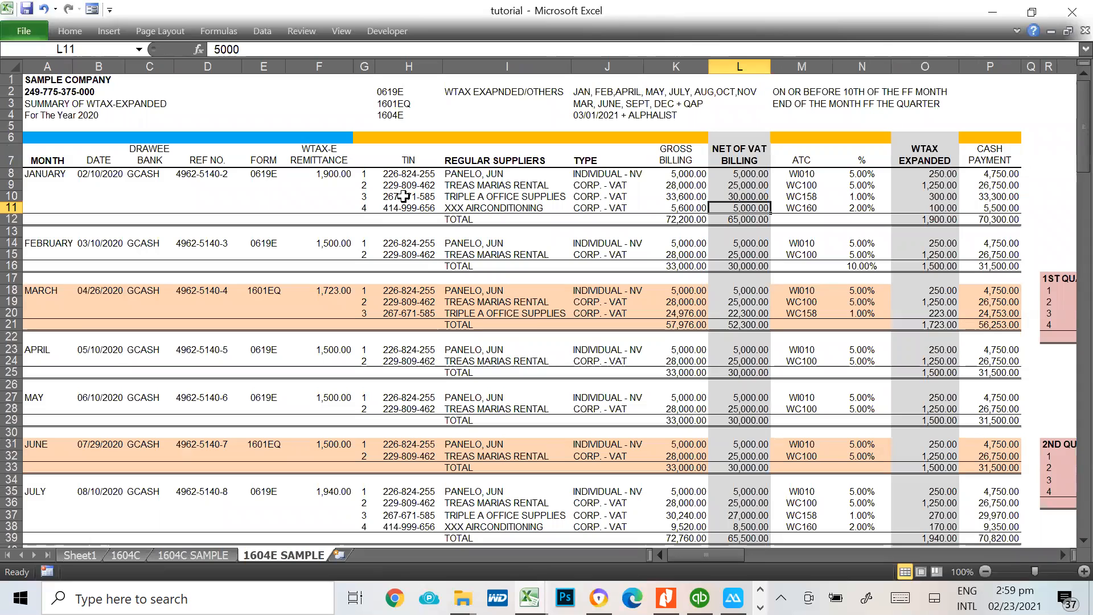
# Review the January ATC codes in the 1604E sample and the withholding rate of the individual supplier in row 8
pyautogui.click(809, 171)
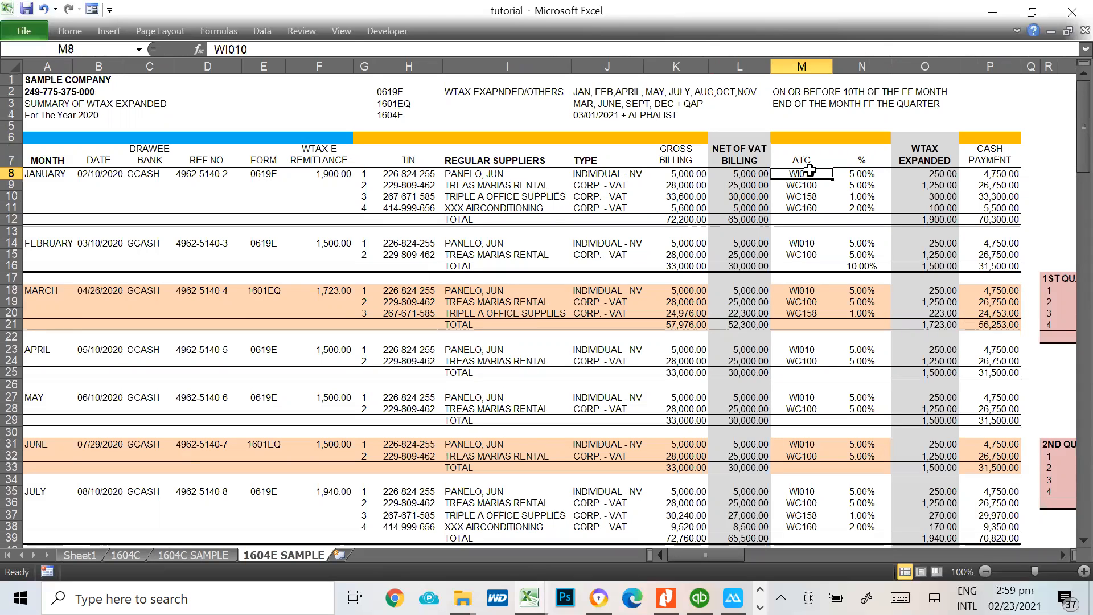
pyautogui.click(797, 197)
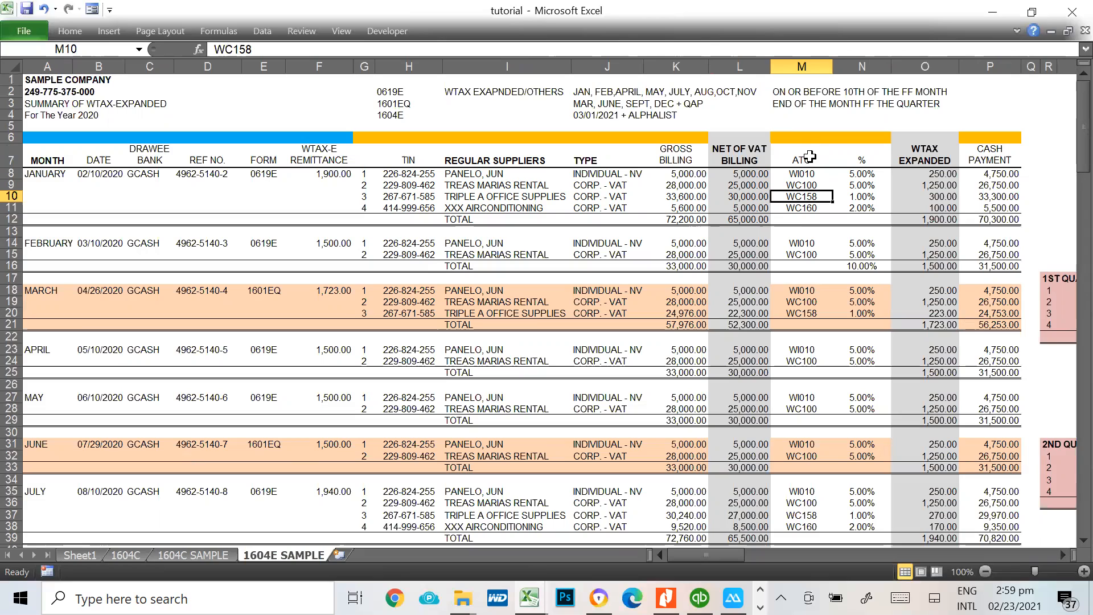
pyautogui.click(809, 173)
pyautogui.click(872, 172)
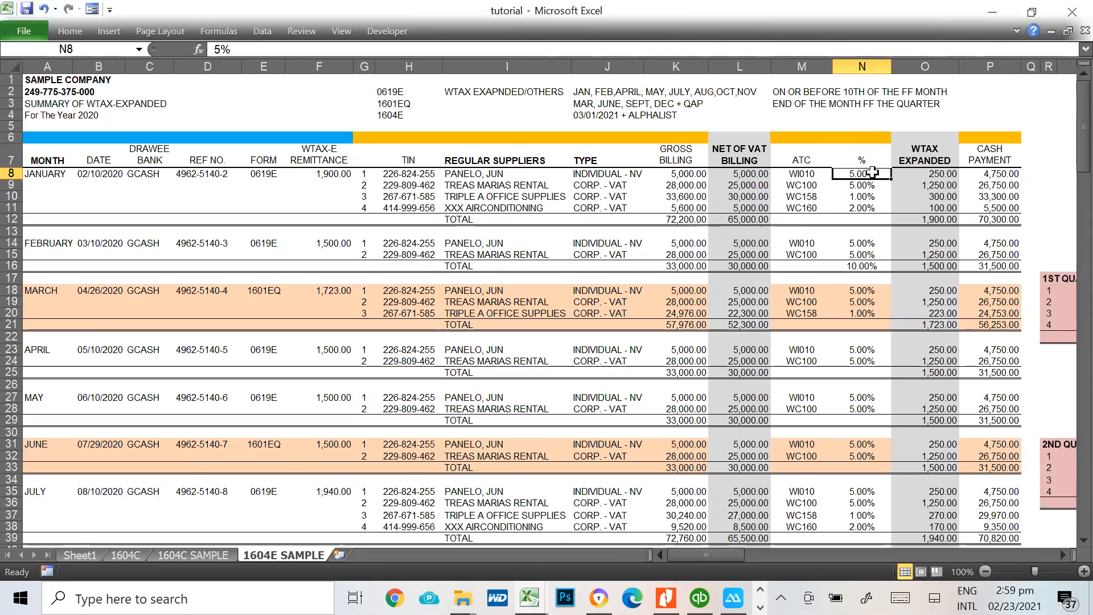
# Compare the gross billing with the net of VAT billing of the non-VAT individual supplier in row 8
pyautogui.click(740, 175)
pyautogui.click(683, 174)
pyautogui.click(763, 173)
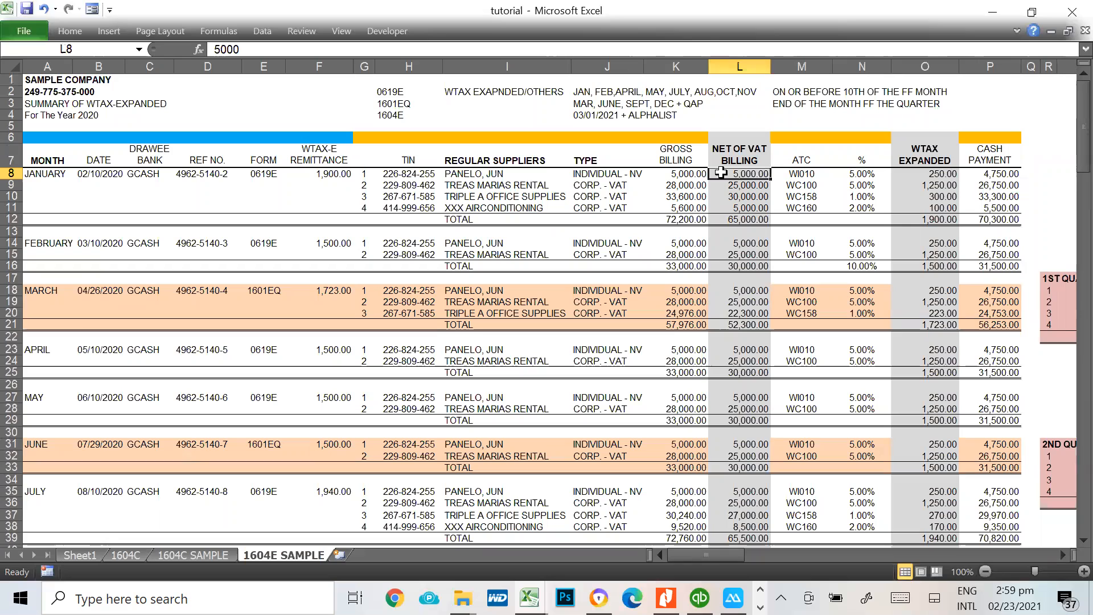
pyautogui.click(677, 174)
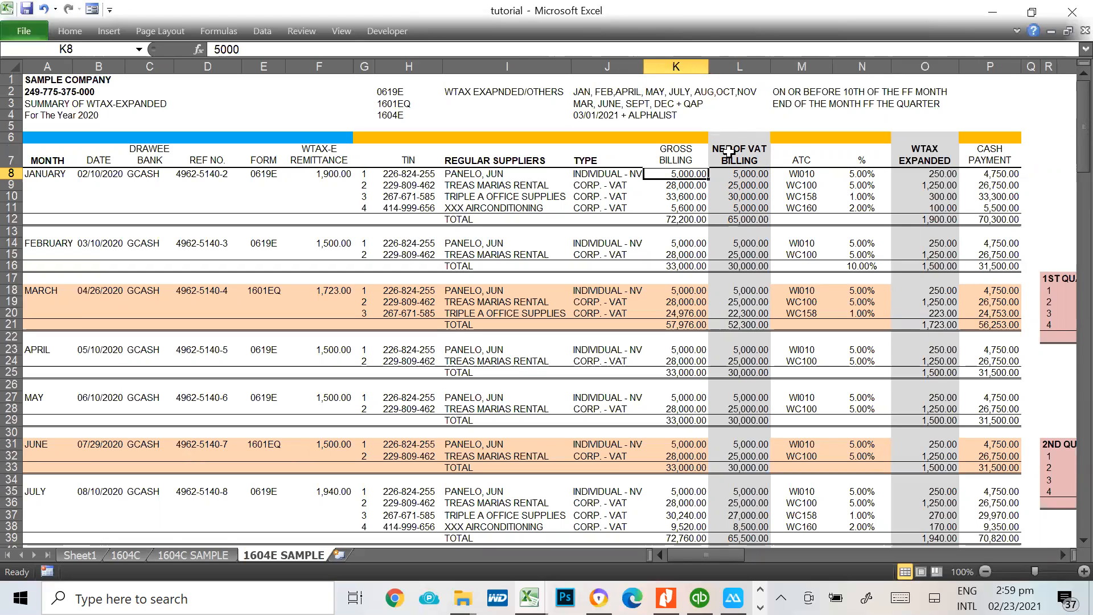
pyautogui.click(733, 174)
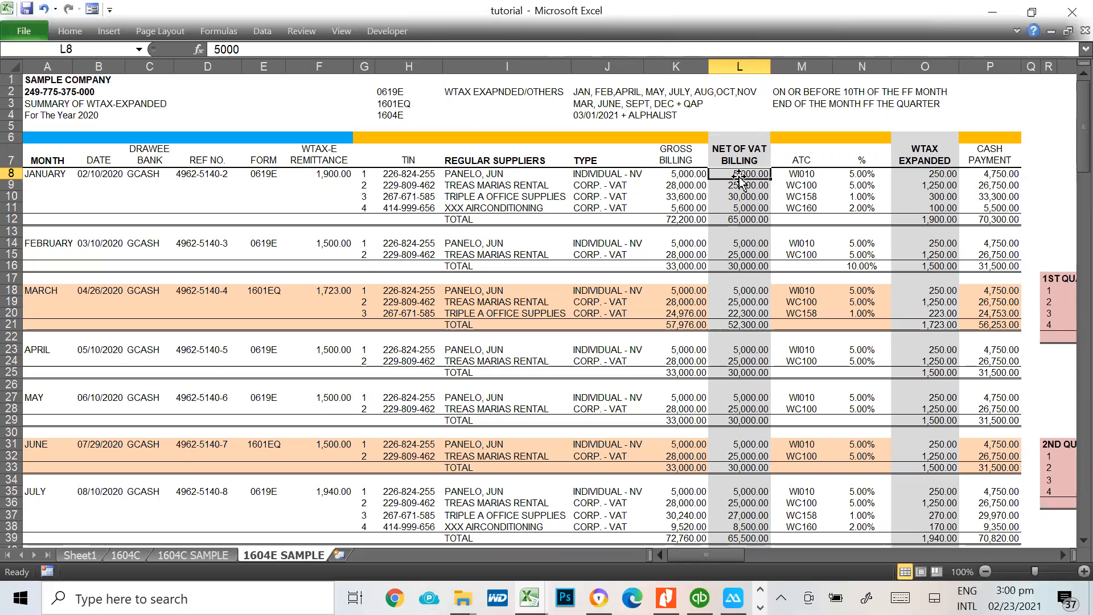
# Trace the January withholding tax of Treas Marias Rental from its gross and net of VAT billings through the ATC and rate
pyautogui.click(675, 187)
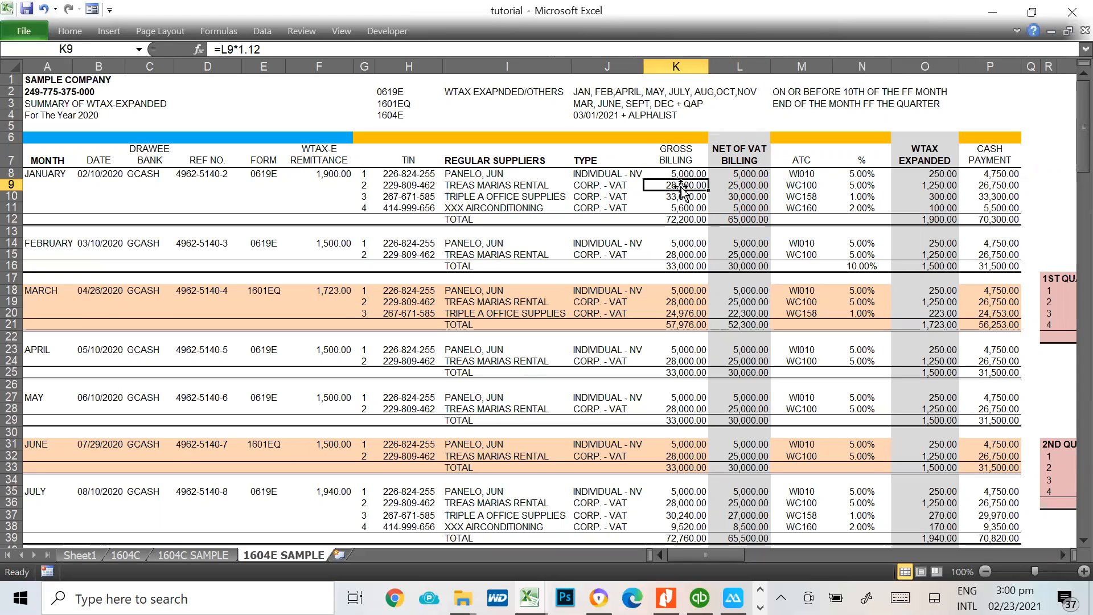
pyautogui.click(748, 193)
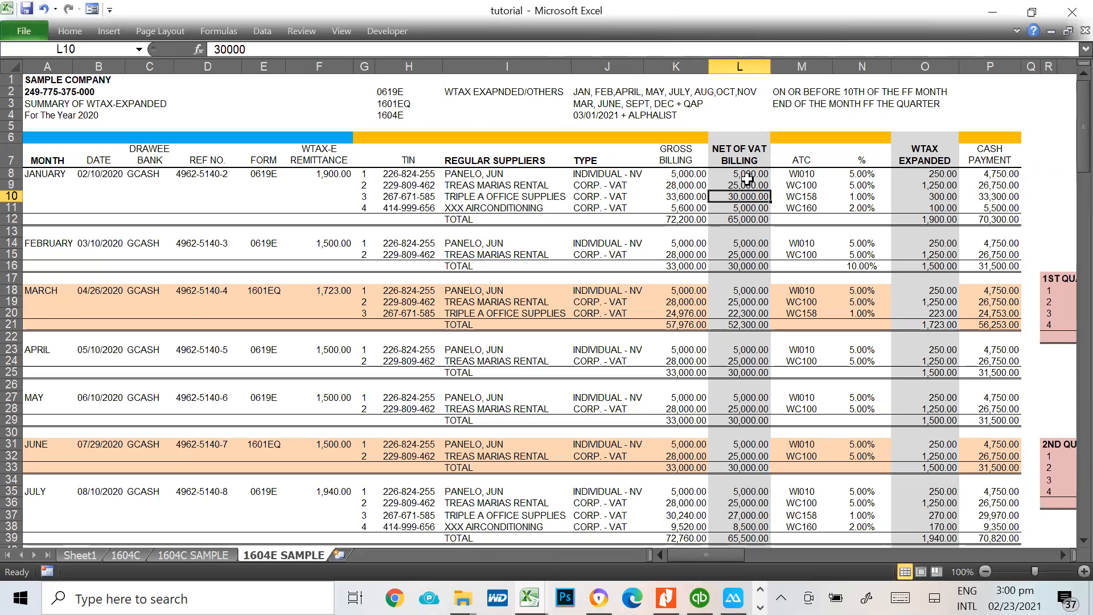
pyautogui.click(678, 188)
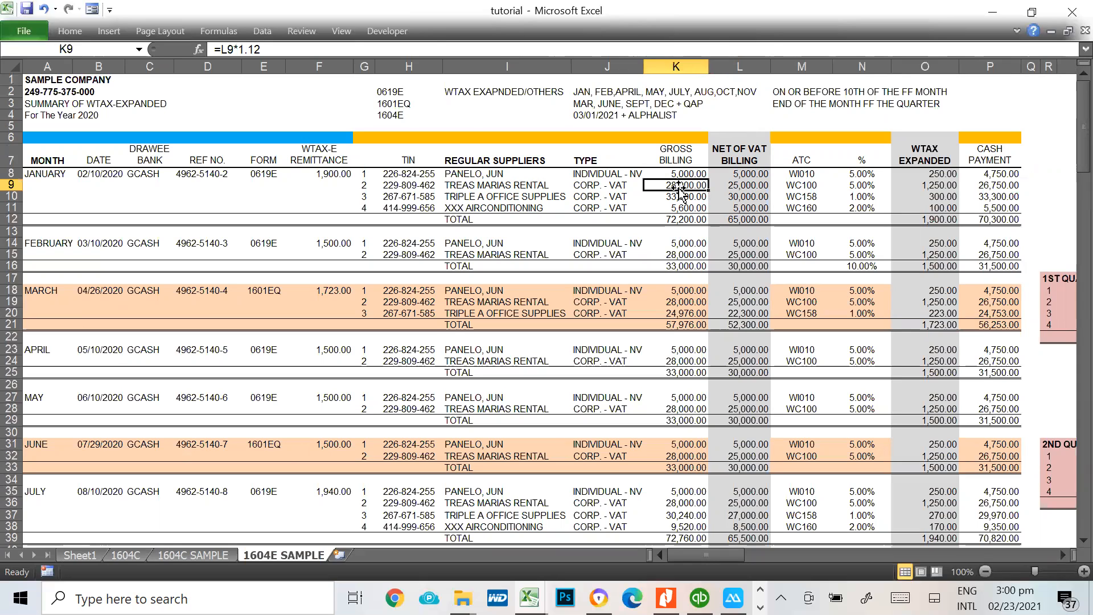
pyautogui.click(750, 189)
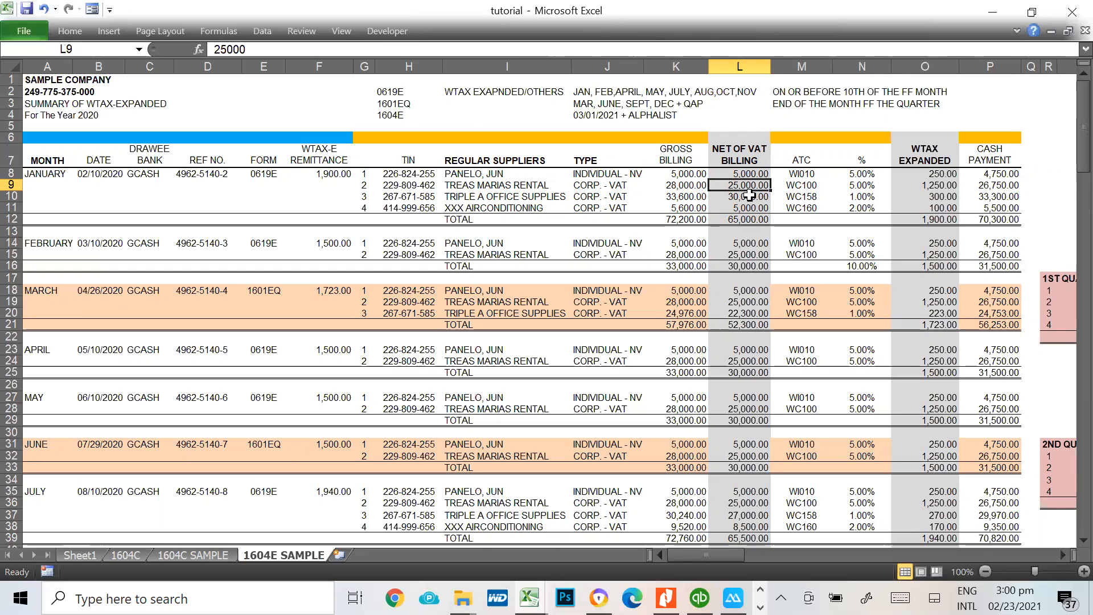
pyautogui.click(805, 187)
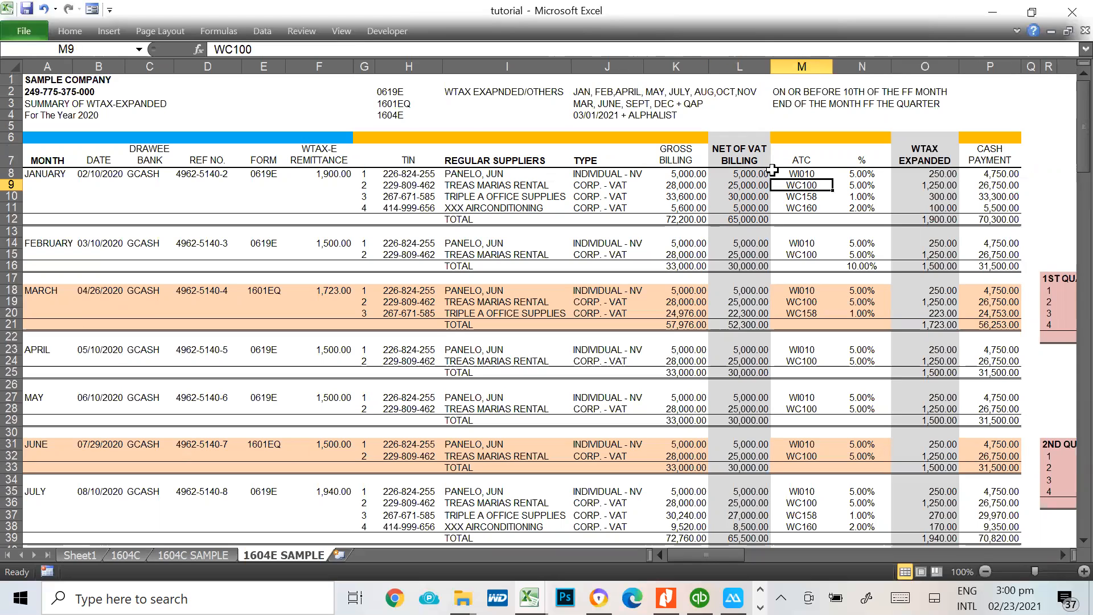
pyautogui.click(873, 186)
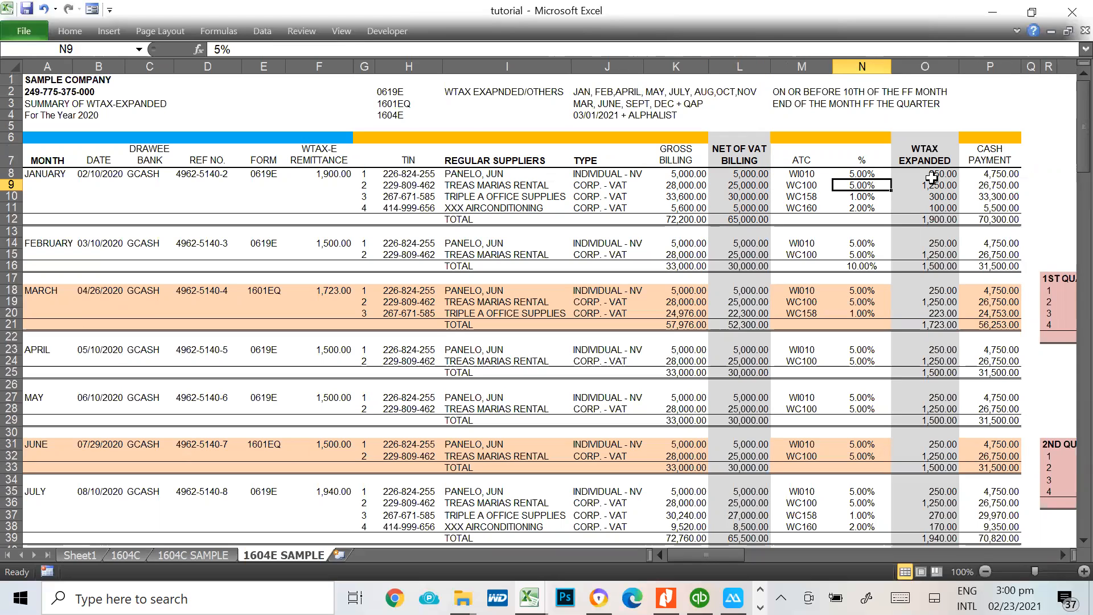
pyautogui.click(952, 188)
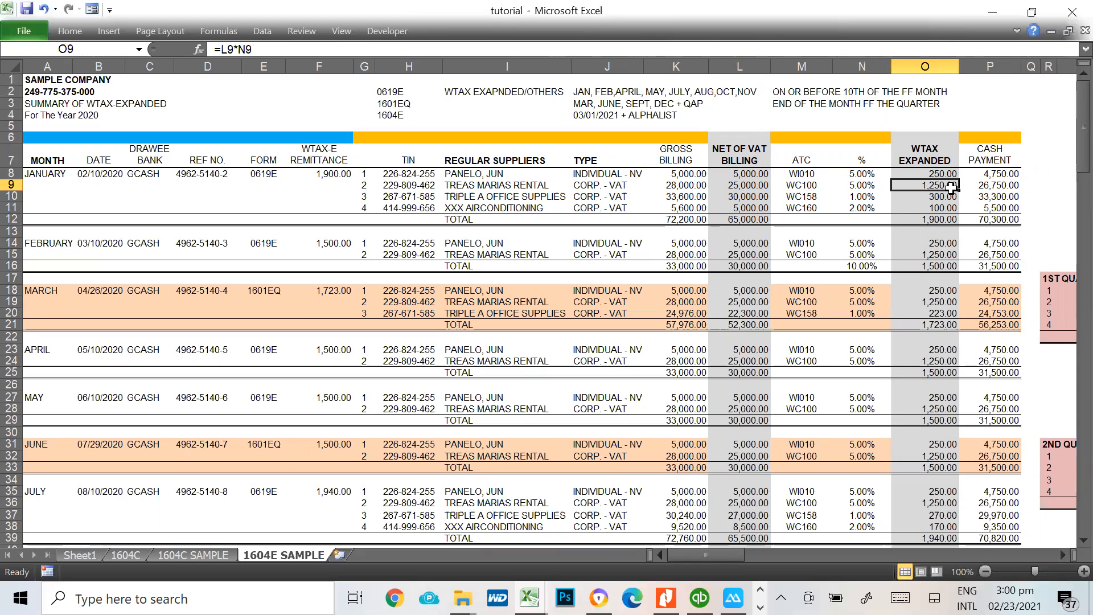
# Check how cash payment is computed from gross billing less expanded withholding tax for the first two January suppliers
pyautogui.click(679, 174)
pyautogui.click(949, 173)
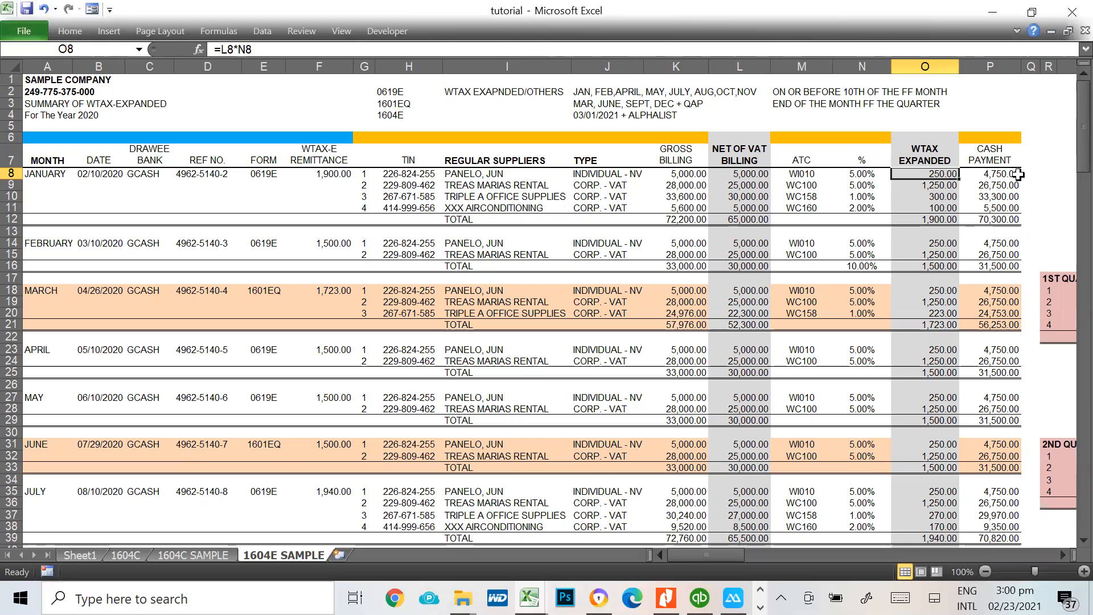
pyautogui.click(1009, 171)
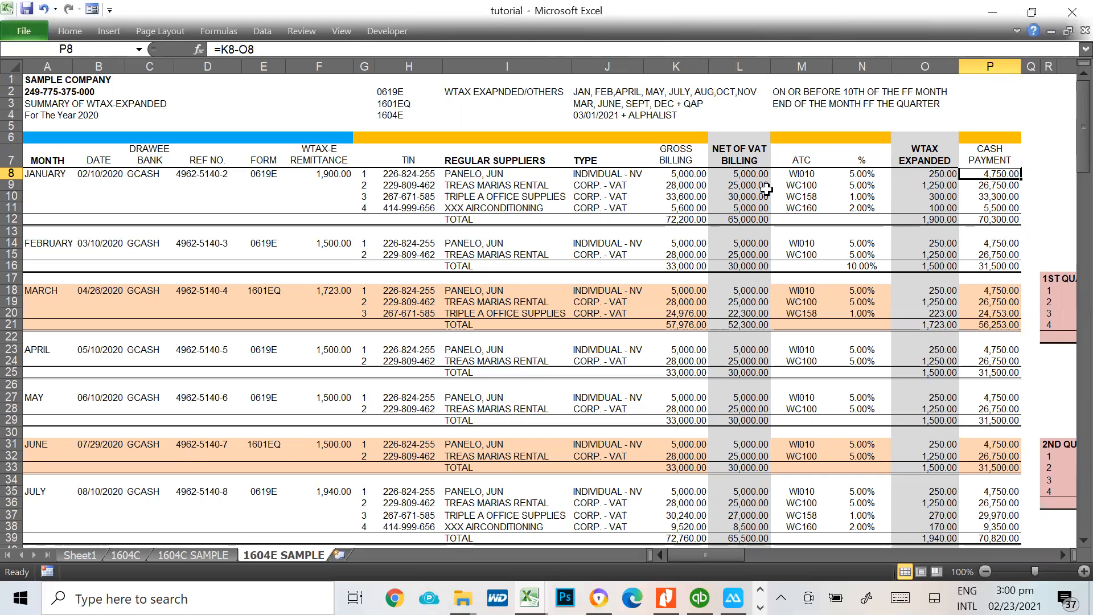
pyautogui.click(928, 185)
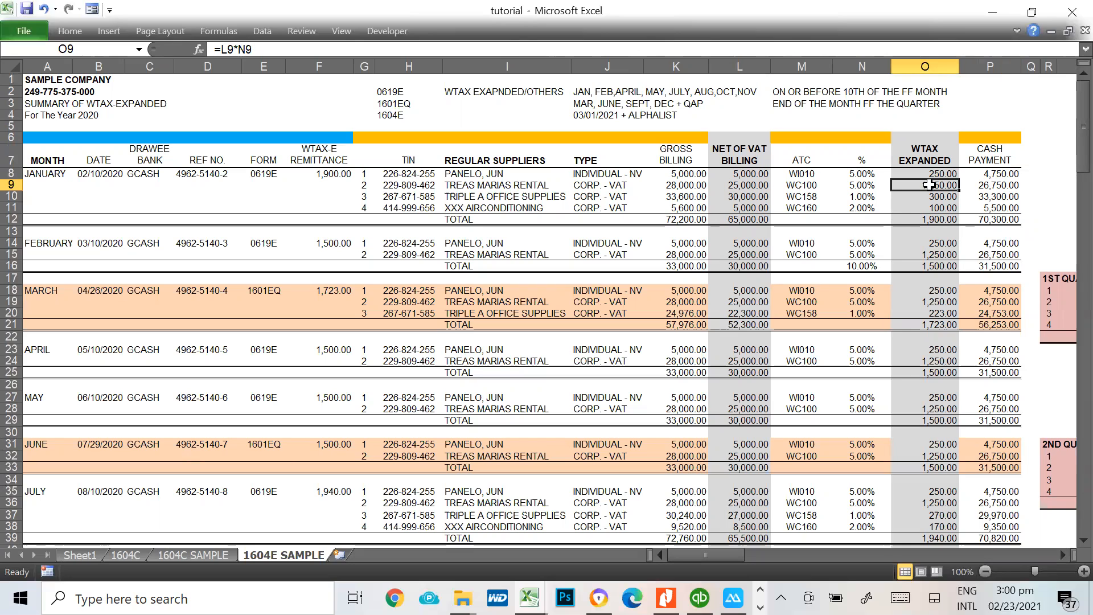
pyautogui.click(672, 185)
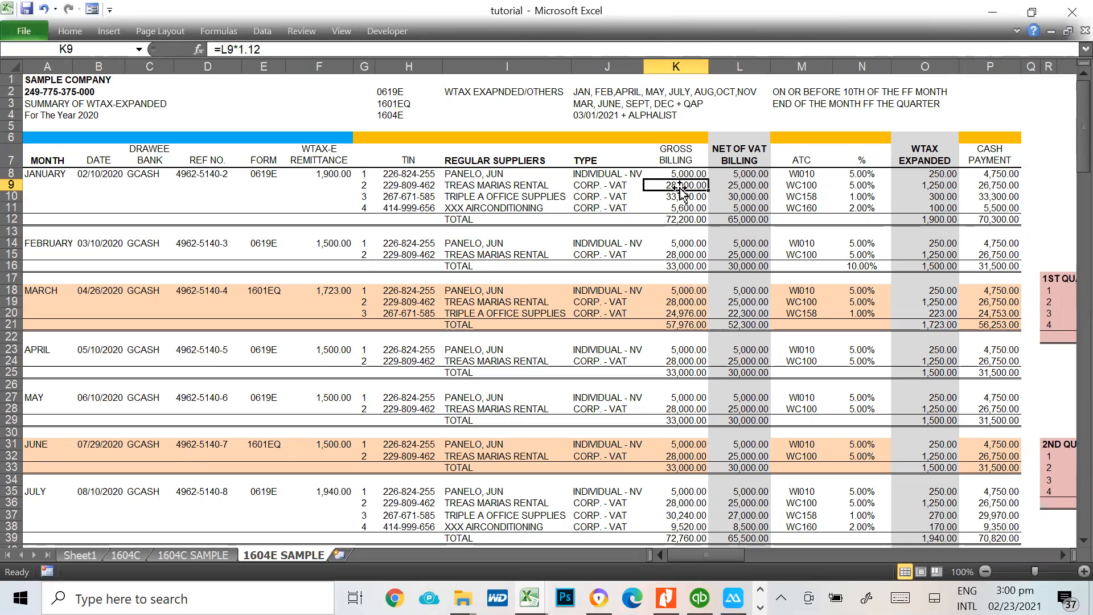
pyautogui.click(945, 187)
pyautogui.click(1006, 185)
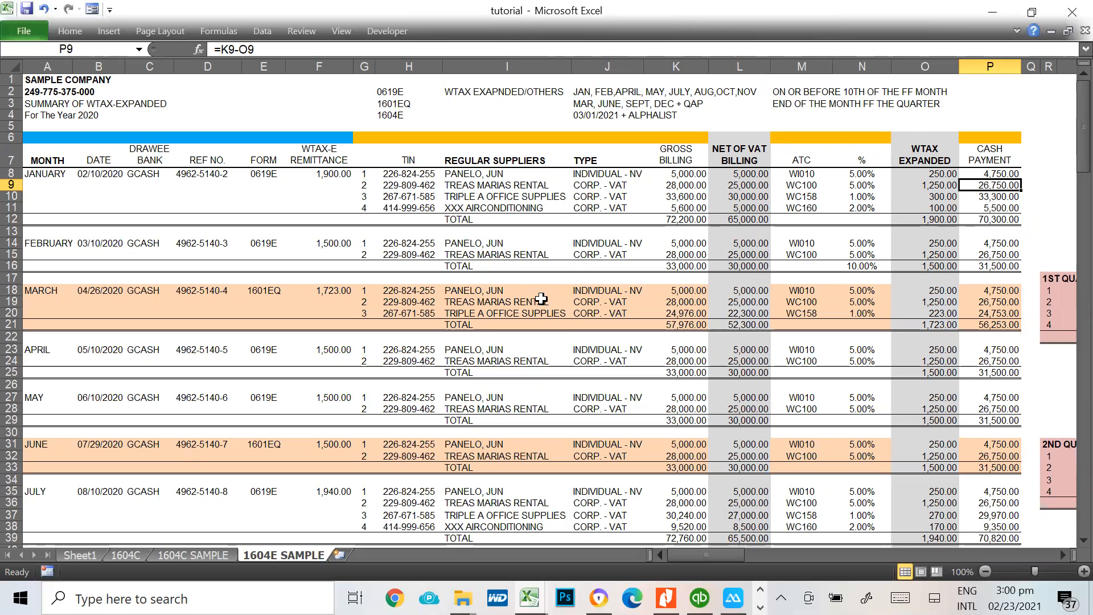
# Examine the ATC, withholding rate and net of VAT billing of Triple A Office Supplies in the January entries
pyautogui.click(504, 206)
pyautogui.click(505, 197)
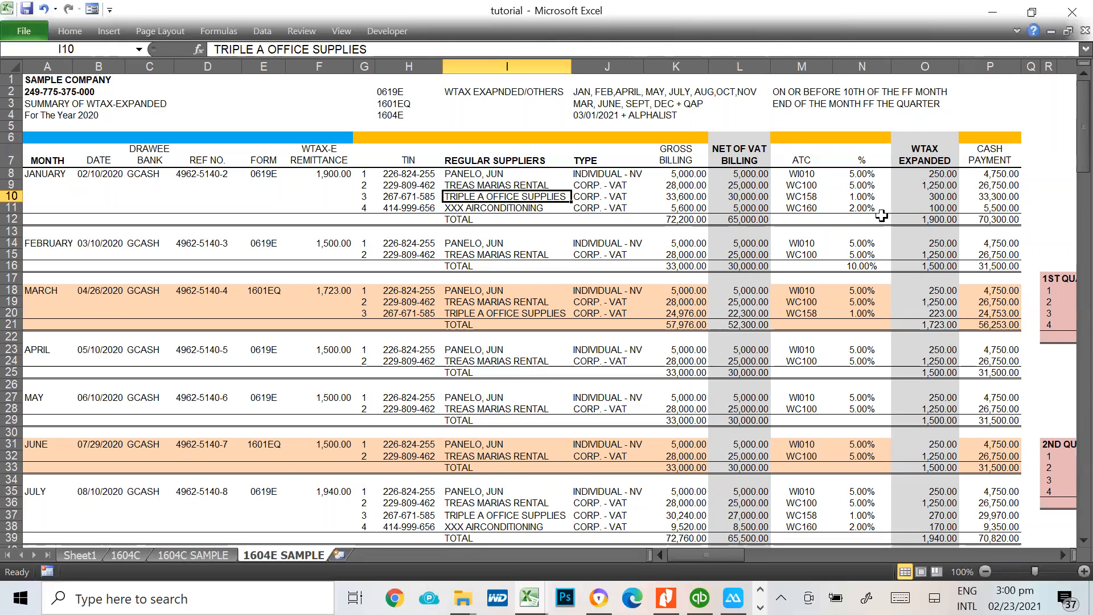
pyautogui.click(859, 197)
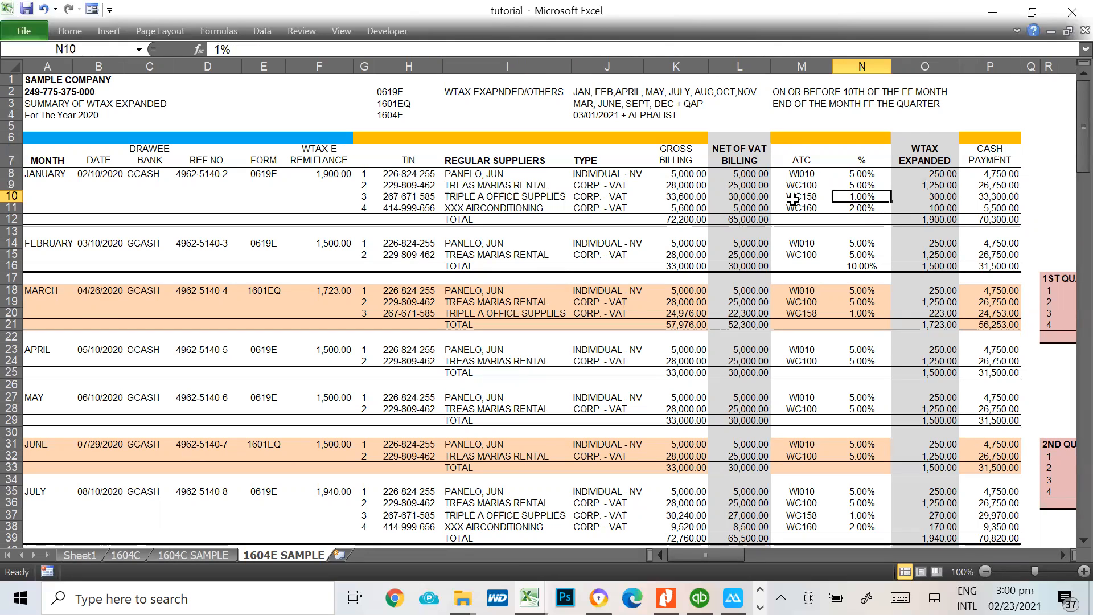
pyautogui.click(793, 199)
pyautogui.click(853, 200)
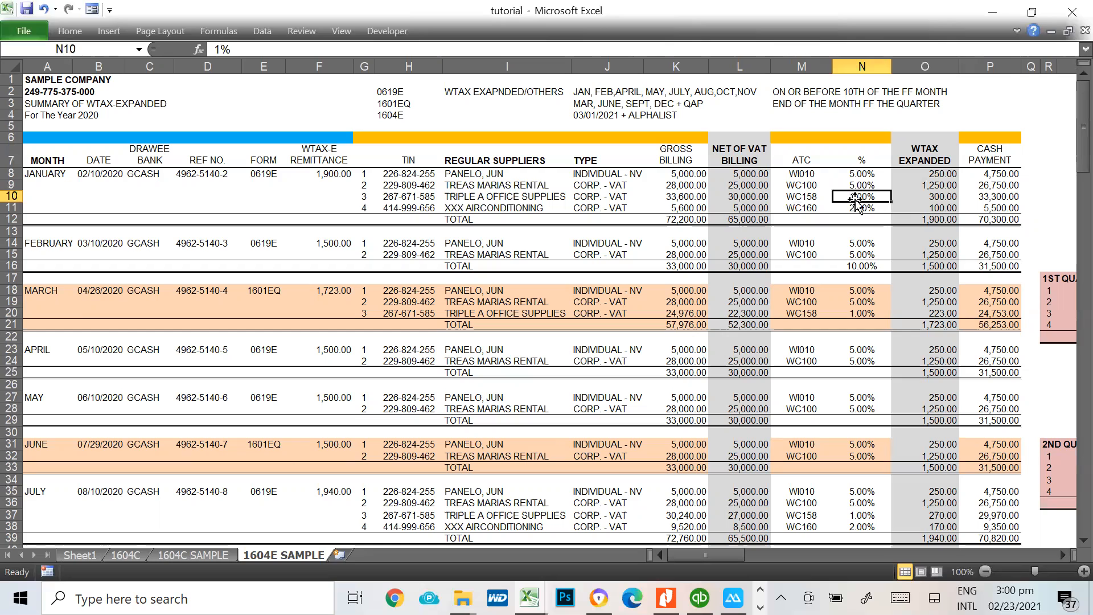
pyautogui.click(752, 200)
# Examine the rate, gross and net of VAT billings, and expanded withholding tax of XXX Airconditioning in row 11
pyautogui.click(941, 207)
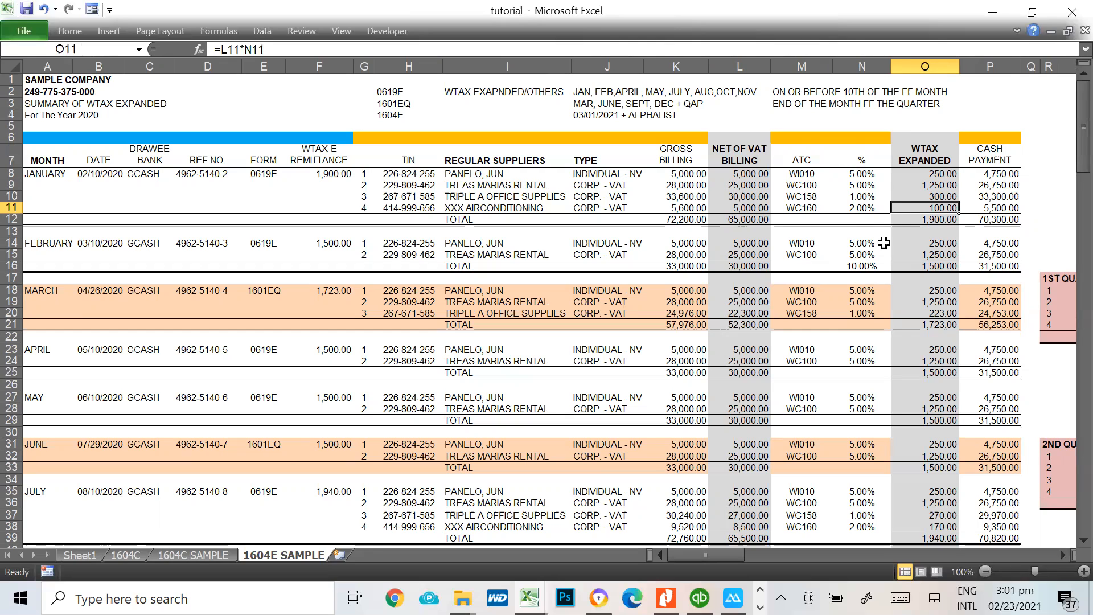
pyautogui.click(857, 209)
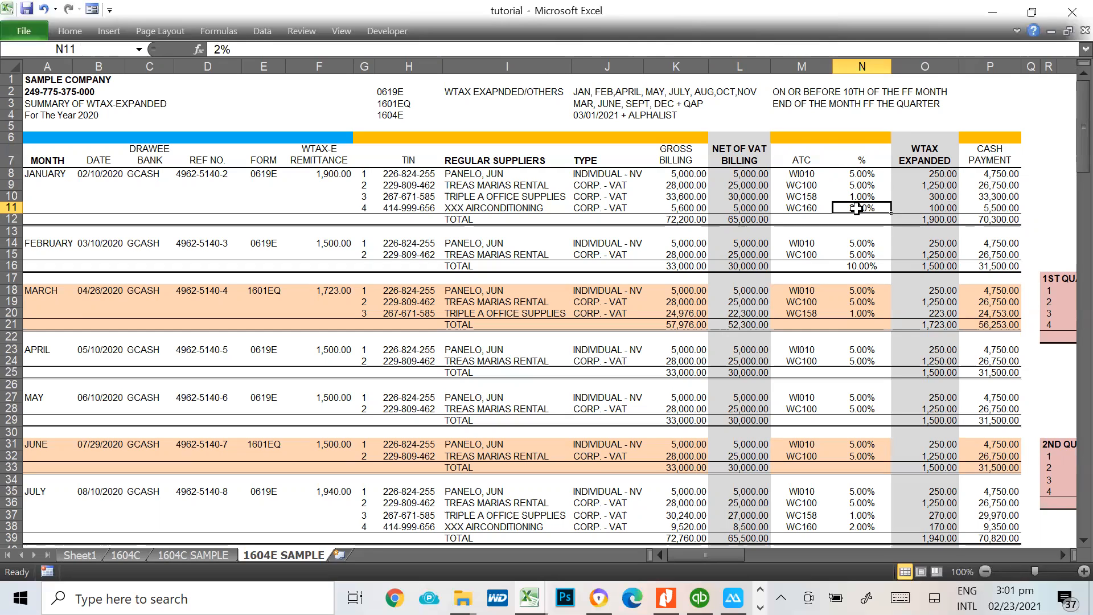
pyautogui.click(802, 219)
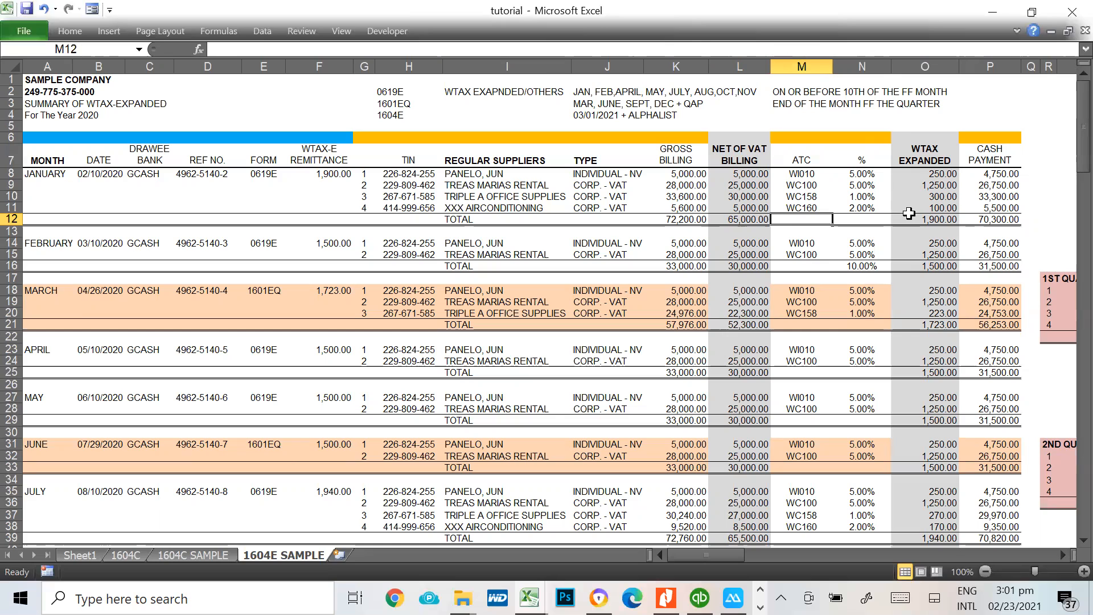
pyautogui.click(666, 210)
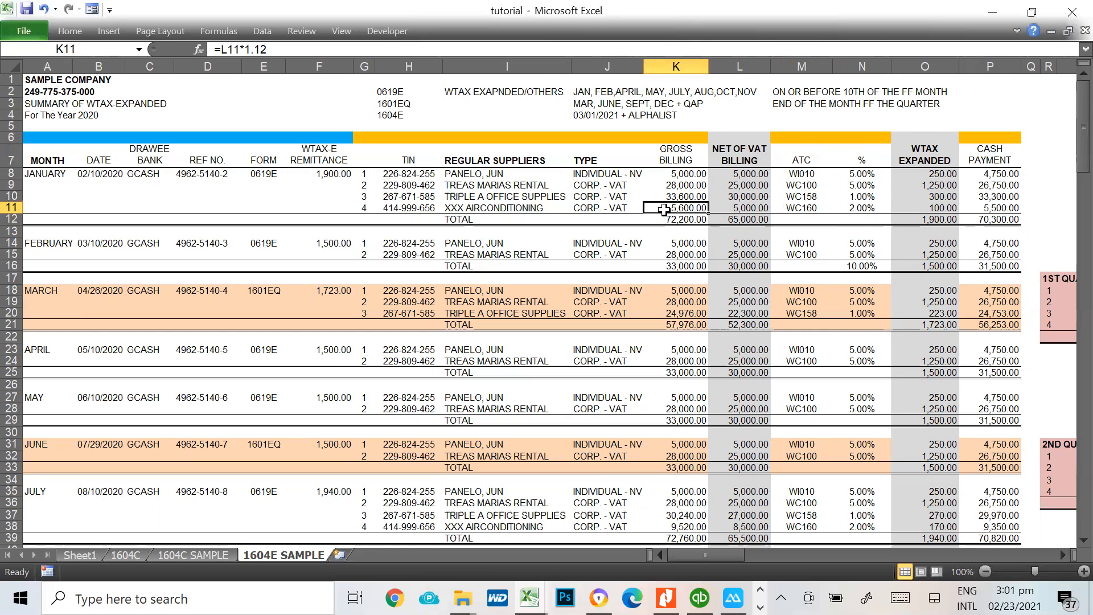
pyautogui.click(748, 210)
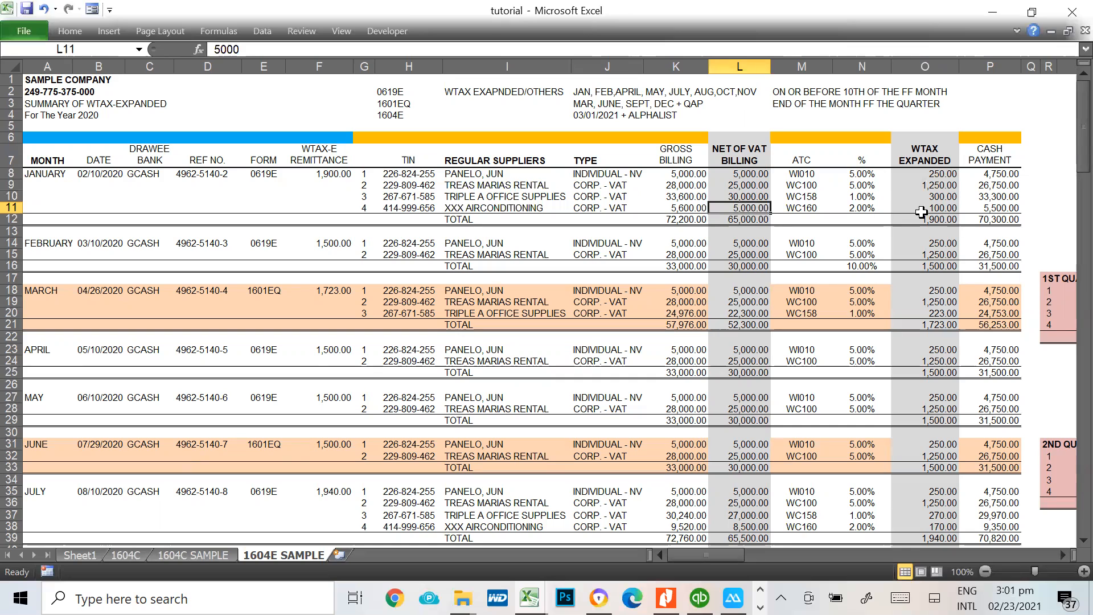
pyautogui.click(947, 208)
# Trace the January expanded withholding tax total to the remittance amount in F8 and its form 0619E
pyautogui.moveTo(943, 174); pyautogui.dragTo(937, 208)
pyautogui.click(934, 219)
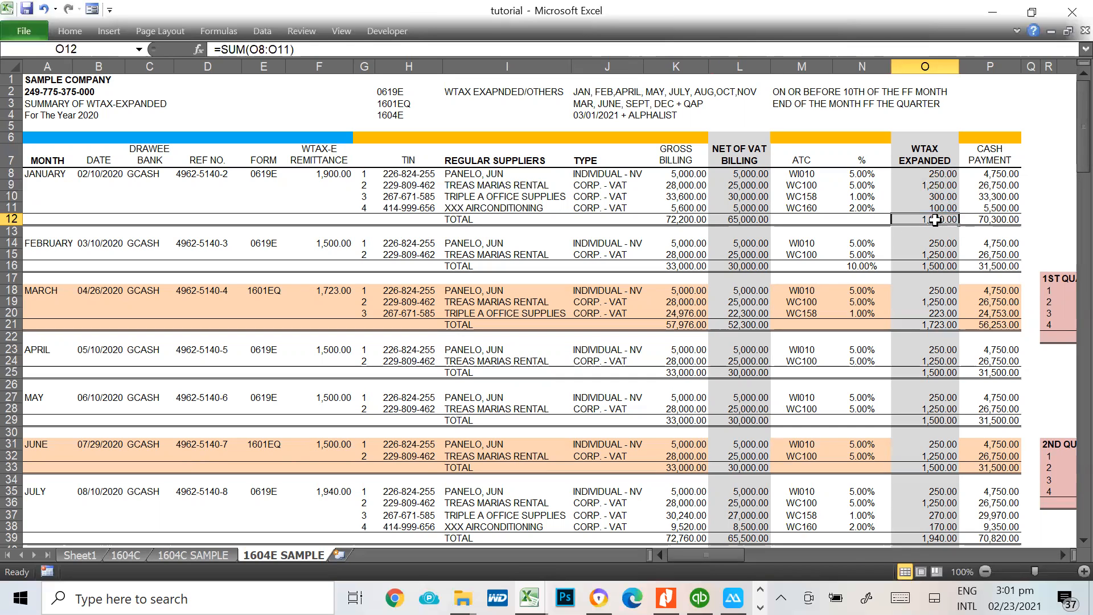
pyautogui.click(343, 172)
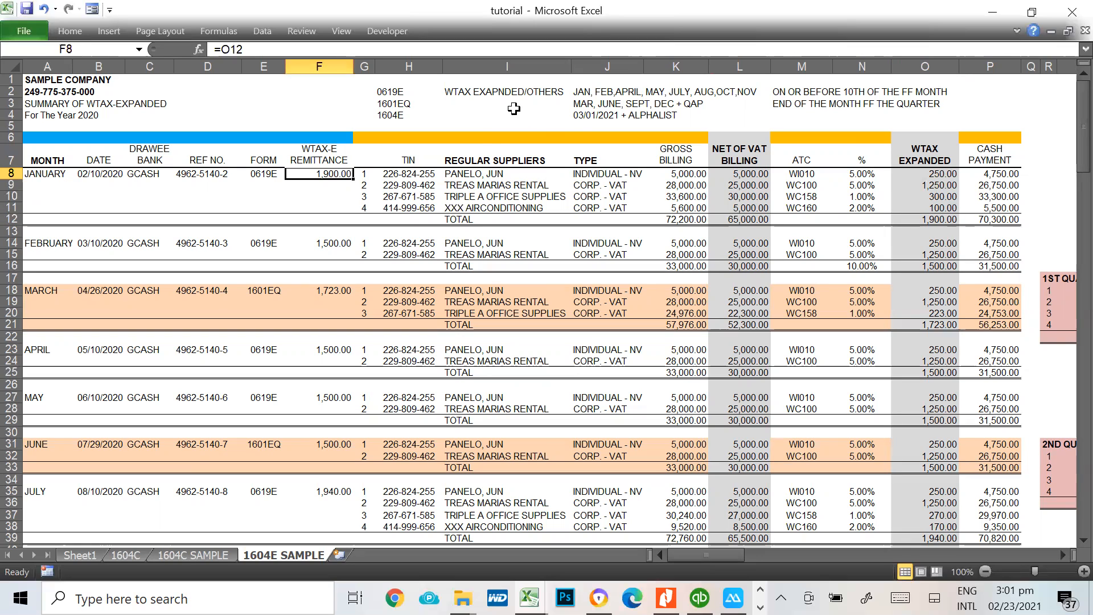
pyautogui.click(377, 90)
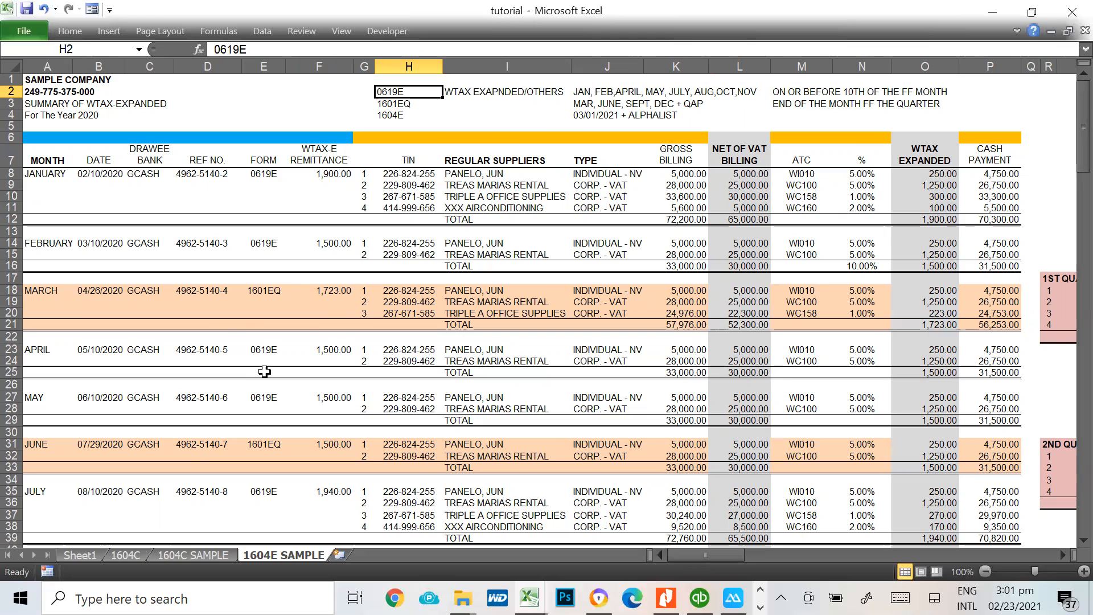
# Compare the regular suppliers listed for January through April and look over the entries of the following months
pyautogui.scroll(-1, 422, 288)
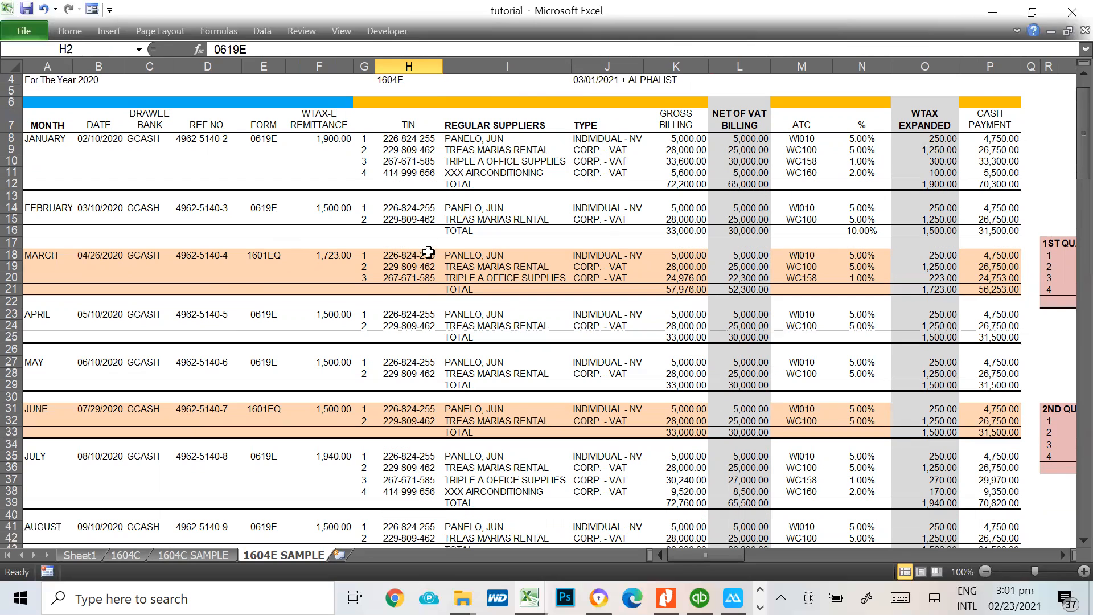
pyautogui.moveTo(475, 208); pyautogui.dragTo(475, 214)
pyautogui.click(458, 163)
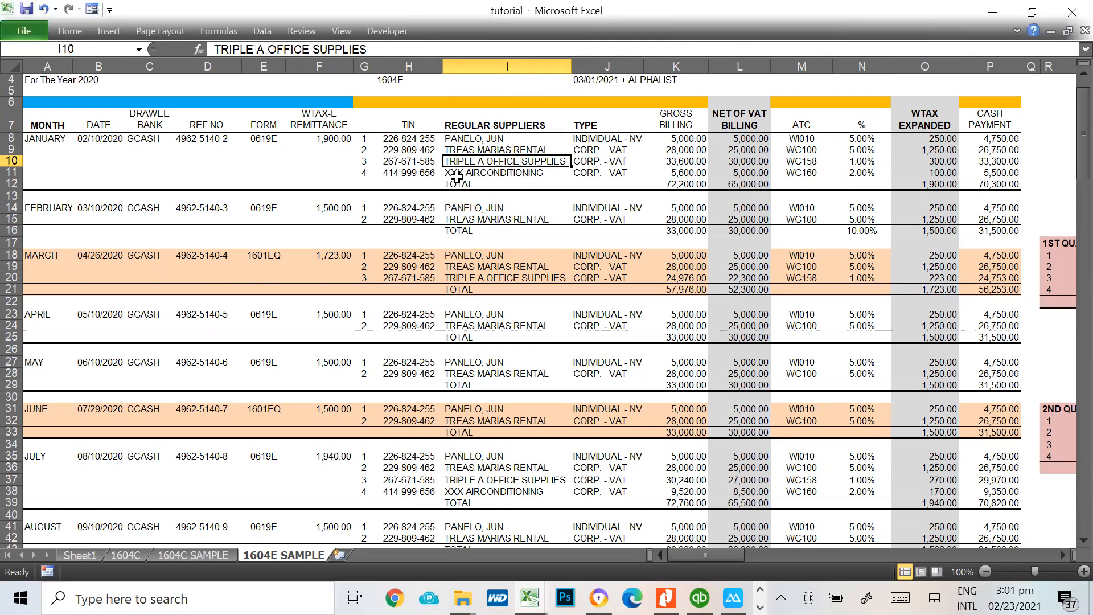
pyautogui.click(462, 172)
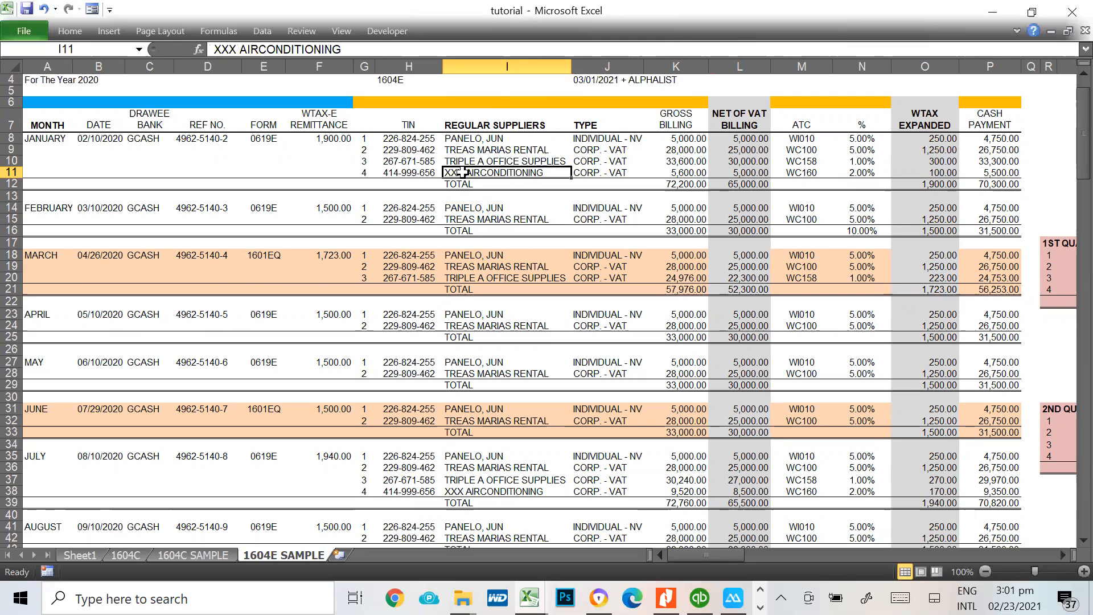
pyautogui.moveTo(459, 207); pyautogui.dragTo(466, 278)
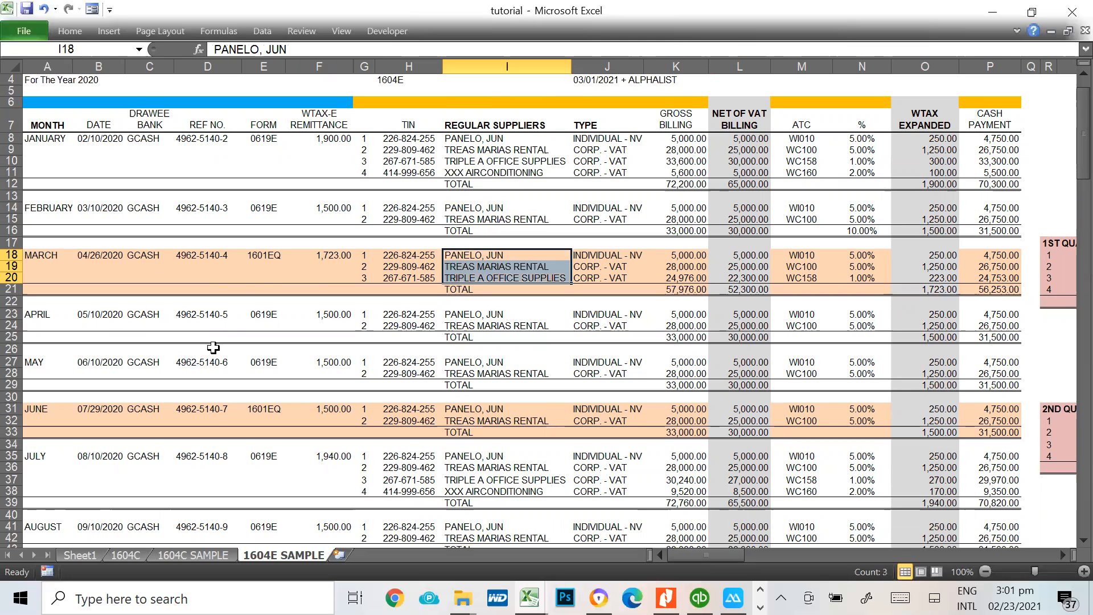
pyautogui.moveTo(485, 317); pyautogui.dragTo(484, 326)
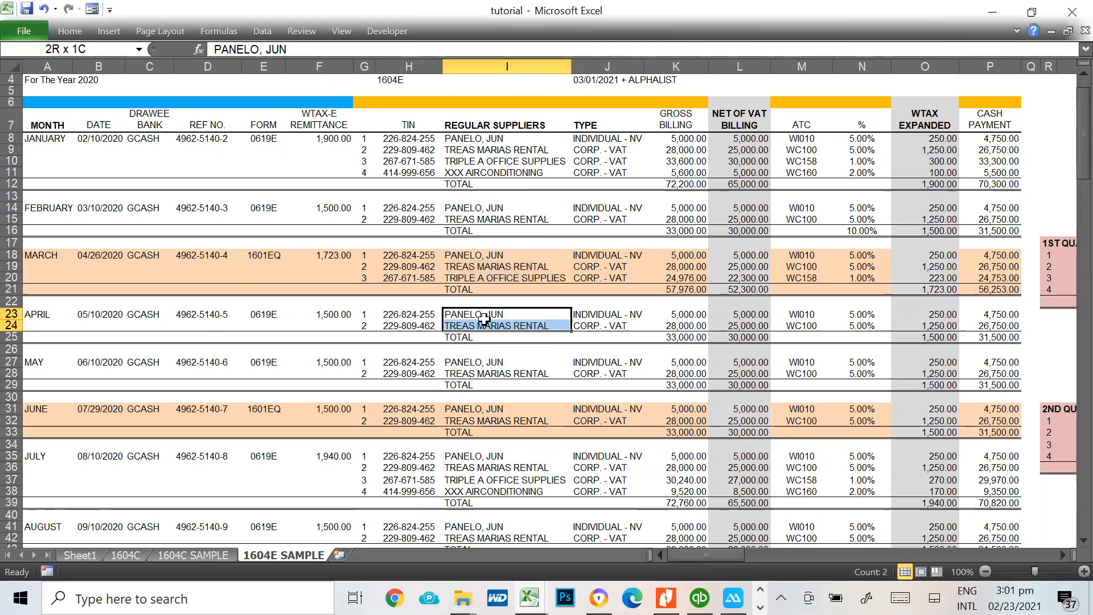
pyautogui.scroll(-1, 556, 393)
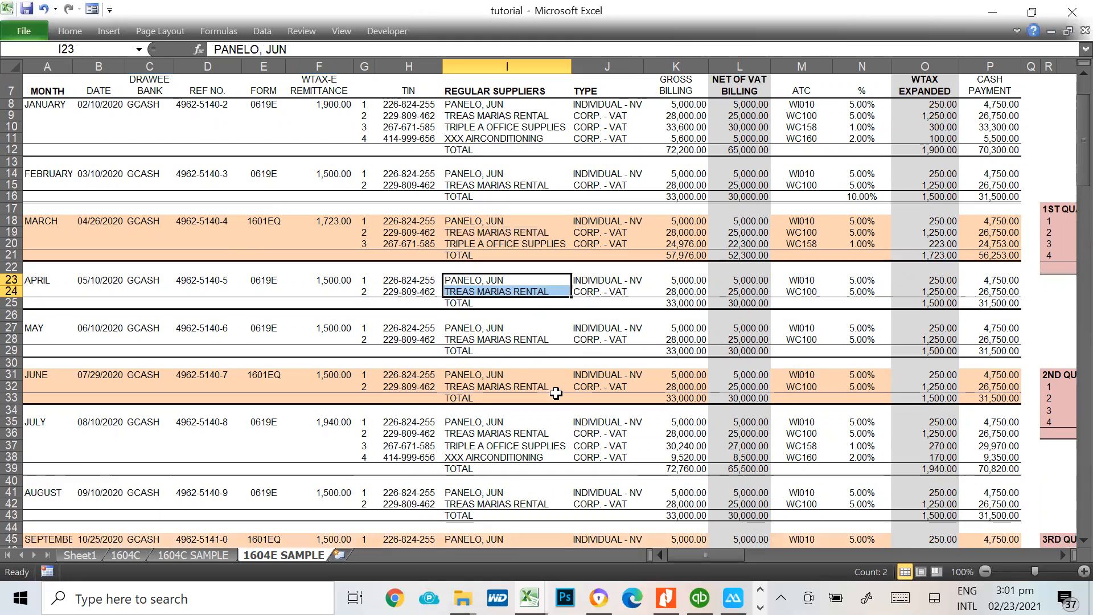
pyautogui.scroll(-1, 535, 382)
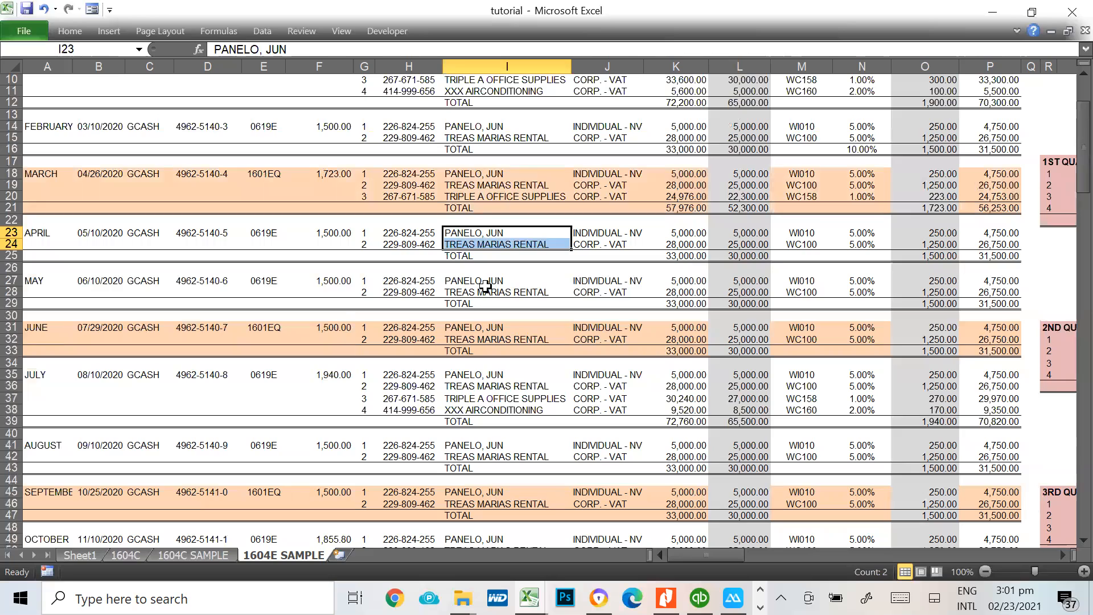
# Look over the monthly supplier and withholding entries from January through December
pyautogui.scroll(-1, 492, 344)
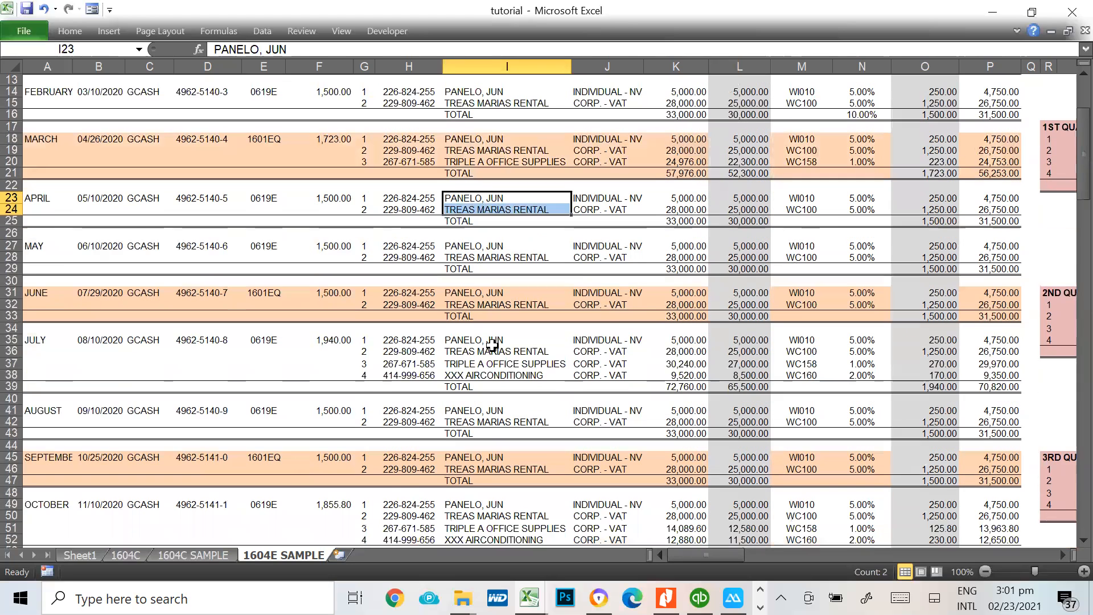
pyautogui.scroll(-1, 492, 344)
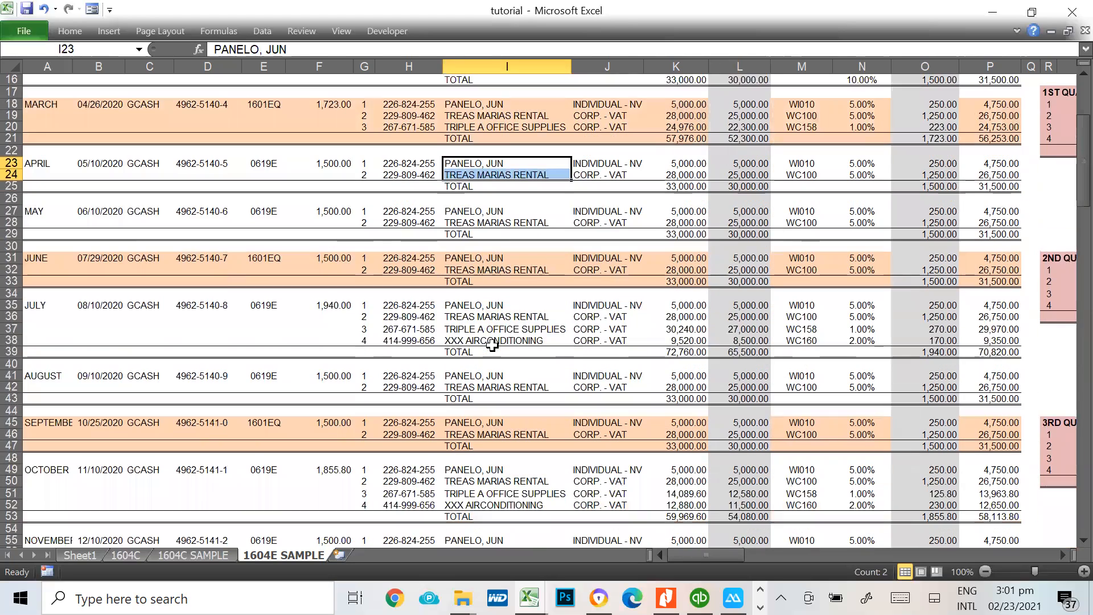
pyautogui.scroll(-2, 548, 400)
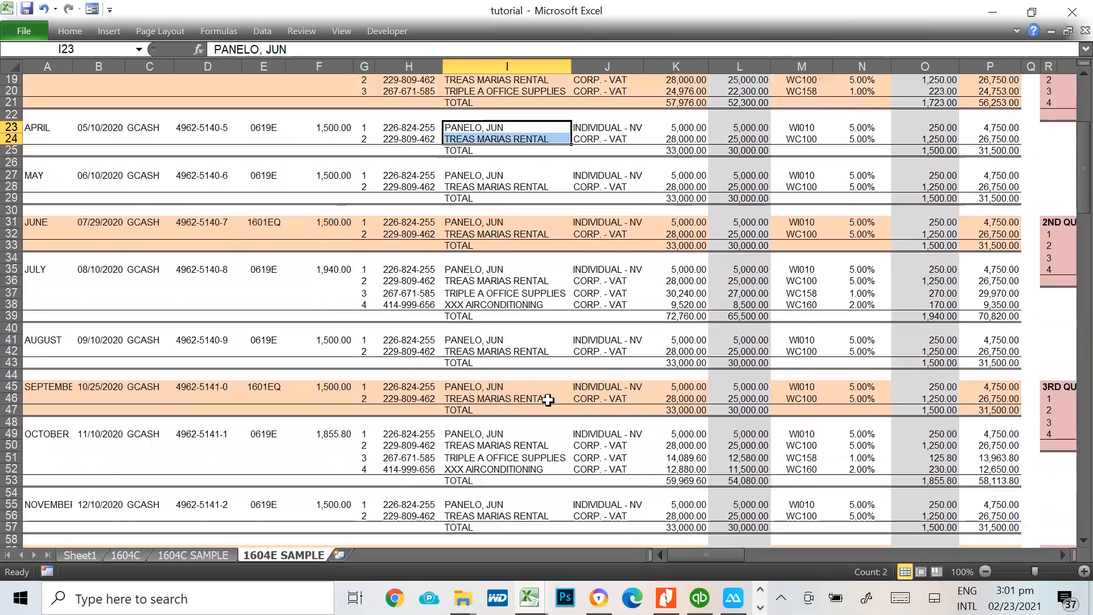
pyautogui.scroll(7, 548, 400)
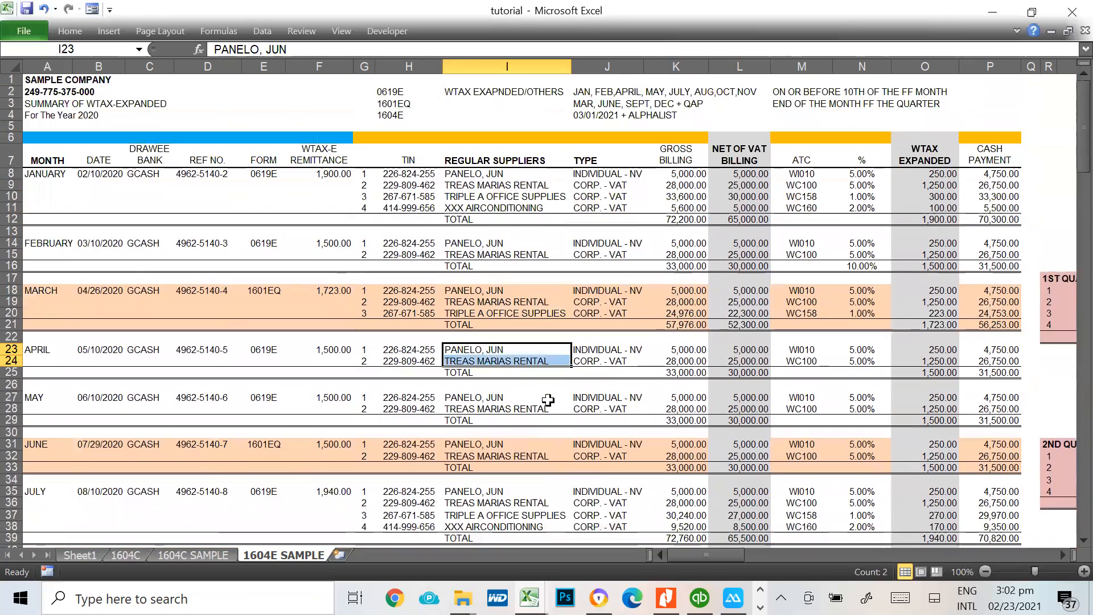
pyautogui.click(41, 174)
pyautogui.scroll(-7, 276, 297)
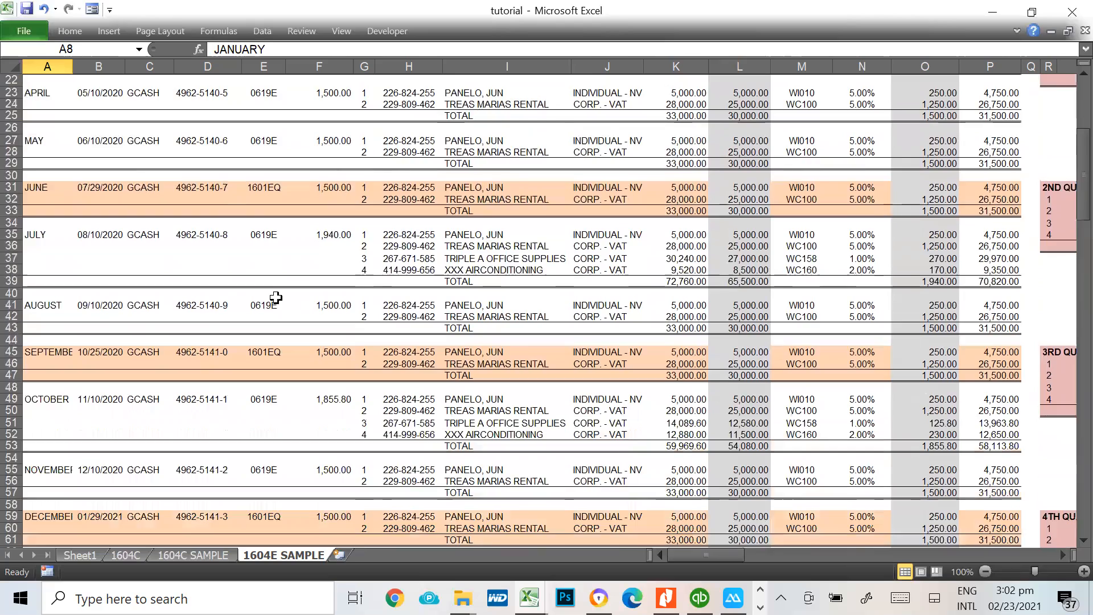
pyautogui.scroll(-4, 276, 298)
pyautogui.click(47, 376)
pyautogui.scroll(5, 1019, 319)
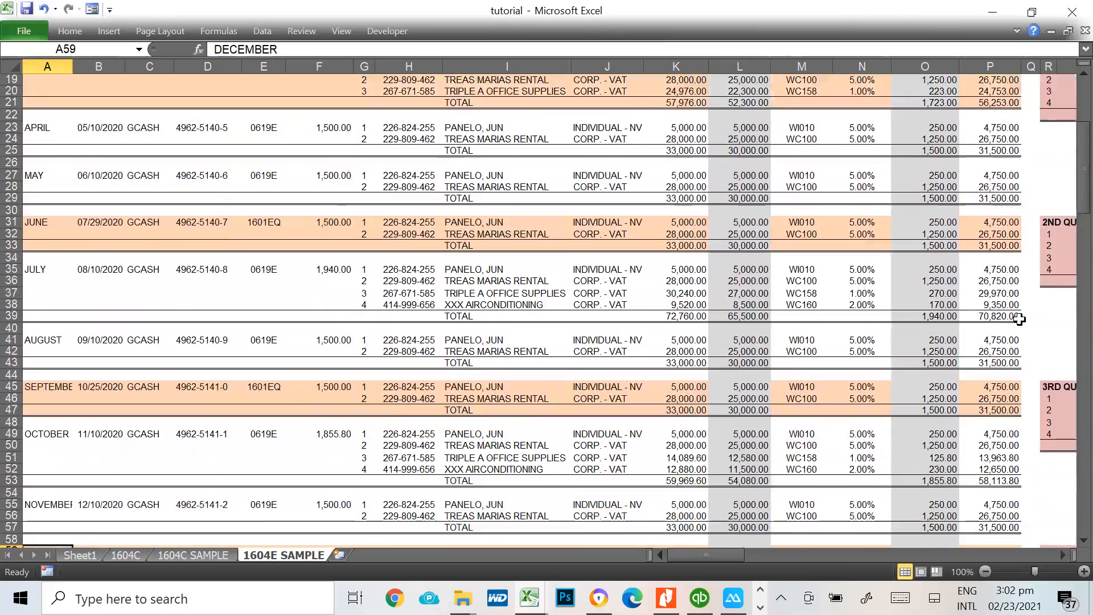
pyautogui.scroll(6, 1020, 319)
# Locate the 1st Quarter 2020 supplier summary beside the March entries
pyautogui.click(667, 323)
pyautogui.press('Up')
pyautogui.press('Up')
pyautogui.press('Up')
pyautogui.press('Down')
pyautogui.press('Down')
pyautogui.press('Right')
pyautogui.press('Right')
pyautogui.press('Right')
pyautogui.press('Right')
pyautogui.press('Left')
pyautogui.press('Left')
pyautogui.press('Left')
pyautogui.press('Left')
pyautogui.press('Left')
pyautogui.press('Left')
pyautogui.press('Left')
pyautogui.press('Left')
pyautogui.press('Left')
pyautogui.press('Left')
pyautogui.press('Left')
pyautogui.press('Left')
pyautogui.press('Left')
pyautogui.press('Left')
pyautogui.press('Up')
pyautogui.press('Up')
pyautogui.press('Right')
pyautogui.press('Right')
pyautogui.press('Right')
pyautogui.press('Right')
pyautogui.press('Right')
pyautogui.press('Right')
pyautogui.press('Right')
pyautogui.press('Right')
pyautogui.press('Right')
pyautogui.press('Right')
pyautogui.press('Right')
pyautogui.press('Right')
pyautogui.press('Right')
pyautogui.press('Right')
pyautogui.press('Right')
pyautogui.press('Right')
pyautogui.press('Right')
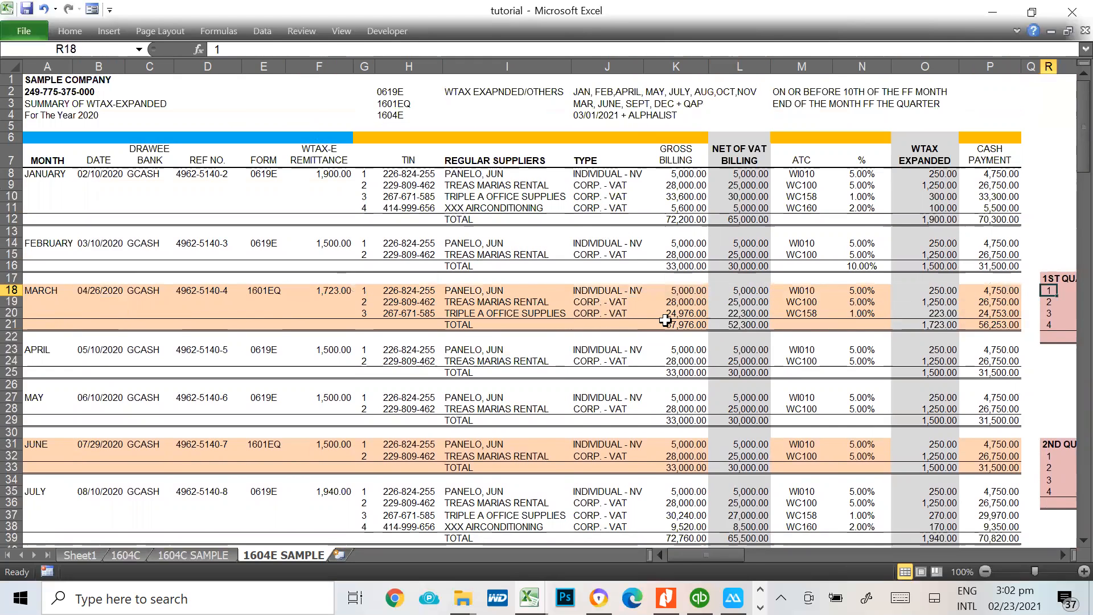
pyautogui.press('Right')
pyautogui.press('Right')
pyautogui.press('Right')
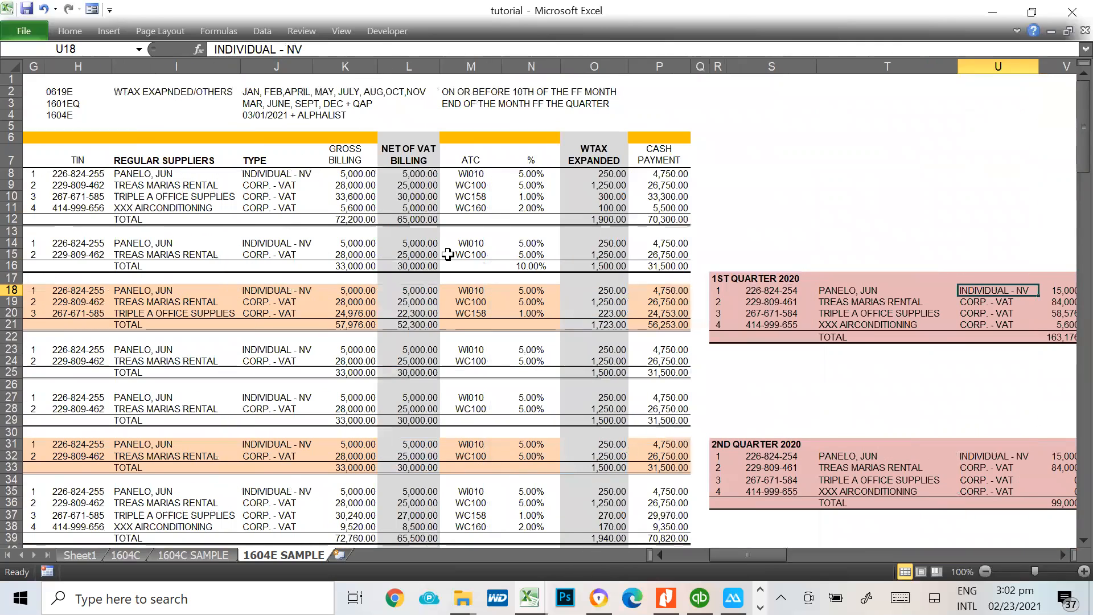
# Examine the individual supplier's 1st quarter row across its TIN, type, ATC and billing in row 18
pyautogui.click(380, 165)
pyautogui.click(746, 290)
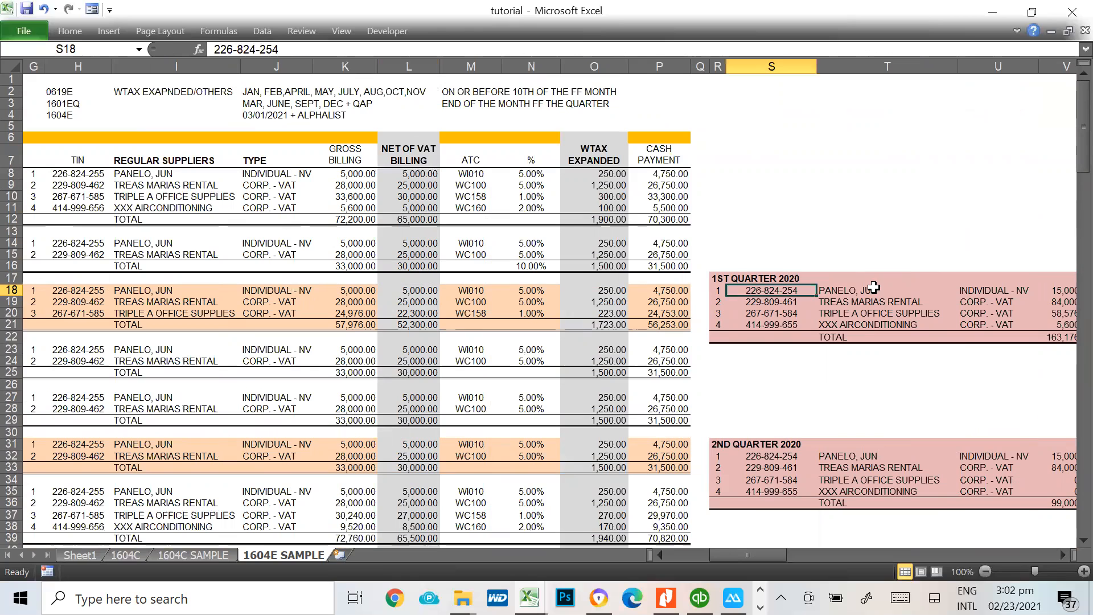
pyautogui.press('Right')
pyautogui.press('Right')
pyautogui.press('Right')
pyautogui.press('Right')
pyautogui.press('Right')
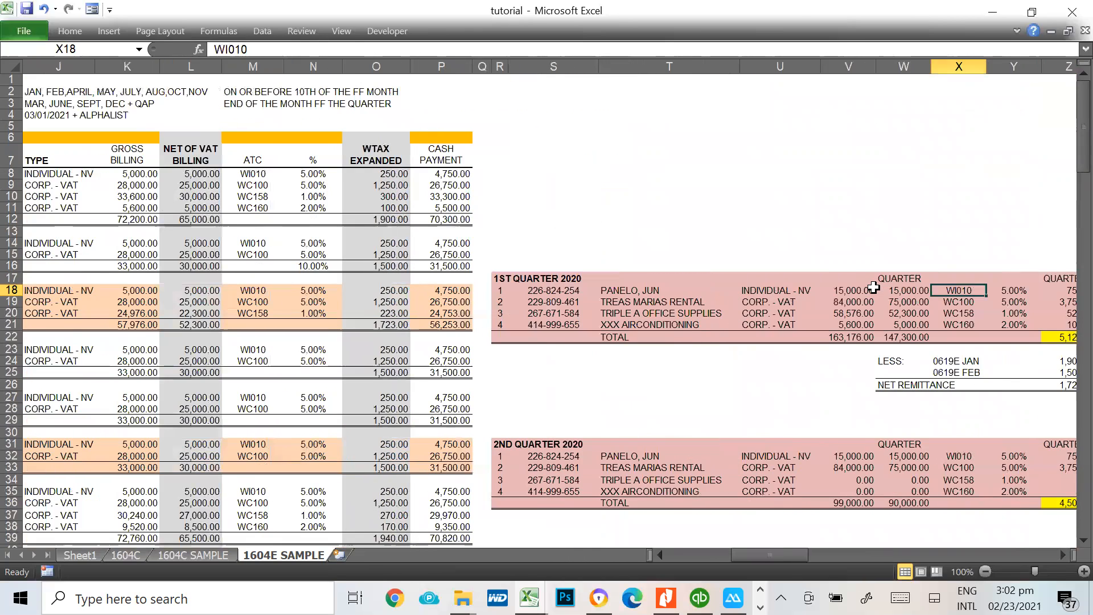
pyautogui.press('Right')
pyautogui.press('Right')
pyautogui.press('Left')
pyautogui.press('Left')
pyautogui.press('Left')
pyautogui.press('Left')
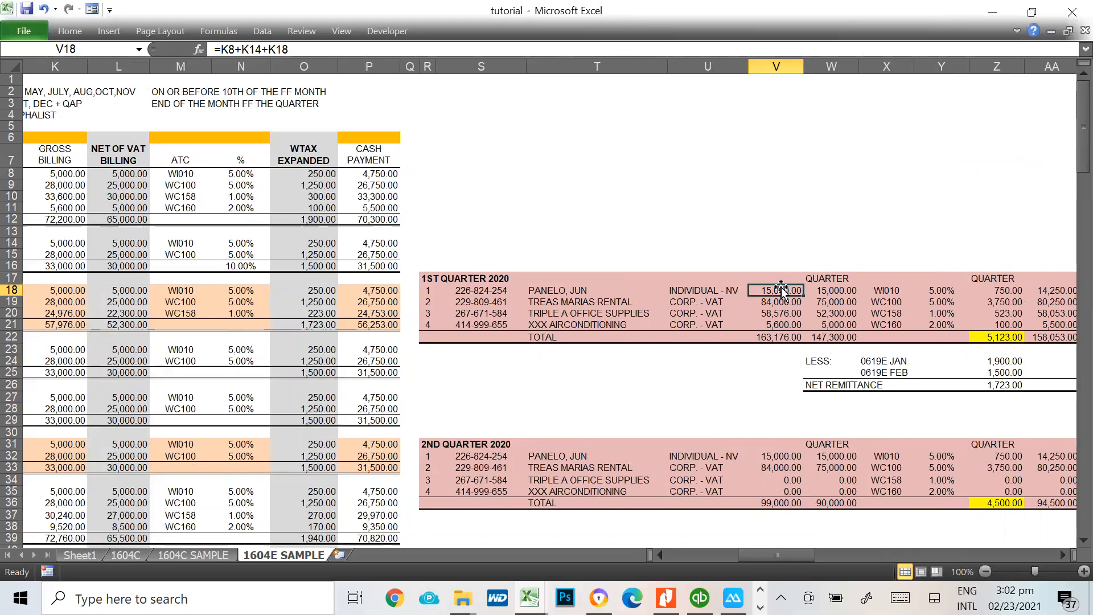
# Trace the individual supplier's 1st quarter gross billing in V18 to its January, February and March billings
pyautogui.click(60, 175)
pyautogui.click(60, 243)
pyautogui.click(68, 291)
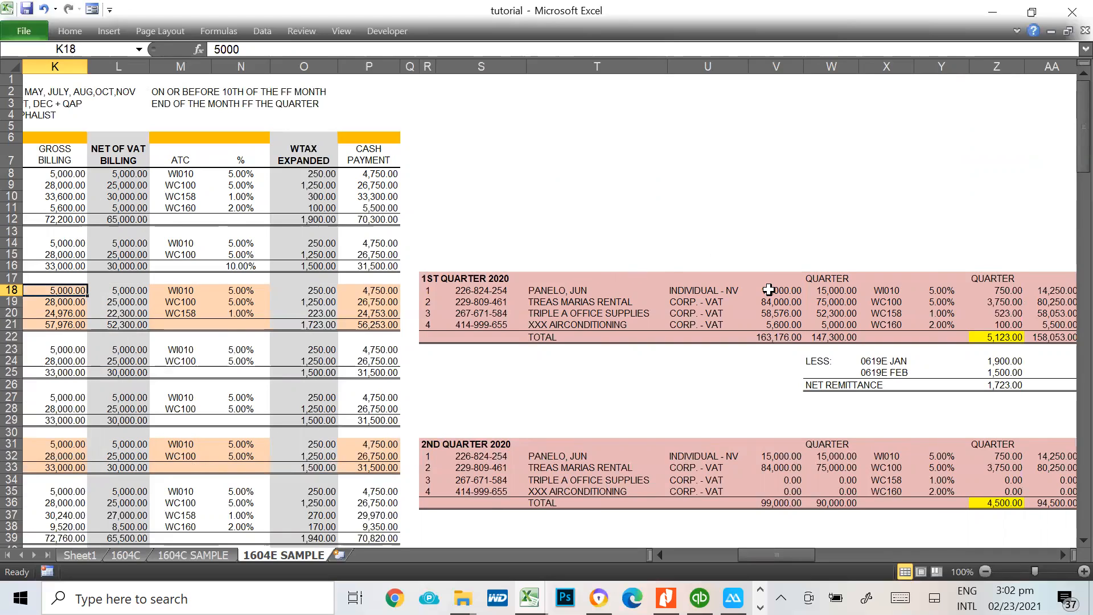
pyautogui.click(770, 291)
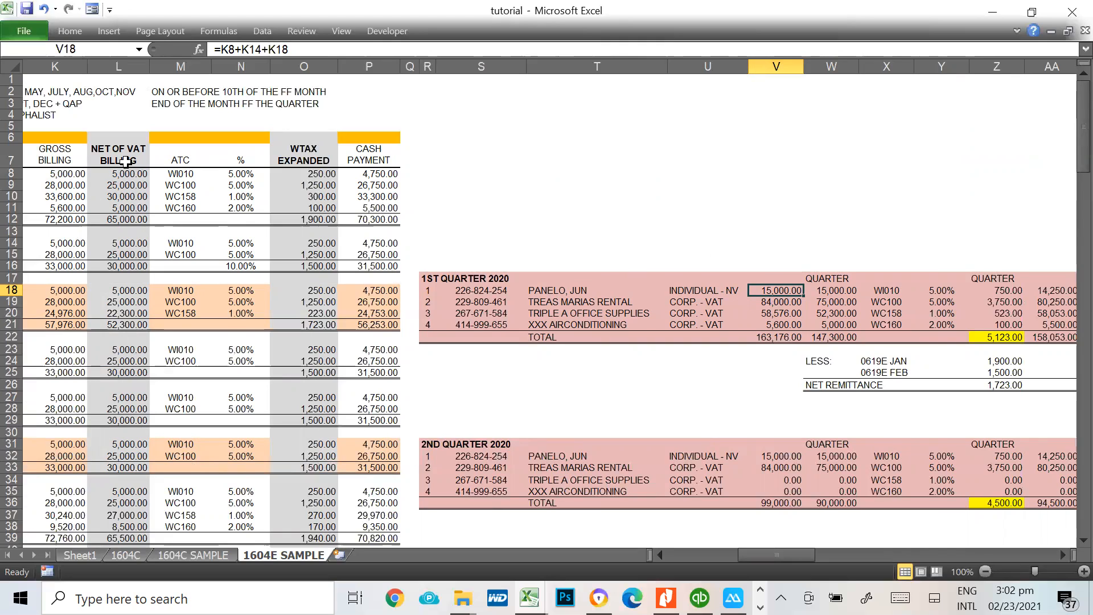
# Trace the 1st quarter gross billing of Treas Marias Rental in V19 to its monthly gross billings
pyautogui.click(57, 185)
pyautogui.click(49, 302)
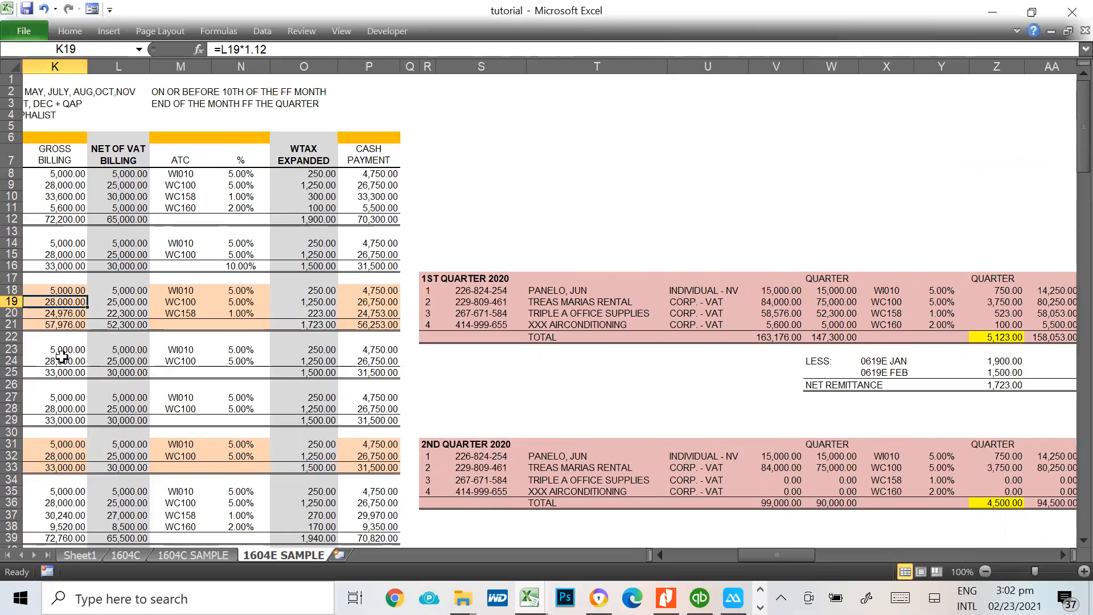
pyautogui.click(53, 254)
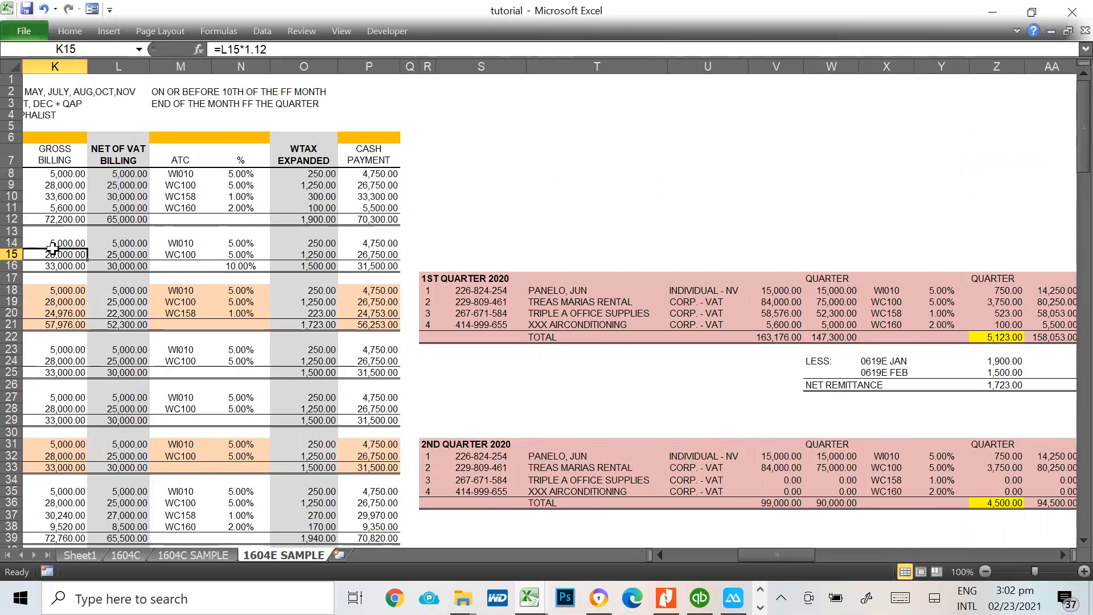
pyautogui.click(793, 303)
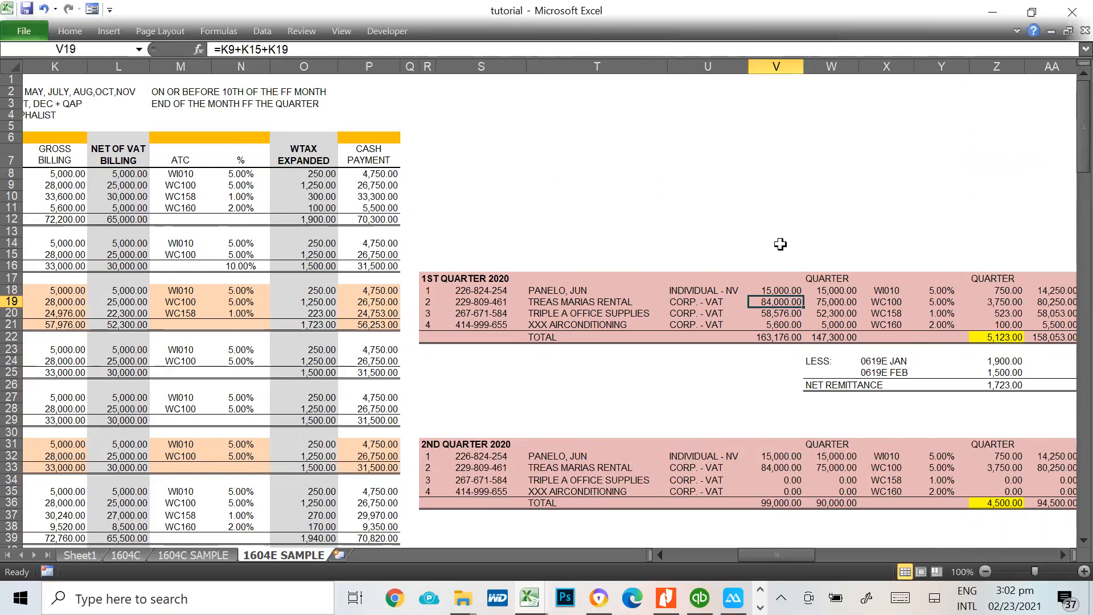
# Examine the 1st quarter net of VAT billings, withholding rates and the tax computed for each supplier in Z18:Z21
pyautogui.click(777, 263)
pyautogui.click(823, 263)
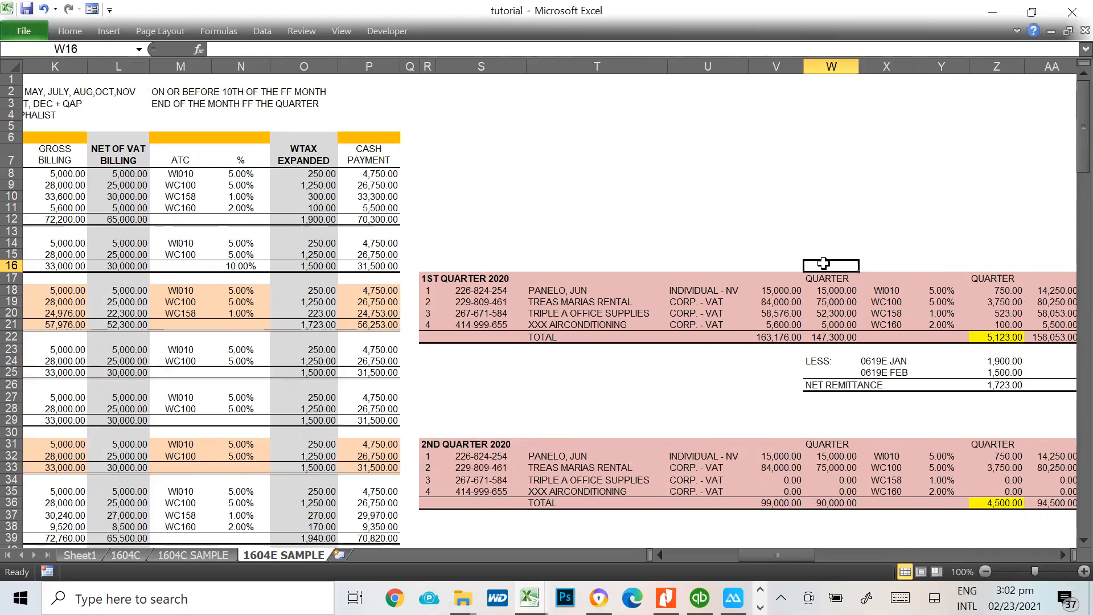
pyautogui.click(839, 313)
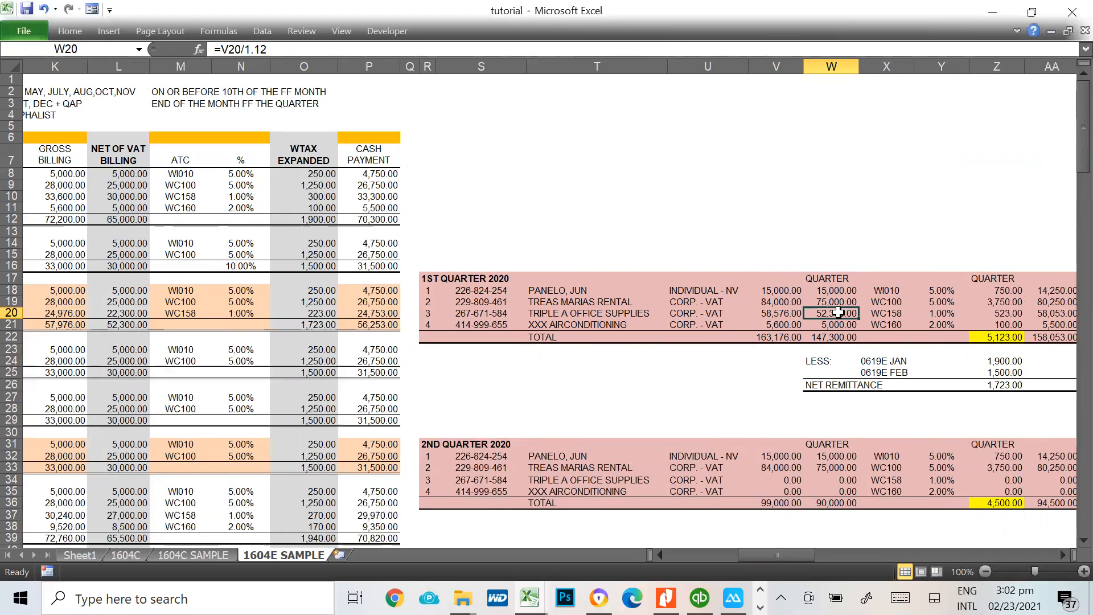
pyautogui.press('Right')
pyautogui.press('Right')
pyautogui.press('Right')
pyautogui.press('Right')
pyautogui.press('Right')
pyautogui.press('Right')
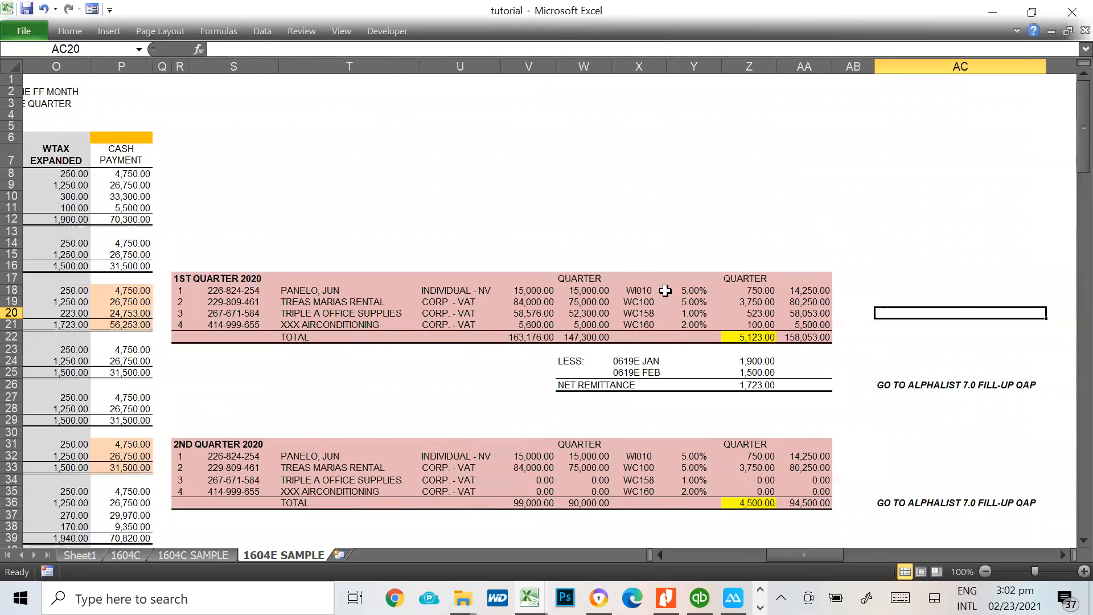
pyautogui.click(682, 289)
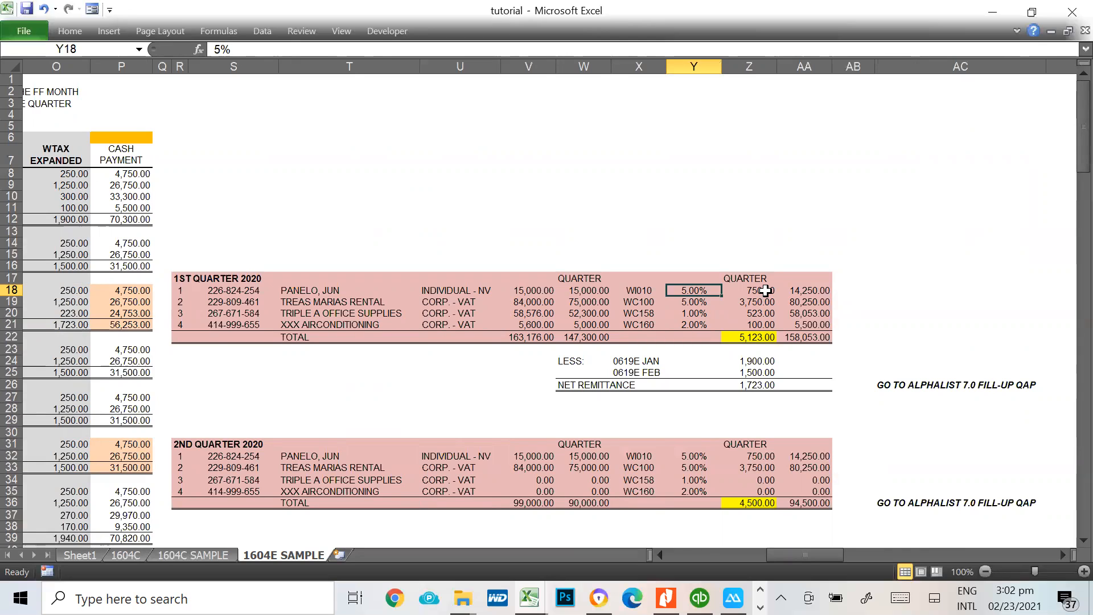
pyautogui.moveTo(765, 290); pyautogui.dragTo(758, 323)
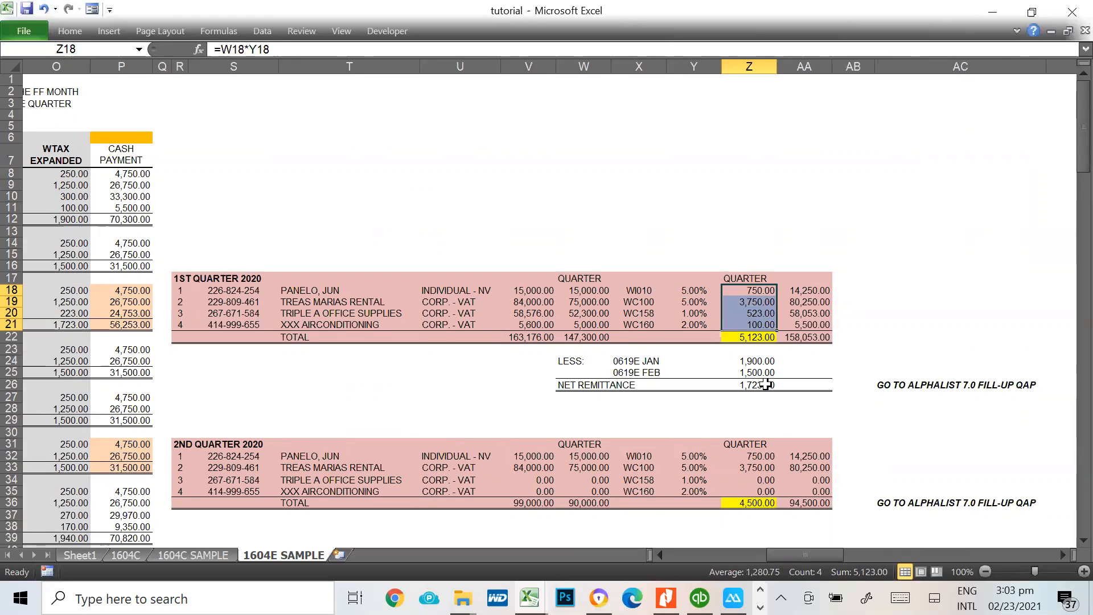
# Trace the January and February 0619E deductions from the 1st quarter withholding total to the monthly totals in O12 and O16
pyautogui.click(757, 338)
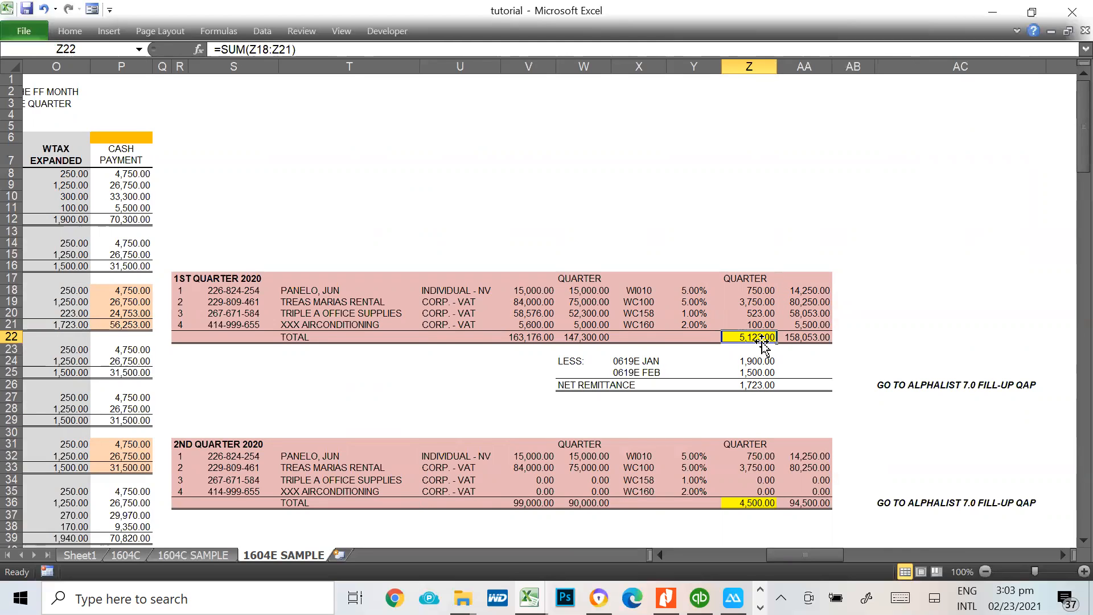
pyautogui.click(618, 363)
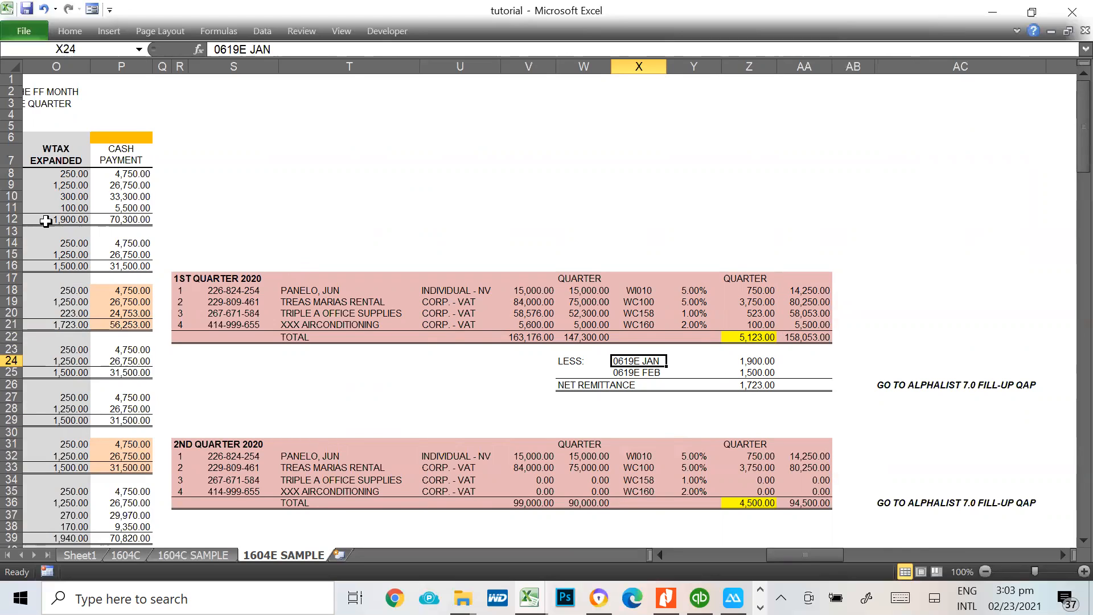
pyautogui.click(46, 221)
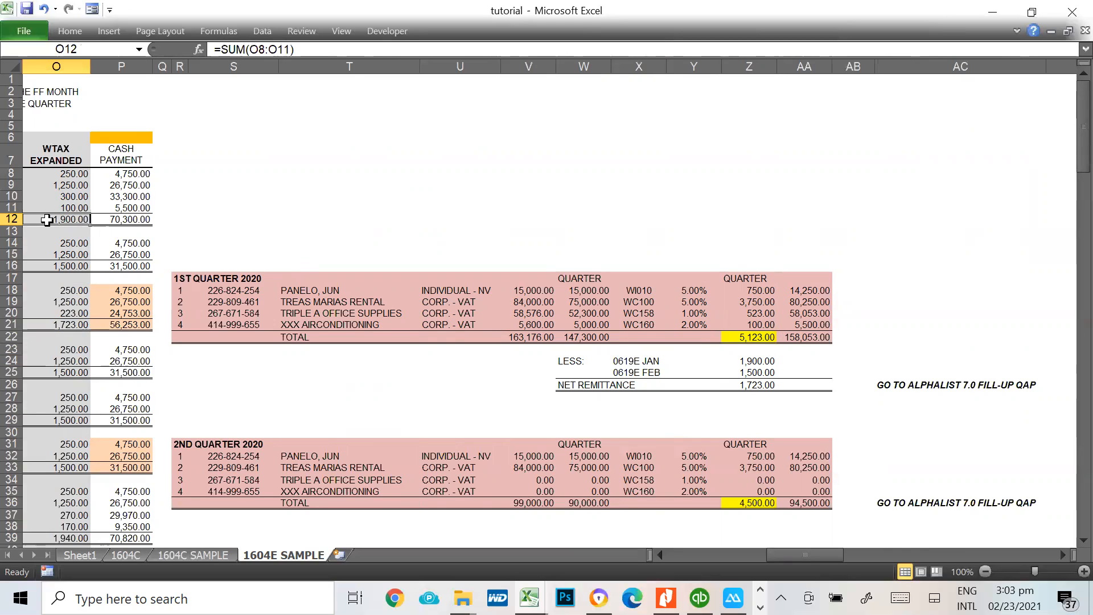
pyautogui.click(43, 263)
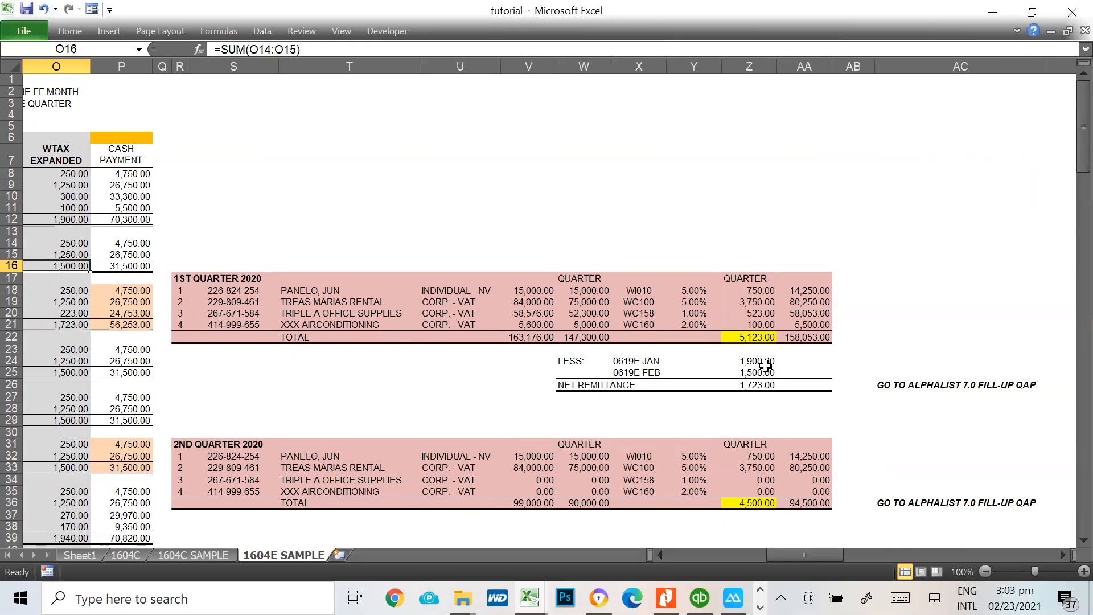
pyautogui.click(768, 338)
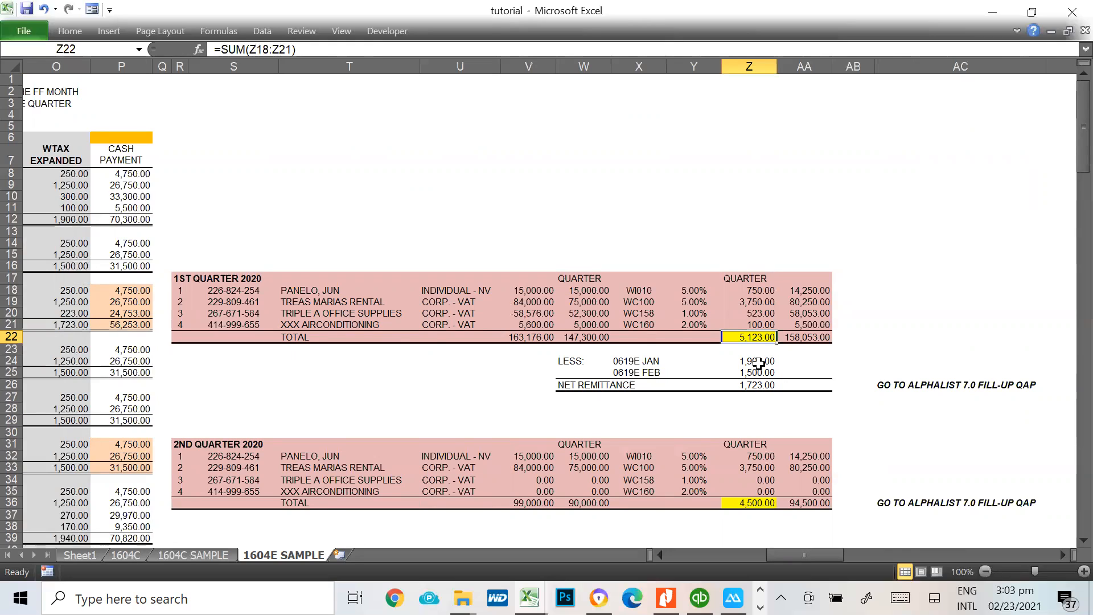
pyautogui.click(759, 363)
pyautogui.click(759, 374)
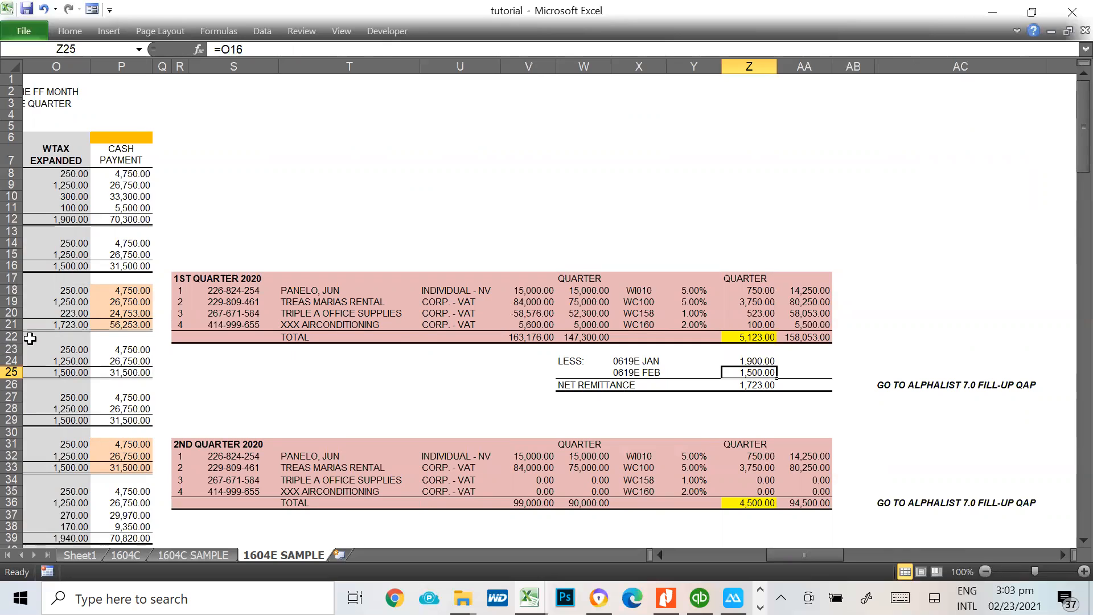
# Compare the March withholding total in O21 with the 1st quarter net remittance formula in Z26
pyautogui.click(60, 324)
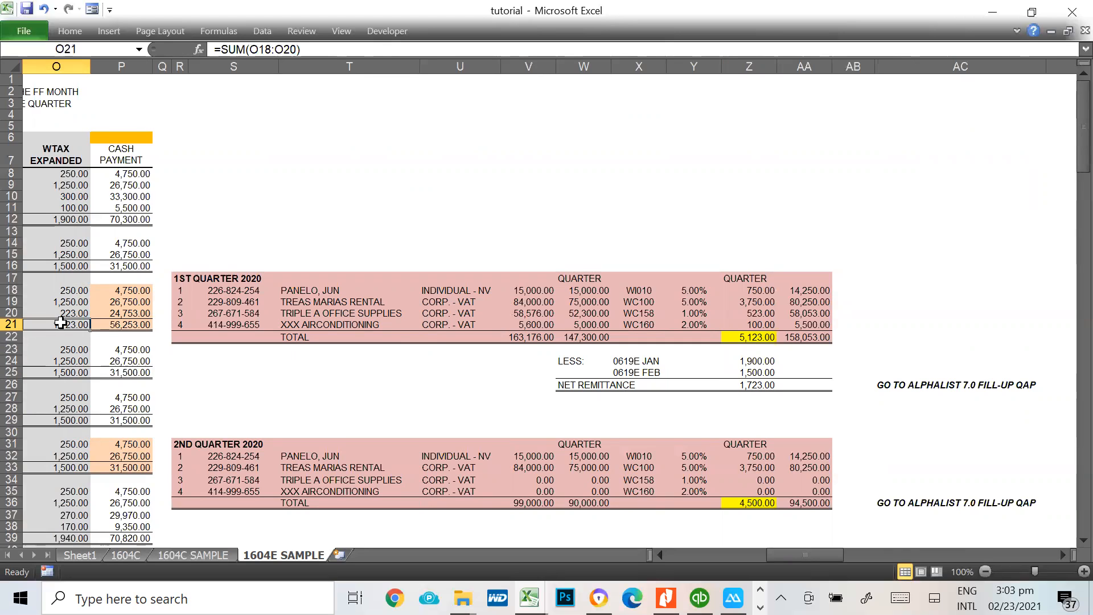
pyautogui.press('Left')
pyautogui.press('Left')
pyautogui.press('Left')
pyautogui.press('Left')
pyautogui.press('Left')
pyautogui.press('Left')
pyautogui.press('Left')
pyautogui.press('Left')
pyautogui.press('Left')
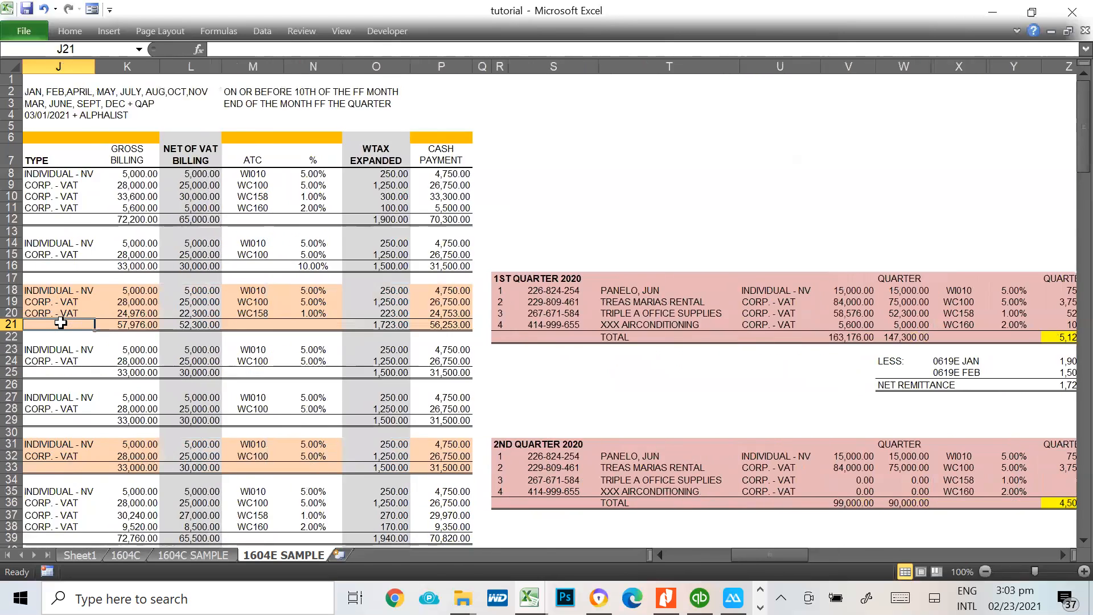
pyautogui.press('Right')
pyautogui.press('Right')
pyautogui.press('Right')
pyautogui.press('Right')
pyautogui.press('Right')
pyautogui.press('Right')
pyautogui.press('Right')
pyautogui.press('Right')
pyautogui.press('Right')
pyautogui.press('Right')
pyautogui.press('Left')
pyautogui.press('Right')
pyautogui.press('Right')
pyautogui.press('Right')
pyautogui.press('Right')
pyautogui.press('Right')
pyautogui.press('Right')
pyautogui.press('Right')
pyautogui.press('Right')
pyautogui.press('Right')
pyautogui.press('Right')
pyautogui.press('Right')
pyautogui.press('Right')
pyautogui.press('Right')
pyautogui.press('Right')
pyautogui.press('Right')
pyautogui.press('Left')
pyautogui.press('Left')
pyautogui.press('Left')
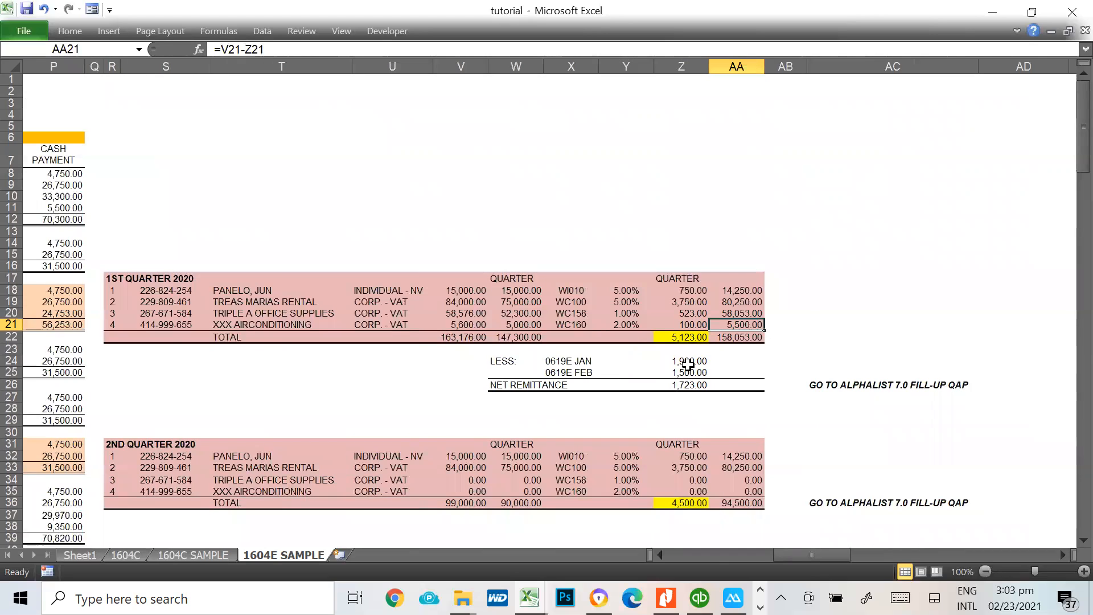
pyautogui.click(693, 385)
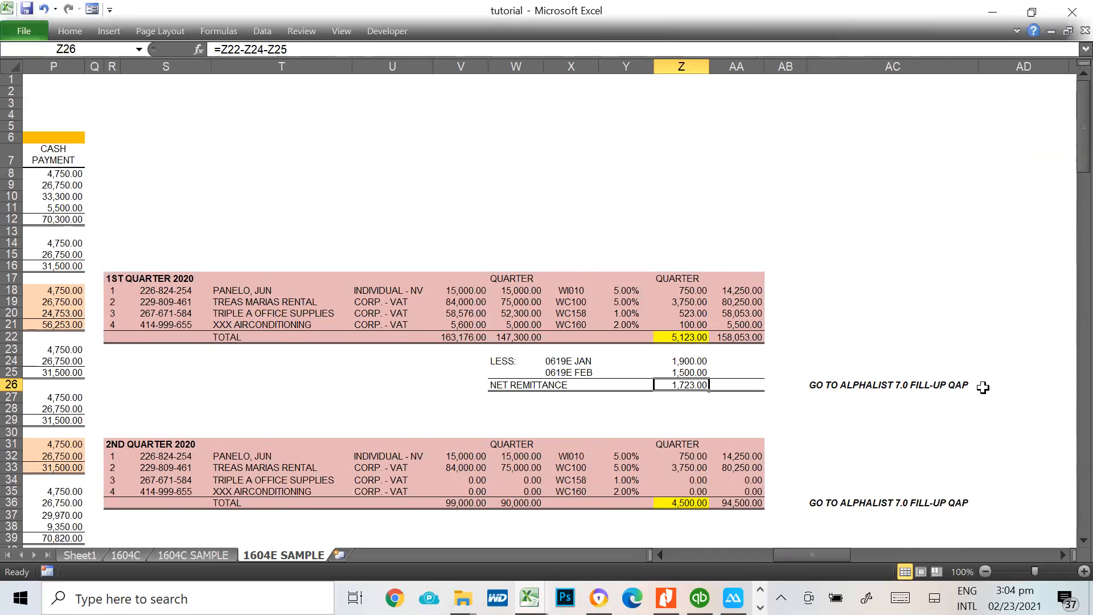
# Enter the note "esubmission" in AD26, beside the 1st quarter reminder to fill up the QAP in Alphalist 7.0
pyautogui.click(816, 385)
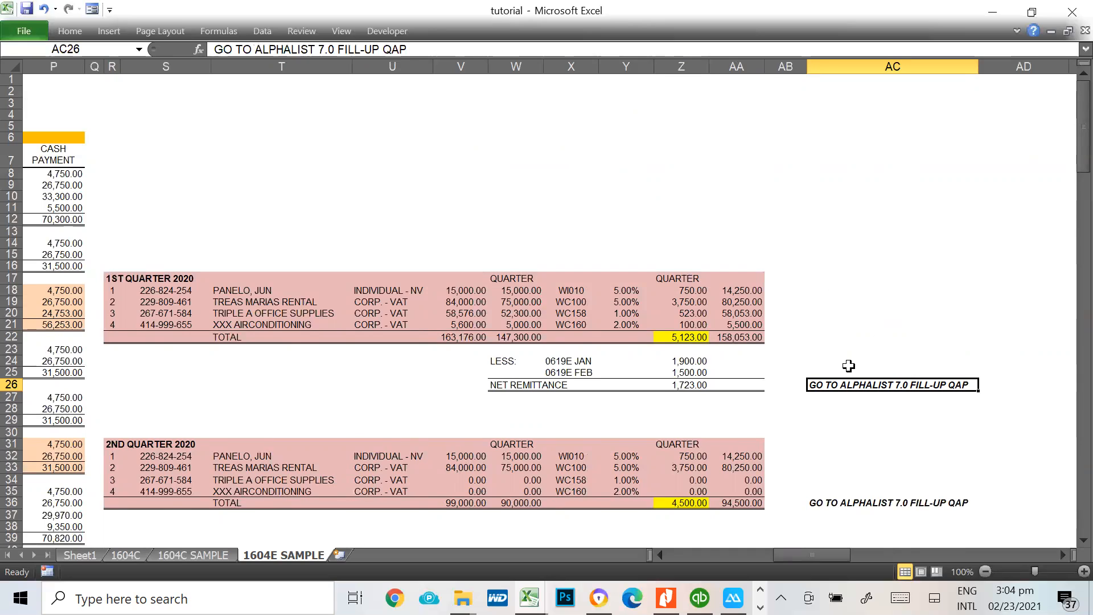
pyautogui.scroll(-1, 895, 468)
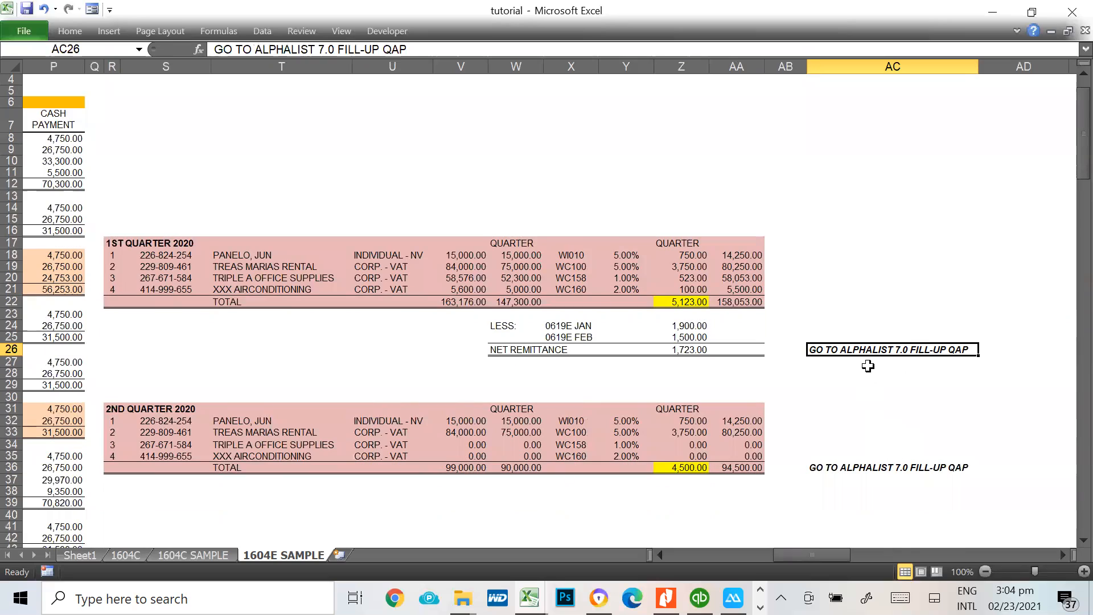
pyautogui.click(997, 349)
pyautogui.click(912, 348)
pyautogui.click(1006, 349)
pyautogui.write('ESU')
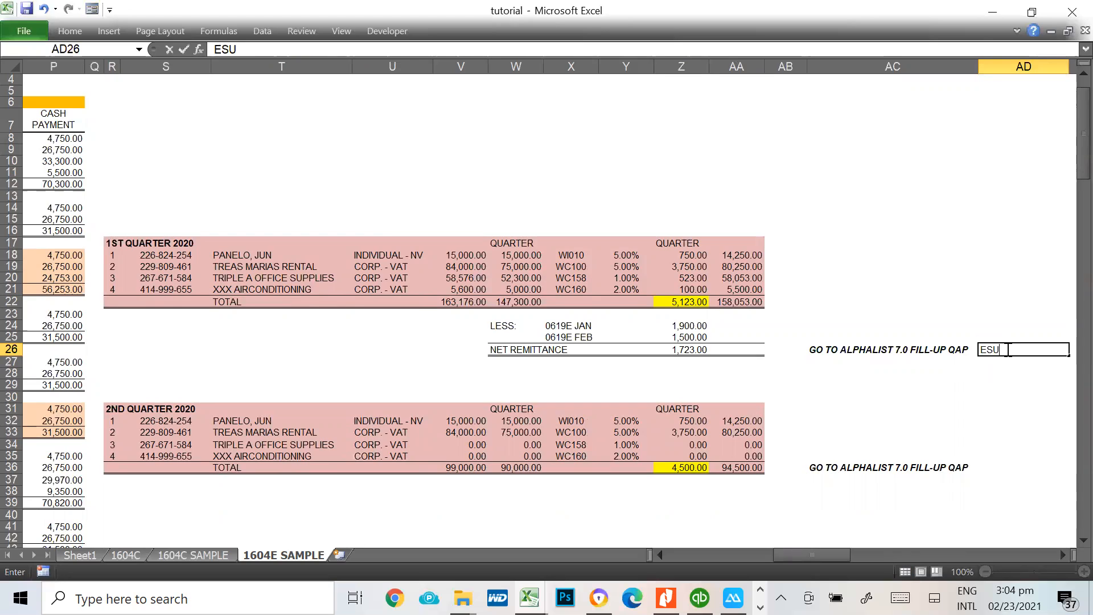
pyautogui.press('BackSpace')
pyautogui.press('BackSpace')
pyautogui.write('esubmission')
pyautogui.press('Return')
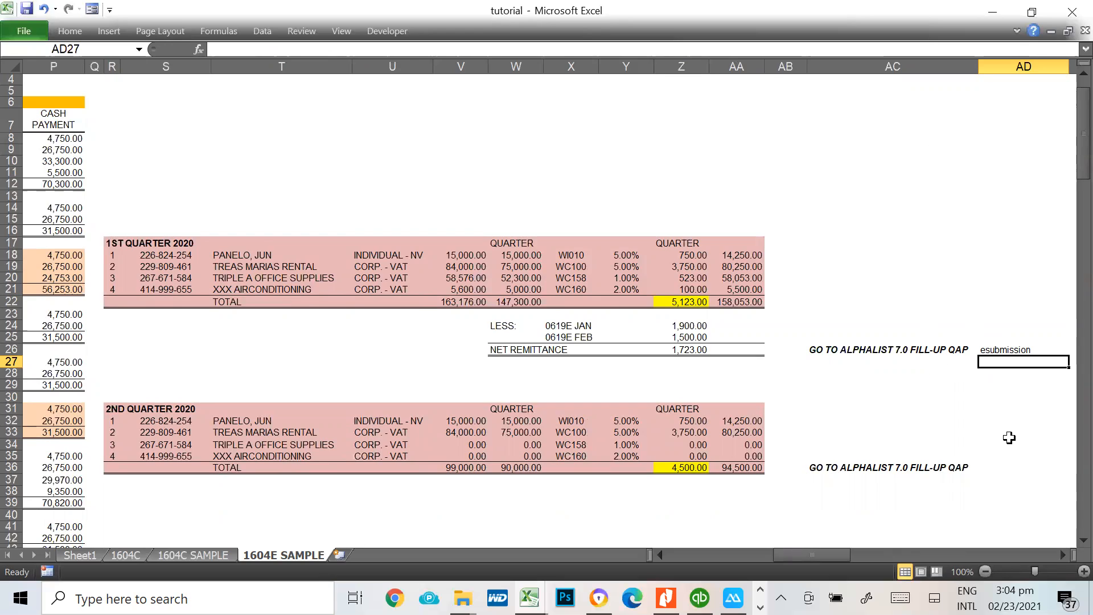
# Review the 1st quarter net remittance formula in Z26 together with the Alphalist QAP reminder and the esubmission note in AD26
pyautogui.click(619, 366)
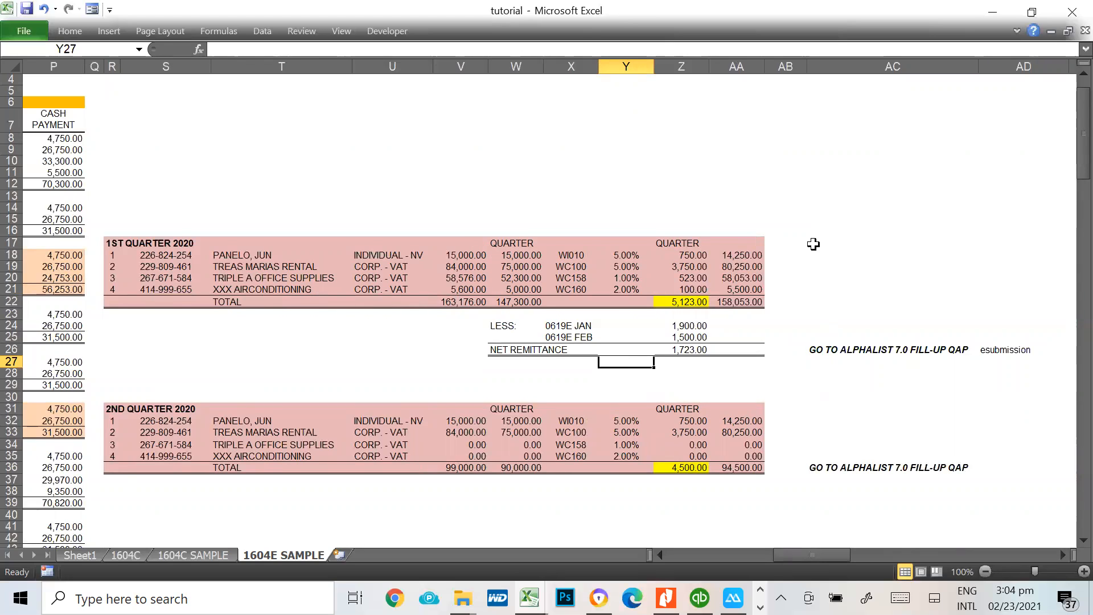
pyautogui.click(687, 350)
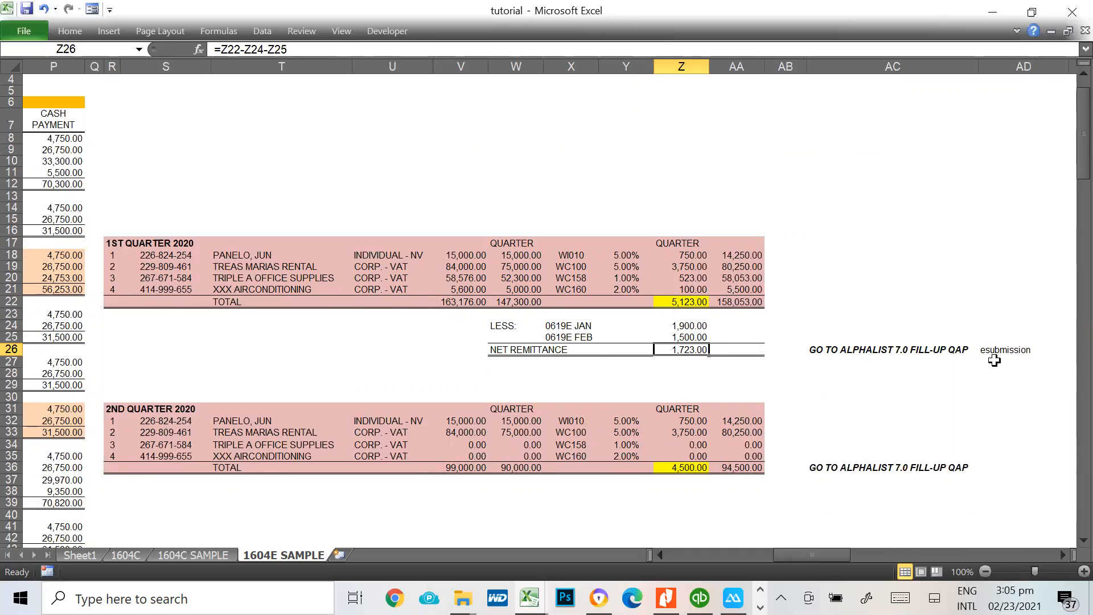
pyautogui.click(962, 348)
pyautogui.click(1020, 352)
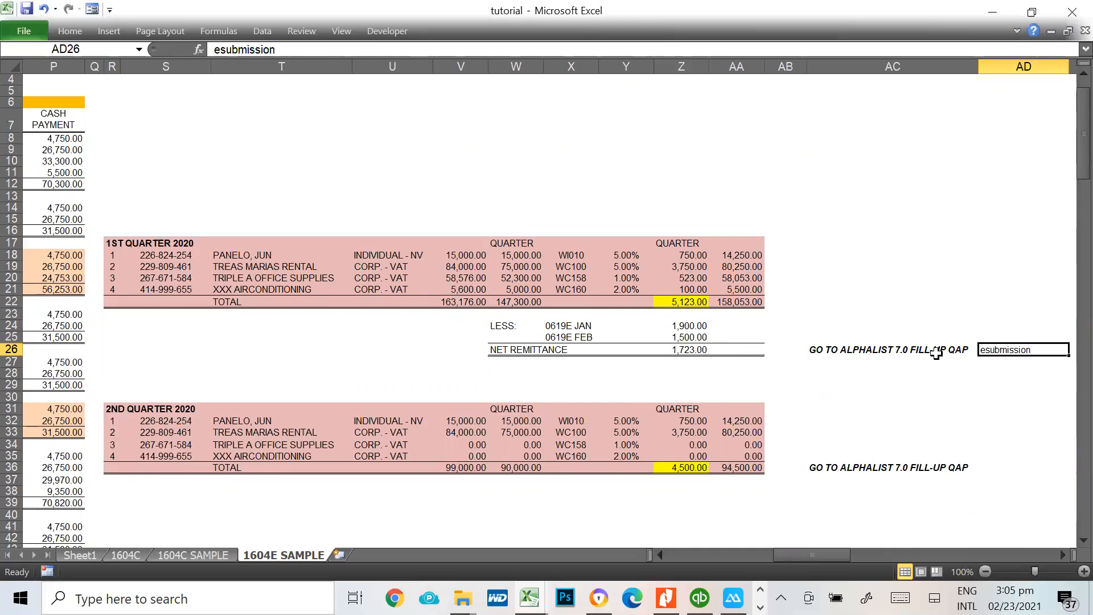
pyautogui.click(685, 349)
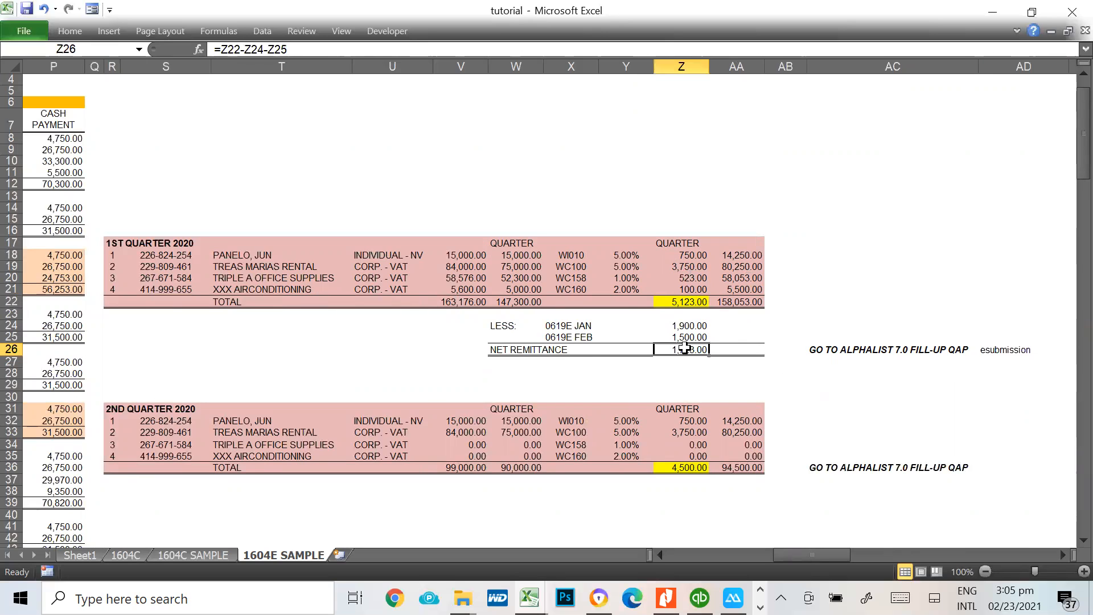
# Look through the 1st to 4th quarter 2020 withholding summaries beside the monthly entries
pyautogui.press('Left')
pyautogui.press('Left')
pyautogui.press('Left')
pyautogui.press('Left')
pyautogui.press('Left')
pyautogui.press('Left')
pyautogui.press('Left')
pyautogui.press('Left')
pyautogui.press('Left')
pyautogui.press('Left')
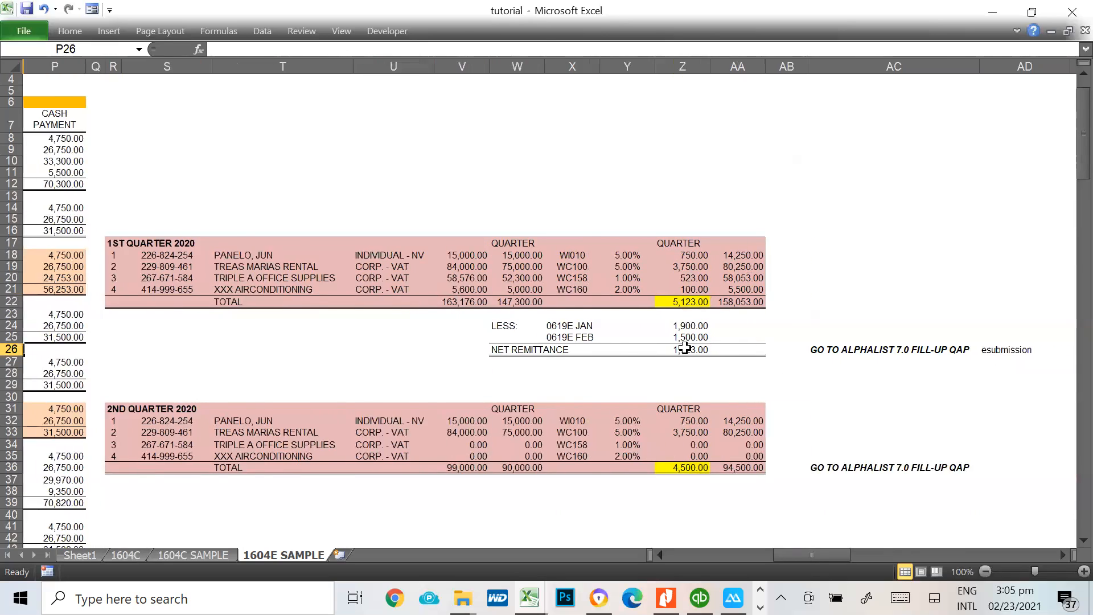
pyautogui.hscroll(-3, 685, 348)
pyautogui.press('Right')
pyautogui.press('Right')
pyautogui.press('Right')
pyautogui.press('Down')
pyautogui.press('Down')
pyautogui.press('Down')
pyautogui.press('Down')
pyautogui.press('Down')
pyautogui.press('Down')
pyautogui.press('Down')
pyautogui.press('Down')
pyautogui.press('Down')
pyautogui.press('Down')
pyautogui.press('Down')
pyautogui.press('Down')
pyautogui.press('Down')
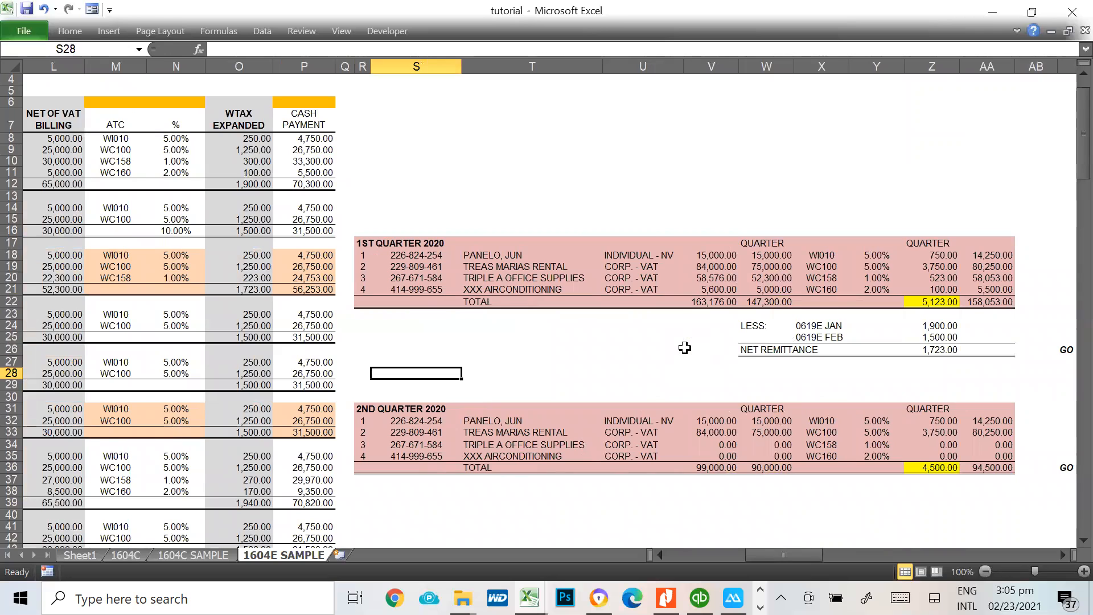
pyautogui.press('Down')
pyautogui.press('Down')
pyautogui.press('Down')
pyautogui.press('Down')
pyautogui.press('Down')
pyautogui.press('Down')
pyautogui.press('Down')
pyautogui.press('Down')
pyautogui.press('Down')
pyautogui.press('Down')
pyautogui.press('Down')
pyautogui.press('Down')
pyautogui.press('Down')
pyautogui.press('Down')
pyautogui.press('Down')
pyautogui.press('Down')
pyautogui.press('Down')
pyautogui.press('Down')
pyautogui.press('Down')
pyautogui.press('Down')
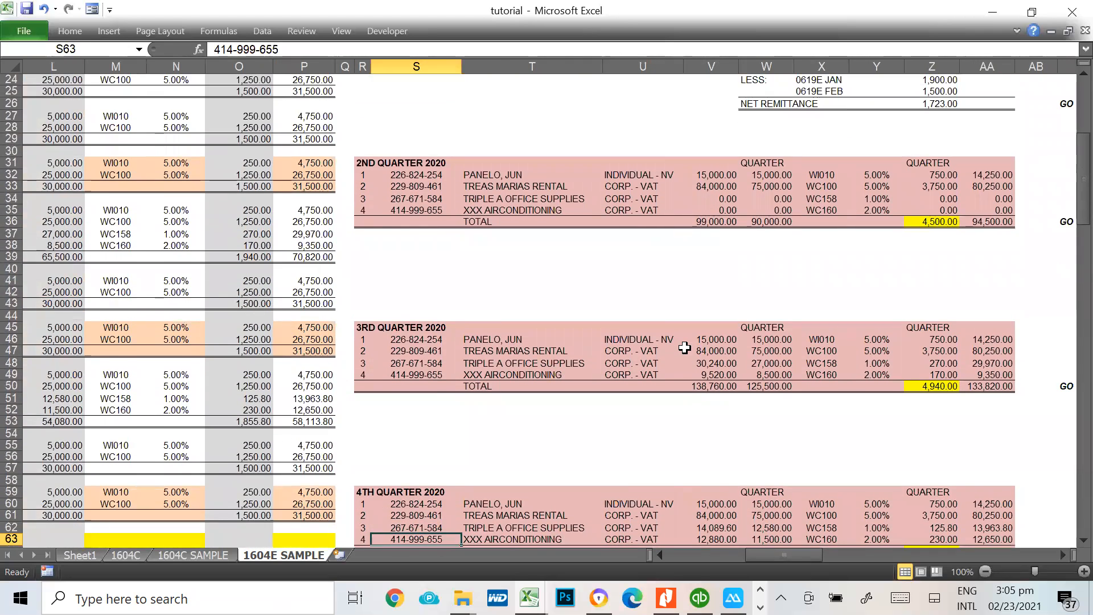
pyautogui.scroll(5, 685, 349)
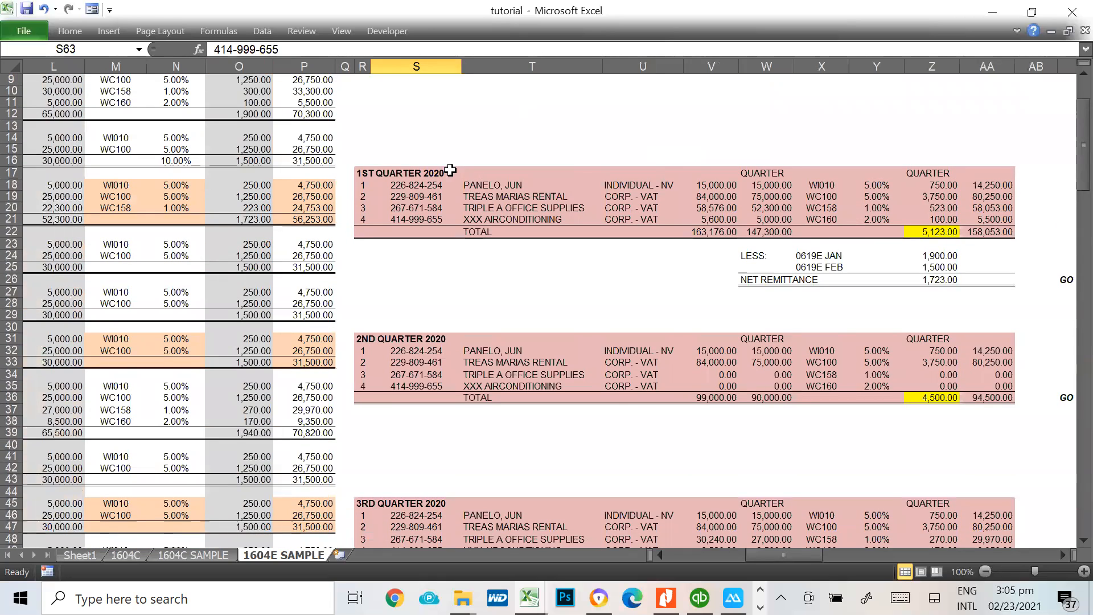
pyautogui.scroll(-3, 455, 282)
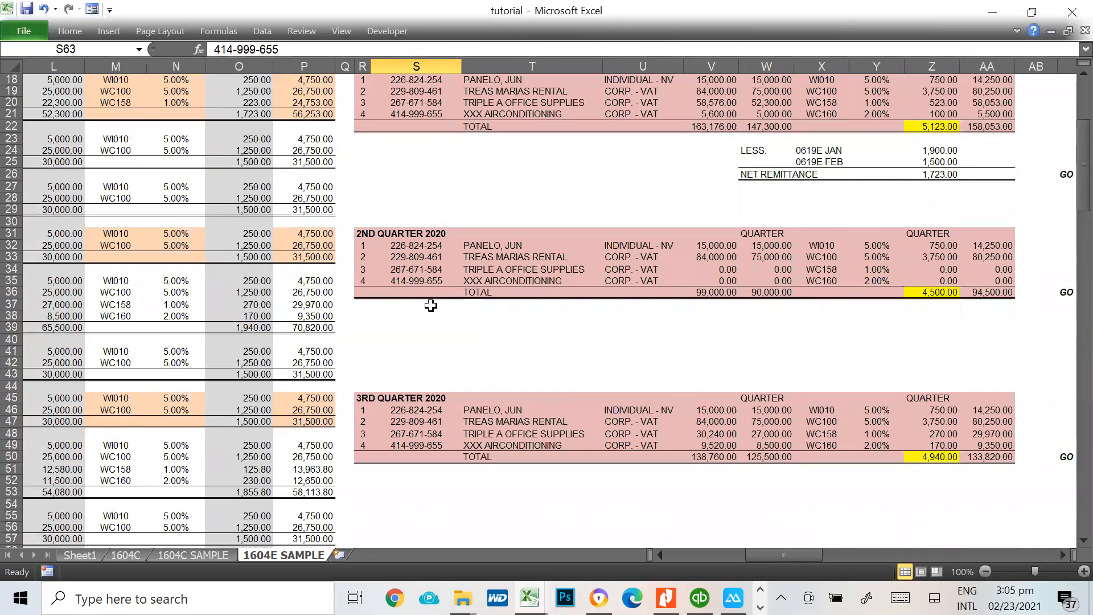
pyautogui.scroll(-4, 456, 339)
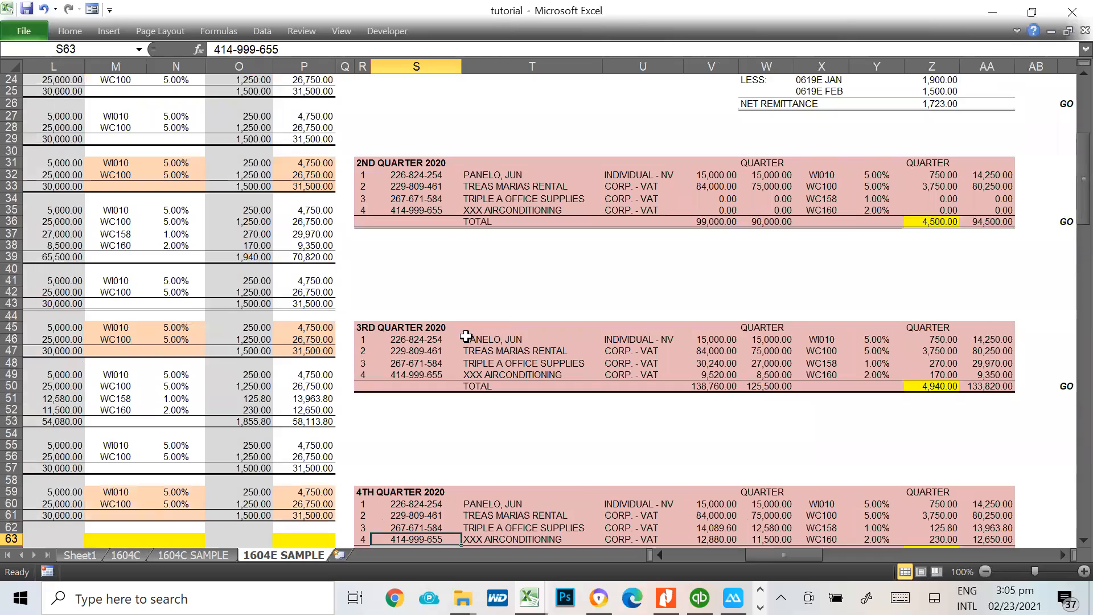
pyautogui.scroll(-1, 582, 405)
# Compare the July to December monthly withholding entries and annual totals with the 3rd and 4th quarter summaries
pyautogui.click(528, 317)
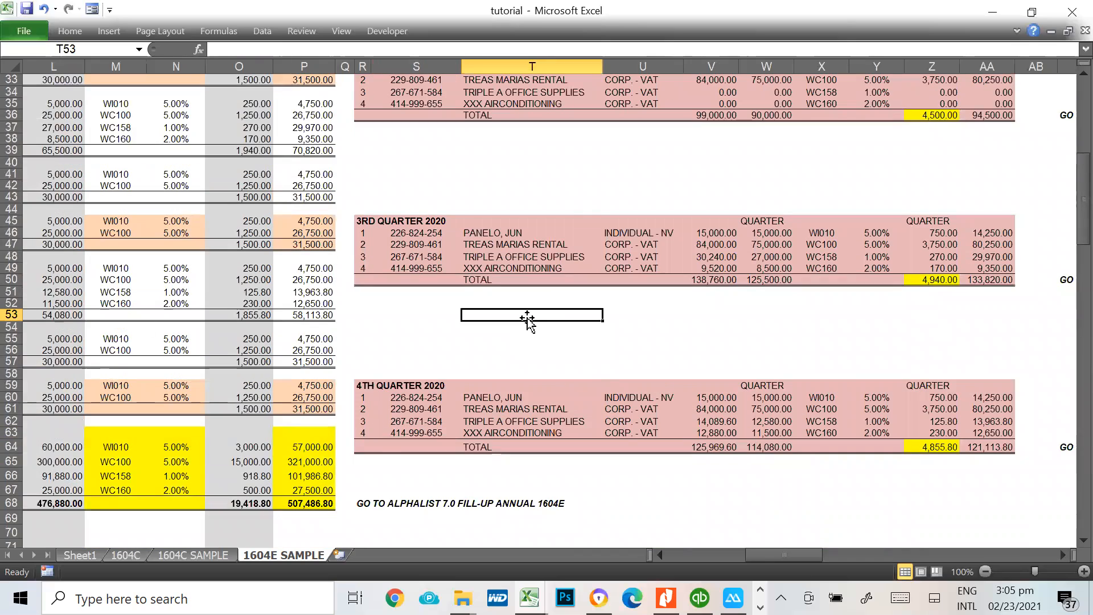
pyautogui.press('Left')
pyautogui.press('Left')
pyautogui.press('Left')
pyautogui.press('Left')
pyautogui.press('Left')
pyautogui.press('Left')
pyautogui.press('Left')
pyautogui.press('Left')
pyautogui.press('Left')
pyautogui.press('Left')
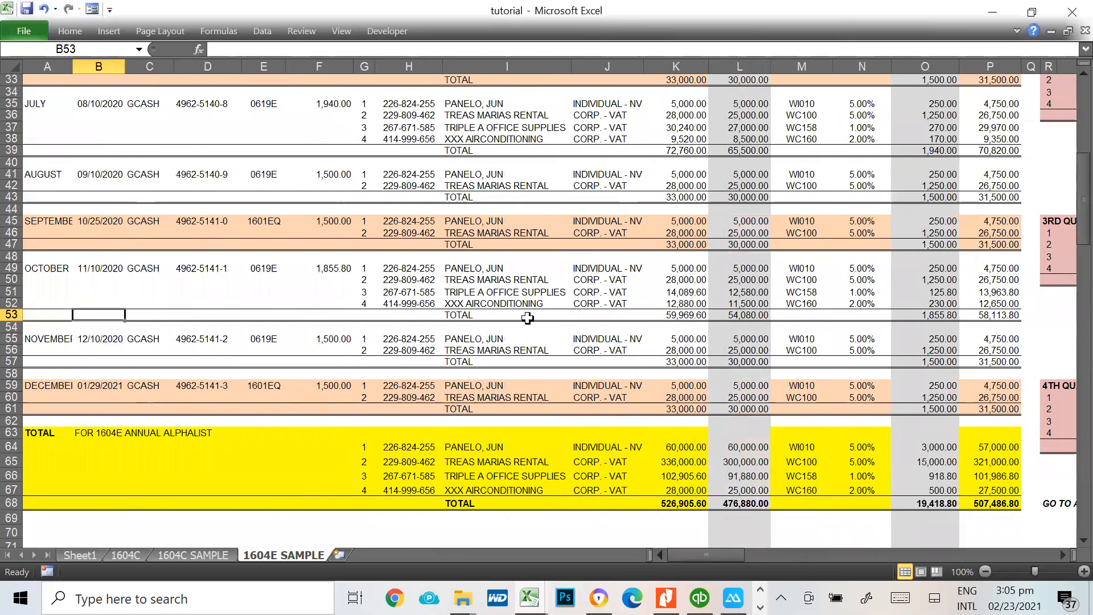
pyautogui.press('Right')
pyautogui.press('Right')
pyautogui.press('Right')
pyautogui.press('Right')
pyautogui.press('Right')
pyautogui.press('Right')
pyautogui.press('Right')
pyautogui.press('Right')
pyautogui.press('Right')
pyautogui.press('Right')
pyautogui.press('Right')
pyautogui.press('Right')
pyautogui.press('Right')
pyautogui.press('Right')
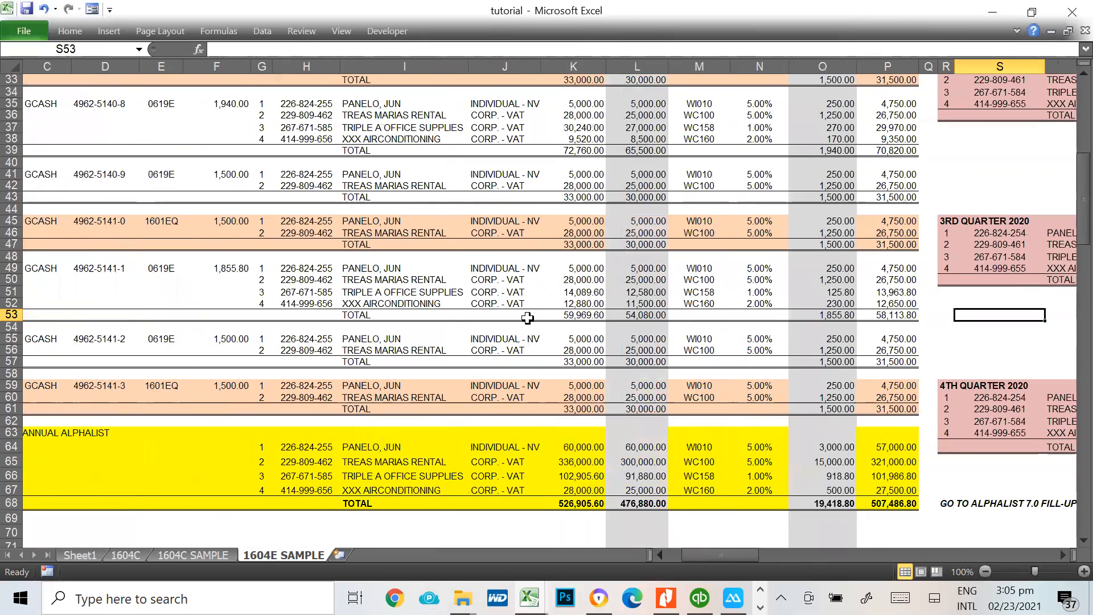
pyautogui.press('Right')
pyautogui.press('Right')
pyautogui.press('Right')
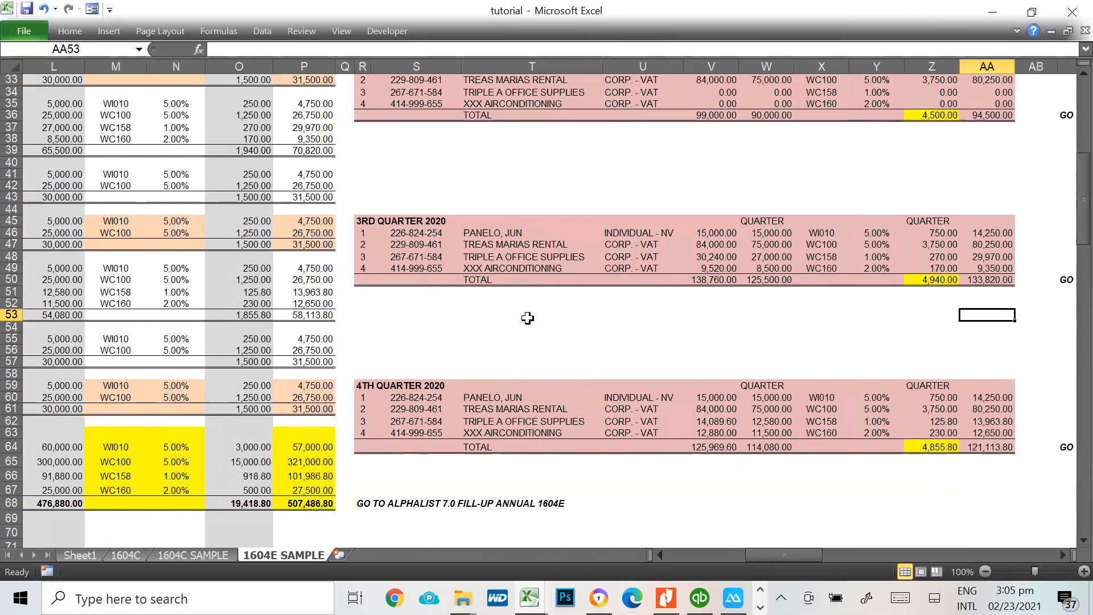
# Examine the 4th quarter 2020 summary in R59:AA64, down to the total withholding tax formula in Z64
pyautogui.click(365, 385)
pyautogui.moveTo(391, 385); pyautogui.dragTo(995, 449)
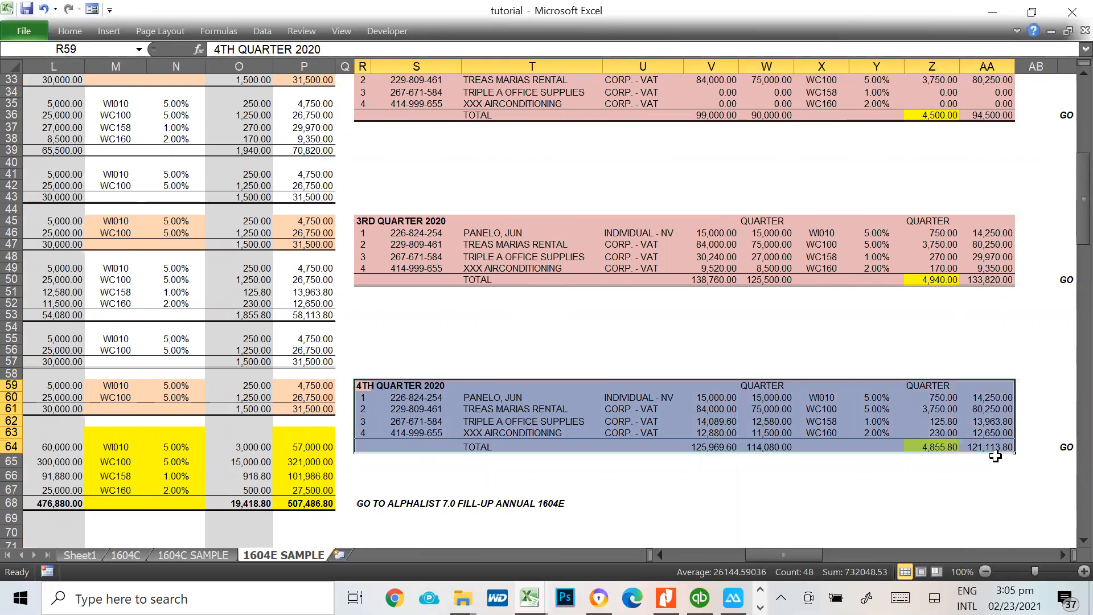
pyautogui.press('Right')
pyautogui.press('Right')
pyautogui.press('Right')
pyautogui.press('Right')
pyautogui.press('Right')
pyautogui.press('Right')
pyautogui.press('Right')
pyautogui.press('Right')
pyautogui.press('Right')
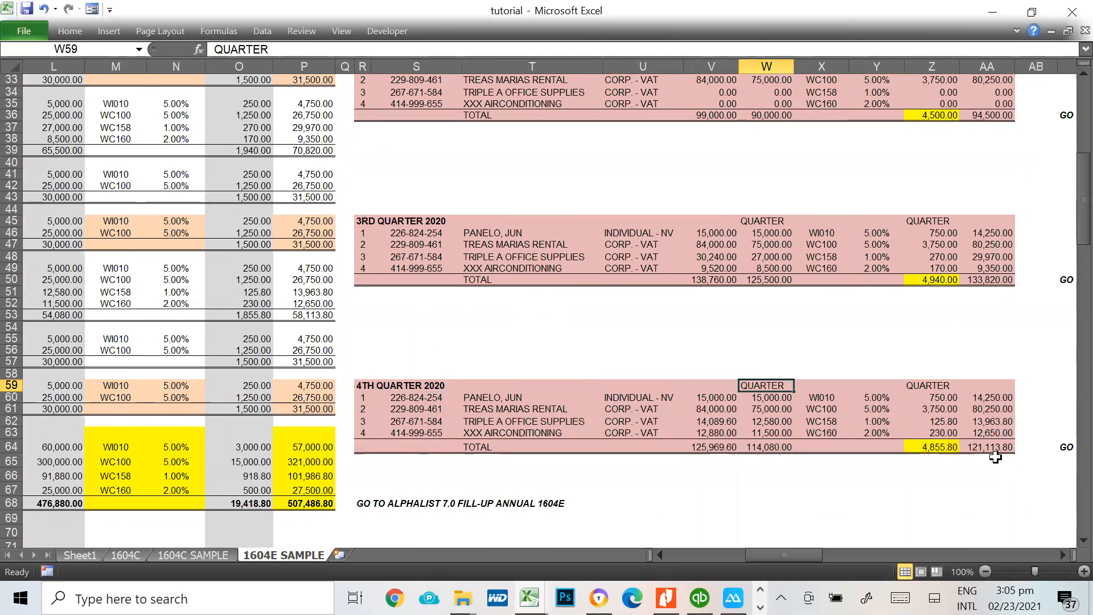
pyautogui.press('Down')
pyautogui.press('Down')
pyautogui.press('Down')
pyautogui.press('Down')
pyautogui.press('Left')
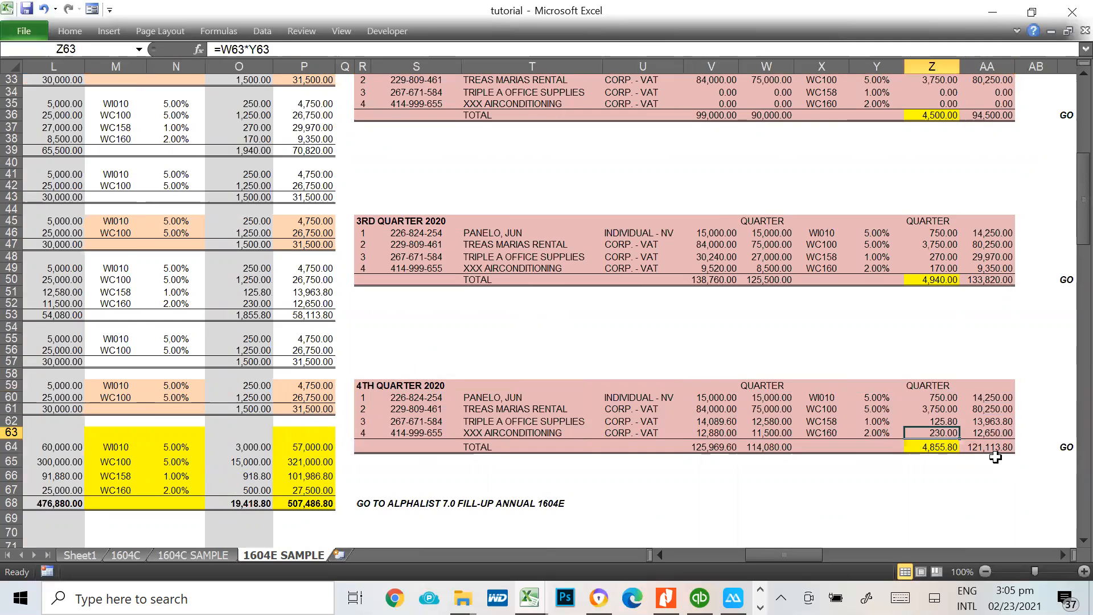
pyautogui.press('Down')
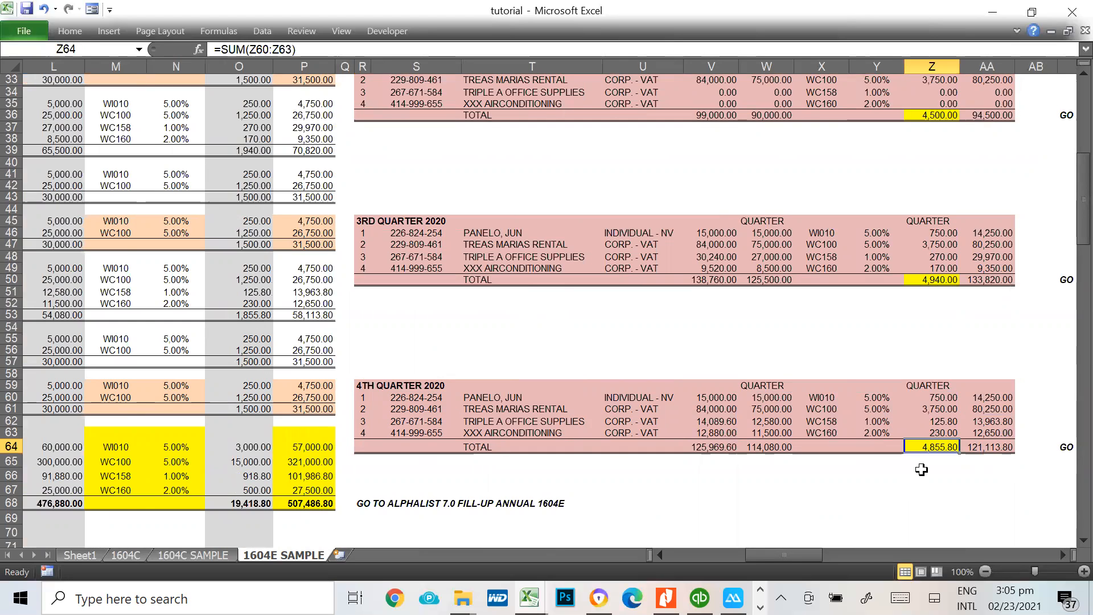
# Review the reminder in AC64 to fill up the QAP in Alphalist 7.0 for the 4th quarter
pyautogui.press('Right')
pyautogui.press('Right')
pyautogui.press('Right')
pyautogui.press('Right')
pyautogui.press('Right')
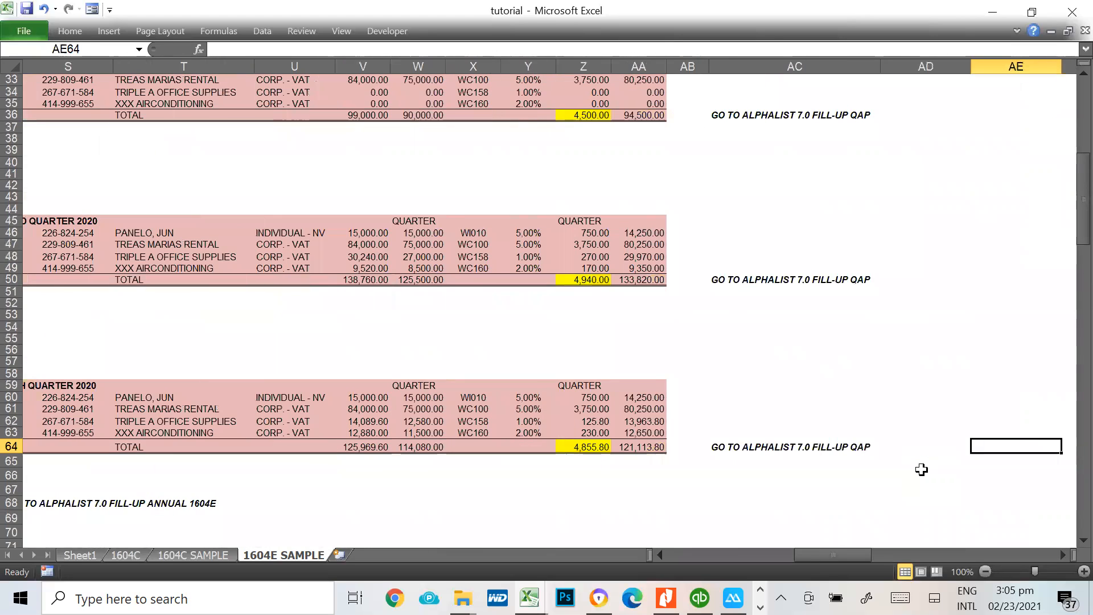
pyautogui.press('Left')
pyautogui.press('Left')
pyautogui.press('Left')
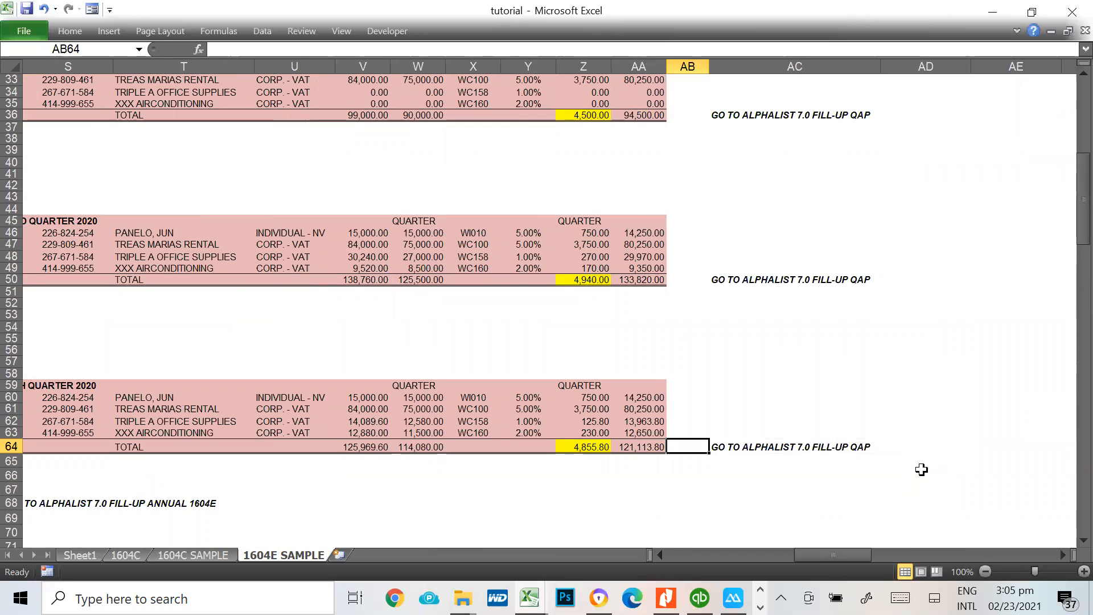
pyautogui.press('Right')
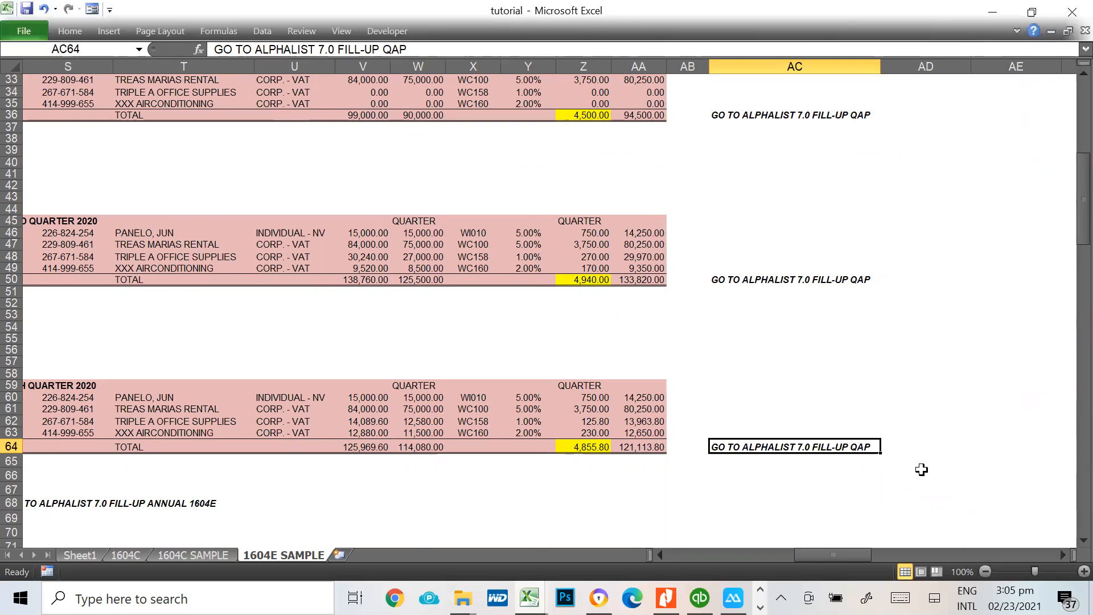
# Check the annual 1604E totals block against the 4th quarter summary row and its Alphalist QAP reminder in AC64
pyautogui.press('Left')
pyautogui.press('Left')
pyautogui.press('Left')
pyautogui.press('Left')
pyautogui.press('Left')
pyautogui.press('Left')
pyautogui.press('Left')
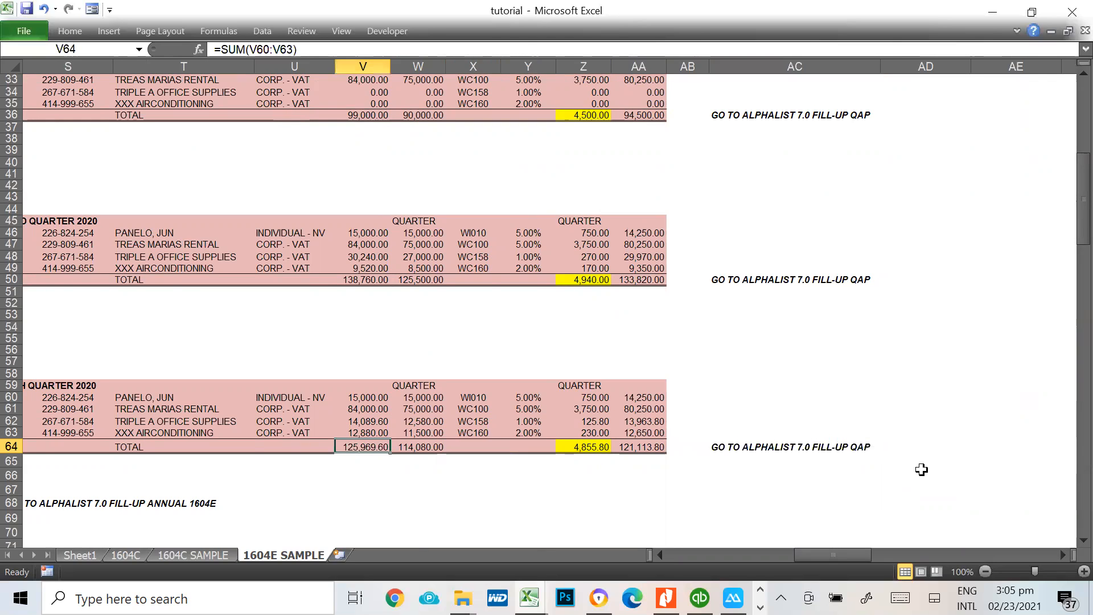
pyautogui.press('Left')
pyautogui.press('Left')
pyautogui.press('Left')
pyautogui.press('Left')
pyautogui.press('Left')
pyautogui.press('Left')
pyautogui.press('Left')
pyautogui.press('Left')
pyautogui.press('Left')
pyautogui.press('Left')
pyautogui.press('Left')
pyautogui.press('Left')
pyautogui.press('Left')
pyautogui.press('Left')
pyautogui.press('Left')
pyautogui.press('Left')
pyautogui.press('Left')
pyautogui.press('Left')
pyautogui.press('Left')
pyautogui.press('Left')
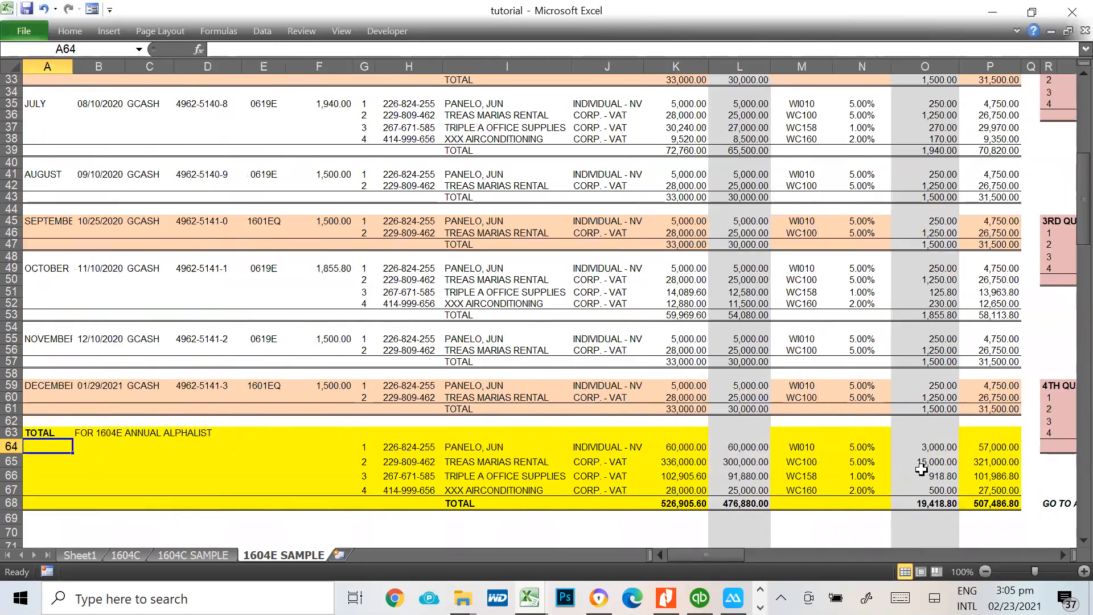
pyautogui.press('Right')
pyautogui.press('Right')
pyautogui.press('Right')
pyautogui.press('Right')
pyautogui.press('Right')
pyautogui.press('Right')
pyautogui.press('Right')
pyautogui.press('Right')
pyautogui.press('Right')
pyautogui.press('Right')
pyautogui.press('Right')
pyautogui.press('Right')
pyautogui.press('Right')
pyautogui.press('Right')
pyautogui.press('Right')
pyautogui.press('Right')
pyautogui.press('Right')
pyautogui.press('Right')
pyautogui.press('Right')
pyautogui.press('Right')
pyautogui.press('Right')
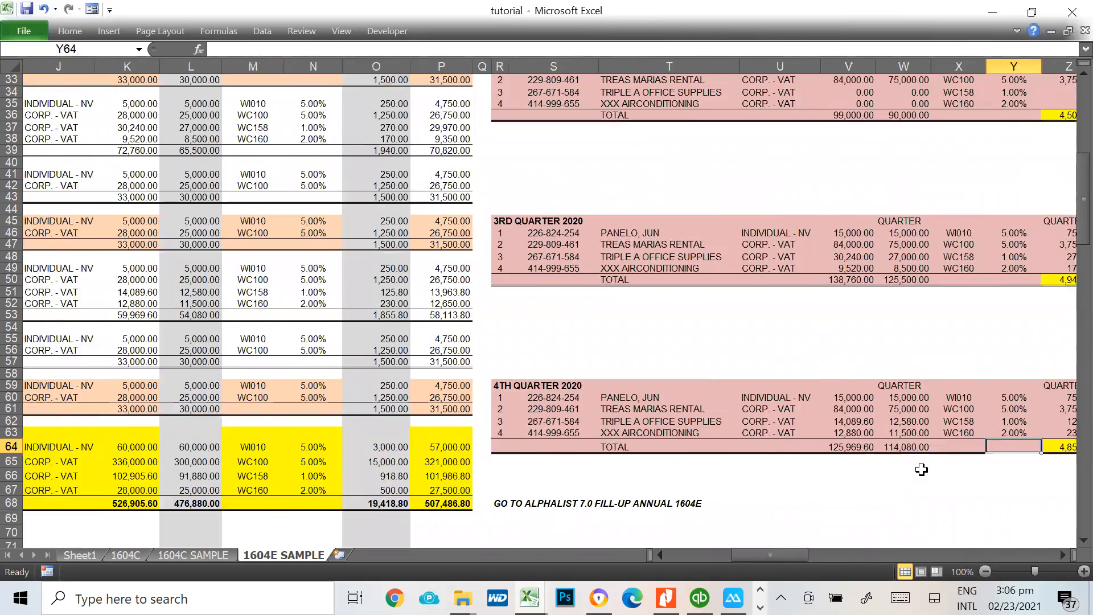
pyautogui.press('Right')
pyautogui.press('Right')
pyautogui.press('Right')
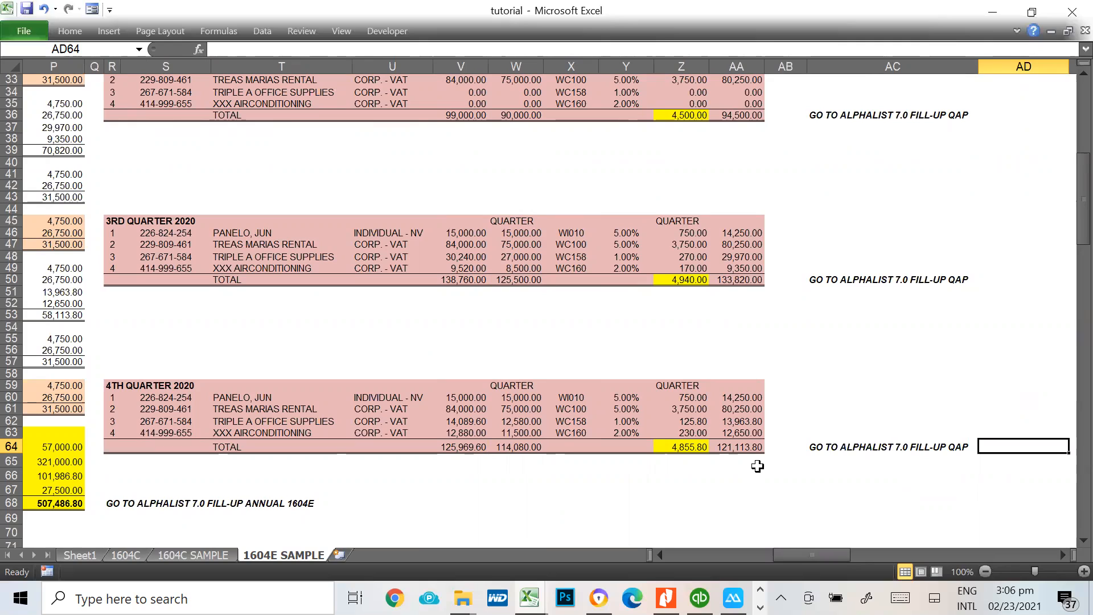
pyautogui.click(852, 446)
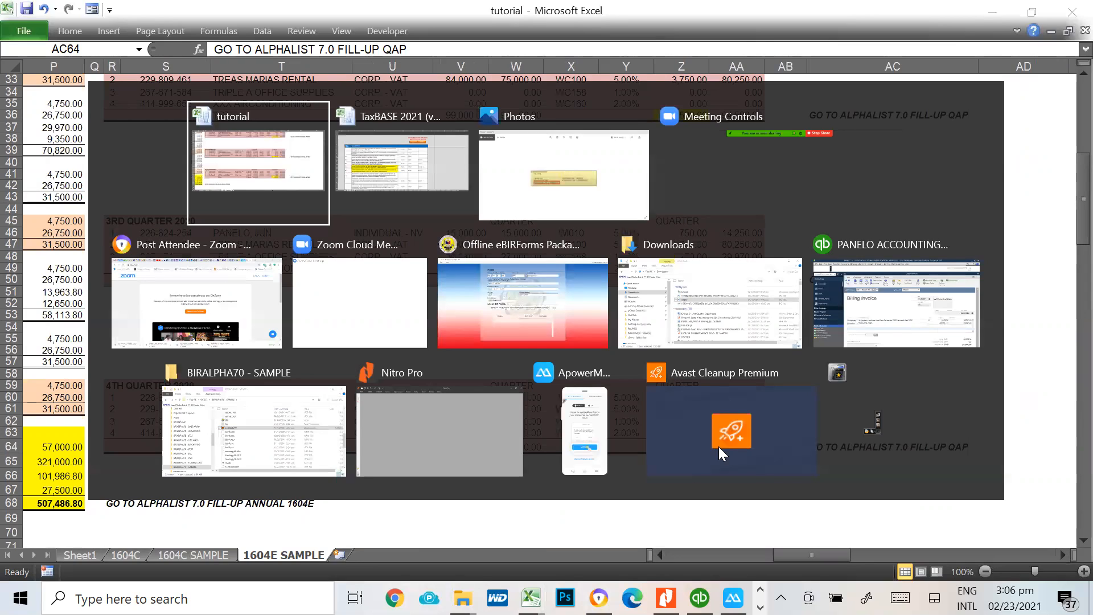
# Switch to the Downloads window in File Explorer and open the OS (C:) drive
pyautogui.hotkey('alt', 'Tab')
pyautogui.hotkey('alt', 'Tab')
pyautogui.hotkey('alt', 'Tab')
pyautogui.hotkey('alt', 'Tab')
pyautogui.hotkey('alt', 'Tab')
pyautogui.hotkey('alt', 'Tab')
pyautogui.hotkey('alt', 'Tab')
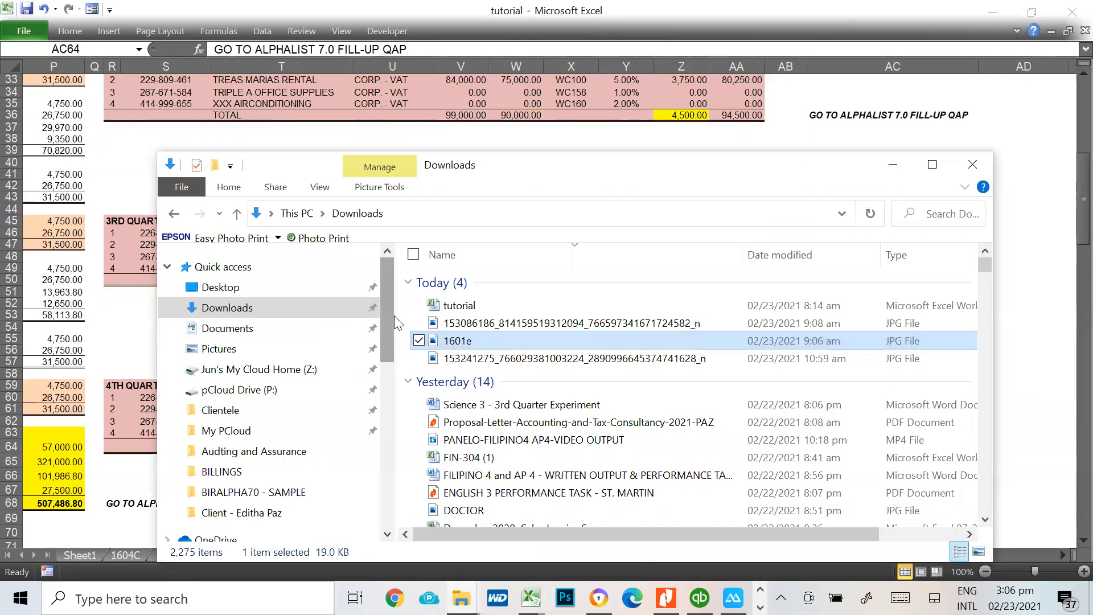
pyautogui.moveTo(384, 310); pyautogui.dragTo(399, 291)
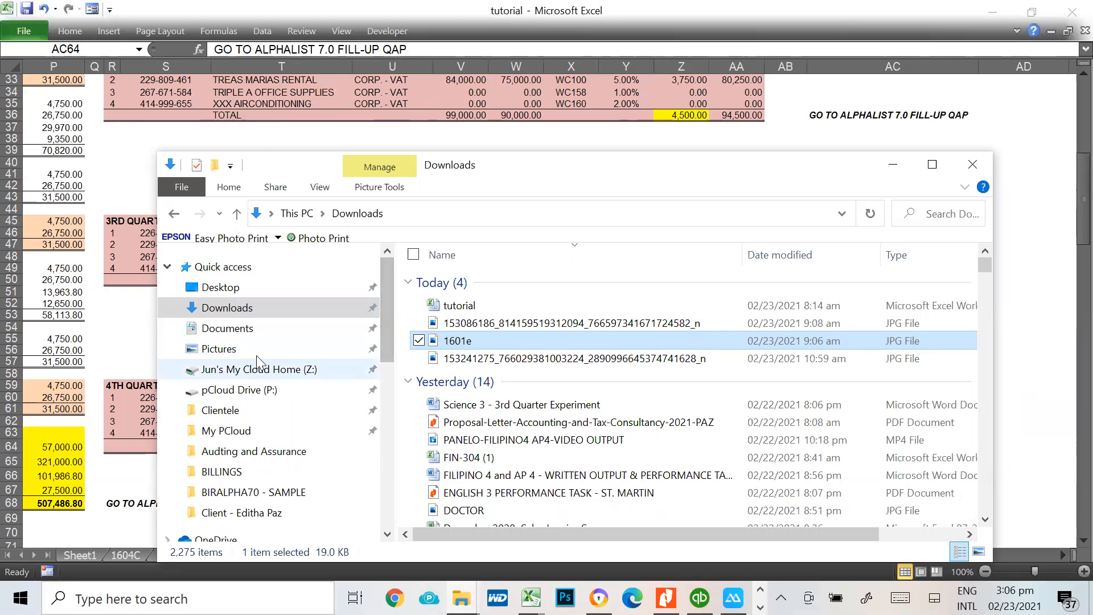
pyautogui.moveTo(384, 324); pyautogui.dragTo(386, 476)
pyautogui.click(198, 335)
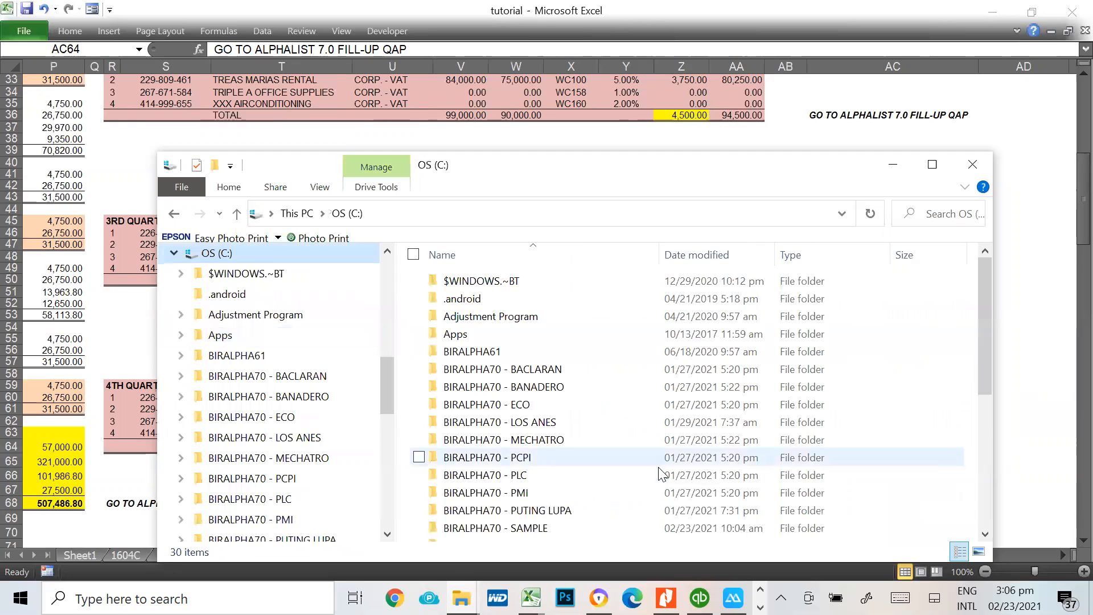
# Find the BIRALPHA70 - SAMPLE folder among the alphalist folders on OS (C:) and open it
pyautogui.scroll(-1, 690, 448)
pyautogui.scroll(1, 643, 416)
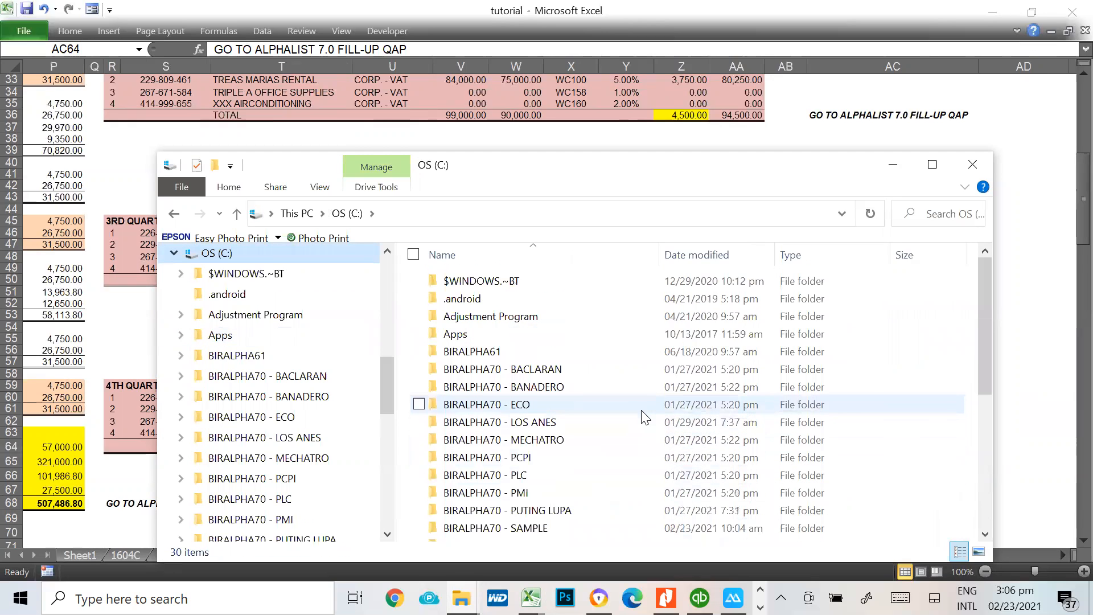
pyautogui.scroll(-3, 598, 422)
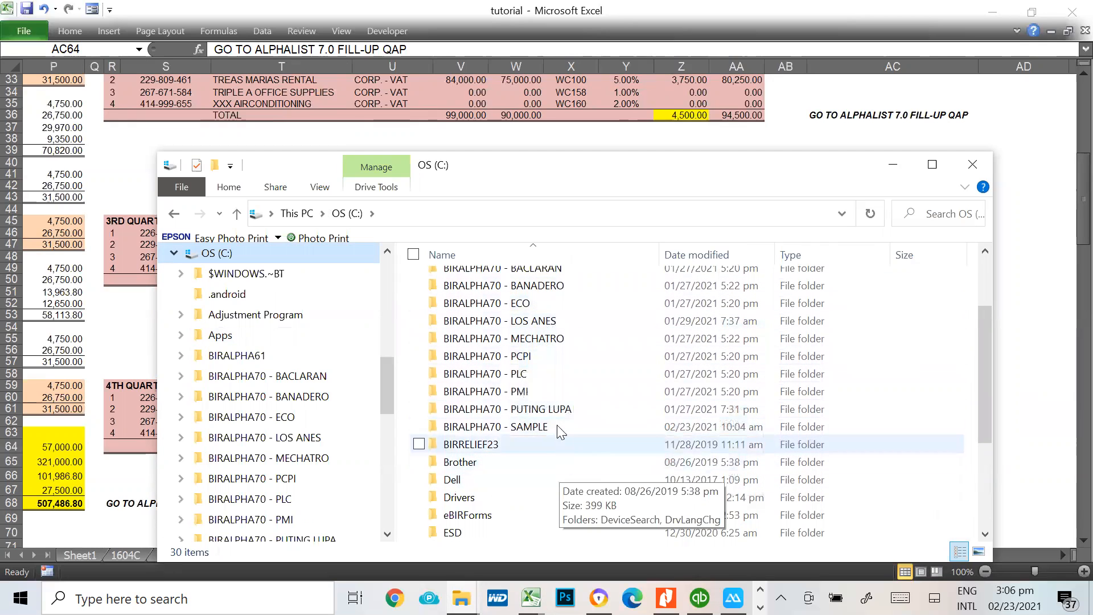
pyautogui.scroll(1, 492, 374)
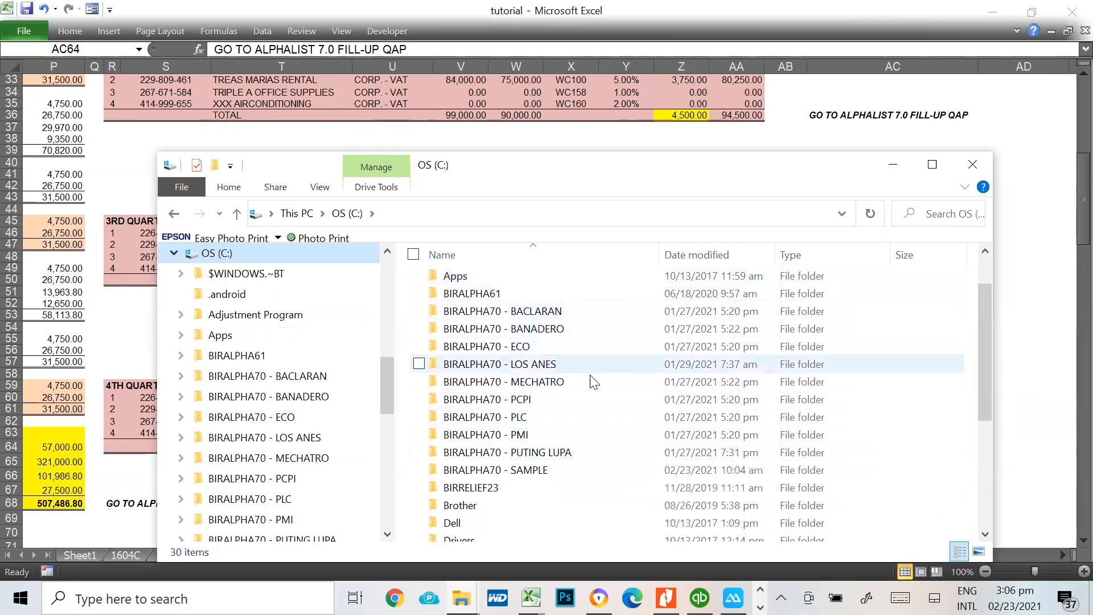
pyautogui.scroll(-1, 618, 293)
pyautogui.scroll(-1, 619, 293)
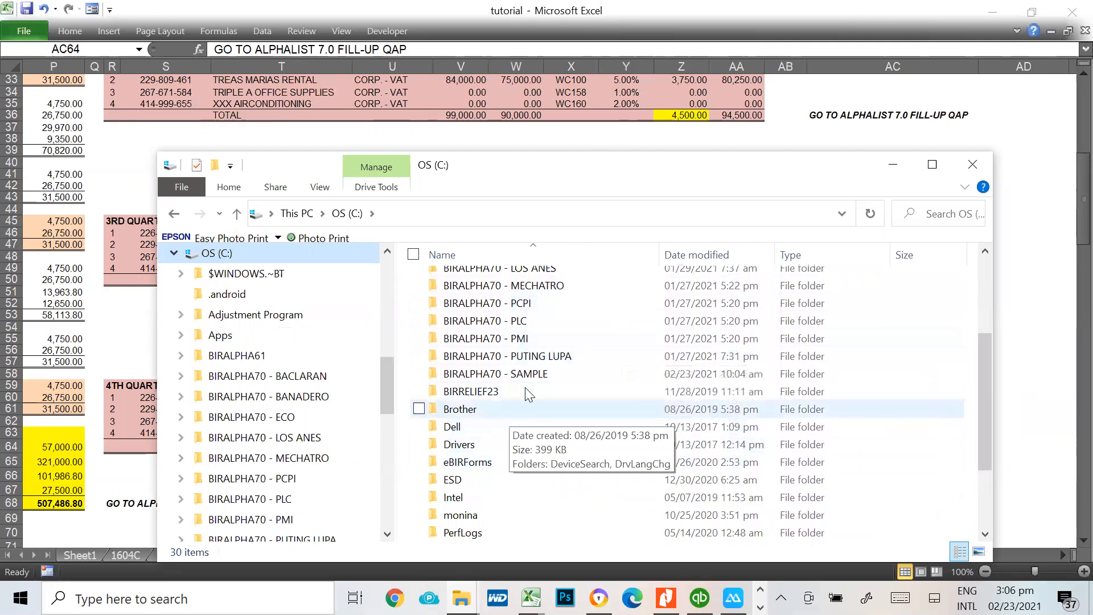
pyautogui.doubleClick(538, 376)
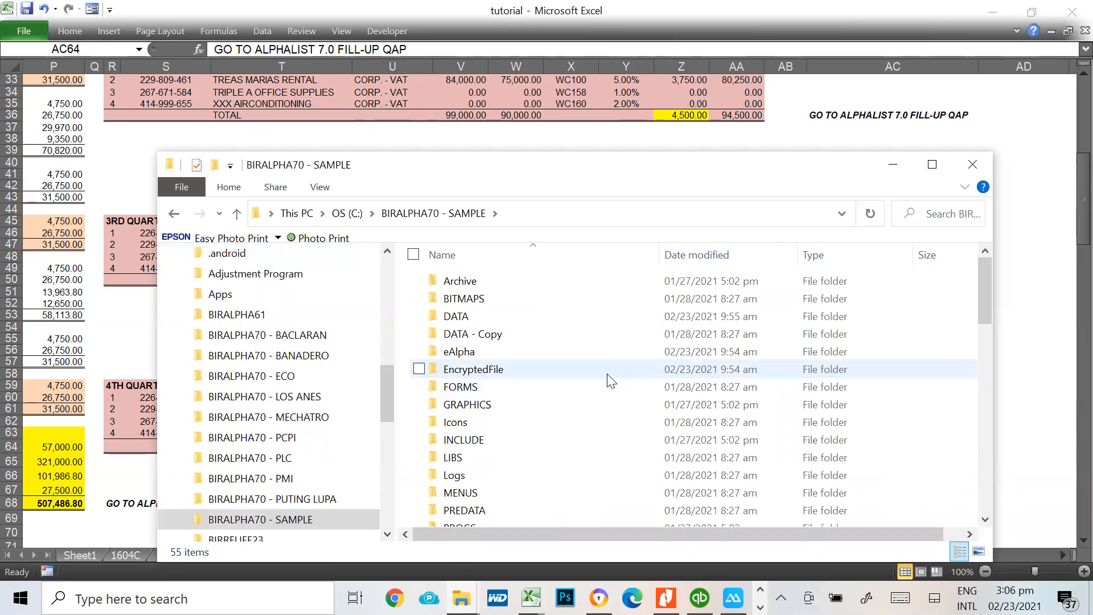
# Look through the BIRALPHA70 - SAMPLE folder for the bir1604v70 application and launch it
pyautogui.scroll(-3, 608, 378)
pyautogui.scroll(-4, 610, 379)
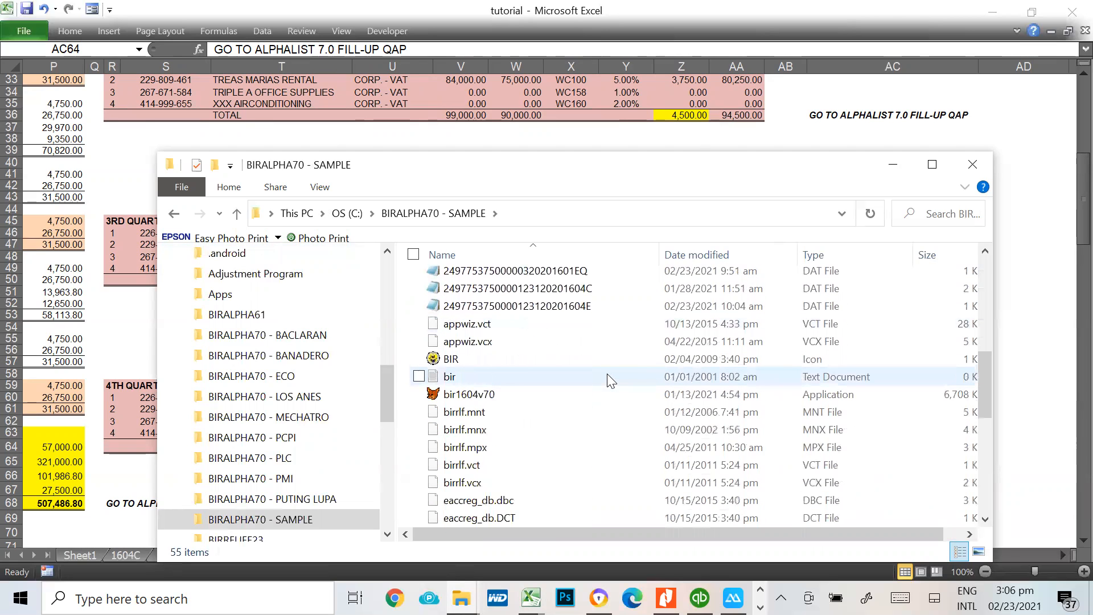
pyautogui.moveTo(487, 400)
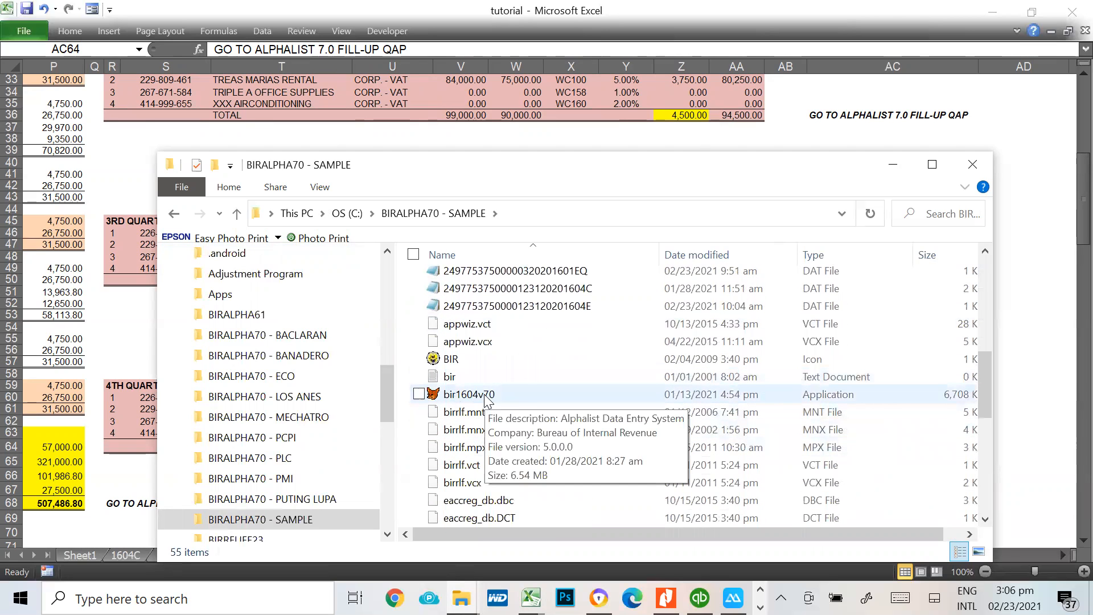
pyautogui.scroll(-1, 487, 401)
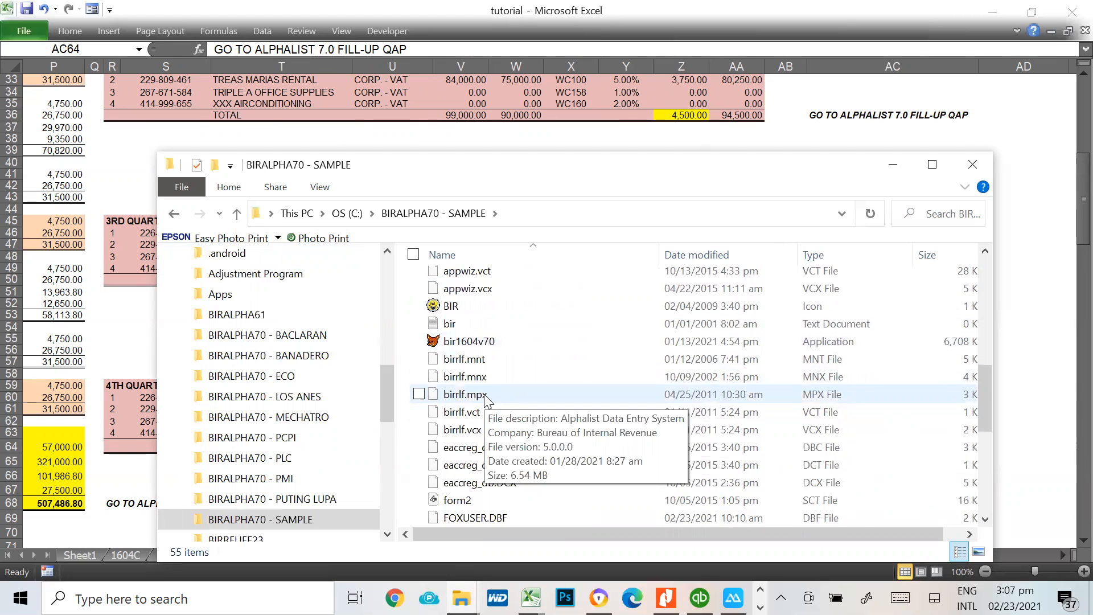
pyautogui.scroll(-3, 487, 400)
pyautogui.scroll(-2, 487, 400)
pyautogui.scroll(4, 633, 389)
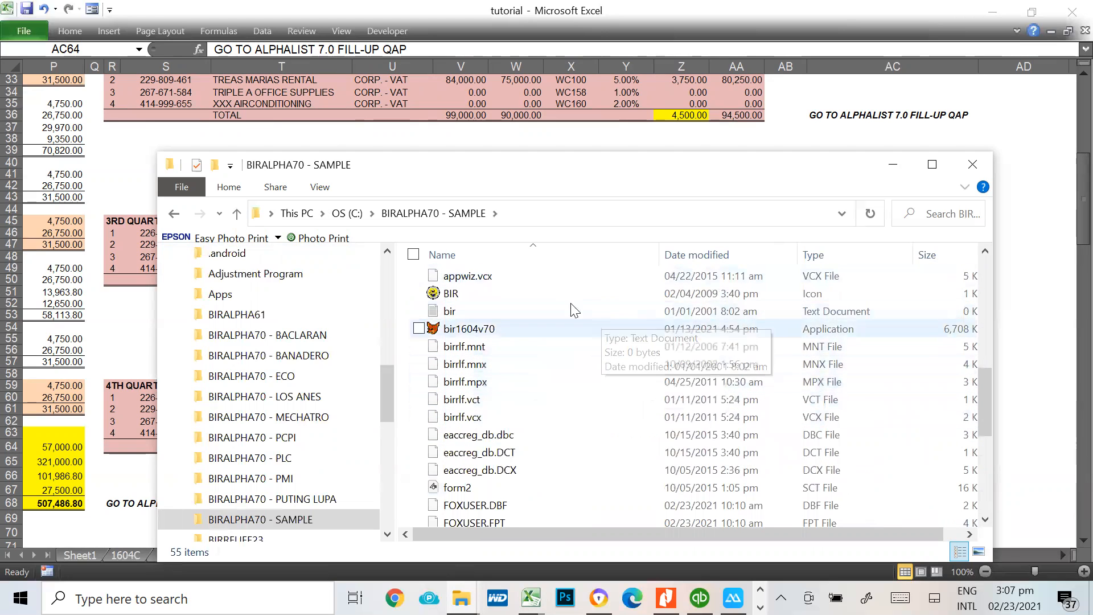
pyautogui.scroll(-2, 564, 347)
pyautogui.scroll(-2, 564, 349)
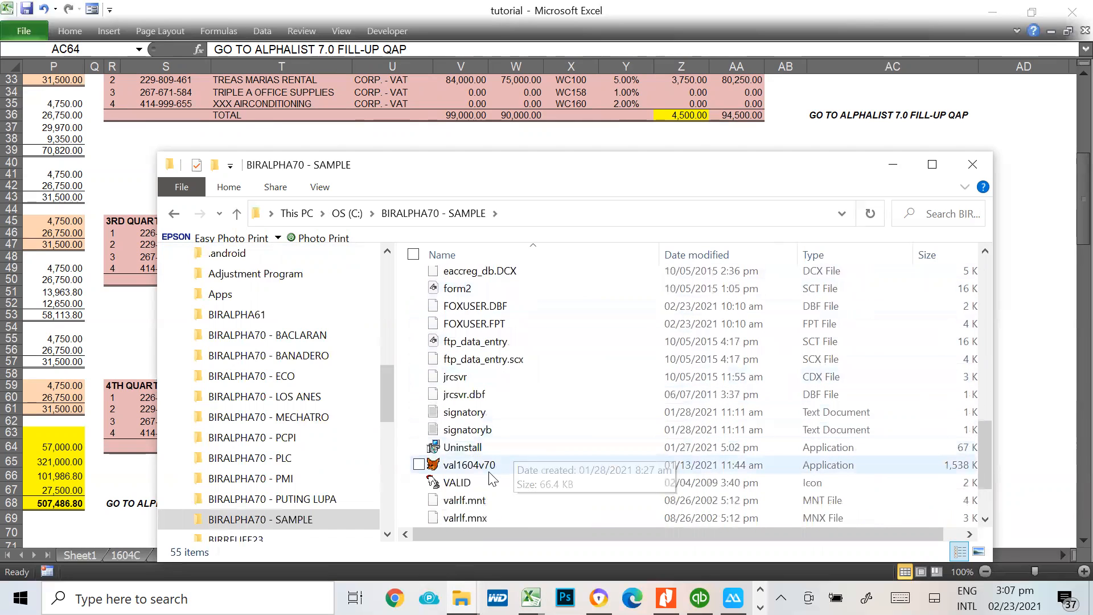
pyautogui.scroll(5, 493, 476)
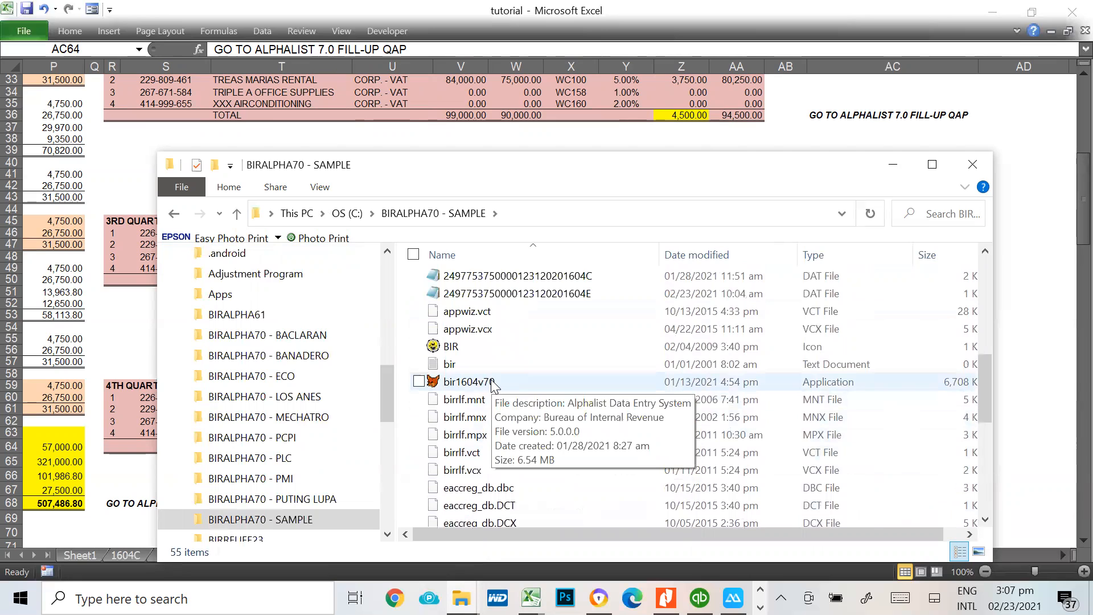
pyautogui.scroll(2, 493, 388)
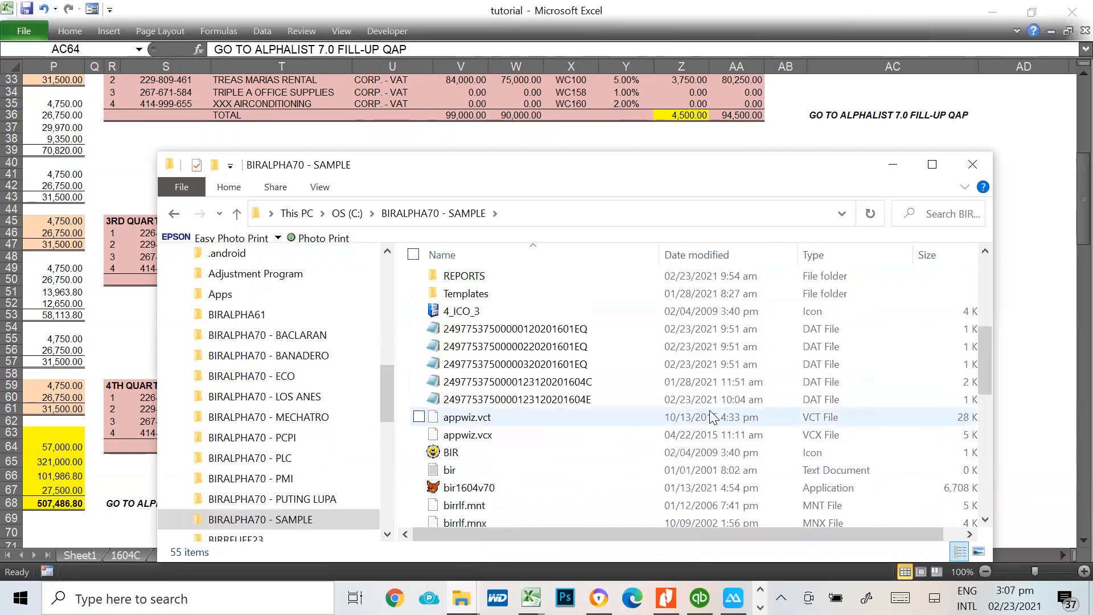
pyautogui.scroll(-1, 566, 439)
pyautogui.doubleClick(481, 449)
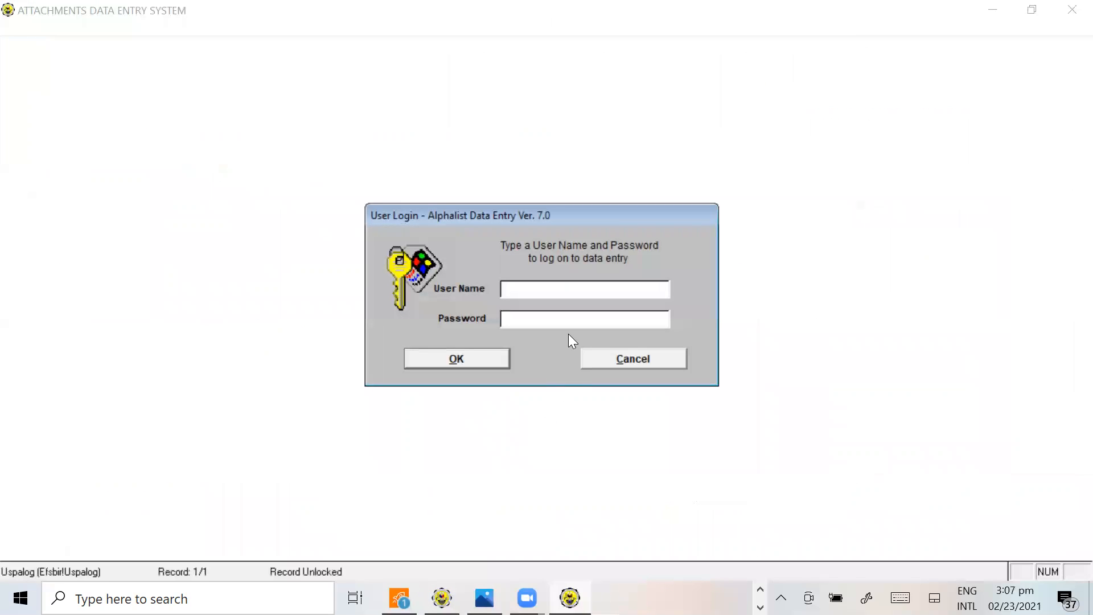
# Log in to Alphalist Data Entry with the user name and account password, and open the 1601E form under QAP
pyautogui.write('admin')
pyautogui.press('Tab')
pyautogui.write('admin')
pyautogui.press('Return')
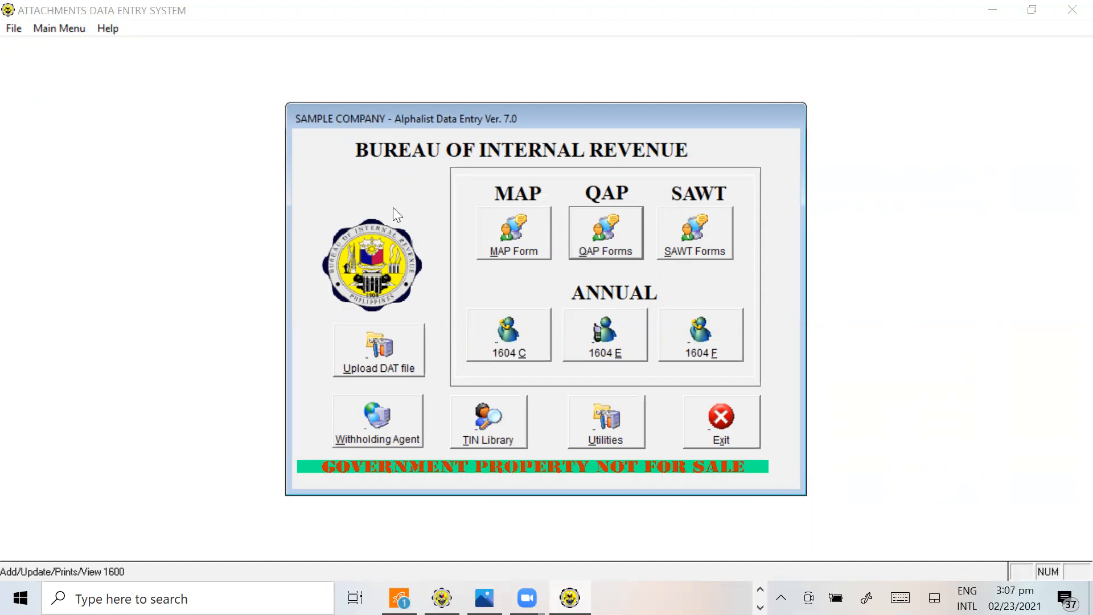
pyautogui.click(588, 255)
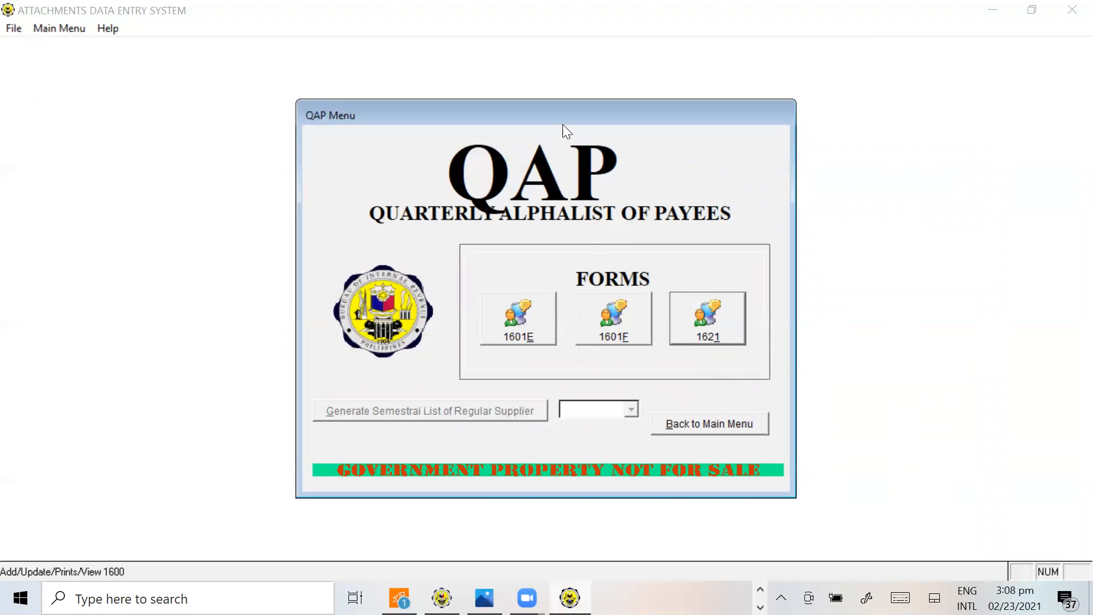
pyautogui.click(535, 336)
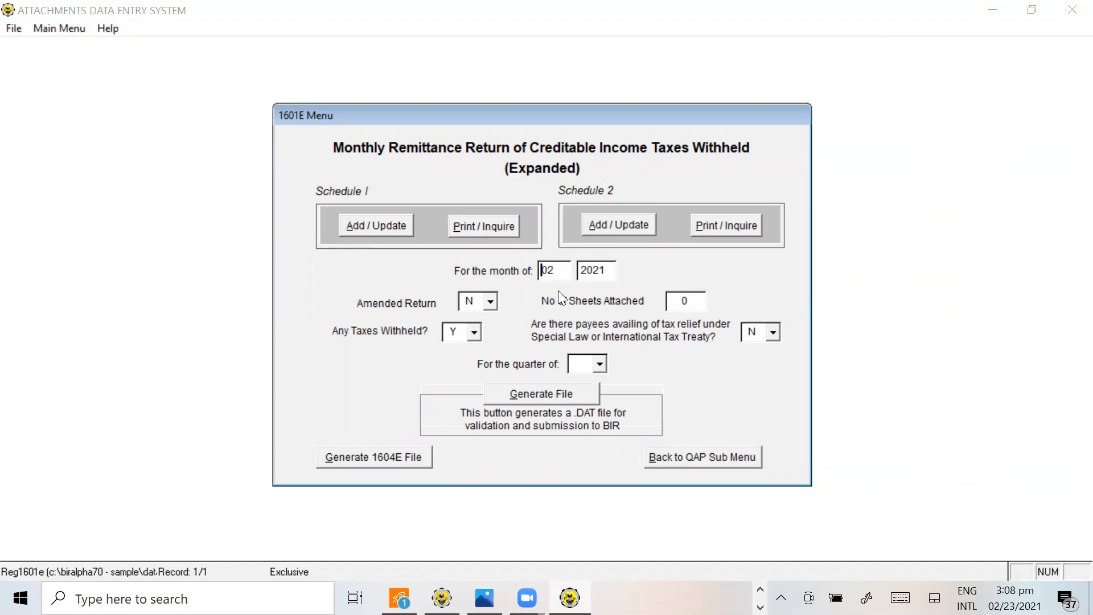
# Switch to the tutorial workbook, review the monthly entries from June to December on 1604E SAMPLE, and return to the Alphalist 1601E menu
pyautogui.hotkey('alt', 'Tab')
pyautogui.press('Tab')
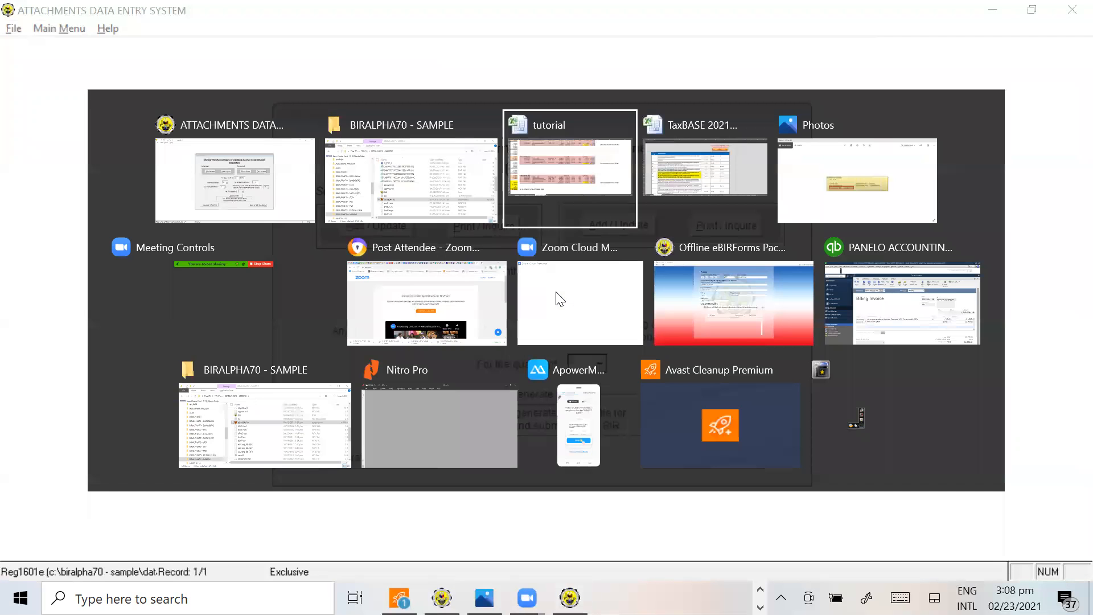
pyautogui.scroll(7, 794, 340)
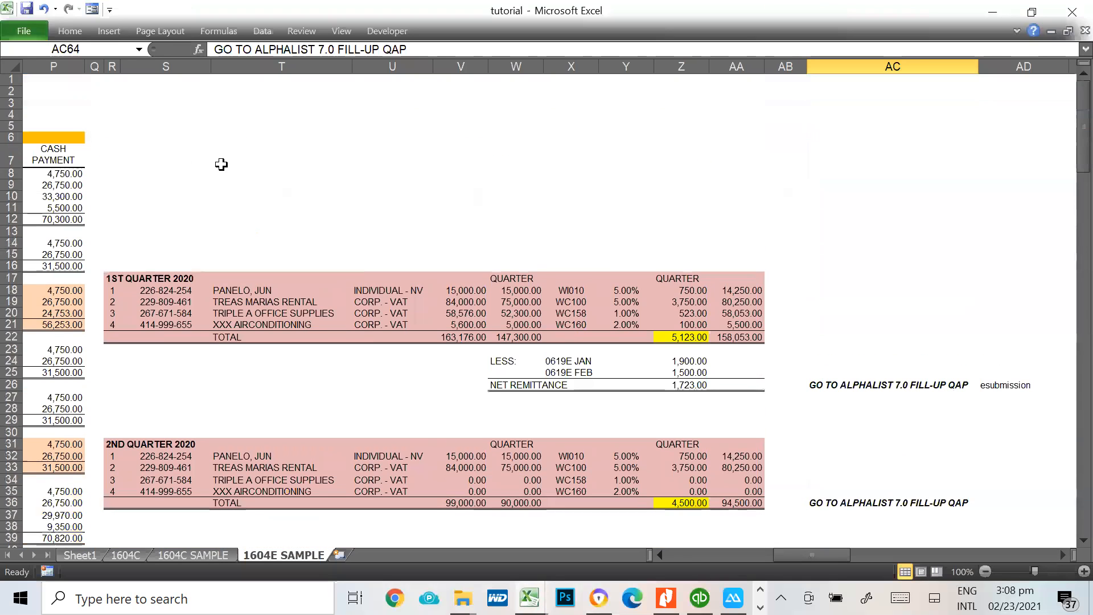
pyautogui.click(221, 165)
pyautogui.press('Left')
pyautogui.press('Left')
pyautogui.press('Left')
pyautogui.press('Left')
pyautogui.press('Left')
pyautogui.press('Left')
pyautogui.press('Left')
pyautogui.press('Left')
pyautogui.press('Left')
pyautogui.press('Left')
pyautogui.press('Left')
pyautogui.press('Left')
pyautogui.press('Left')
pyautogui.press('Left')
pyautogui.press('Left')
pyautogui.press('Left')
pyautogui.press('Left')
pyautogui.press('Left')
pyautogui.press('Left')
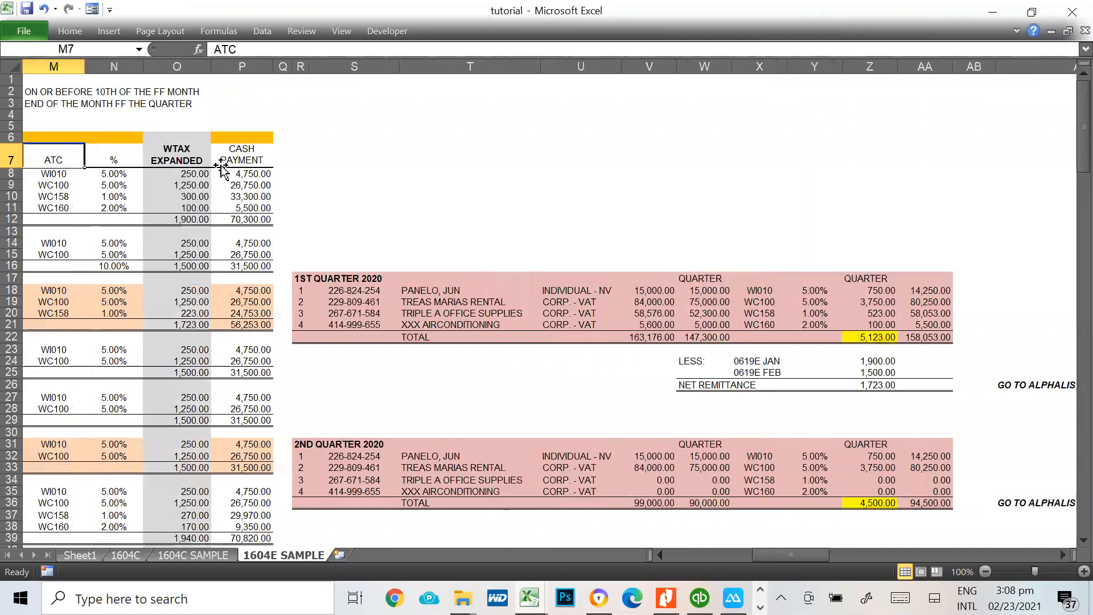
pyautogui.scroll(-7, 165, 228)
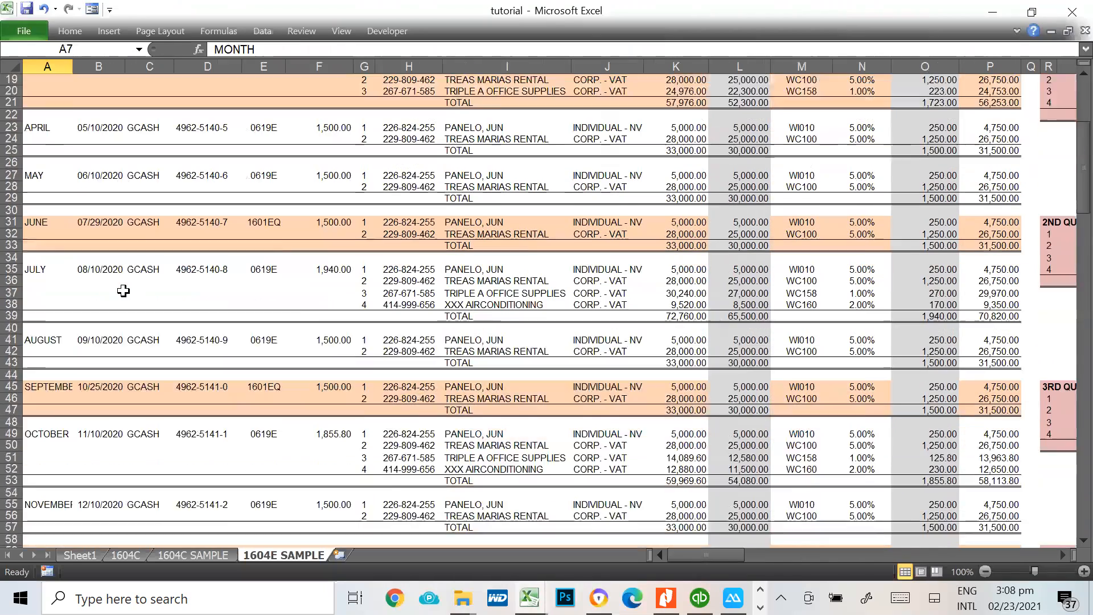
pyautogui.scroll(-2, 168, 482)
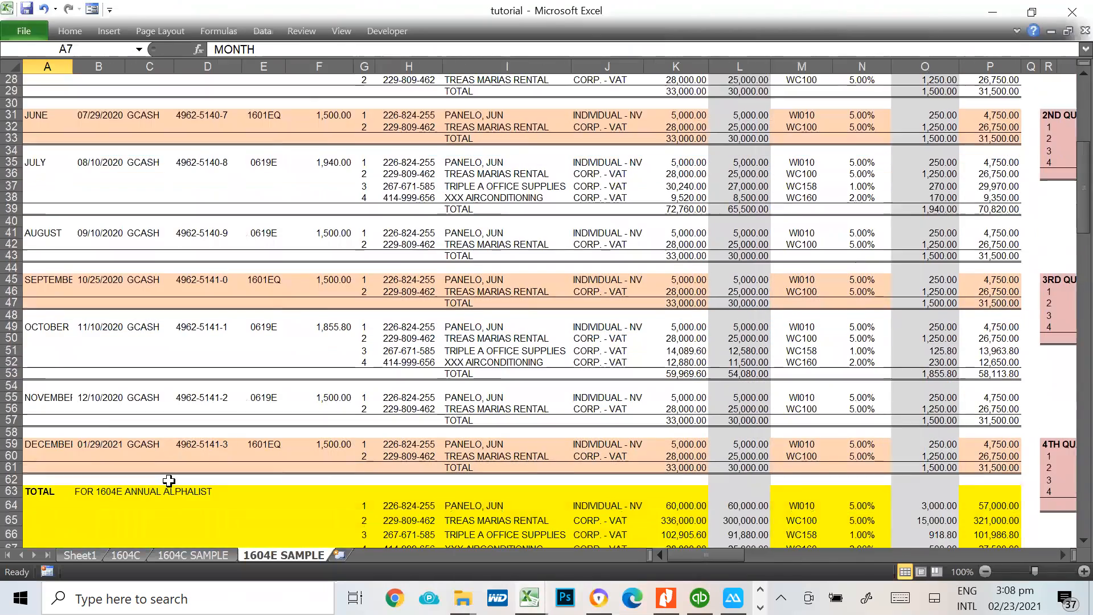
pyautogui.click(50, 282)
pyautogui.hotkey('alt', 'Tab')
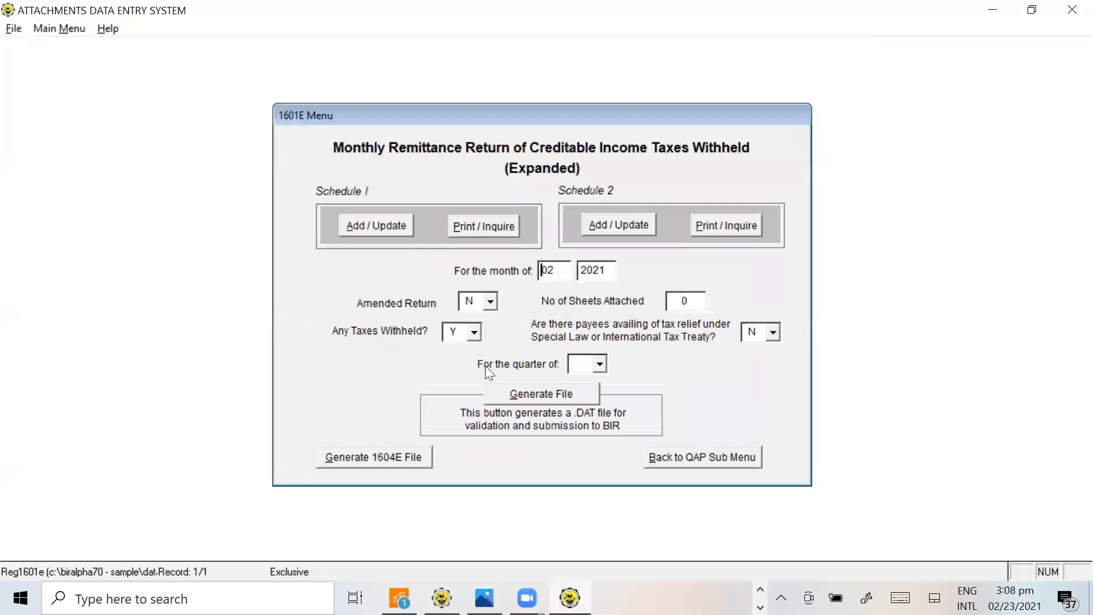
pyautogui.click(600, 364)
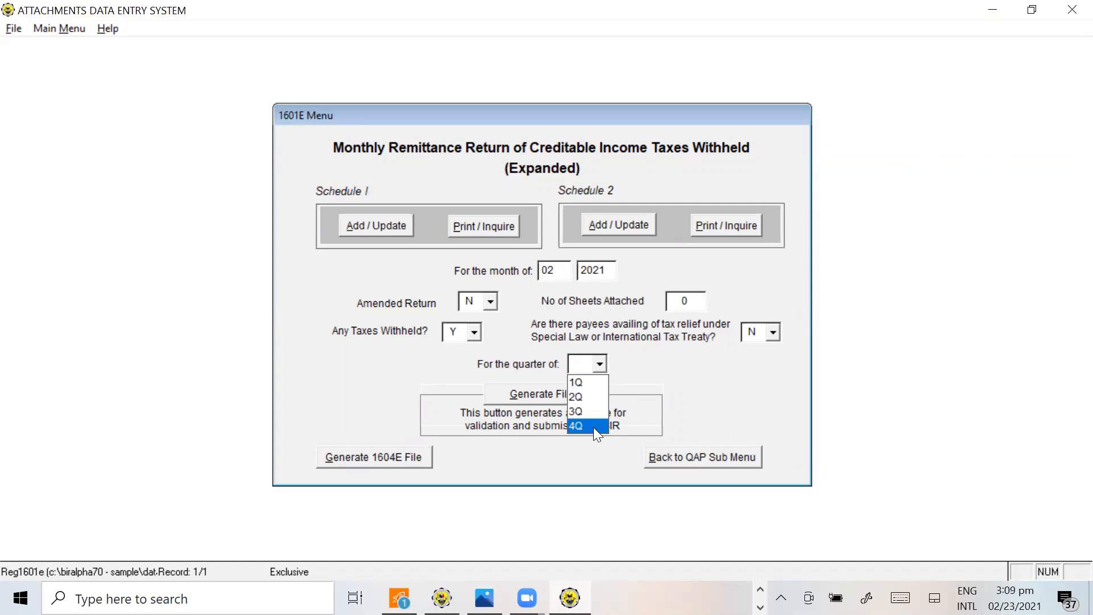
pyautogui.click(786, 367)
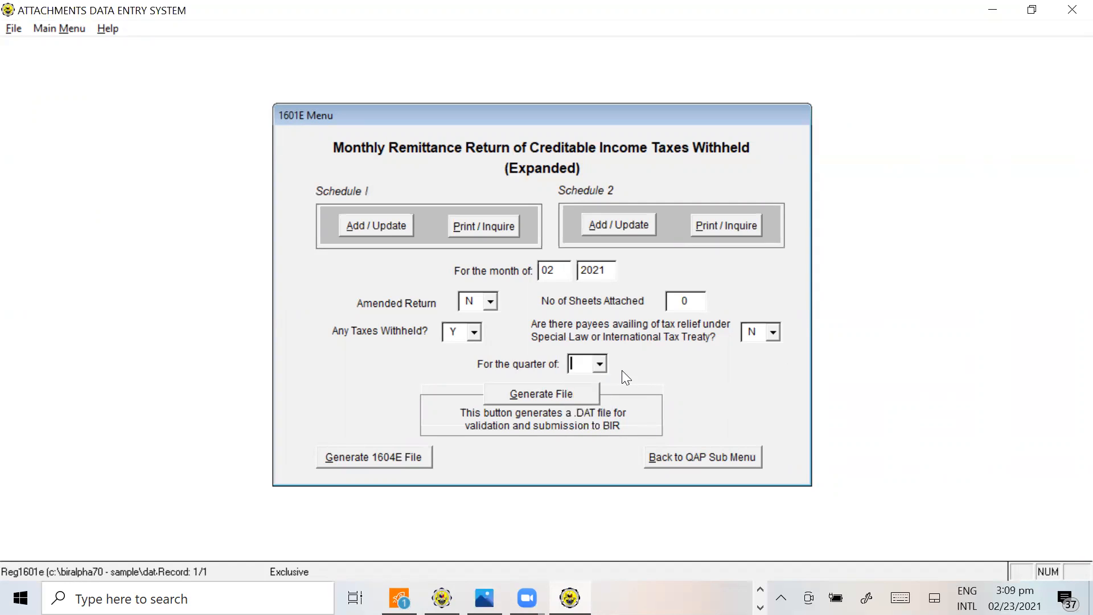
pyautogui.click(600, 365)
pyautogui.click(600, 364)
# Set the 1601E return period to month 10 and year 2020
pyautogui.click(556, 270)
pyautogui.moveTo(559, 268); pyautogui.dragTo(519, 267)
pyautogui.write('10')
pyautogui.moveTo(608, 269); pyautogui.dragTo(544, 270)
pyautogui.write('2020')
# Set the quarter to 4Q and open the Schedule I data entry for adding or updating October 2020 records
pyautogui.click(600, 366)
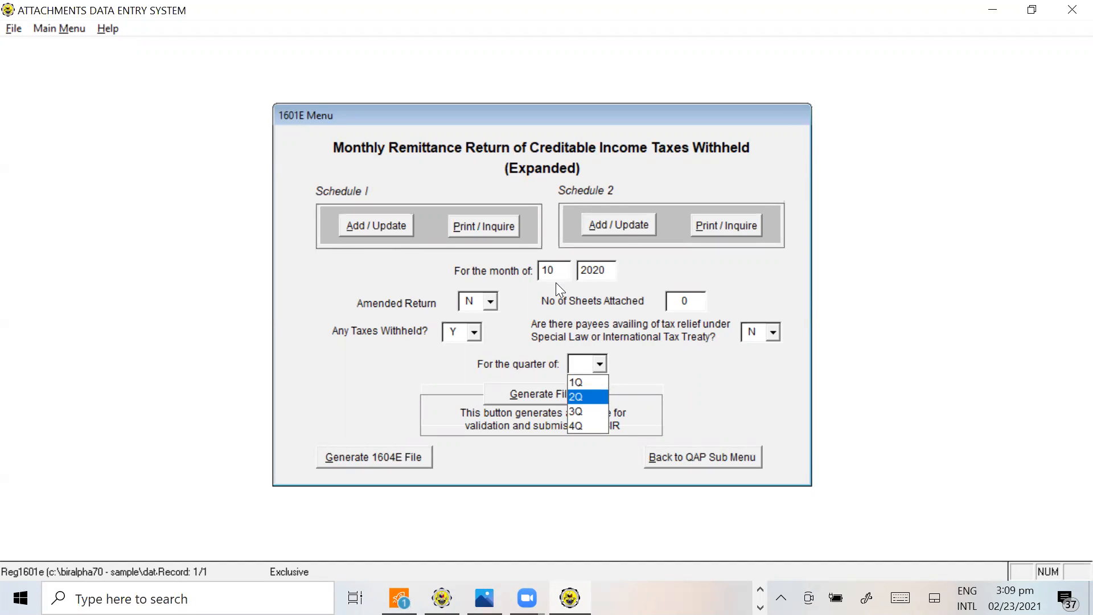
pyautogui.click(598, 365)
pyautogui.click(600, 365)
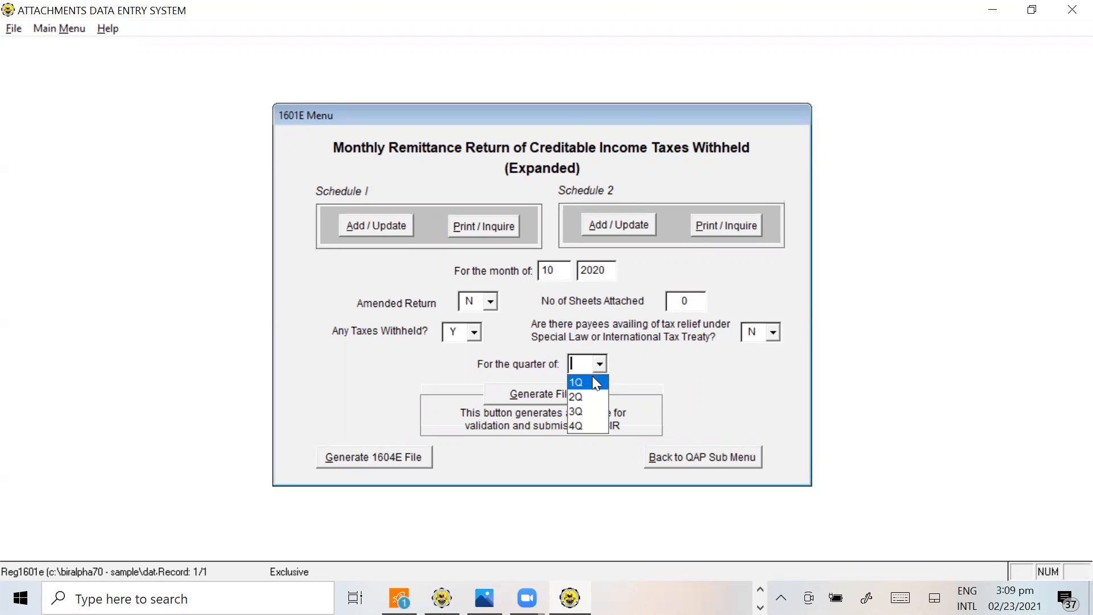
pyautogui.click(576, 426)
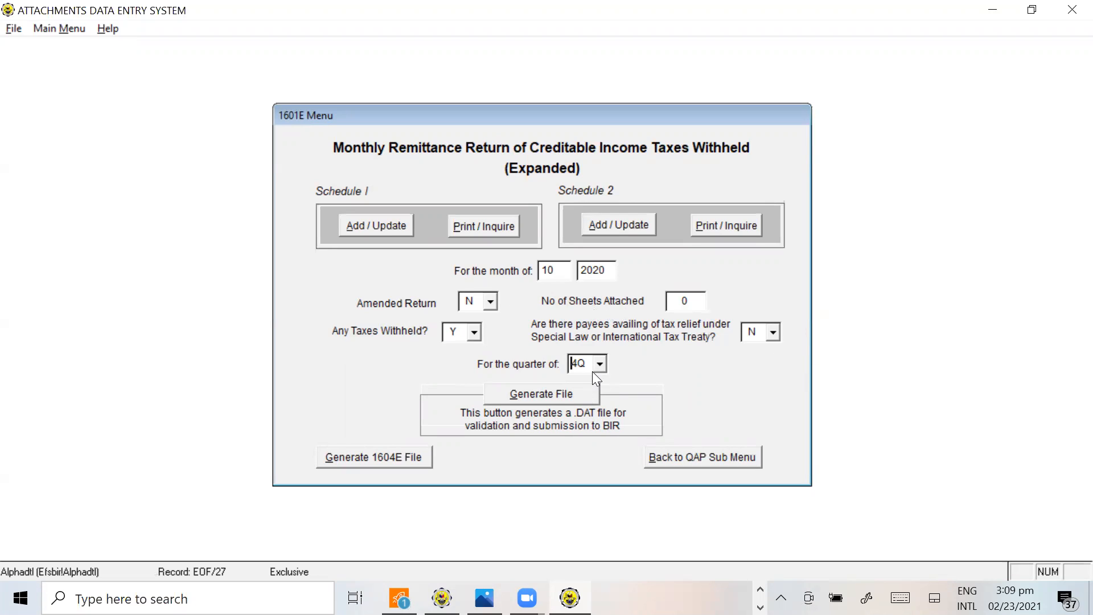
pyautogui.click(375, 228)
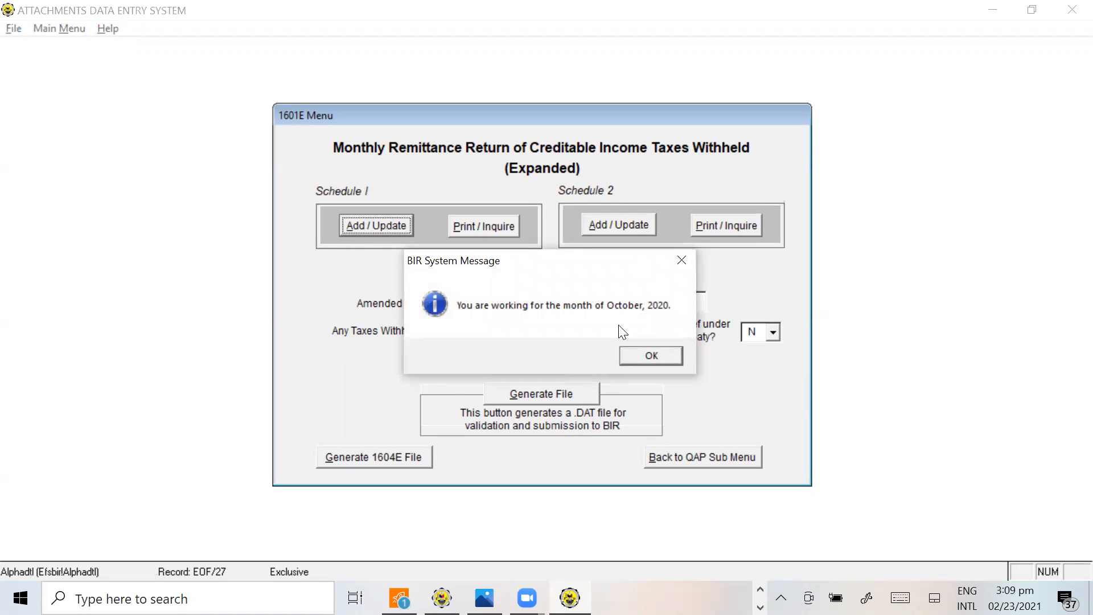
pyautogui.click(654, 358)
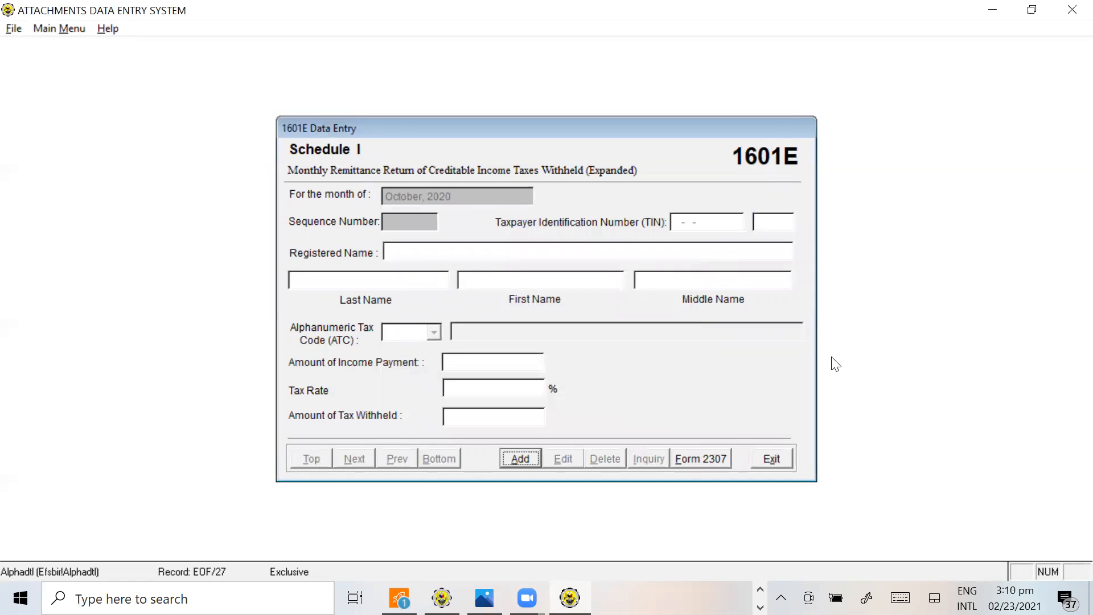
# Check the October payees and the first payee's TIN in rows 49 to 52 of the tutorial workbook, and return to Alphalist
pyautogui.hotkey('alt', 'Tab')
pyautogui.click(621, 385)
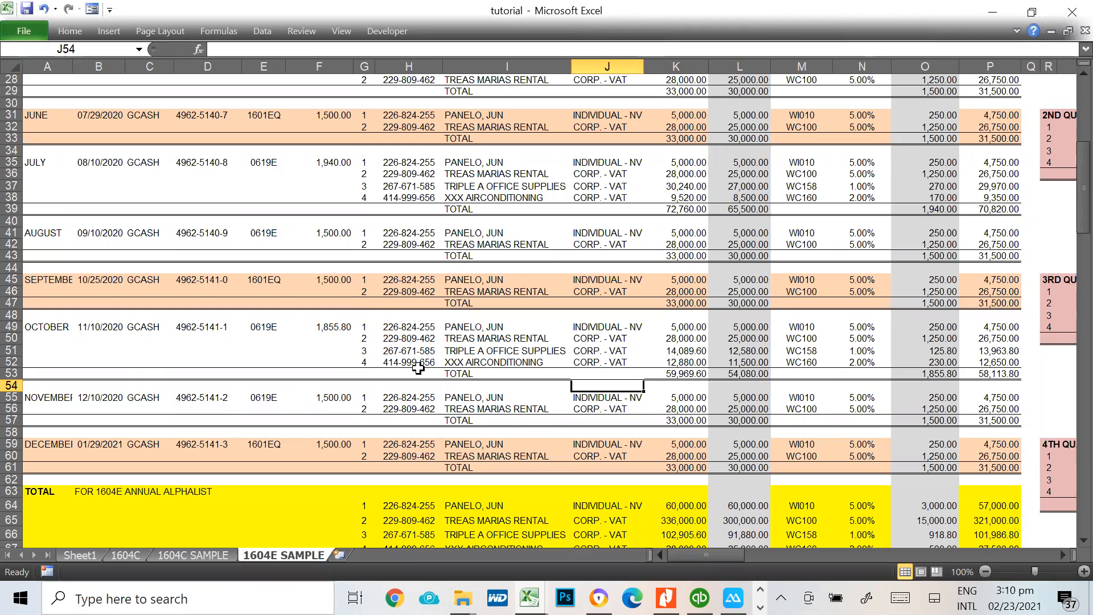
pyautogui.moveTo(475, 328); pyautogui.dragTo(468, 366)
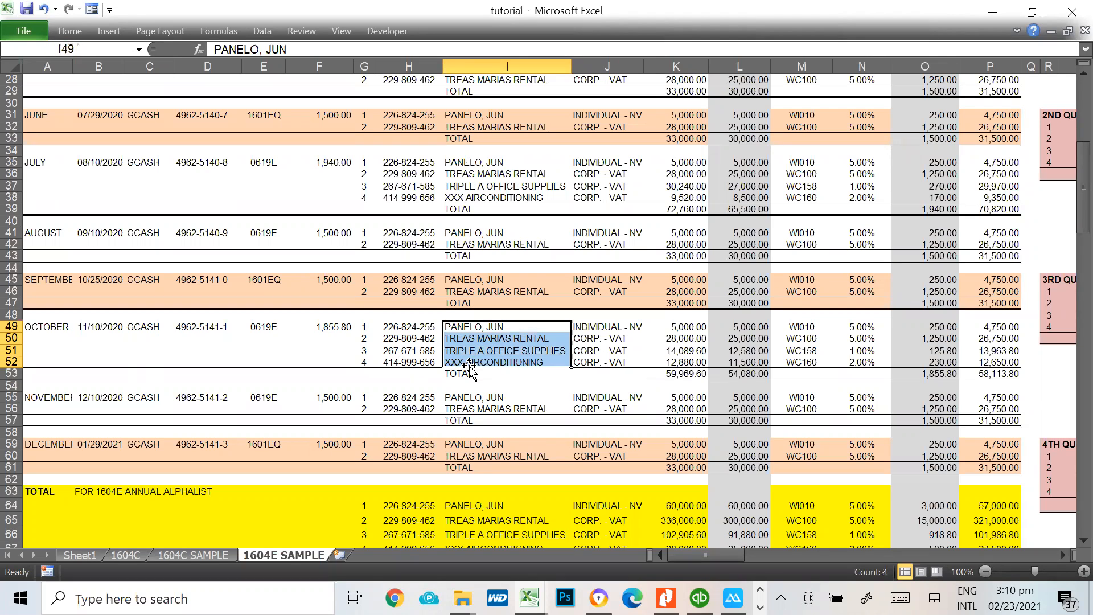
pyautogui.click(399, 329)
pyautogui.hotkey('alt', 'Tab')
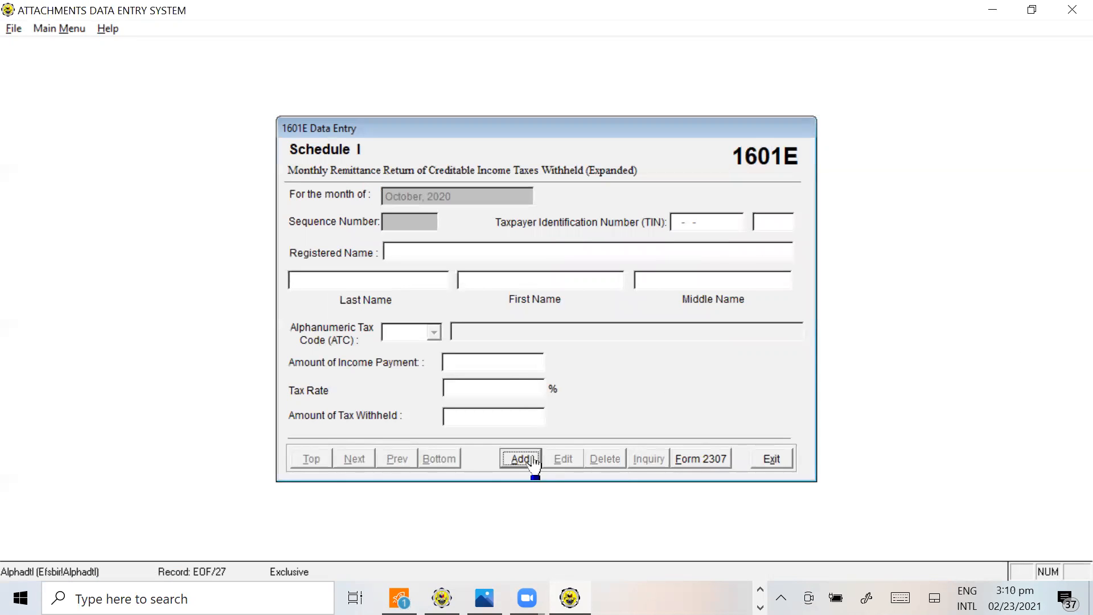
# Add a new Schedule I record and enter the first October payee's TIN from H49 of the tutorial workbook
pyautogui.click(520, 459)
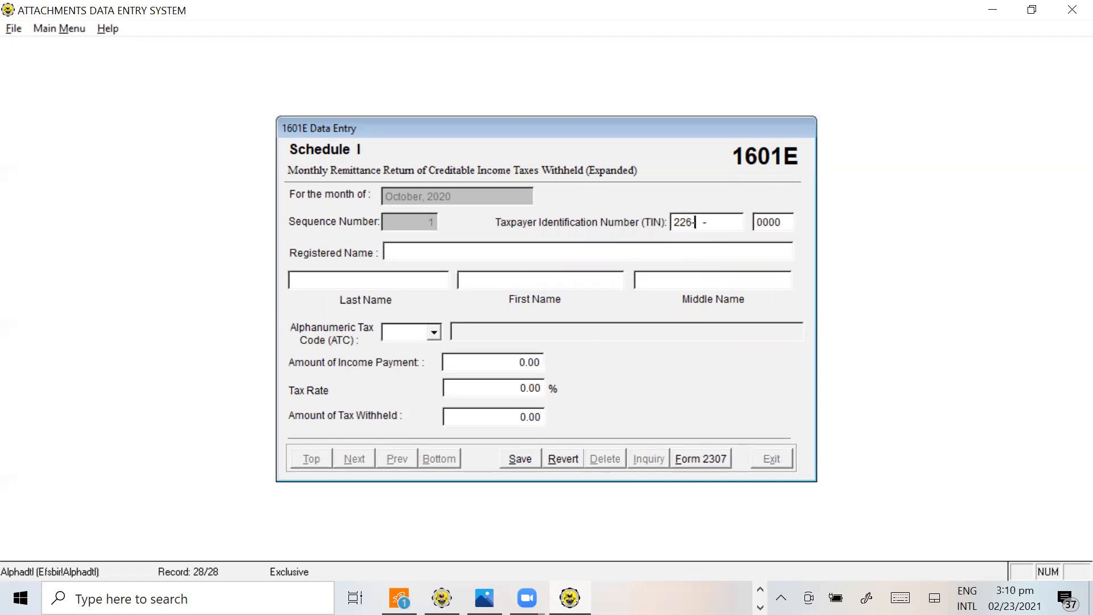
pyautogui.hotkey('alt', 'Tab')
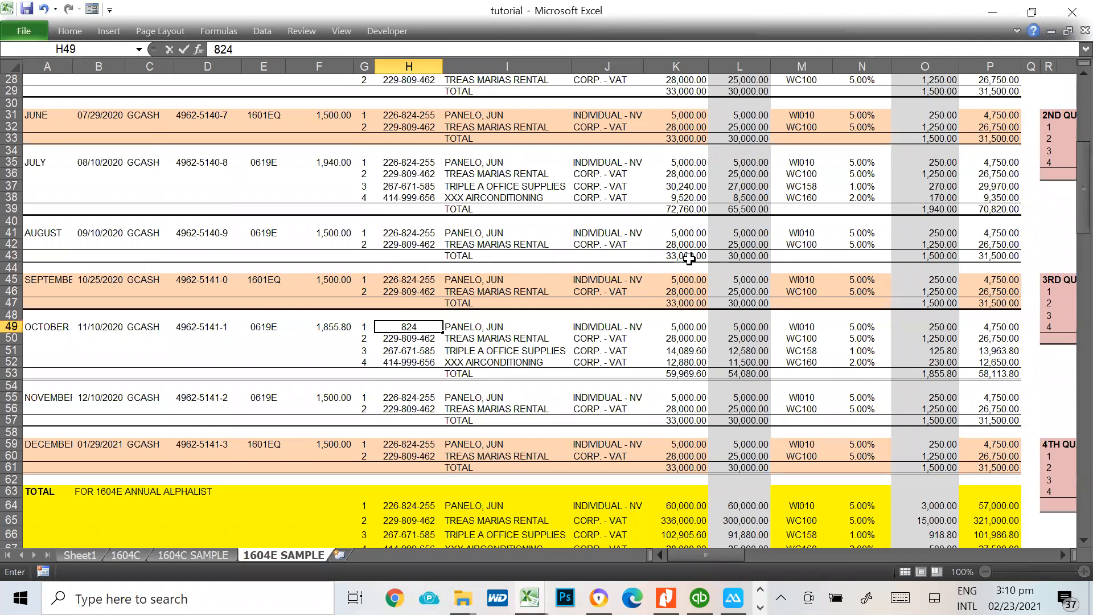
pyautogui.press('Escape')
pyautogui.hotkey('alt', 'Tab')
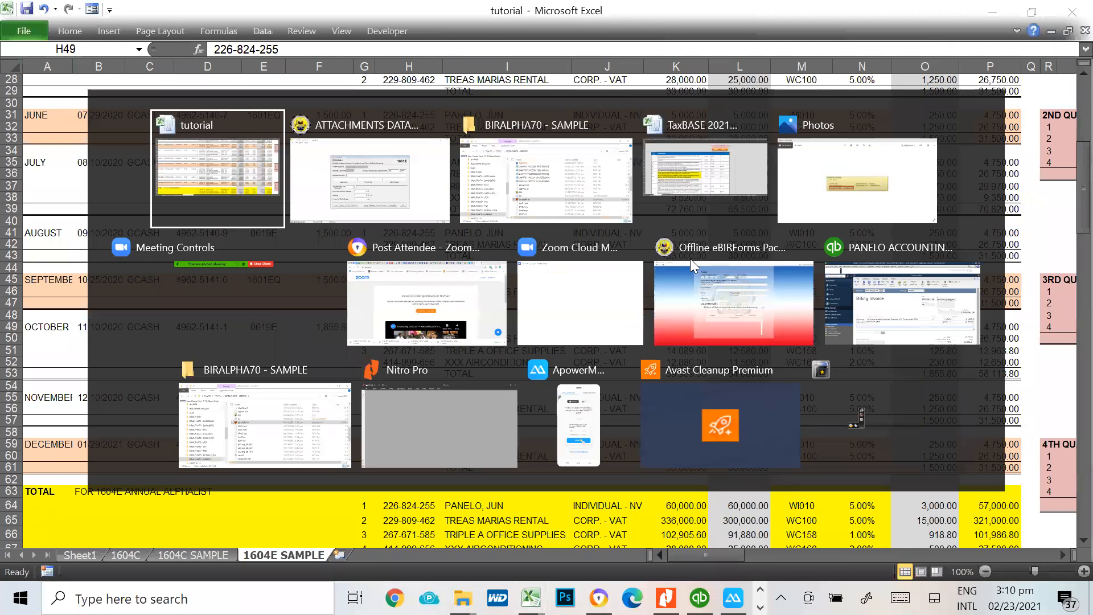
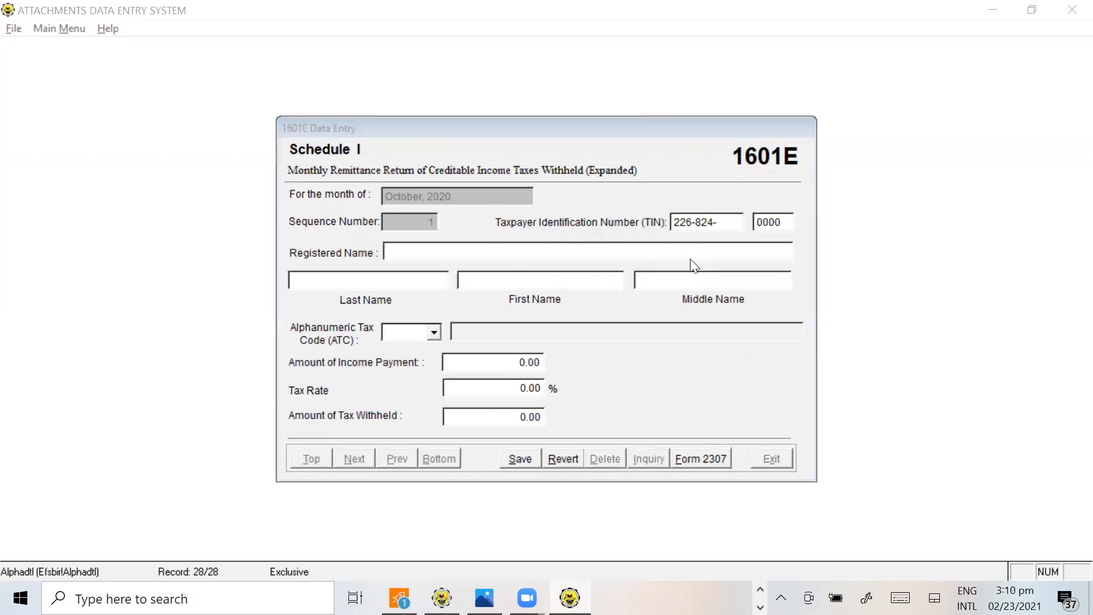
pyautogui.hotkey('alt', 'Tab')
pyautogui.hotkey('alt', 'Tab')
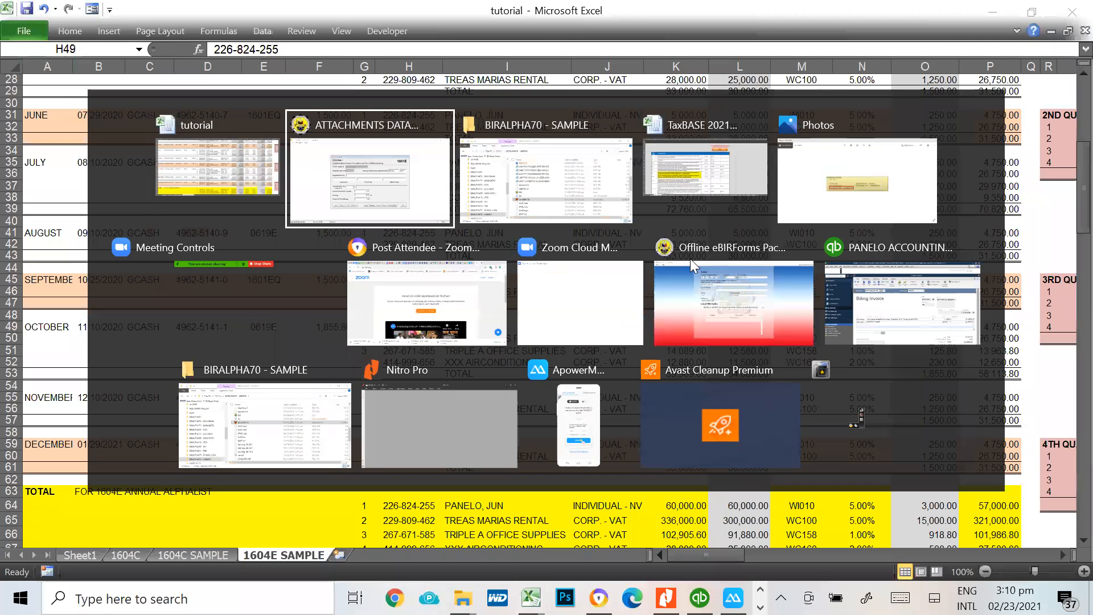
pyautogui.press('Return')
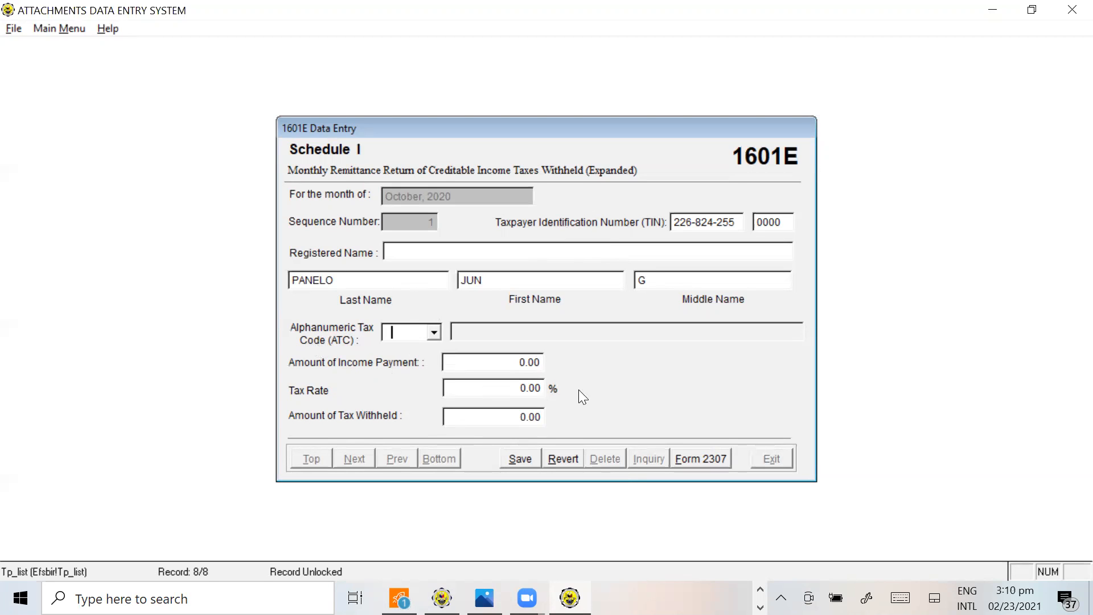
# Switch to the tutorial workbook and look up the first October payee's ATC in M49
pyautogui.hotkey('alt', 'Tab')
pyautogui.scroll(6, 825, 234)
pyautogui.scroll(-4, 825, 233)
pyautogui.scroll(1, 775, 312)
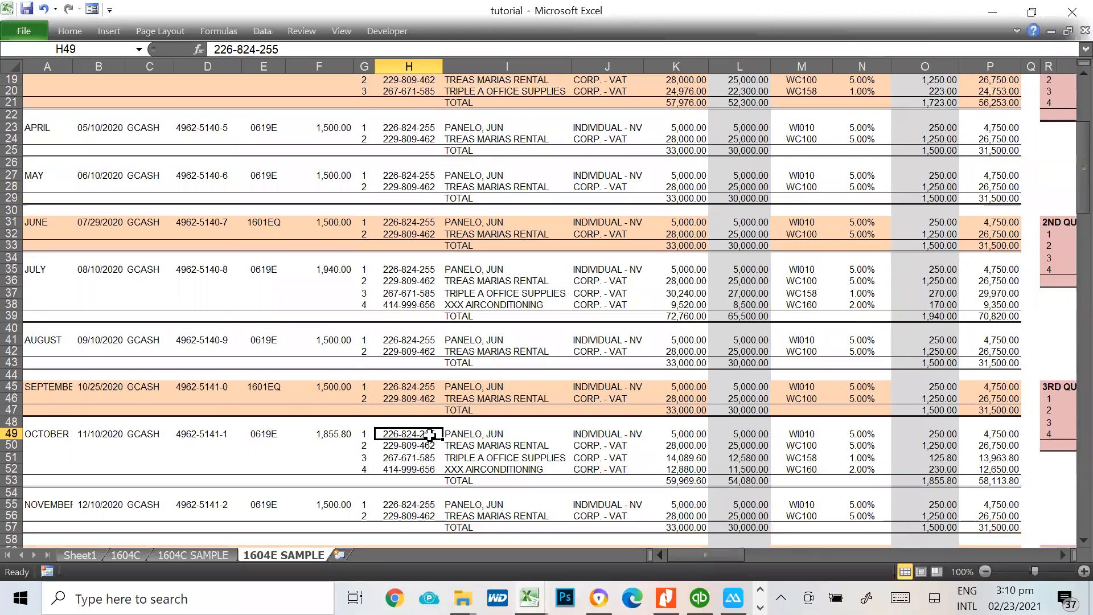
pyautogui.click(798, 434)
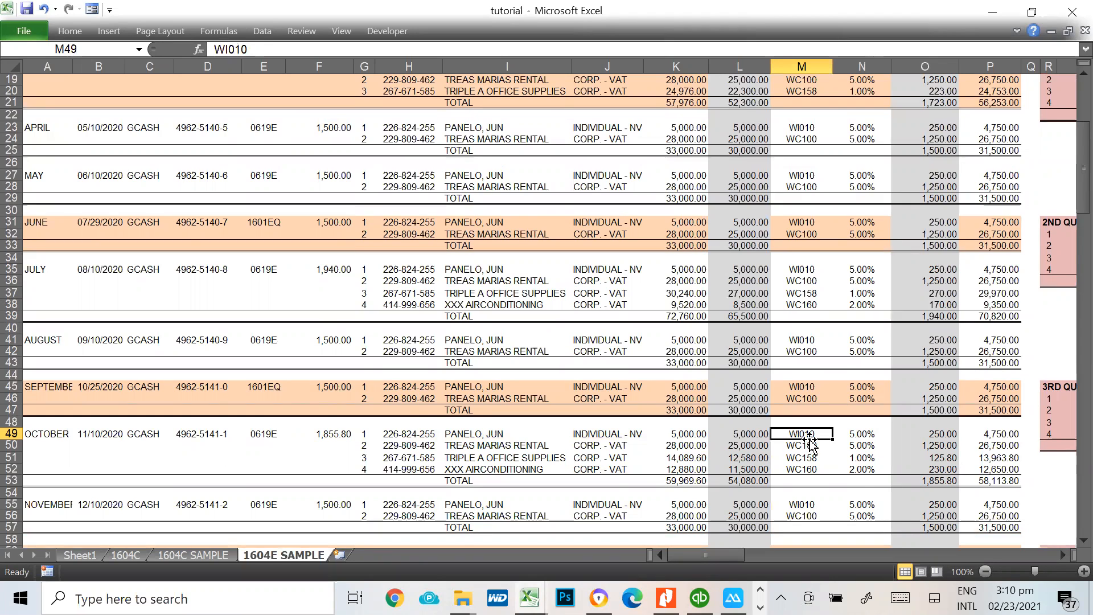
# Return to Alphalist and select WI010 as the alphanumeric tax code for the first October payee
pyautogui.hotkey('alt', 'Tab')
pyautogui.click(434, 332)
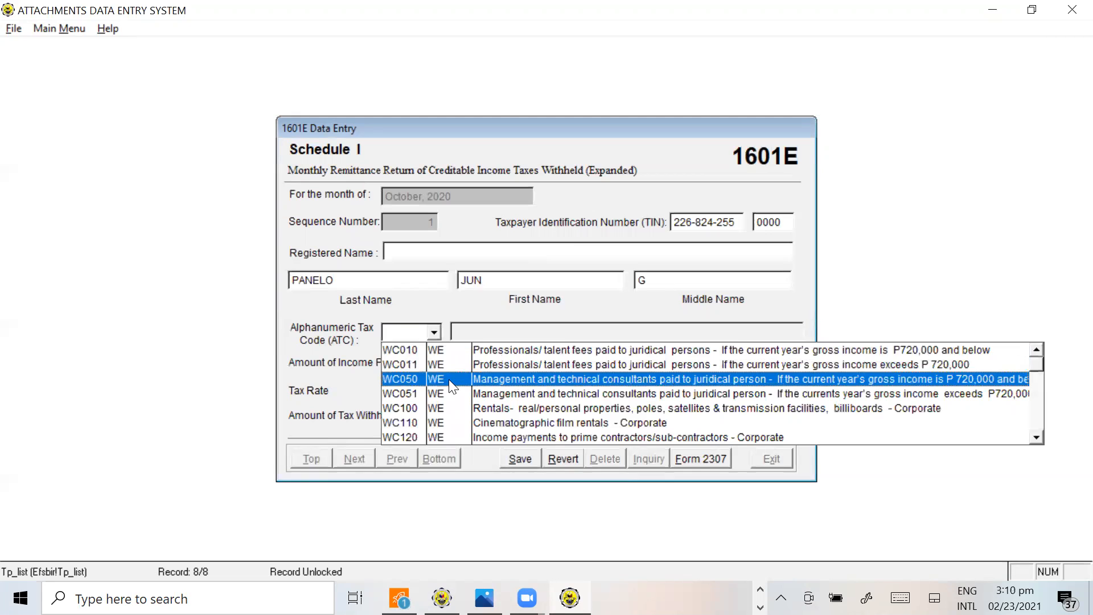
pyautogui.click(1036, 437)
pyautogui.scroll(-4, 1036, 437)
pyautogui.scroll(-8, 1036, 438)
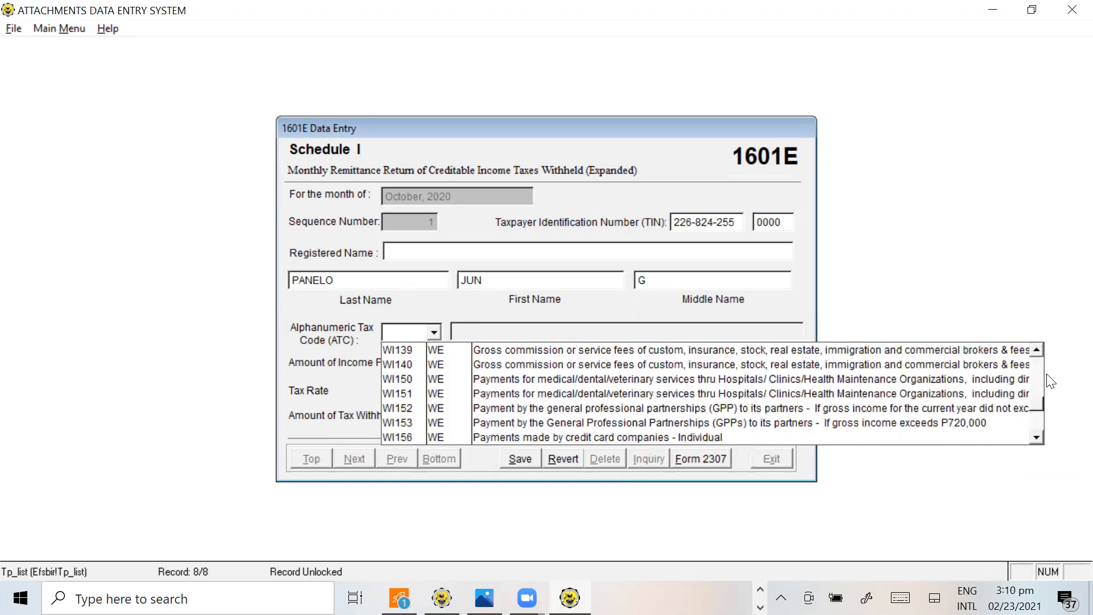
pyautogui.click(1037, 350)
pyautogui.click(1037, 349)
pyautogui.click(1036, 349)
pyautogui.click(1037, 349)
pyautogui.click(1036, 349)
pyautogui.click(1036, 349)
pyautogui.click(1037, 349)
pyautogui.click(1036, 350)
pyautogui.click(1037, 350)
pyautogui.click(1037, 349)
pyautogui.click(1036, 349)
pyautogui.click(1037, 350)
pyautogui.click(1037, 350)
pyautogui.click(1036, 350)
pyautogui.click(1037, 350)
pyautogui.click(1037, 350)
pyautogui.click(1036, 349)
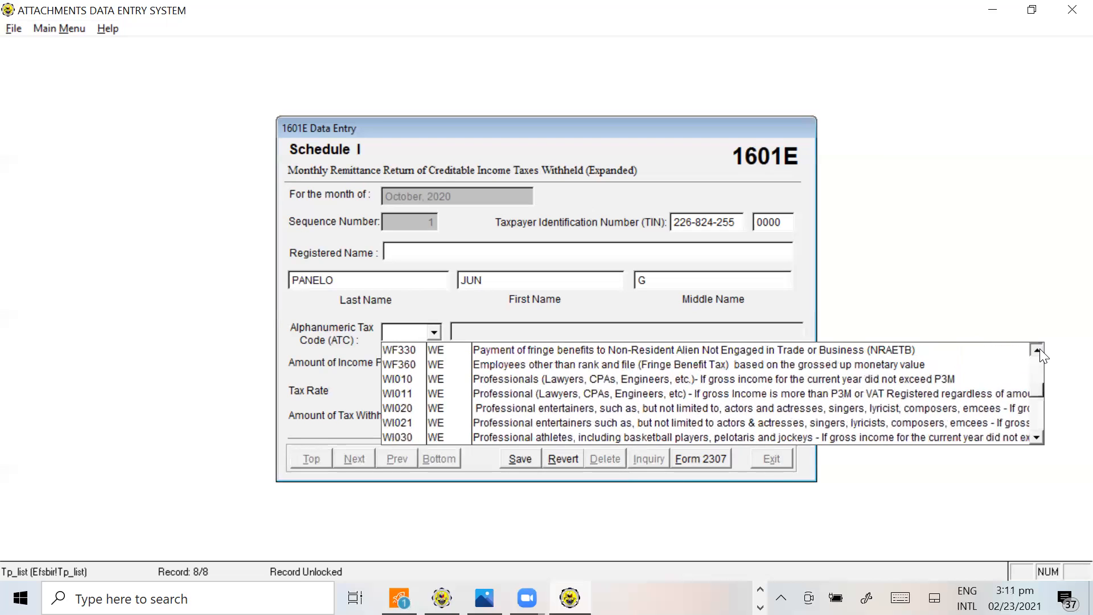
pyautogui.click(399, 377)
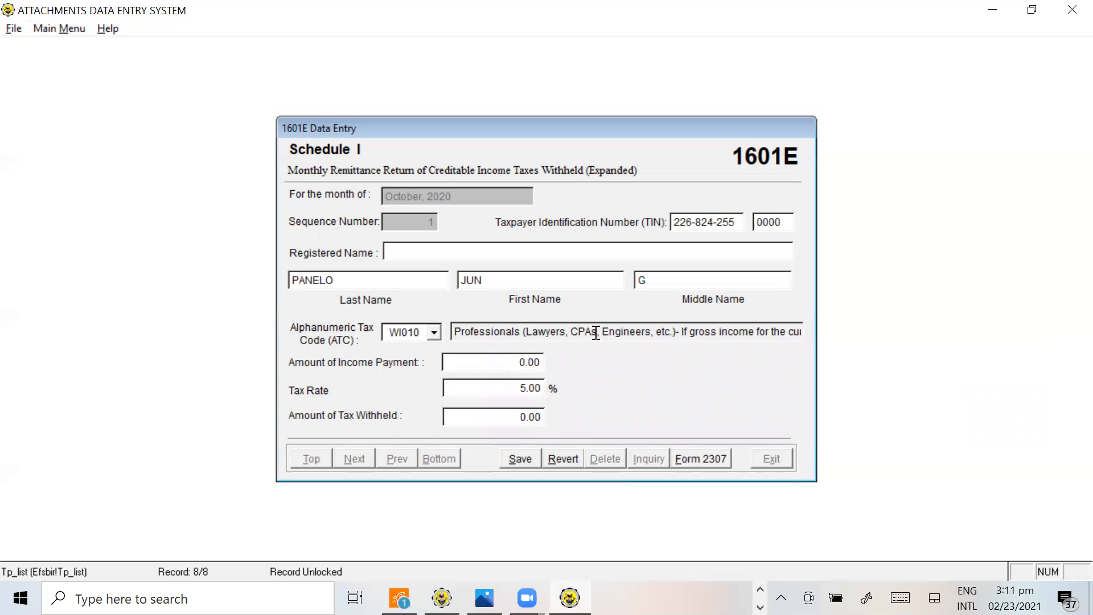
# Check the first October payee's income payment in L49 of the tutorial workbook and return to Alphalist
pyautogui.click(519, 390)
pyautogui.click(522, 363)
pyautogui.hotkey('alt', 'Tab')
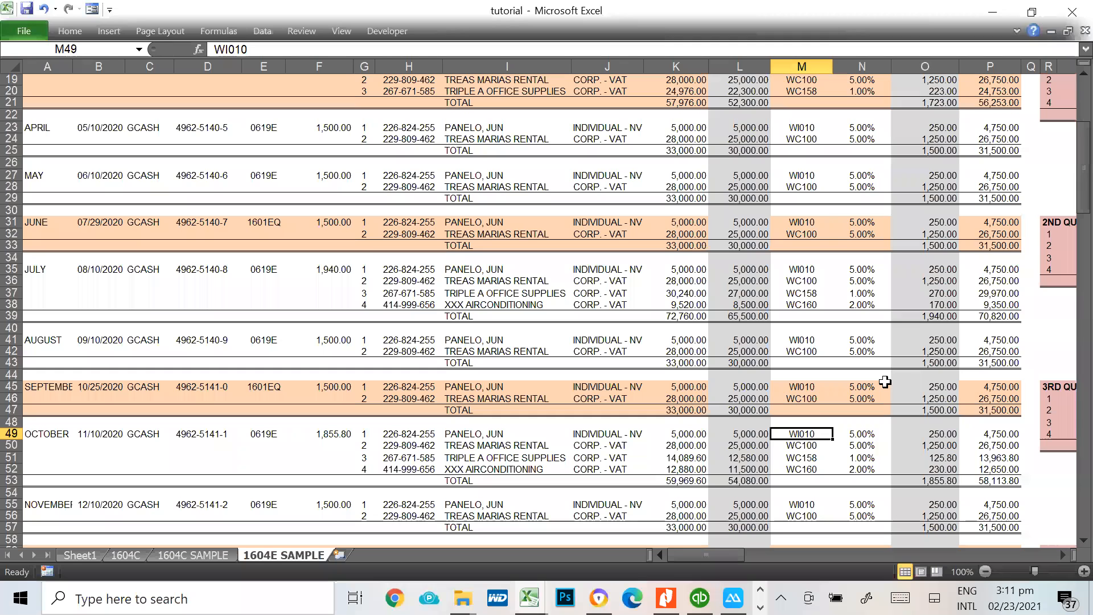
pyautogui.press('Left')
pyautogui.press('Left')
pyautogui.press('Right')
pyautogui.press('Right')
pyautogui.press('Left')
pyautogui.press('Right')
pyautogui.press('Left')
pyautogui.hotkey('alt', 'Tab')
# Enter 5.00 as the income payment and 0.00 as the tax rate, save the record and decline adding another
pyautogui.write('5.0')
pyautogui.press('Return')
pyautogui.write('0')
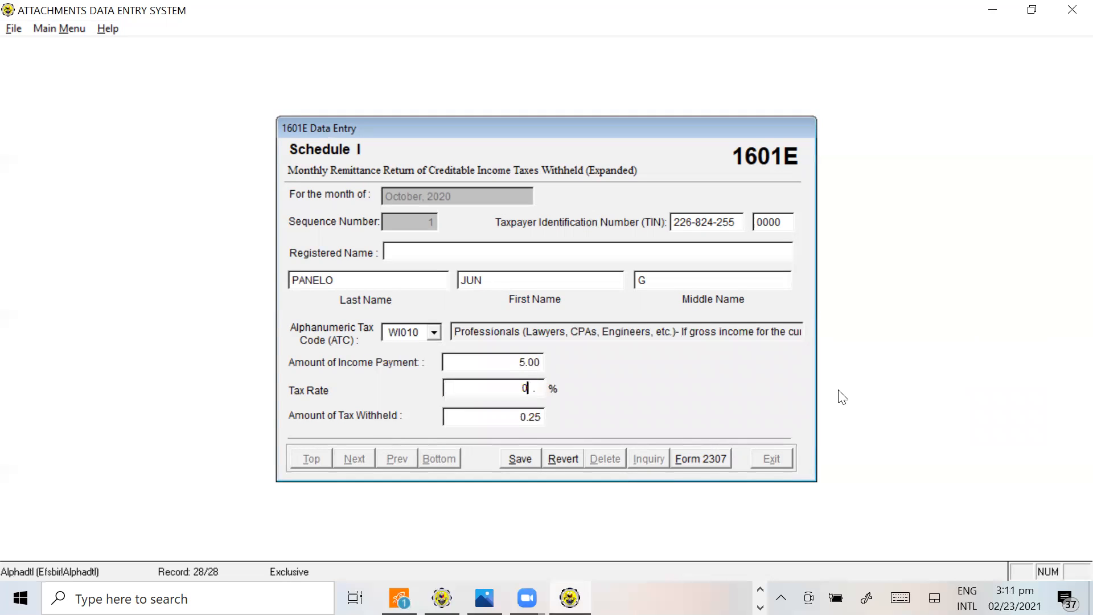
pyautogui.write('.0')
pyautogui.press('Return')
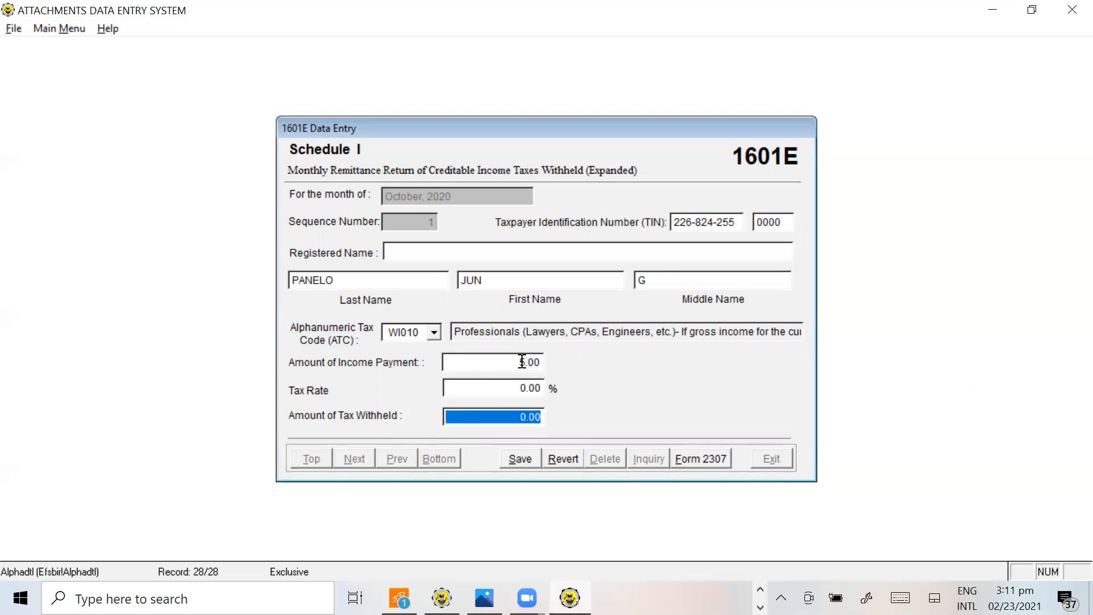
pyautogui.press('Return')
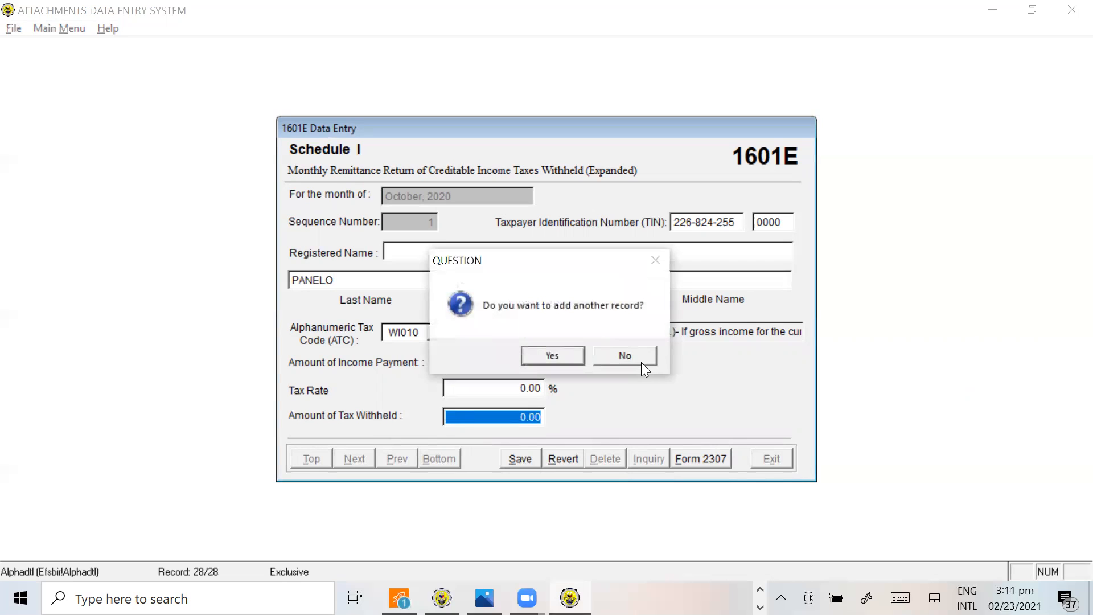
pyautogui.click(638, 357)
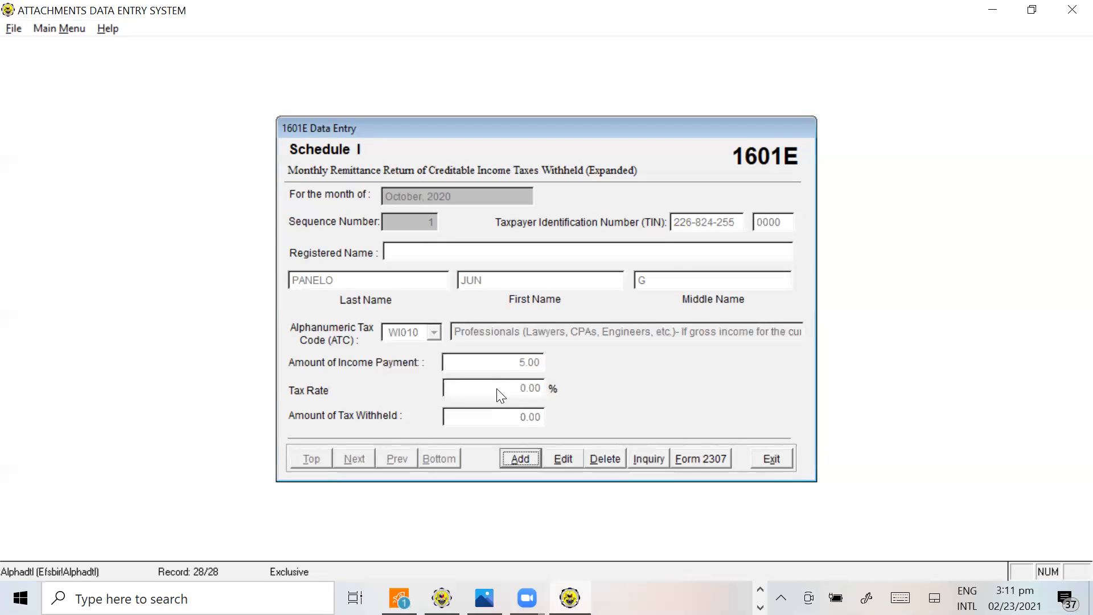
# Edit the first October record: reselect tax code WI010, set the income payment to 5,000.00 and save it
pyautogui.click(563, 458)
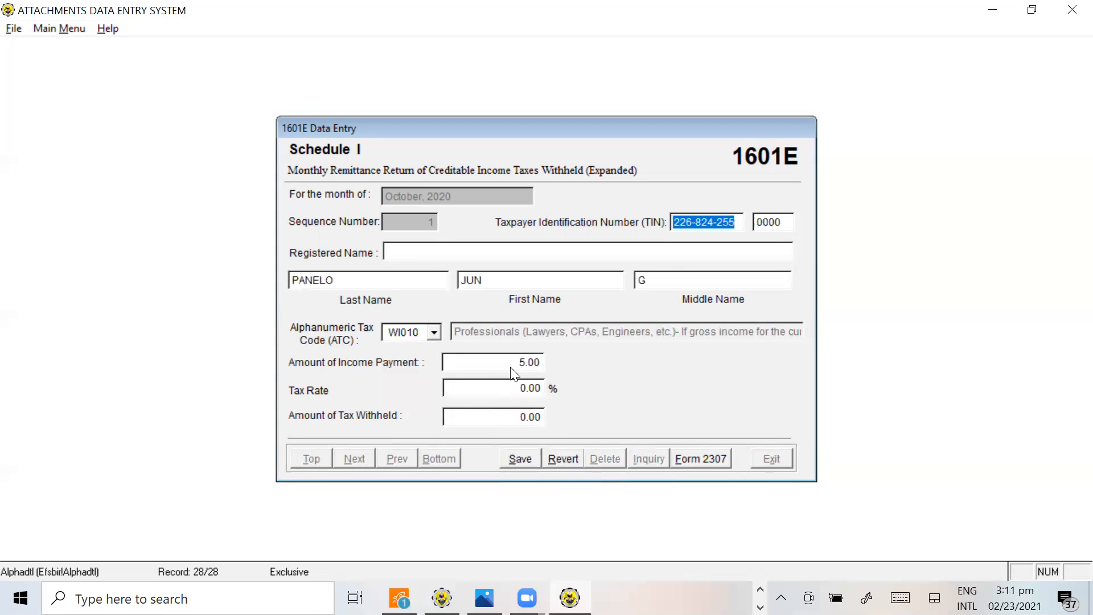
pyautogui.moveTo(512, 363); pyautogui.dragTo(574, 363)
pyautogui.write('500.0')
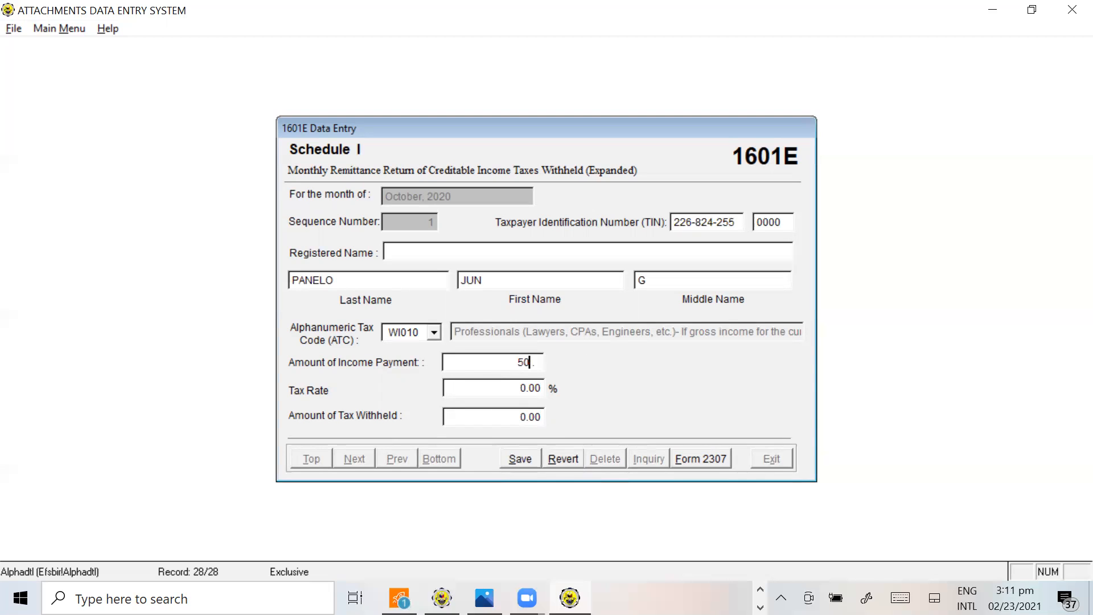
pyautogui.write('0')
pyautogui.press('Tab')
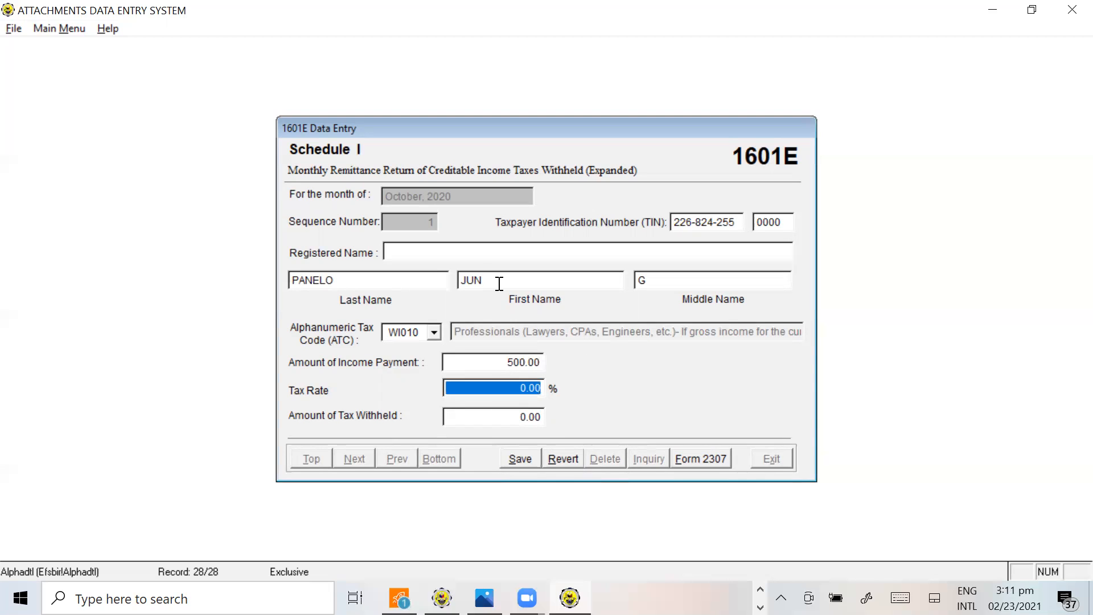
pyautogui.click(434, 334)
pyautogui.click(416, 352)
pyautogui.moveTo(508, 363); pyautogui.dragTo(615, 362)
pyautogui.write('5,000')
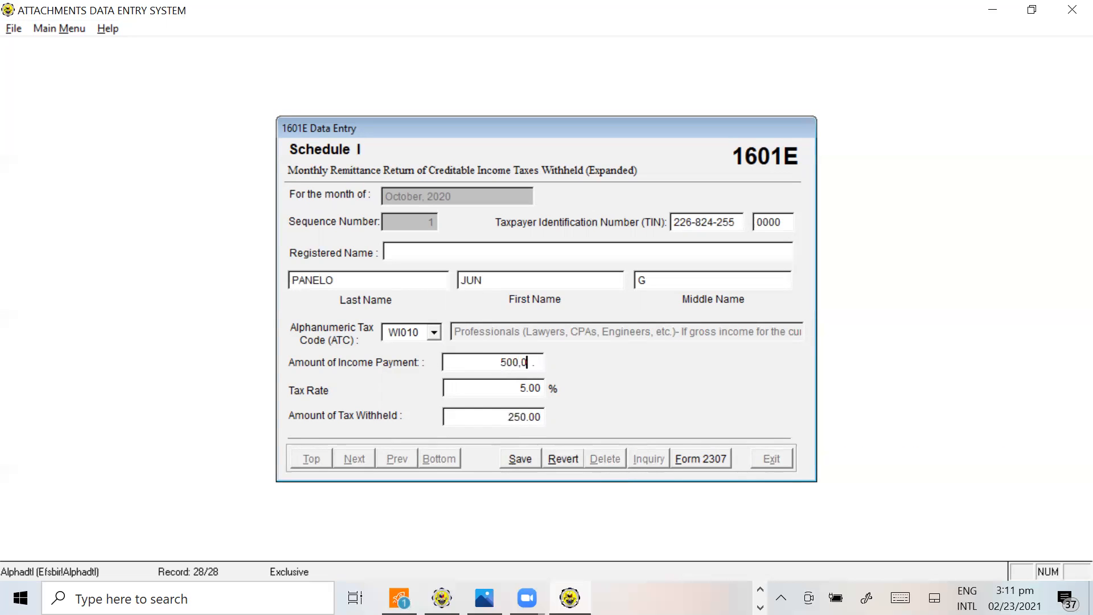
pyautogui.press('Tab')
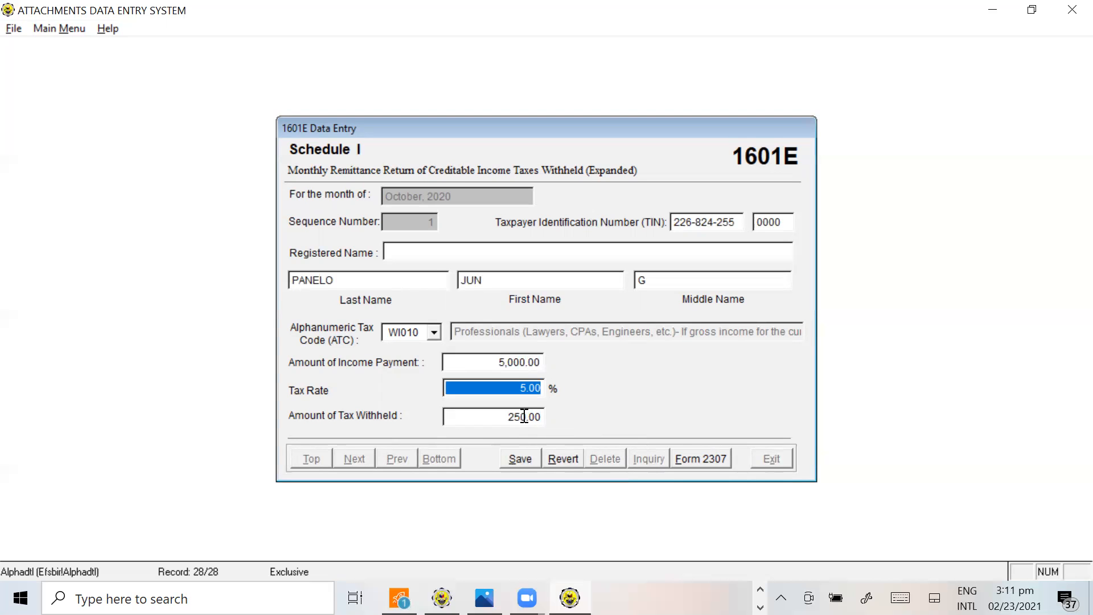
pyautogui.press('Tab')
pyautogui.click(520, 459)
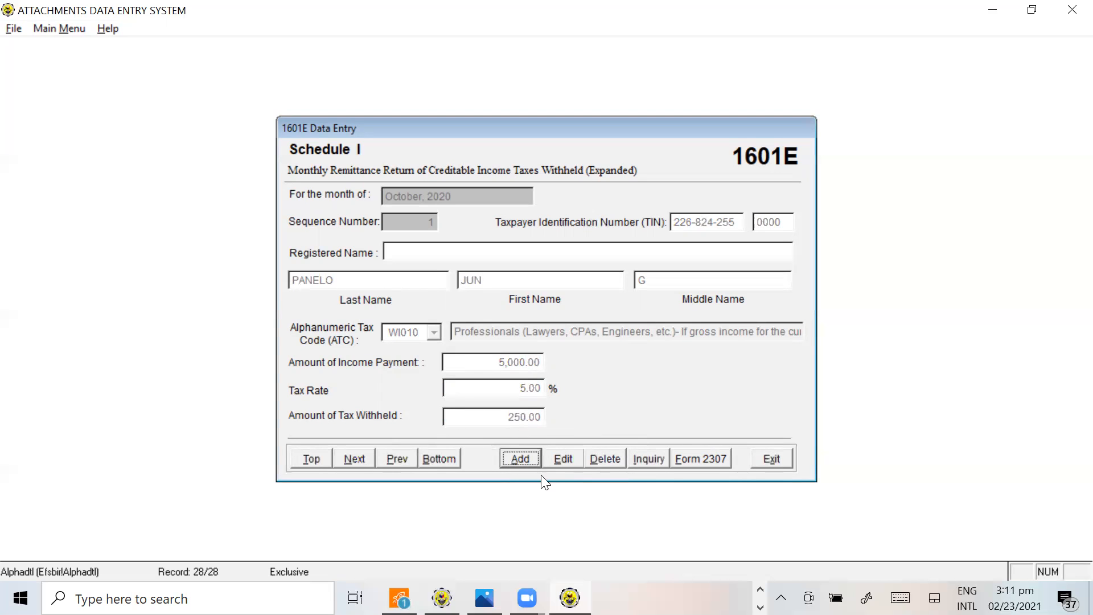
# Check the first October payee's tax withheld in O49 of the tutorial workbook and return to Alphalist
pyautogui.hotkey('alt', 'Tab')
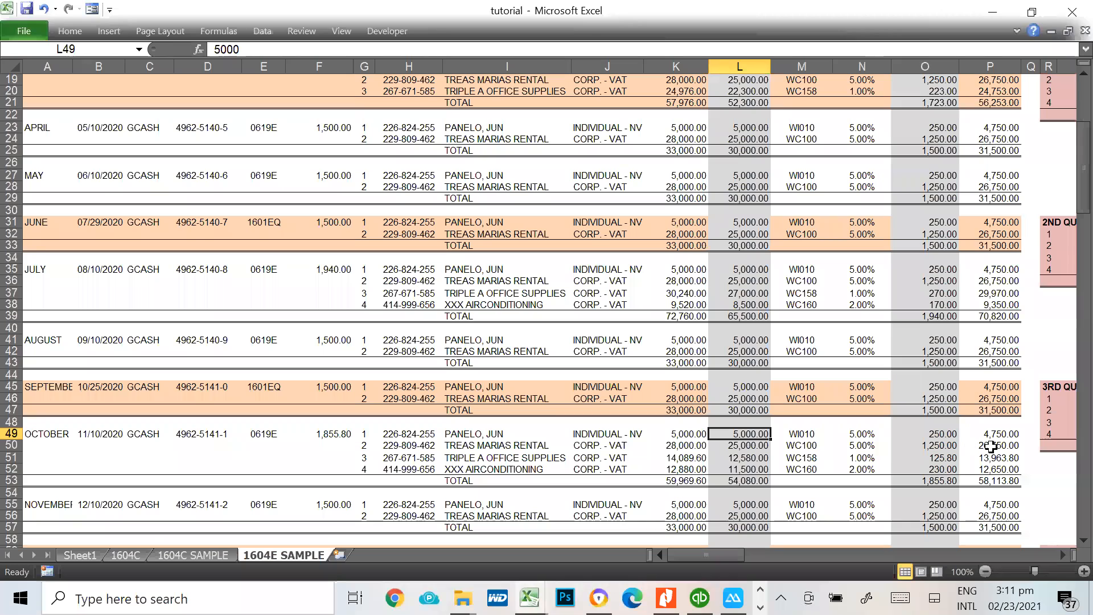
pyautogui.click(948, 435)
pyautogui.hotkey('alt', 'Tab')
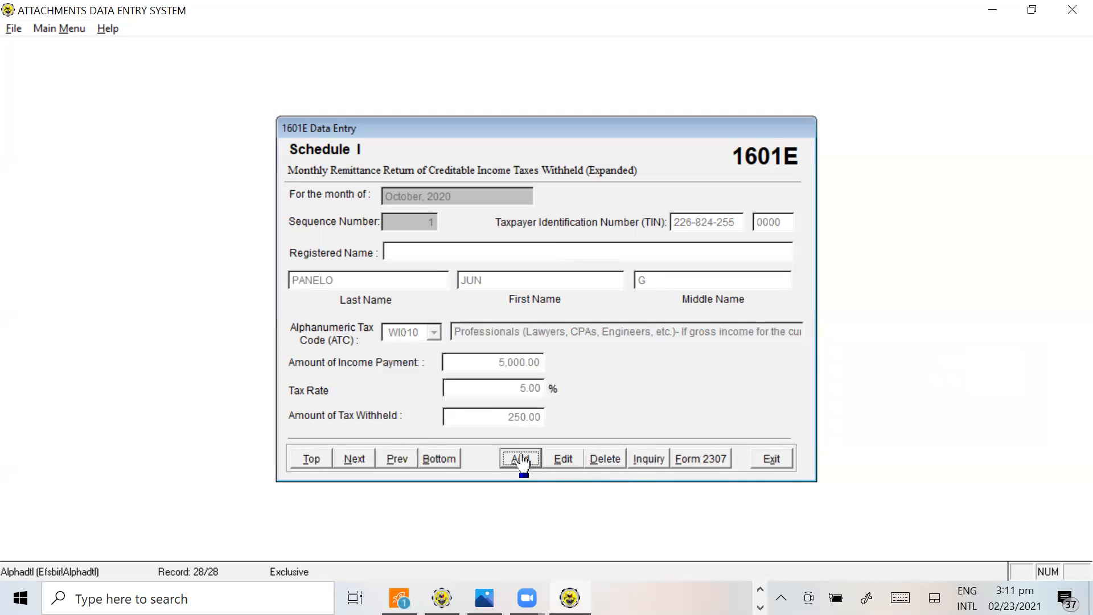
# Add a second Schedule I record for October and enter the rental payee's TIN from H50 of the tutorial workbook
pyautogui.click(520, 458)
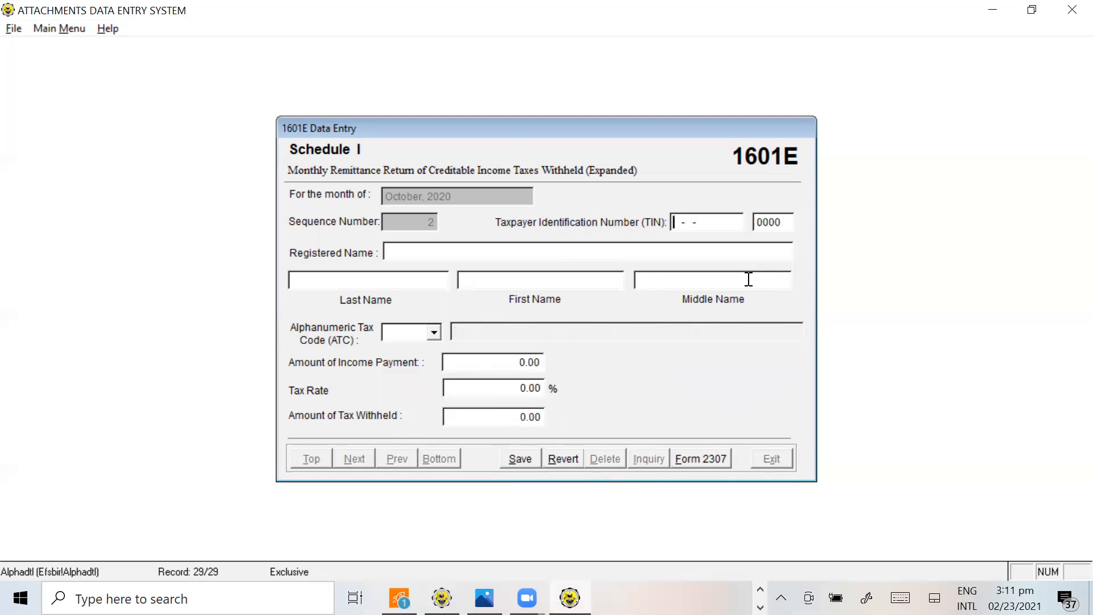
pyautogui.hotkey('alt', 'Tab')
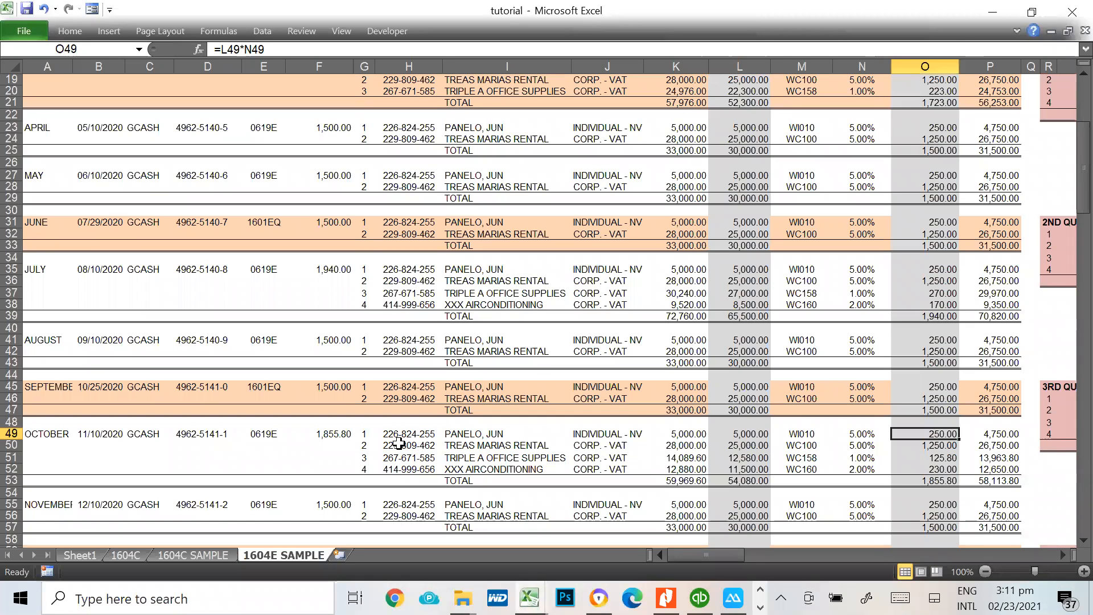
pyautogui.click(400, 445)
pyautogui.scroll(-5, 1069, 464)
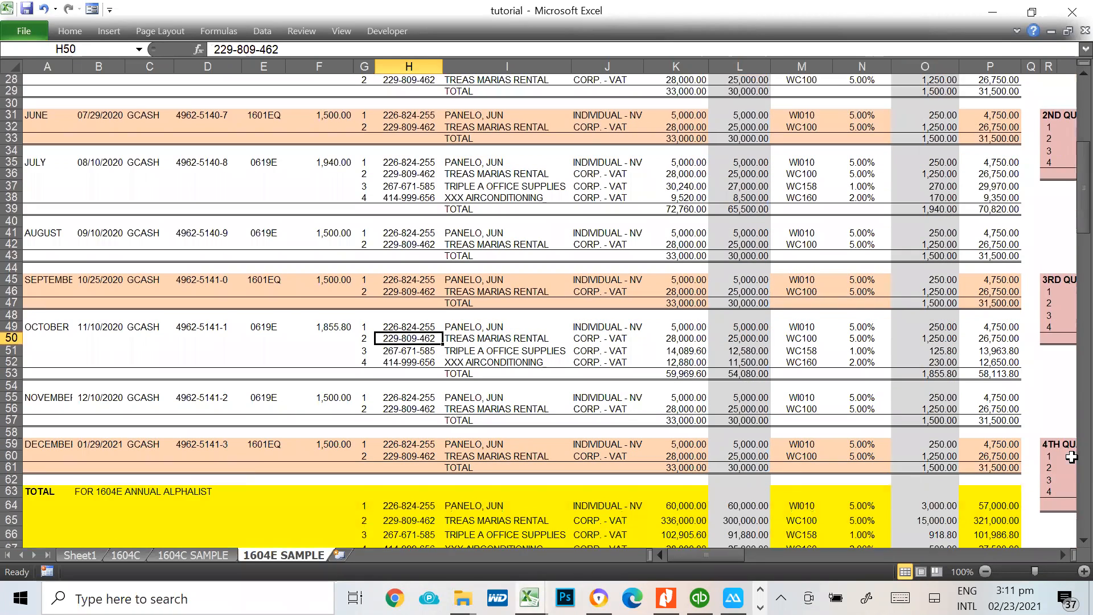
pyautogui.hotkey('alt', 'Tab')
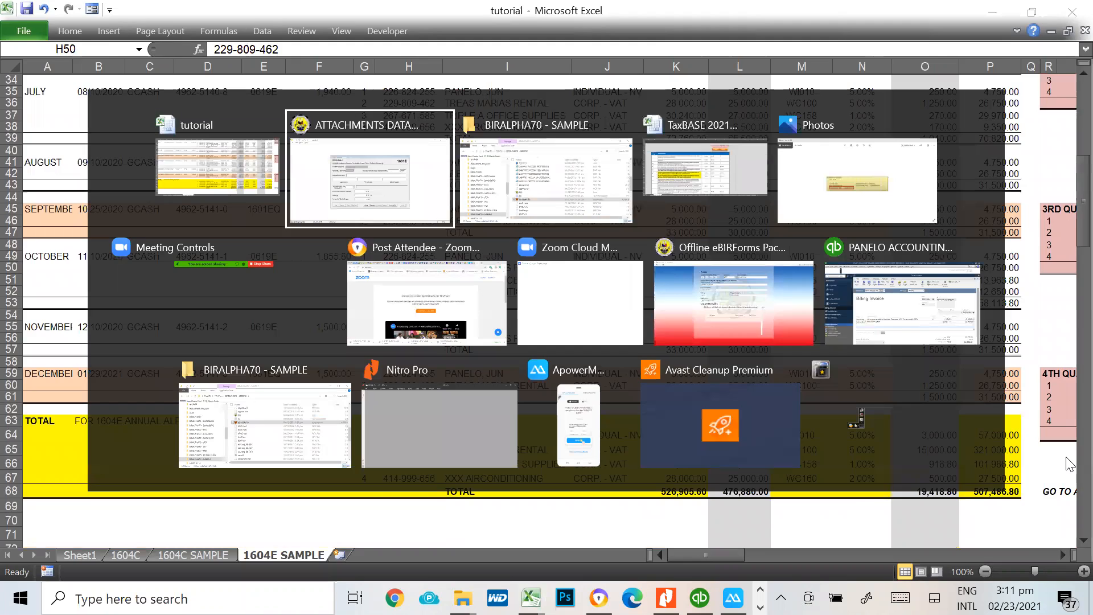
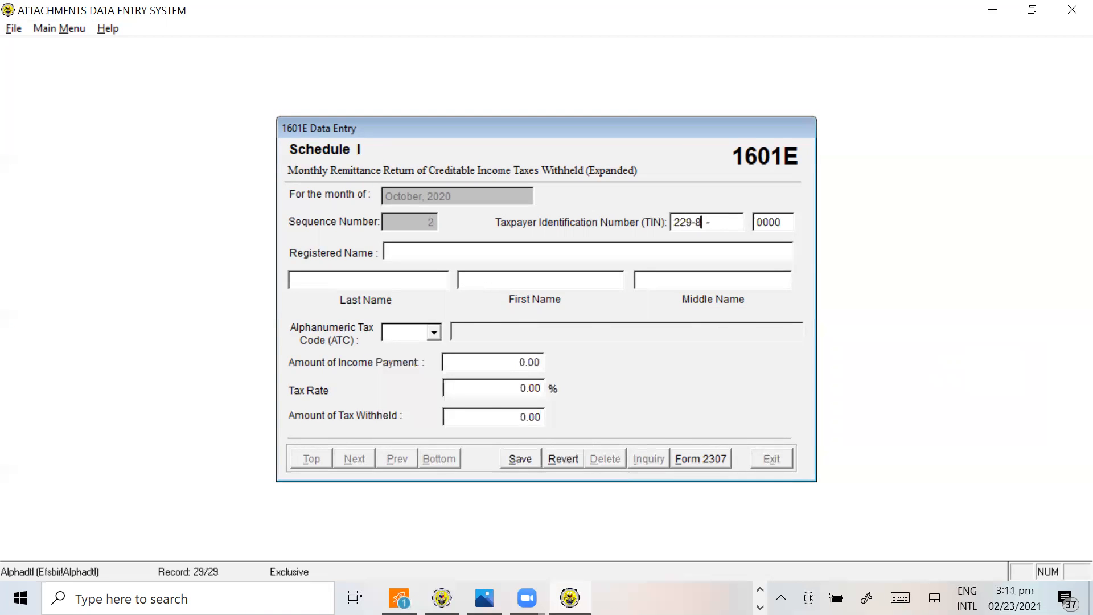
pyautogui.hotkey('alt', 'Tab')
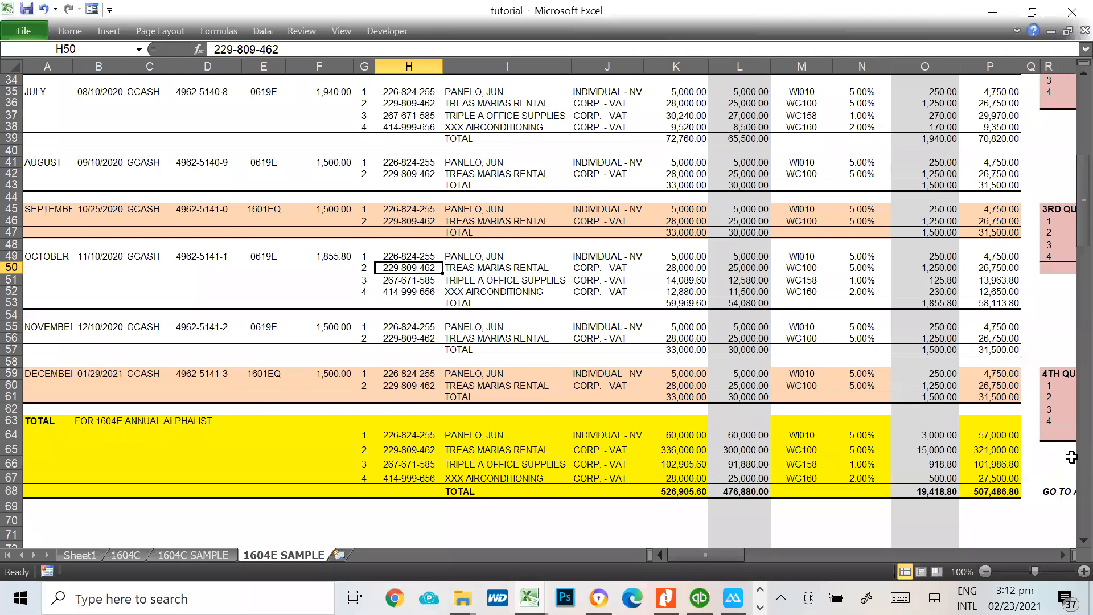
pyautogui.hotkey('alt', 'Tab')
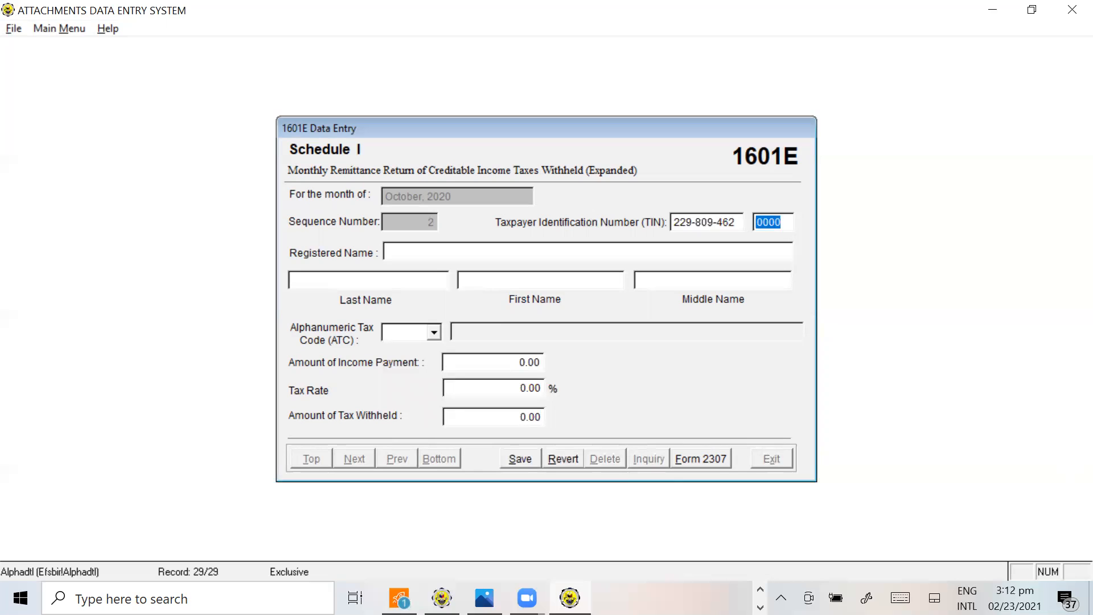
pyautogui.press('Return')
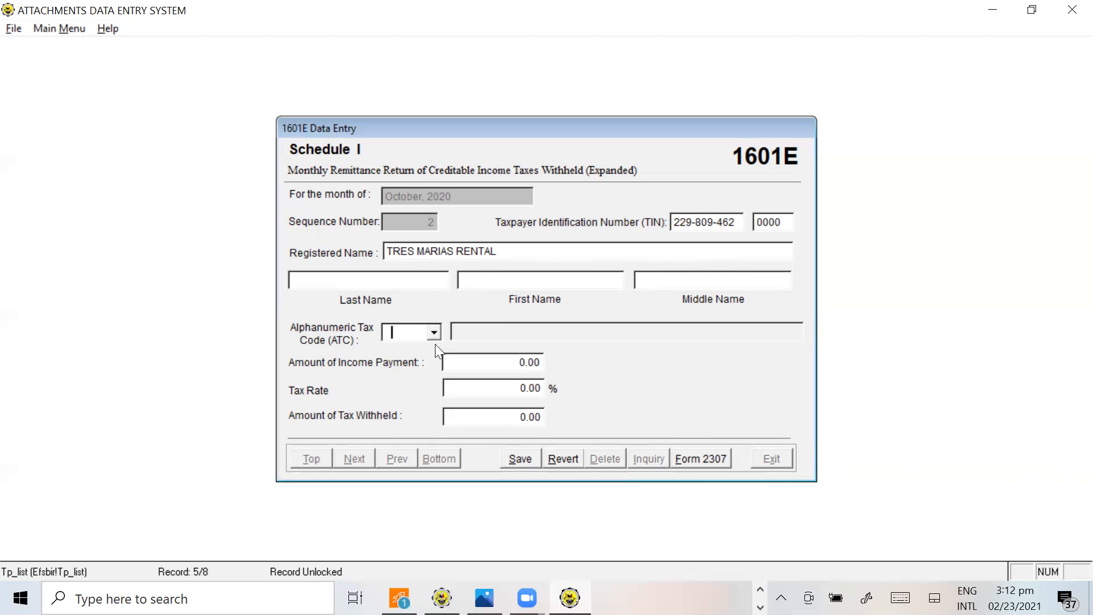
# Look up the rental payee's ATC in M50 of the tutorial workbook and enter WC100 in the Alphalist record
pyautogui.hotkey('alt', 'Tab')
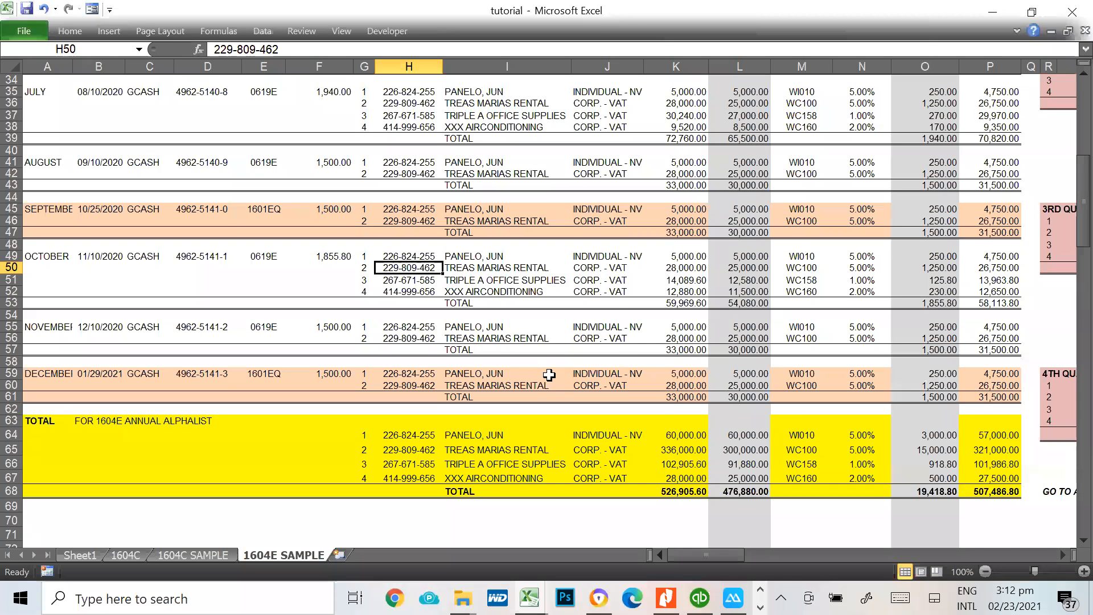
pyautogui.click(801, 266)
pyautogui.hotkey('alt', 'Tab')
pyautogui.write('WC100')
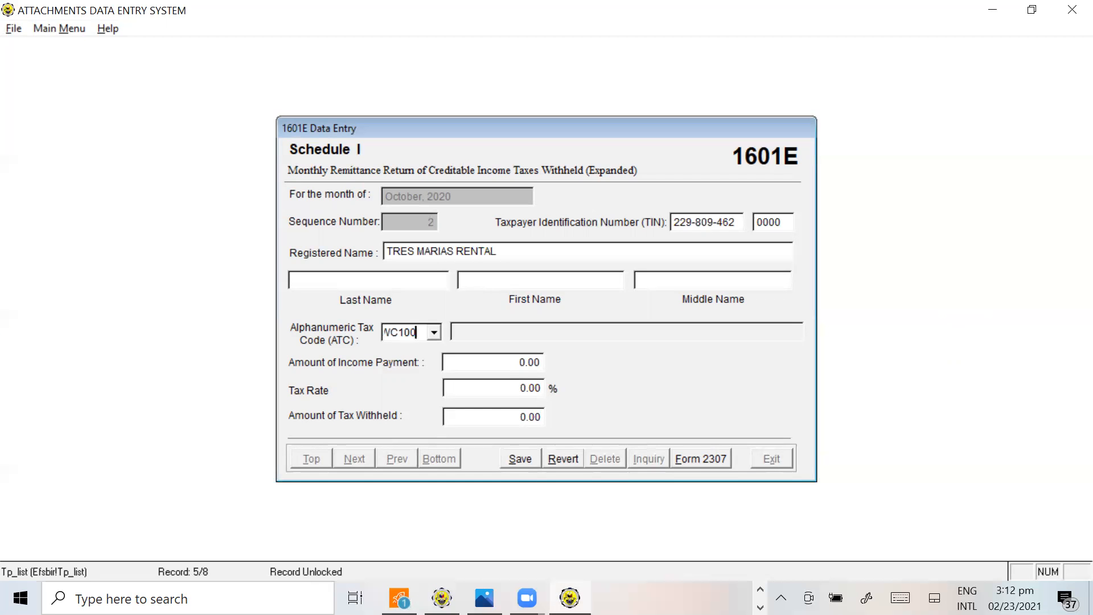
pyautogui.press('Tab')
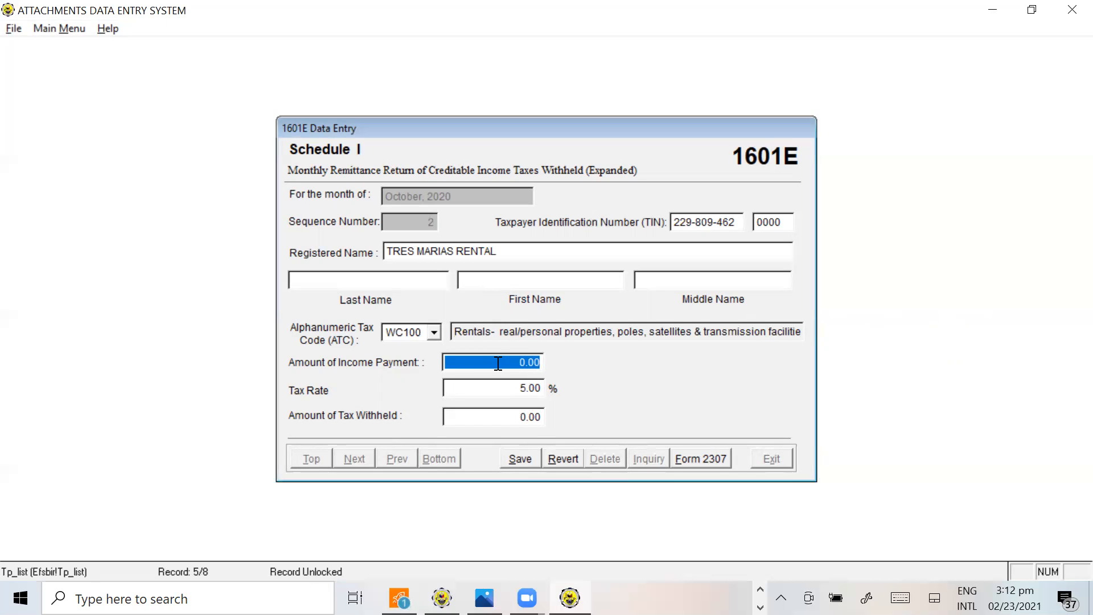
# Look up the rental payee's VAT-exclusive amount in L50 of the tutorial workbook and enter 25,000.00 as the income payment
pyautogui.hotkey('alt', 'Tab')
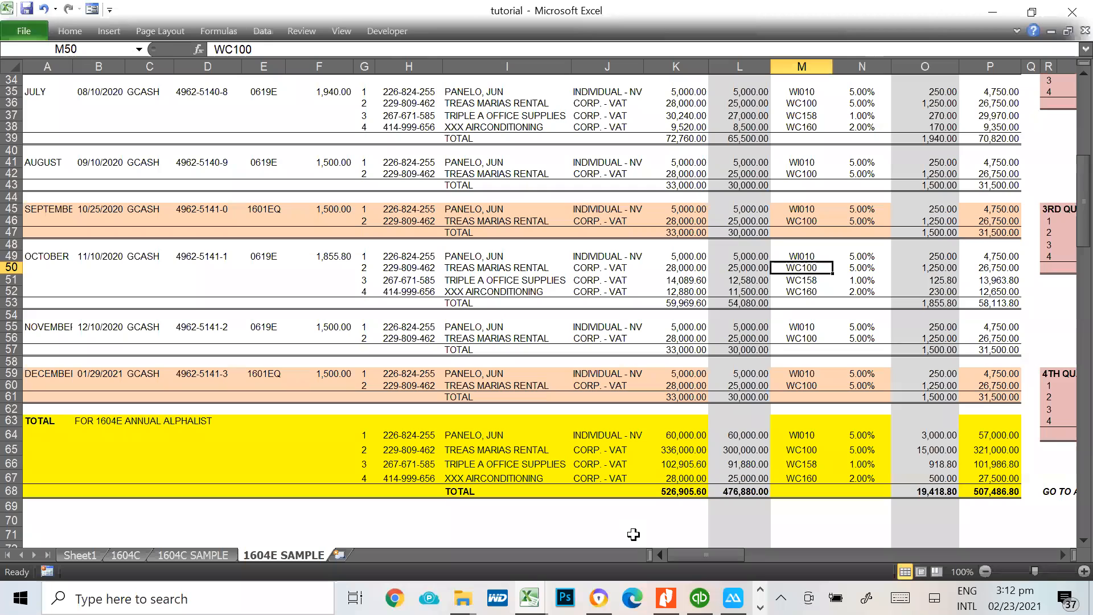
pyautogui.click(679, 268)
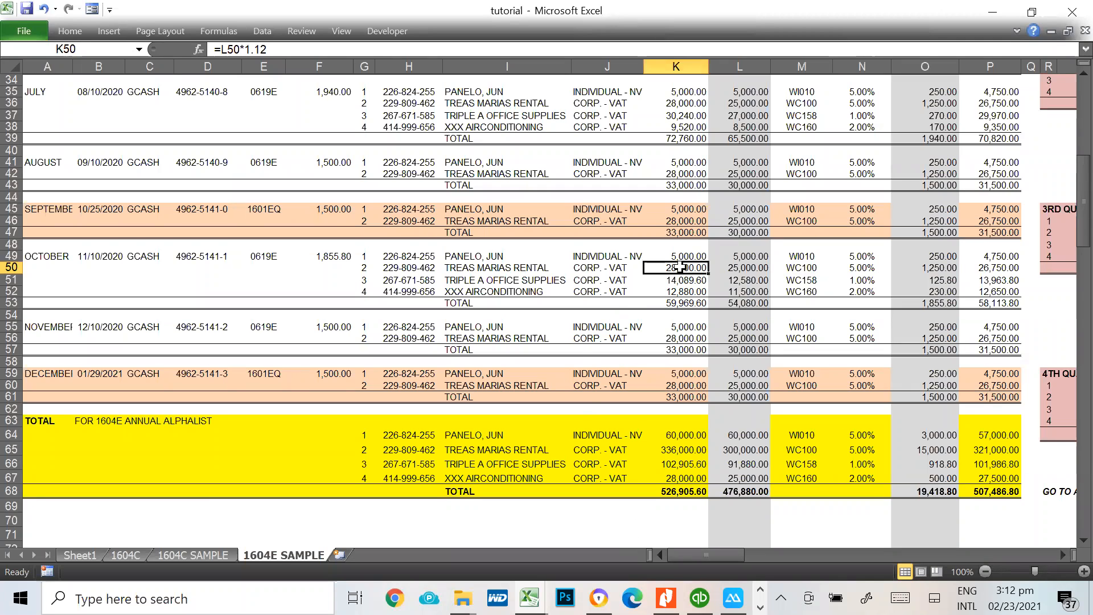
pyautogui.click(745, 269)
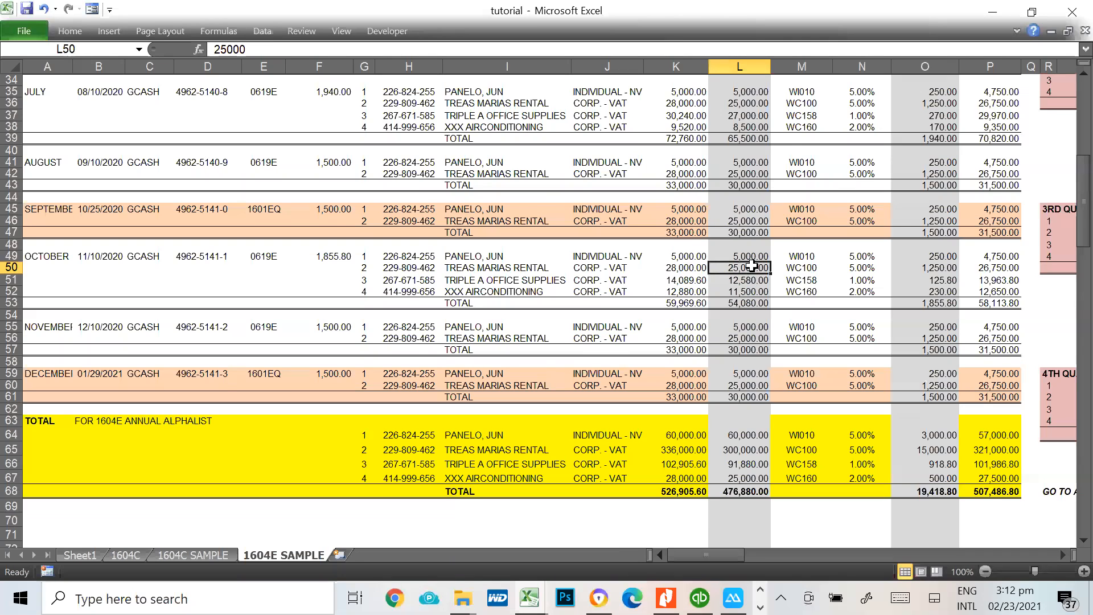
pyautogui.hotkey('alt', 'Tab')
pyautogui.hotkey('alt', 'Tab')
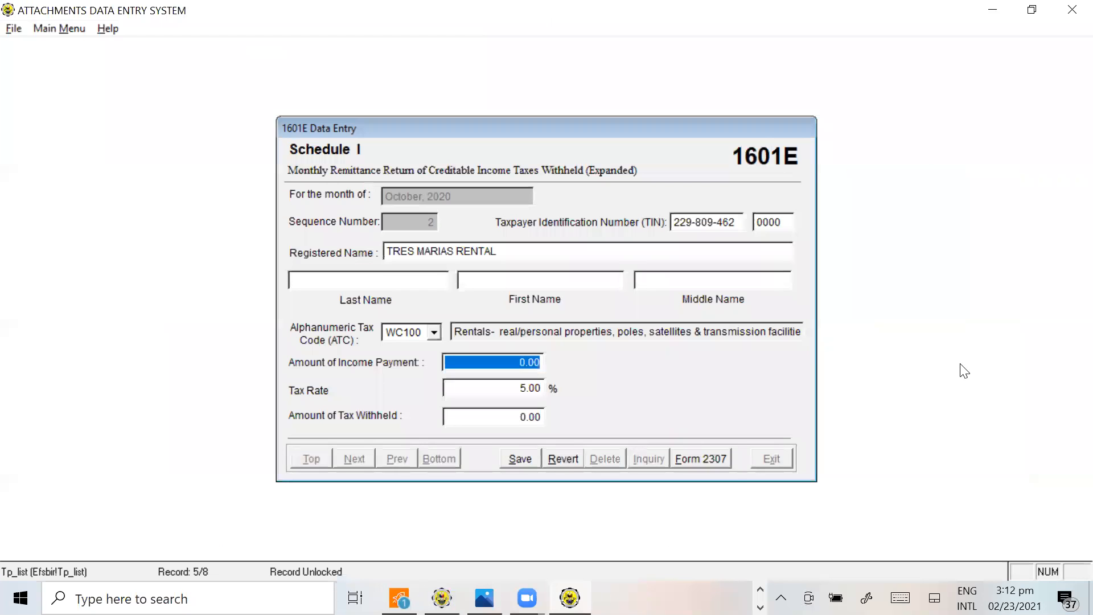
pyautogui.write('25000')
pyautogui.press('Return')
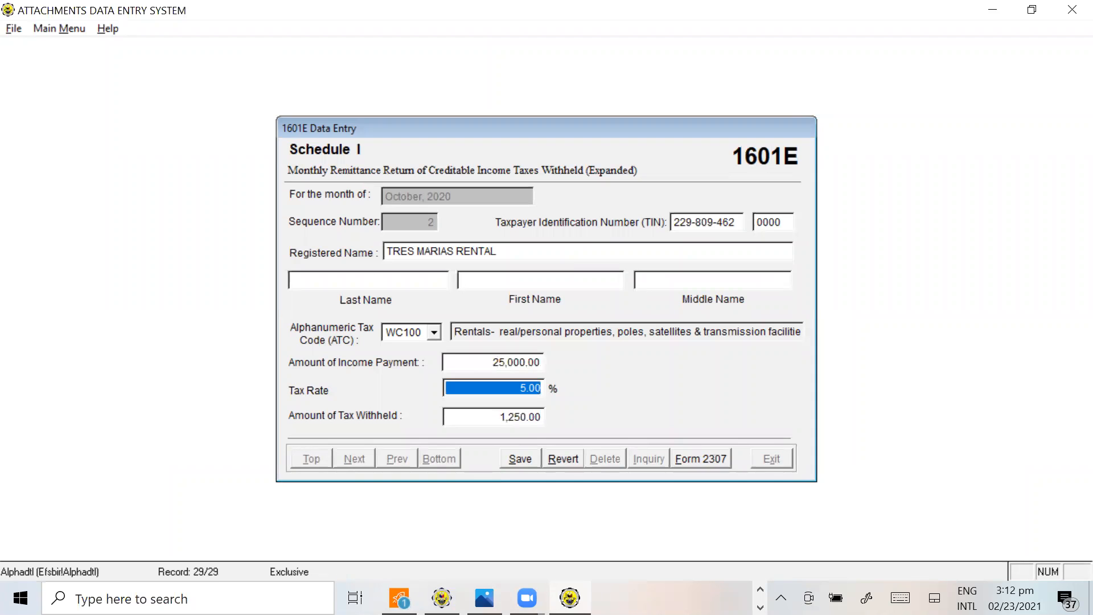
# Check the rental payee's tax withheld in O50 of the tutorial workbook and return to Alphalist
pyautogui.hotkey('alt', 'Tab')
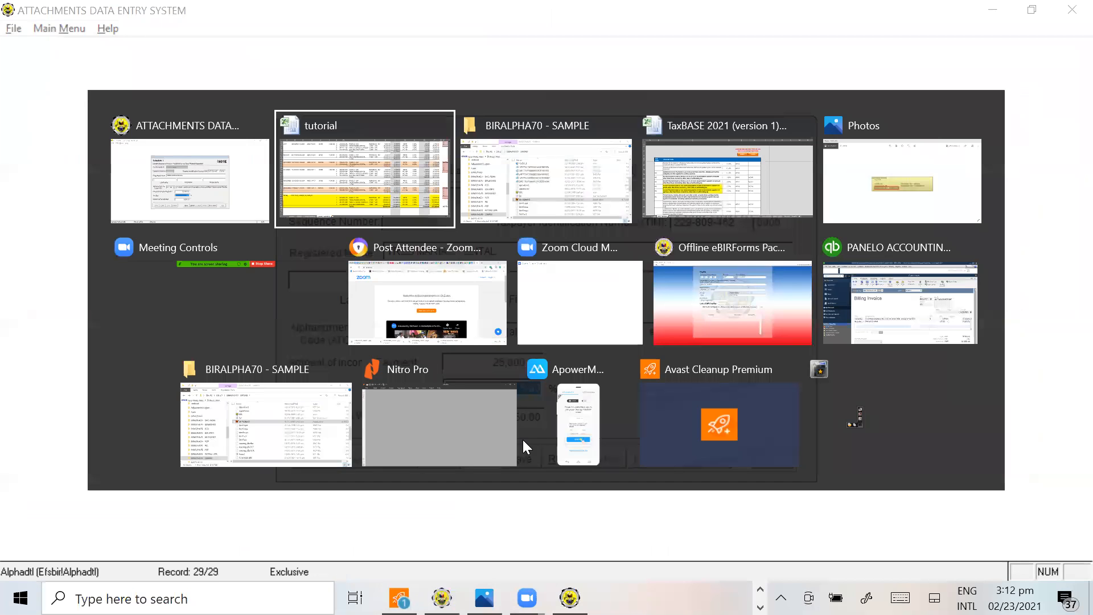
pyautogui.click(934, 266)
pyautogui.hotkey('alt', 'Tab')
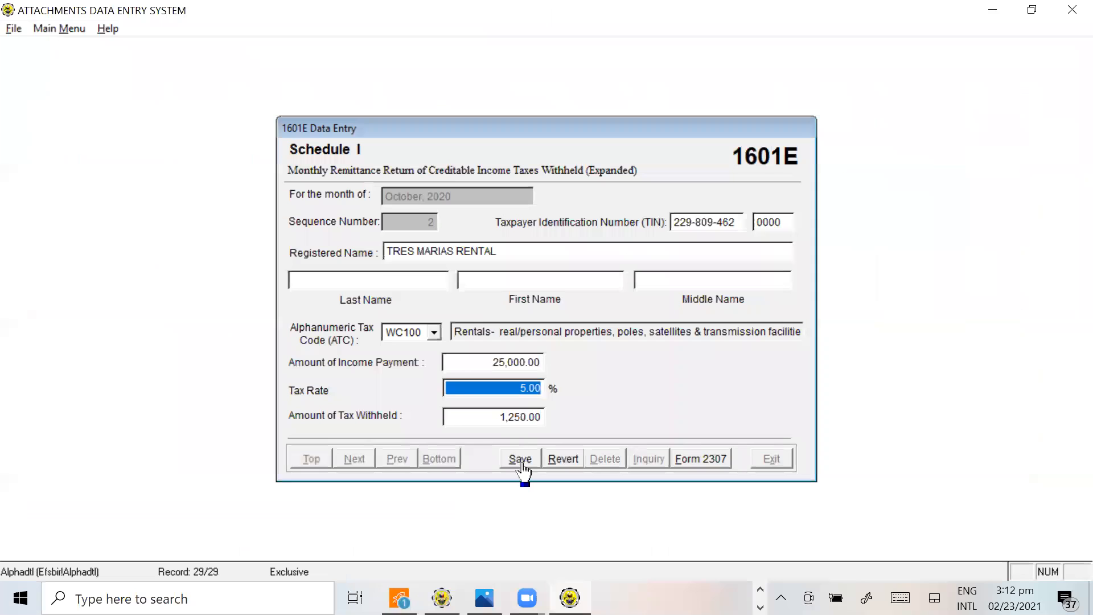
# Save the rental payee's record, then add a third October record with TRIPLE A OFFICE SUPPLIES' TIN from H51 of the tutorial workbook
pyautogui.click(525, 459)
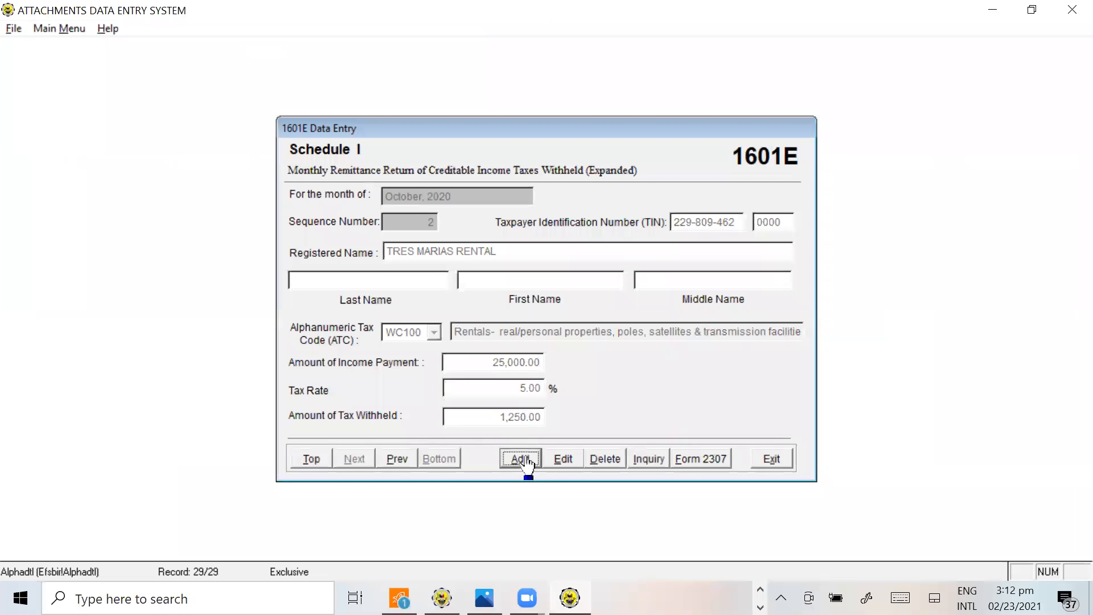
pyautogui.hotkey('alt', 'Tab')
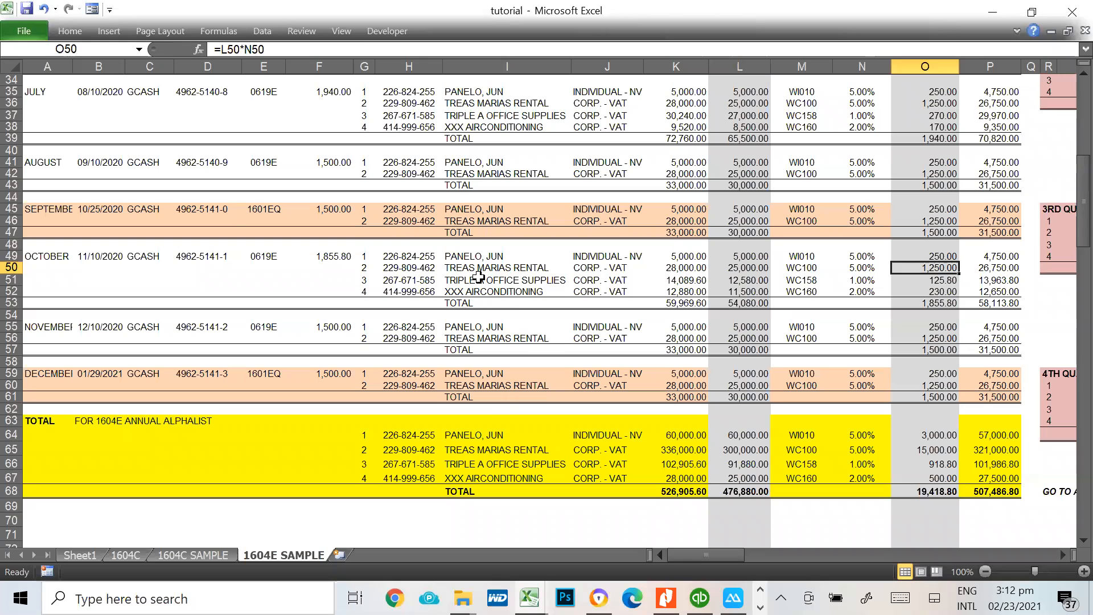
pyautogui.click(477, 279)
pyautogui.click(396, 279)
pyautogui.hotkey('alt', 'Tab')
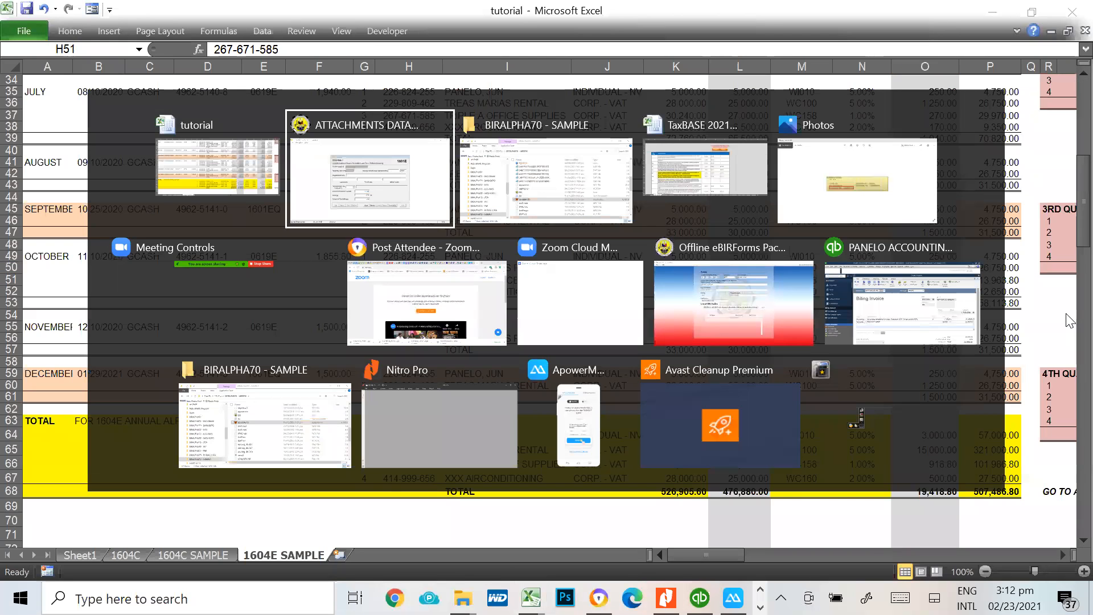
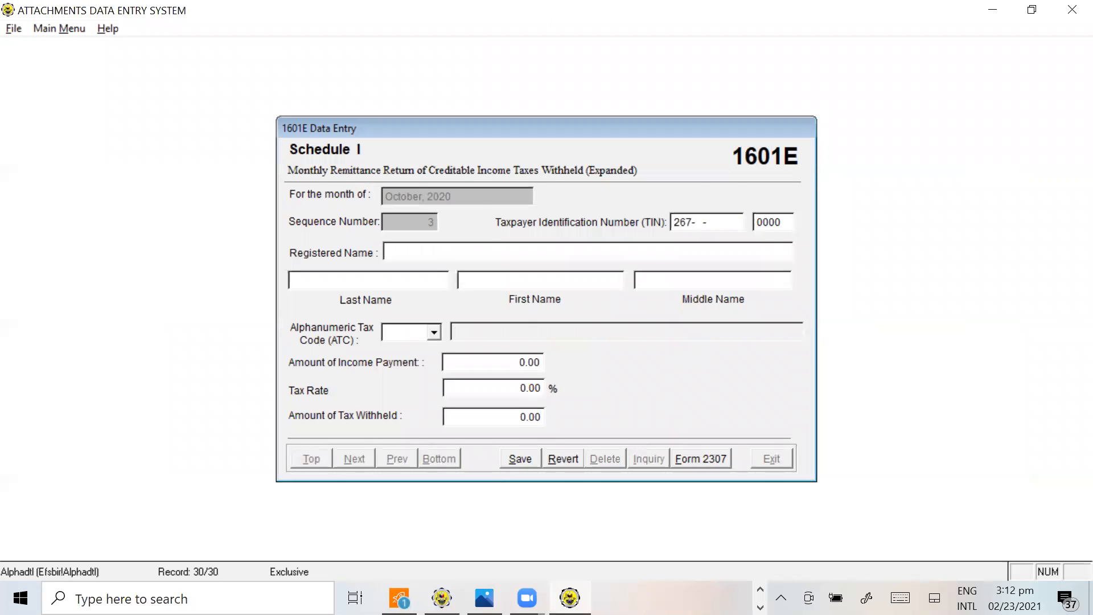
pyautogui.hotkey('alt', 'Tab')
pyautogui.hotkey('alt', 'Tab')
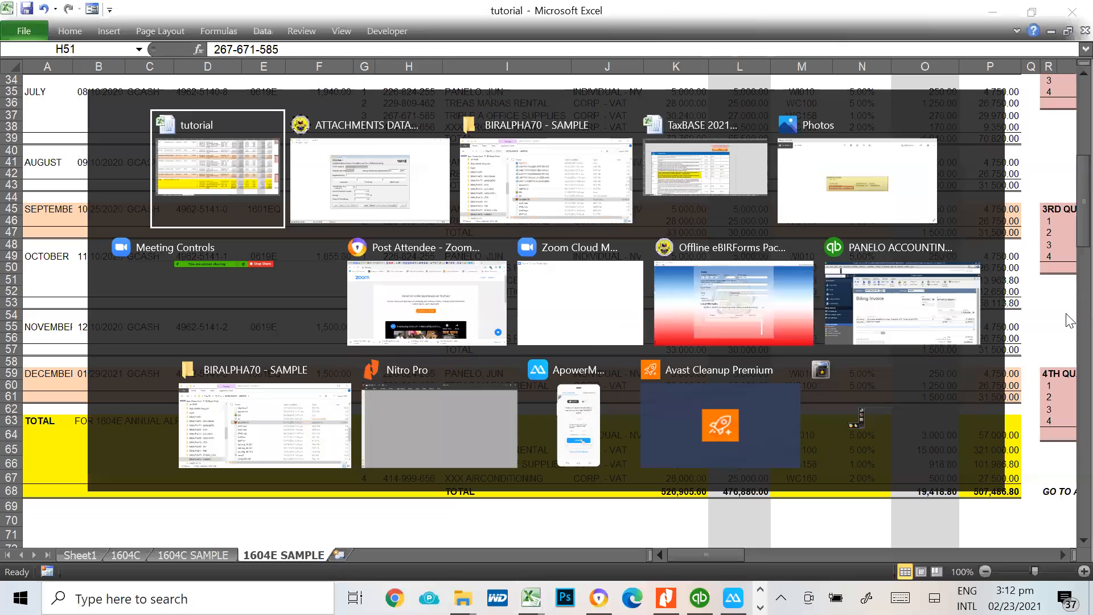
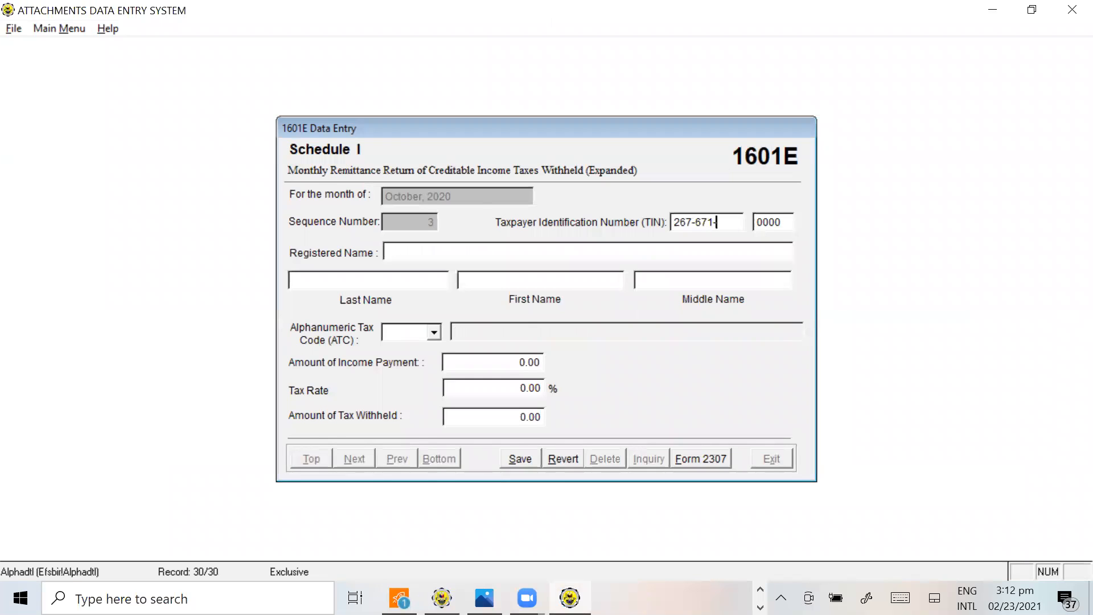
pyautogui.hotkey('alt', 'Tab')
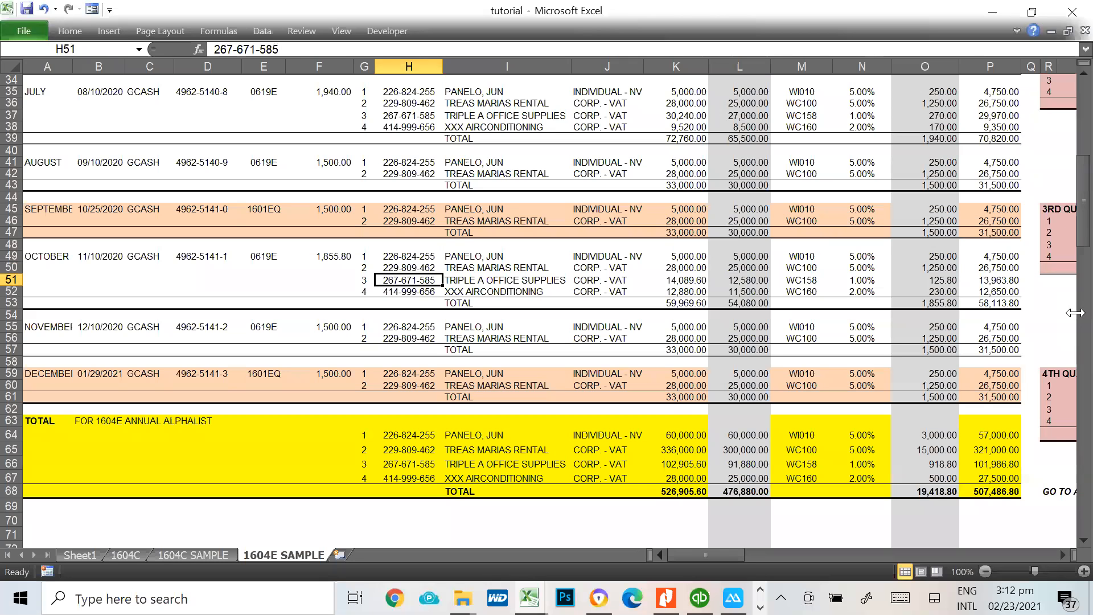
pyautogui.hotkey('alt', 'Tab')
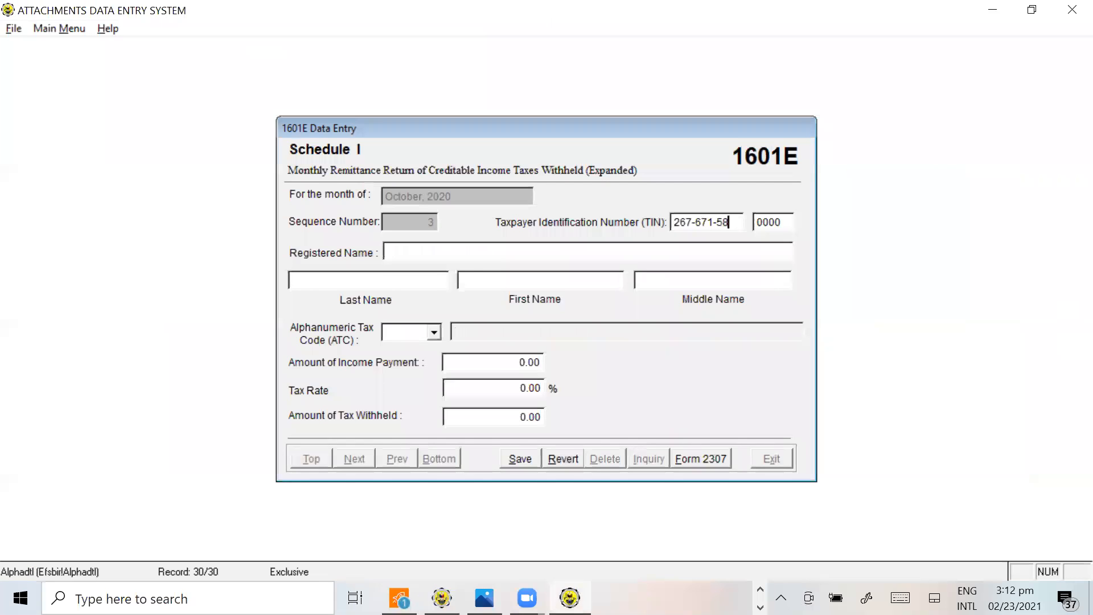
pyautogui.press('Return')
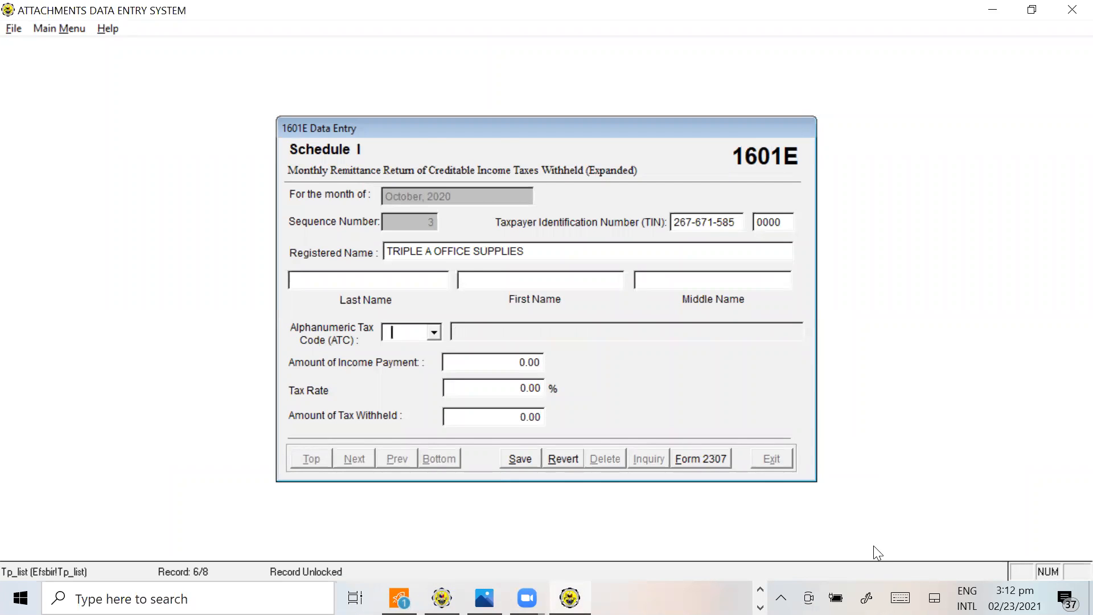
# Look up TRIPLE A OFFICE SUPPLIES' ATC in M51 of the tutorial workbook and enter WC158 in the Alphalist record
pyautogui.hotkey('alt', 'Tab')
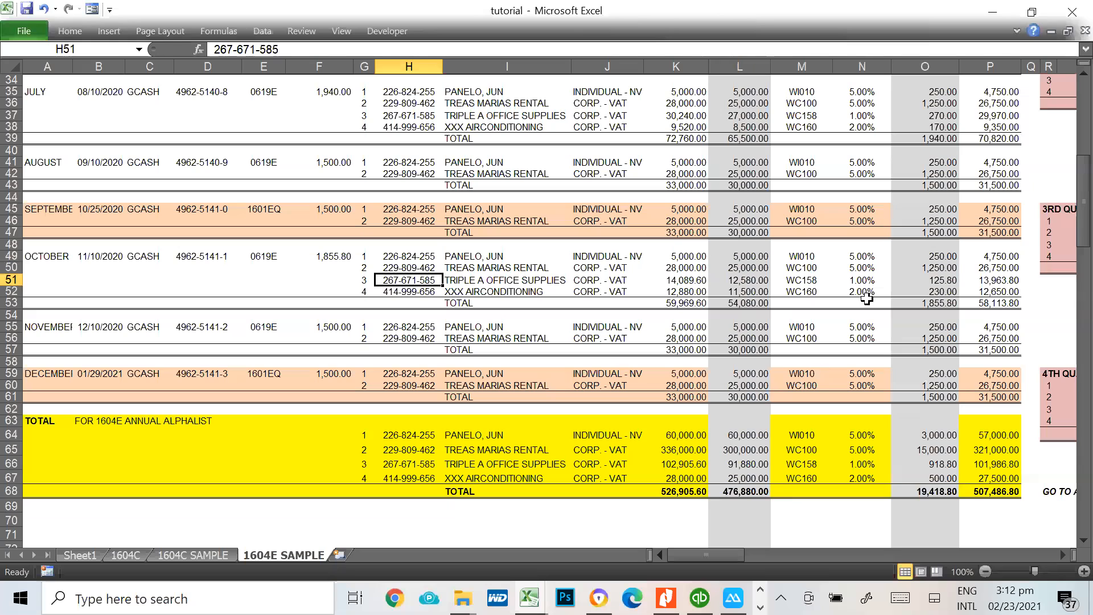
pyautogui.click(803, 280)
pyautogui.hotkey('alt', 'Tab')
pyautogui.write('WC158')
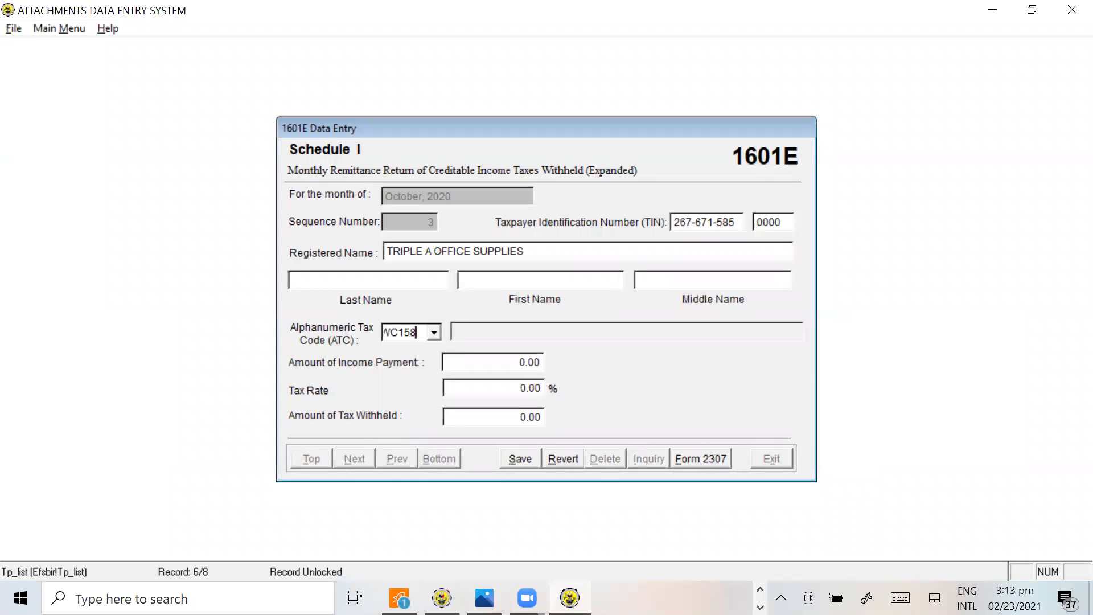
pyautogui.press('Tab')
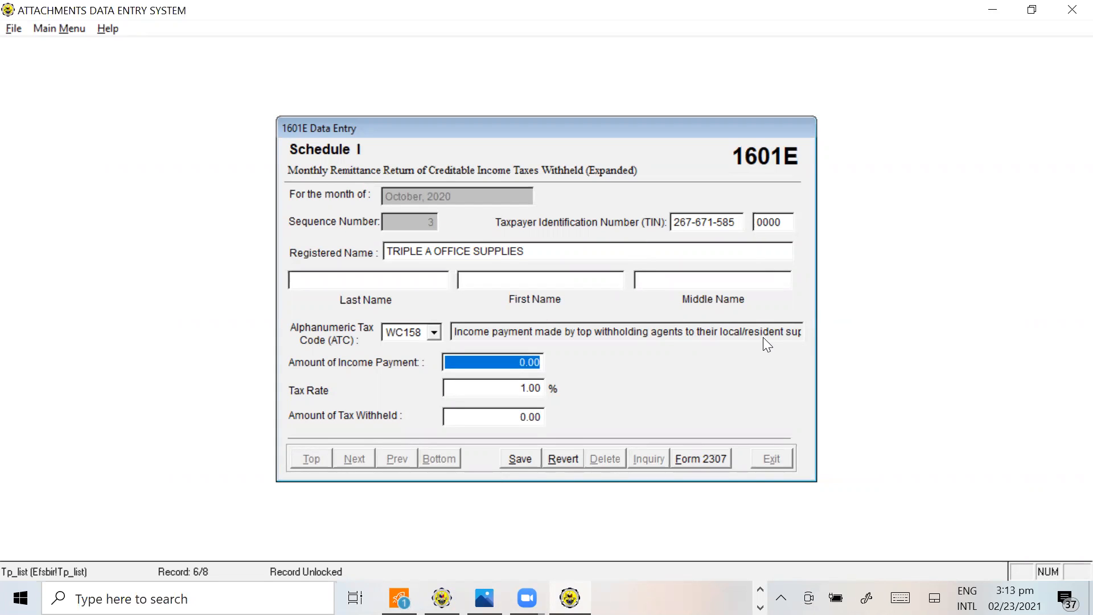
# Look up TRIPLE A OFFICE SUPPLIES' VAT-exclusive amount in L51 of the tutorial workbook and enter 12,580.00 as the income payment
pyautogui.hotkey('alt', 'Tab')
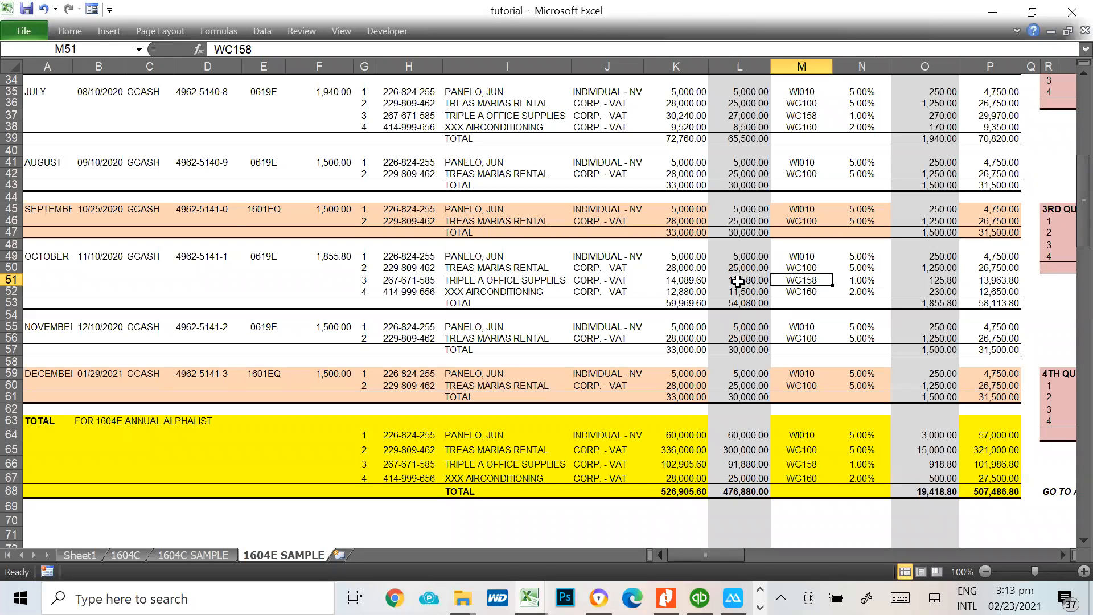
pyautogui.click(676, 280)
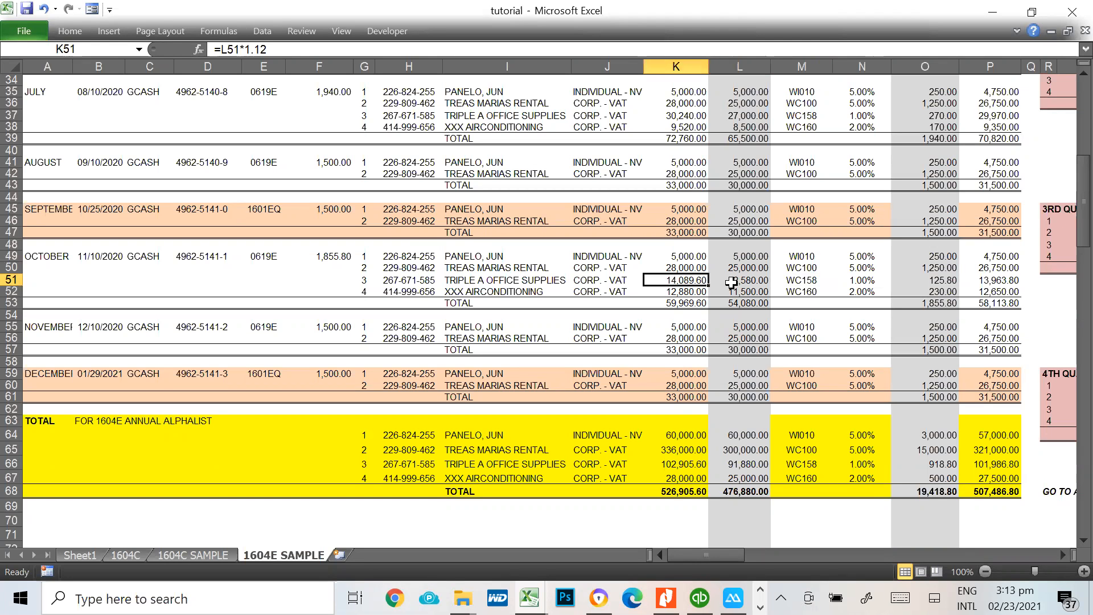
pyautogui.click(732, 280)
pyautogui.hotkey('alt', 'Tab')
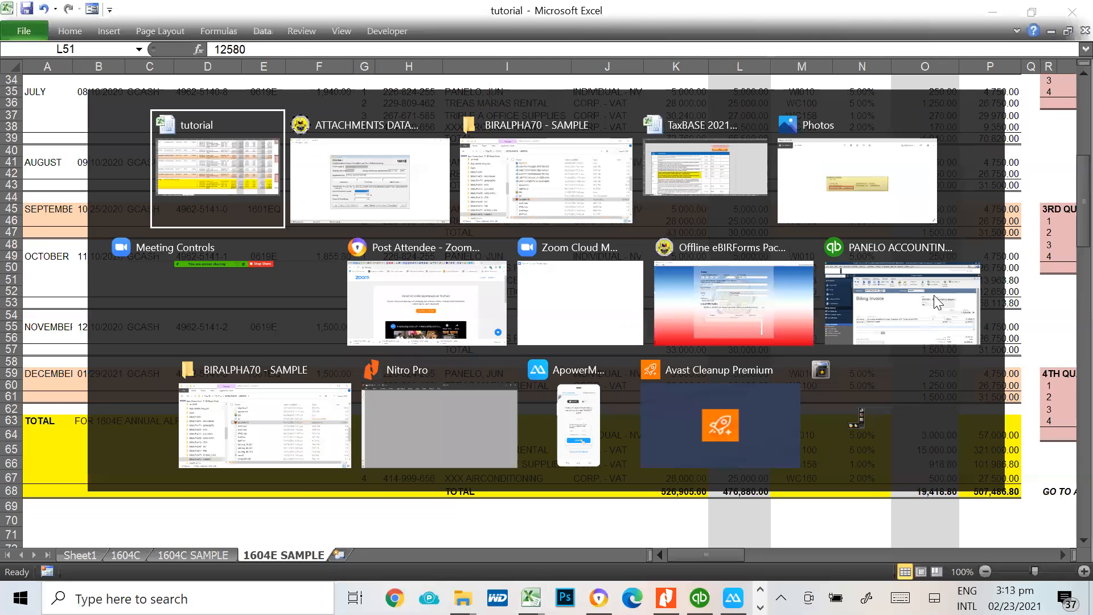
pyautogui.write('12,580')
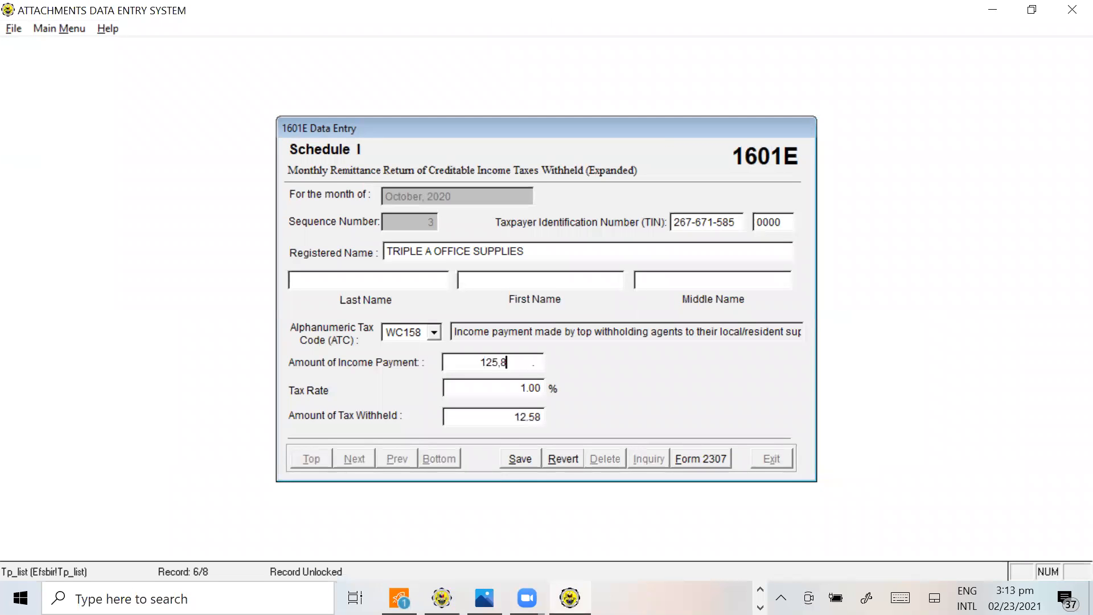
pyautogui.press('Tab')
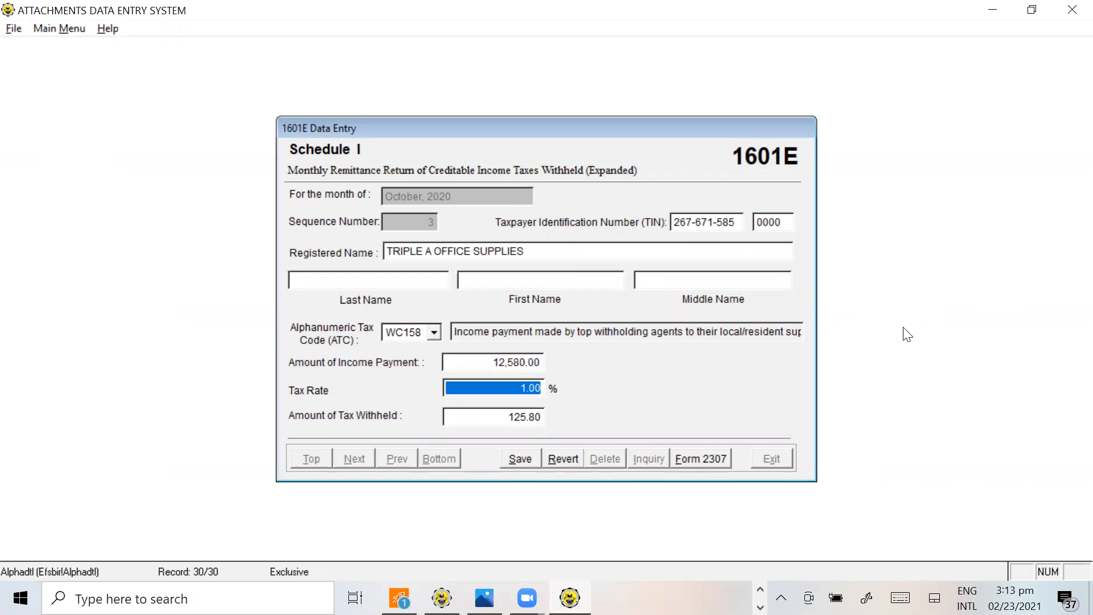
# Check TRIPLE A OFFICE SUPPLIES' tax withheld in O51 of the tutorial workbook and save the Alphalist record
pyautogui.hotkey('alt', 'Tab')
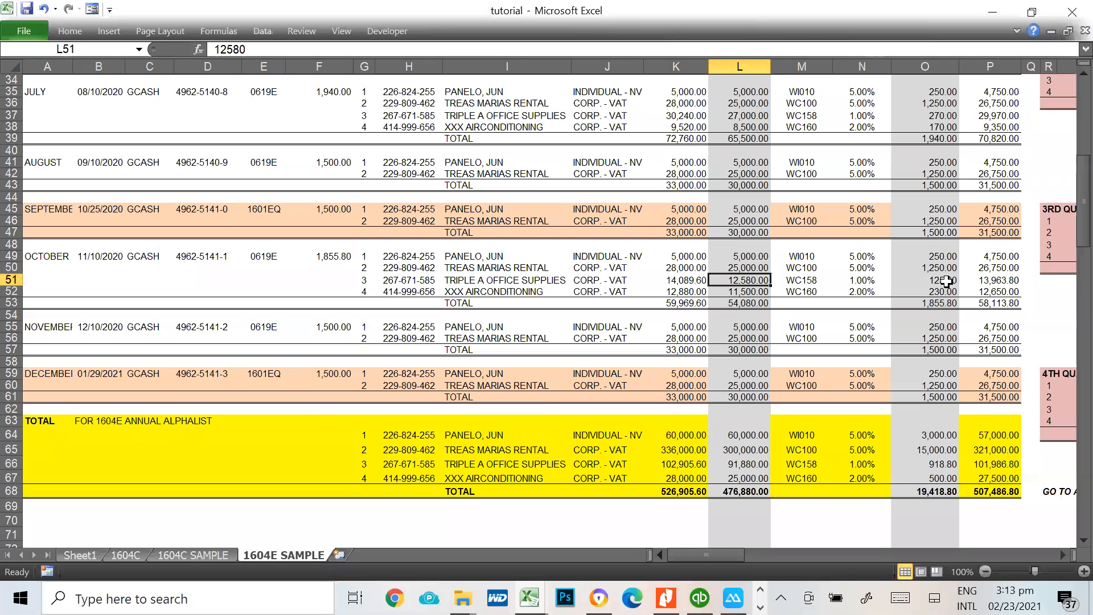
pyautogui.press('Right')
pyautogui.press('Right')
pyautogui.press('Right')
pyautogui.hotkey('alt', 'Tab')
pyautogui.click(530, 458)
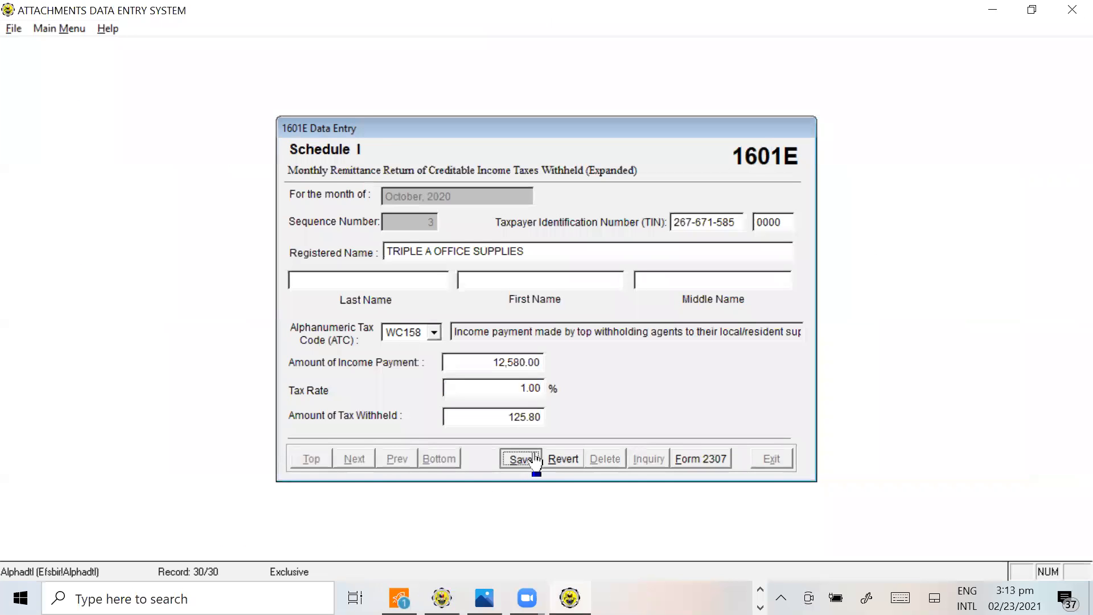
# Add a fourth Schedule I record for October and enter XXX AIRCONDITIONING's TIN from row 52 of the tutorial workbook
pyautogui.click(534, 460)
pyautogui.hotkey('alt', 'Tab')
pyautogui.hotkey('alt', 'Tab')
pyautogui.hotkey('alt', 'Tab')
pyautogui.hotkey('alt', 'Tab')
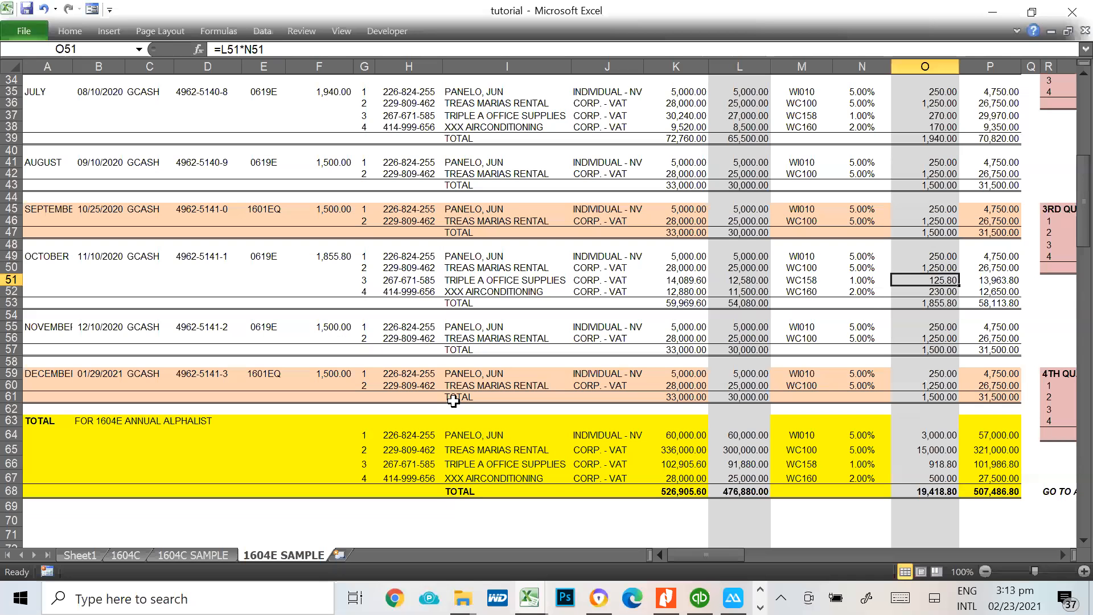
pyautogui.click(448, 291)
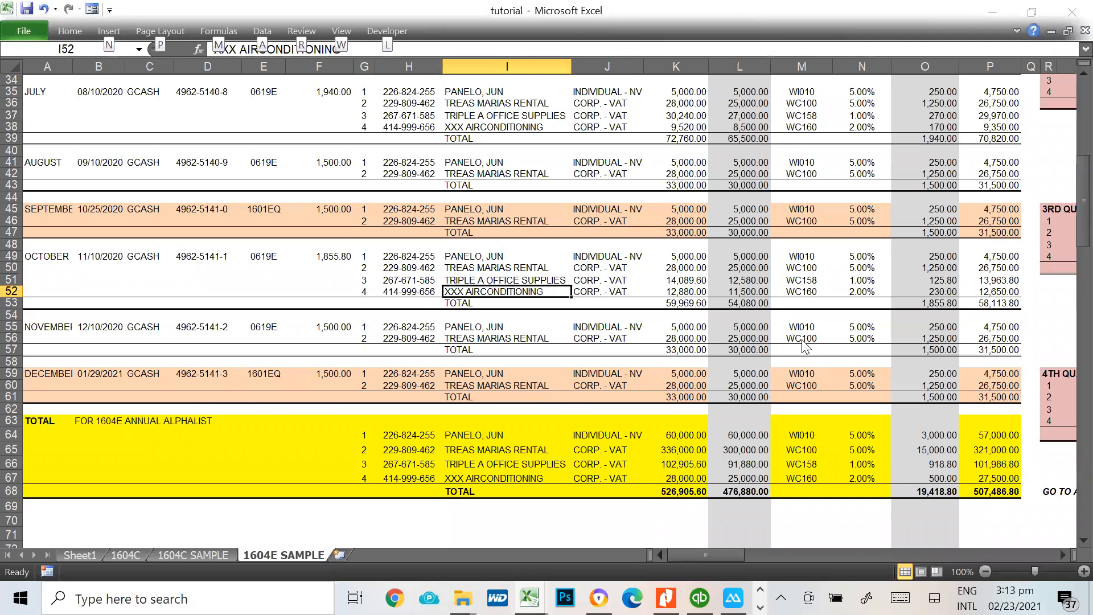
pyautogui.hotkey('alt', 'Tab')
pyautogui.hotkey('alt', 'Tab')
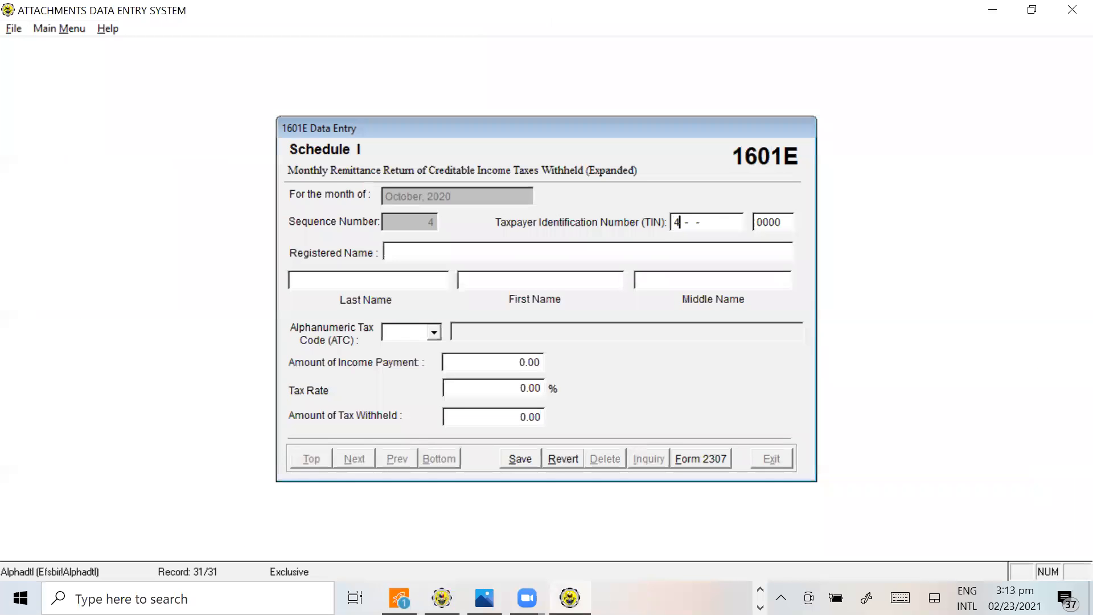
pyautogui.hotkey('alt', 'Tab')
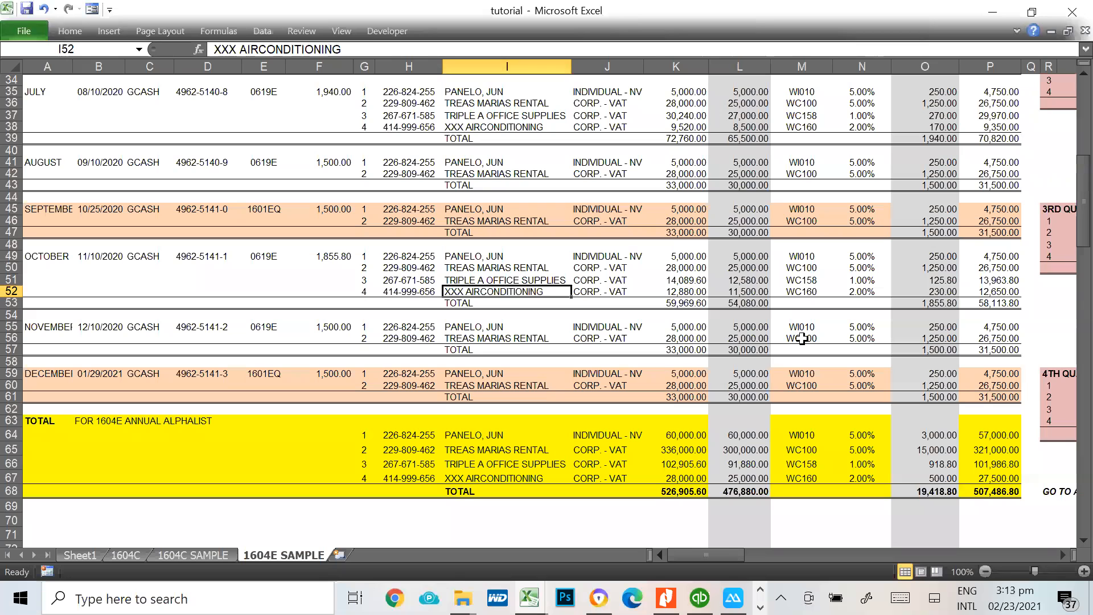
pyautogui.hotkey('alt', 'Tab')
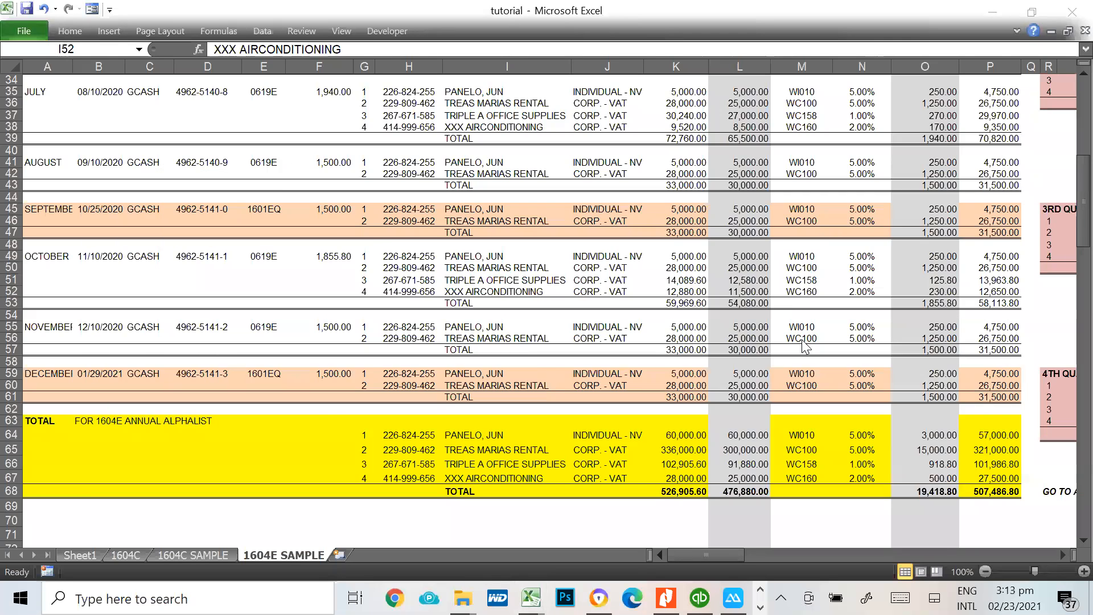
pyautogui.press('Tab')
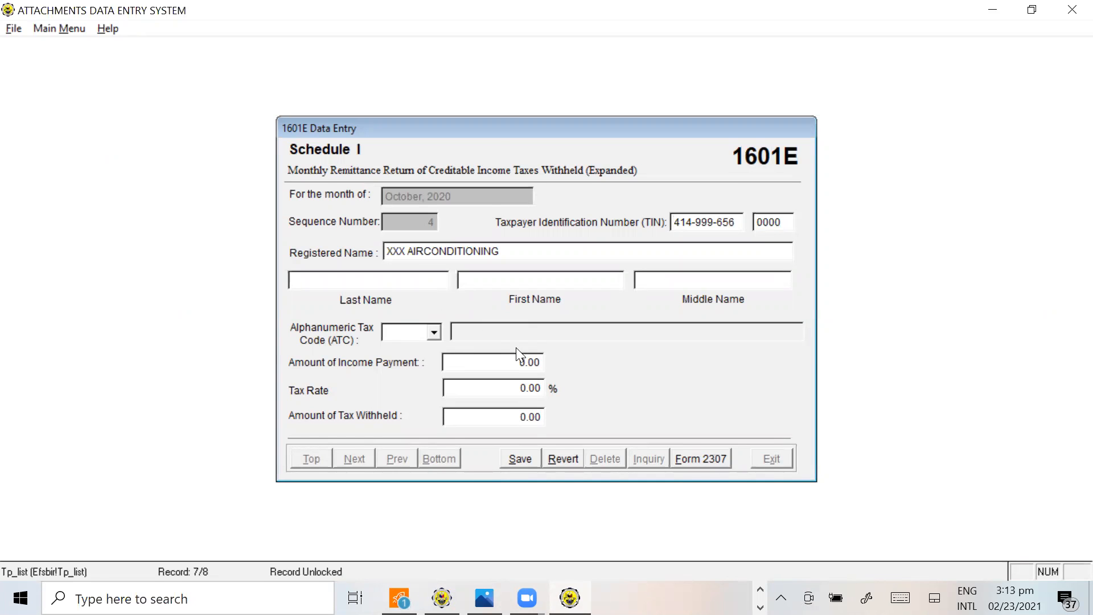
# Look up XXX AIRCONDITIONING's ATC in M52 of the tutorial workbook and enter WC160 in the Alphalist record
pyautogui.hotkey('alt', 'Tab')
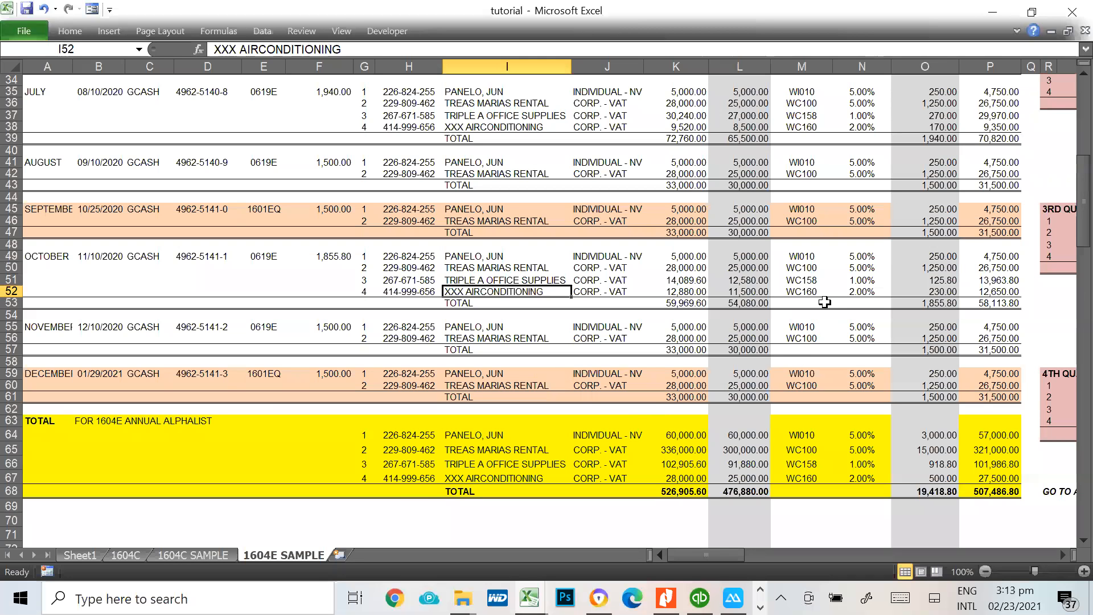
pyautogui.click(814, 298)
pyautogui.hotkey('alt', 'Tab')
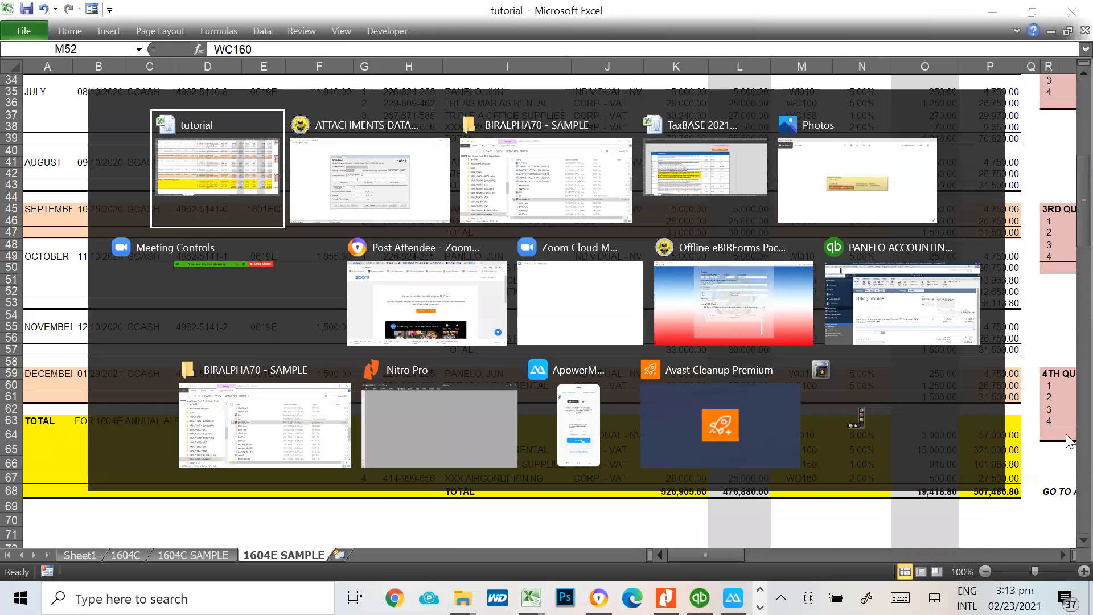
pyautogui.write('WC160')
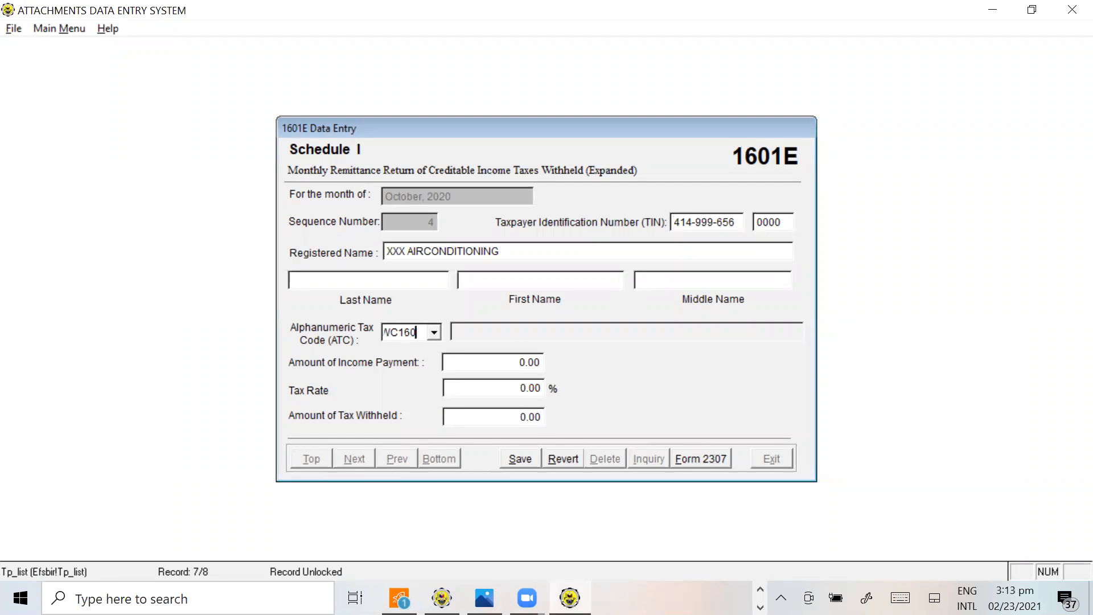
pyautogui.press('Tab')
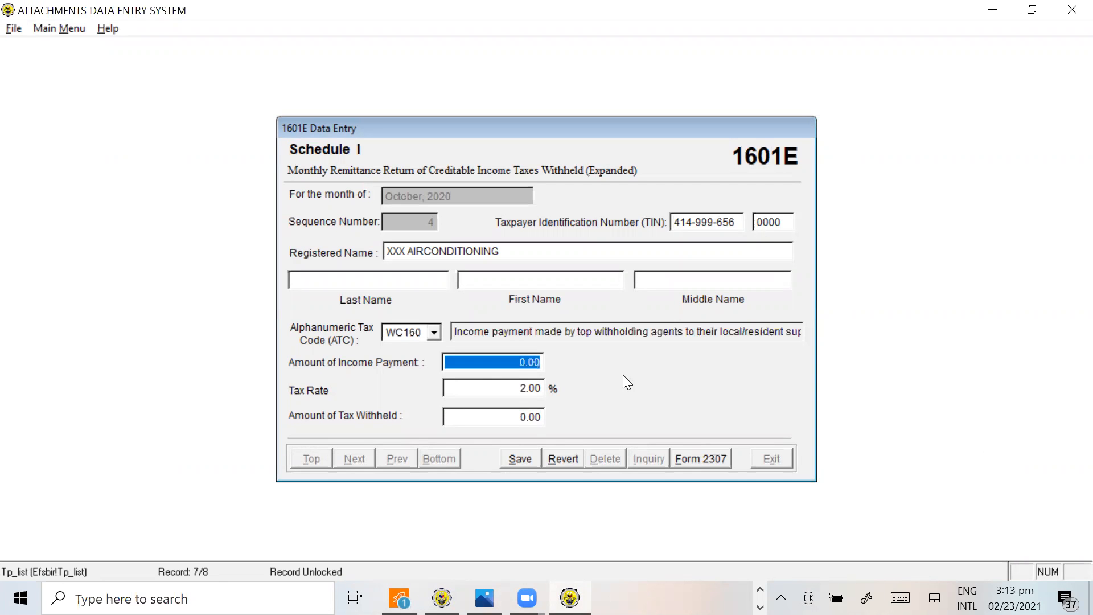
# Look up XXX AIRCONDITIONING's VAT-exclusive amount in L52 of the tutorial workbook and enter 11,500.00 as the income payment
pyautogui.hotkey('alt', 'Tab')
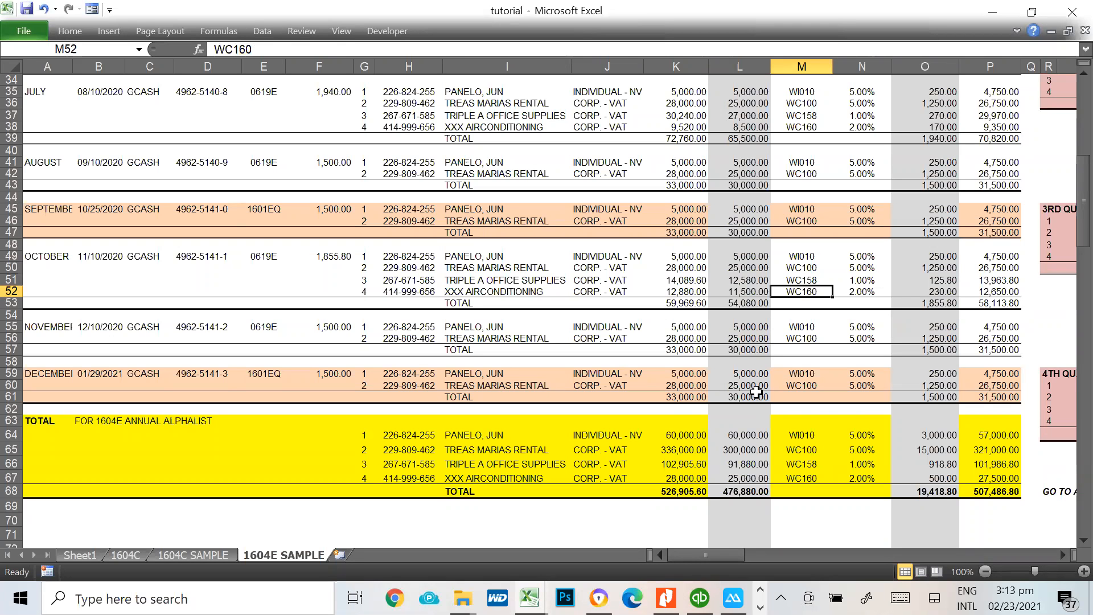
pyautogui.click(751, 291)
pyautogui.hotkey('alt', 'Tab')
pyautogui.hotkey('alt', 'Tab')
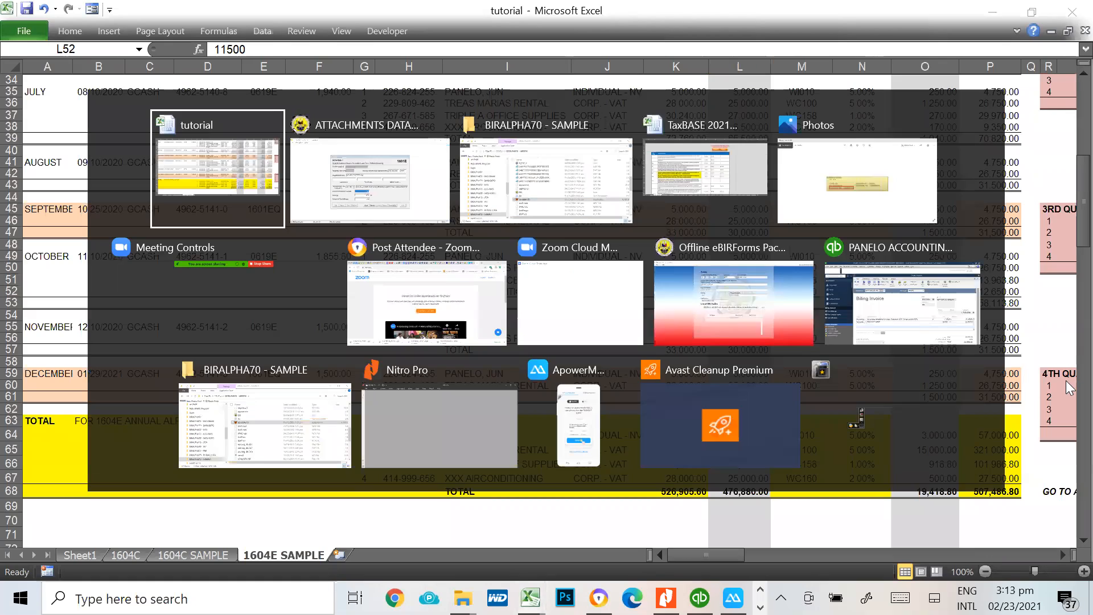
pyautogui.write('11,500')
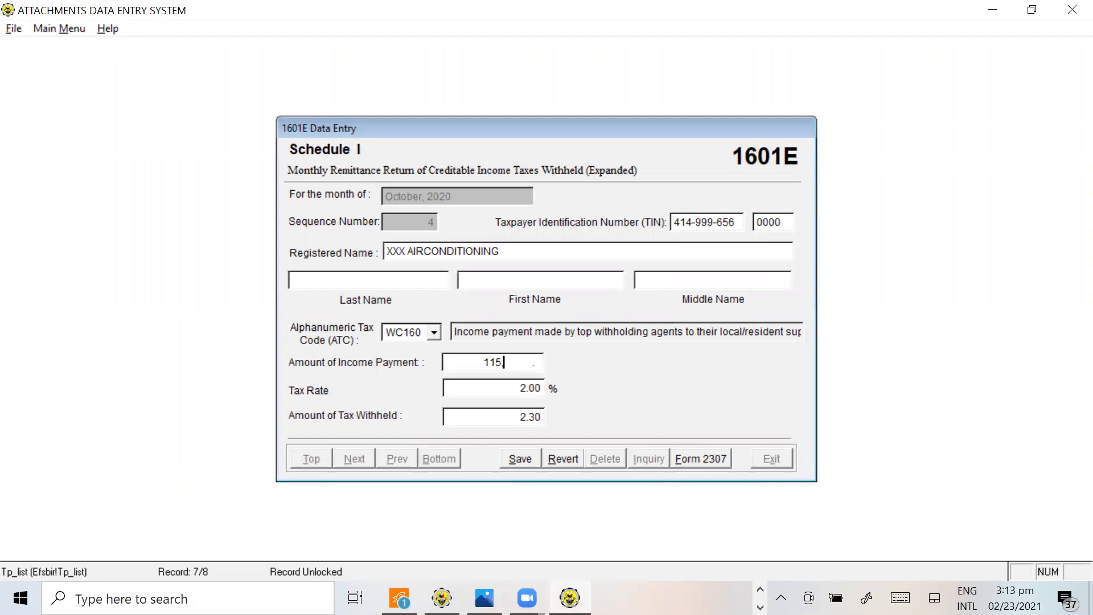
pyautogui.press('Tab')
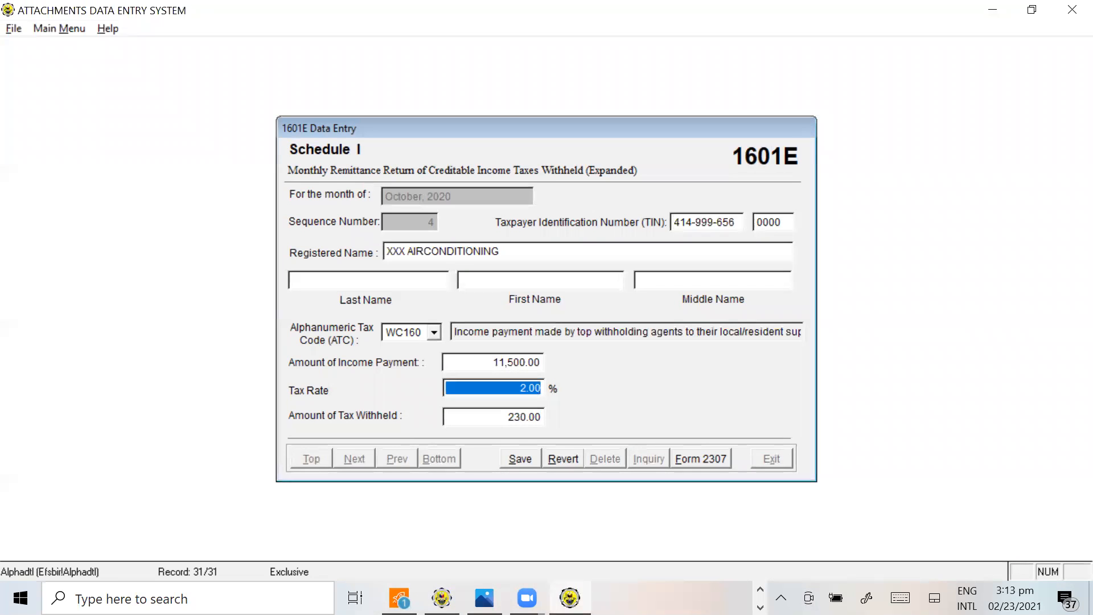
# Check XXX AIRCONDITIONING's tax withheld in O52 of the tutorial workbook and return to Alphalist
pyautogui.hotkey('alt', 'Tab')
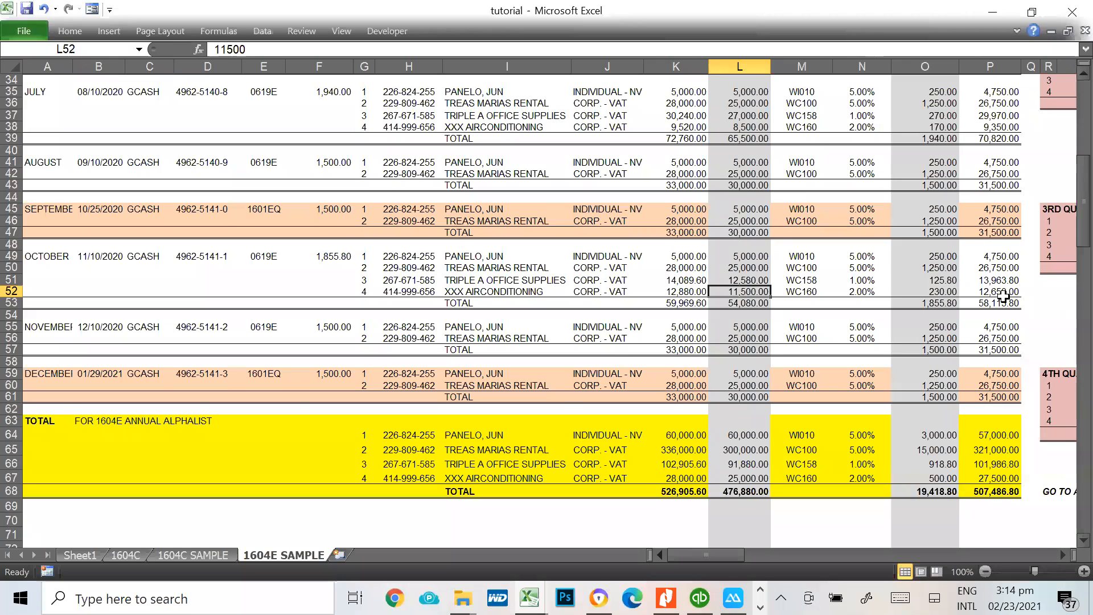
pyautogui.click(928, 289)
pyautogui.hotkey('alt', 'Tab')
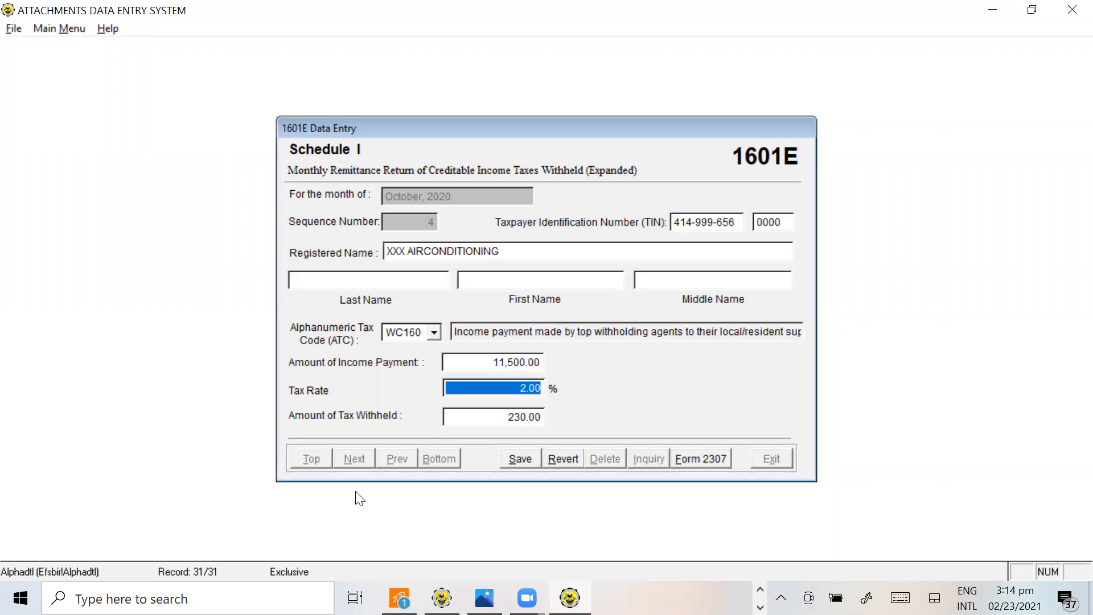
# Save XXX AIRCONDITIONING's October record and exit the Schedule I data entry form
pyautogui.click(520, 459)
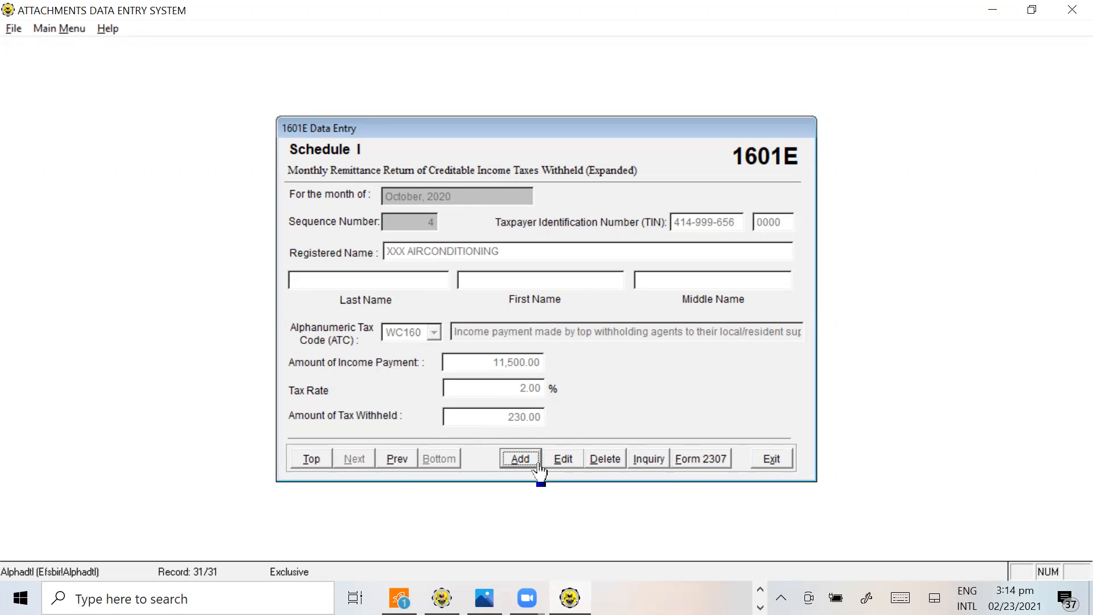
pyautogui.click(765, 468)
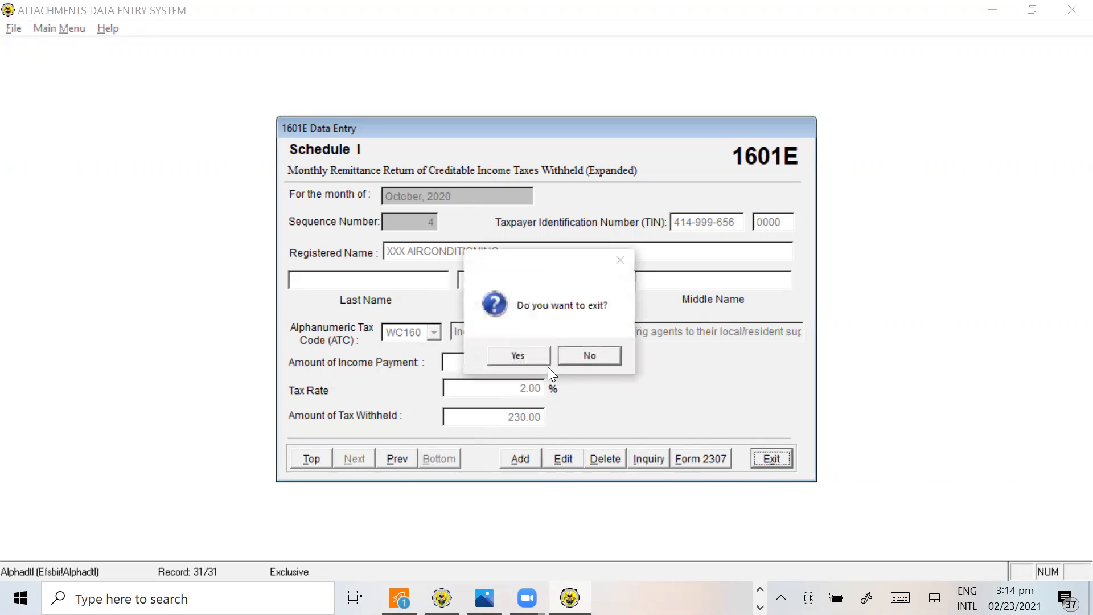
pyautogui.click(531, 355)
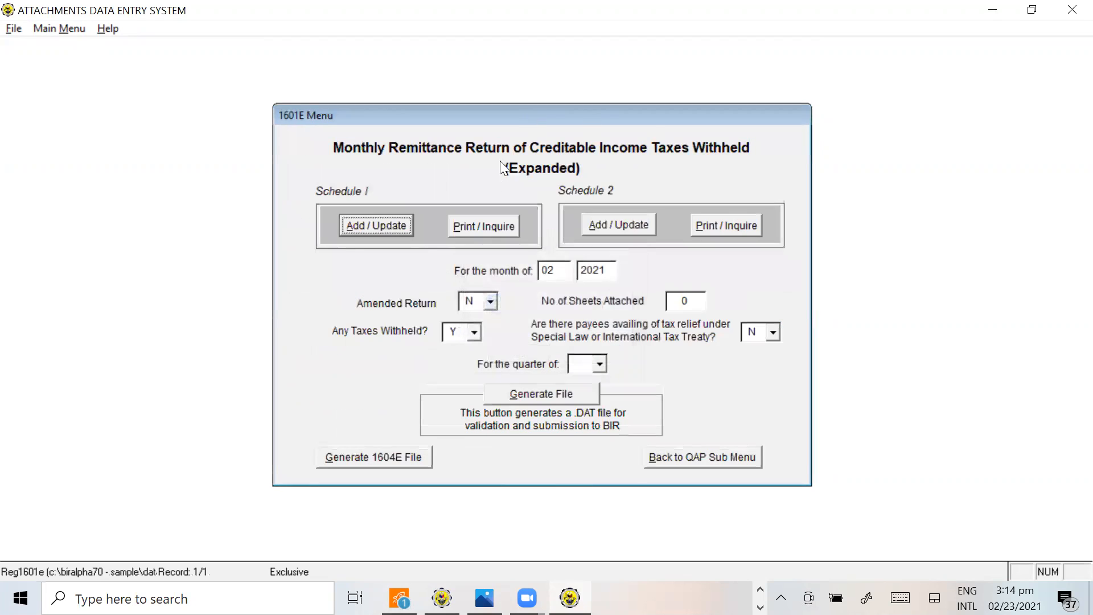
# Set the 1601E period to month 11, year 2020 and quarter 4Q, and open Schedule I data entry for November
pyautogui.click(544, 270)
pyautogui.write('11')
pyautogui.doubleClick(592, 270)
pyautogui.write('2020')
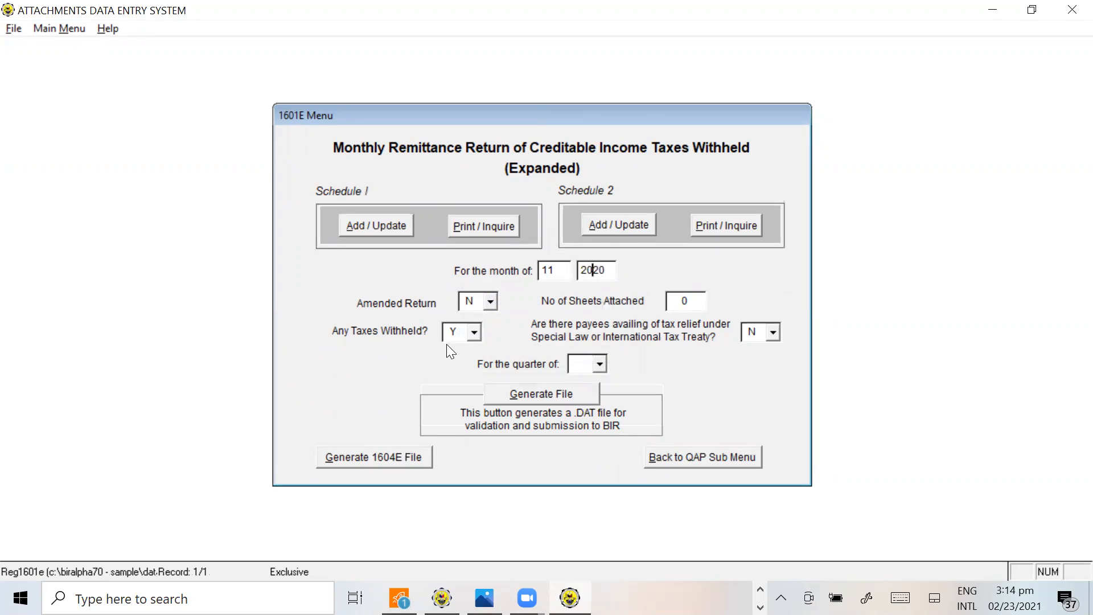
pyautogui.click(604, 364)
pyautogui.click(575, 426)
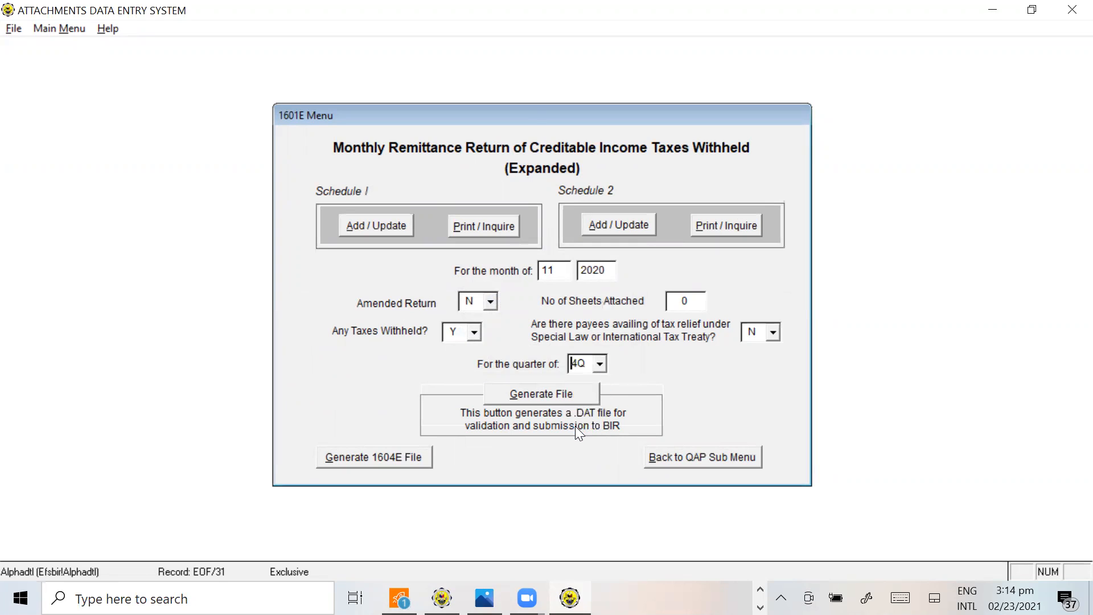
pyautogui.click(373, 228)
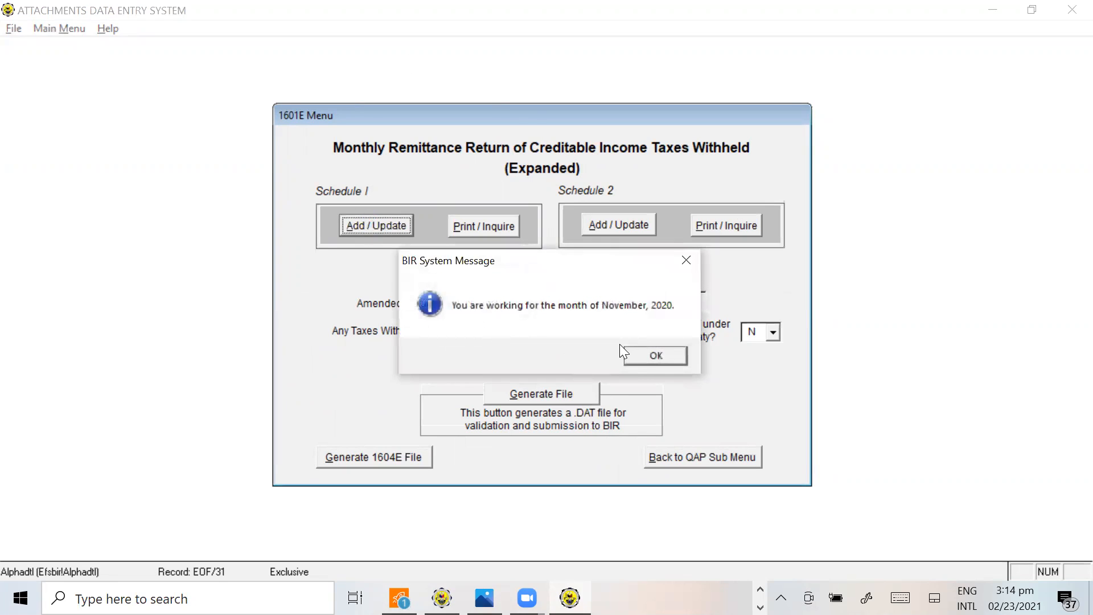
pyautogui.click(653, 359)
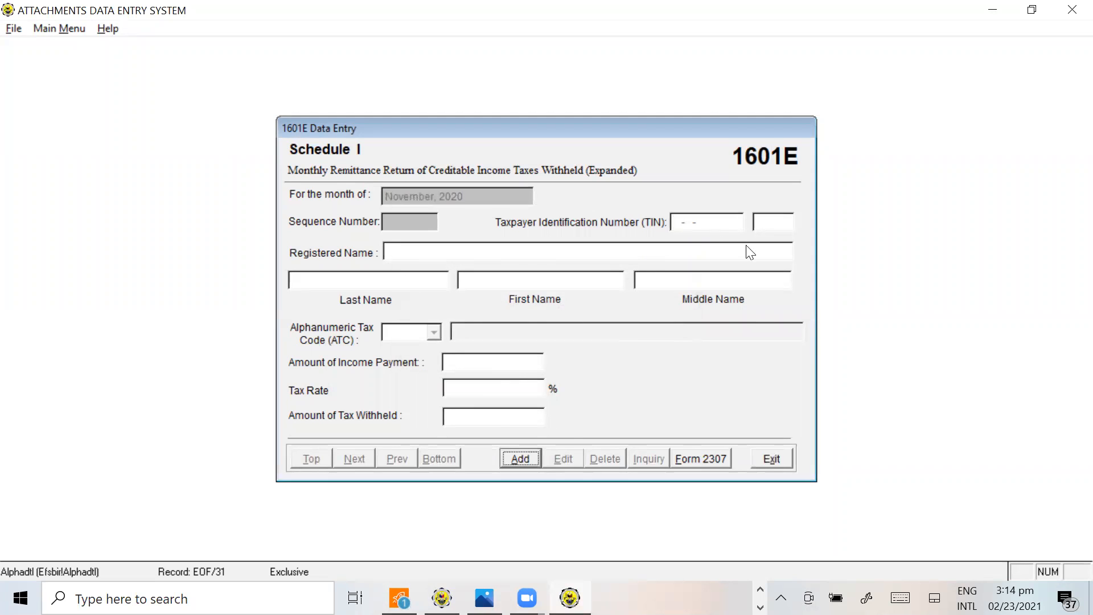
# Add the first November Schedule I record in Alphalist and enter the individual payee's TIN from H55 of the tutorial workbook
pyautogui.hotkey('alt', 'Tab')
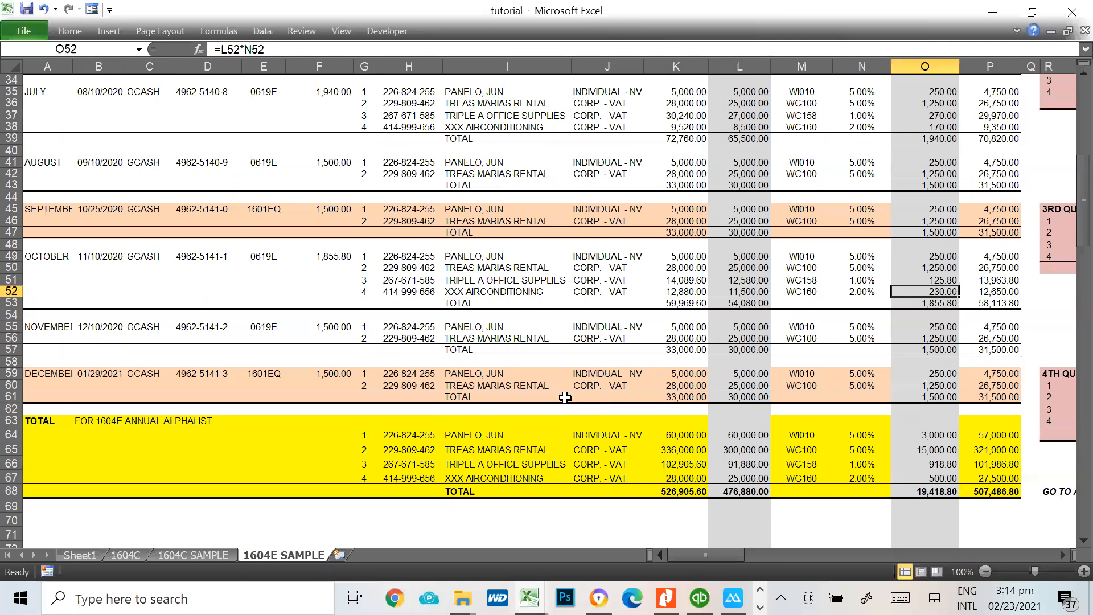
pyautogui.moveTo(398, 328); pyautogui.dragTo(404, 338)
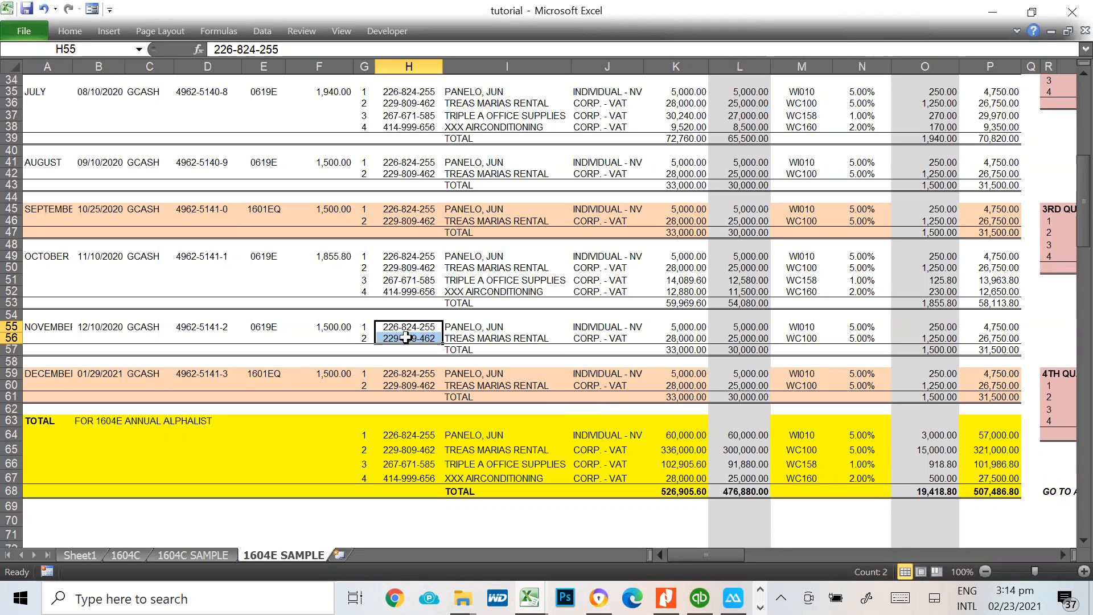
pyautogui.hotkey('alt', 'Tab')
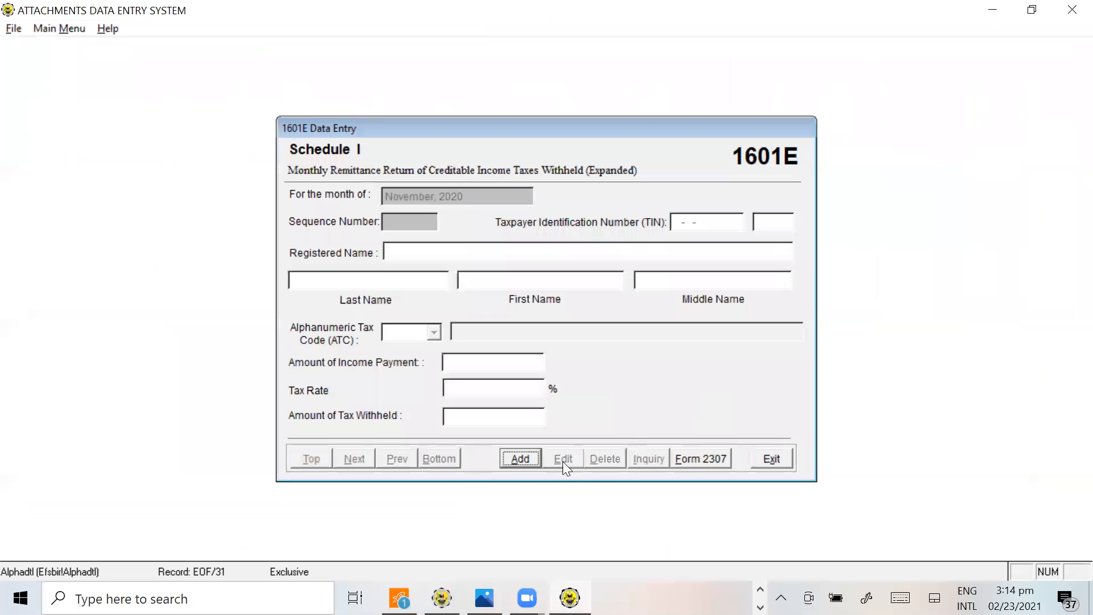
pyautogui.click(518, 459)
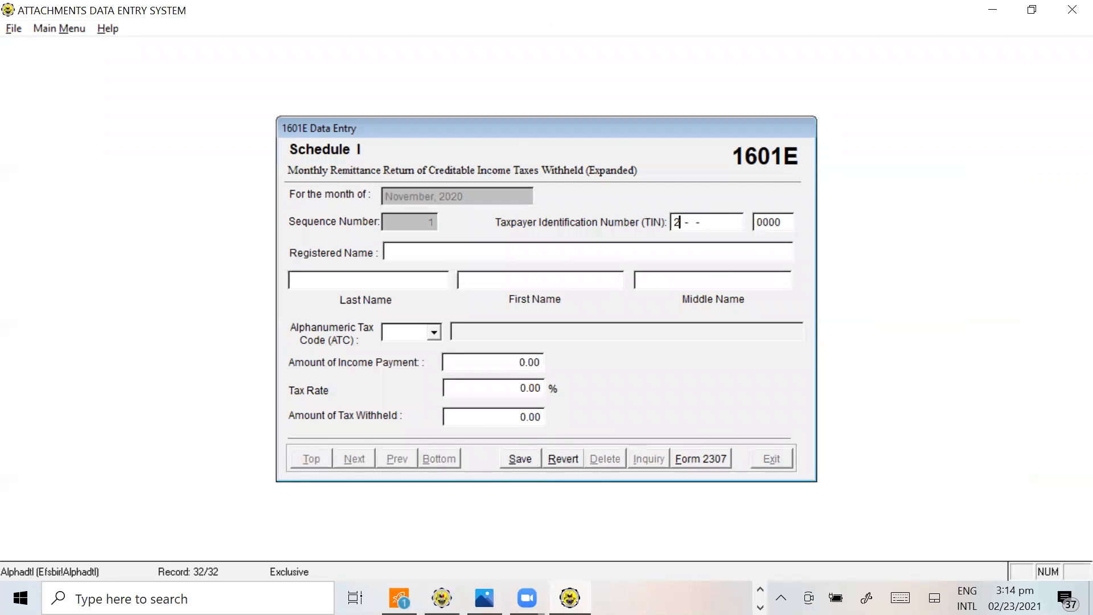
pyautogui.hotkey('alt', 'Tab')
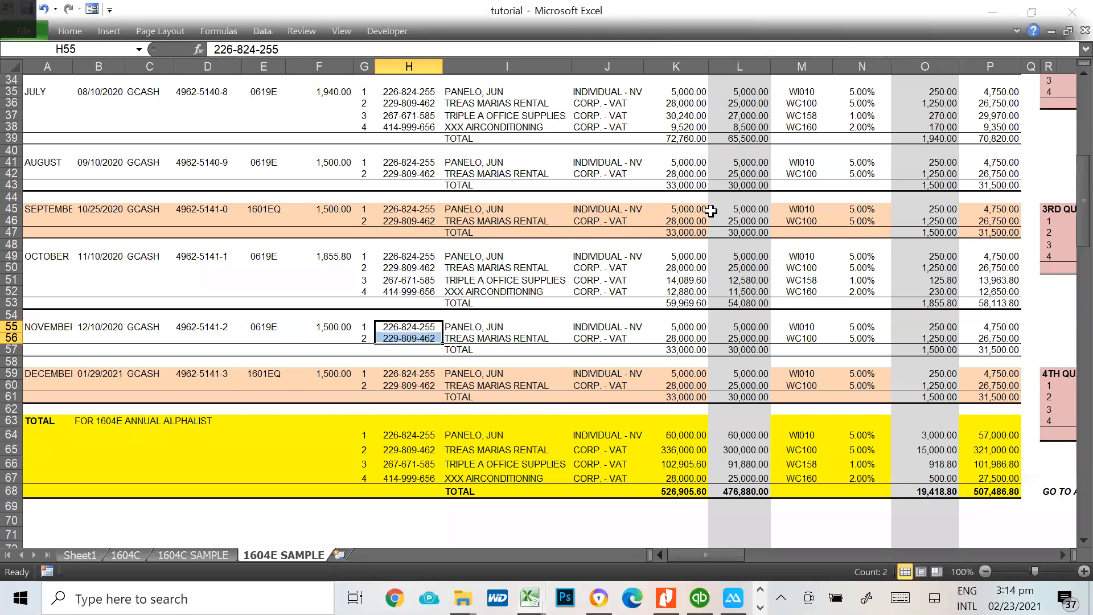
pyautogui.hotkey('alt', 'Tab')
pyautogui.hotkey('alt', 'Tab')
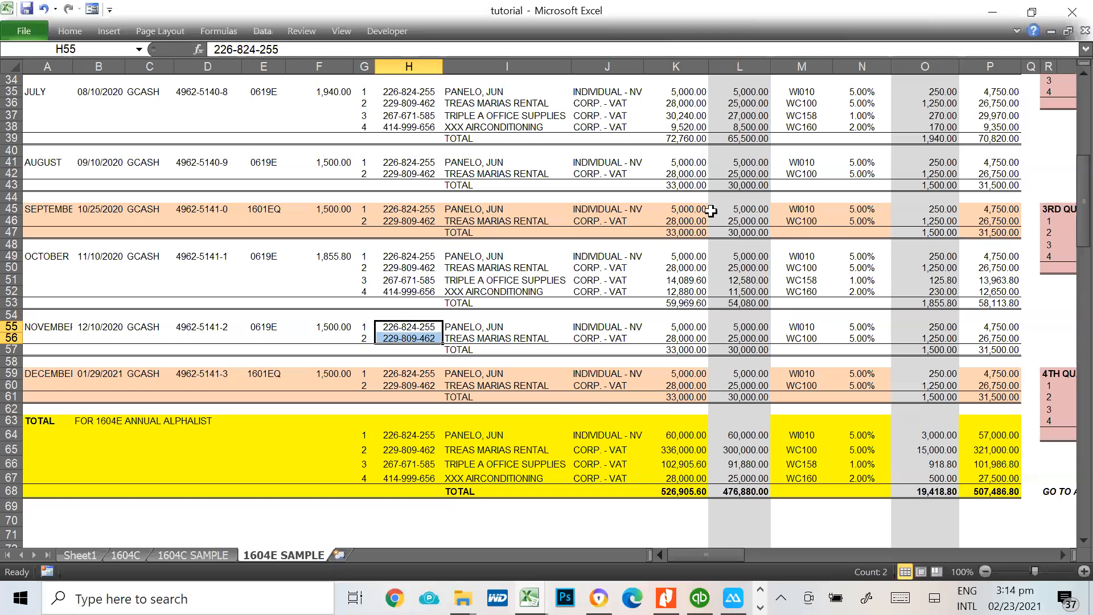
pyautogui.hotkey('alt', 'Tab')
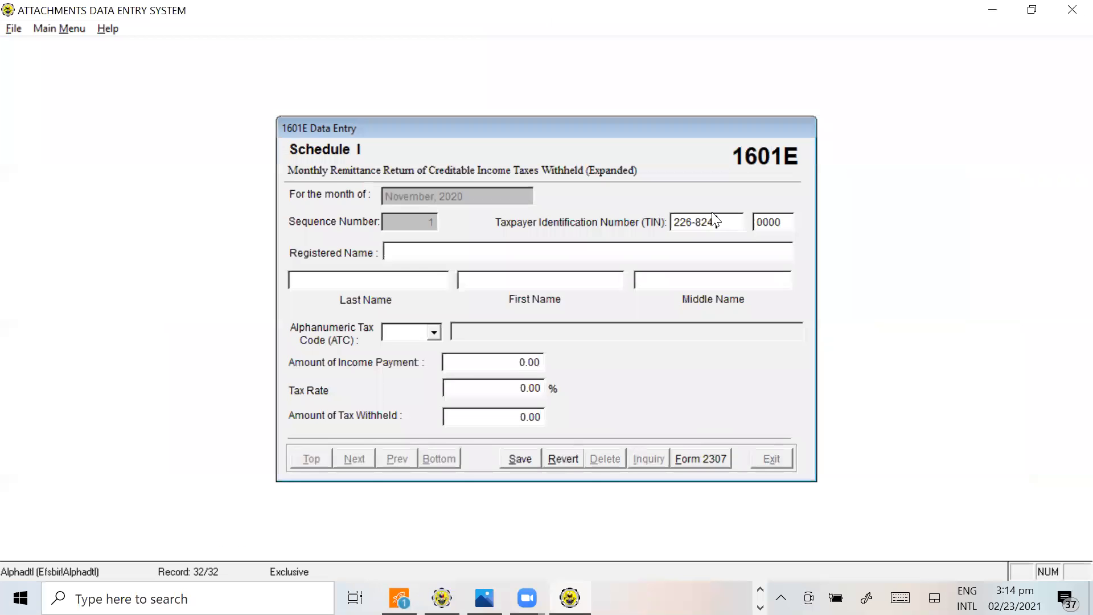
pyautogui.press('Tab')
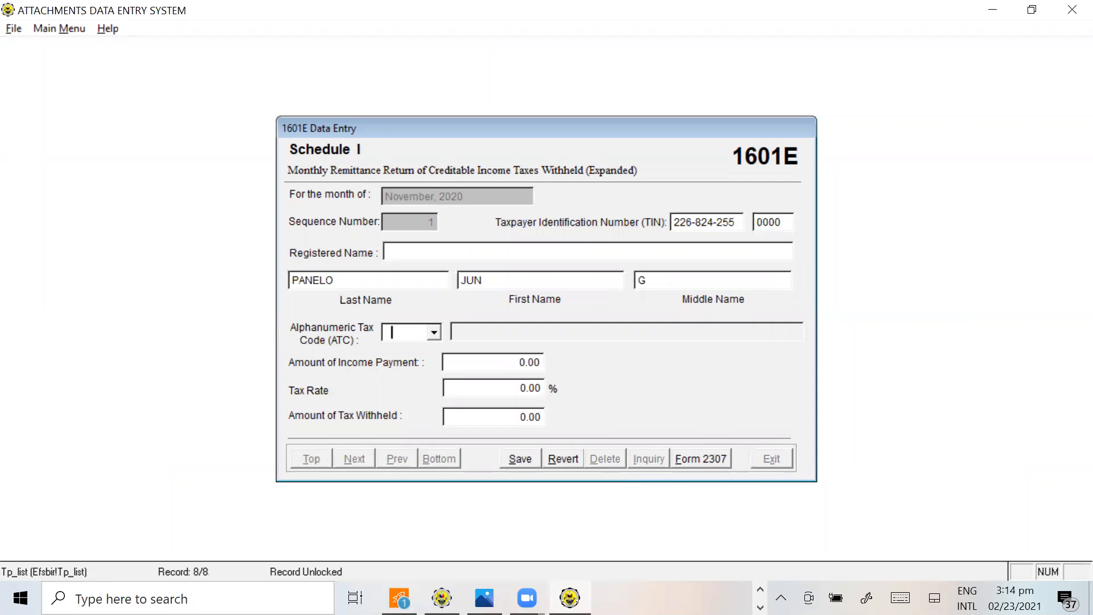
# Enter ATC WI010 and an income payment of 5,000.00 for the individual payee, and save the November record
pyautogui.write('WI010')
pyautogui.press('Tab')
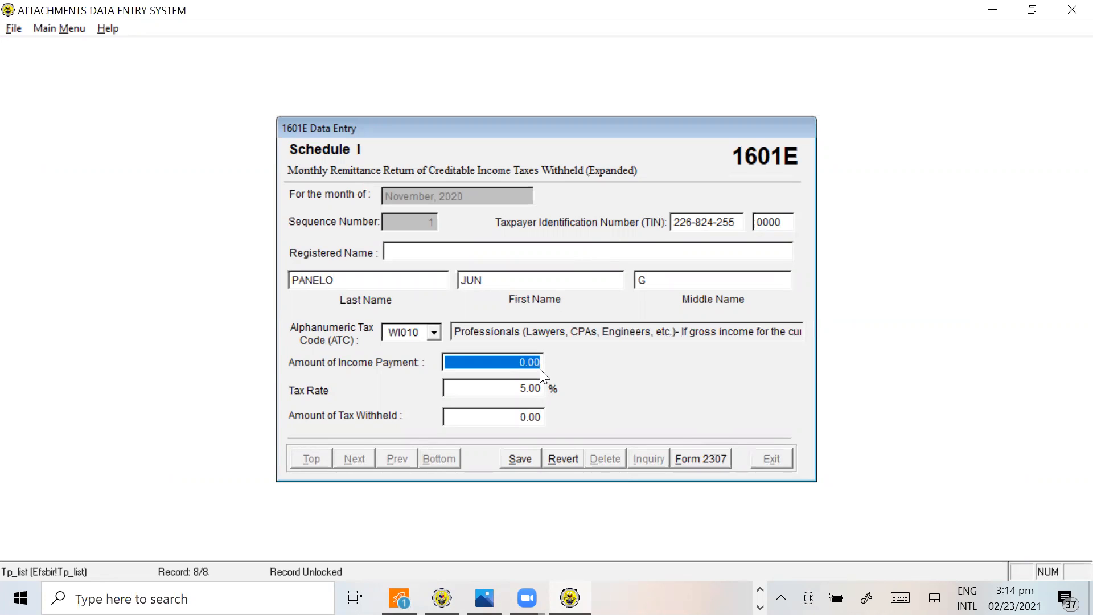
pyautogui.write('5000')
pyautogui.press('Tab')
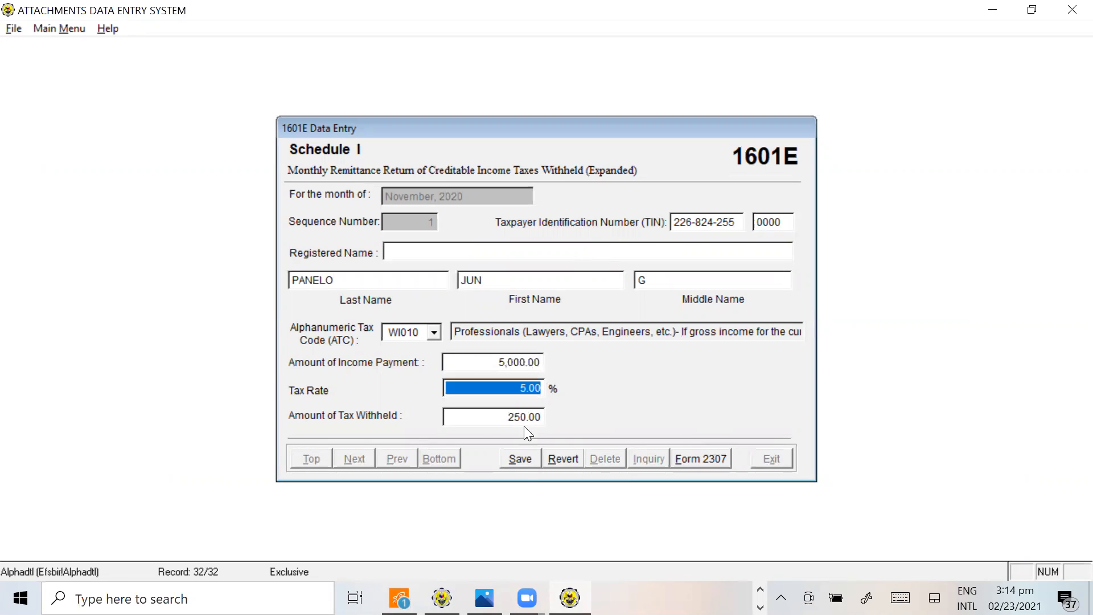
pyautogui.click(520, 459)
# Add a second November Schedule I record and enter TRES MARIAS RENTAL's TIN from H56 of the tutorial workbook
pyautogui.click(520, 459)
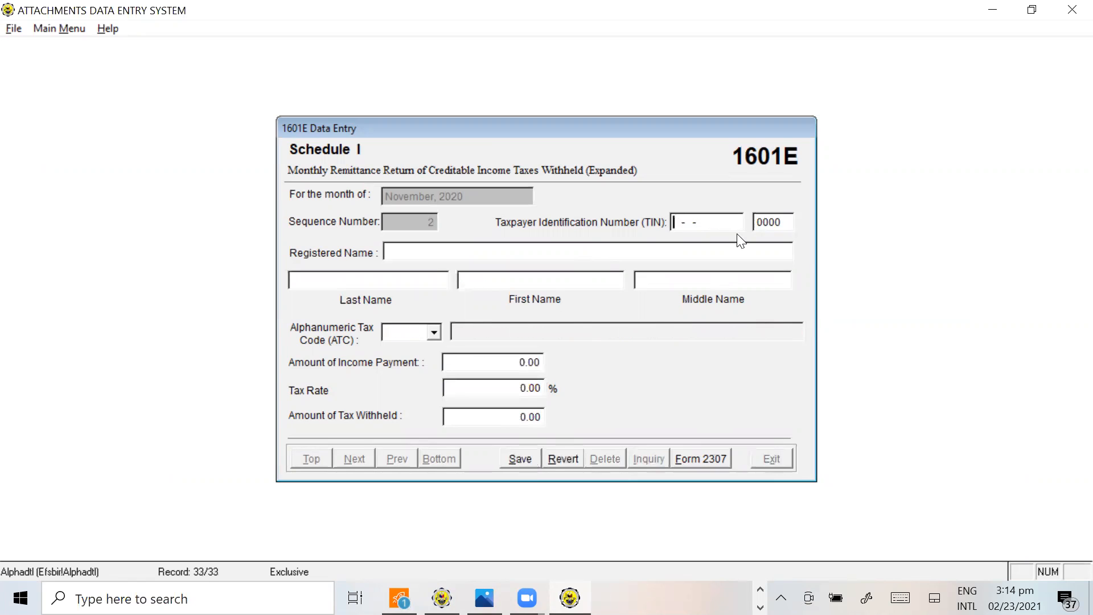
pyautogui.hotkey('alt', 'Tab')
pyautogui.click(410, 336)
pyautogui.hotkey('alt', 'Tab')
pyautogui.hotkey('alt', 'Tab')
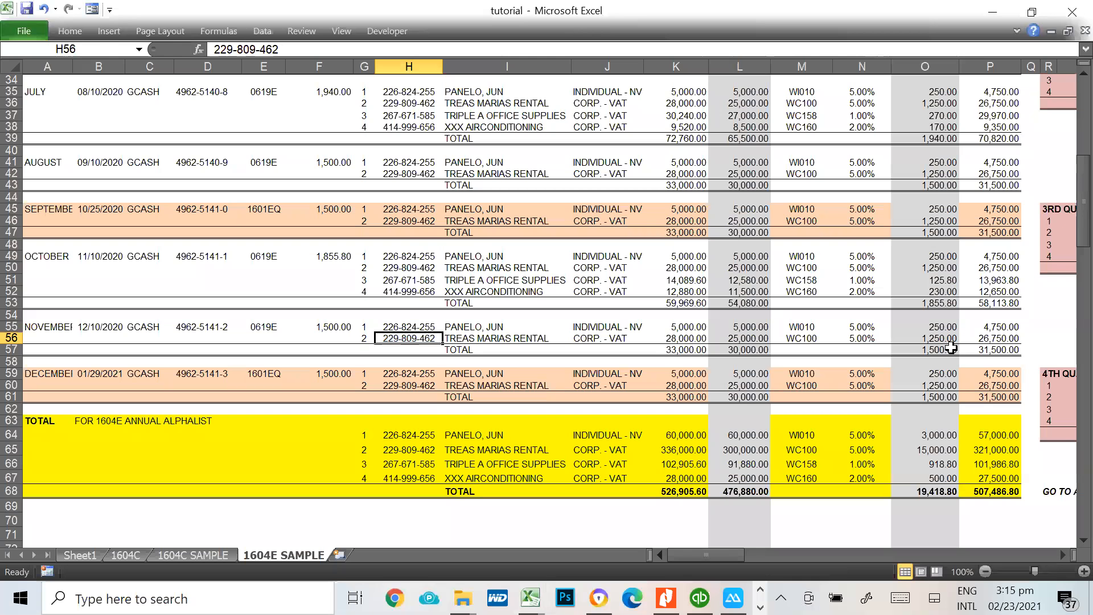
pyautogui.hotkey('alt', 'Tab')
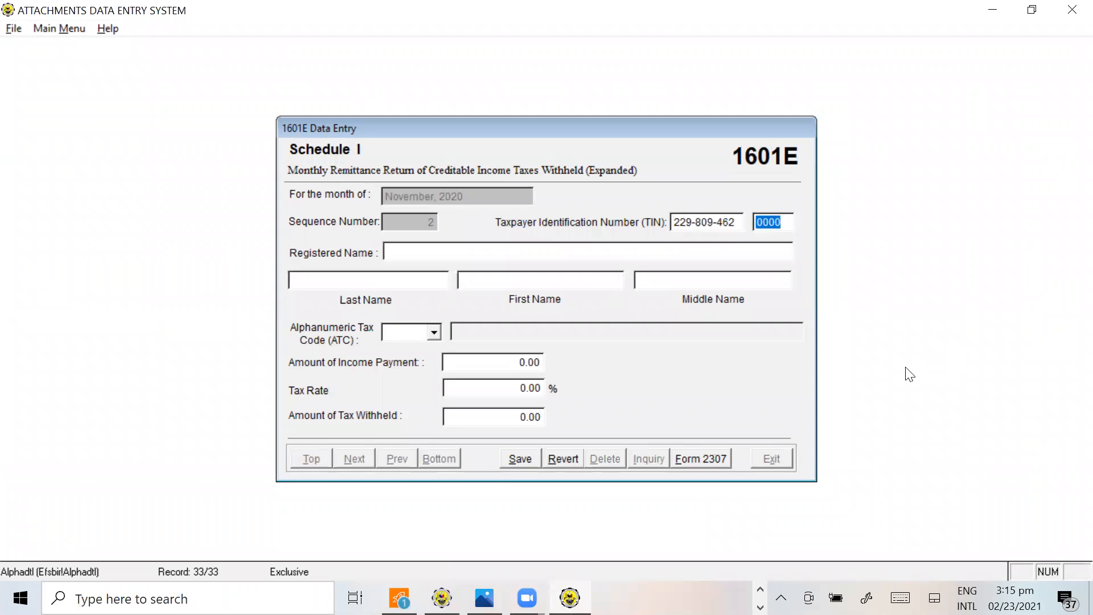
pyautogui.press('Return')
# Set the ATC of TRES MARIAS RENTAL's November record to WC100
pyautogui.write('W')
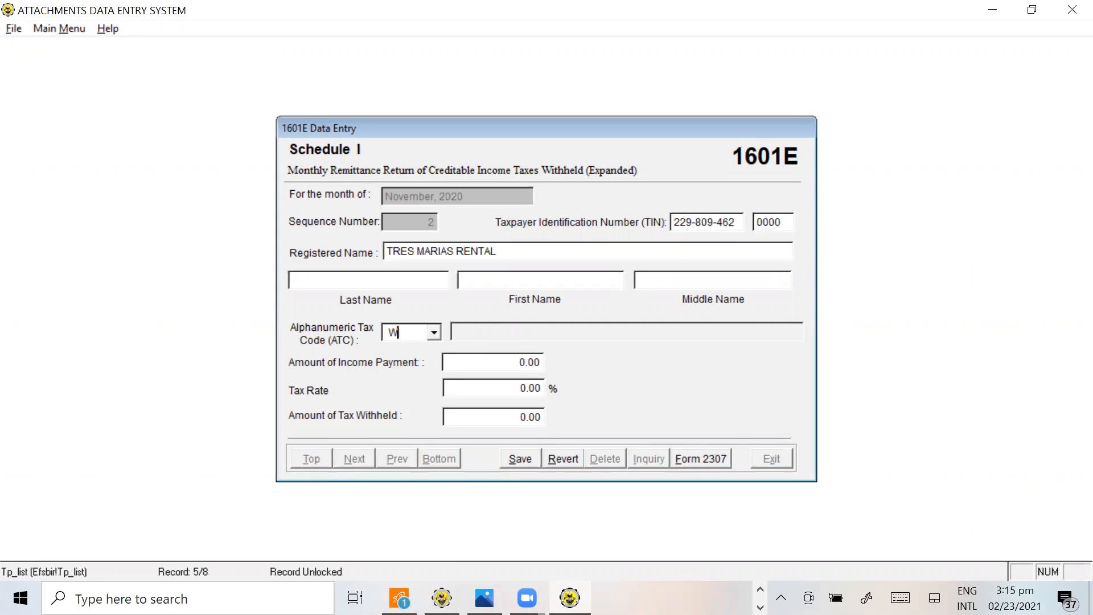
pyautogui.write('C100')
pyautogui.press('Tab')
# Enter TRES MARIAS RENTAL's income payment of 25,000.00 from L56 of the tutorial workbook, save the record and return to the workbook
pyautogui.hotkey('alt', 'Tab')
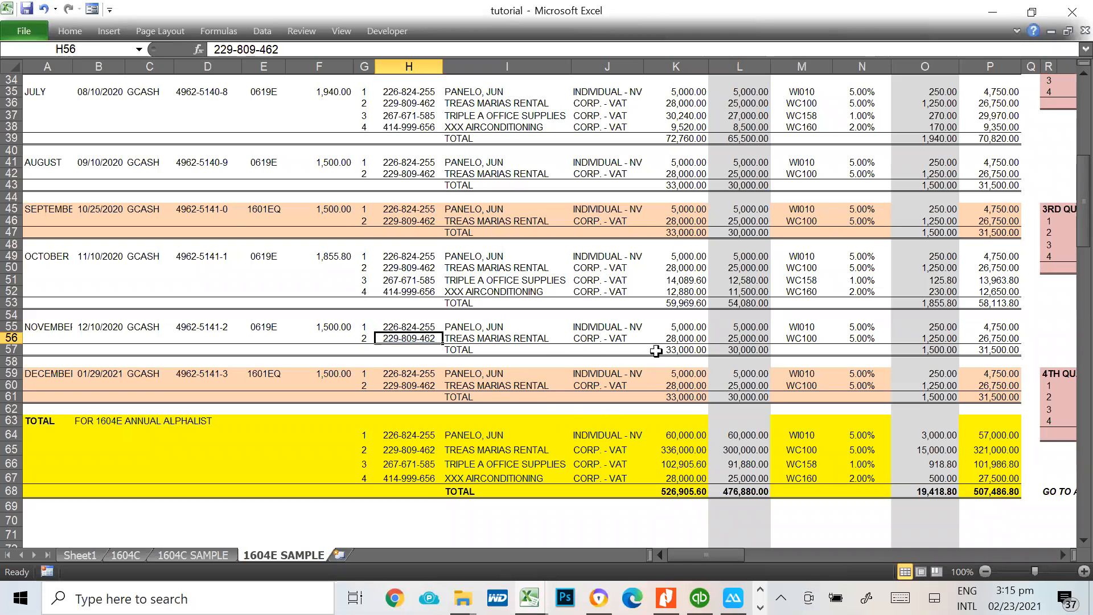
pyautogui.click(729, 339)
pyautogui.hotkey('alt', 'Tab')
pyautogui.write('25000')
pyautogui.press('Tab')
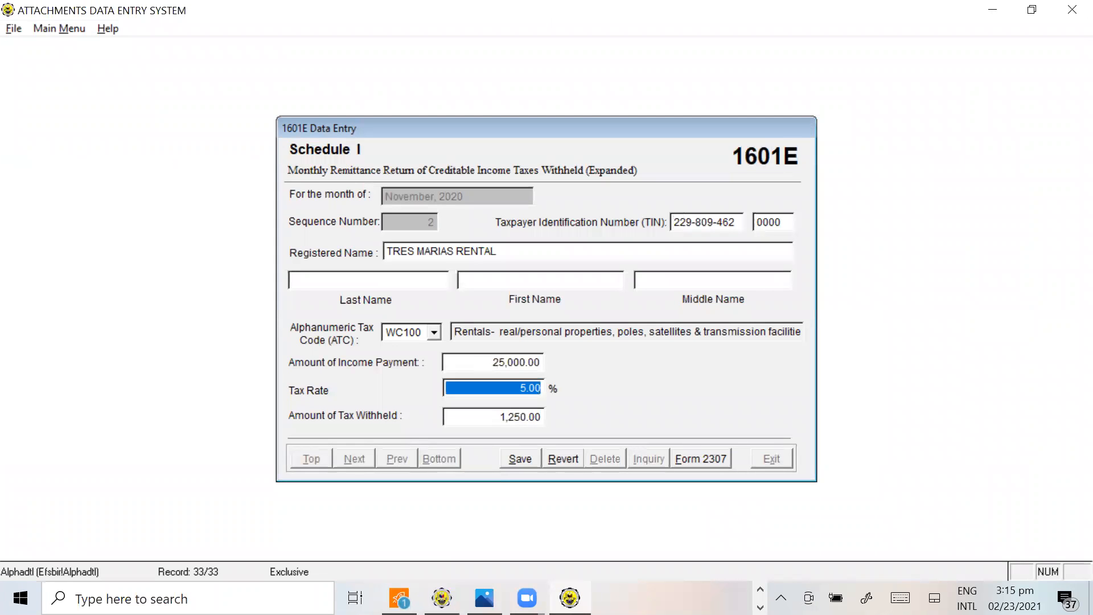
pyautogui.click(522, 459)
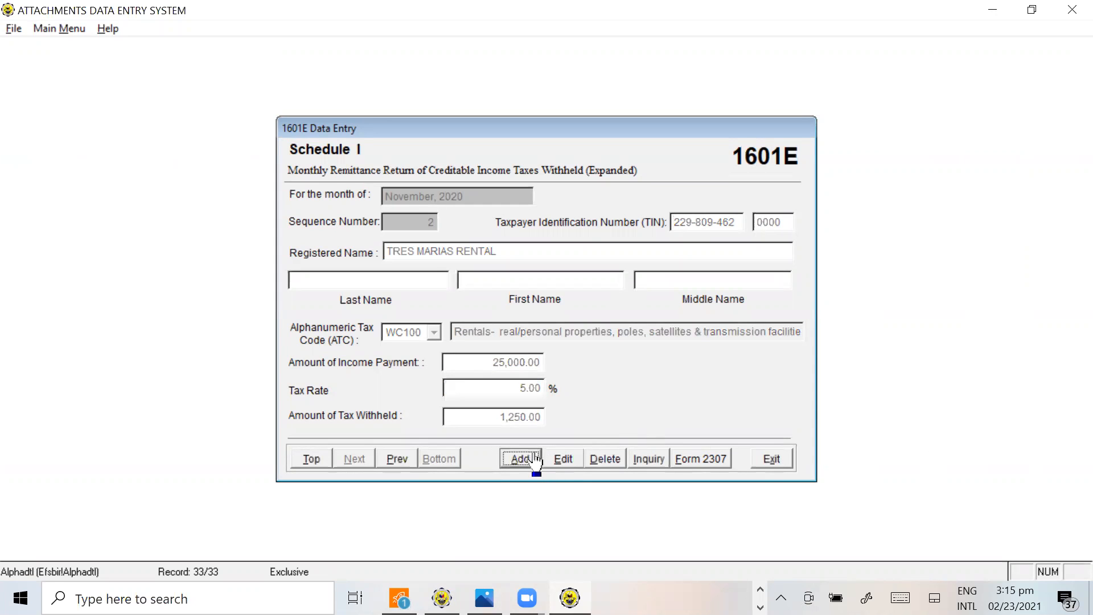
pyautogui.hotkey('alt', 'Tab')
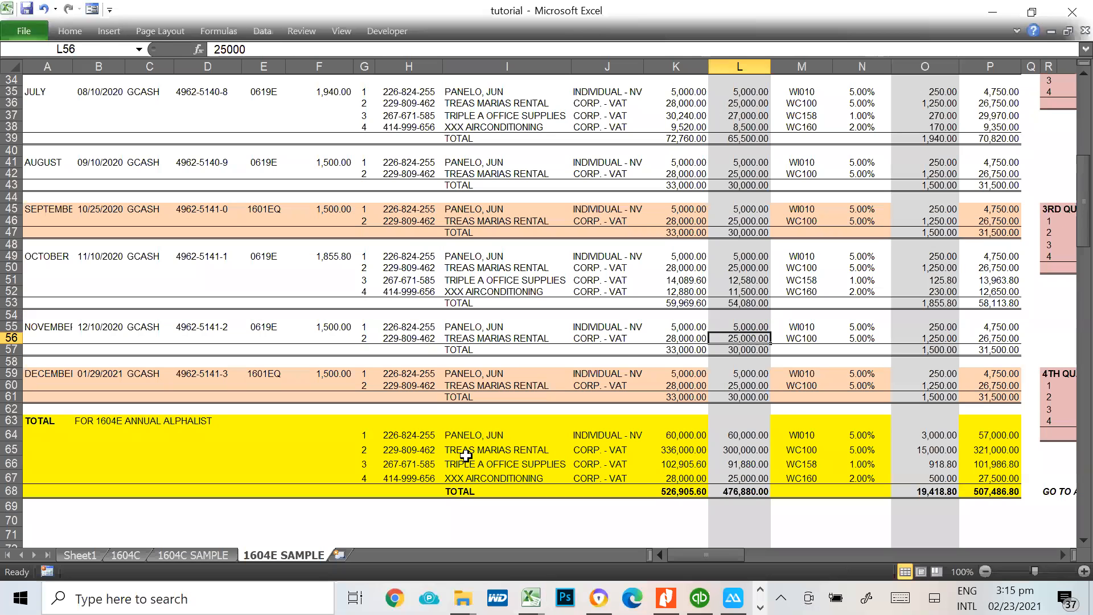
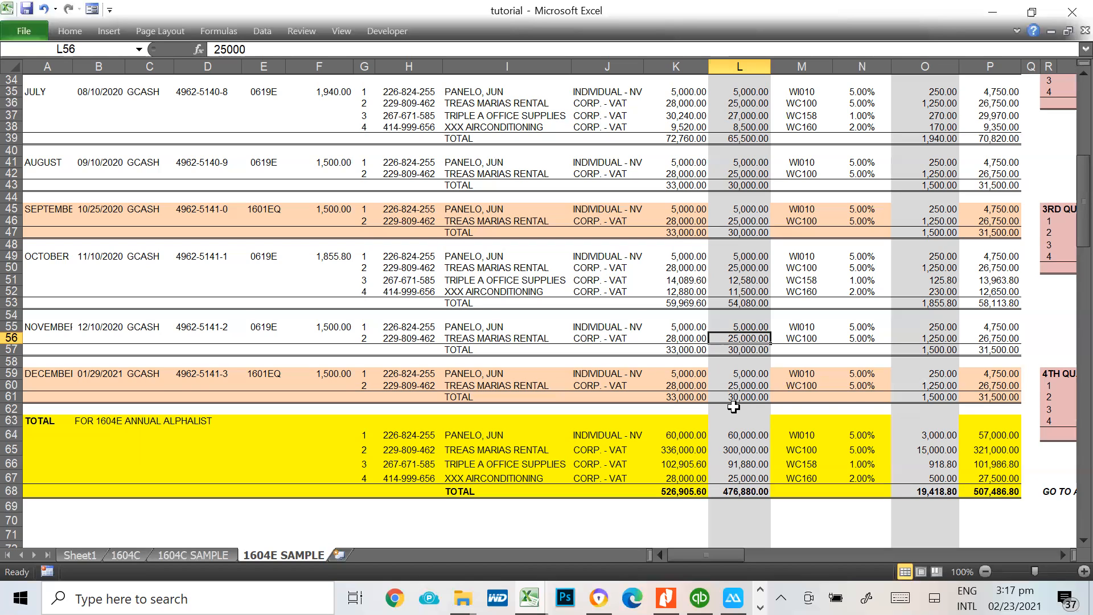
# Switch to the Alphalist data entry system and exit the November 2020 Schedule I data entry
pyautogui.hotkey('alt', 'Tab')
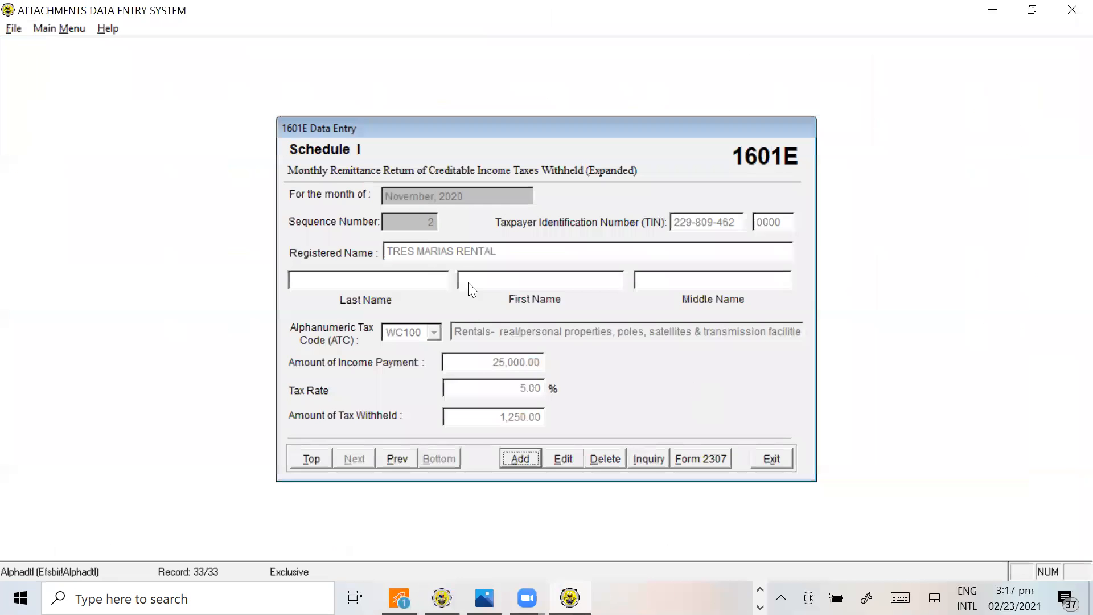
pyautogui.click(774, 461)
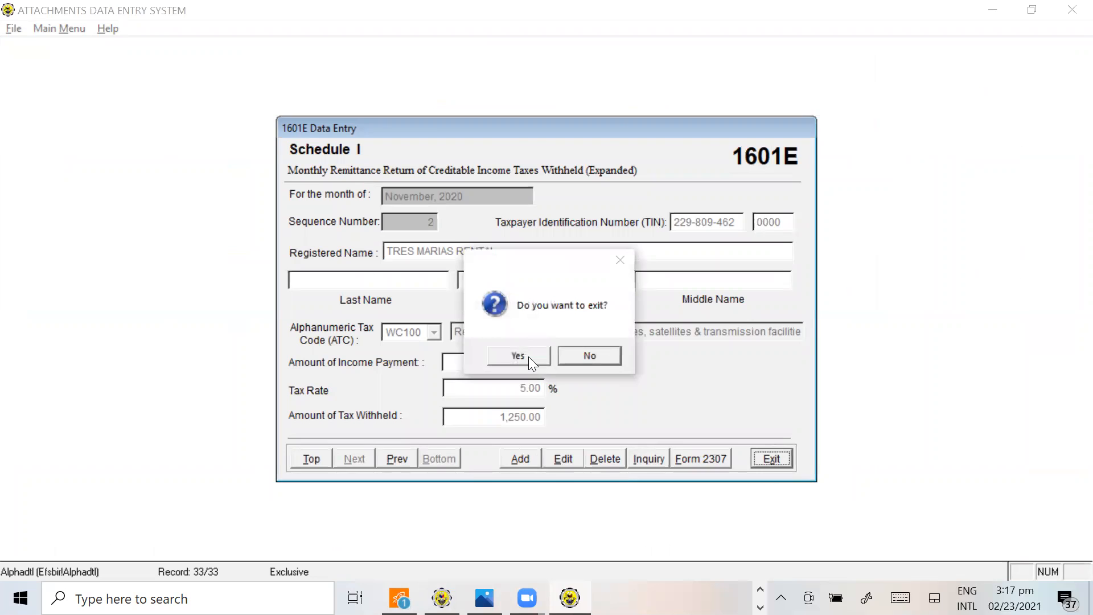
pyautogui.click(529, 356)
# Set the 1601E return period to month 12 of 2020 and quarter 4Q, and open Schedule I data entry for December
pyautogui.doubleClick(552, 272)
pyautogui.write('121010')
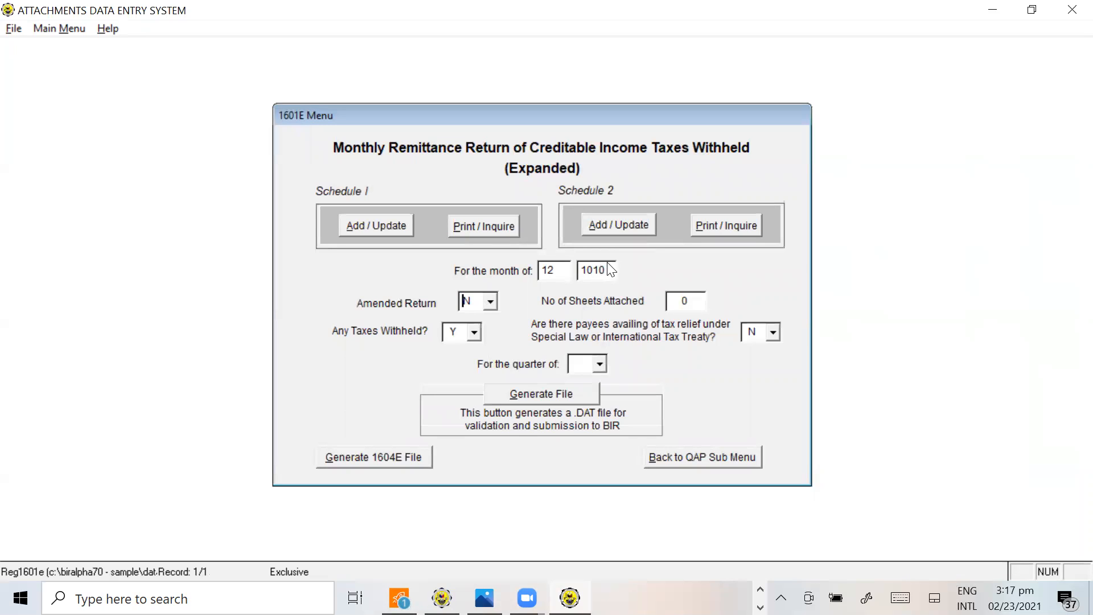
pyautogui.doubleClick(605, 268)
pyautogui.write('2020')
pyautogui.click(600, 365)
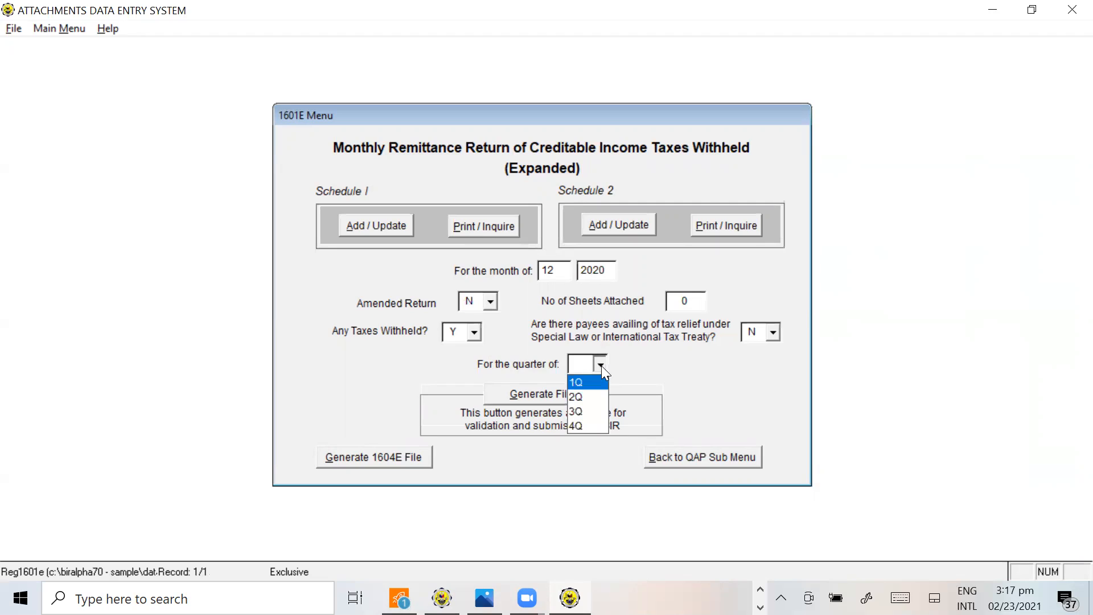
pyautogui.click(582, 424)
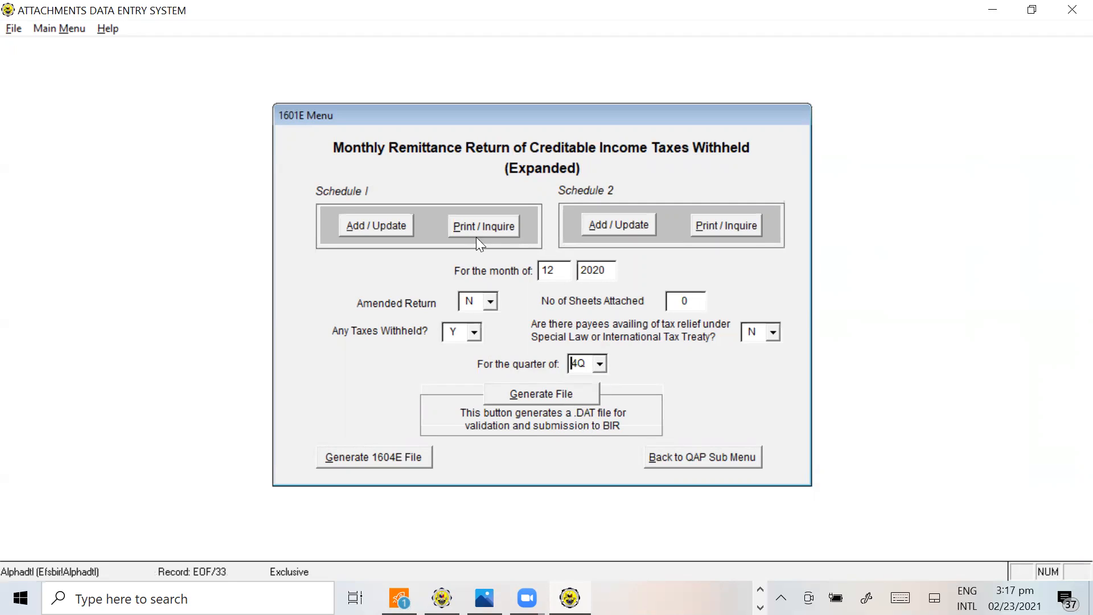
pyautogui.click(399, 230)
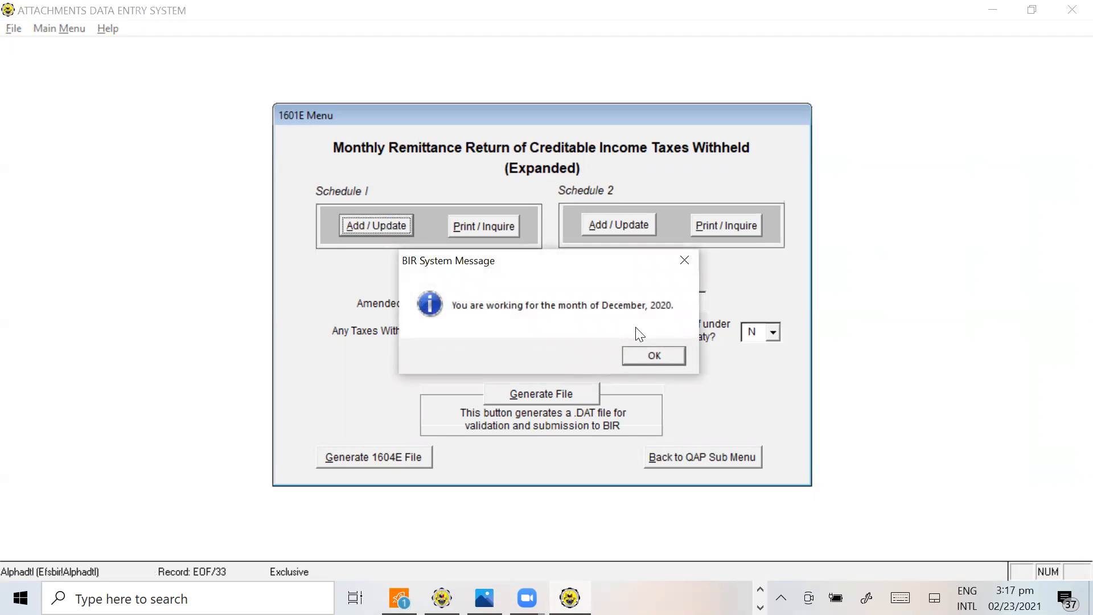
pyautogui.click(659, 359)
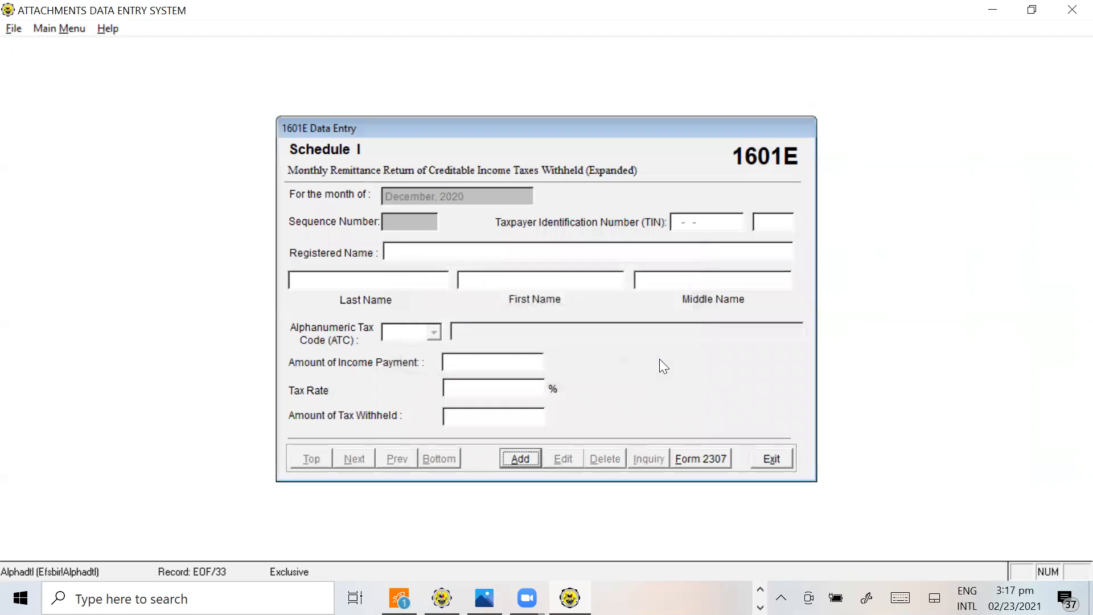
# Look up the individual payee's December TIN in H59 of the tutorial workbook and return to the Schedule I form
pyautogui.hotkey('alt', 'Tab')
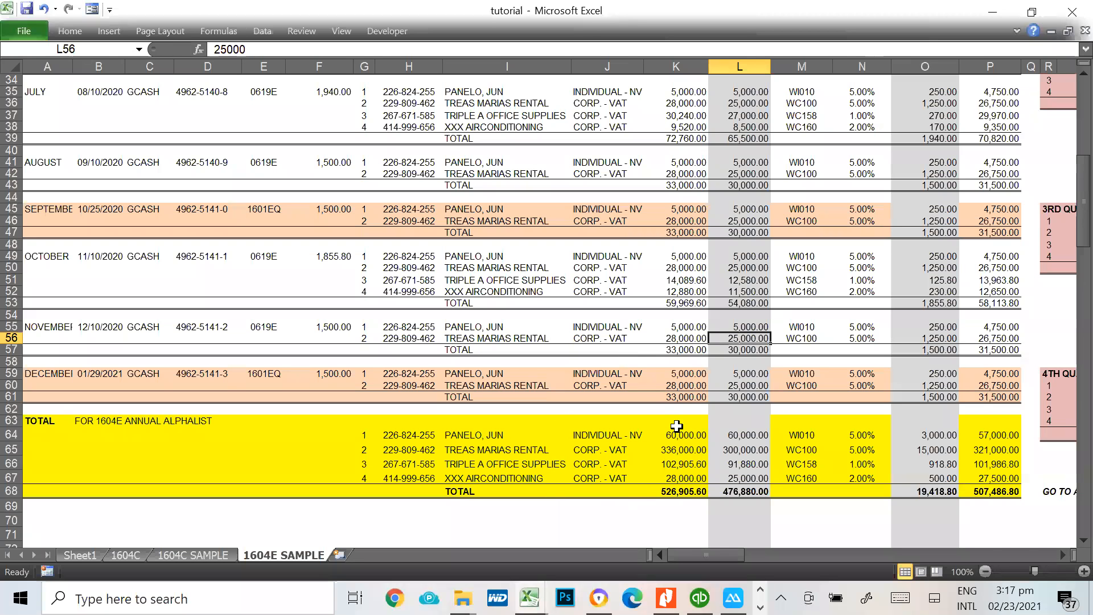
pyautogui.moveTo(411, 377); pyautogui.dragTo(413, 383)
pyautogui.press('alt')
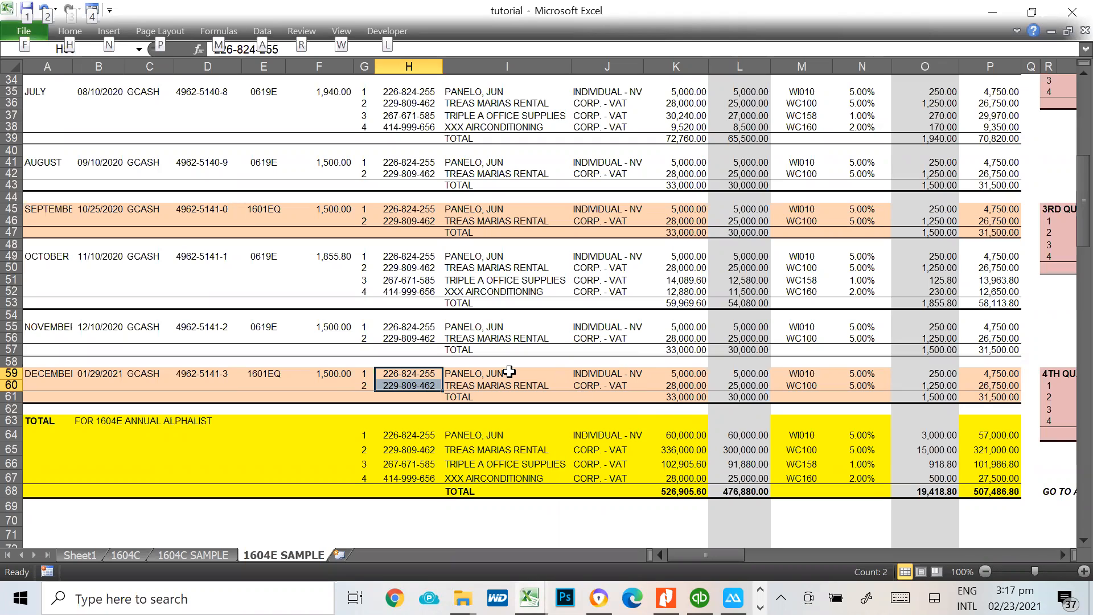
pyautogui.hotkey('alt', 'Tab')
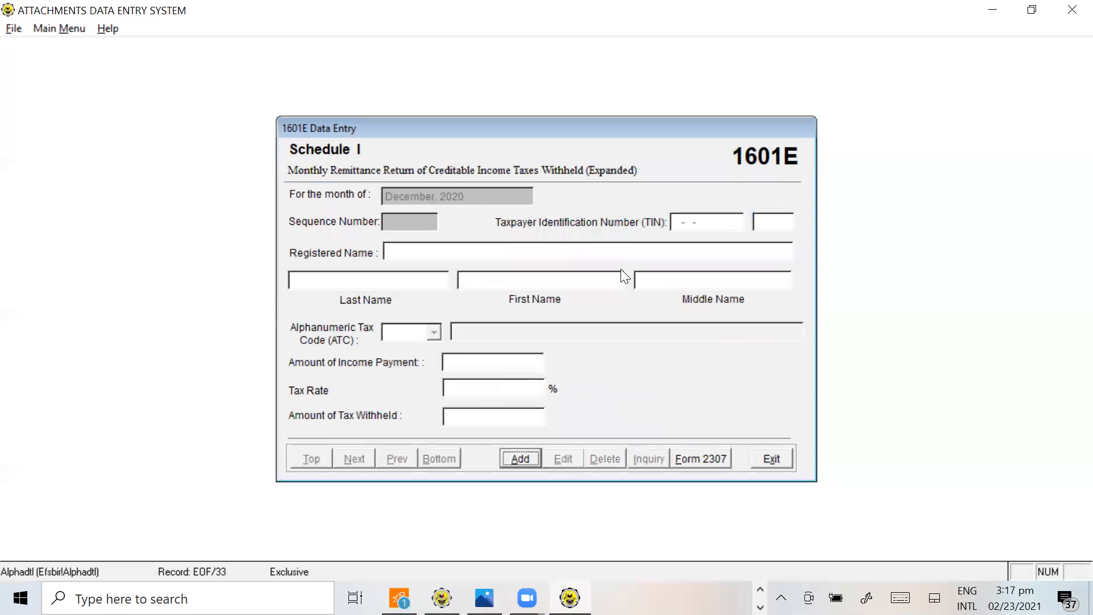
pyautogui.hotkey('alt', 'Tab')
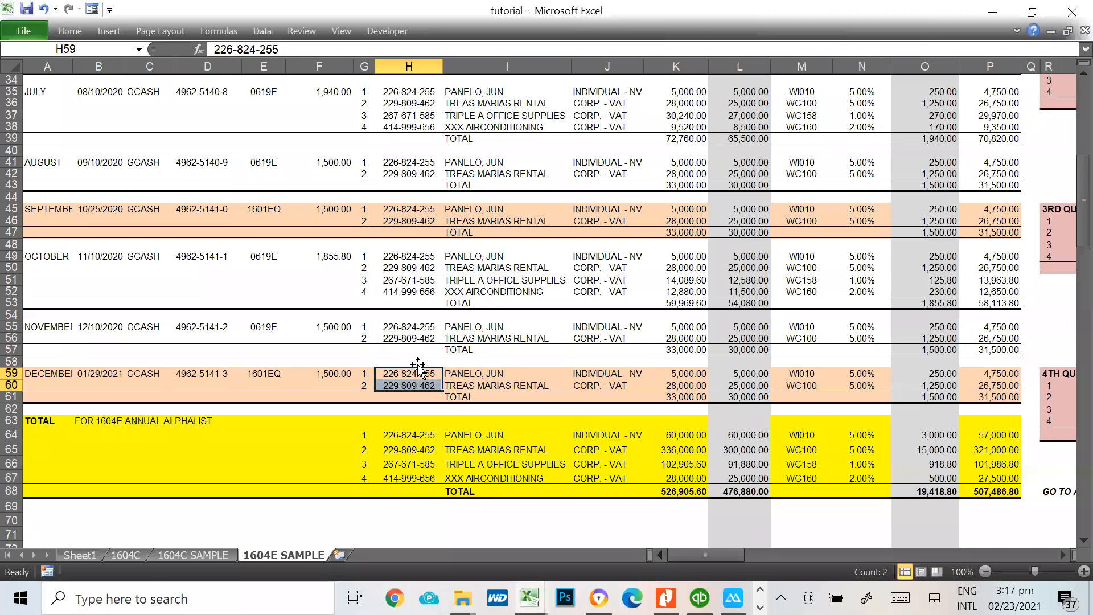
pyautogui.click(419, 376)
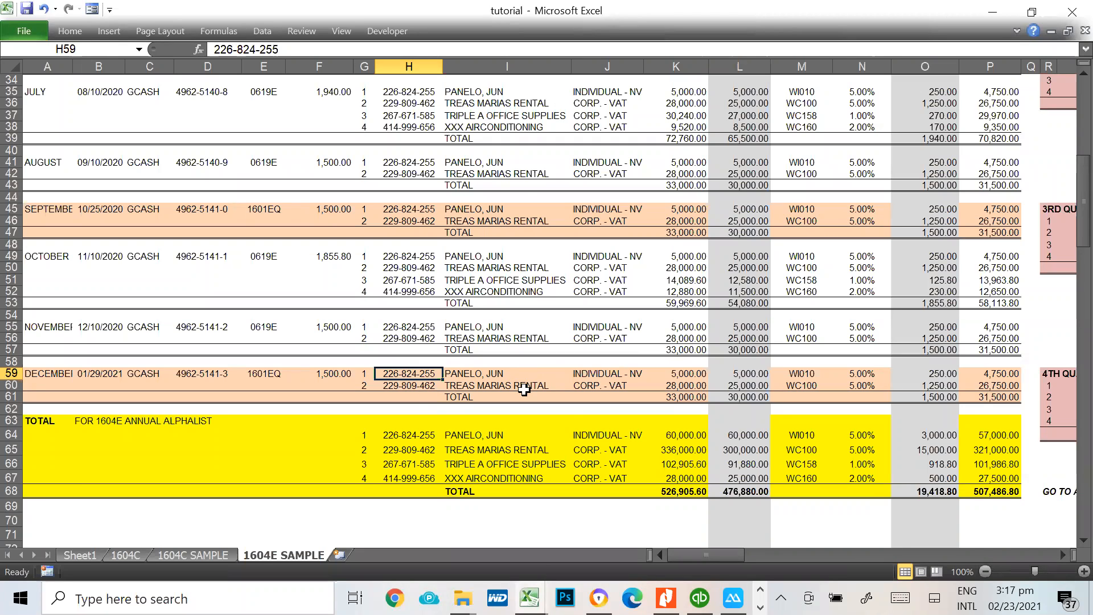
pyautogui.hotkey('alt', 'Tab')
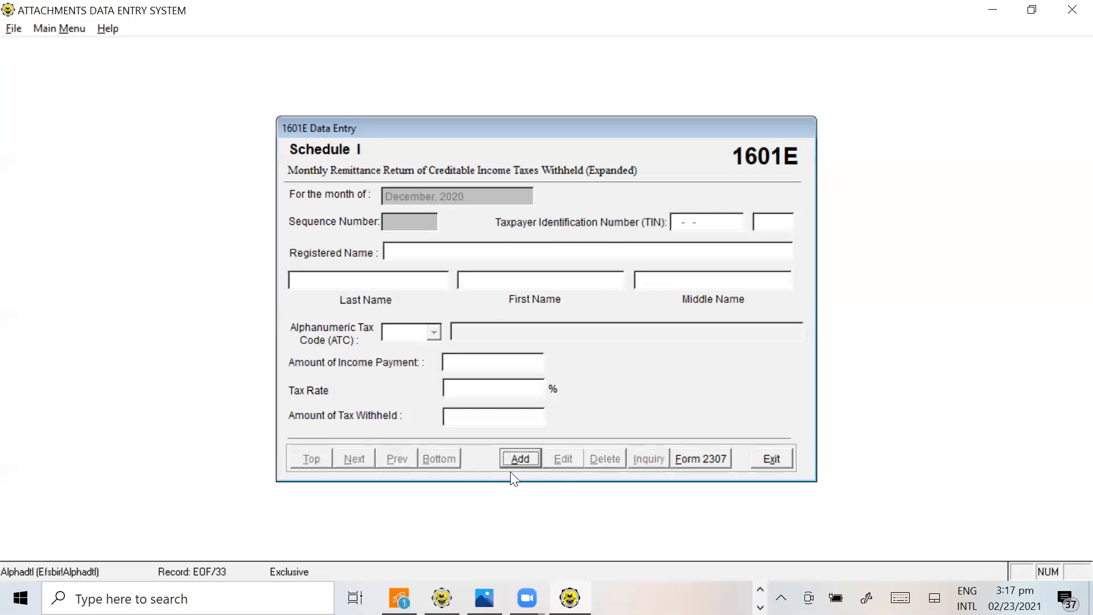
# Add a December Schedule I record and enter the individual payee's TIN from H59 of the tutorial workbook
pyautogui.click(519, 460)
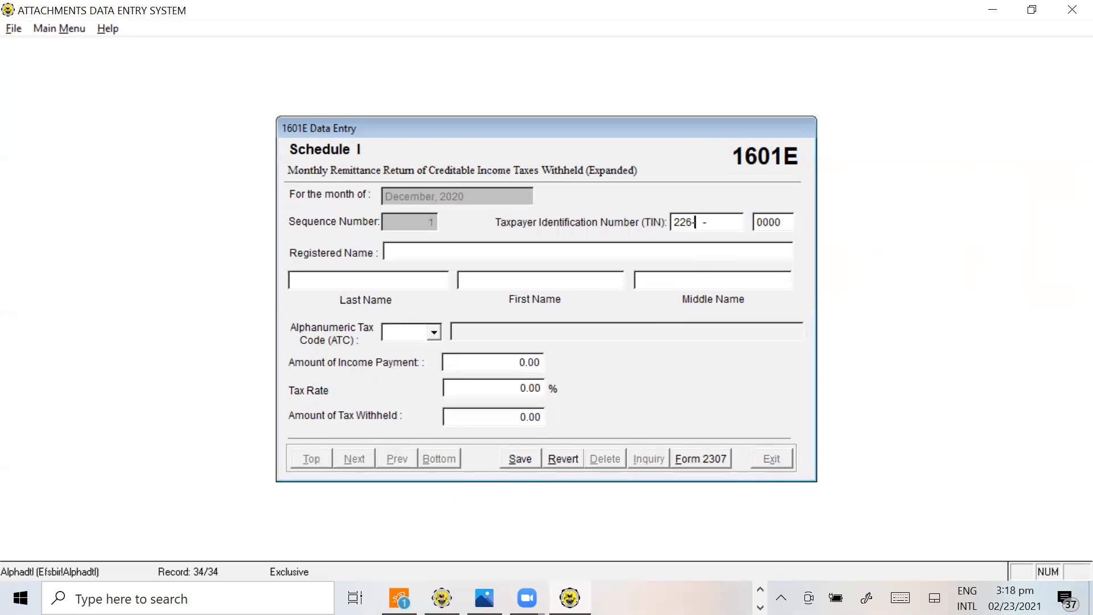
pyautogui.hotkey('alt', 'Tab')
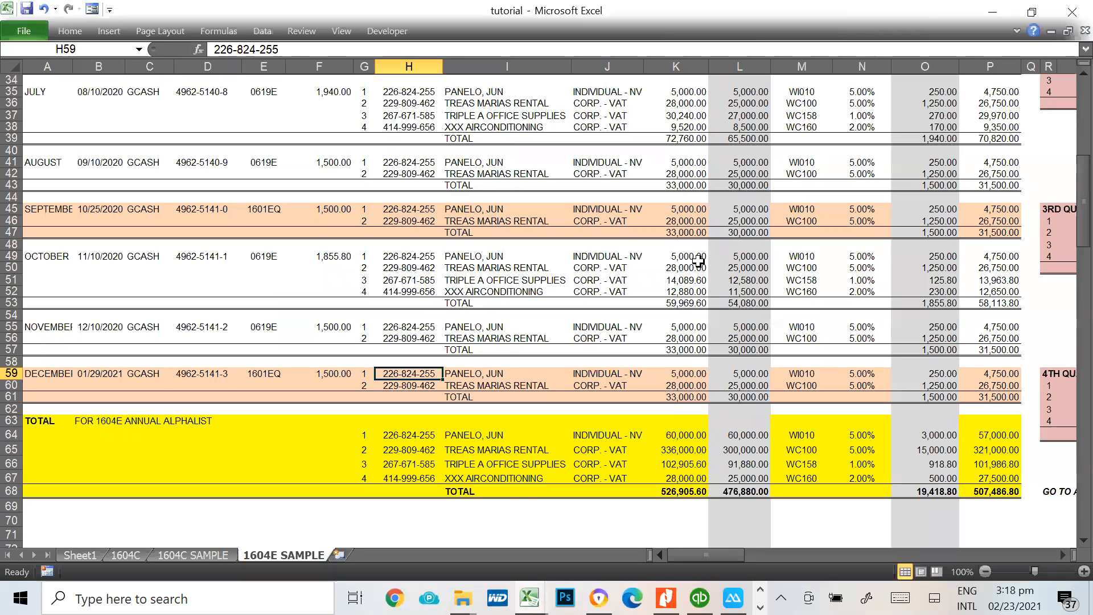
pyautogui.hotkey('ctrl', 'c')
pyautogui.hotkey('alt', 'Tab')
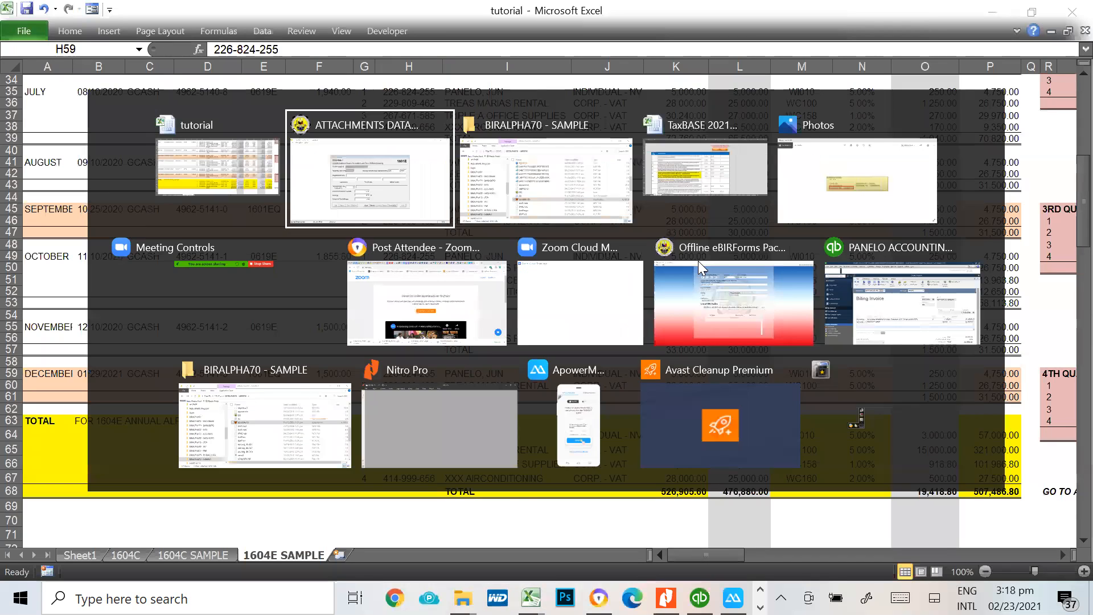
pyautogui.hotkey('alt', 'Tab')
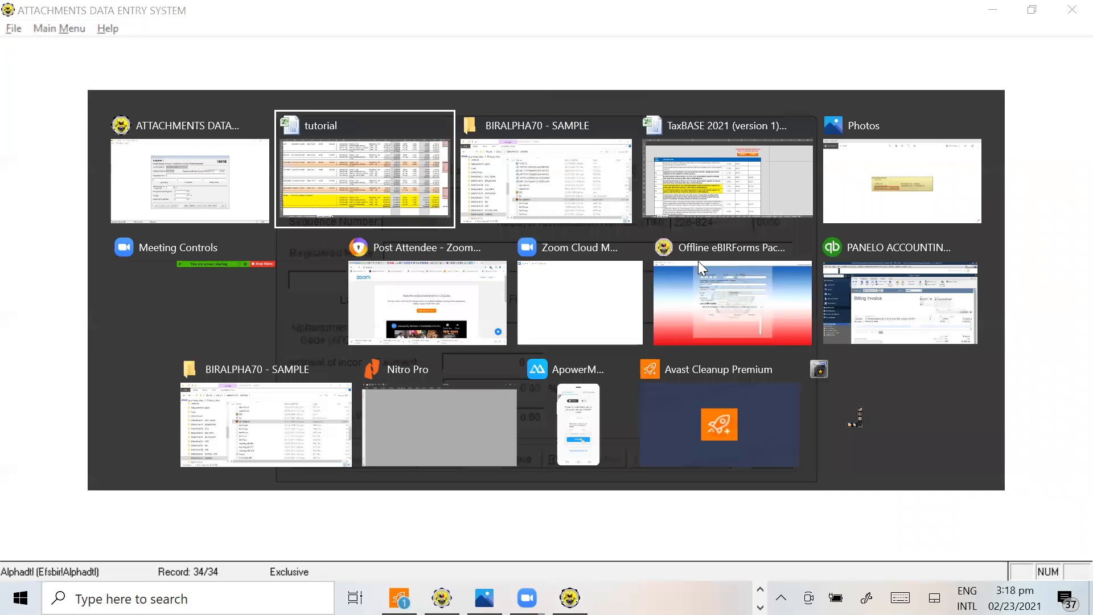
pyautogui.hotkey('alt', 'Tab')
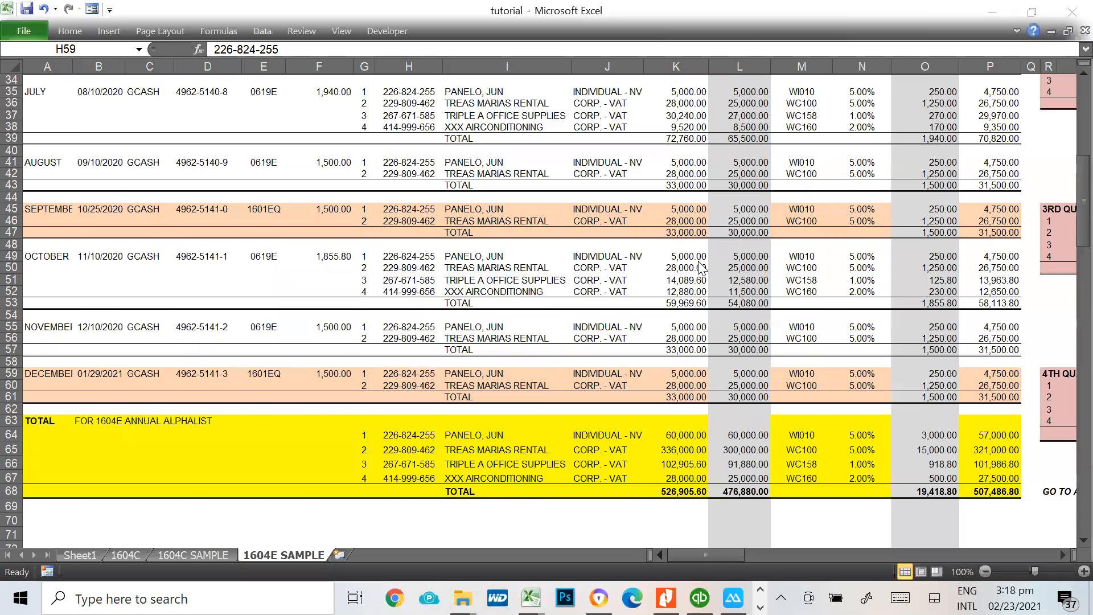
pyautogui.press('Return')
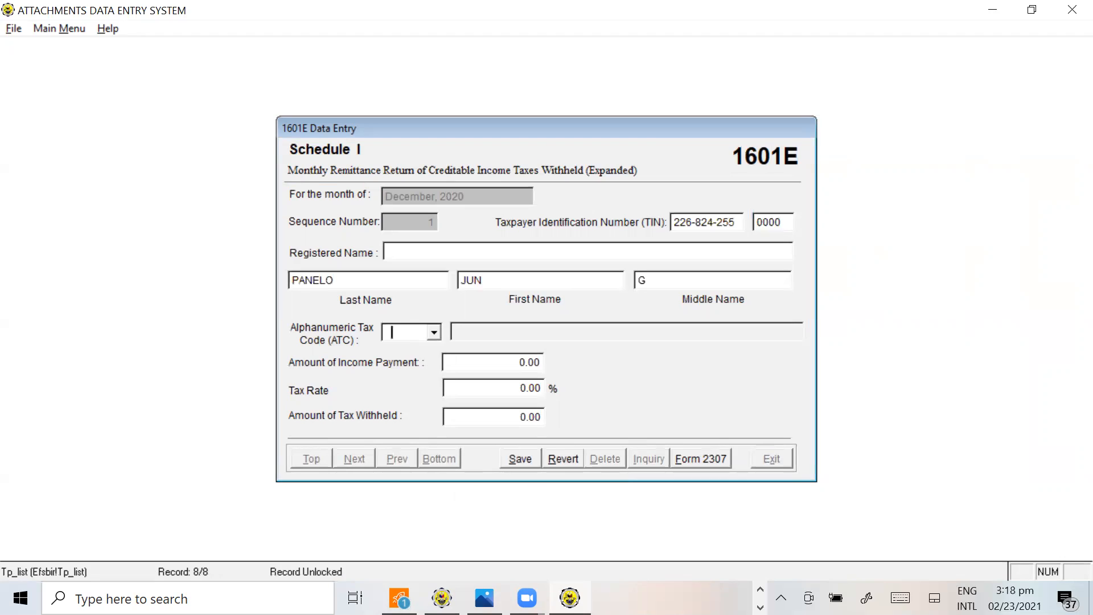
# Enter ATC WI010 and an income payment of 5,000.00 for the individual payee, and save the December record
pyautogui.write('WI010')
pyautogui.press('Return')
pyautogui.write('5000')
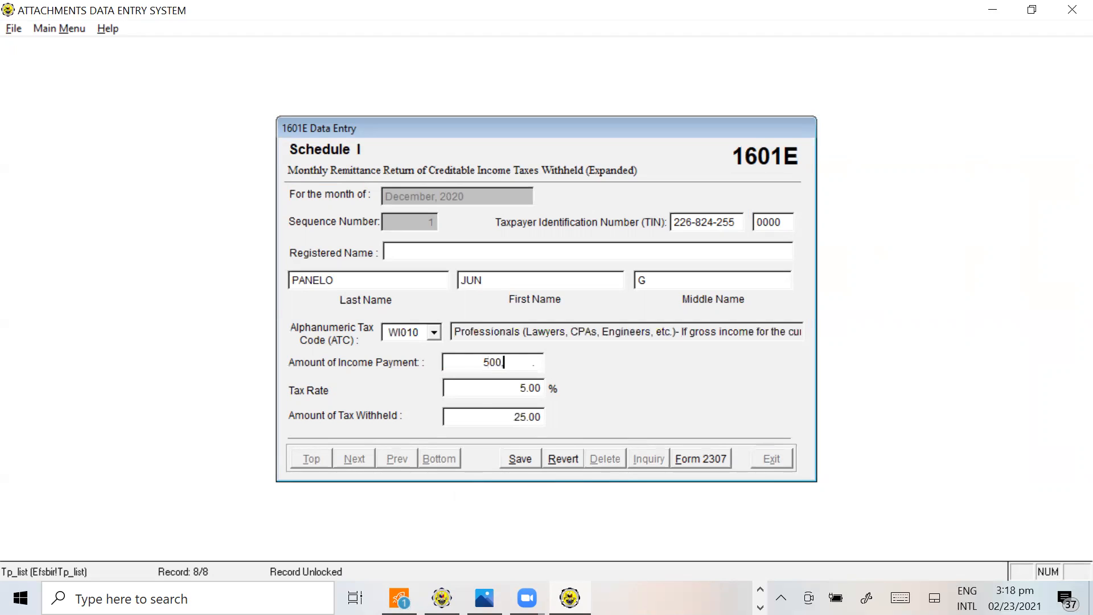
pyautogui.press('Return')
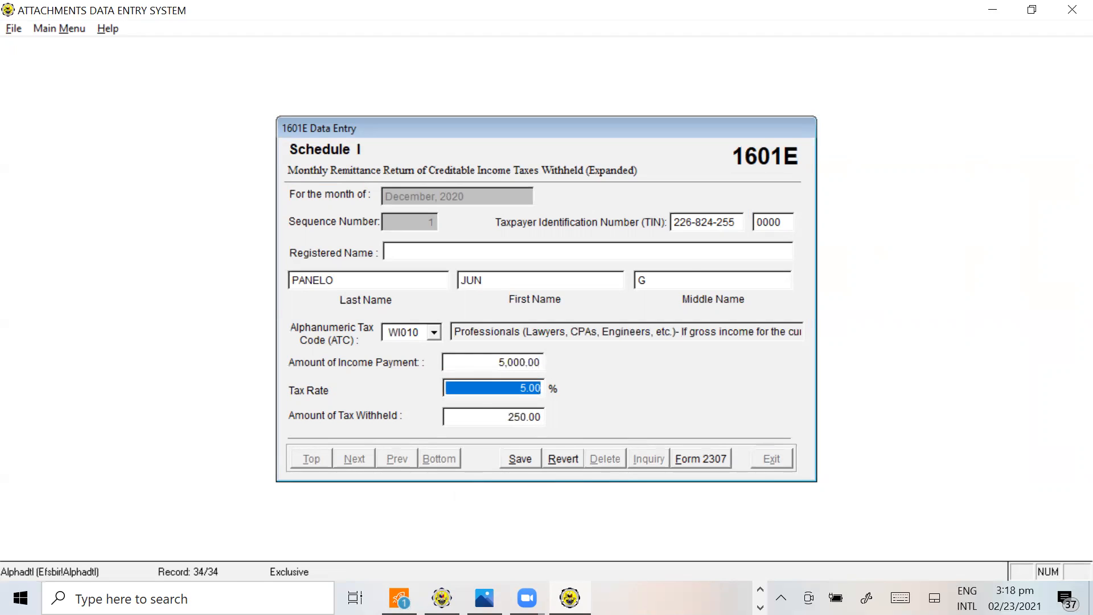
pyautogui.click(520, 461)
# Add a second December Schedule I record and enter TRES MARIAS RENTAL's TIN from H60 of the tutorial workbook
pyautogui.click(529, 460)
pyautogui.hotkey('alt', 'Tab')
pyautogui.press('Down')
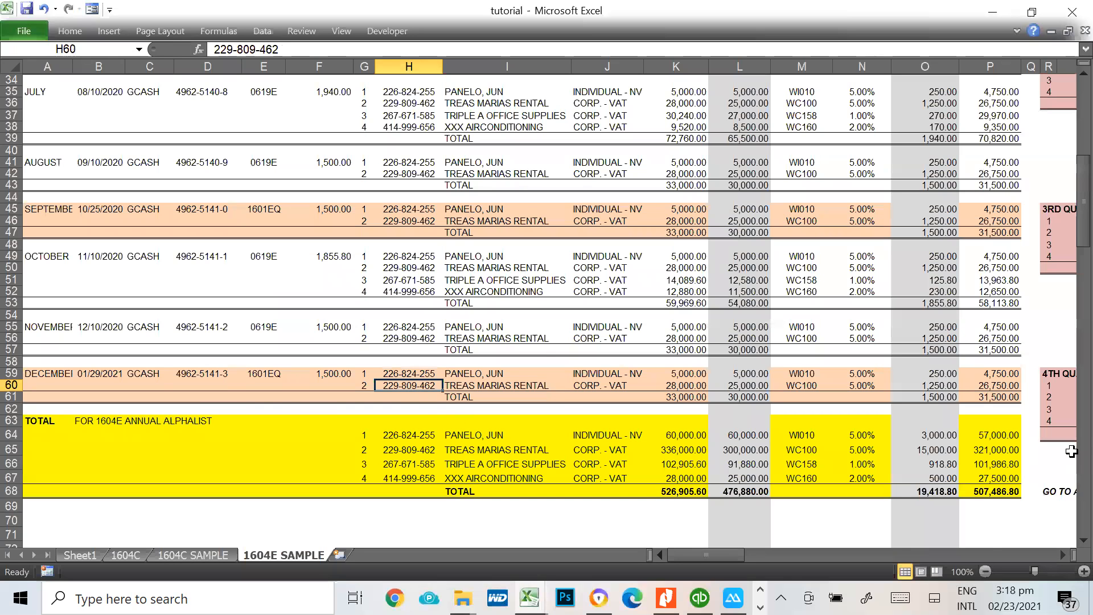
pyautogui.hotkey('alt', 'Tab')
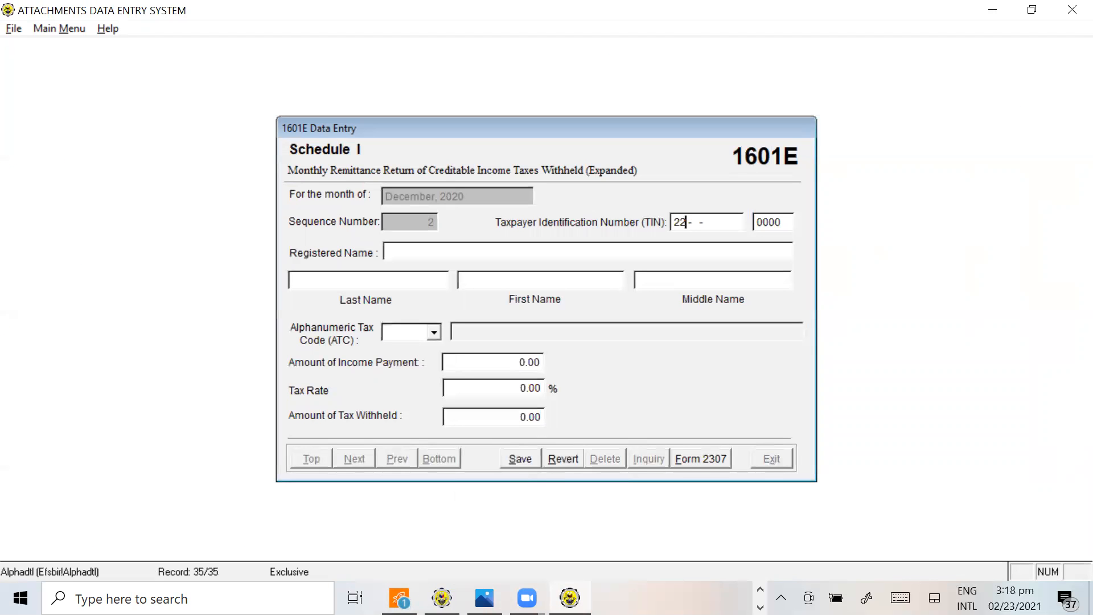
pyautogui.hotkey('alt', 'Tab')
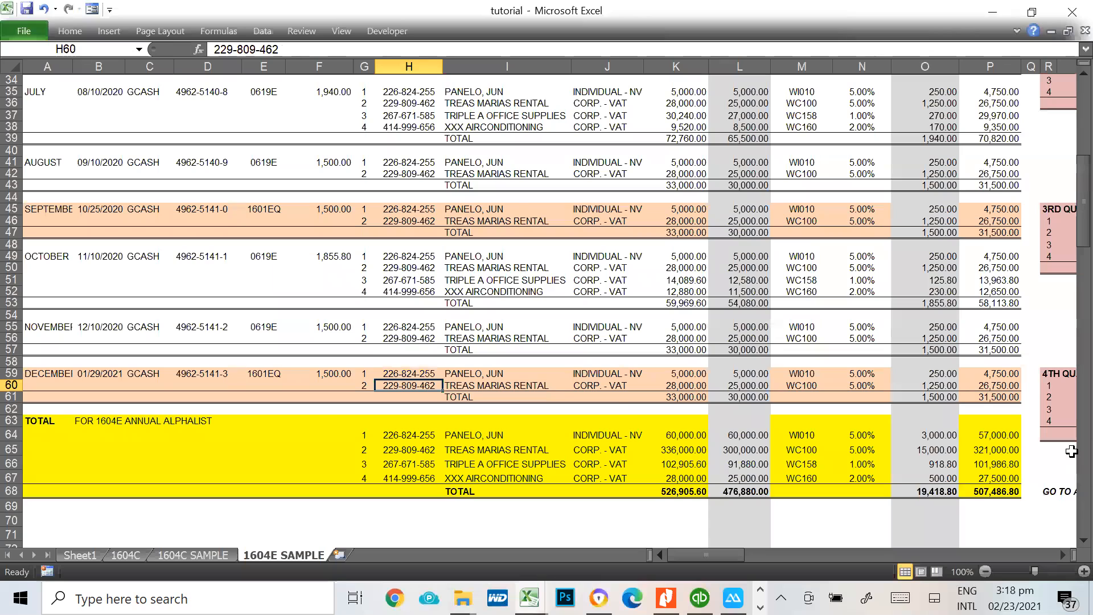
pyautogui.hotkey('alt', 'Tab')
pyautogui.hotkey('alt', 'Tab')
pyautogui.hotkey('alt', 'Tab')
pyautogui.press('Return')
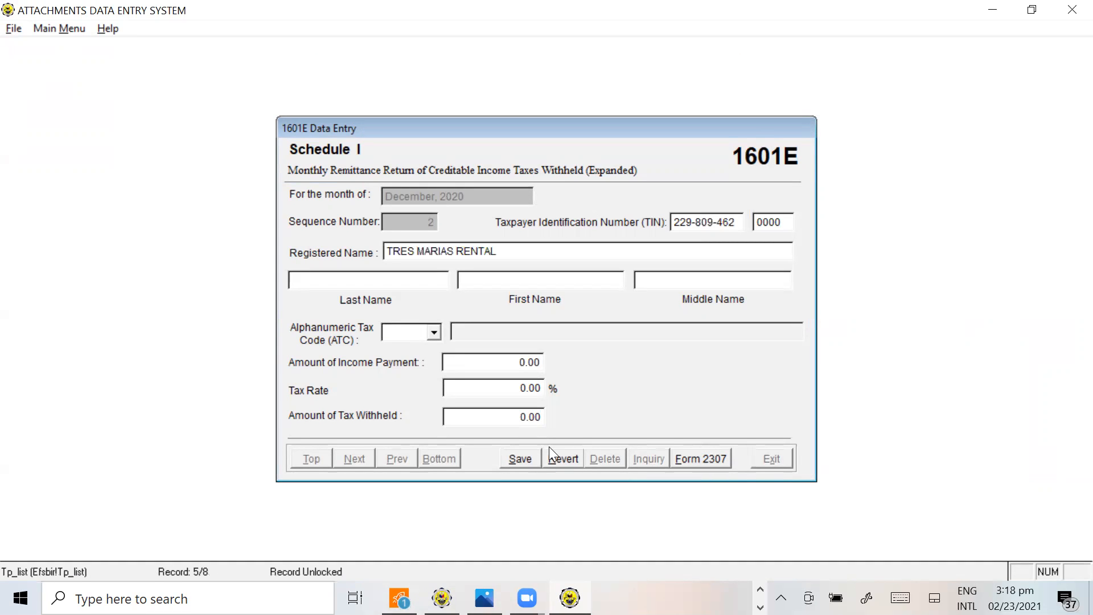
# Enter ATC WC100 and an income payment of 25,000.00 for TRES MARIAS RENTAL, and save the December record
pyautogui.write('WC100')
pyautogui.press('Return')
pyautogui.write('25000')
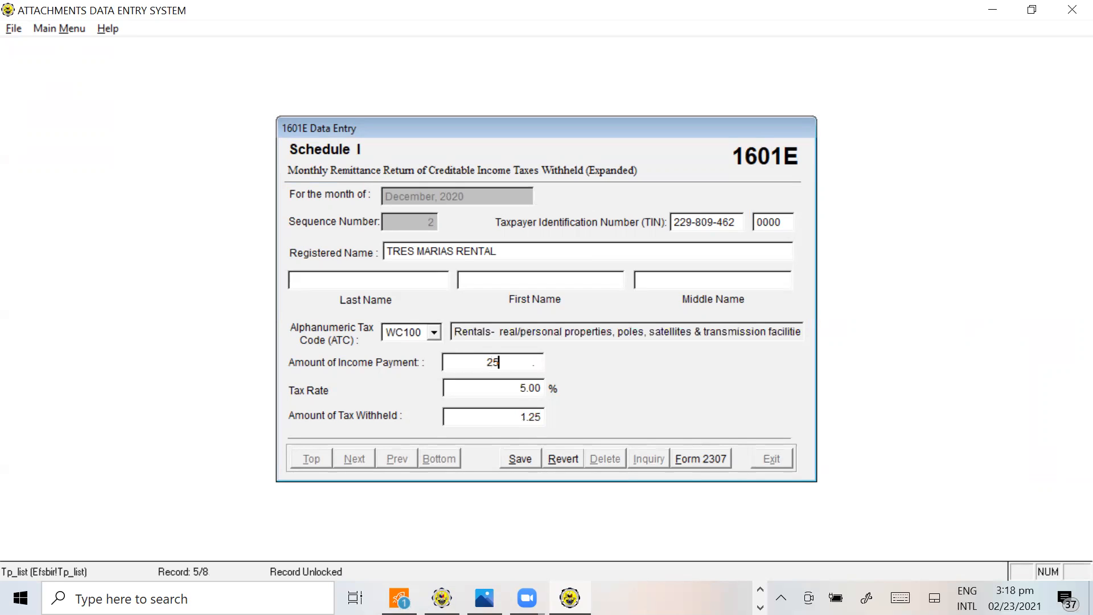
pyautogui.press('Return')
pyautogui.click(520, 459)
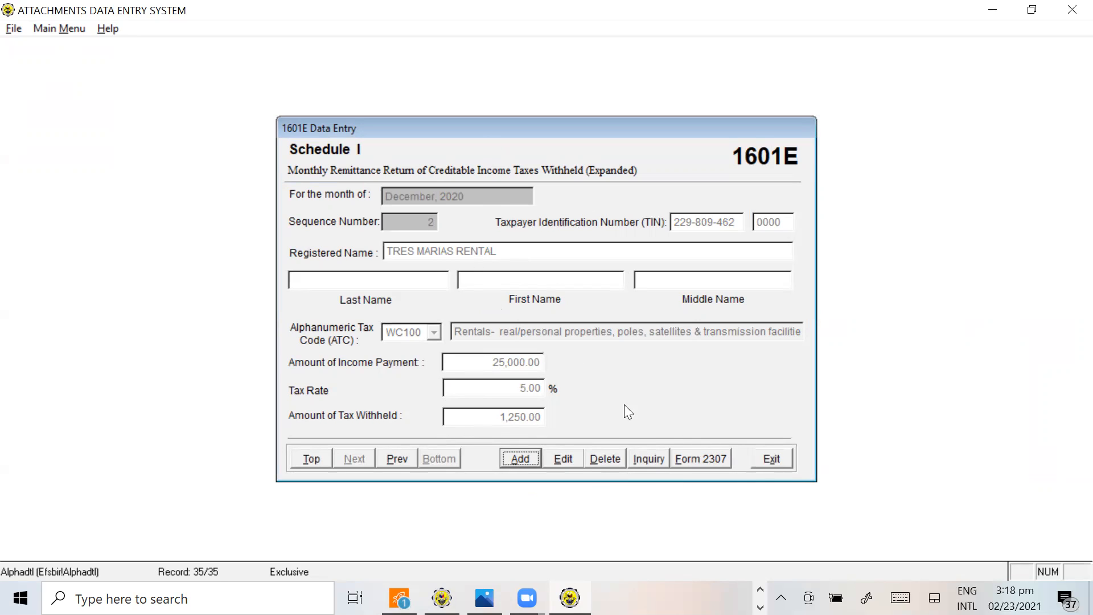
# Generate Form 2307 from TRES MARIAS RENTAL's December record and maximize the certificate workbook in Excel
pyautogui.click(706, 459)
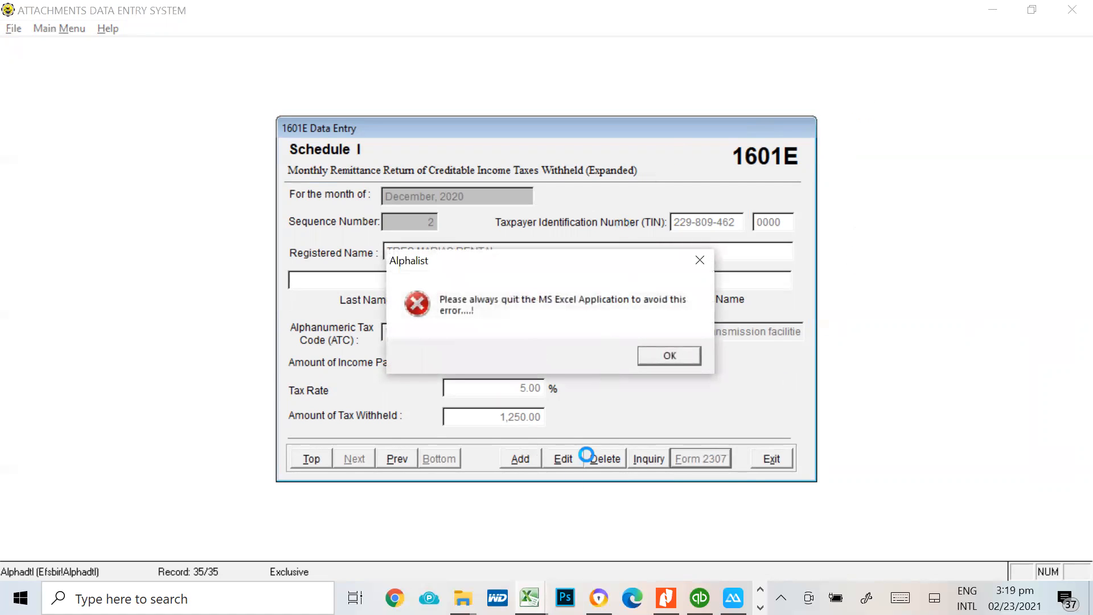
pyautogui.click(680, 353)
pyautogui.click(537, 356)
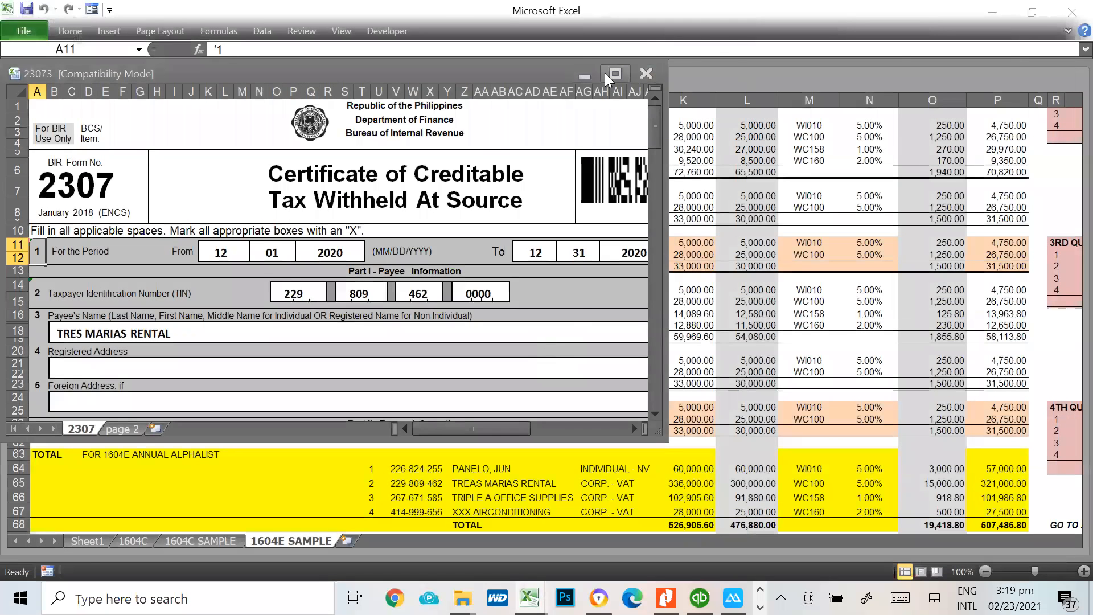
pyautogui.click(615, 74)
# Review the Form 2307 certificate's period, payee and payor information, and the monthly income payments and tax withheld in Part III
pyautogui.scroll(-3, 739, 325)
pyautogui.scroll(3, 740, 326)
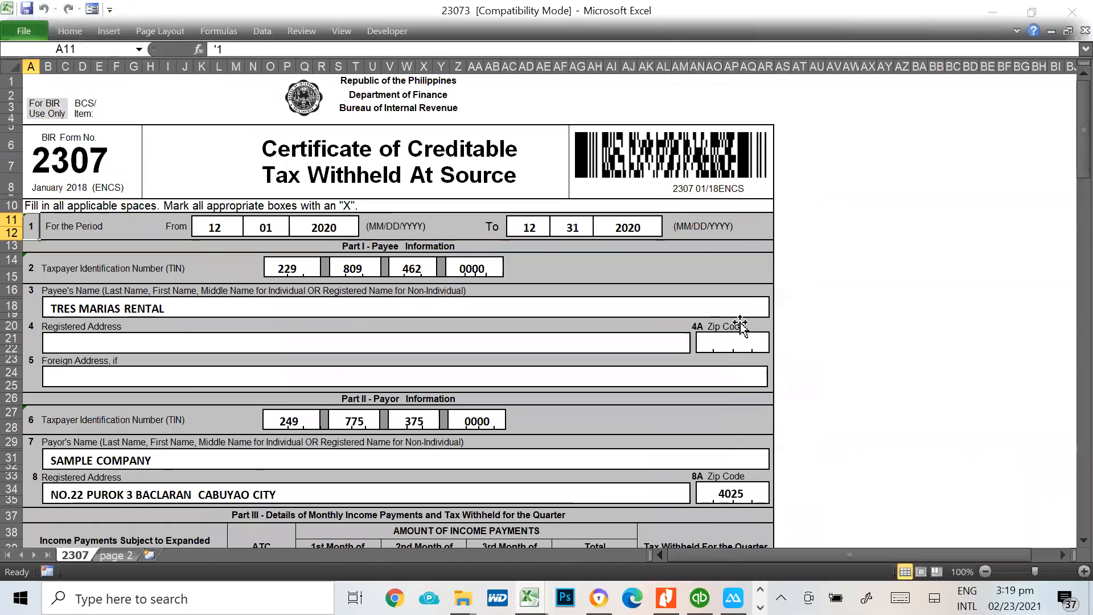
pyautogui.scroll(-4, 587, 336)
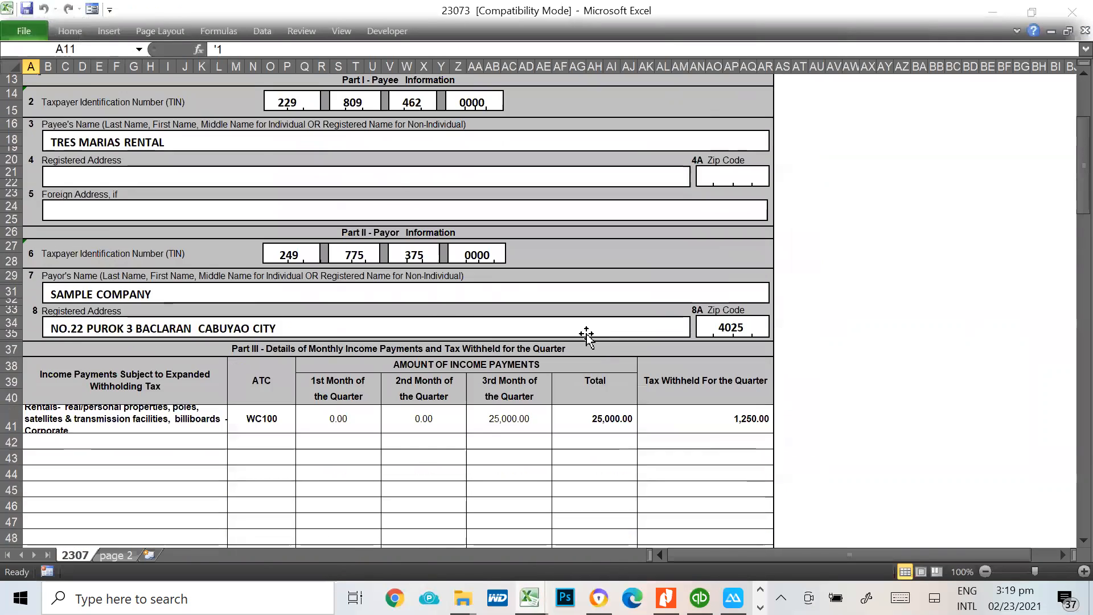
pyautogui.scroll(4, 587, 336)
pyautogui.scroll(-4, 655, 319)
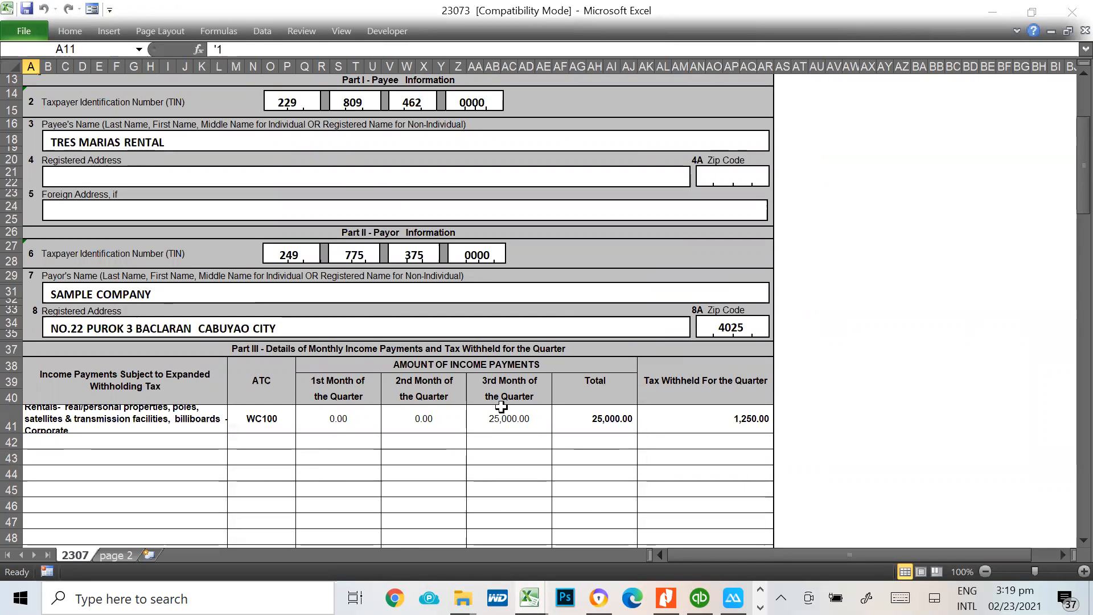
pyautogui.scroll(4, 501, 406)
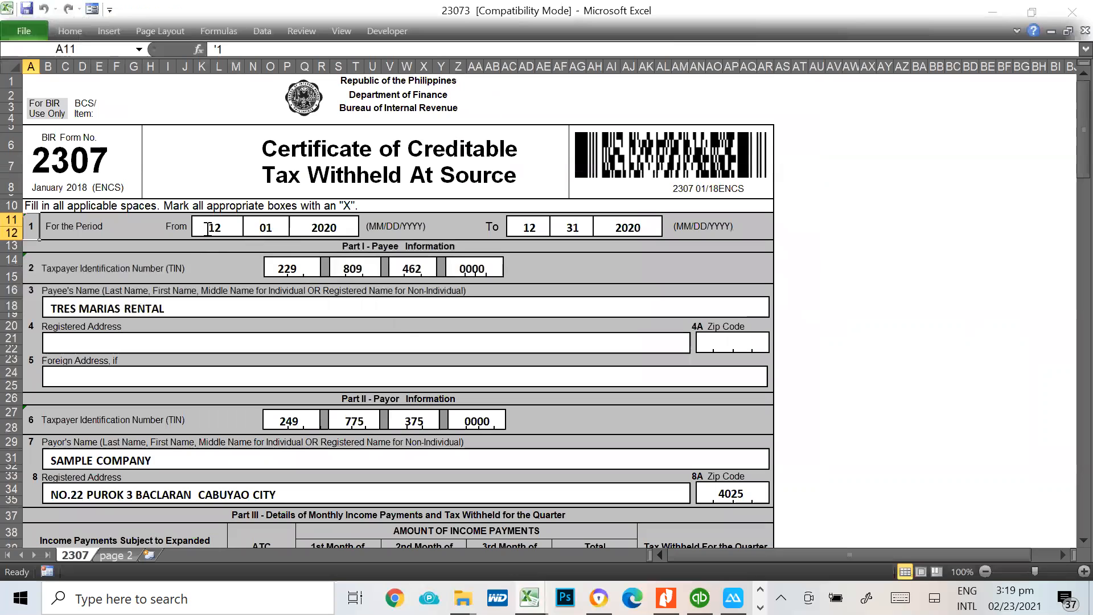
pyautogui.scroll(-3, 813, 274)
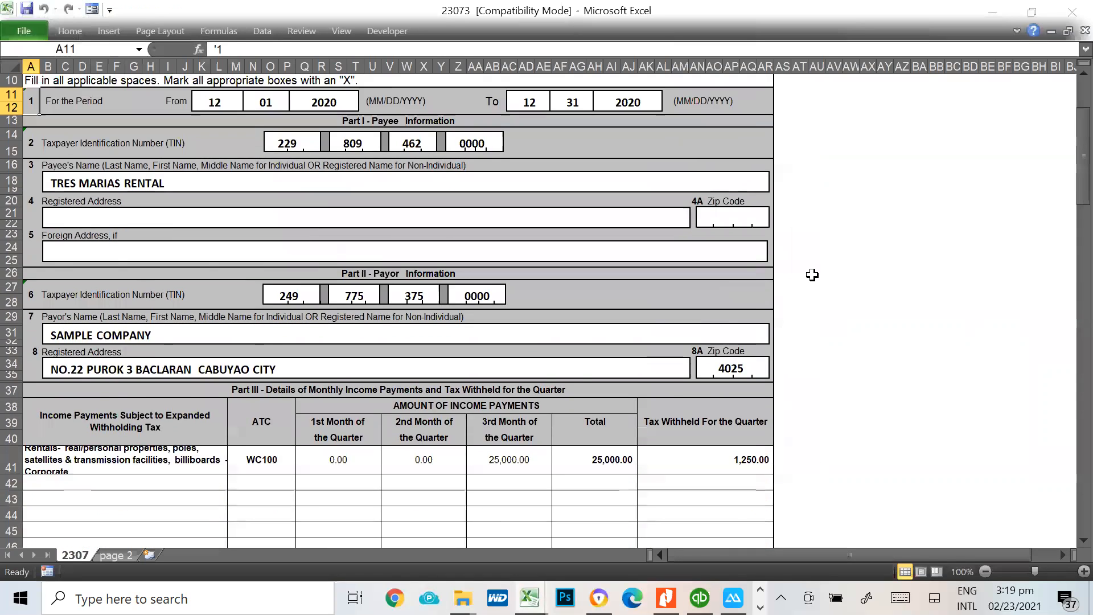
pyautogui.scroll(-1, 813, 275)
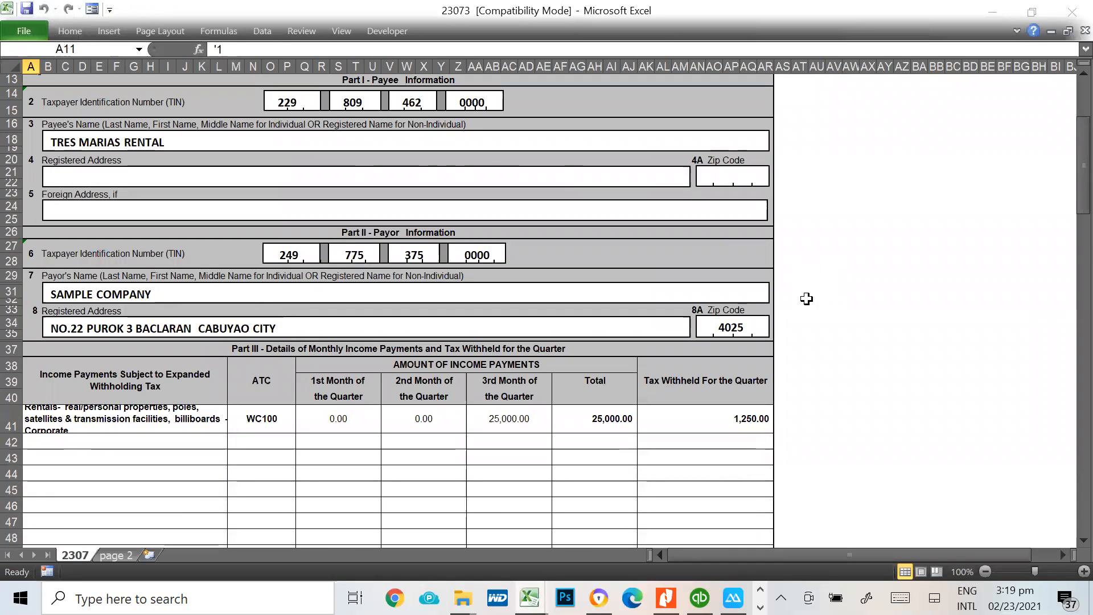
# Check Form 2307's Part III income payment and tax withheld against TREAS MARIAS RENTAL's December row in the tutorial workbook
pyautogui.scroll(-3, 740, 446)
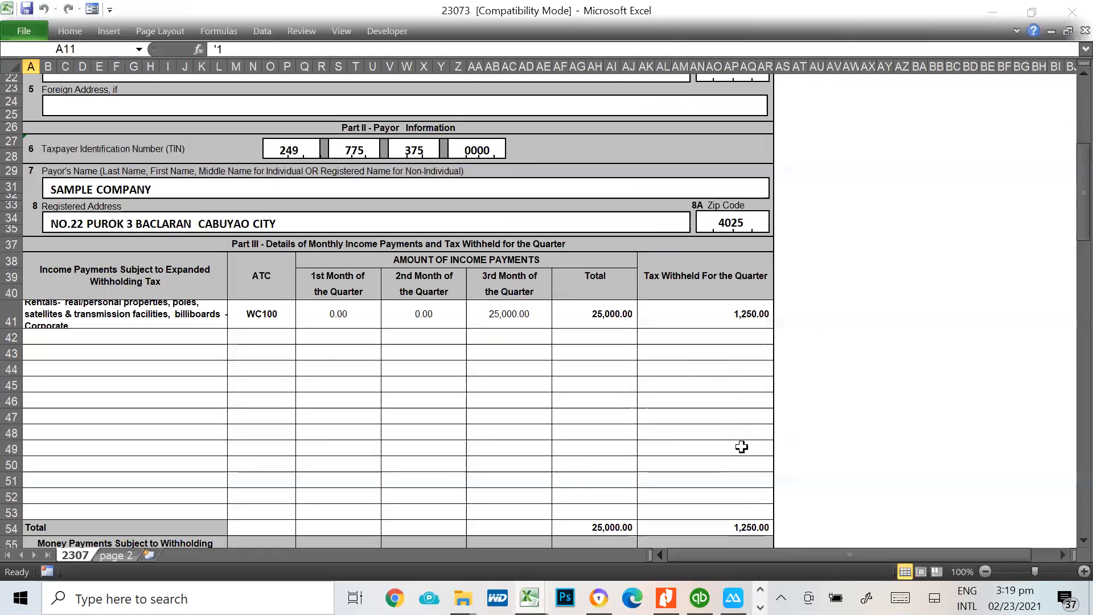
pyautogui.scroll(-7, 740, 396)
pyautogui.scroll(-8, 742, 399)
pyautogui.scroll(14, 742, 400)
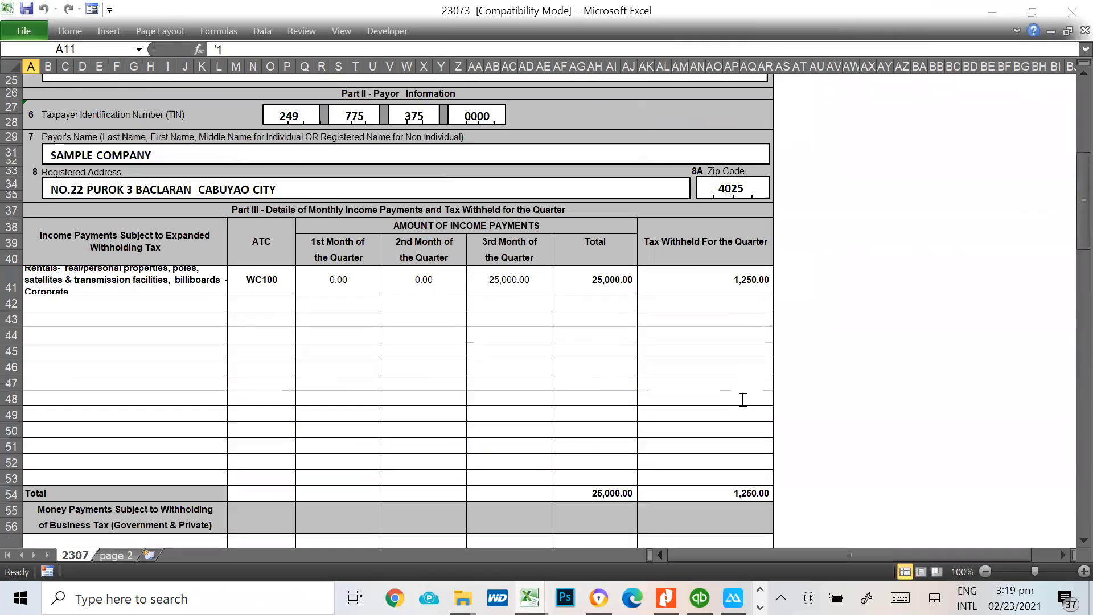
pyautogui.scroll(8, 743, 400)
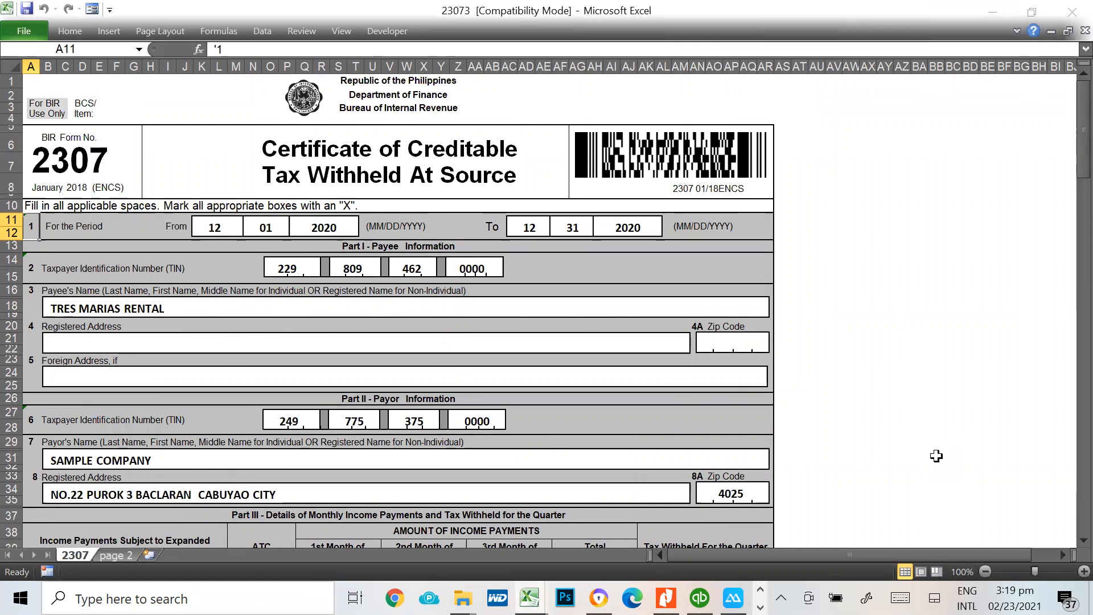
pyautogui.scroll(-2, 808, 395)
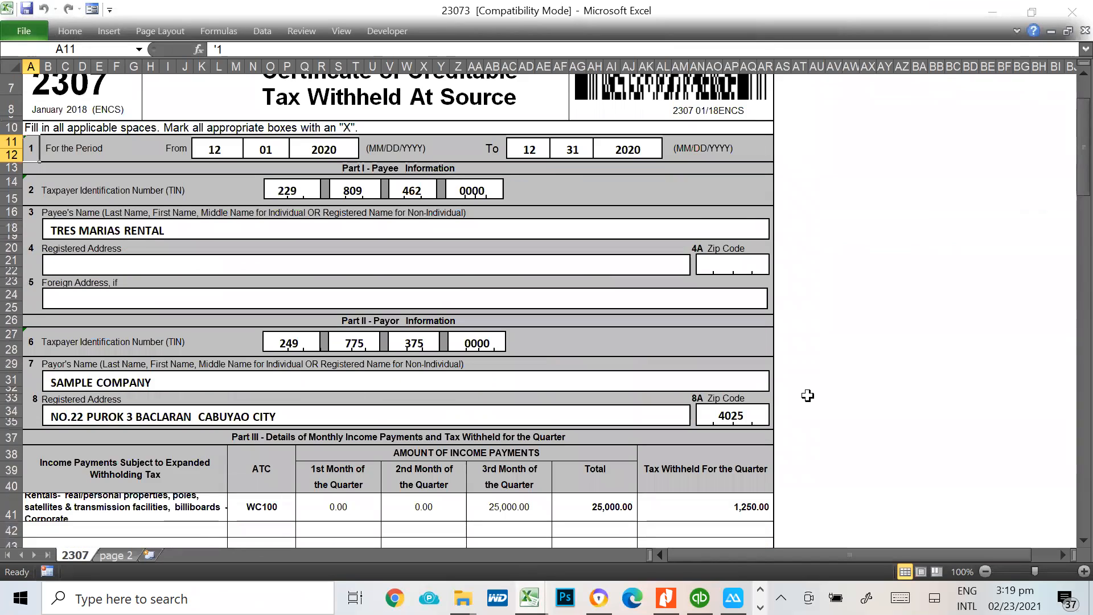
pyautogui.scroll(-2, 808, 395)
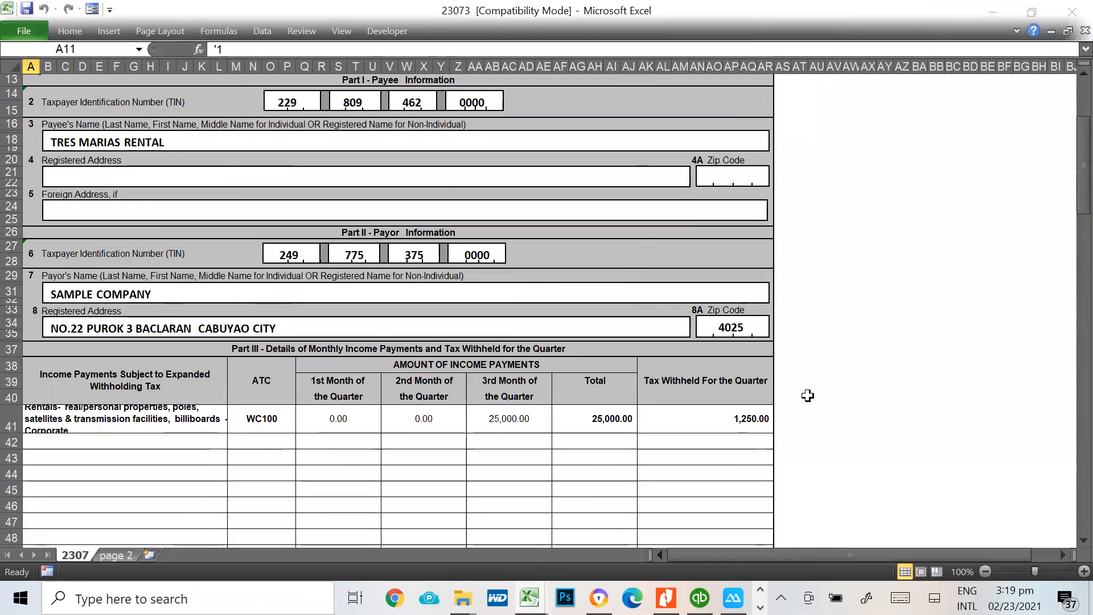
pyautogui.hotkey('alt', 'Tab')
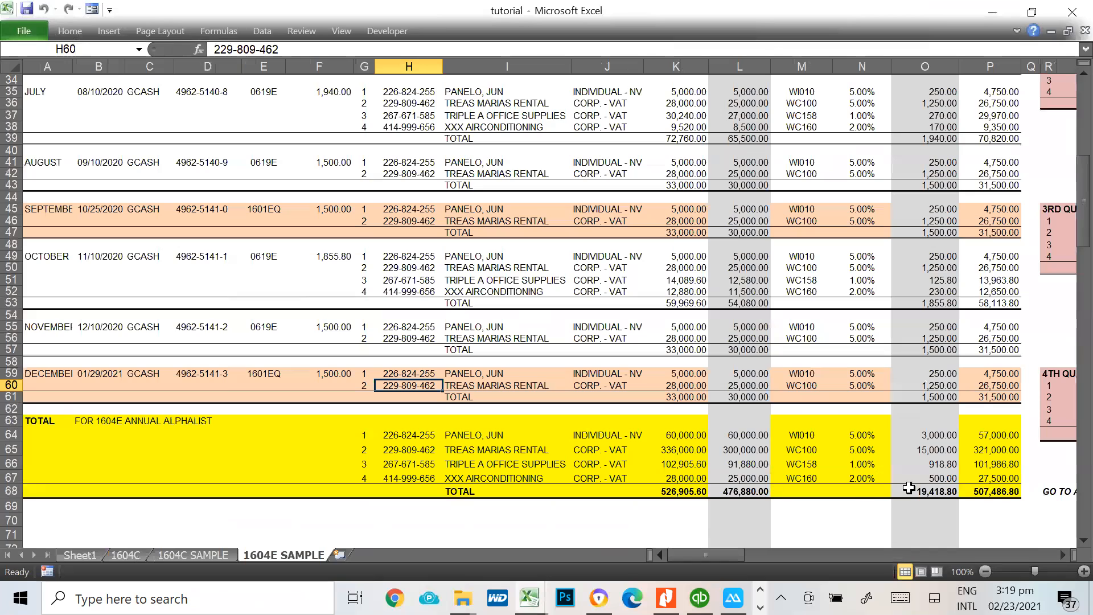
pyautogui.click(982, 387)
pyautogui.click(940, 386)
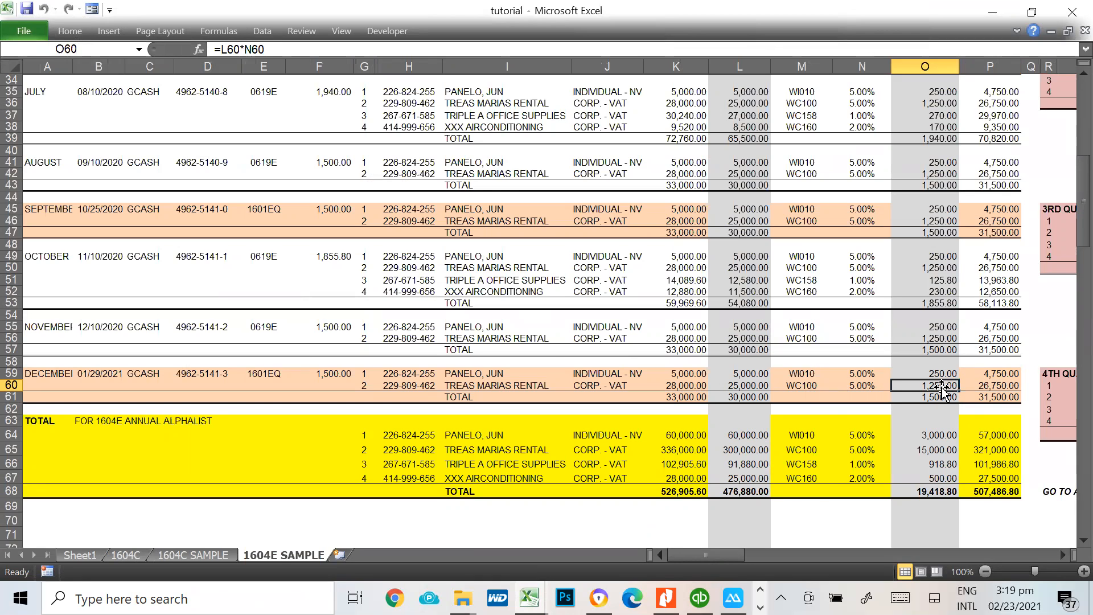
pyautogui.hotkey('alt', 'Tab')
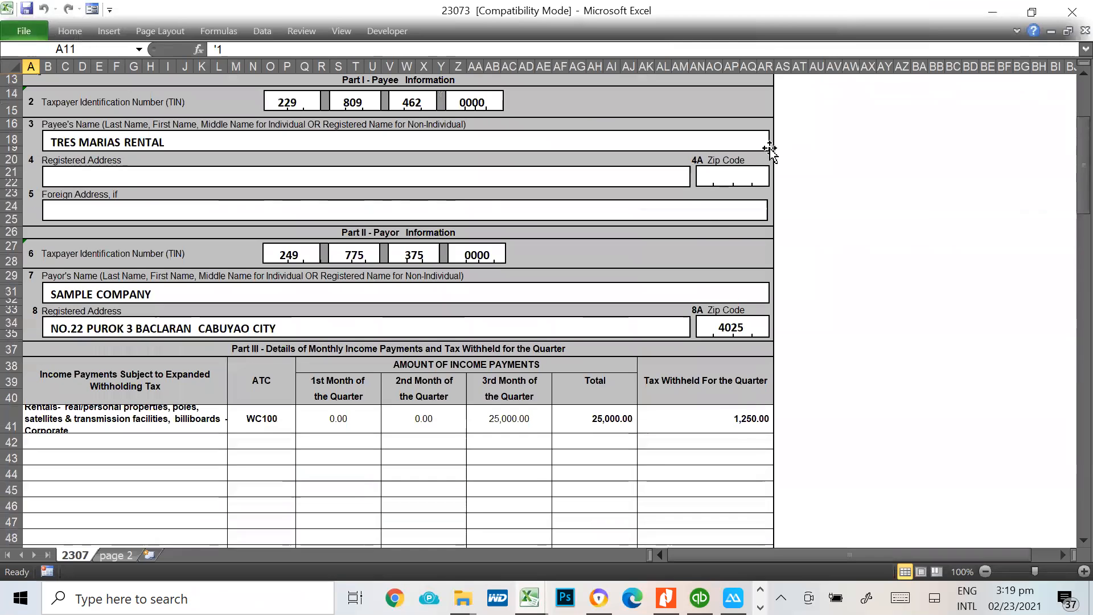
# Close the 23073 certificate workbook without saving it and switch to the BIRALPHA70 - SAMPLE folder
pyautogui.hotkey('ctrl', 'w')
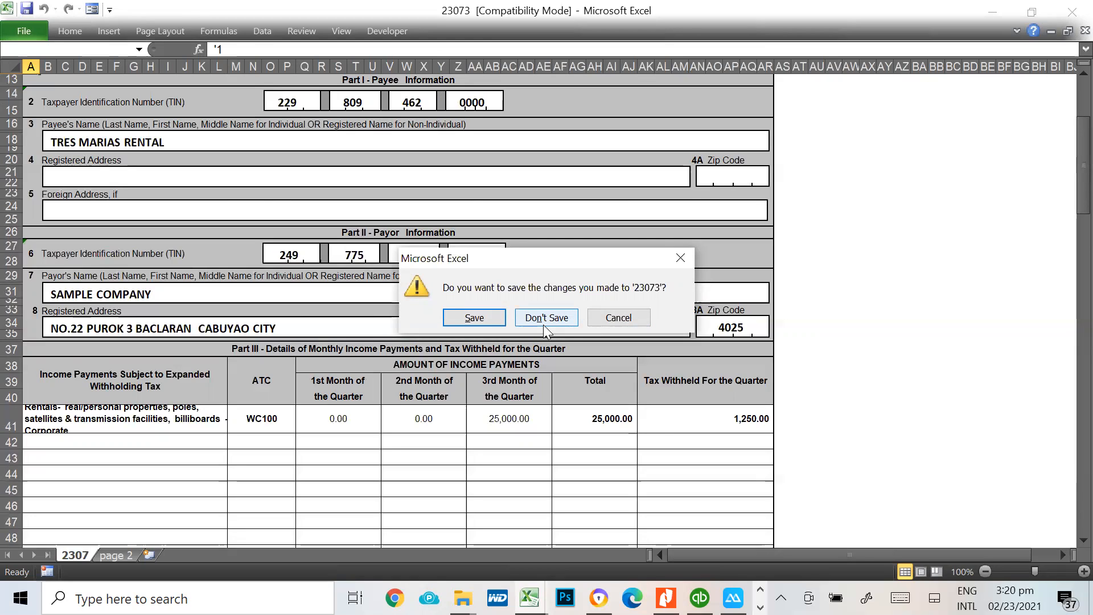
pyautogui.click(562, 314)
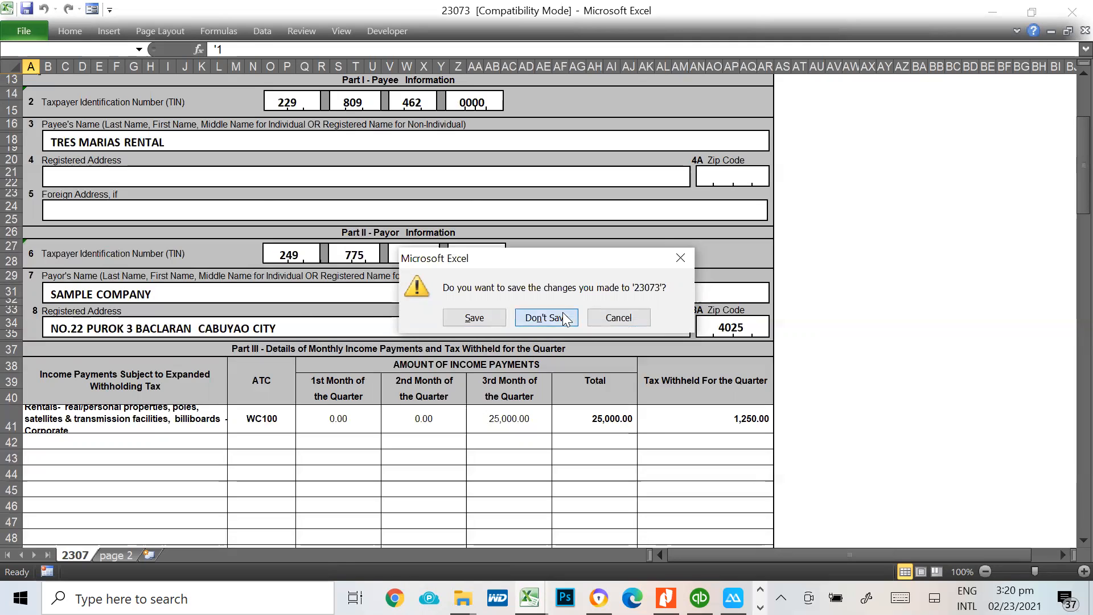
pyautogui.hotkey('alt', 'Tab')
pyautogui.hotkey('alt', 'Tab')
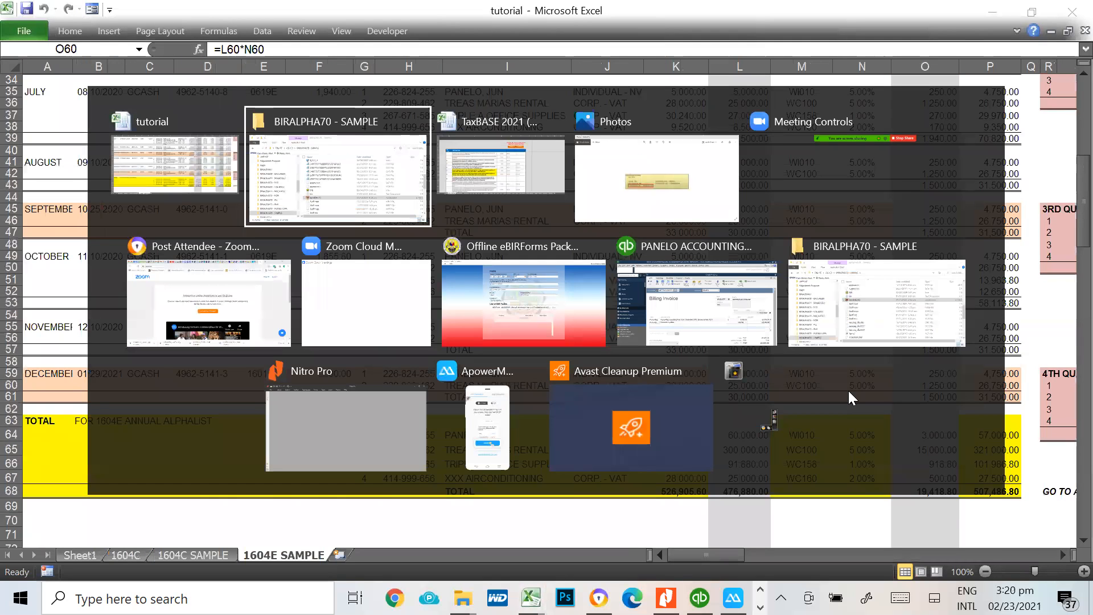
# Relaunch Alphalist Data Entry 7.0, log in as admin with the account password, and open the 1601E form of the QAP menu
pyautogui.doubleClick(495, 450)
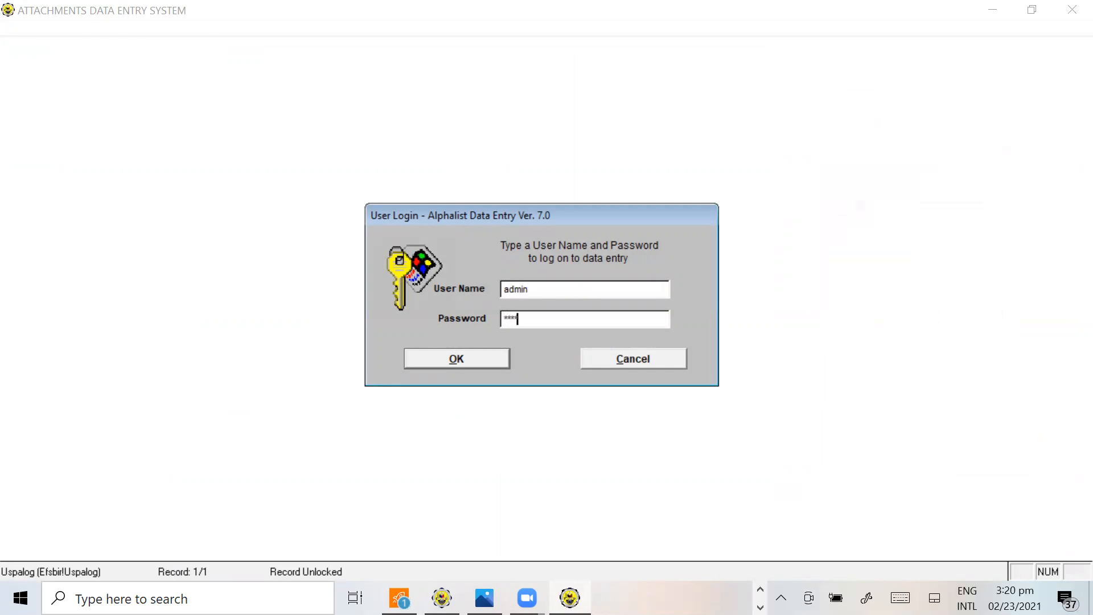
pyautogui.press('Return')
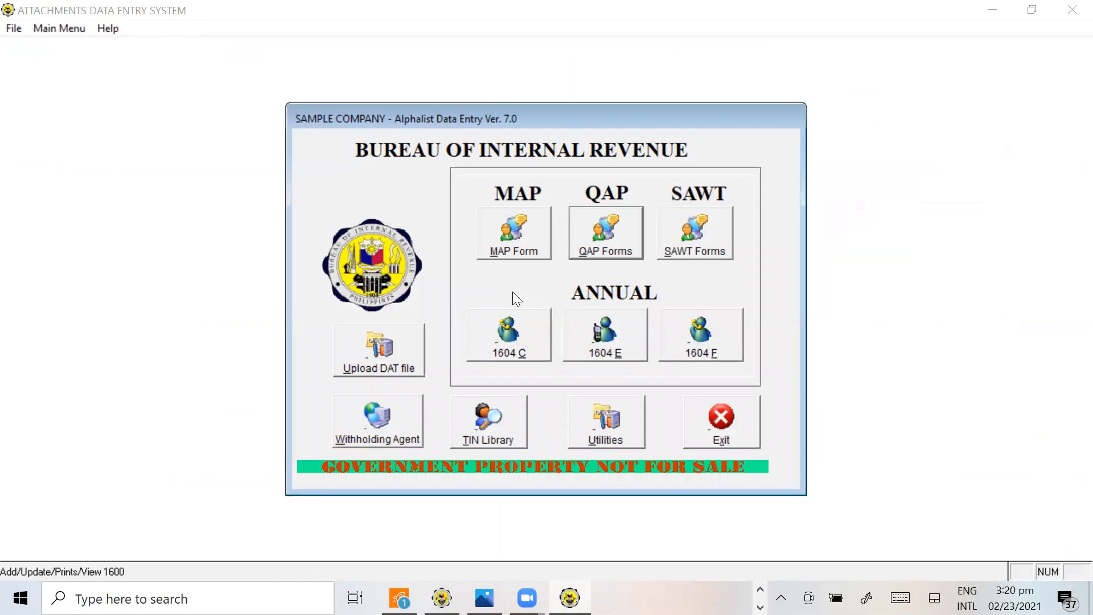
pyautogui.click(591, 256)
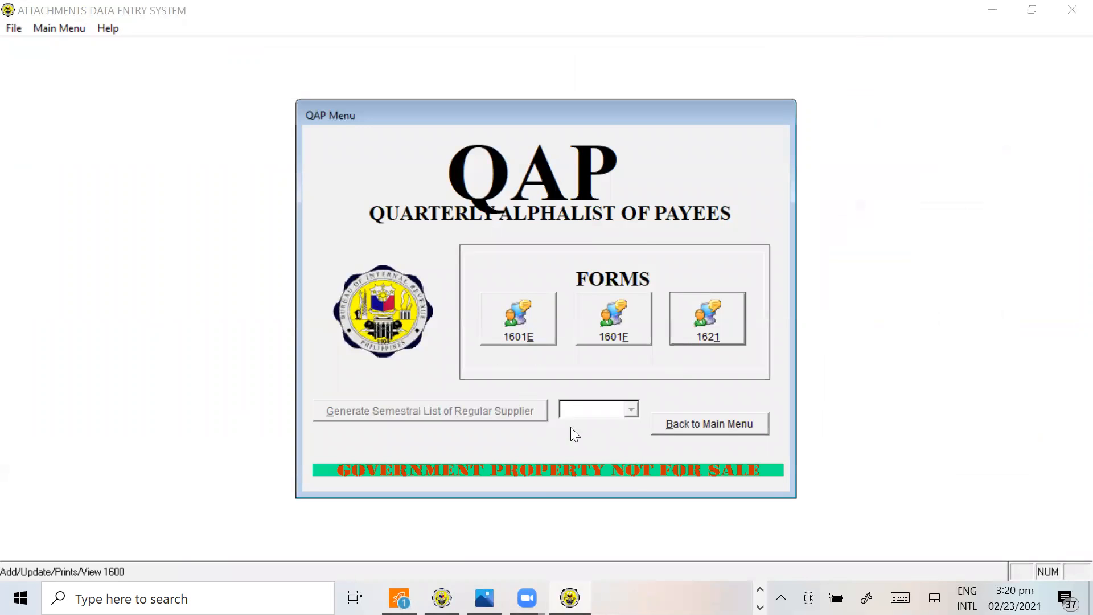
pyautogui.click(519, 318)
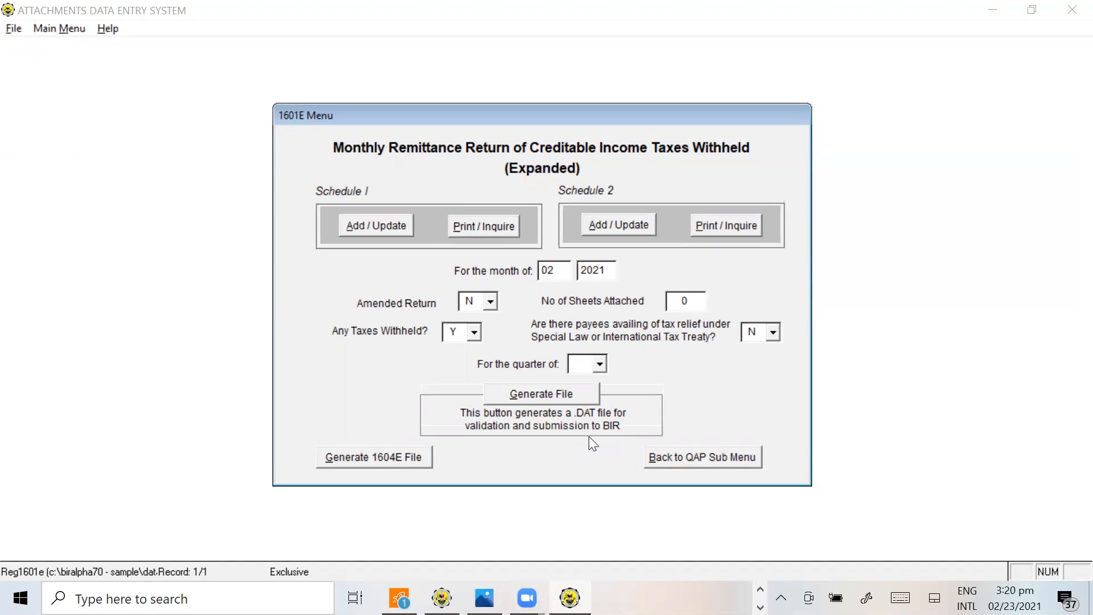
# Switch to the tutorial workbook and review the 4th quarter 2020 payee summary with its quarterly totals on the 1604E SAMPLE sheet
pyautogui.hotkey('alt', 'Tab')
pyautogui.press('Tab')
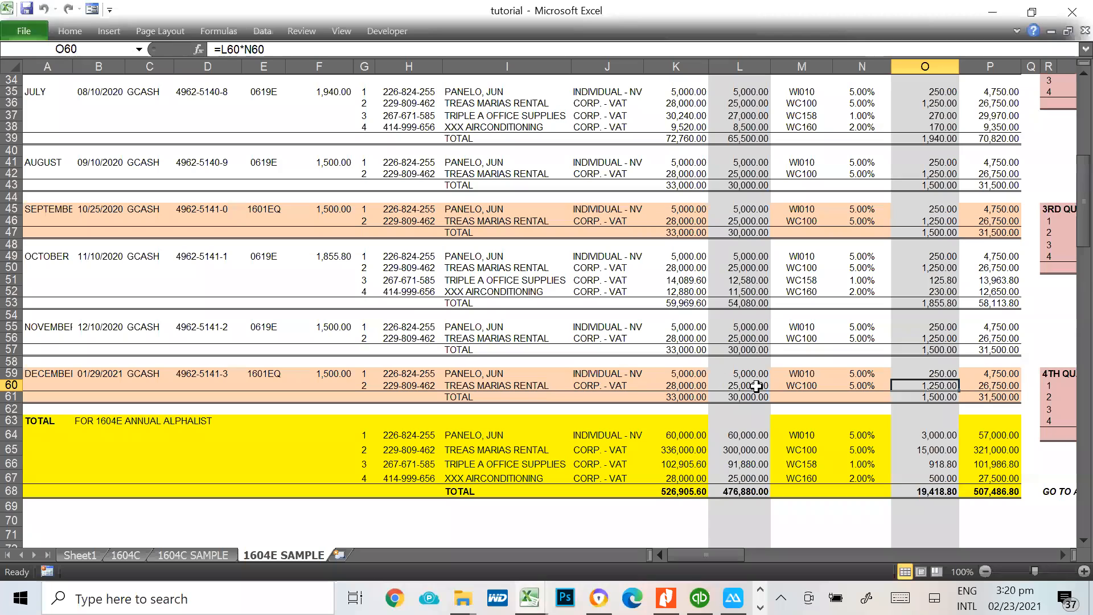
pyautogui.press('Right')
pyautogui.press('Right')
pyautogui.press('Right')
pyautogui.press('Right')
pyautogui.press('Right')
pyautogui.press('Right')
pyautogui.press('Right')
pyautogui.press('Right')
pyautogui.press('Right')
pyautogui.press('Right')
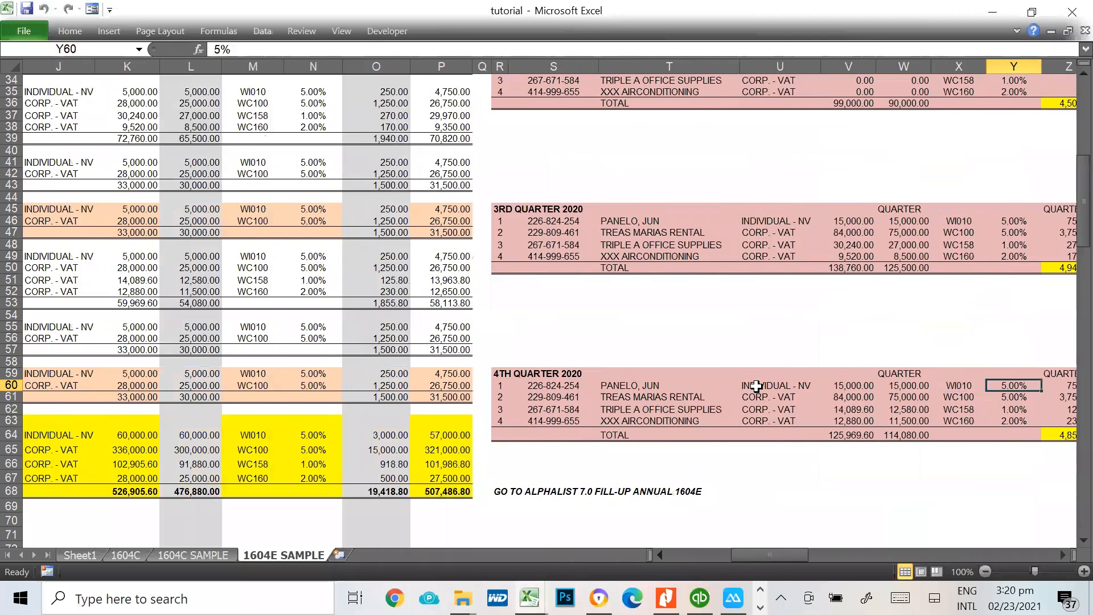
pyautogui.press('Right')
pyautogui.press('Right')
pyautogui.press('Right')
pyautogui.press('Right')
pyautogui.press('Right')
pyautogui.press('Right')
pyautogui.press('Left')
pyautogui.press('Left')
pyautogui.press('Left')
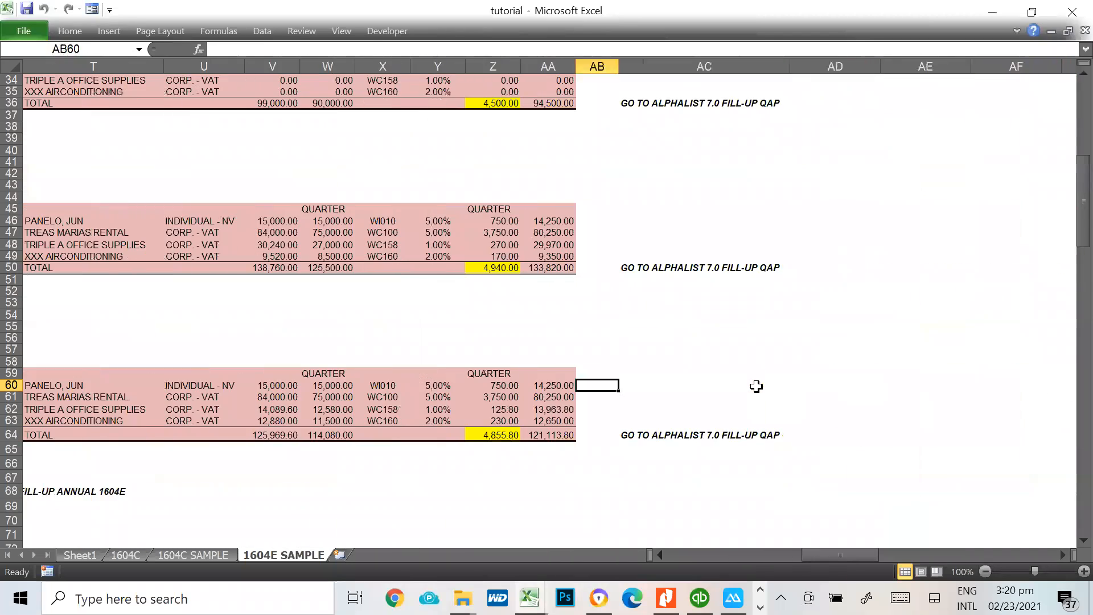
pyautogui.press('Left')
pyautogui.press('Down')
pyautogui.press('Down')
pyautogui.press('Down')
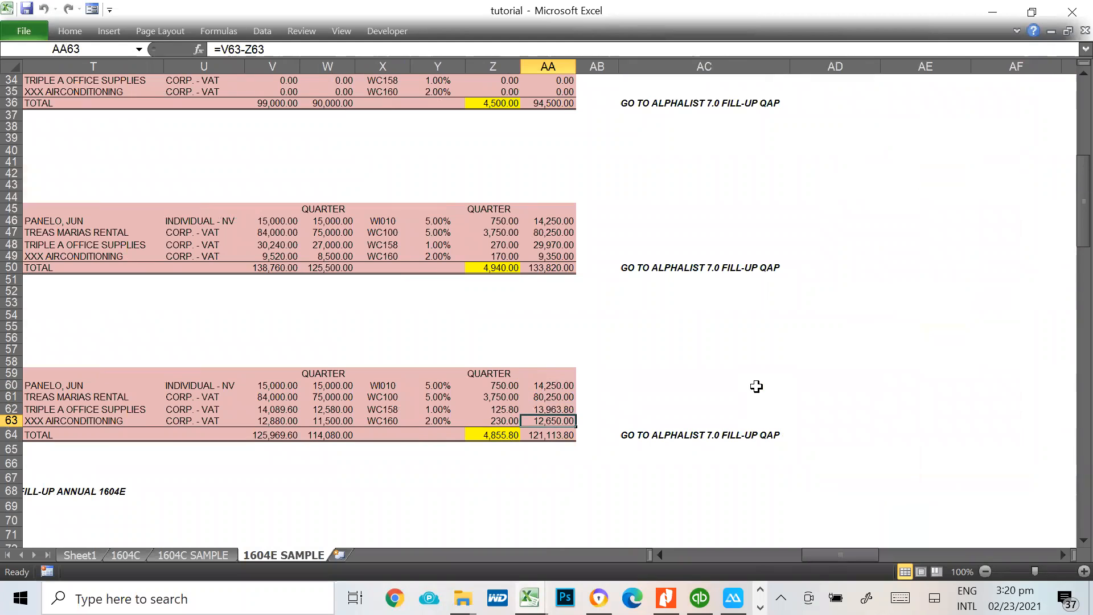
# In cell C34 of Sheet1, remove the SAWT / SLS SLP part so the compliance item reads QAP
pyautogui.click(79, 559)
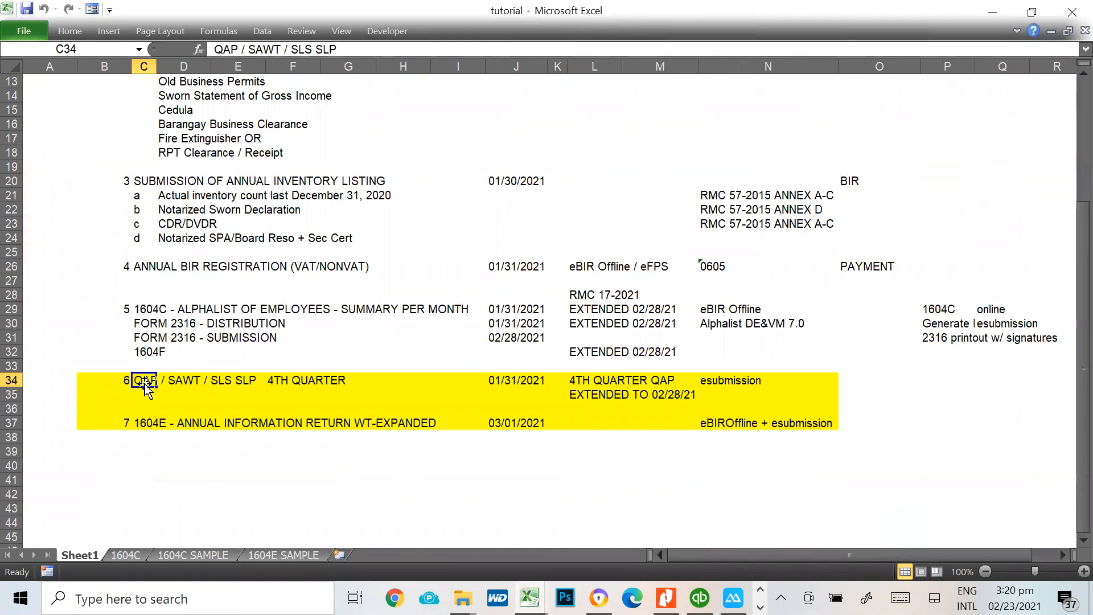
pyautogui.press('F2')
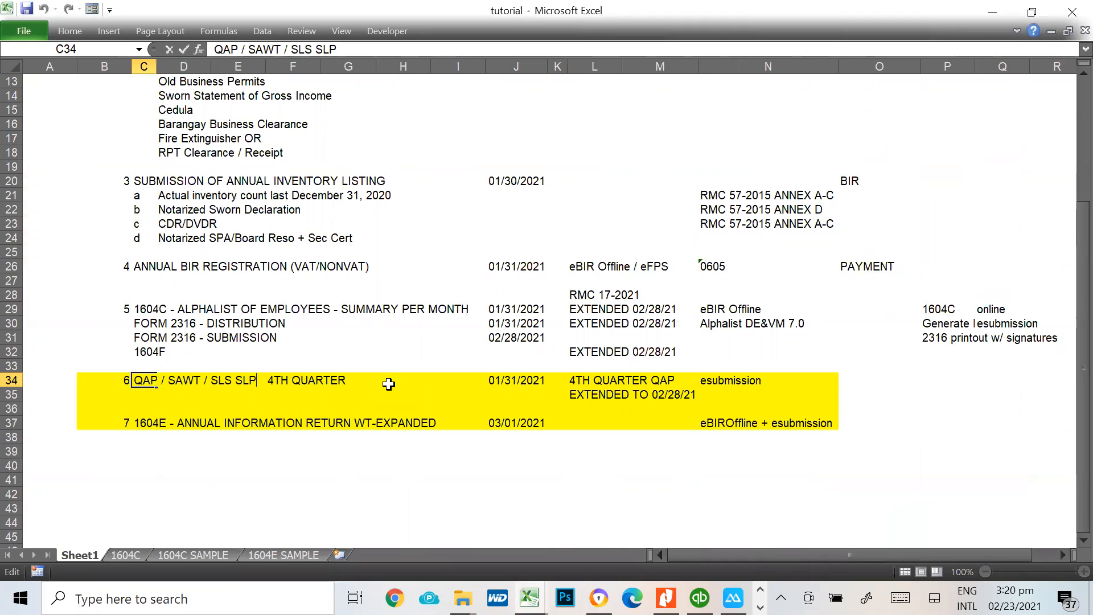
pyautogui.hotkey('shift', 'Left')
pyautogui.hotkey('shift', 'Left')
pyautogui.hotkey('shift', 'Left')
pyautogui.hotkey('shift', 'Left')
pyautogui.hotkey('shift', 'Left')
pyautogui.hotkey('shift', 'Left')
pyautogui.hotkey('shift', 'Left')
pyautogui.hotkey('shift', 'Left')
pyautogui.hotkey('shift', 'Left')
pyautogui.hotkey('shift', 'Left')
pyautogui.hotkey('shift', 'Left')
pyautogui.hotkey('shift', 'Left')
pyautogui.hotkey('shift', 'Left')
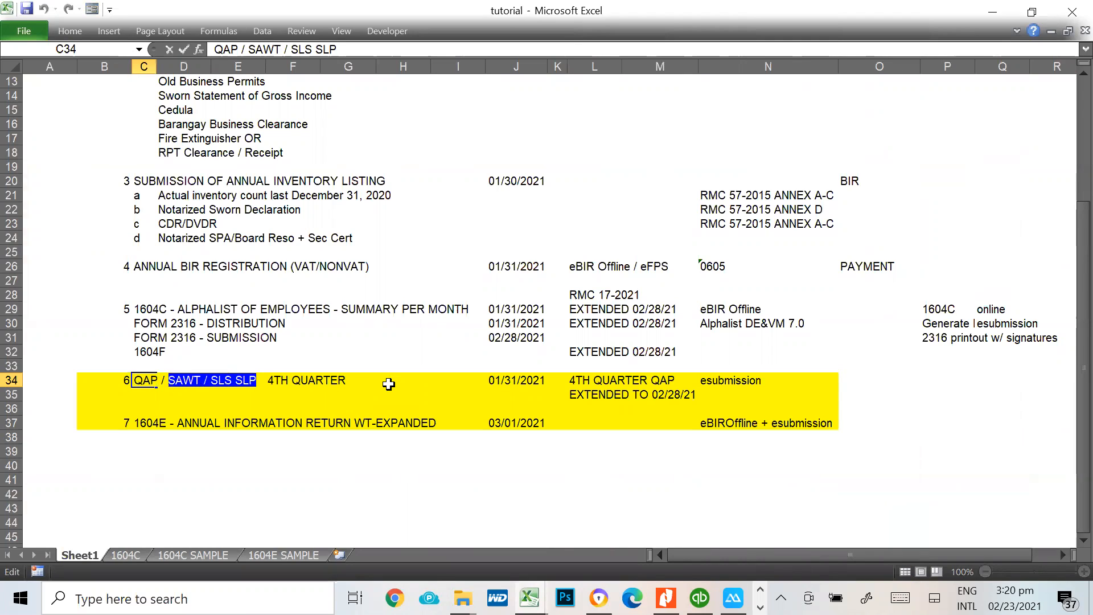
pyautogui.press('BackSpace')
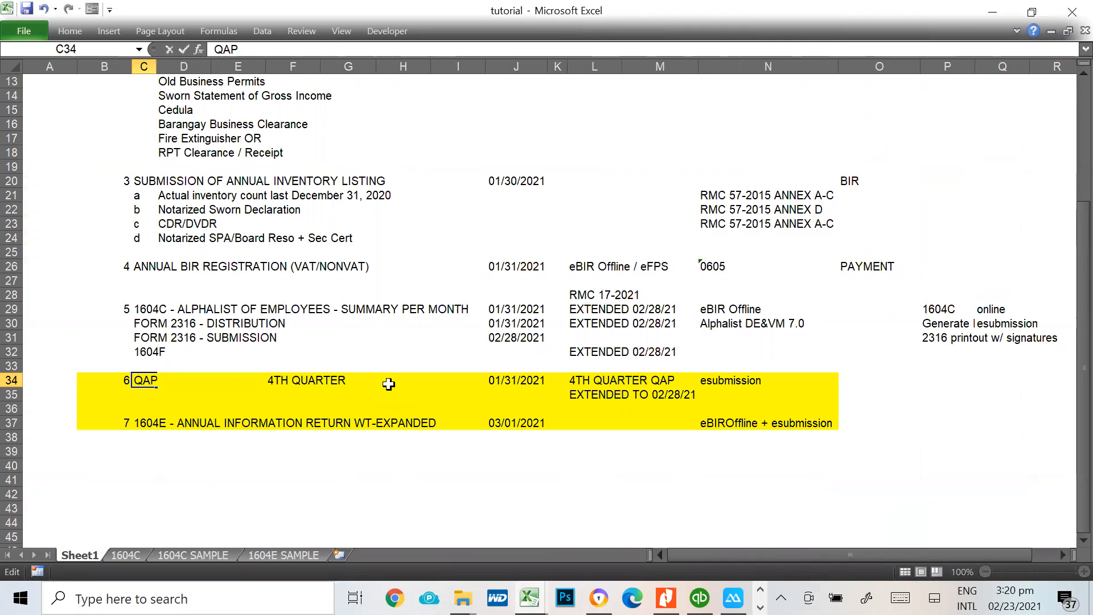
pyautogui.press('Return')
# Examine the highlighted 4th quarter QAP and 1604E items on Sheet1 with their deadlines and filing methods
pyautogui.press('Right')
pyautogui.press('Down')
pyautogui.press('Down')
pyautogui.press('Up')
pyautogui.press('Up')
pyautogui.press('Up')
pyautogui.press('Right')
pyautogui.press('Right')
pyautogui.press('Right')
pyautogui.press('Right')
pyautogui.press('Right')
pyautogui.press('Right')
pyautogui.press('Right')
pyautogui.press('Right')
pyautogui.press('Right')
pyautogui.press('Right')
pyautogui.press('Down')
pyautogui.press('Down')
pyautogui.press('Up')
pyautogui.press('Up')
# Back in Alphalist's 1601E menu, choose quarter 4Q and try to generate the DAT files into the BIRALPHA70 - SAMPLE folder
pyautogui.hotkey('alt', 'Tab')
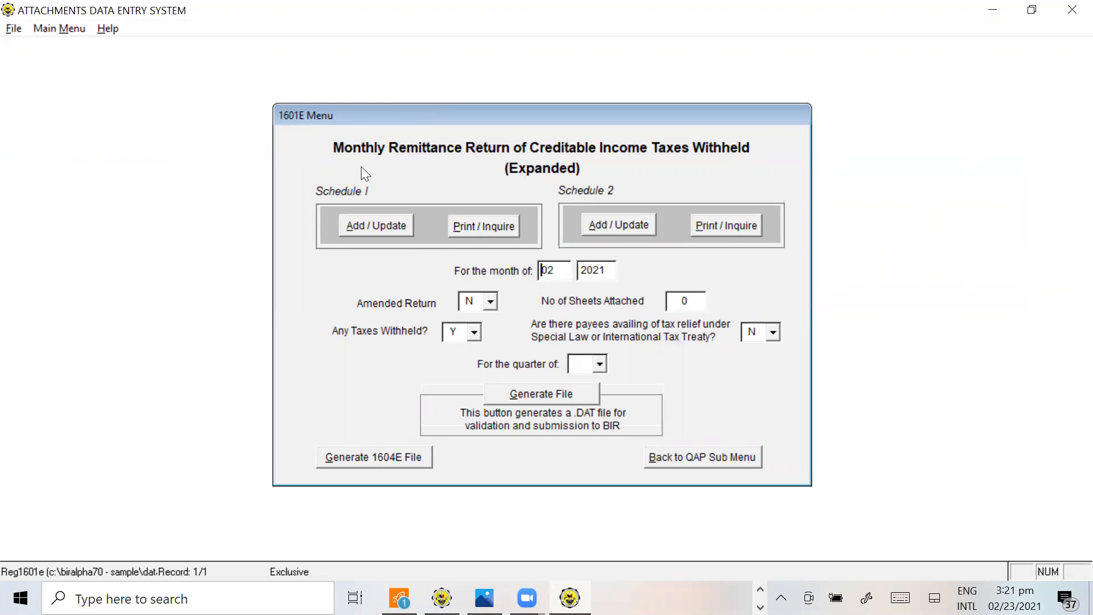
pyautogui.click(601, 365)
pyautogui.click(577, 426)
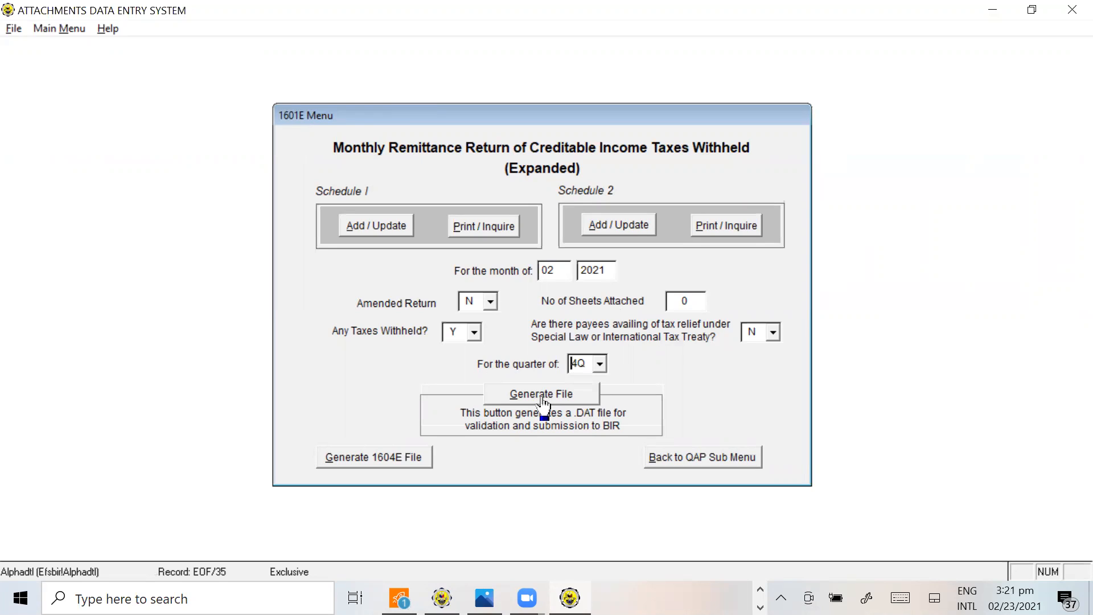
pyautogui.click(542, 399)
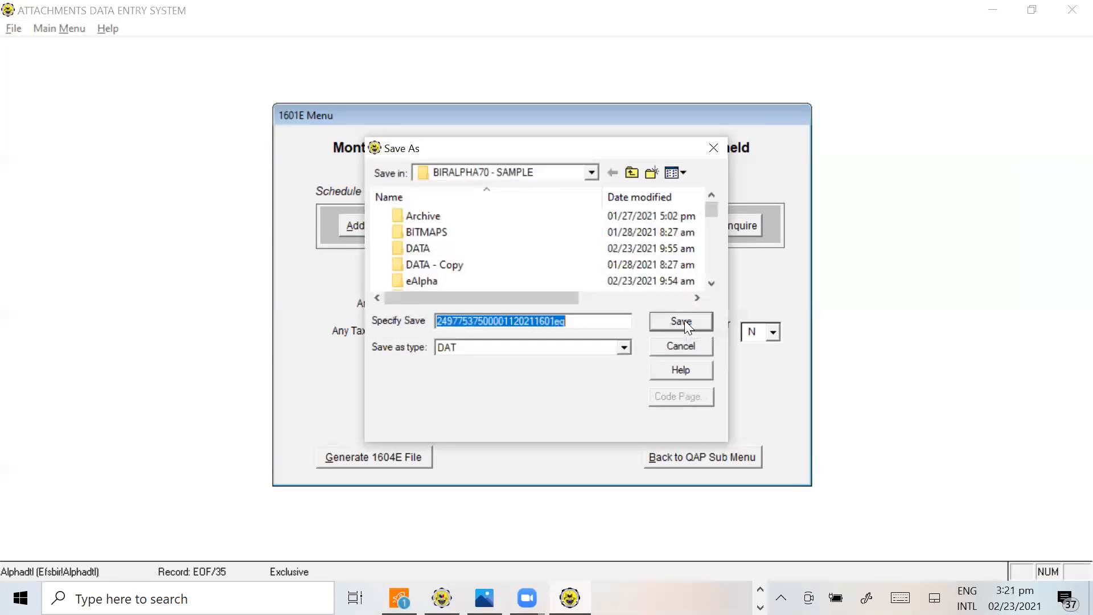
pyautogui.click(684, 320)
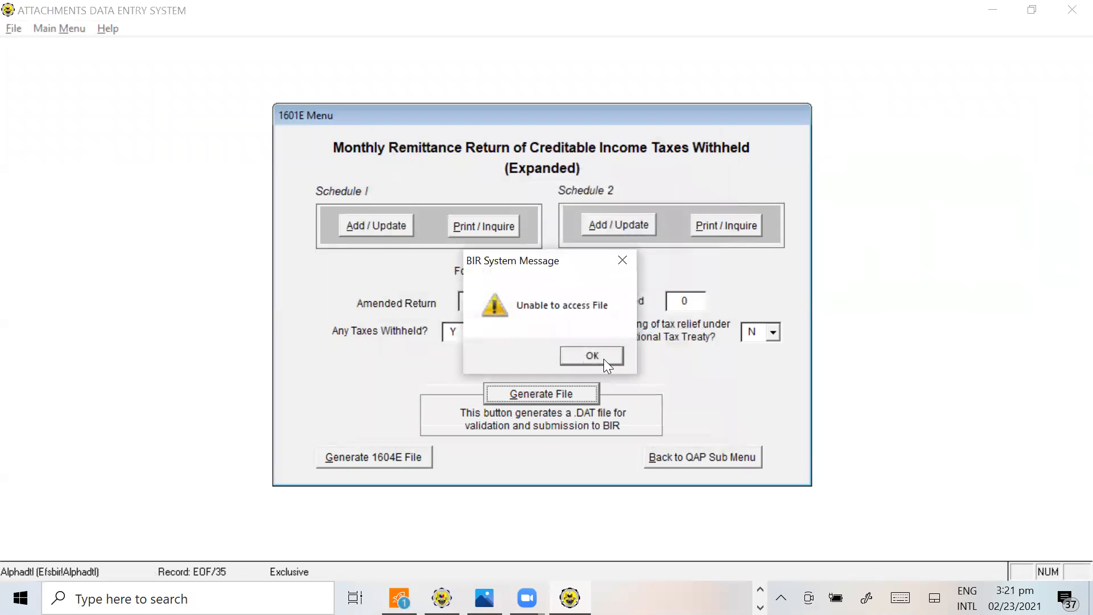
pyautogui.click(604, 359)
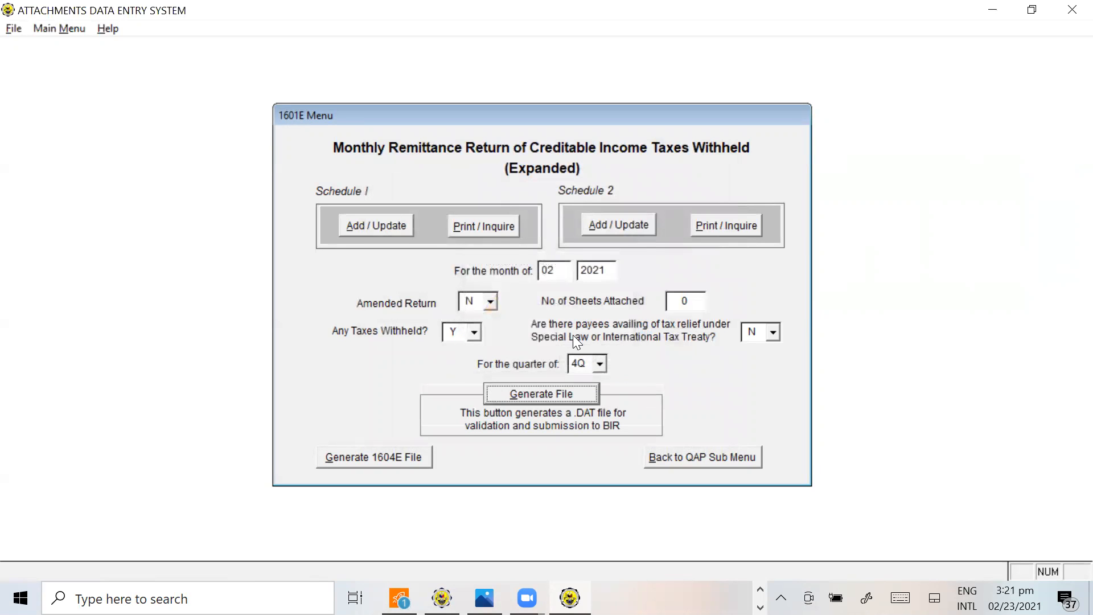
# Inspect the names of the newly generated 1601EQ DAT files for months 10 to 12 in the BIRALPHA70 - SAMPLE folder
pyautogui.hotkey('alt', 'Tab')
pyautogui.hotkey('alt', 'Tab')
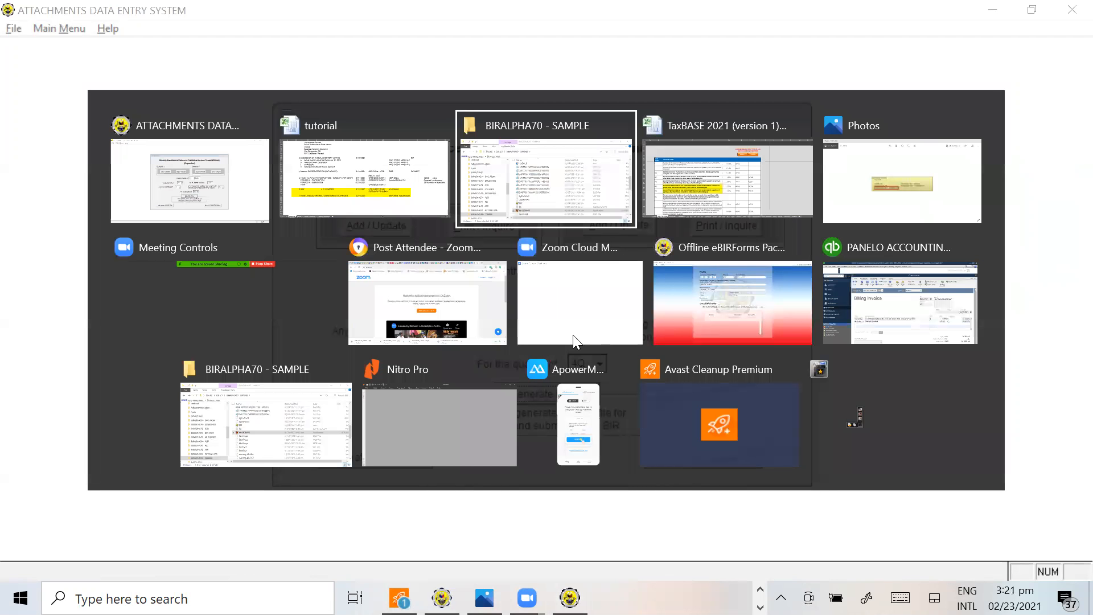
pyautogui.scroll(1, 614, 366)
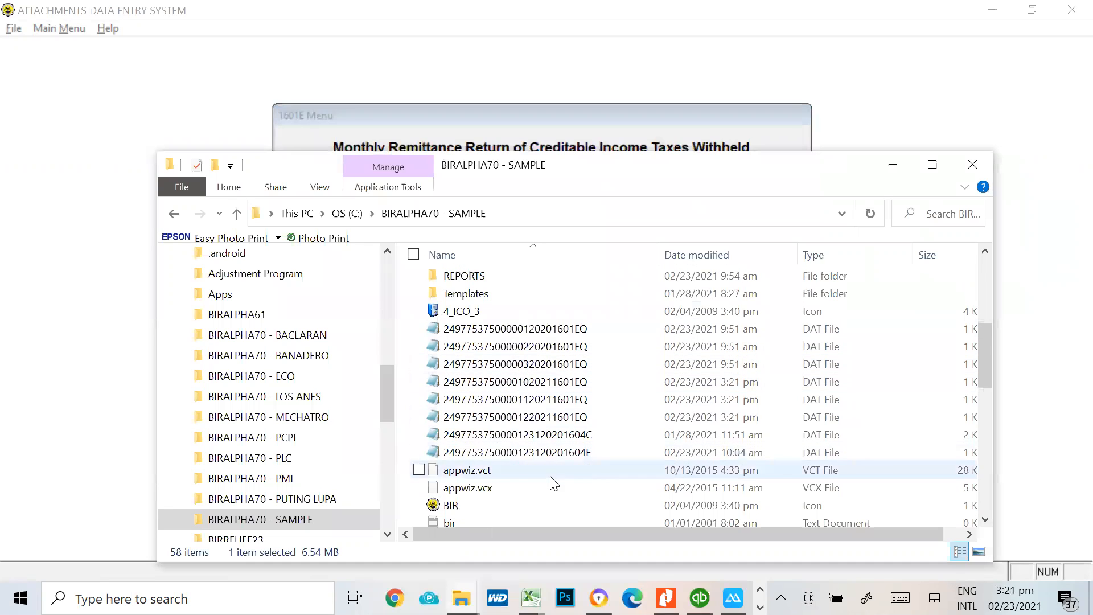
pyautogui.click(540, 389)
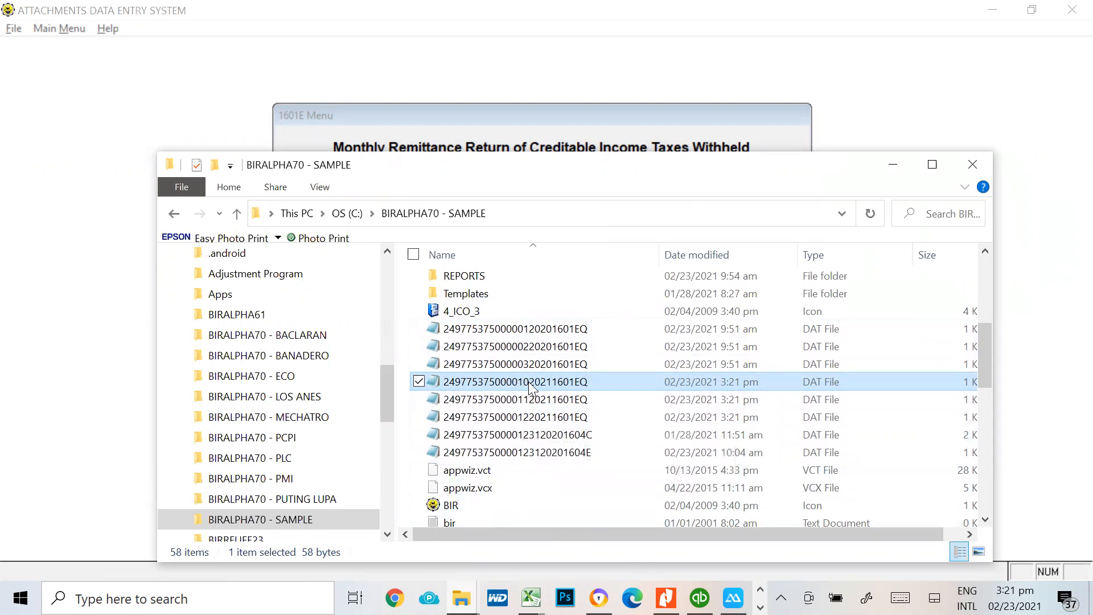
pyautogui.click(525, 419)
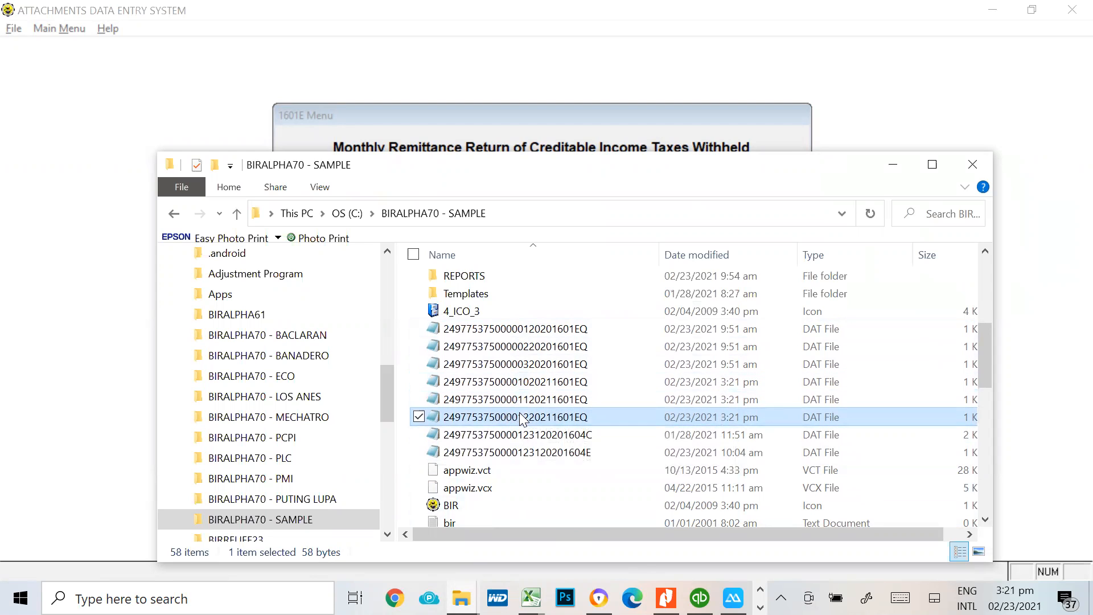
pyautogui.click(534, 383)
pyautogui.click(531, 418)
pyautogui.click(542, 383)
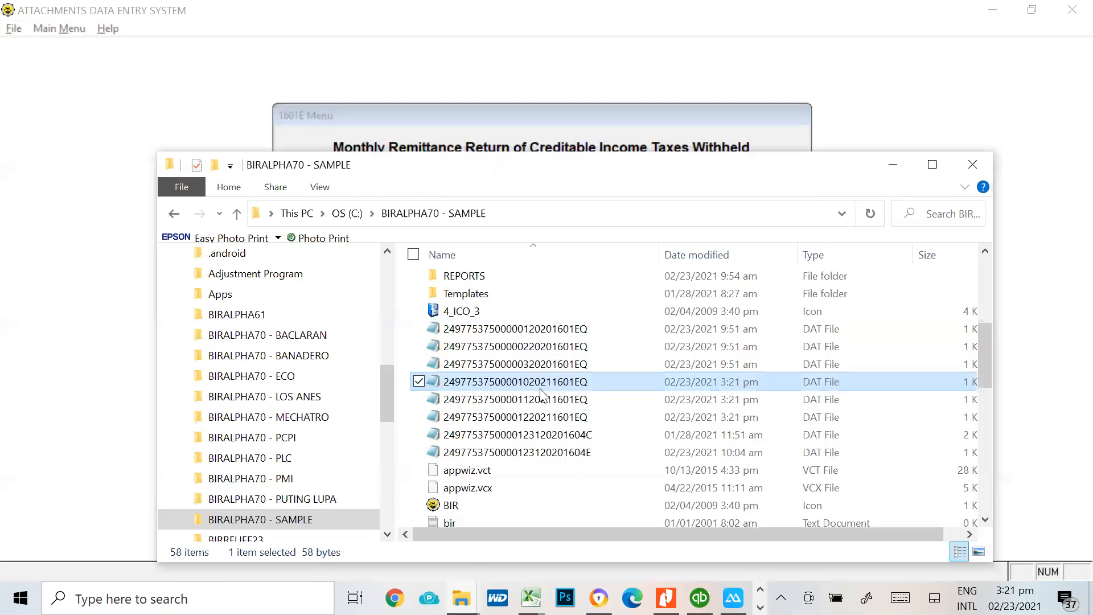
pyautogui.click(537, 401)
pyautogui.click(534, 418)
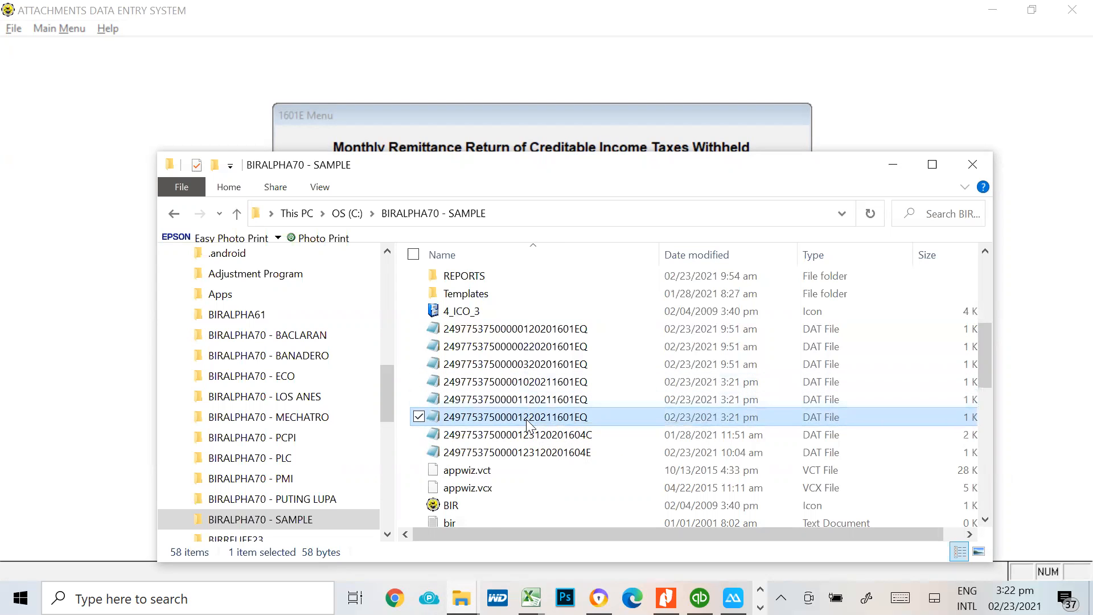
pyautogui.scroll(-1, 527, 419)
pyautogui.scroll(-7, 530, 426)
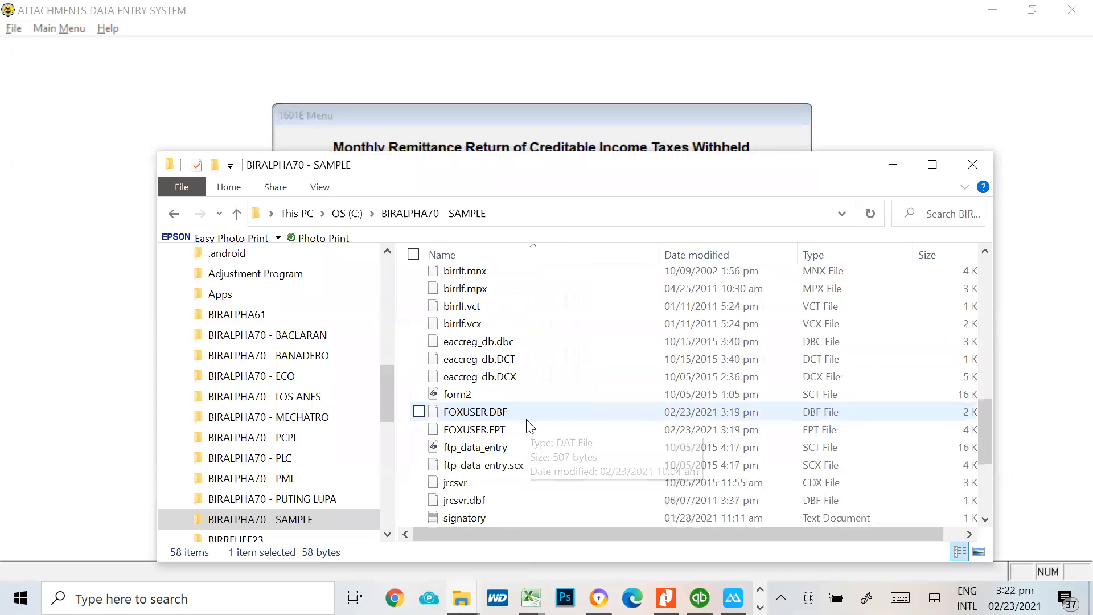
# Launch val1604v70 from the BIRALPHA70 - SAMPLE folder, ignoring the program errors to reach the Alphalist Validation Module
pyautogui.scroll(-2, 529, 426)
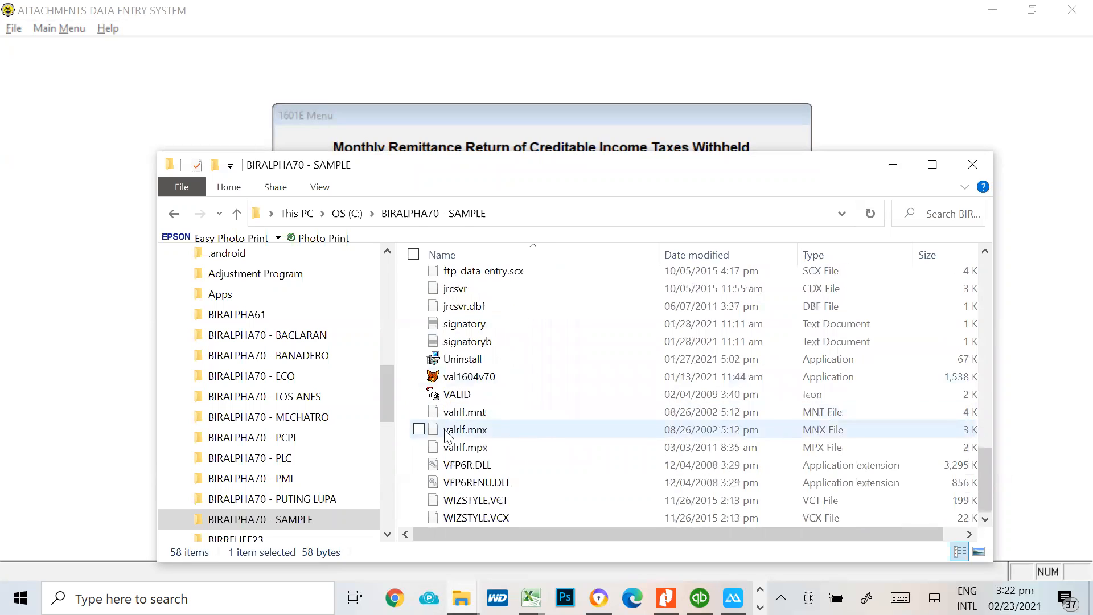
pyautogui.moveTo(481, 385)
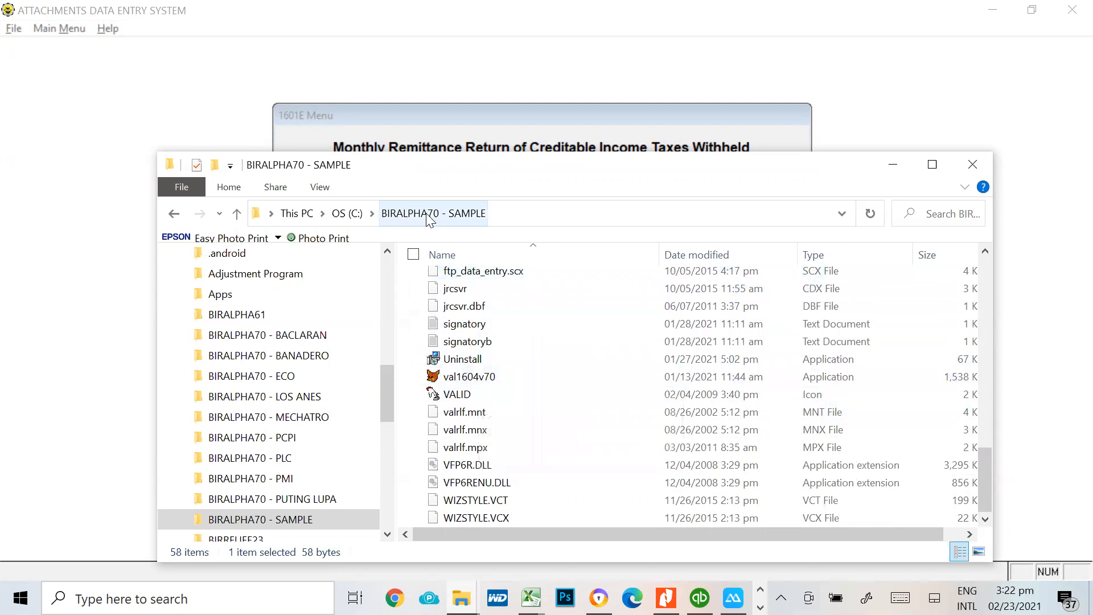
pyautogui.click(509, 378)
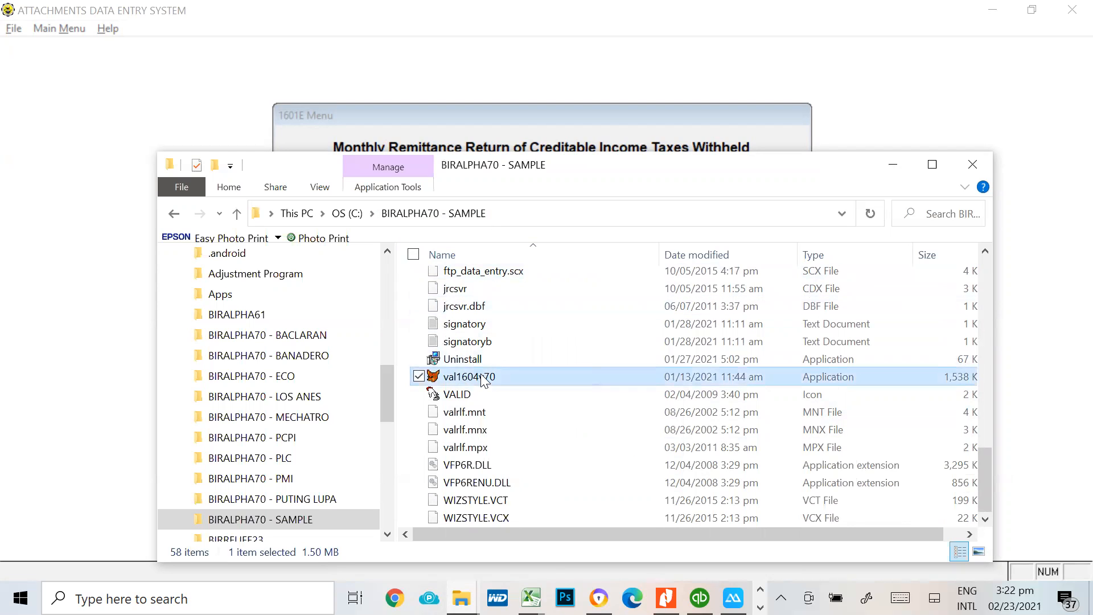
pyautogui.doubleClick(483, 381)
pyautogui.click(473, 287)
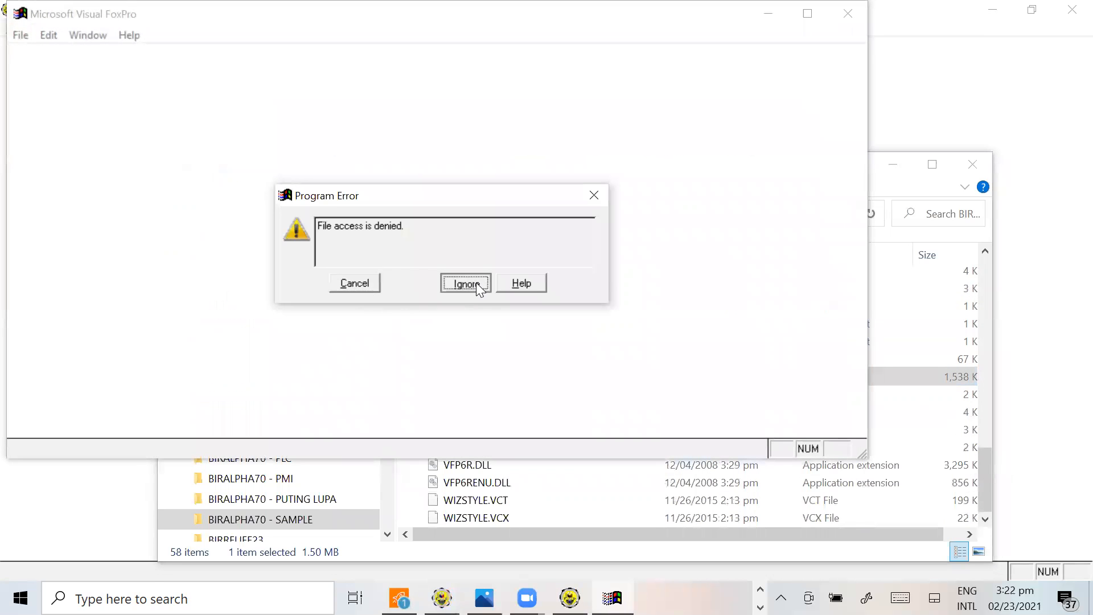
pyautogui.click(473, 287)
pyautogui.click(462, 281)
pyautogui.click(462, 281)
pyautogui.click(463, 281)
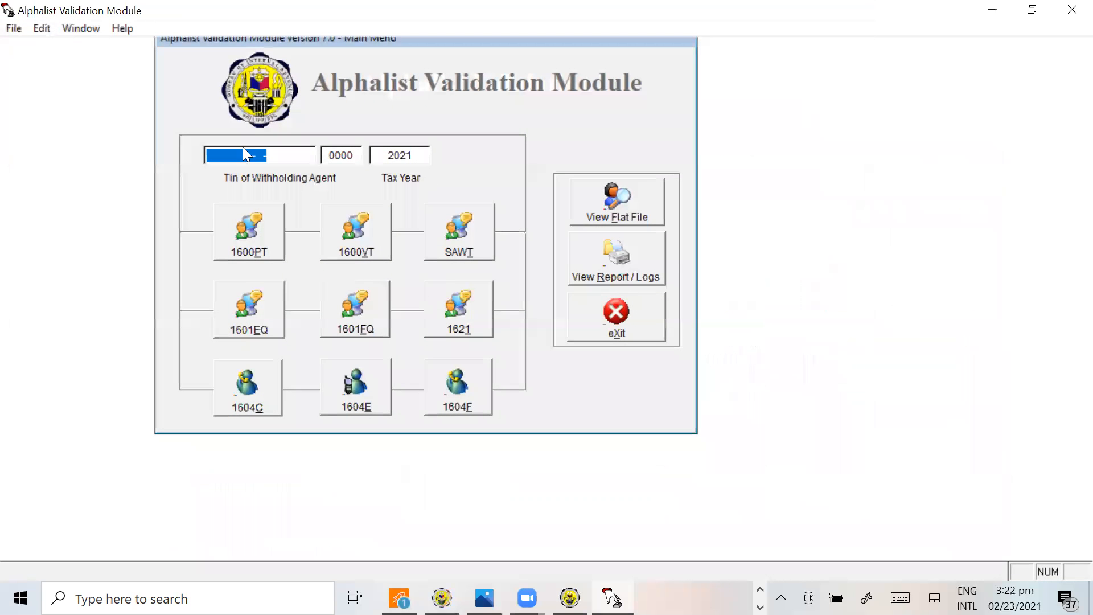
# Switch to the tutorial workbook and locate the company's TIN in cell A2 of the 1604E SAMPLE sheet
pyautogui.hotkey('alt', 'Tab')
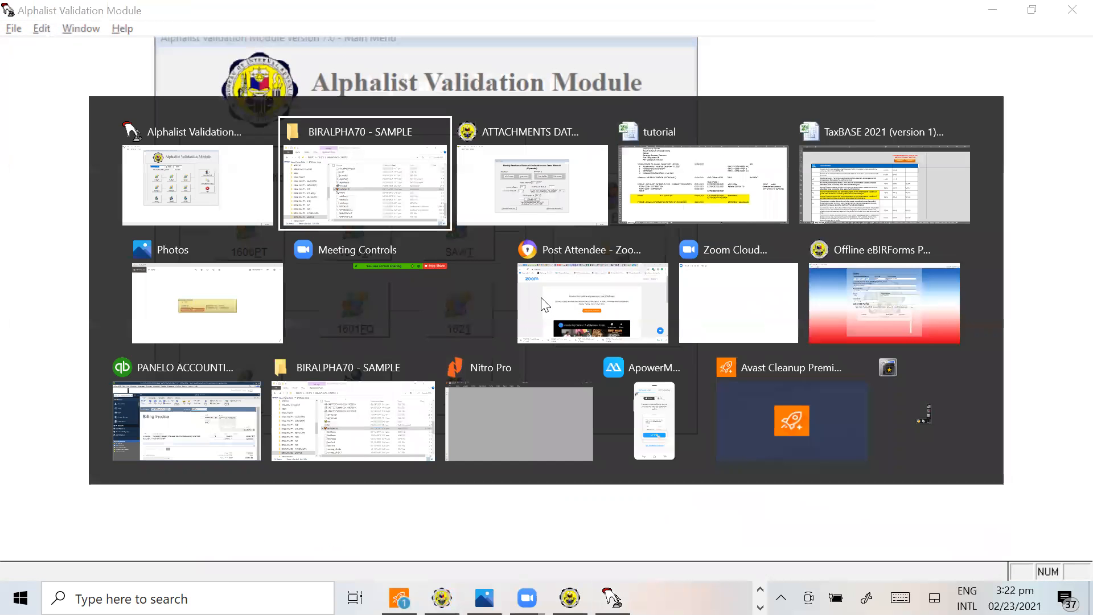
pyautogui.hotkey('alt', 'Tab')
pyautogui.hotkey('alt', 'Tab')
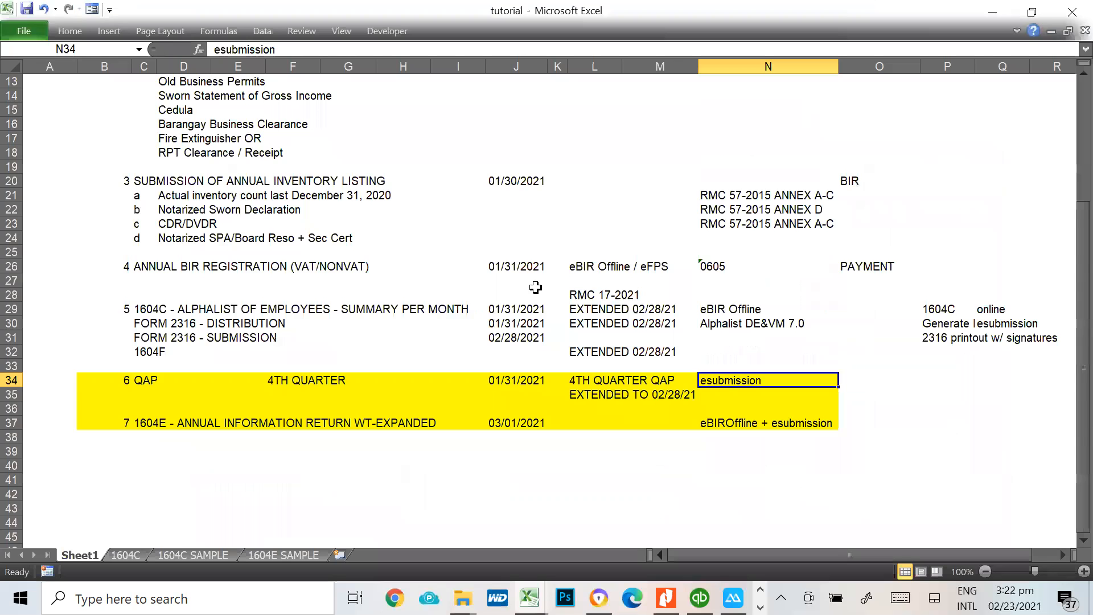
pyautogui.scroll(6, 535, 288)
pyautogui.click(282, 555)
pyautogui.scroll(12, 104, 317)
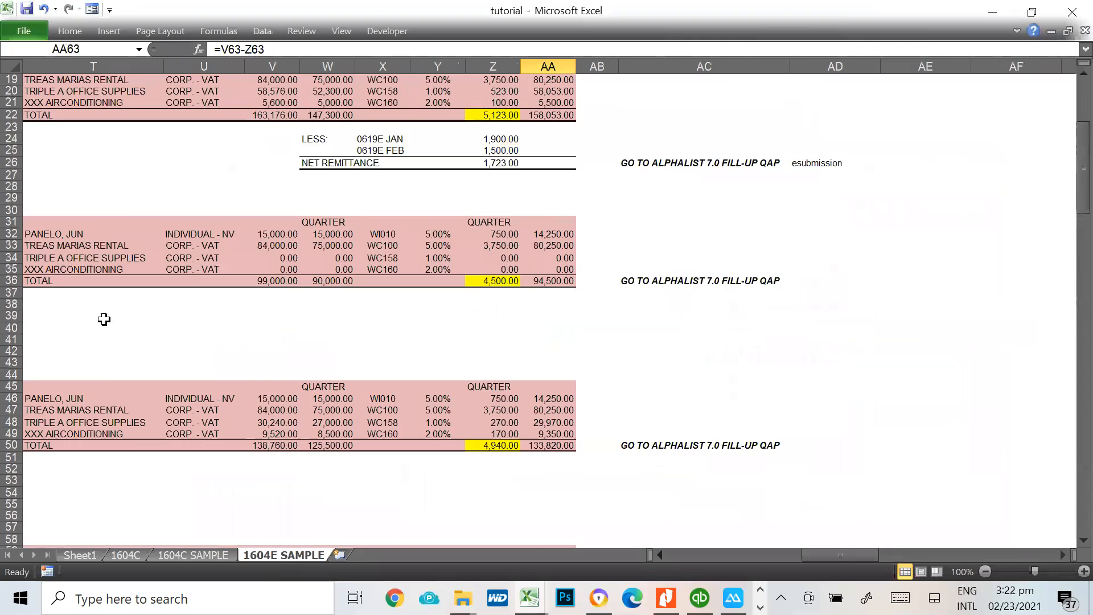
pyautogui.moveTo(804, 553); pyautogui.dragTo(671, 555)
pyautogui.click(11, 92)
pyautogui.click(29, 92)
# In the Alphalist Validation Module, enter the withholding agent's TIN, copying it group by group from the 1604E SAMPLE sheet
pyautogui.hotkey('alt', 'Tab')
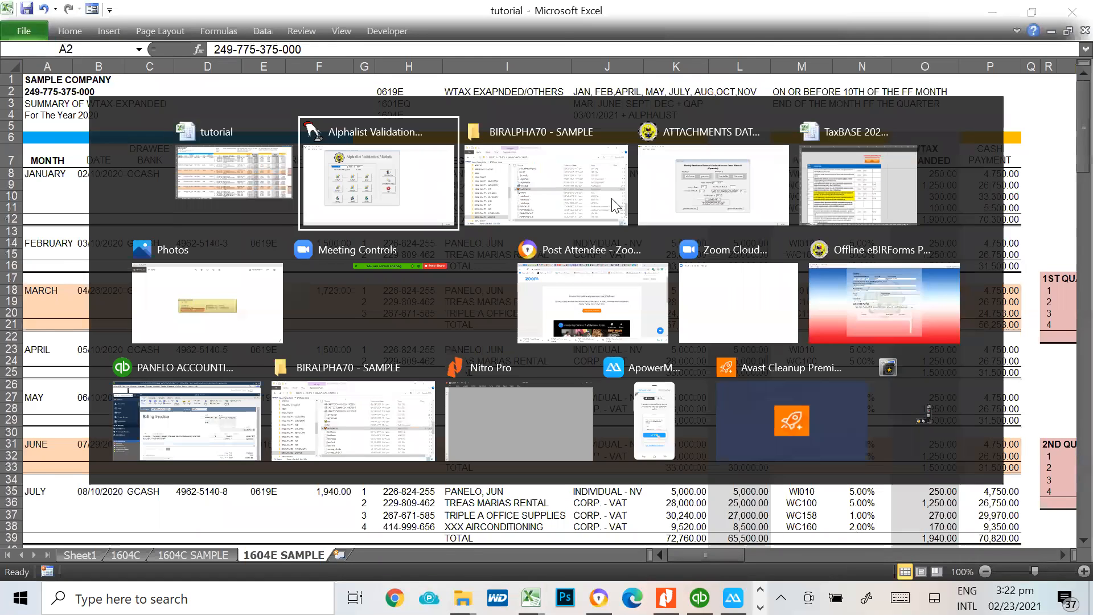
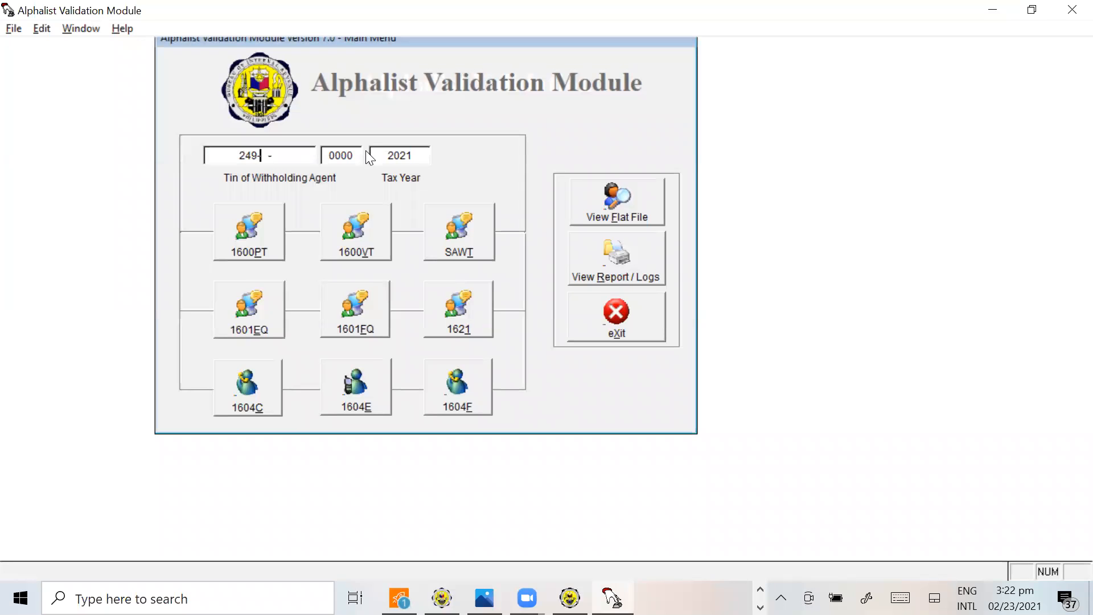
pyautogui.hotkey('alt', 'Tab')
pyautogui.hotkey('alt', 'Tab')
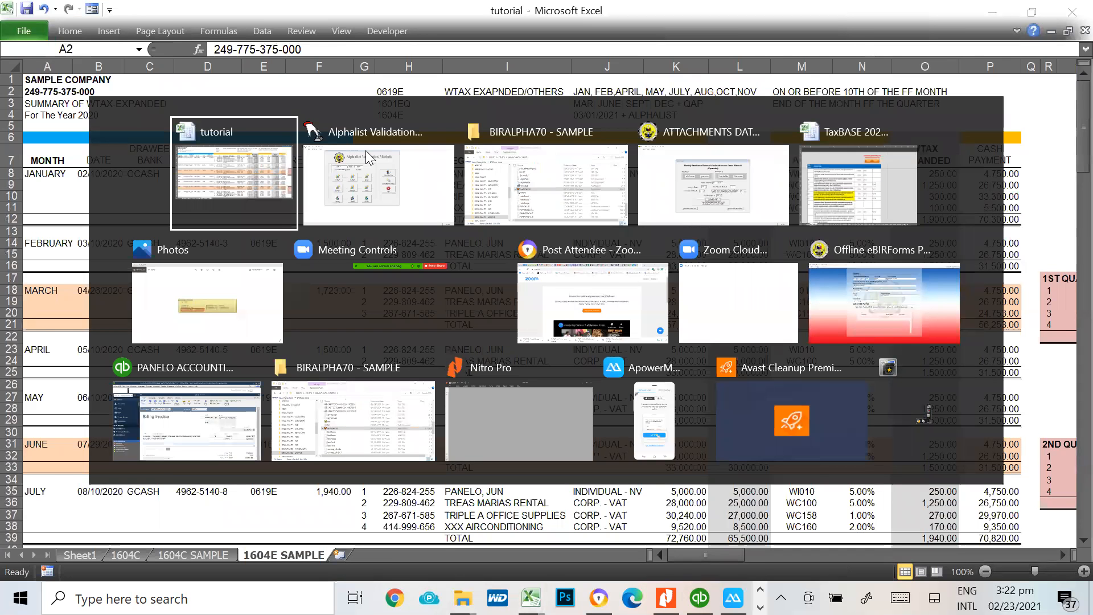
pyautogui.hotkey('alt', 'Tab')
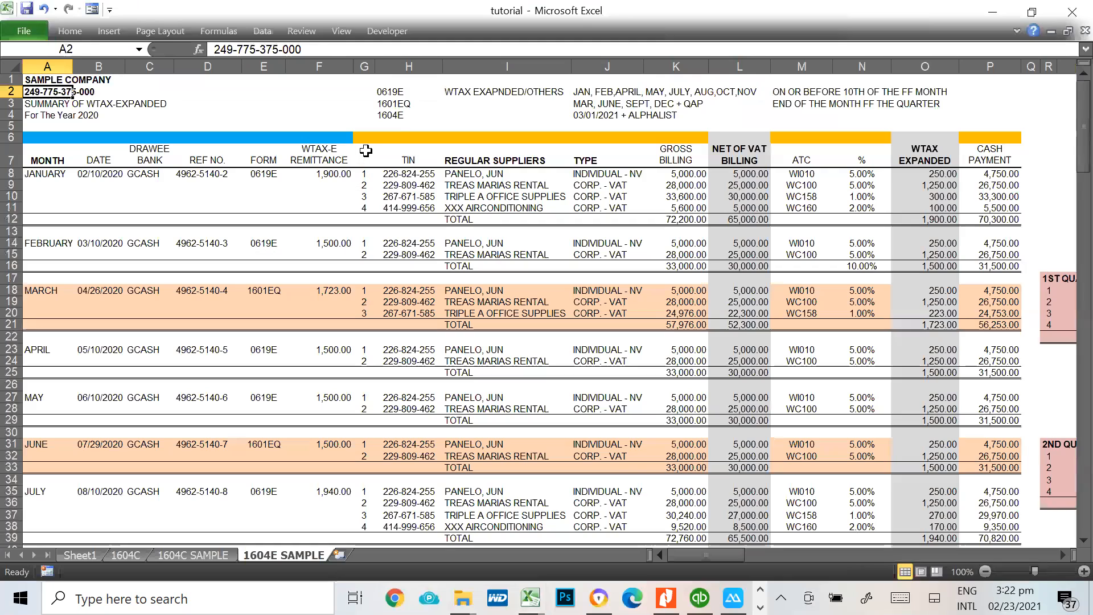
pyautogui.hotkey('alt', 'Tab')
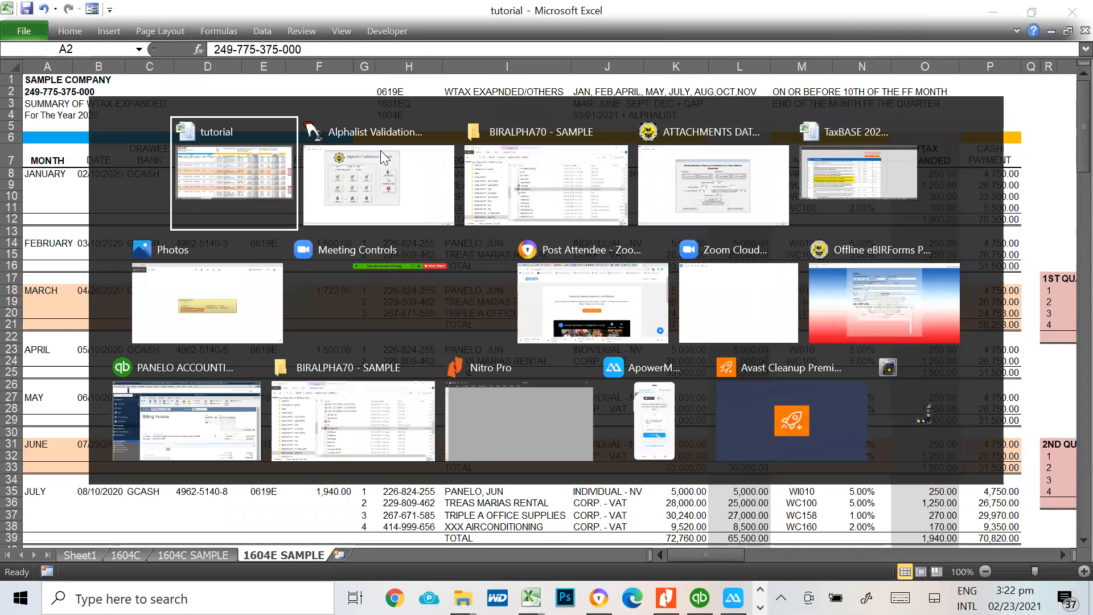
pyautogui.hotkey('alt', 'Tab')
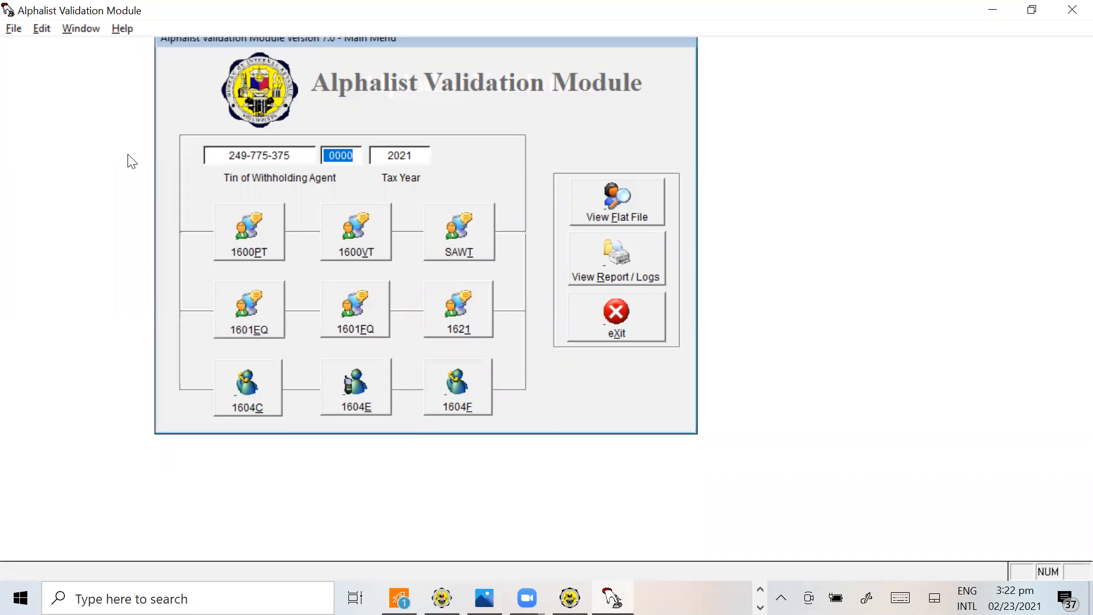
# Check the company details on the 1604E SAMPLE sheet and set the validation module's tax year to 2020
pyautogui.hotkey('alt', 'Tab')
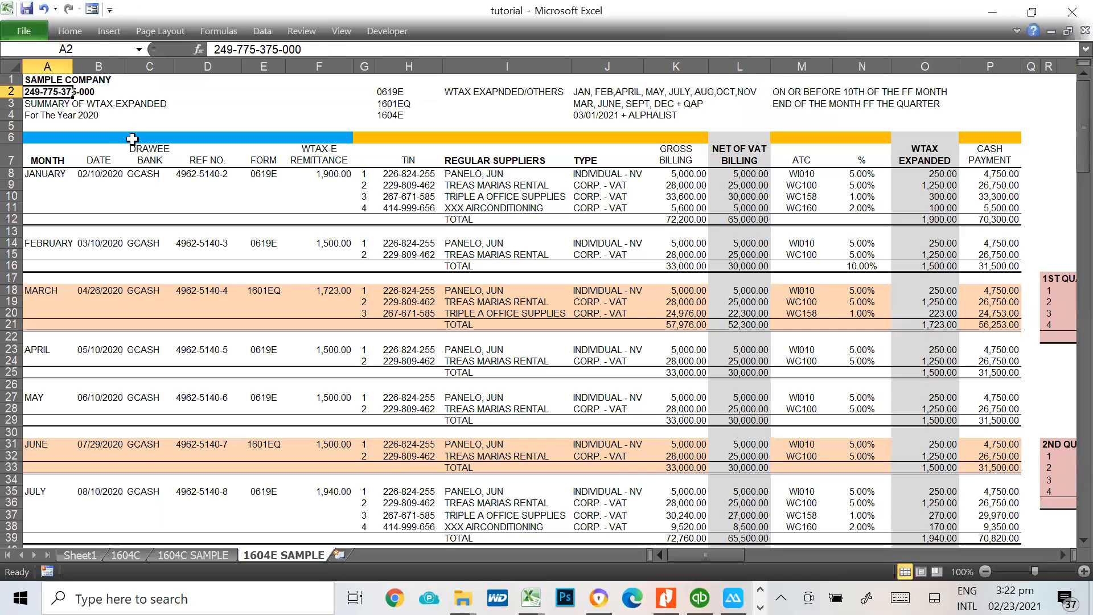
pyautogui.hotkey('alt', 'Tab')
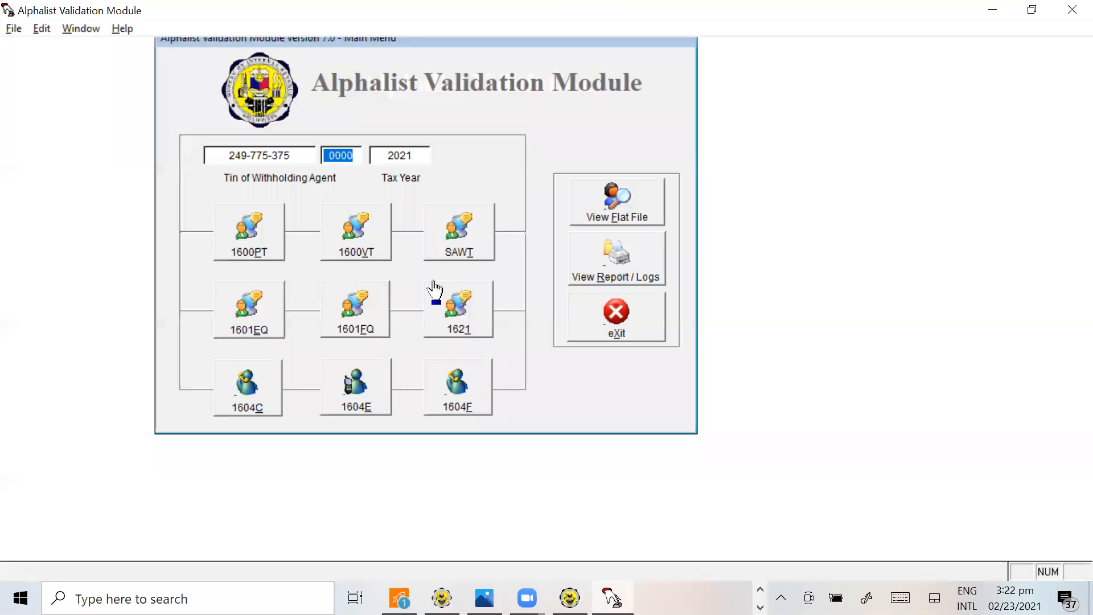
pyautogui.doubleClick(414, 153)
pyautogui.write('2020')
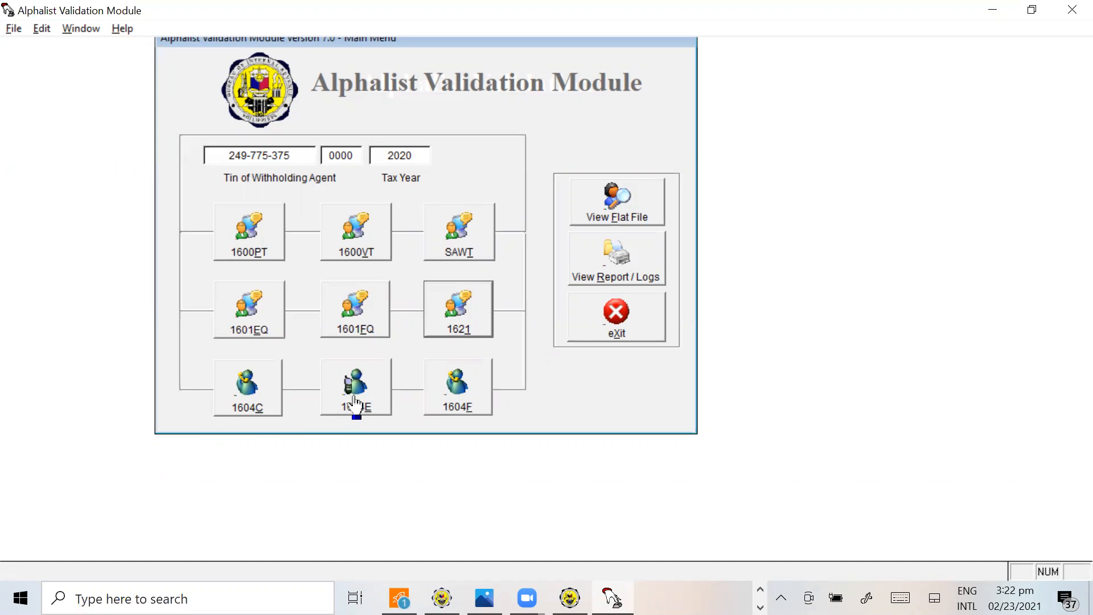
# In the 1601EQ validation menu, load the month 10, 2021 1601EQ DAT file from the BIRALPHA70 - SAMPLE folder
pyautogui.click(251, 318)
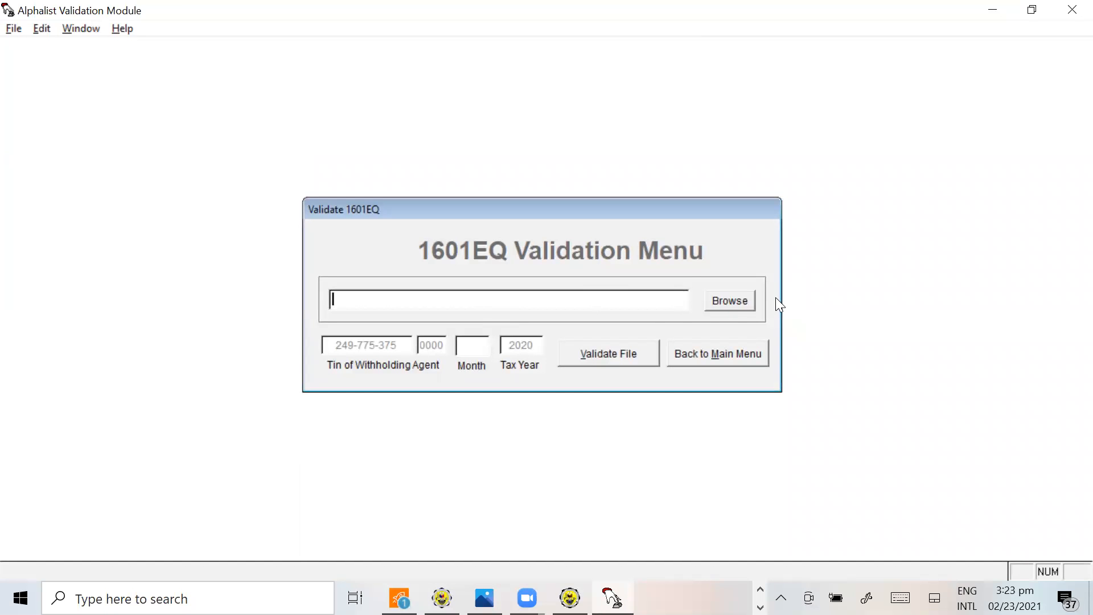
pyautogui.click(708, 357)
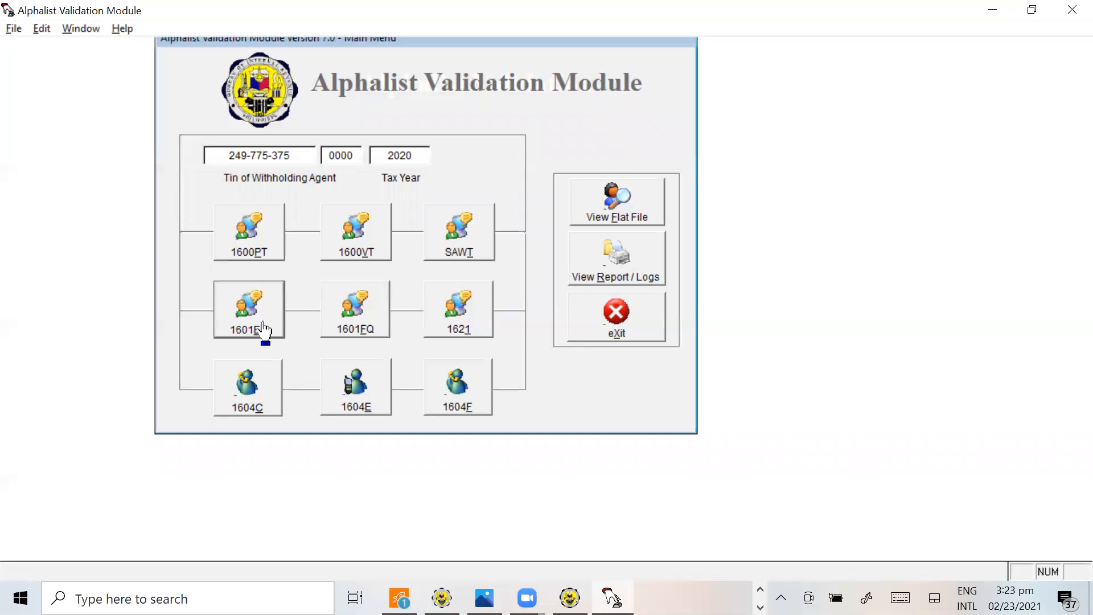
pyautogui.click(263, 324)
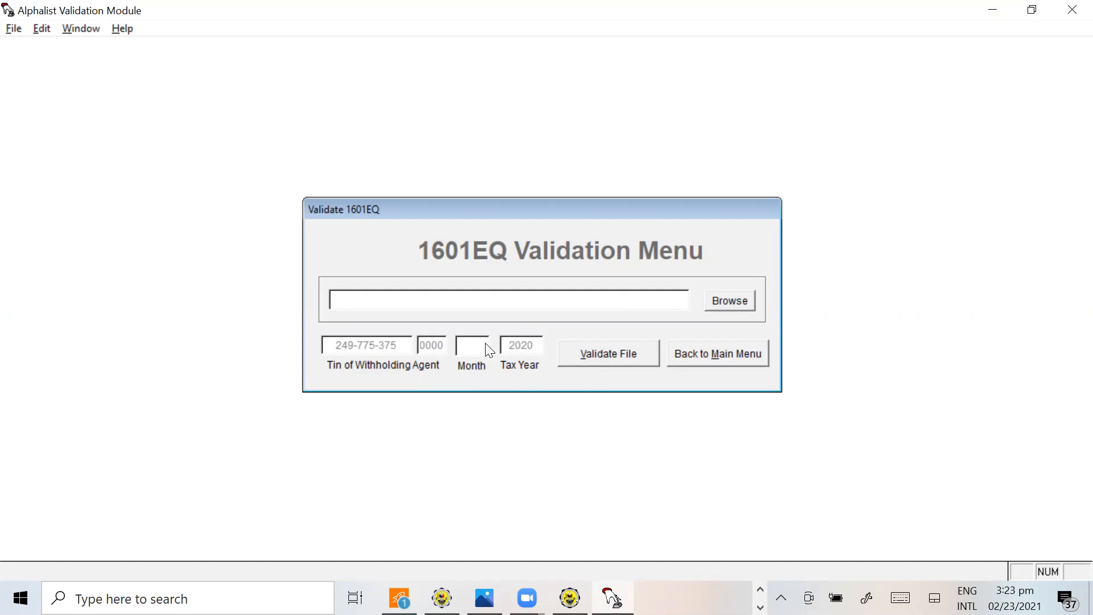
pyautogui.click(724, 302)
pyautogui.click(712, 283)
pyautogui.click(712, 283)
pyautogui.click(712, 283)
pyautogui.click(711, 283)
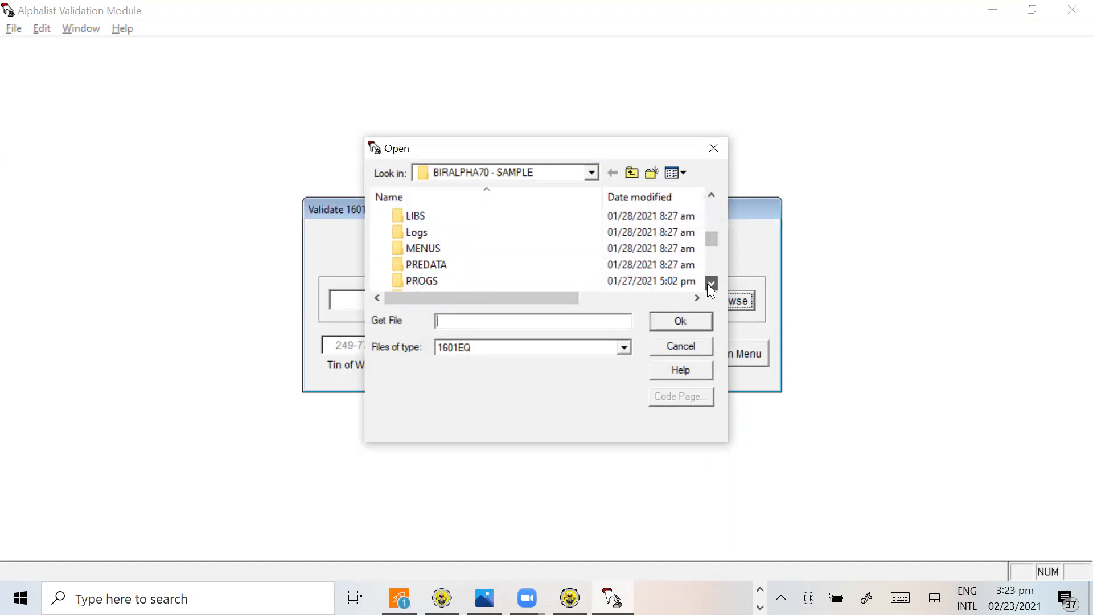
pyautogui.click(712, 283)
pyautogui.click(712, 283)
pyautogui.click(712, 283)
pyautogui.click(711, 283)
pyautogui.click(712, 283)
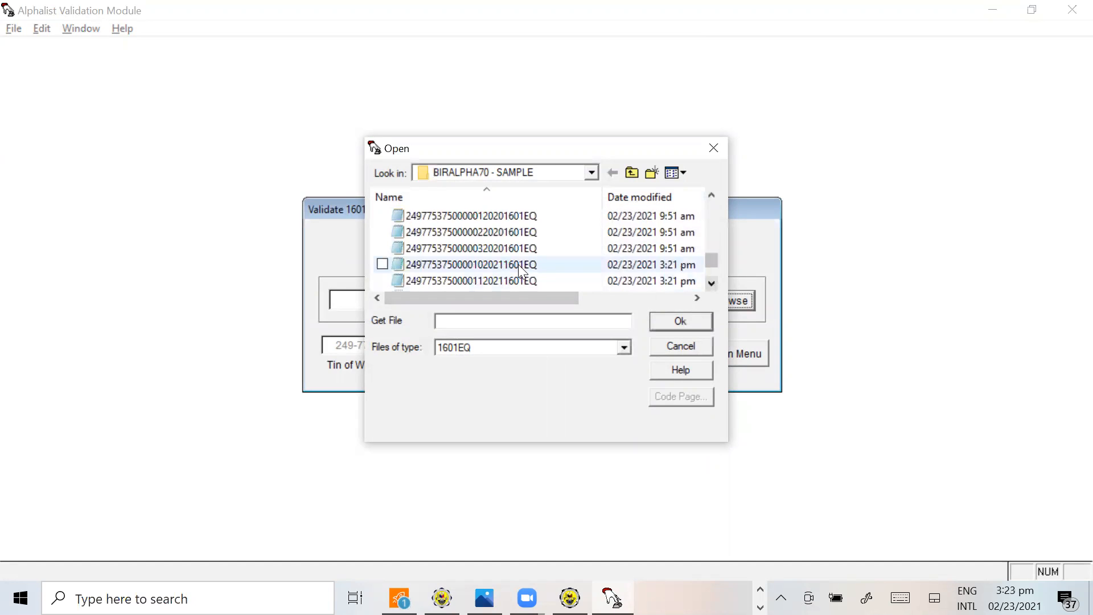
pyautogui.click(477, 264)
pyautogui.click(684, 321)
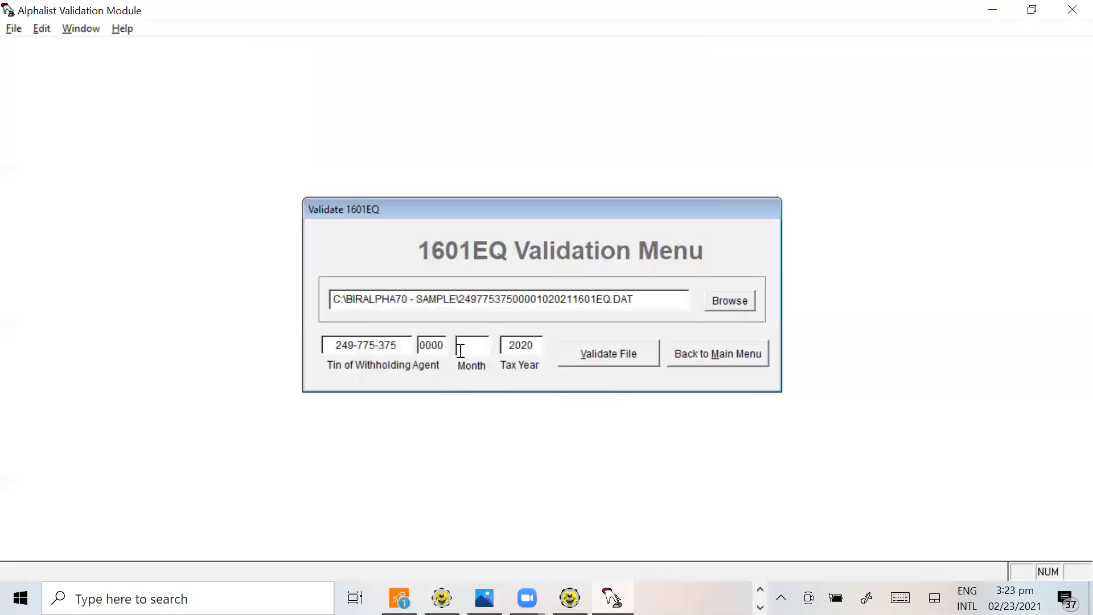
# Validate the loaded DAT file for month 10 with the reports directory as output, and close the resulting report
pyautogui.write('10')
pyautogui.click(623, 367)
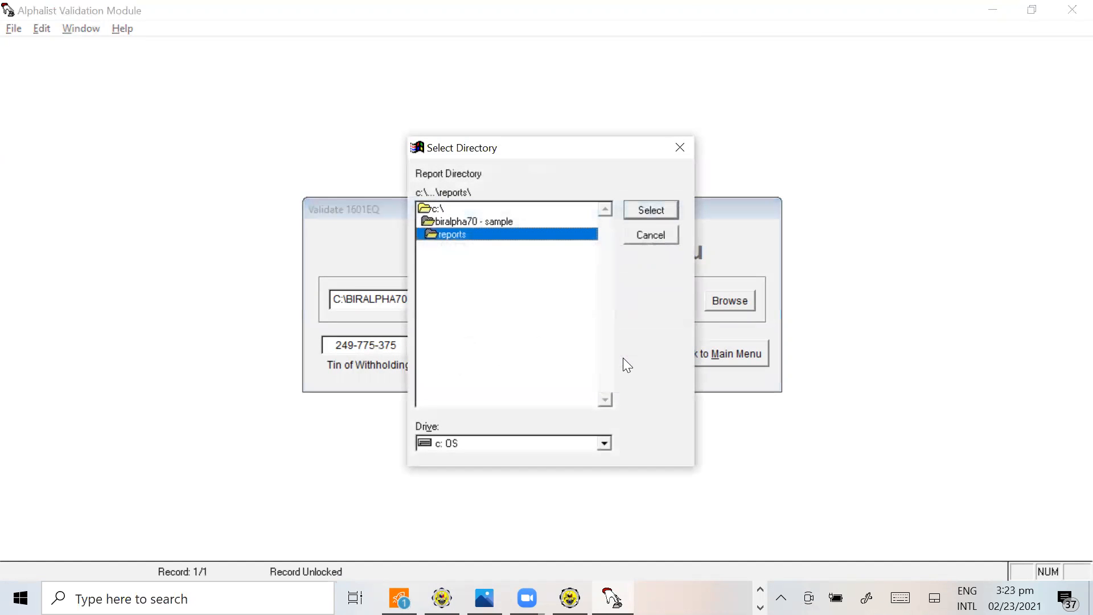
pyautogui.click(662, 210)
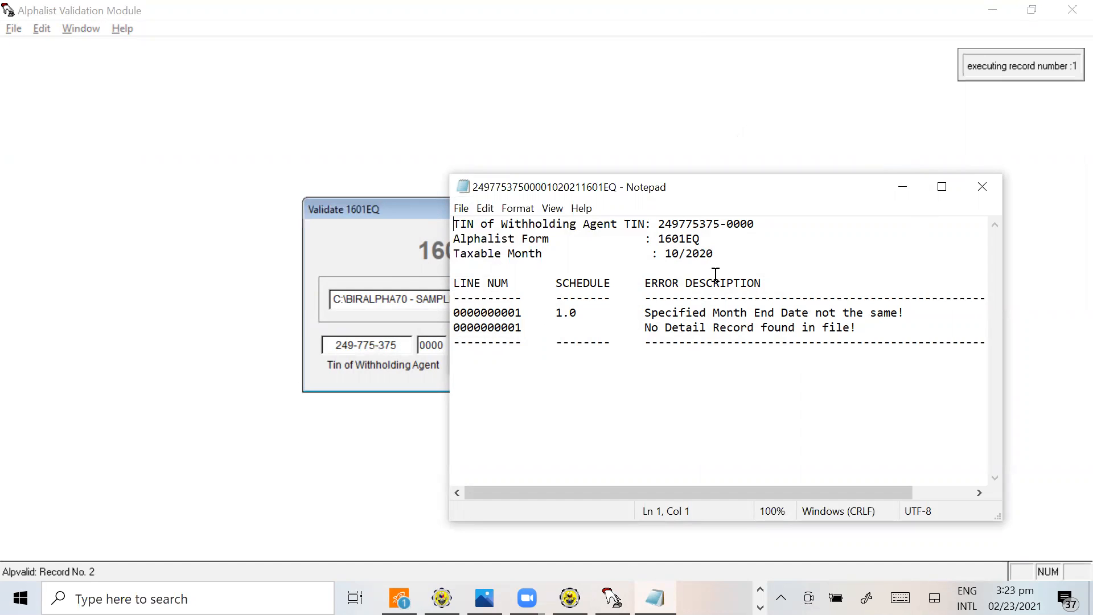
pyautogui.click(984, 188)
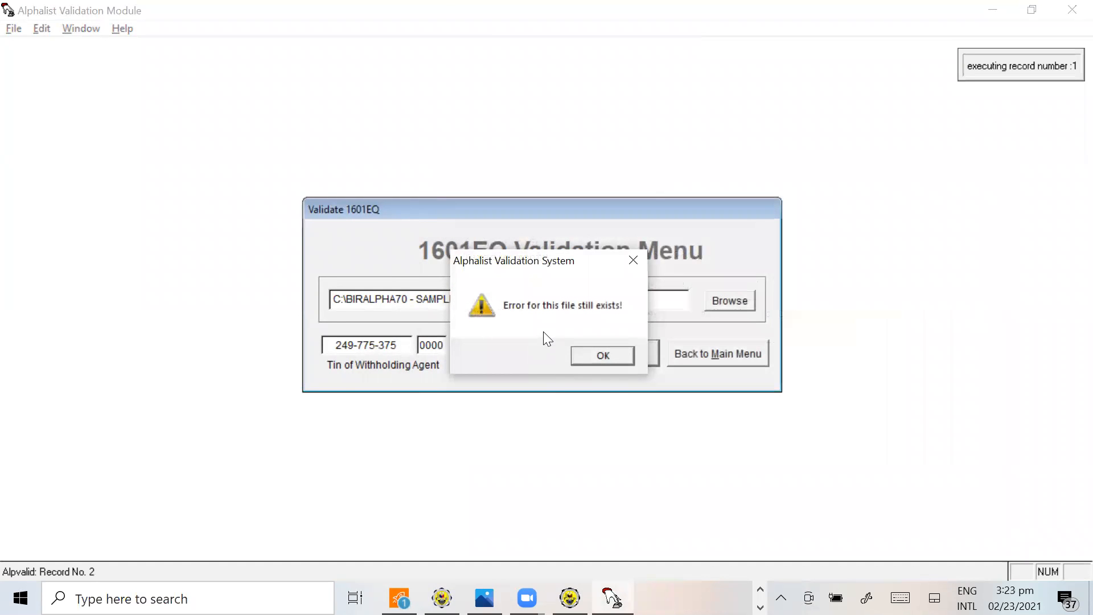
pyautogui.click(598, 355)
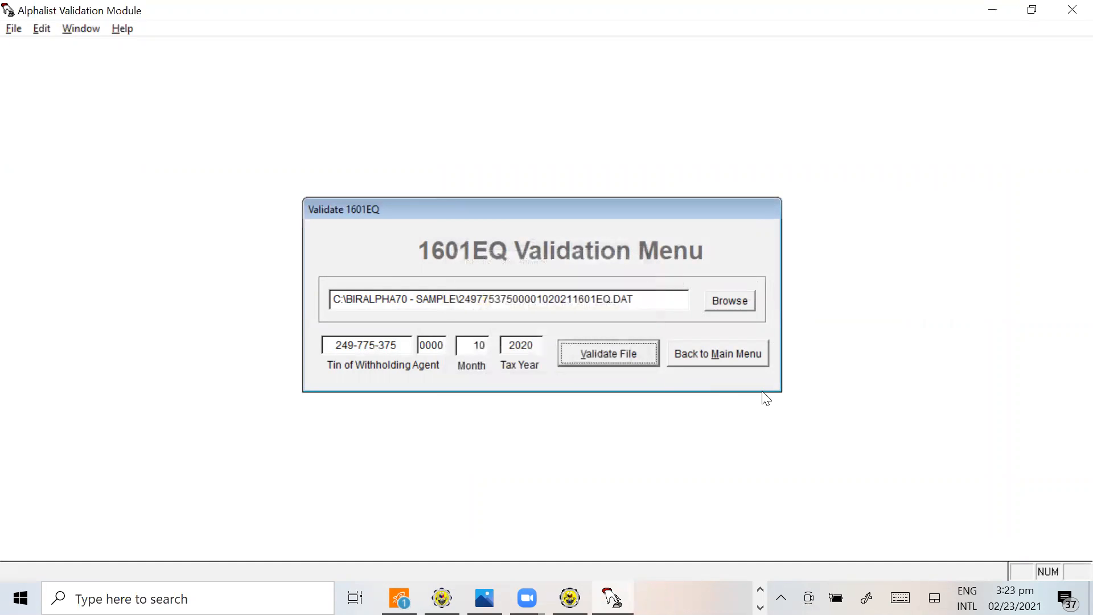
# Switch to the Attachments Data Entry System, set the 1601E period to month 10, 2020, and examine the Schedule 1 records' return periods
pyautogui.hotkey('alt', 'Tab')
pyautogui.hotkey('alt', 'Tab')
pyautogui.hotkey('alt', 'Tab')
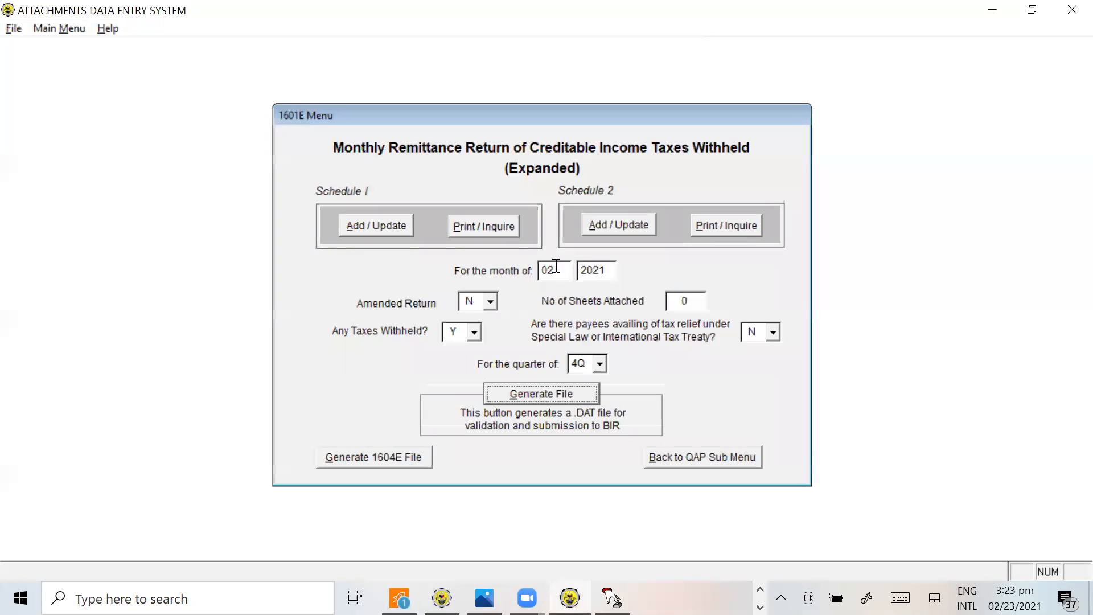
pyautogui.click(536, 268)
pyautogui.write('10')
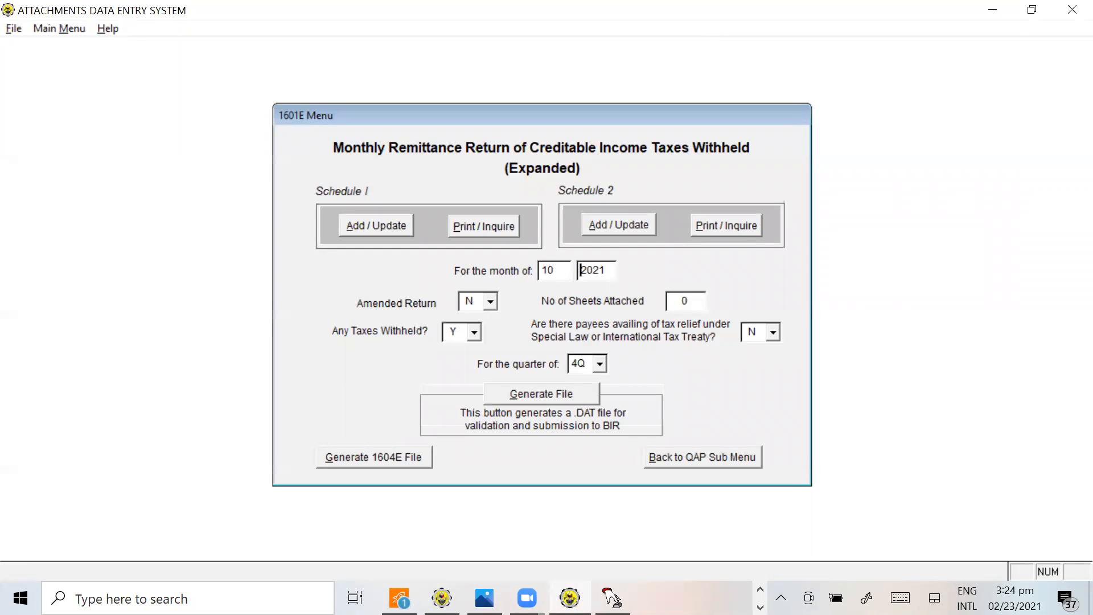
pyautogui.moveTo(610, 271); pyautogui.dragTo(562, 270)
pyautogui.write('2020')
pyautogui.click(464, 231)
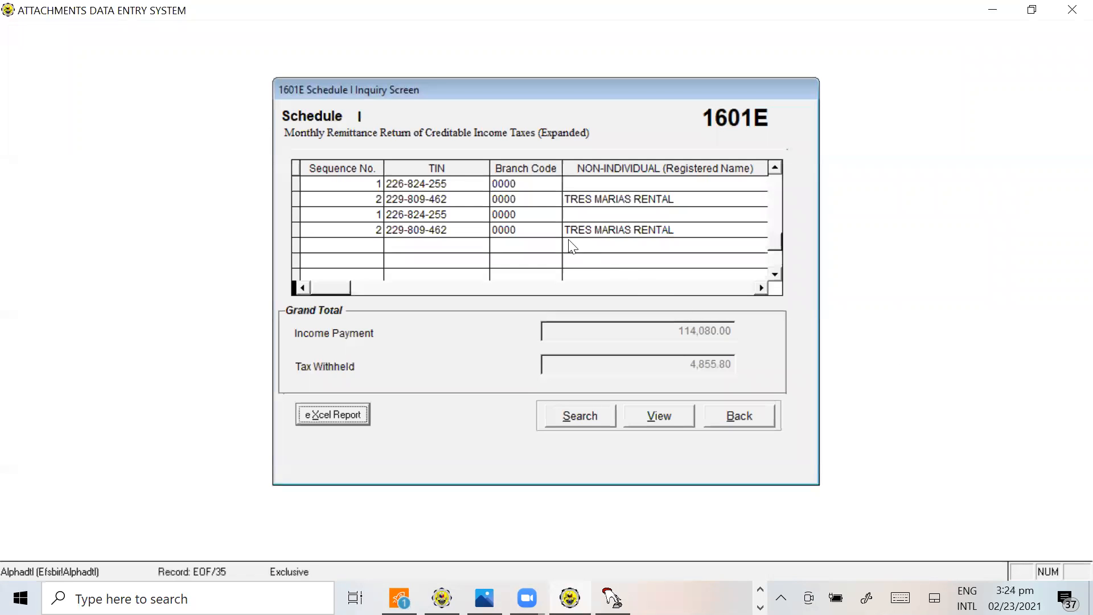
pyautogui.click(761, 283)
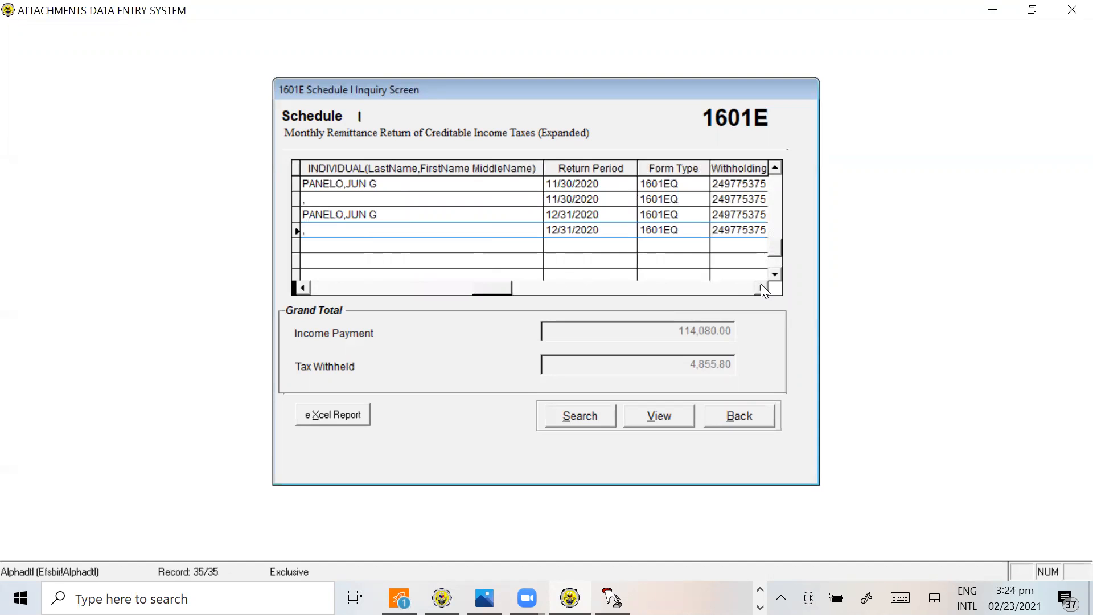
pyautogui.click(775, 167)
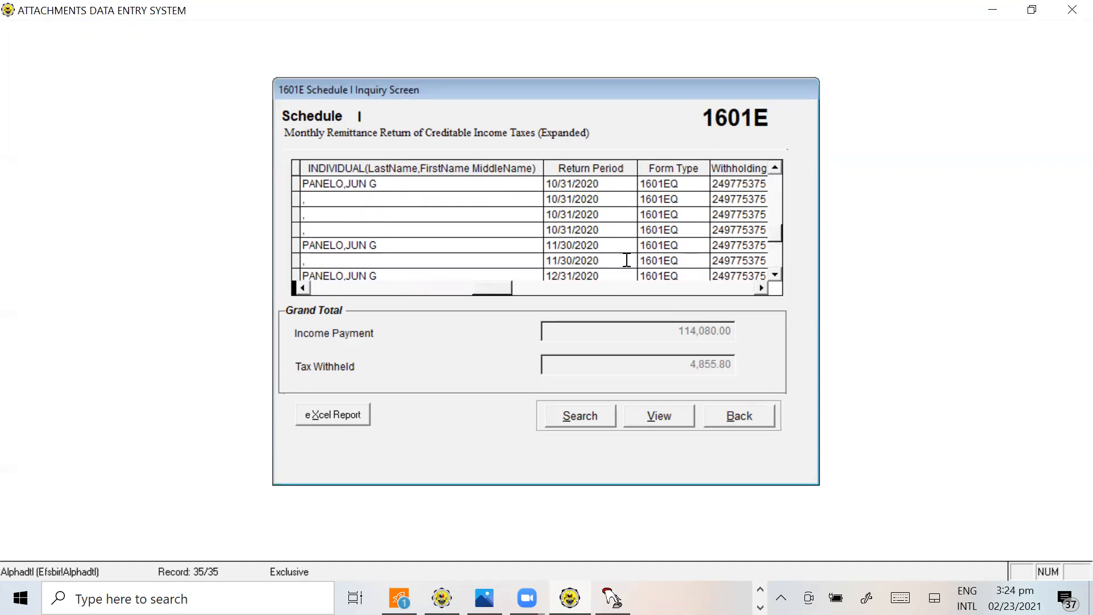
pyautogui.click(307, 289)
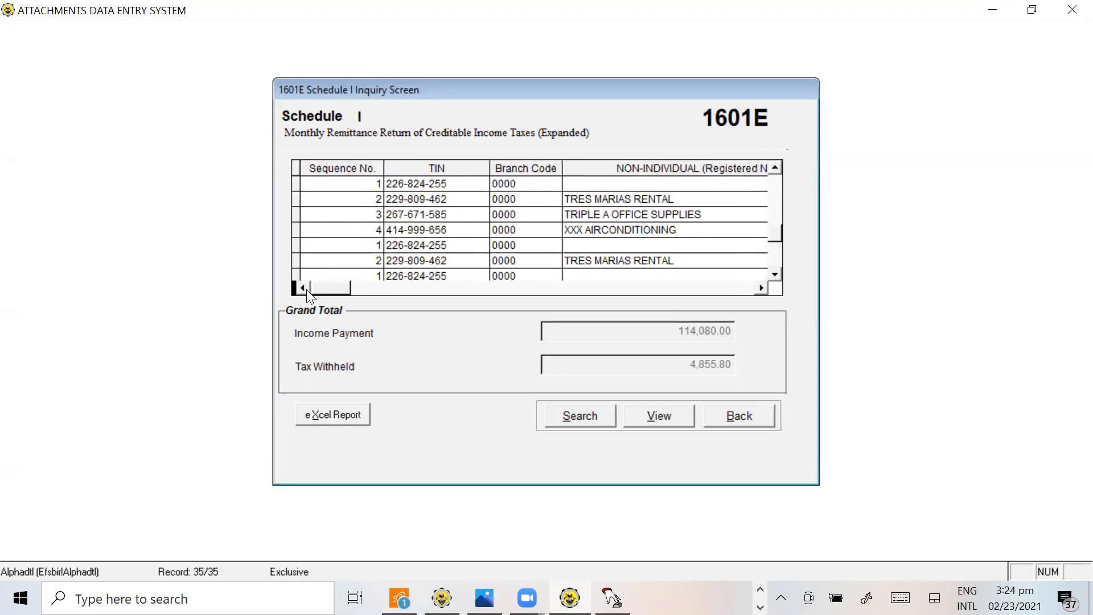
# Leave the inquiry screen, set the 1601E period to month 10, 2020 and quarter 4Q, and open the Schedule 1 data entry records
pyautogui.click(741, 417)
pyautogui.moveTo(560, 253); pyautogui.dragTo(501, 251)
pyautogui.write('10')
pyautogui.press('Tab')
pyautogui.write('2020')
pyautogui.press('Tab')
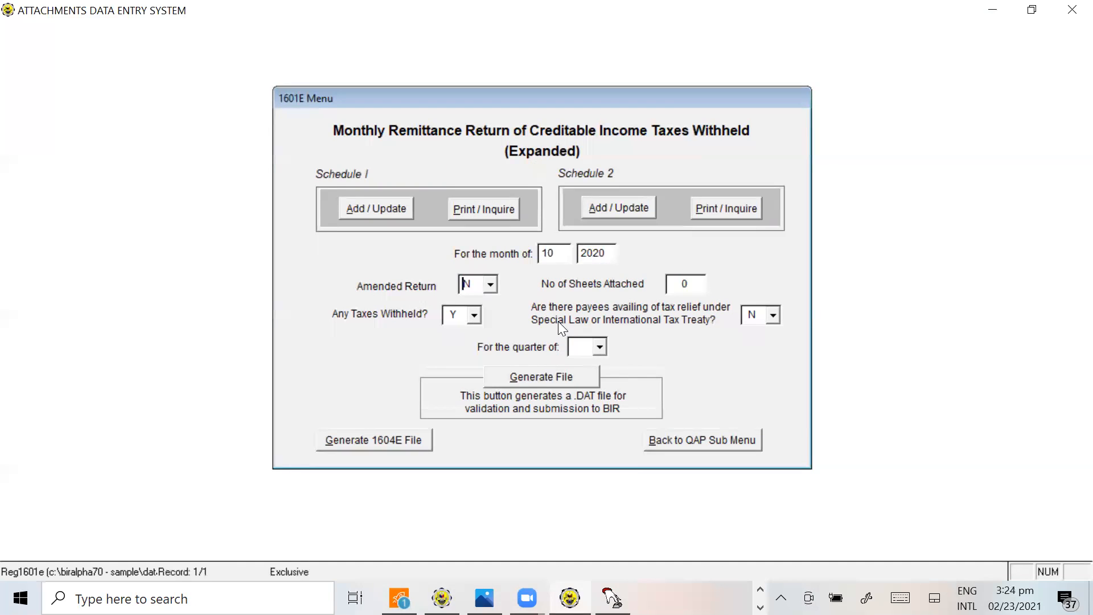
pyautogui.click(598, 351)
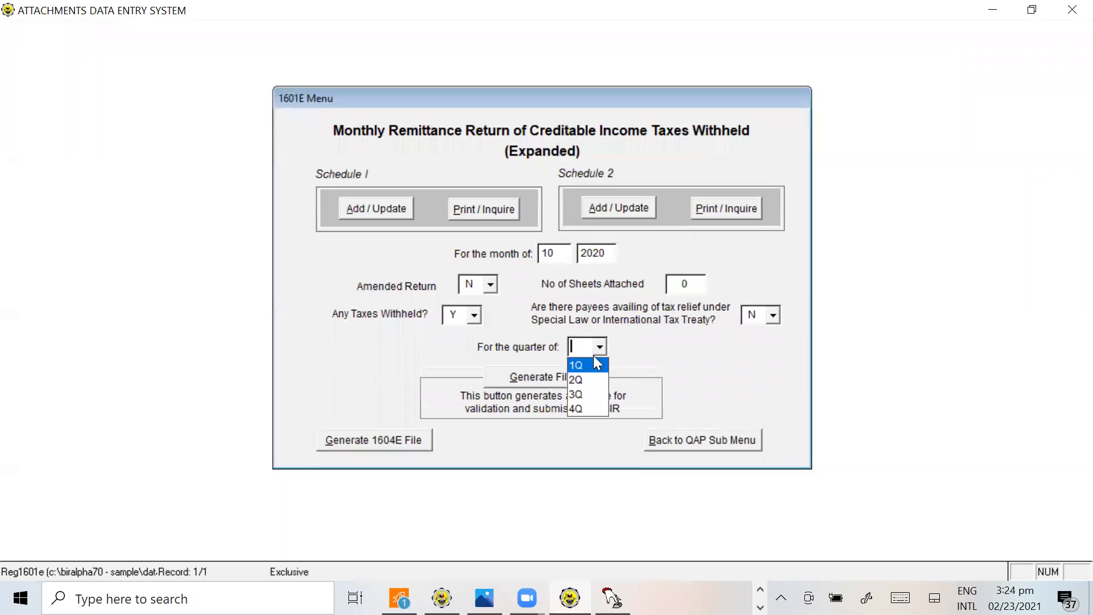
pyautogui.click(579, 404)
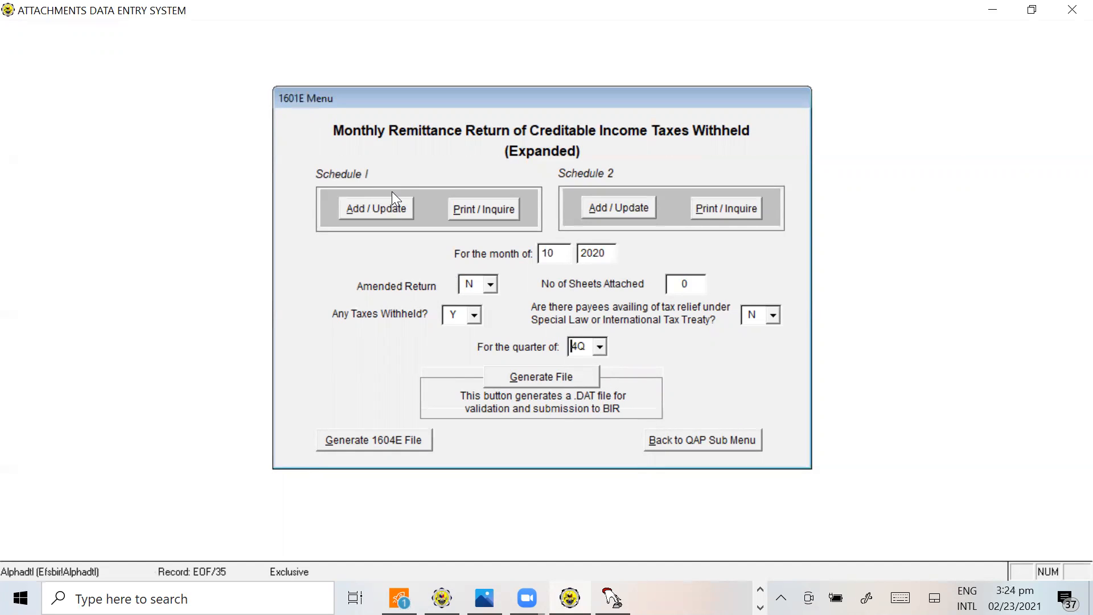
pyautogui.click(391, 206)
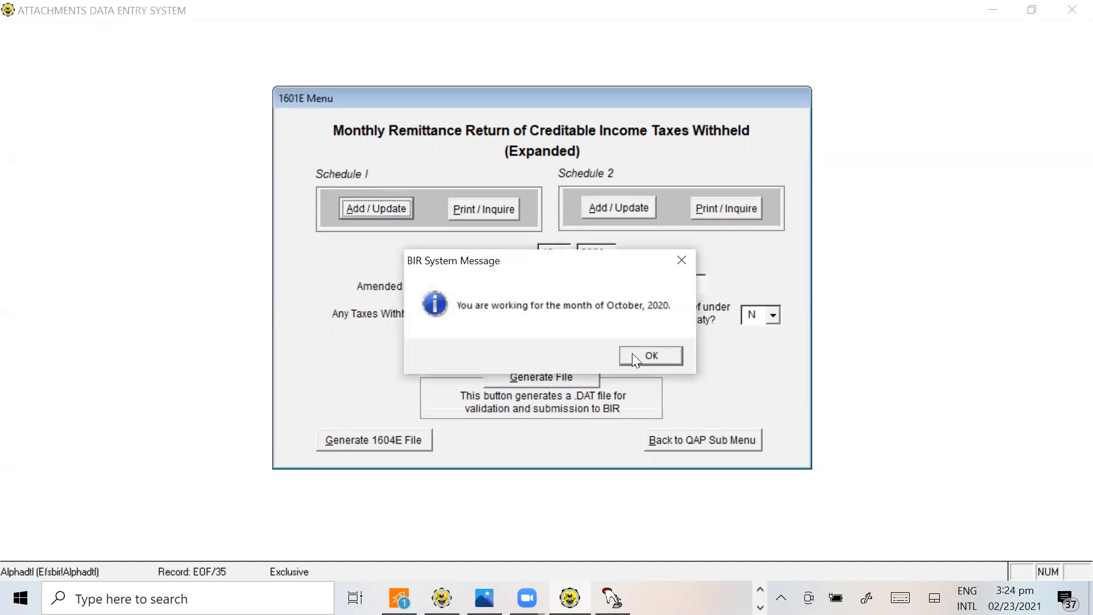
pyautogui.click(650, 356)
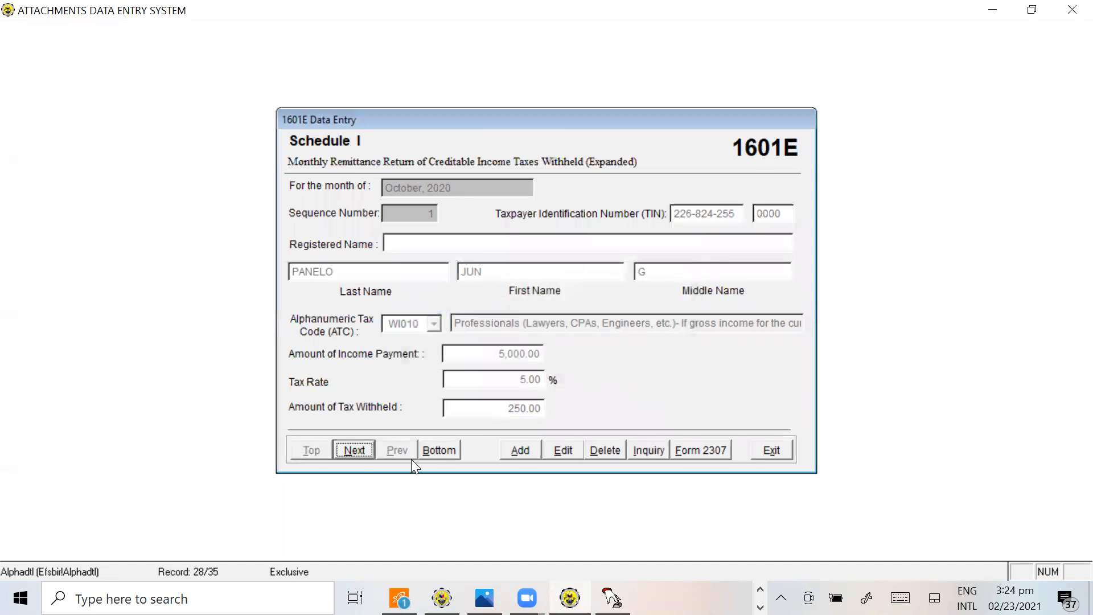
# Review the October 2020 Schedule 1 records one by one, and look through the inquiry list with its grand totals
pyautogui.click(353, 451)
pyautogui.click(351, 453)
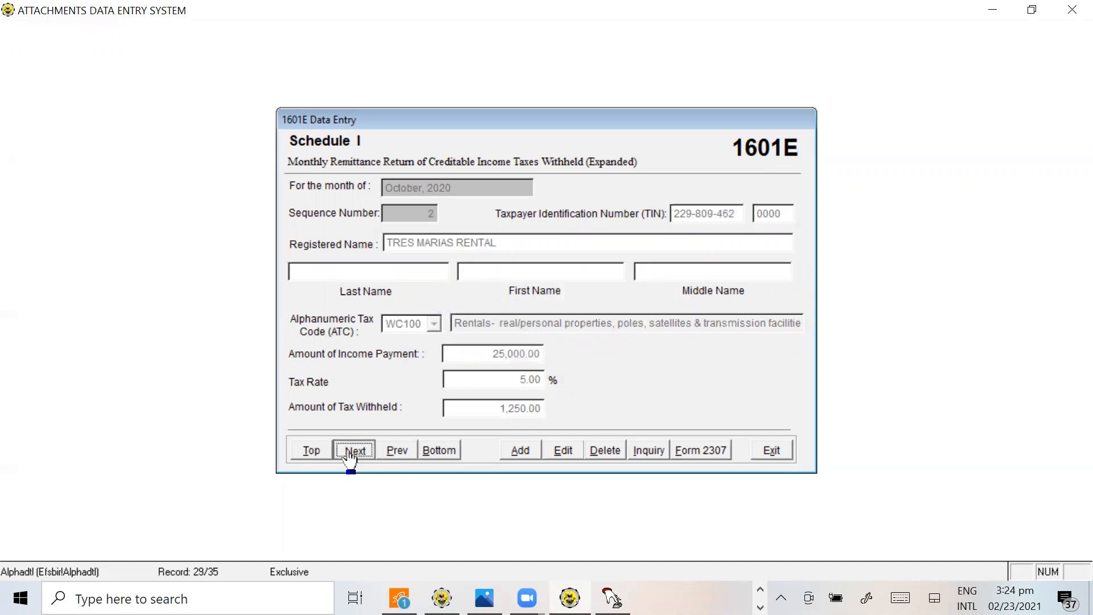
pyautogui.click(351, 453)
pyautogui.click(351, 451)
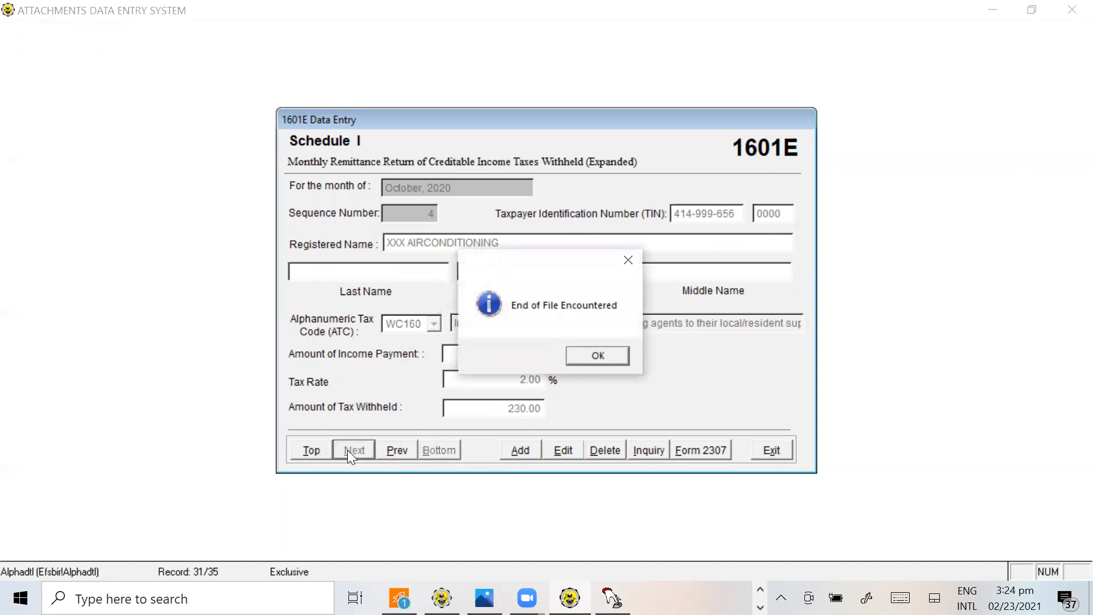
pyautogui.click(620, 356)
pyautogui.click(309, 450)
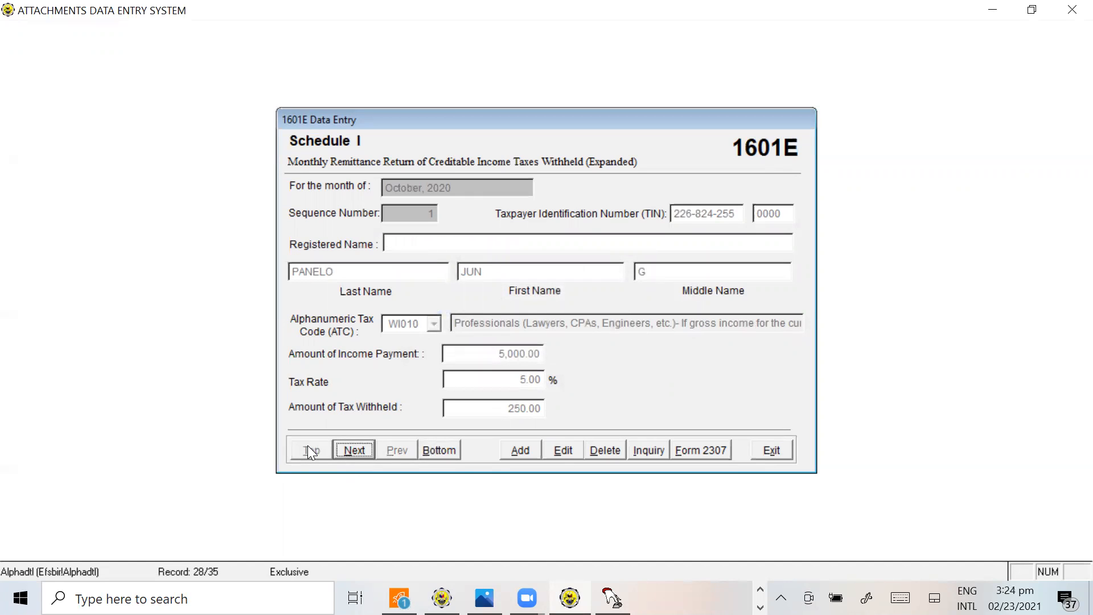
pyautogui.click(354, 451)
pyautogui.click(354, 451)
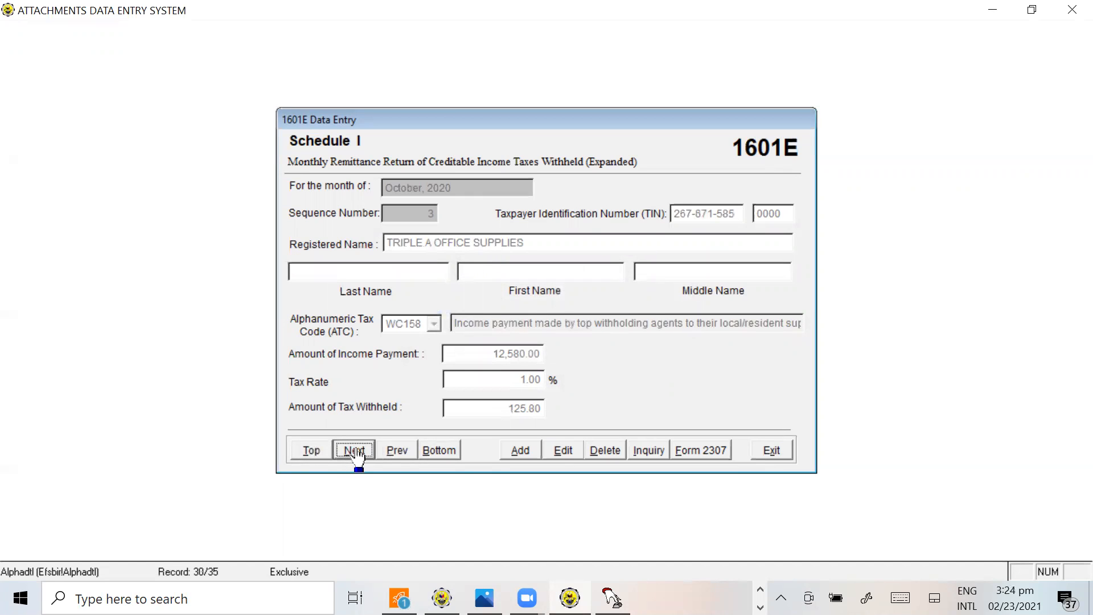
pyautogui.click(354, 451)
pyautogui.click(354, 451)
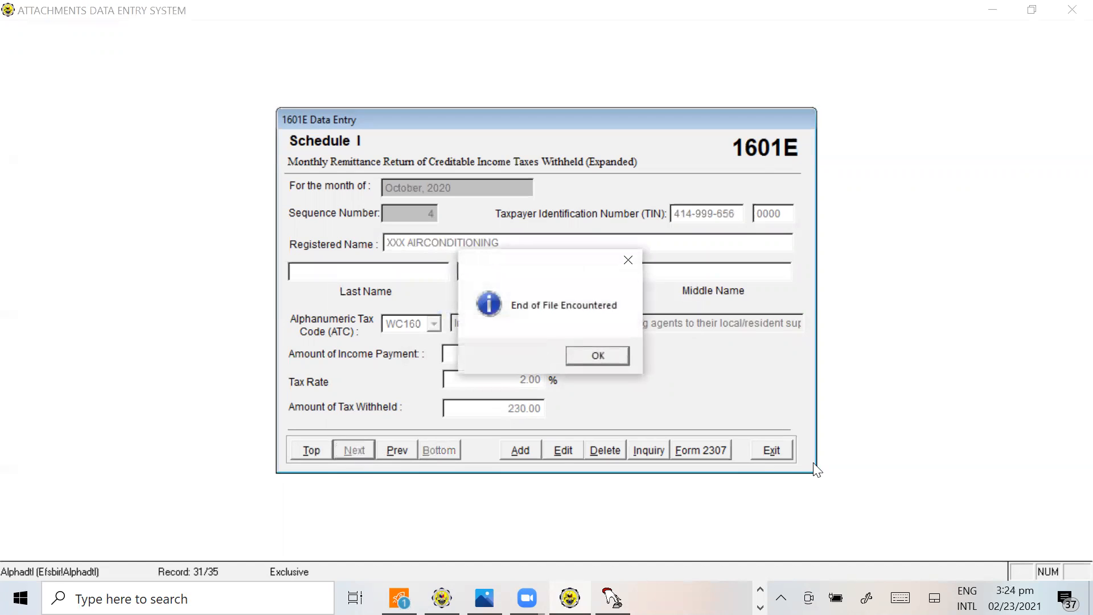
pyautogui.click(585, 355)
pyautogui.click(650, 445)
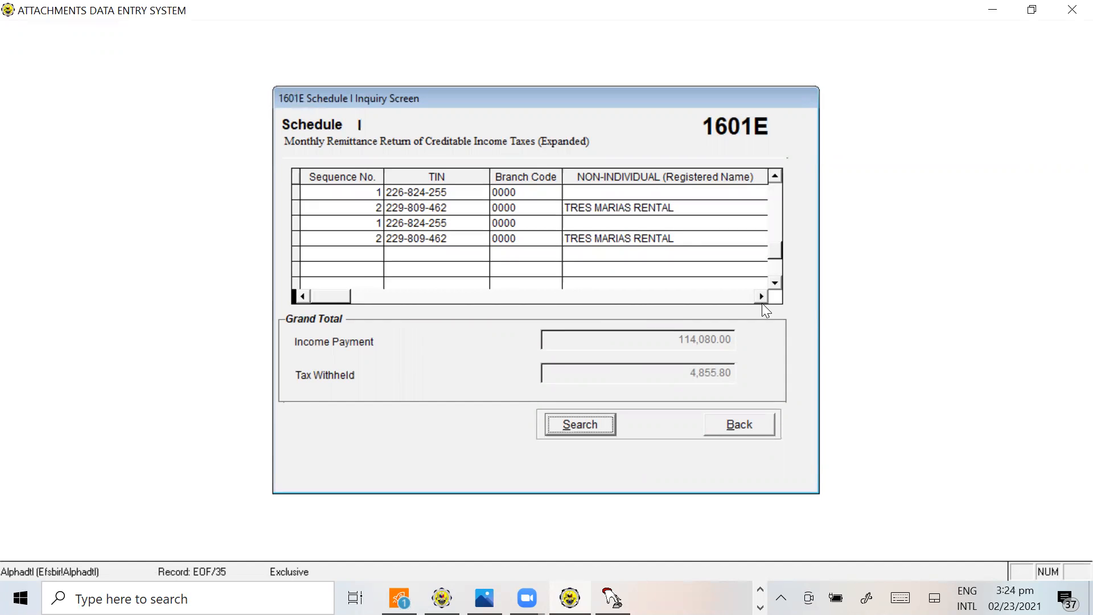
pyautogui.moveTo(778, 255); pyautogui.dragTo(787, 191)
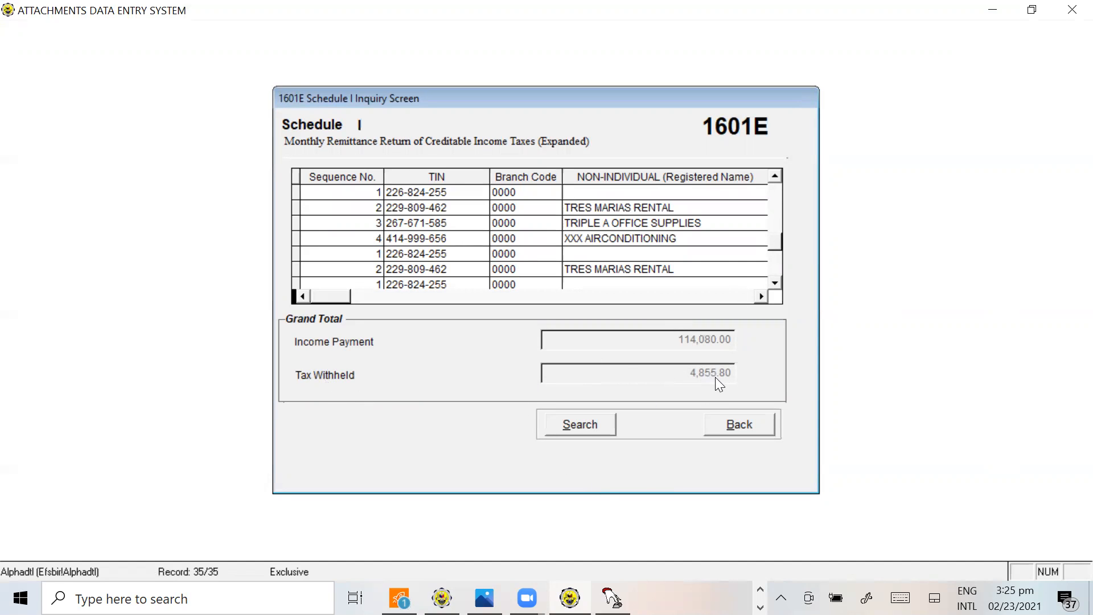
# Switch to the tutorial workbook in Excel and sum the October, November and December WTAX expanded totals on the 1604E SAMPLE sheet
pyautogui.hotkey('alt', 'Tab')
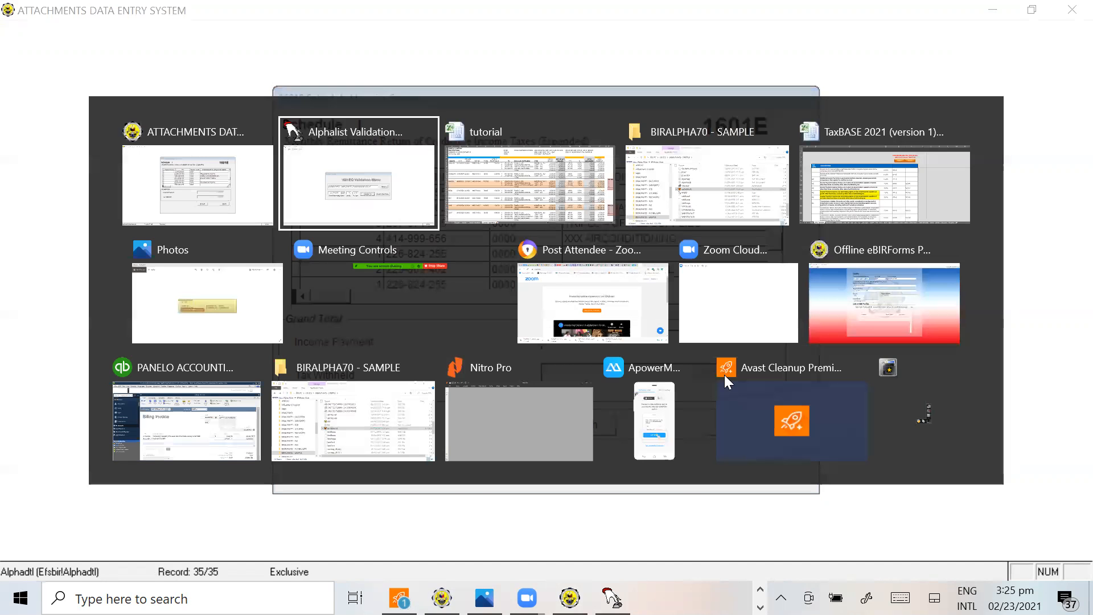
pyautogui.hotkey('alt', 'Tab')
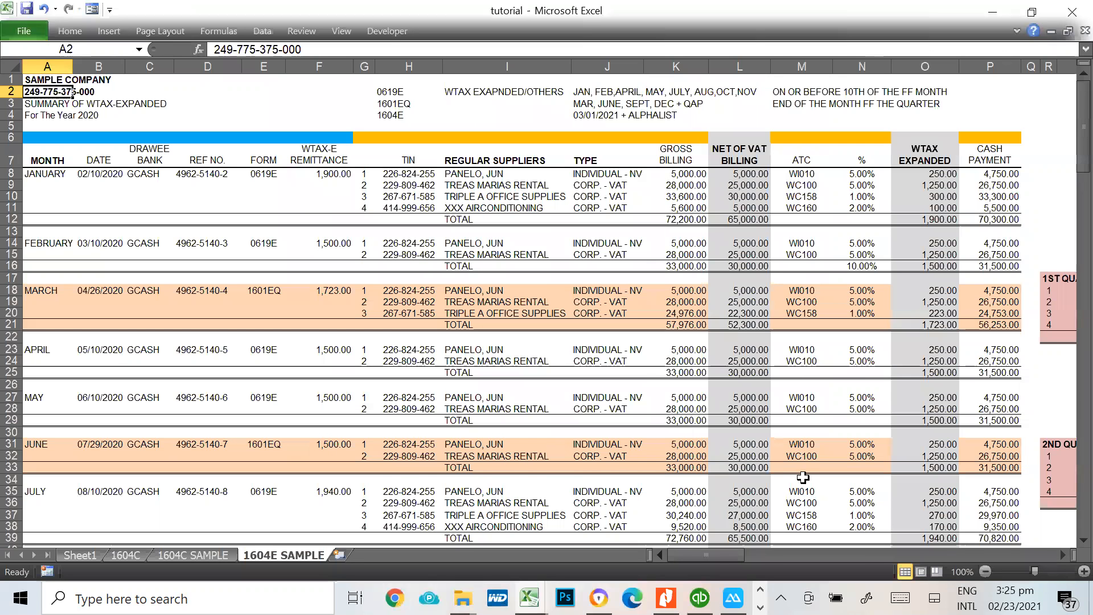
pyautogui.scroll(-5, 803, 476)
pyautogui.scroll(-4, 803, 476)
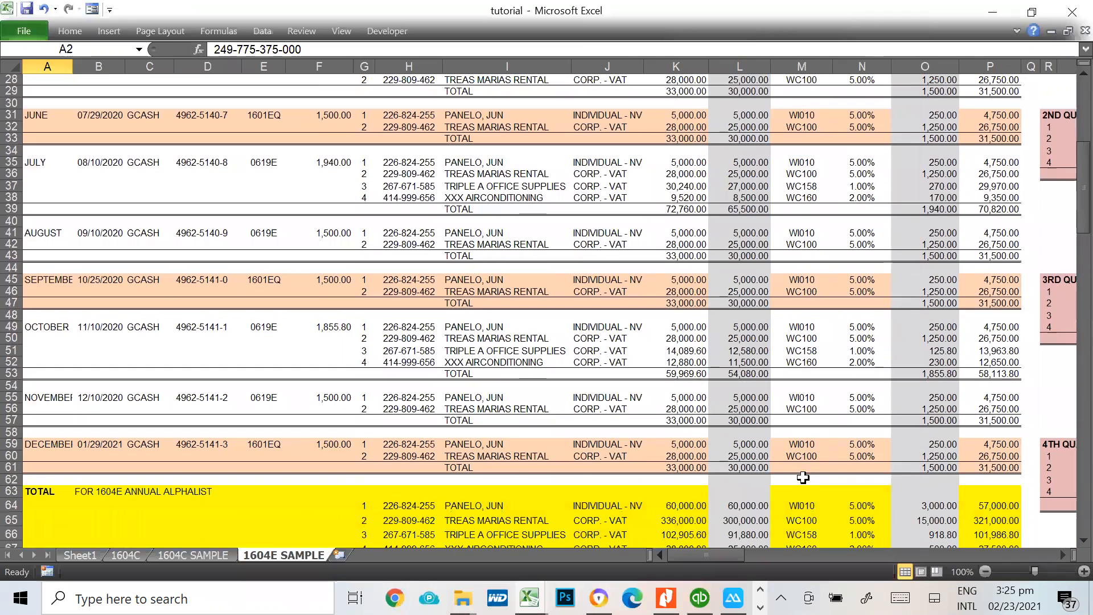
pyautogui.click(927, 375)
pyautogui.scroll(-1, 967, 429)
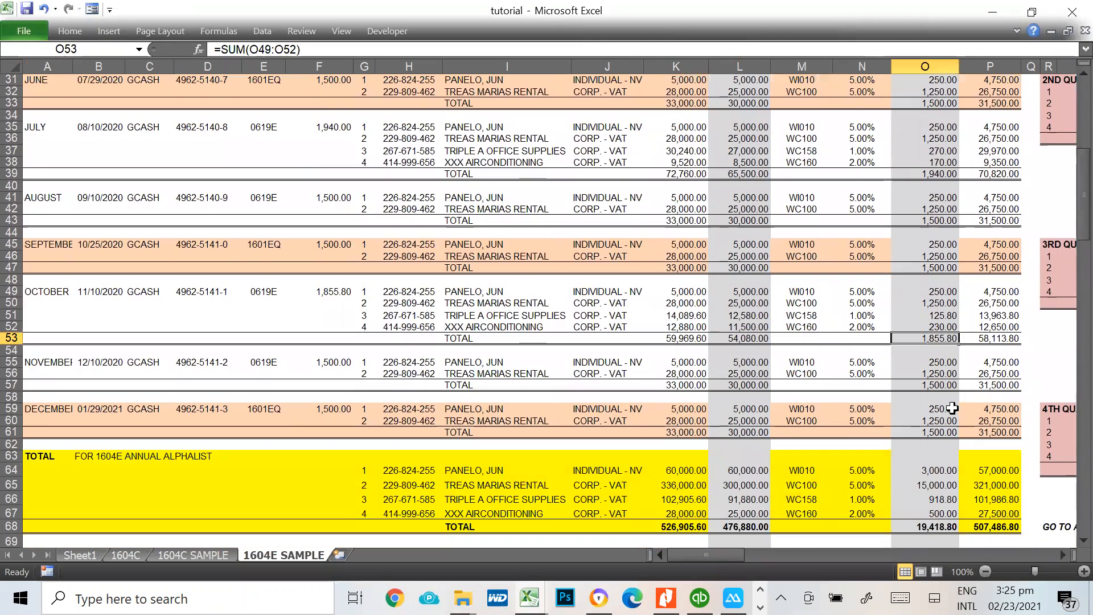
pyautogui.keyDown('ctrl'); pyautogui.click(943, 387); pyautogui.keyUp('ctrl')
pyautogui.keyDown('ctrl'); pyautogui.click(938, 434); pyautogui.keyUp('ctrl')
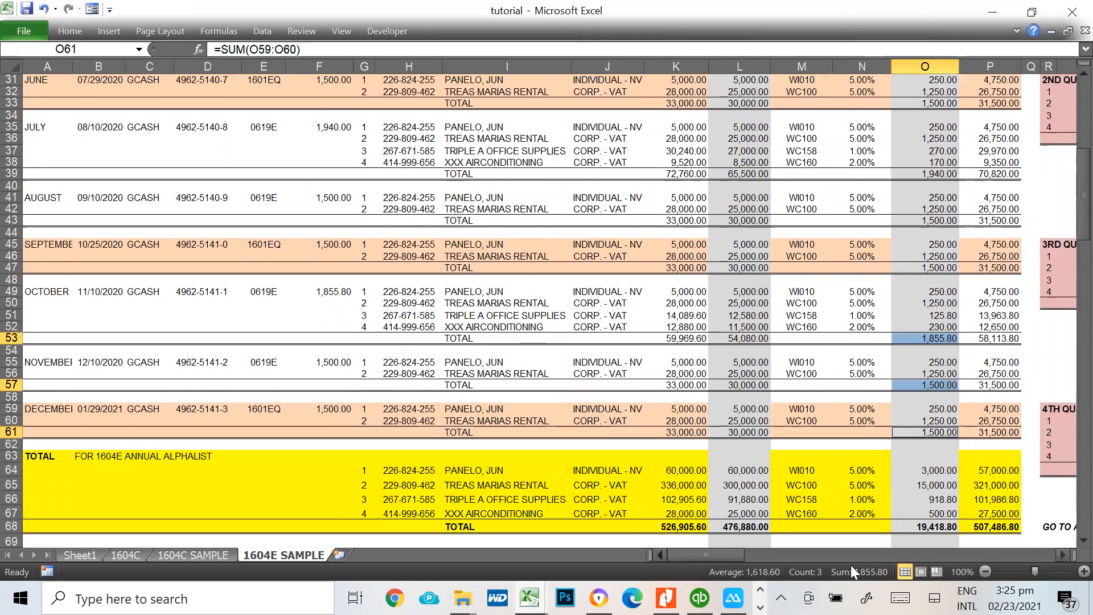
# Return to the Attachments Data Entry System, exit Schedule 1, and set the 1601E period to month 10, 2020 and quarter 4Q
pyautogui.hotkey('alt', 'Tab')
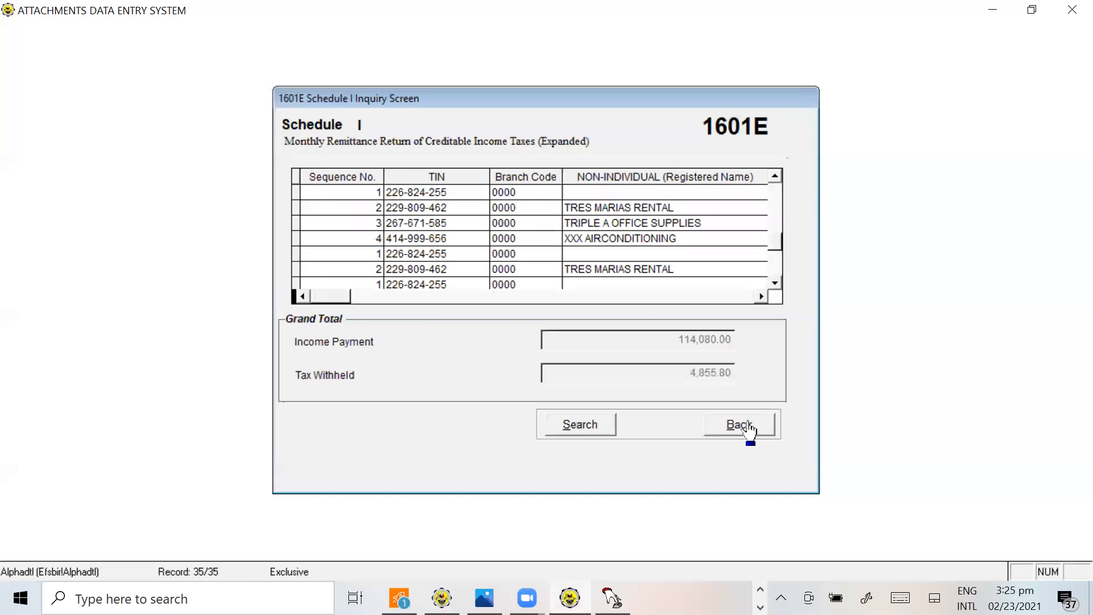
pyautogui.click(741, 426)
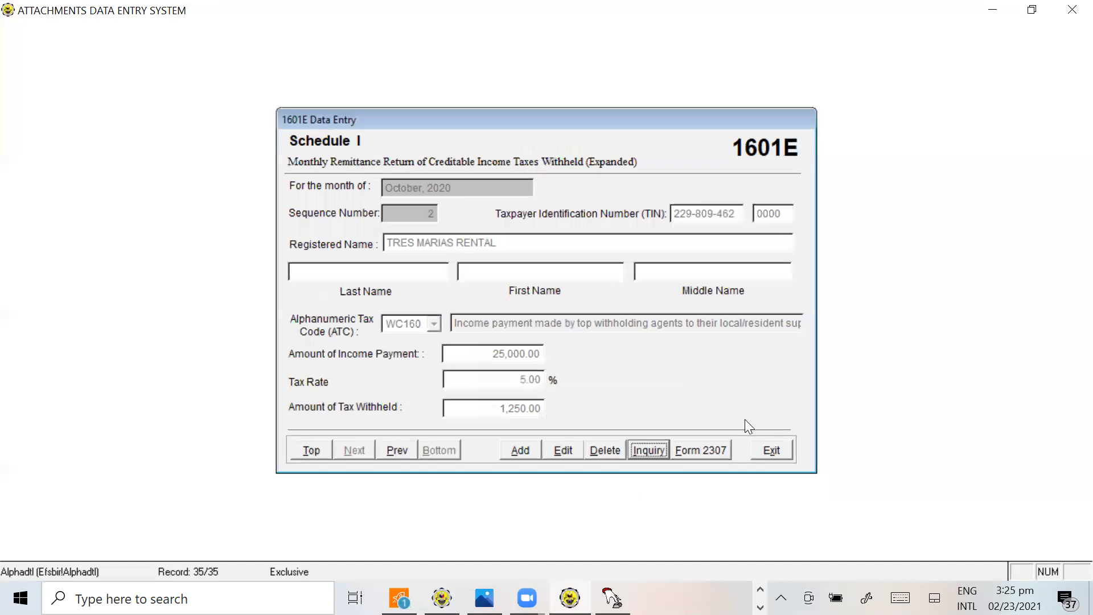
pyautogui.click(768, 452)
pyautogui.click(512, 357)
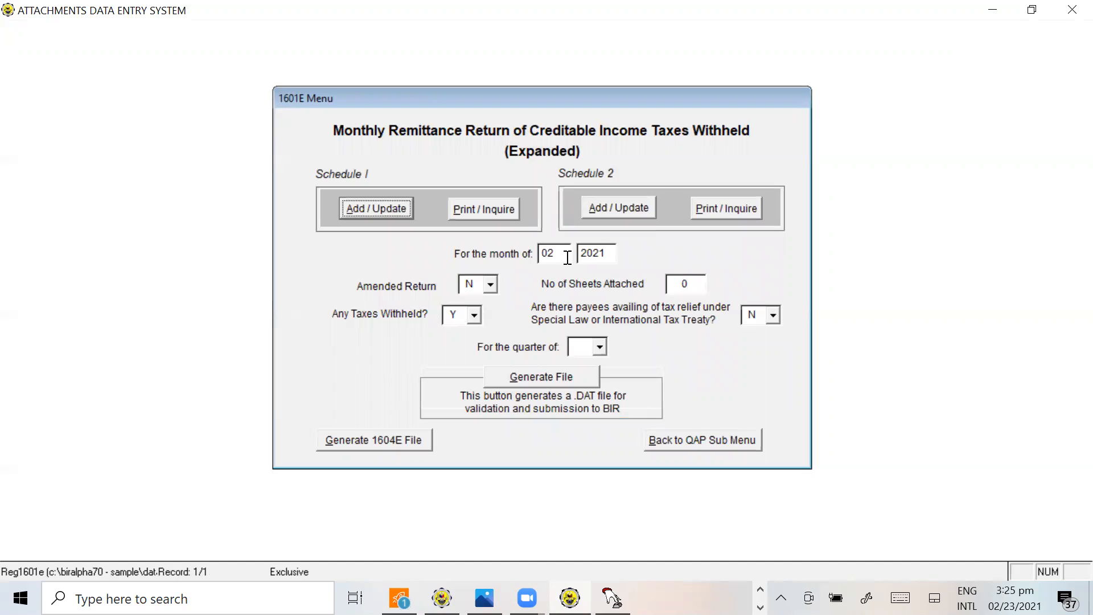
pyautogui.moveTo(568, 258); pyautogui.dragTo(524, 258)
pyautogui.write('10')
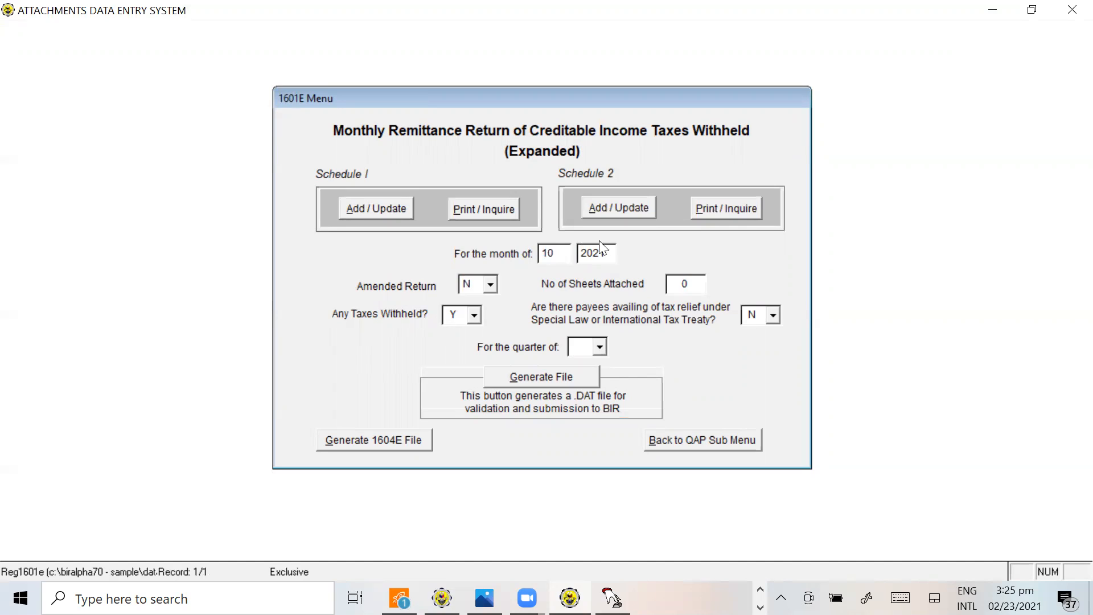
pyautogui.moveTo(606, 250); pyautogui.dragTo(556, 250)
pyautogui.write('2020')
pyautogui.click(598, 348)
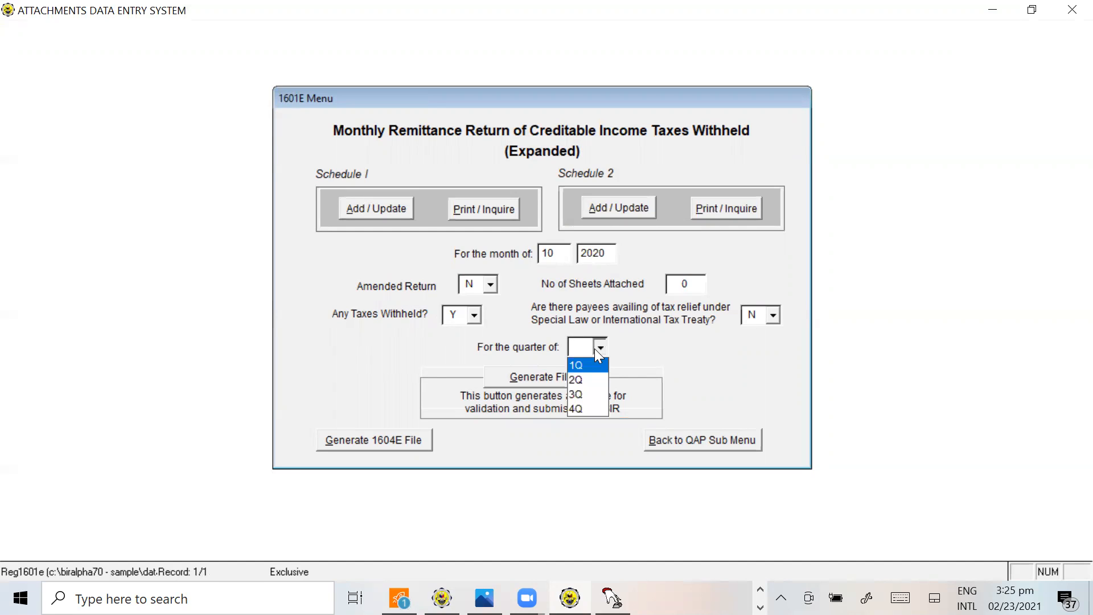
pyautogui.click(585, 410)
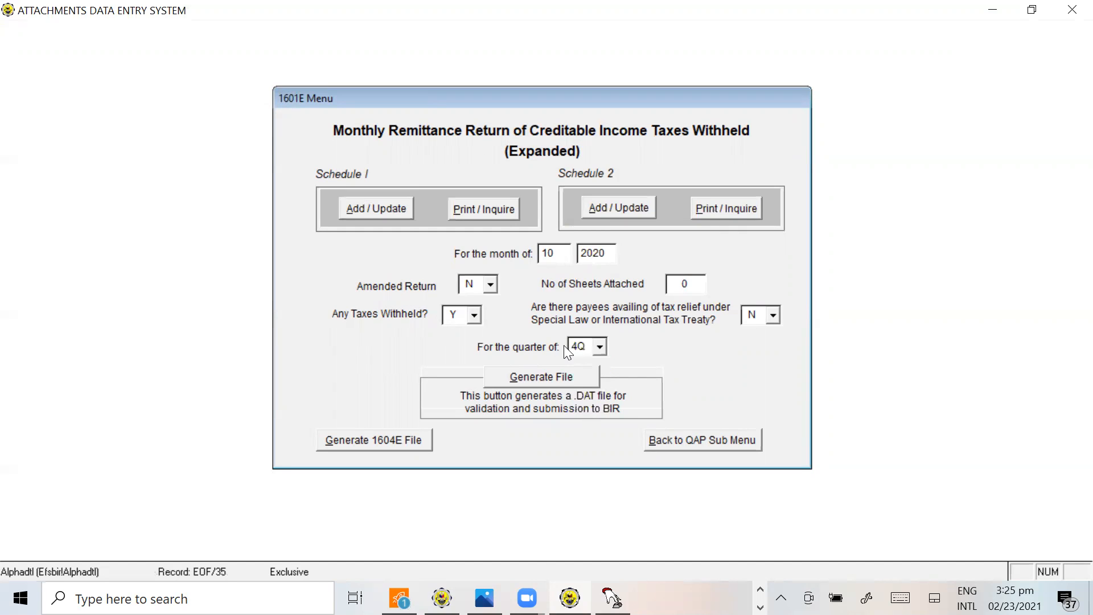
# Generate the 4th quarter 2020 1601EQ DAT files and save all three months in the BIRALPHA70 - SAMPLE folder
pyautogui.click(557, 376)
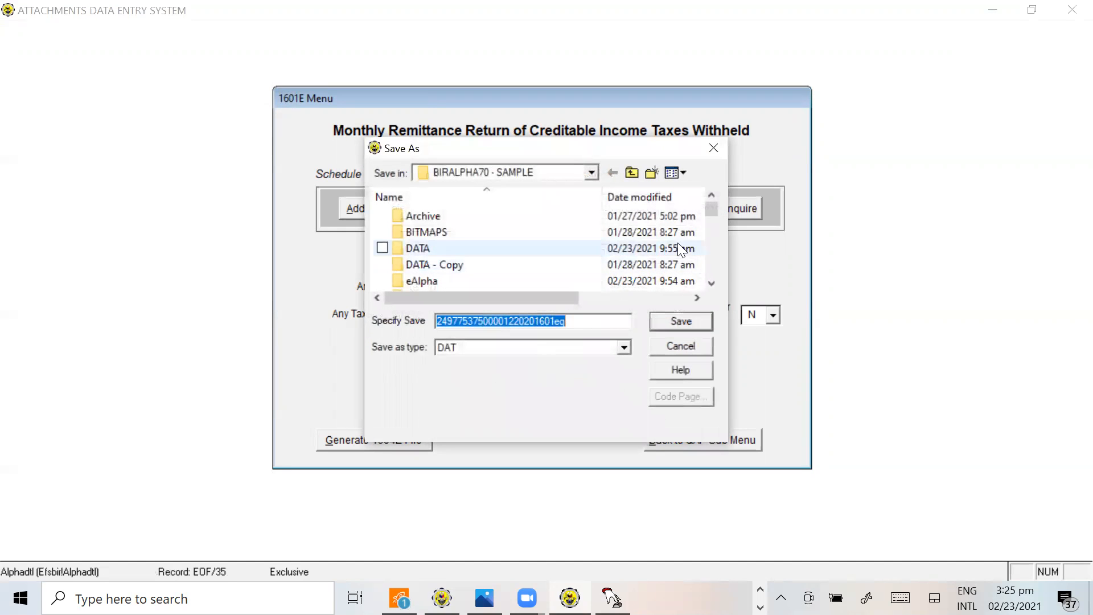
pyautogui.click(681, 322)
pyautogui.click(682, 320)
pyautogui.click(672, 320)
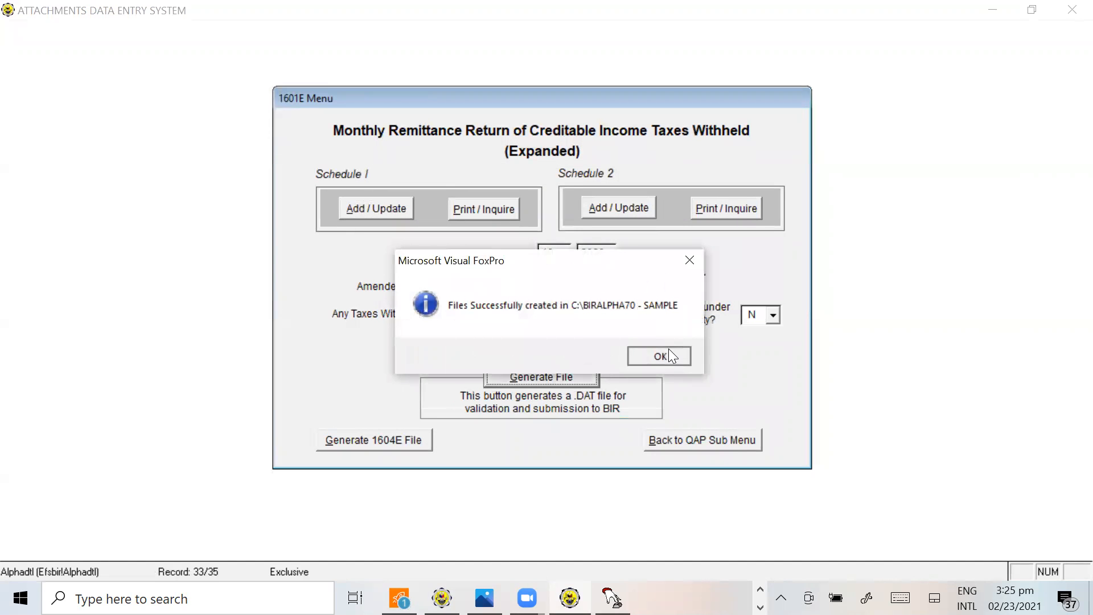
pyautogui.click(669, 349)
# In the BIRALPHA70 - SAMPLE folder, delete the six 1601EQ DAT files for months 10 to 12 of 2020 and 2021
pyautogui.hotkey('alt', 'Tab')
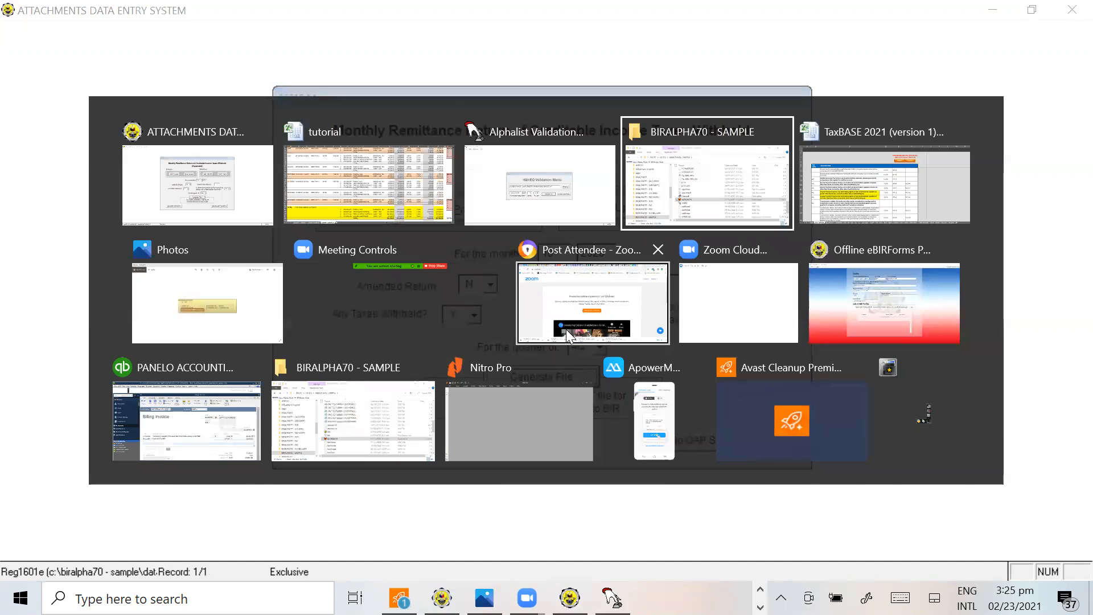
pyautogui.scroll(8, 573, 380)
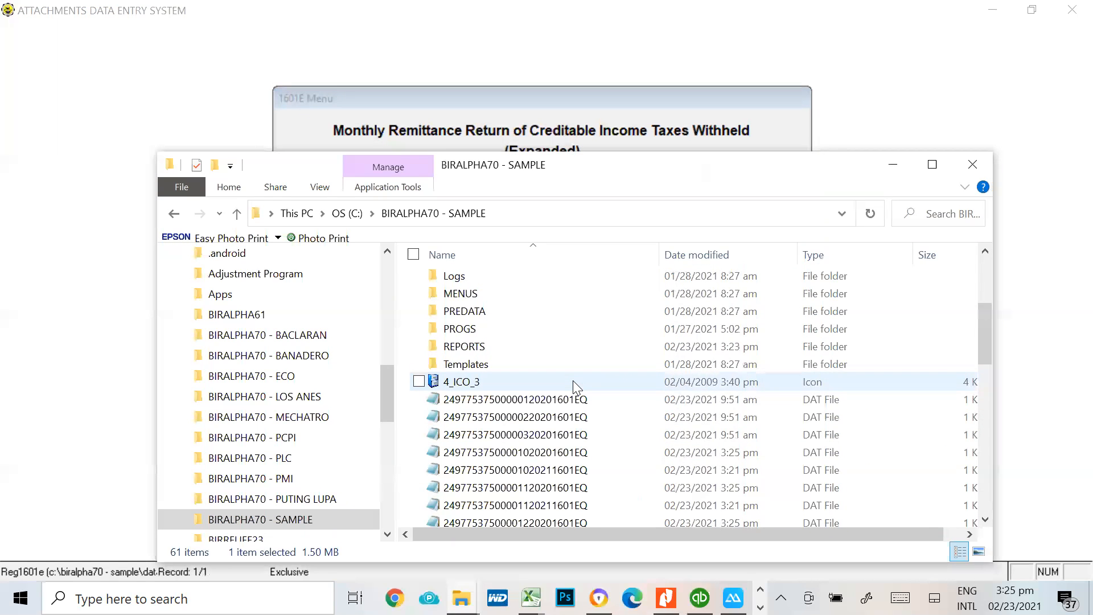
pyautogui.scroll(-3, 574, 383)
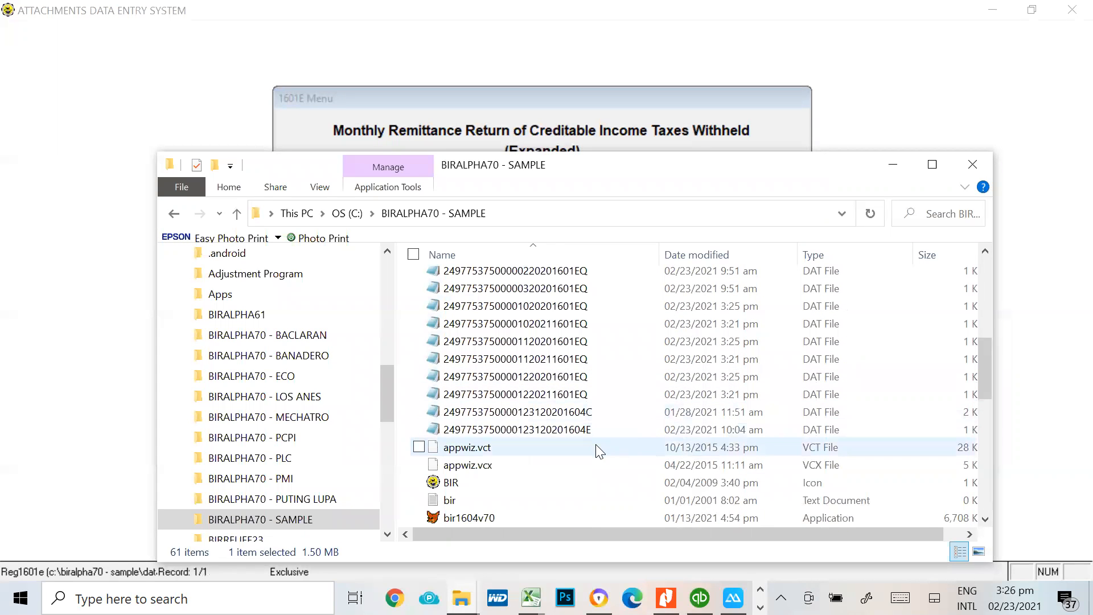
pyautogui.click(576, 307)
pyautogui.hotkey('shift', 'Down')
pyautogui.hotkey('shift', 'Down')
pyautogui.hotkey('shift', 'Down')
pyautogui.hotkey('shift', 'Down')
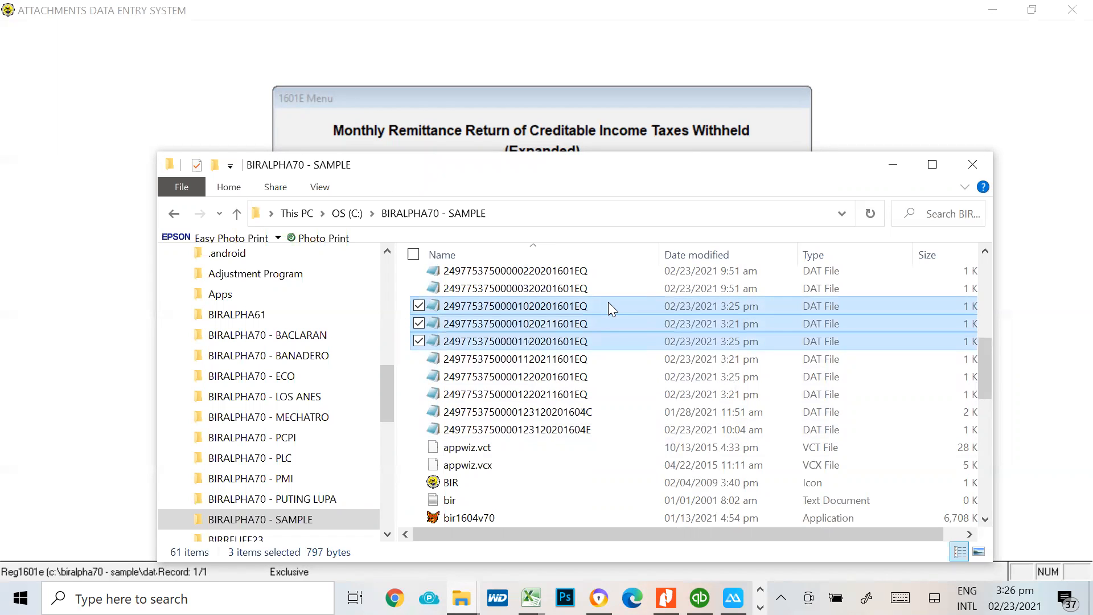
pyautogui.hotkey('shift', 'Down')
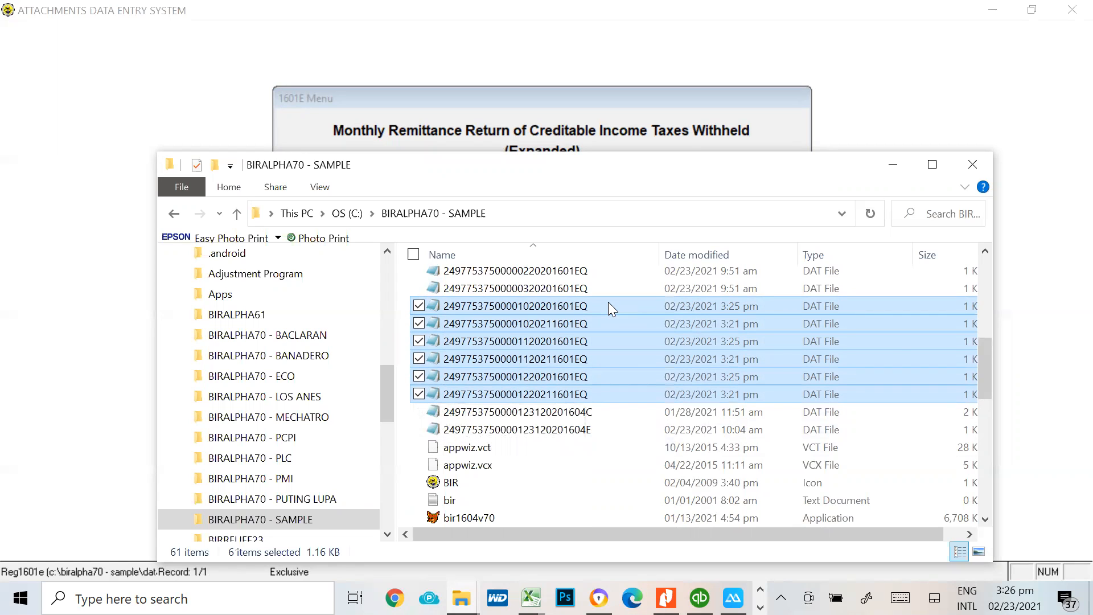
pyautogui.press('Delete')
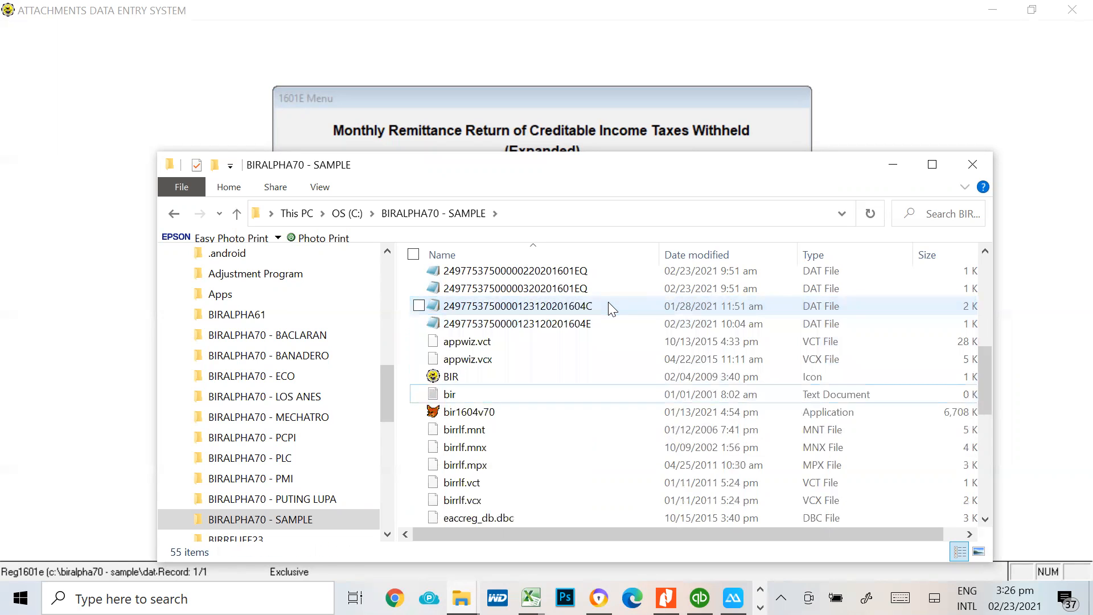
# Switch back to the Attachments Data Entry System and regenerate the three 4Q 2020 1601EQ DAT files into the BIRALPHA70 - SAMPLE folder
pyautogui.hotkey('alt', 'Tab')
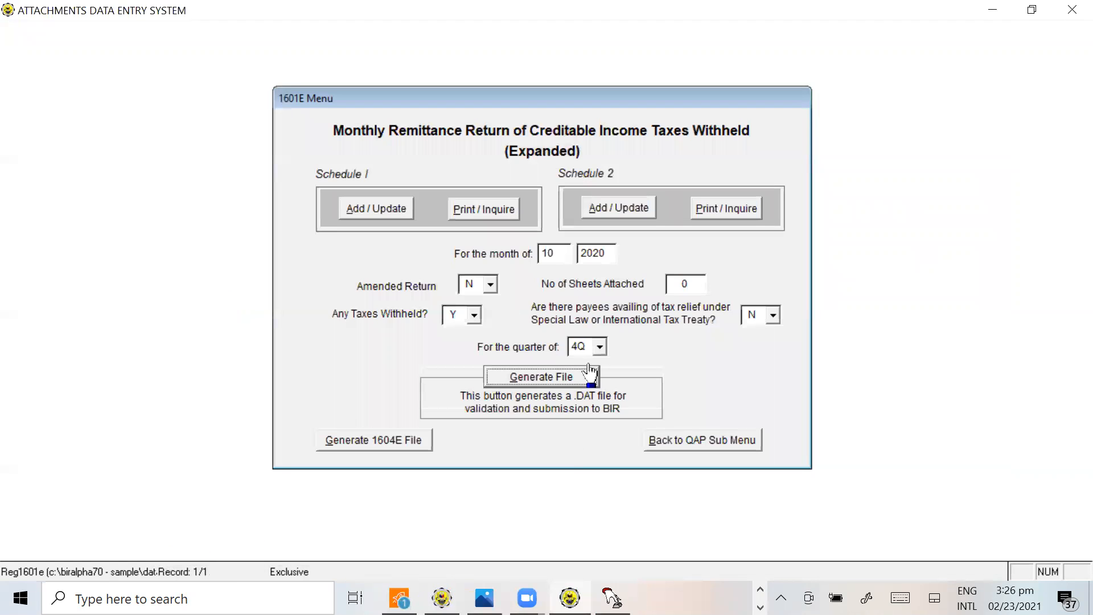
pyautogui.click(567, 377)
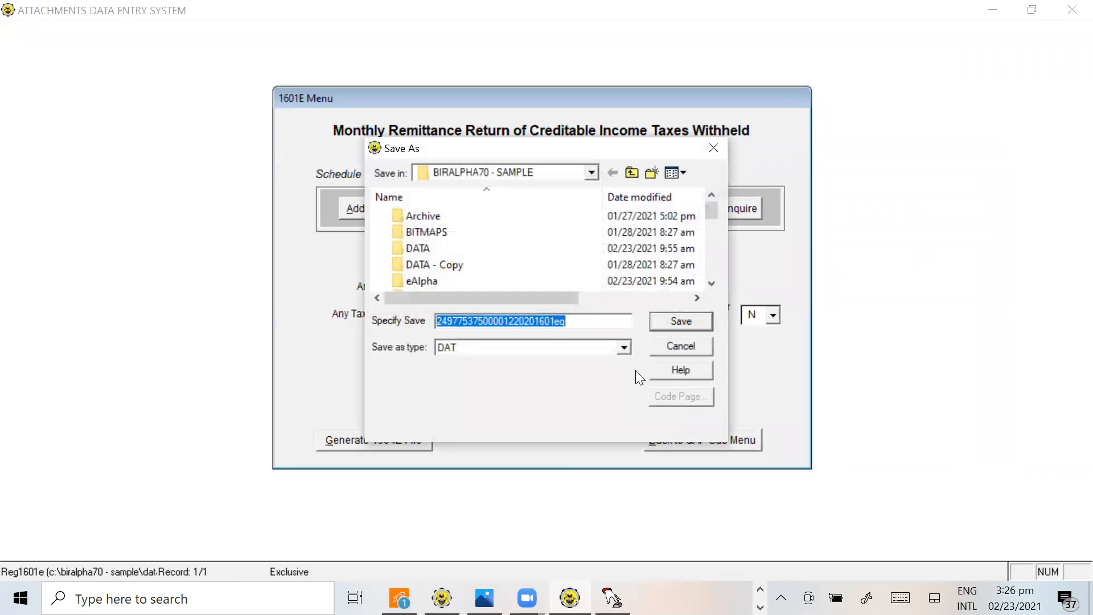
pyautogui.click(682, 323)
pyautogui.click(674, 319)
pyautogui.click(676, 321)
pyautogui.click(675, 320)
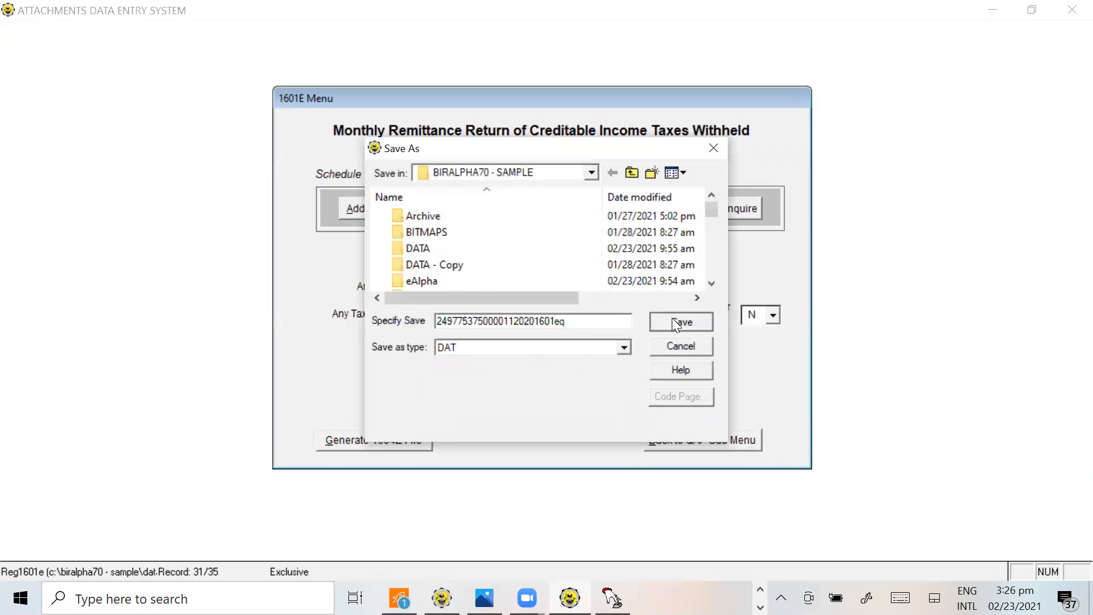
pyautogui.click(663, 352)
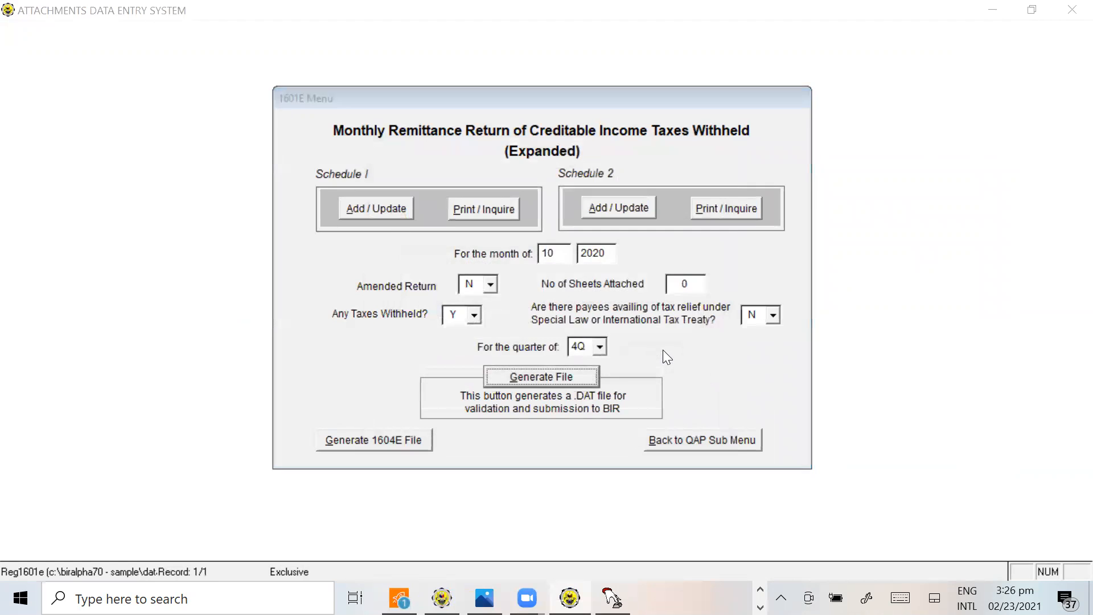
# Check the regenerated 1601EQ DAT files for months 10 to 12 of 2020 in the BIRALPHA70 - SAMPLE folder
pyautogui.hotkey('alt', 'Tab')
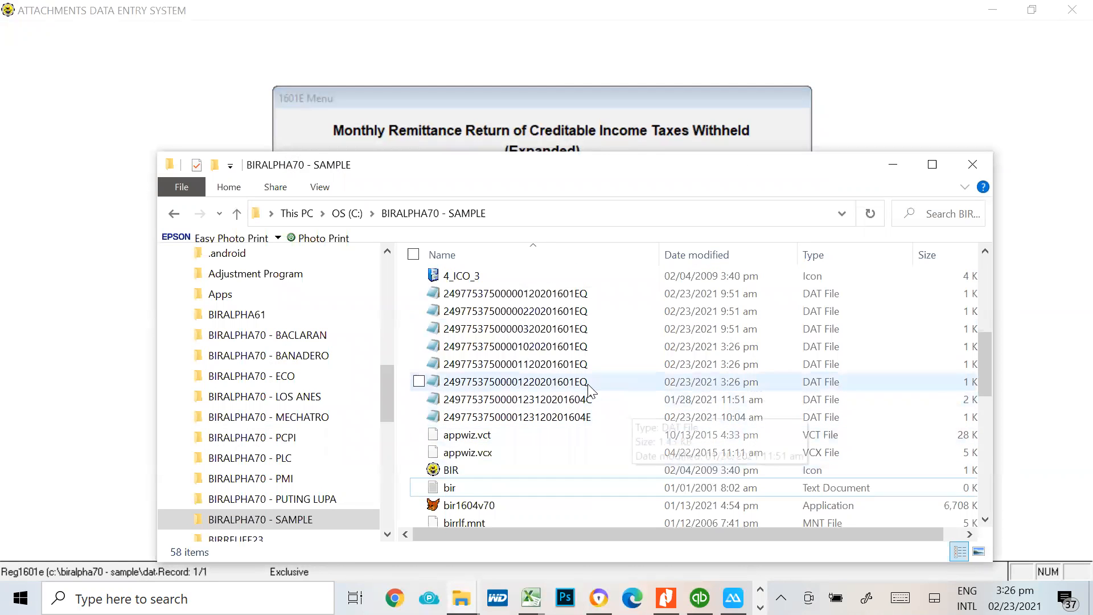
pyautogui.click(551, 349)
pyautogui.click(547, 365)
pyautogui.click(540, 383)
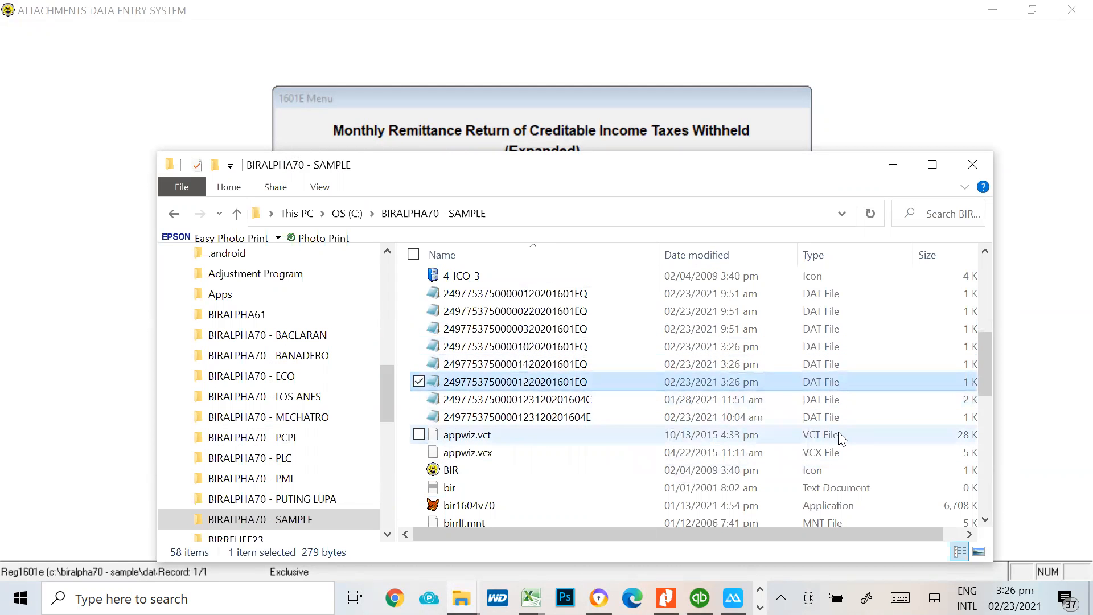
# Switch to the Alphalist Validation Module and load the month 10, 2020 1601EQ DAT file from BIRALPHA70 - SAMPLE for validation
pyautogui.hotkey('alt', 'Tab')
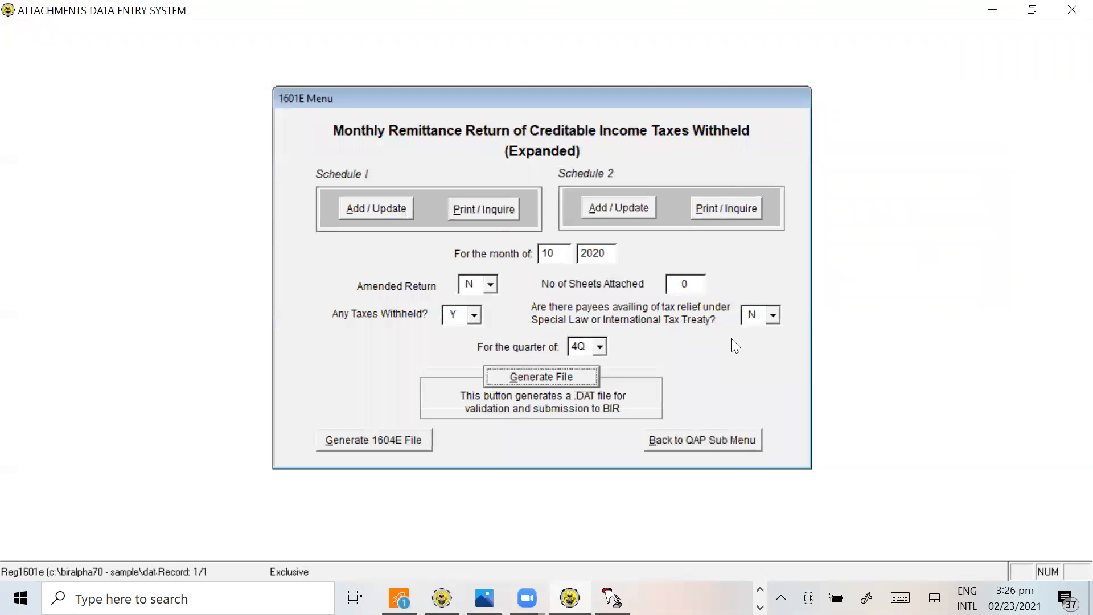
pyautogui.hotkey('alt', 'Tab')
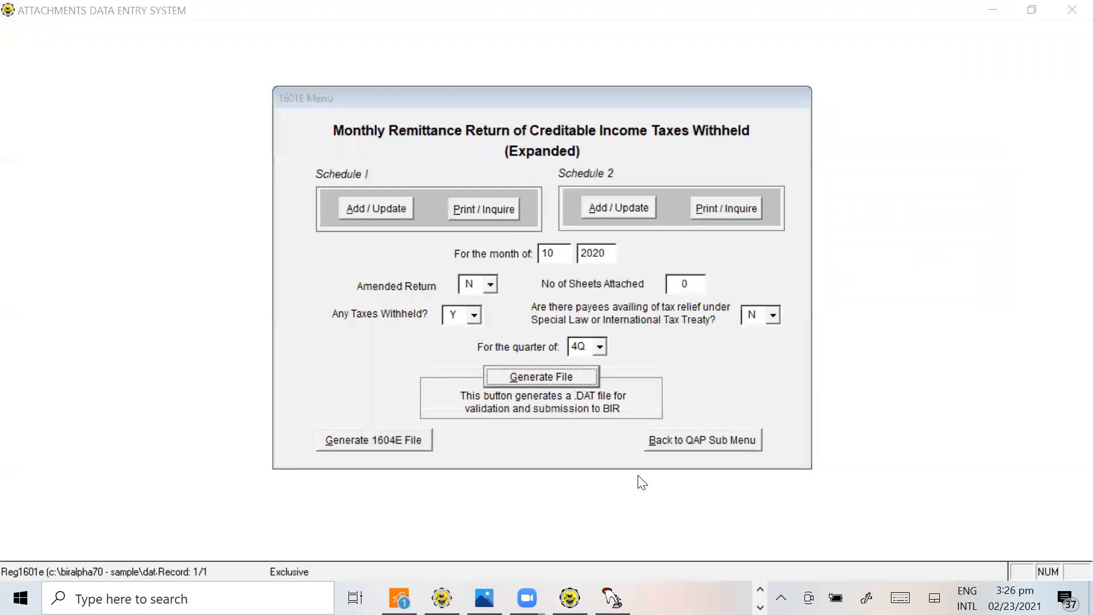
pyautogui.click(728, 302)
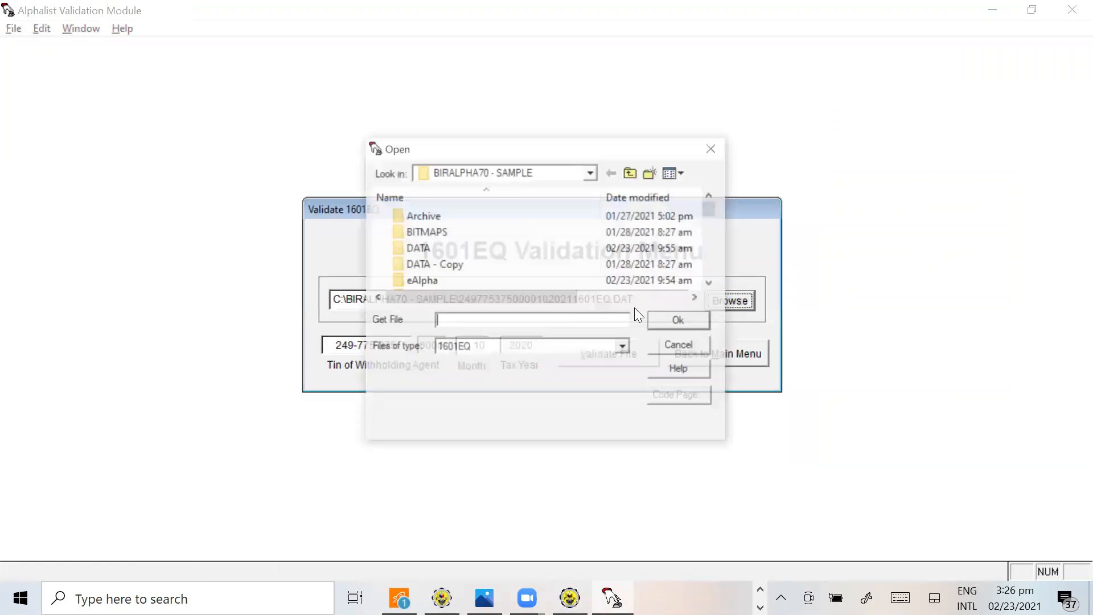
pyautogui.click(712, 282)
pyautogui.click(712, 283)
pyautogui.click(712, 282)
pyautogui.click(712, 282)
pyautogui.click(712, 282)
pyautogui.doubleClick(712, 282)
pyautogui.click(712, 282)
pyautogui.doubleClick(712, 281)
pyautogui.click(712, 282)
pyautogui.doubleClick(712, 282)
pyautogui.click(711, 282)
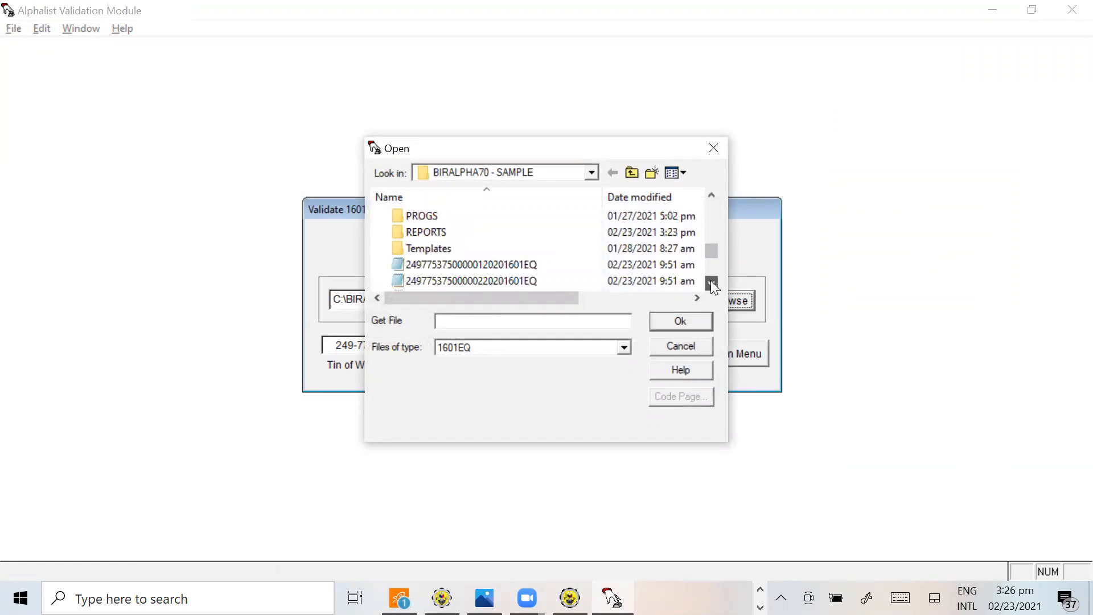
pyautogui.click(711, 282)
pyautogui.doubleClick(711, 281)
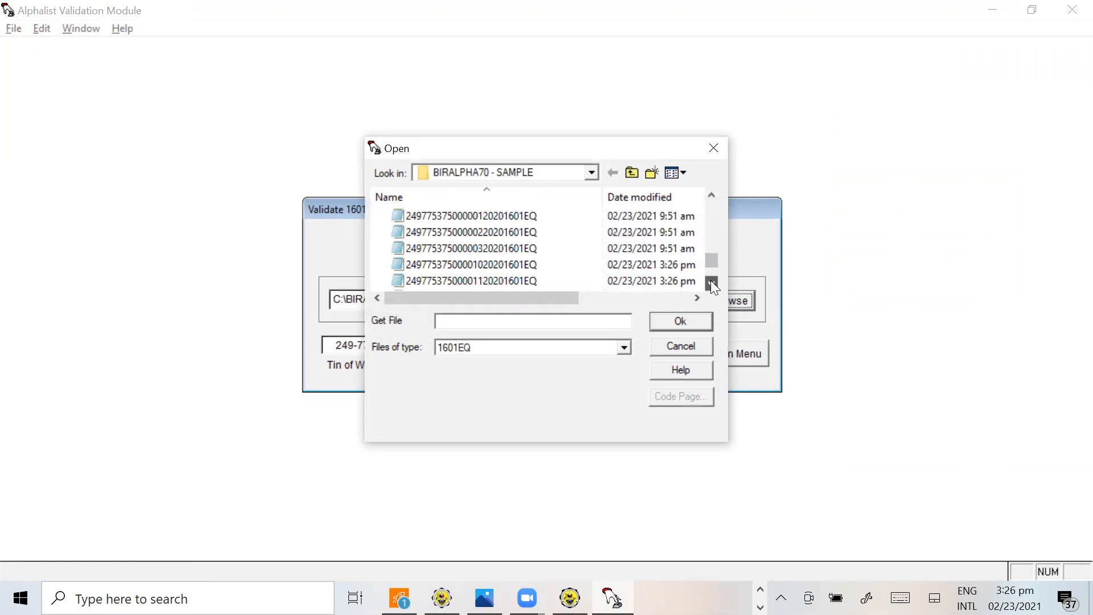
pyautogui.click(514, 265)
pyautogui.click(683, 321)
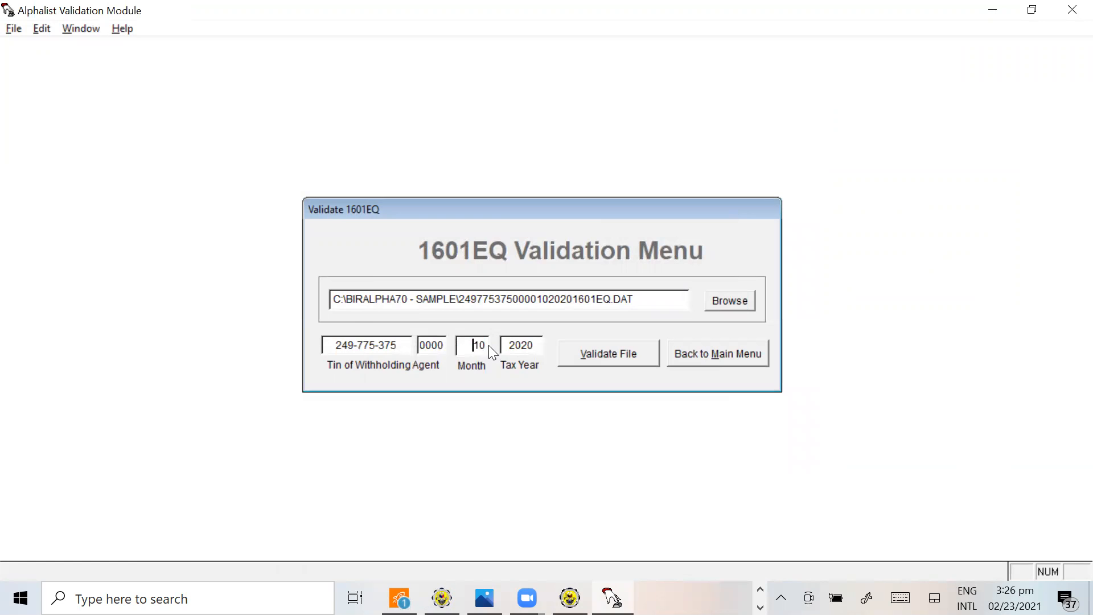
# Set the month to 10, validate the file with its report saved in the reports folder, and dismiss the report and validation result
pyautogui.moveTo(489, 345); pyautogui.dragTo(449, 345)
pyautogui.write('10')
pyautogui.press('Tab')
pyautogui.click(602, 354)
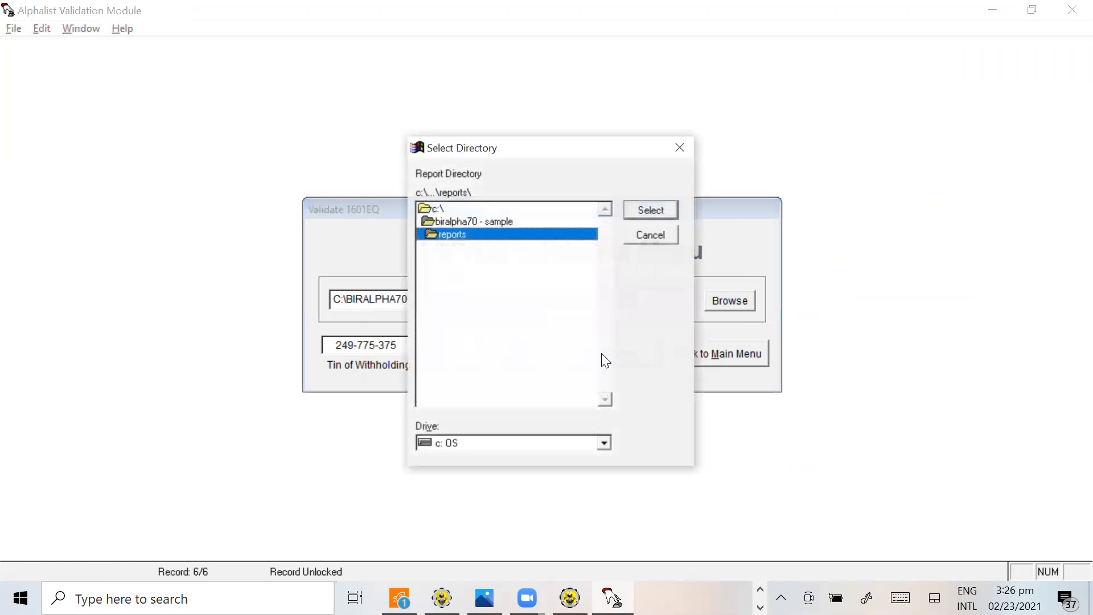
pyautogui.click(651, 210)
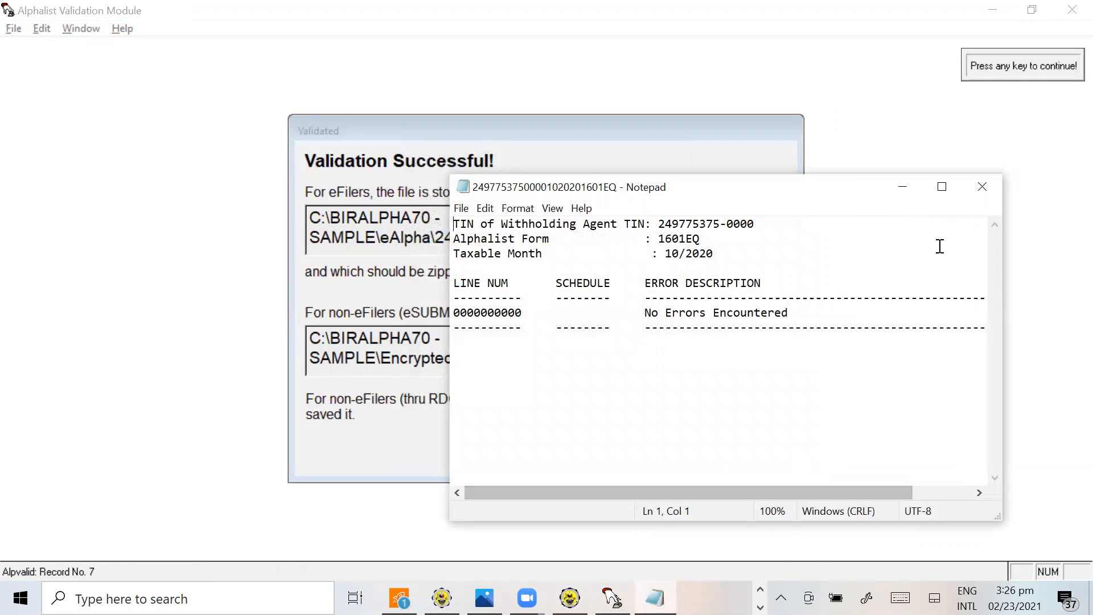
pyautogui.click(982, 186)
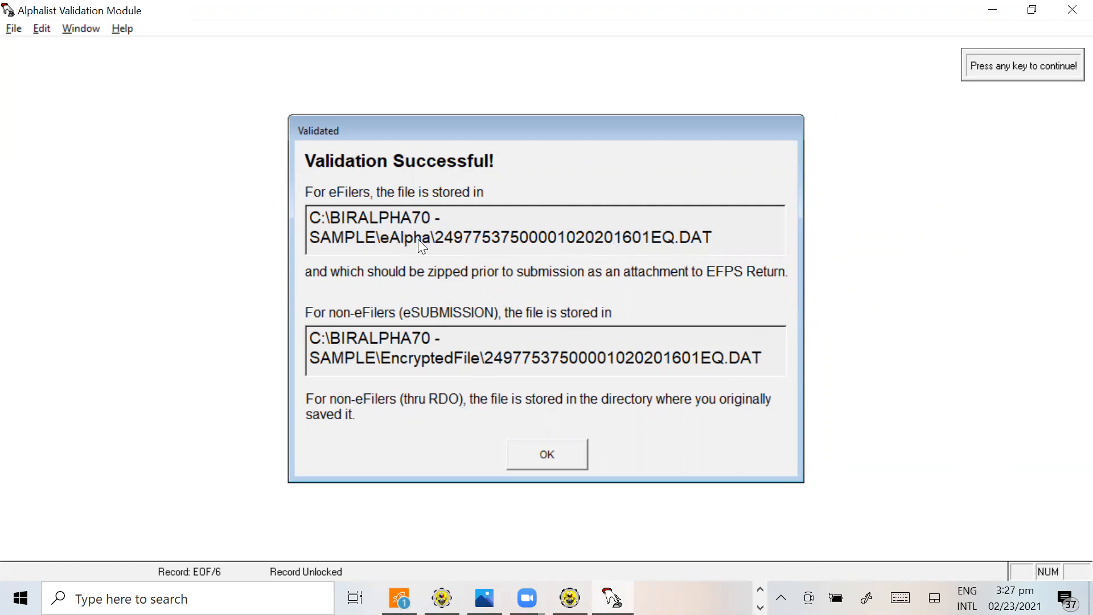
pyautogui.click(550, 457)
pyautogui.click(547, 465)
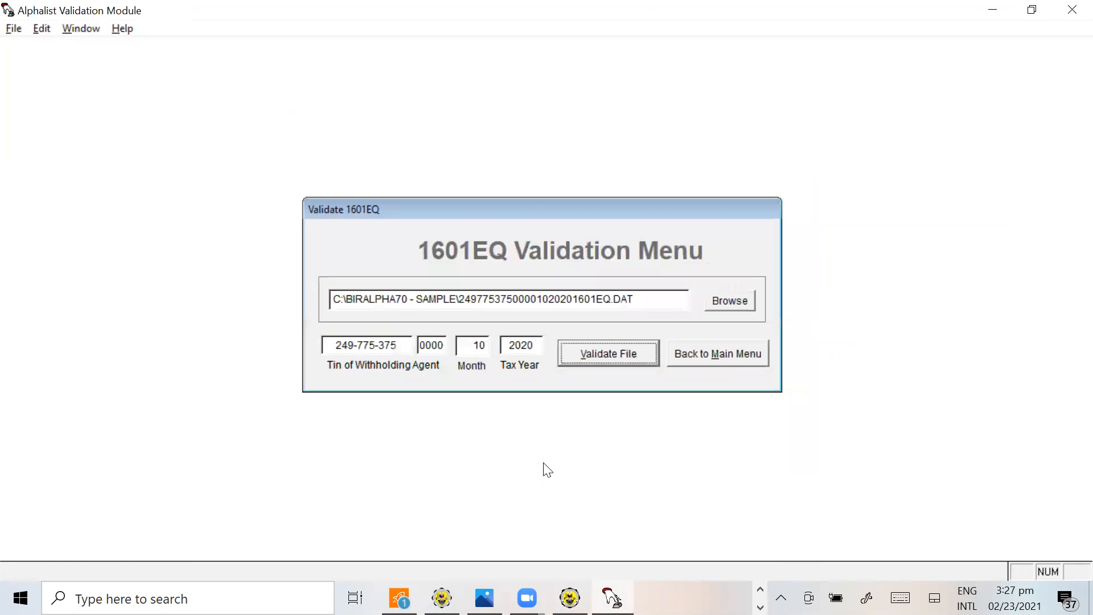
# Load the month 11, 2020 1601EQ DAT file from the BIRALPHA70 - SAMPLE folder for validation
pyautogui.click(743, 290)
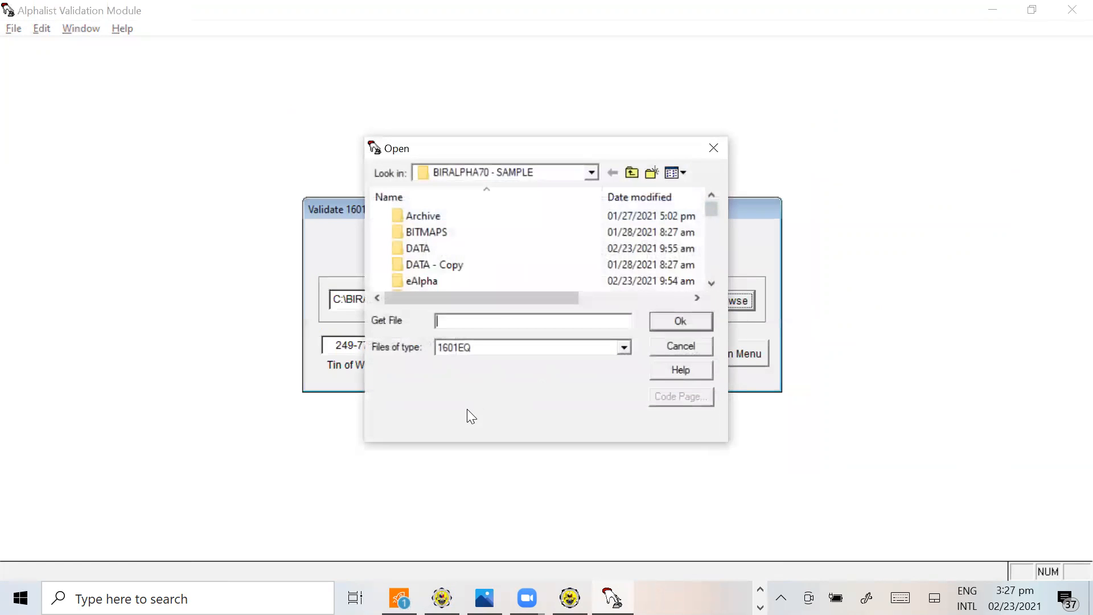
pyautogui.moveTo(712, 283); pyautogui.dragTo(710, 282)
pyautogui.click(487, 282)
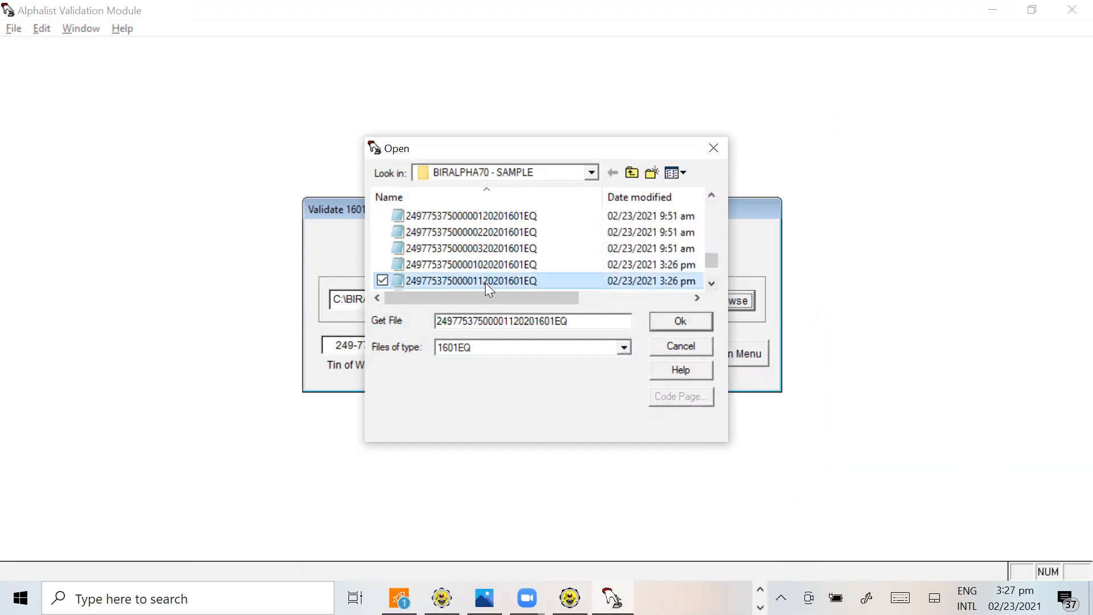
pyautogui.click(667, 319)
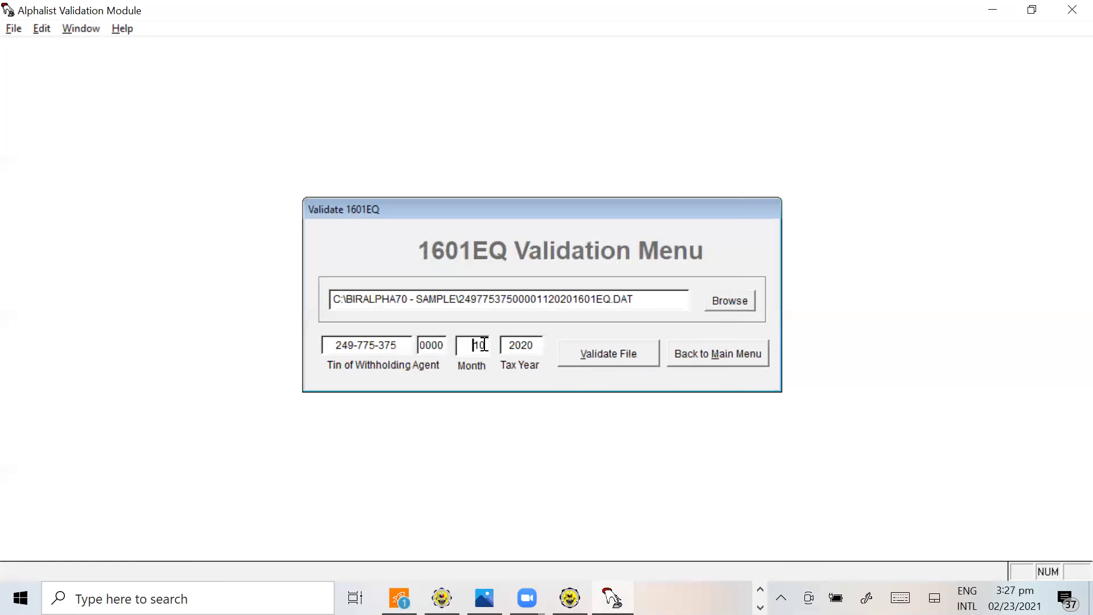
# Set the month to 11, validate the file with its report in the reports folder, and close the report, result and makecab windows
pyautogui.doubleClick(472, 345)
pyautogui.write('11')
pyautogui.press('Tab')
pyautogui.click(599, 362)
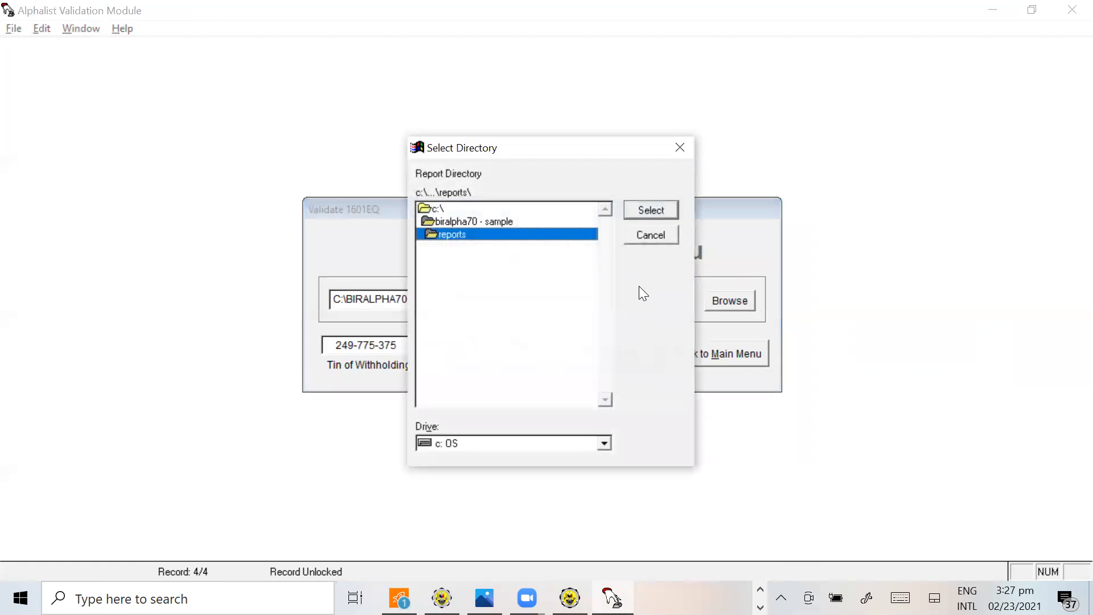
pyautogui.click(654, 208)
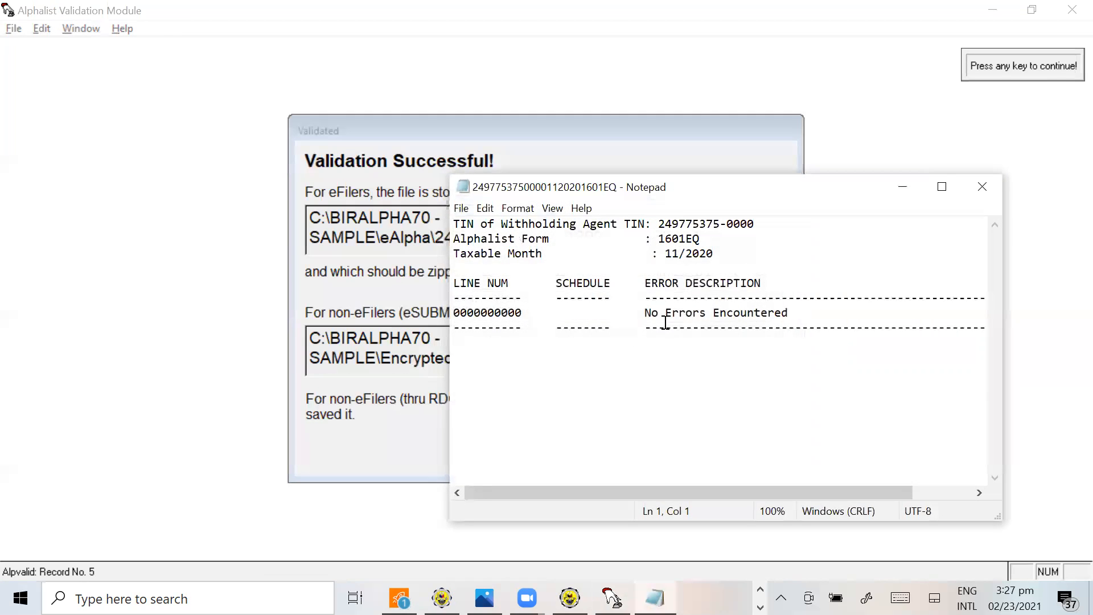
pyautogui.click(980, 187)
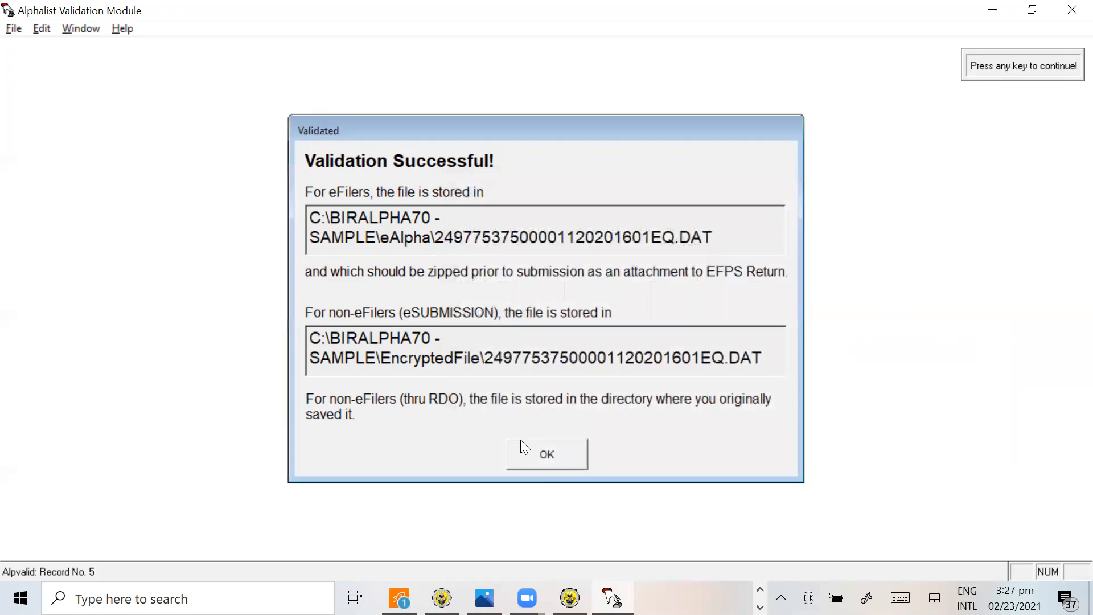
pyautogui.click(546, 463)
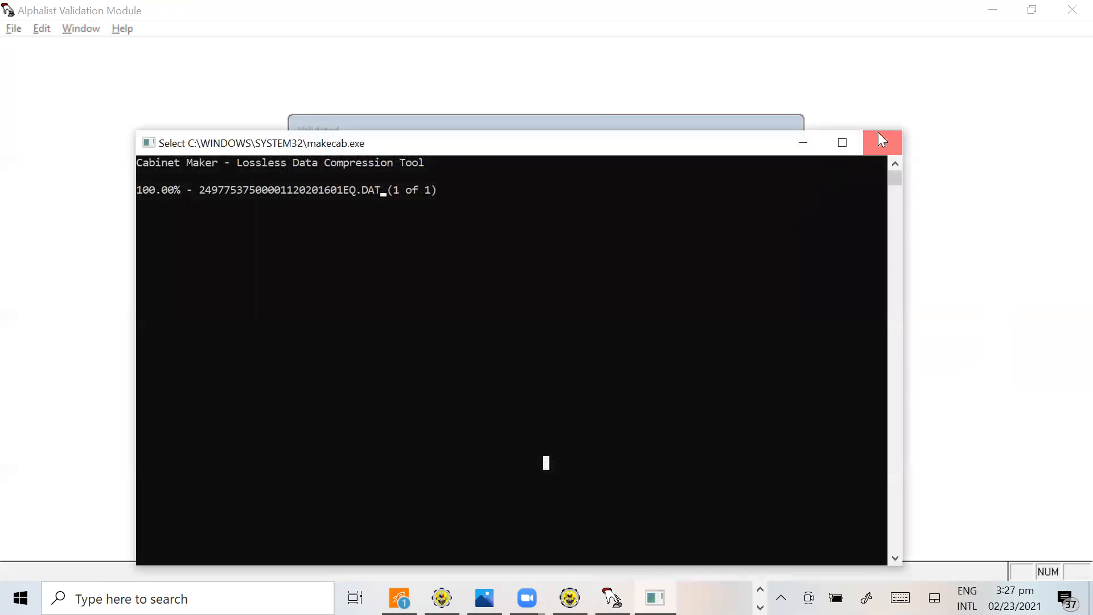
pyautogui.click(878, 133)
pyautogui.click(557, 454)
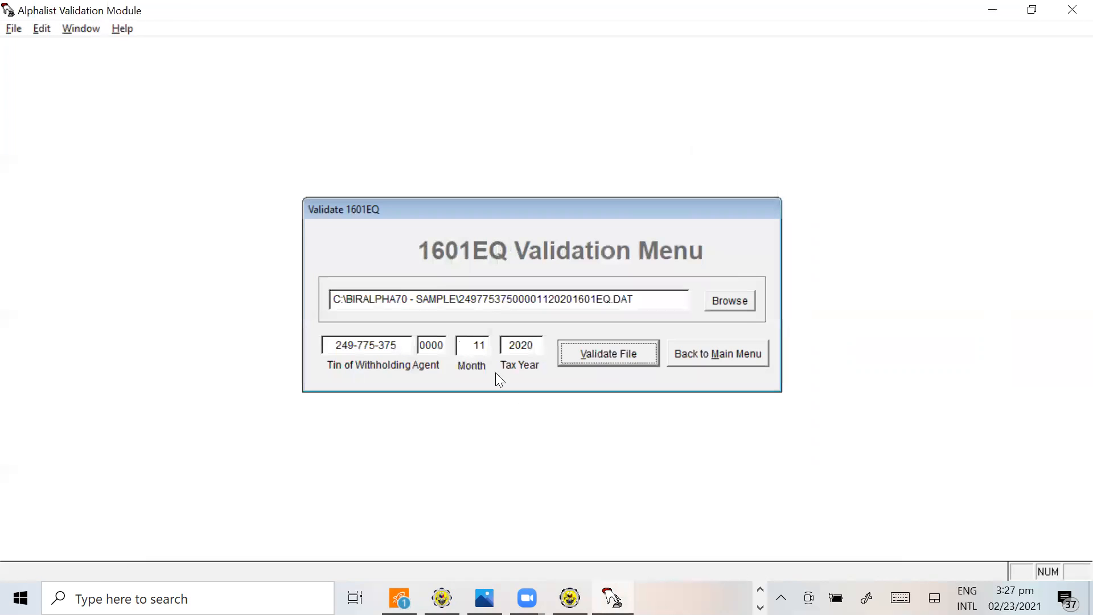
# Load the month 12, 2020 1601EQ DAT file from the BIRALPHA70 - SAMPLE folder for validation
pyautogui.click(718, 302)
pyautogui.scroll(-5, 486, 239)
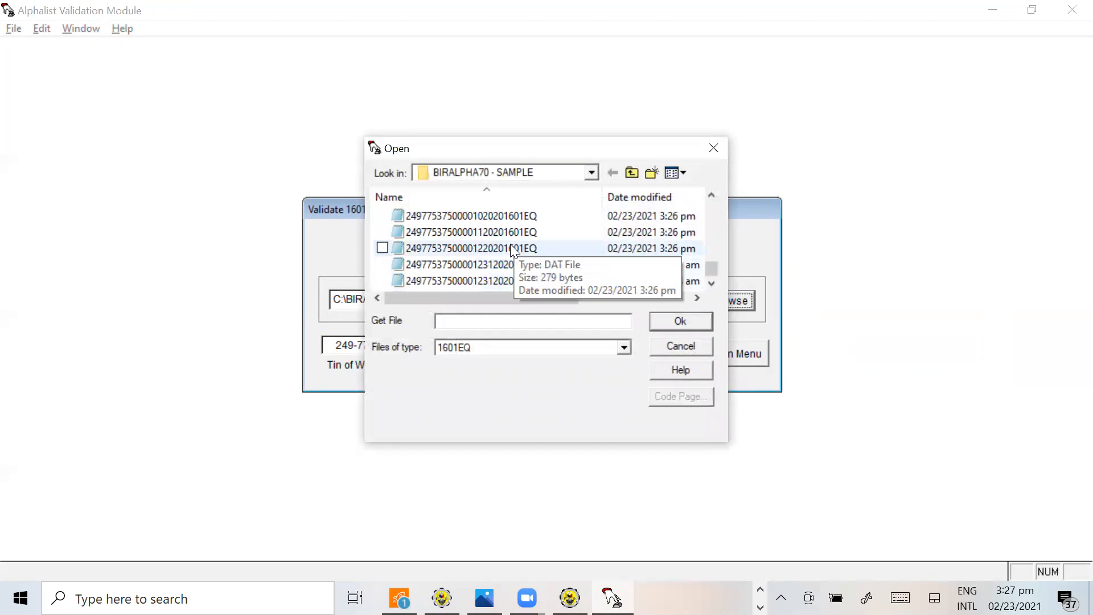
pyautogui.click(511, 246)
pyautogui.click(680, 323)
# Validate the loaded file for month 12, 2020 with its report in the reports folder, and return to the validation main menu
pyautogui.doubleClick(480, 346)
pyautogui.doubleClick(539, 340)
pyautogui.click(609, 357)
pyautogui.click(666, 217)
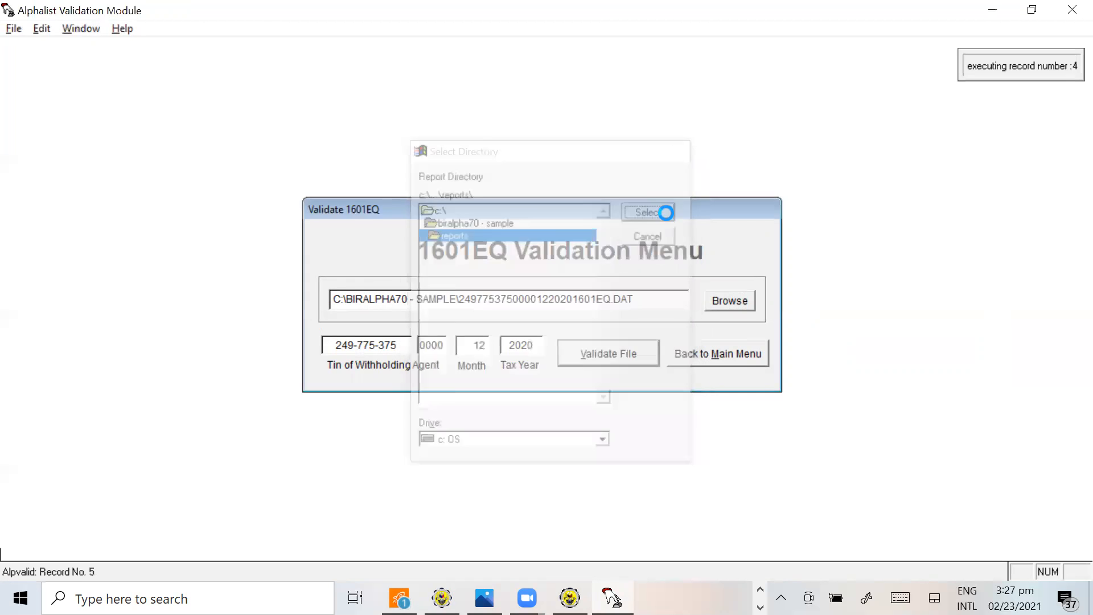
pyautogui.click(983, 187)
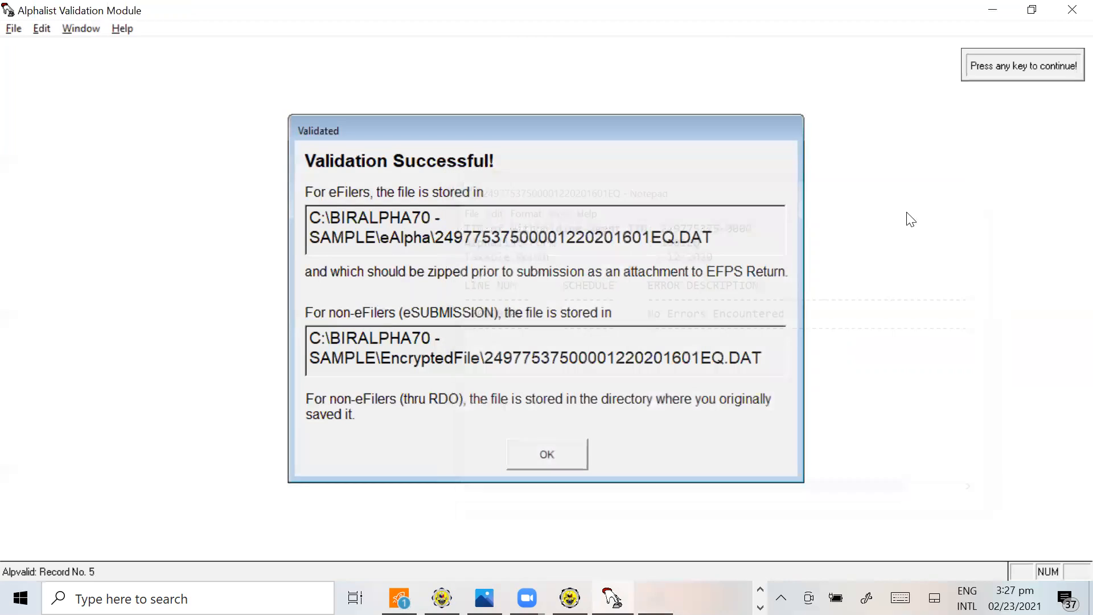
pyautogui.click(565, 456)
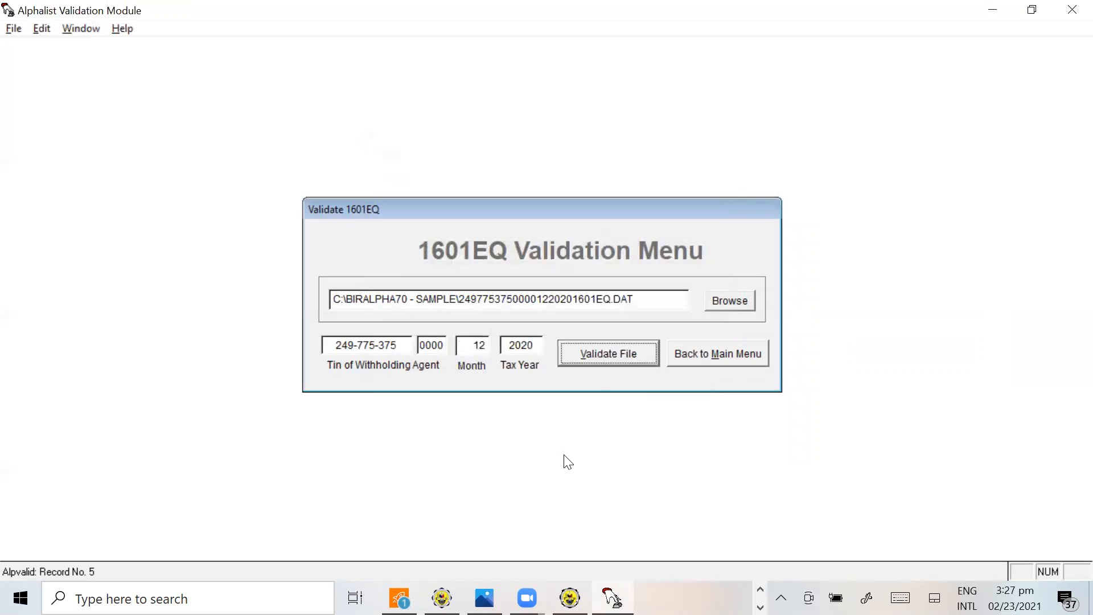
pyautogui.click(751, 364)
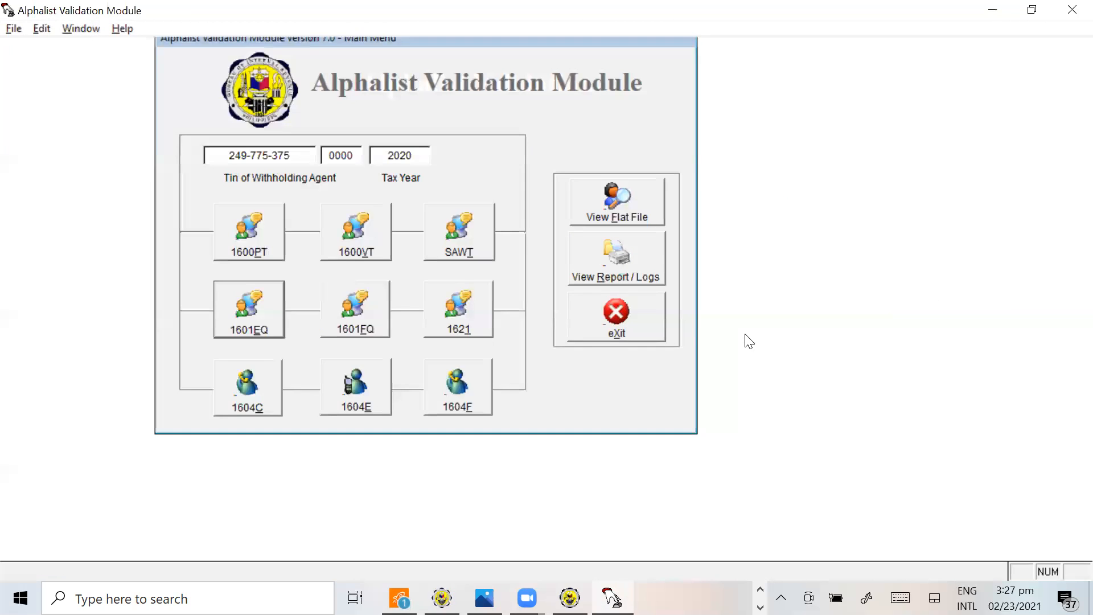
# Switch to File Explorer and check the validated fourth-quarter 1601EQ files in the eAlpha folder, returning to BIRALPHA70 - SAMPLE
pyautogui.hotkey('alt', 'Tab')
pyautogui.hotkey('alt', 'Tab')
pyautogui.scroll(5, 698, 398)
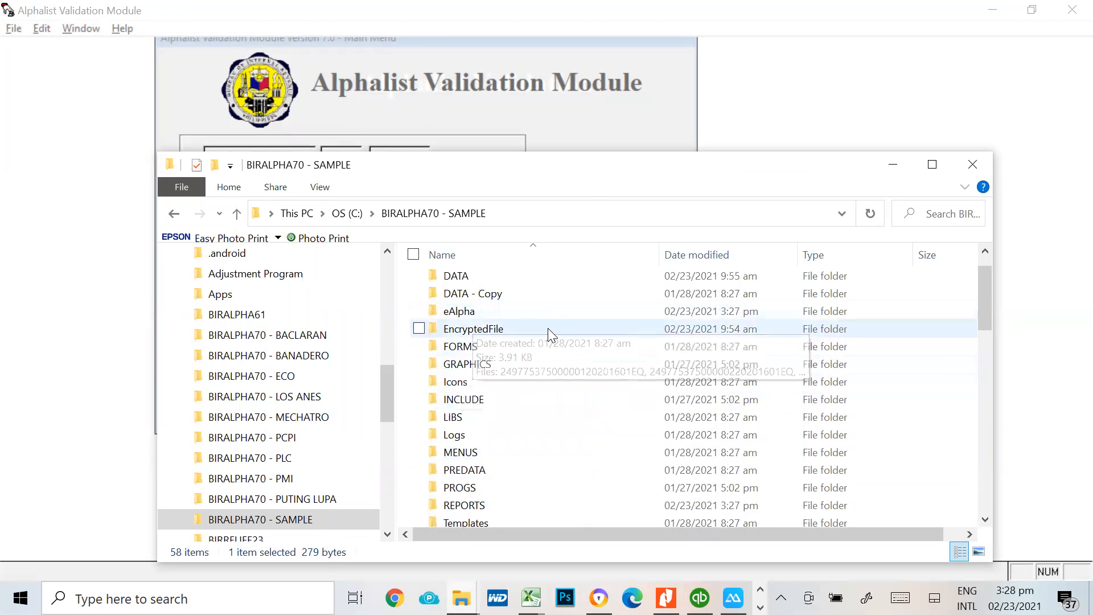
pyautogui.click(476, 313)
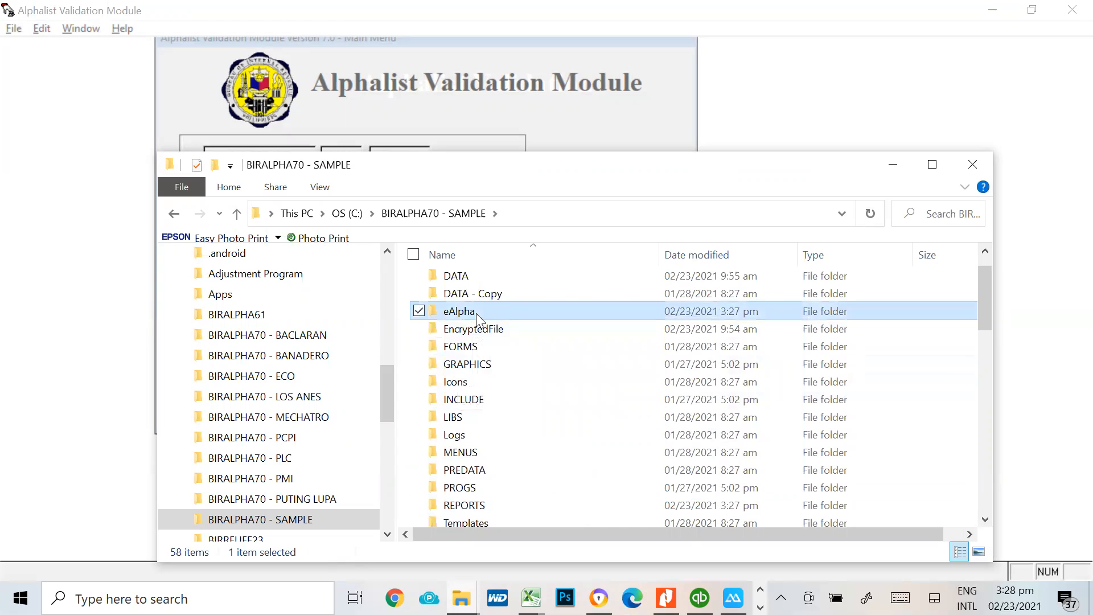
pyautogui.doubleClick(476, 313)
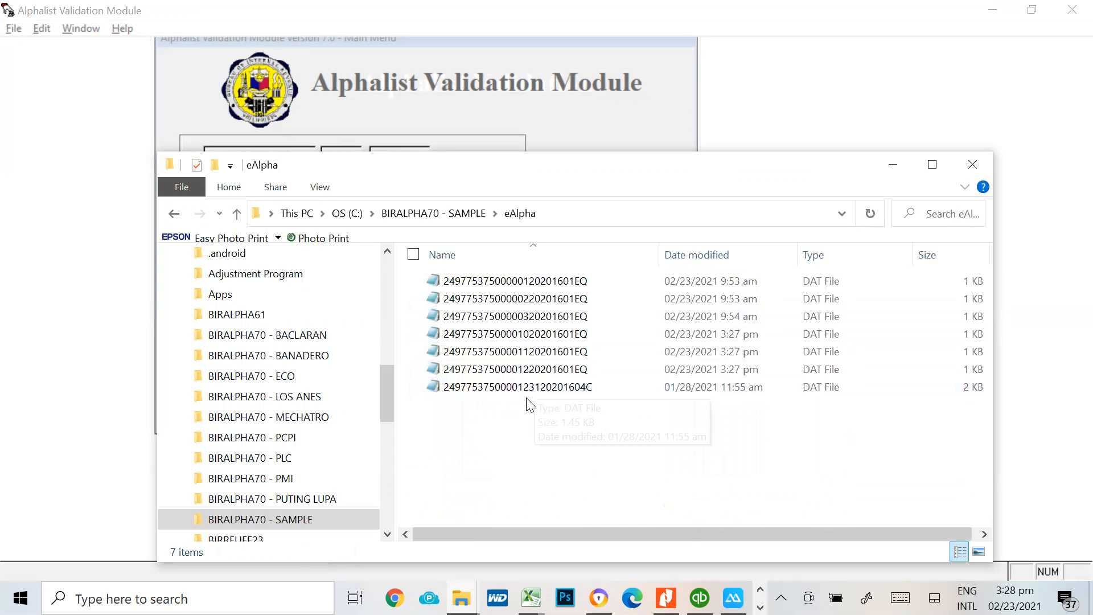
pyautogui.click(522, 351)
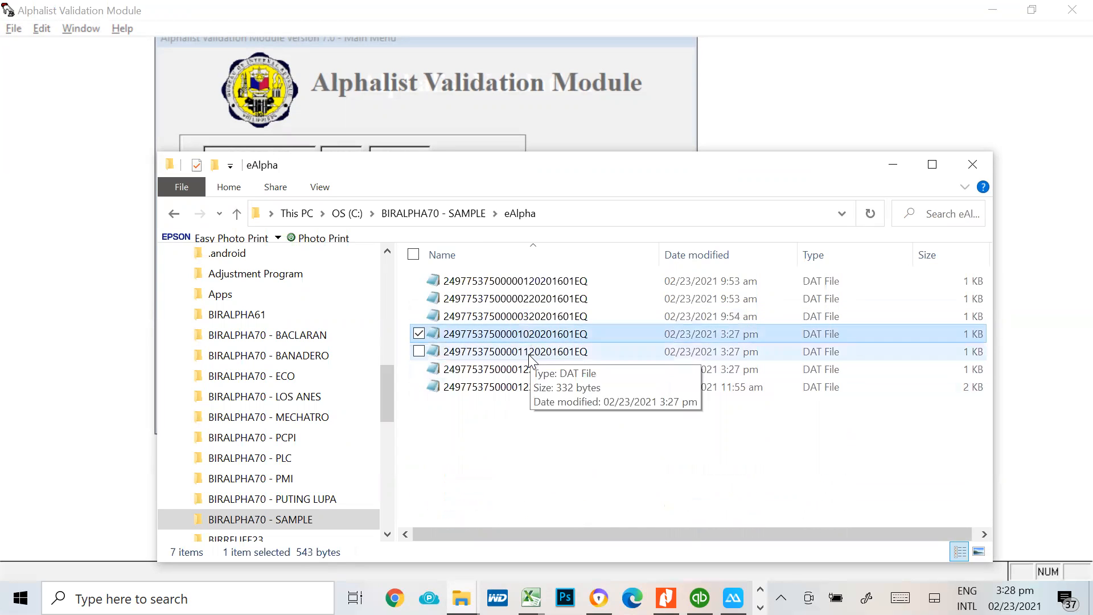
pyautogui.click(526, 370)
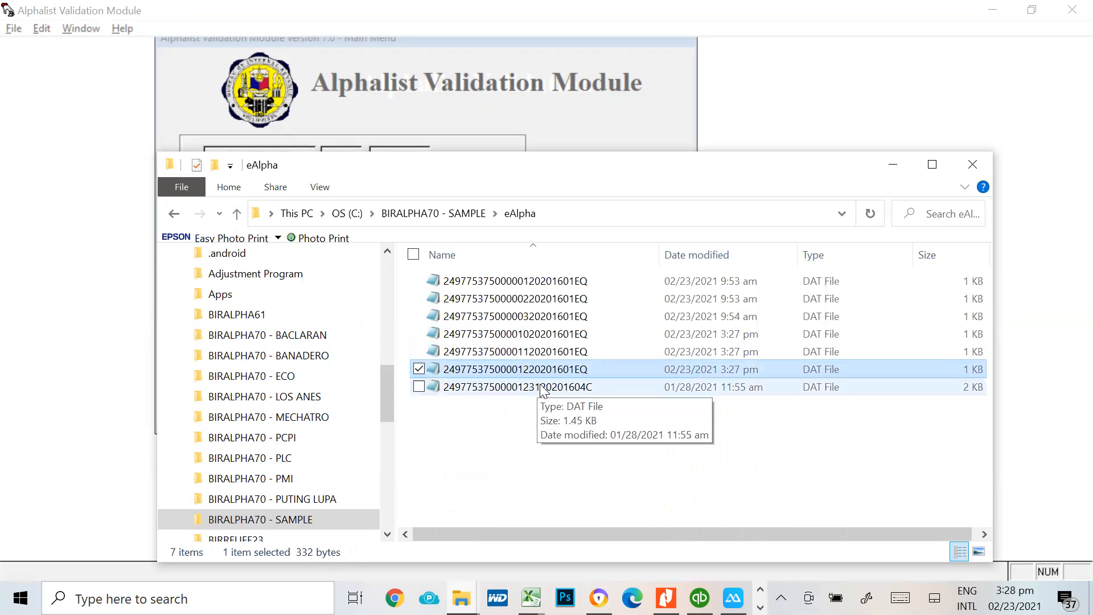
pyautogui.click(174, 215)
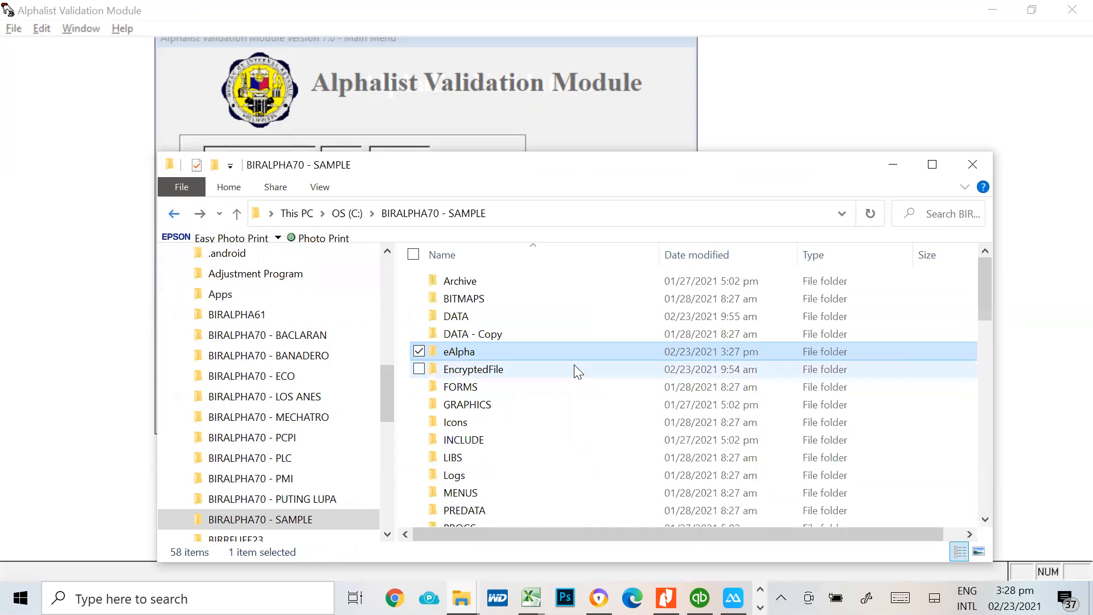
# Inspect the validated fourth-quarter 1601EQ DAT files in the EncryptedFile folder and go back to the BIRALPHA70 - SAMPLE folder
pyautogui.click(488, 373)
pyautogui.doubleClick(488, 371)
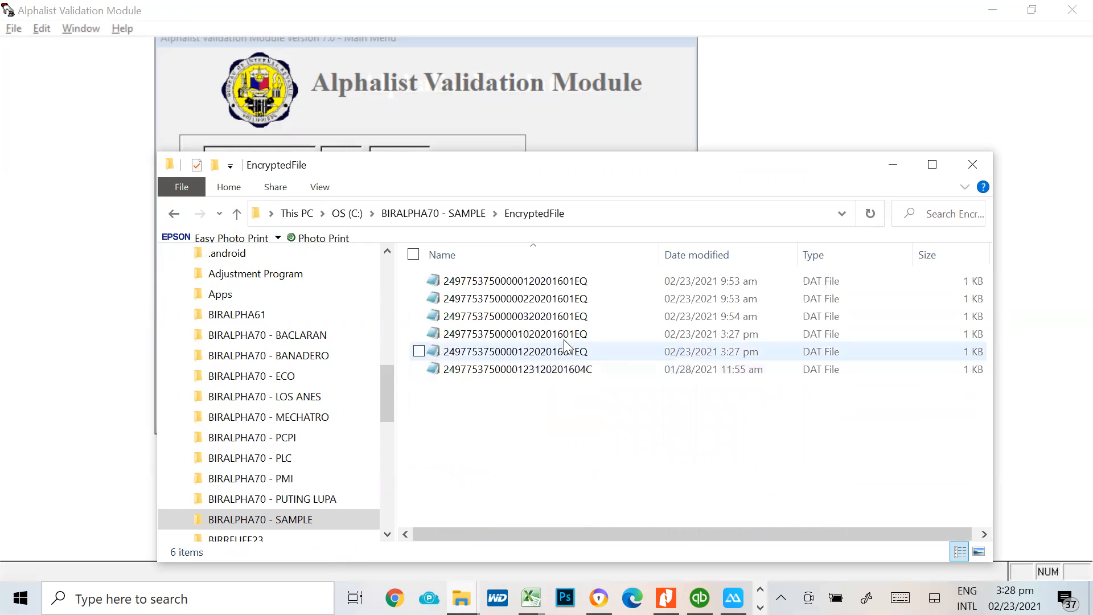
pyautogui.click(571, 336)
pyautogui.keyDown('shift'); pyautogui.click(561, 370); pyautogui.keyUp('shift')
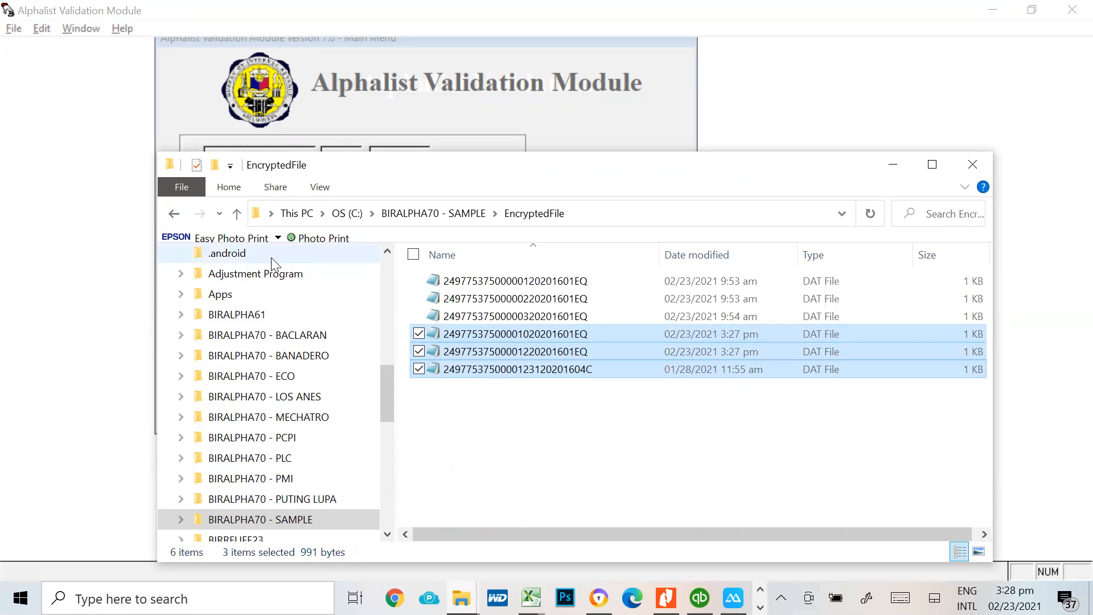
pyautogui.click(173, 214)
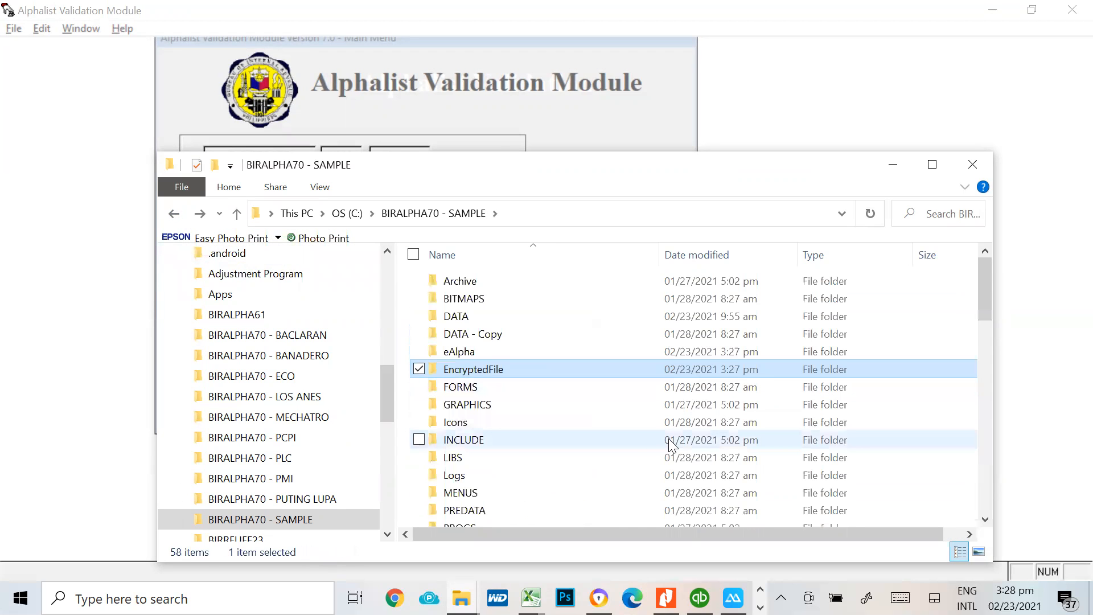
pyautogui.scroll(-6, 629, 438)
pyautogui.scroll(6, 630, 439)
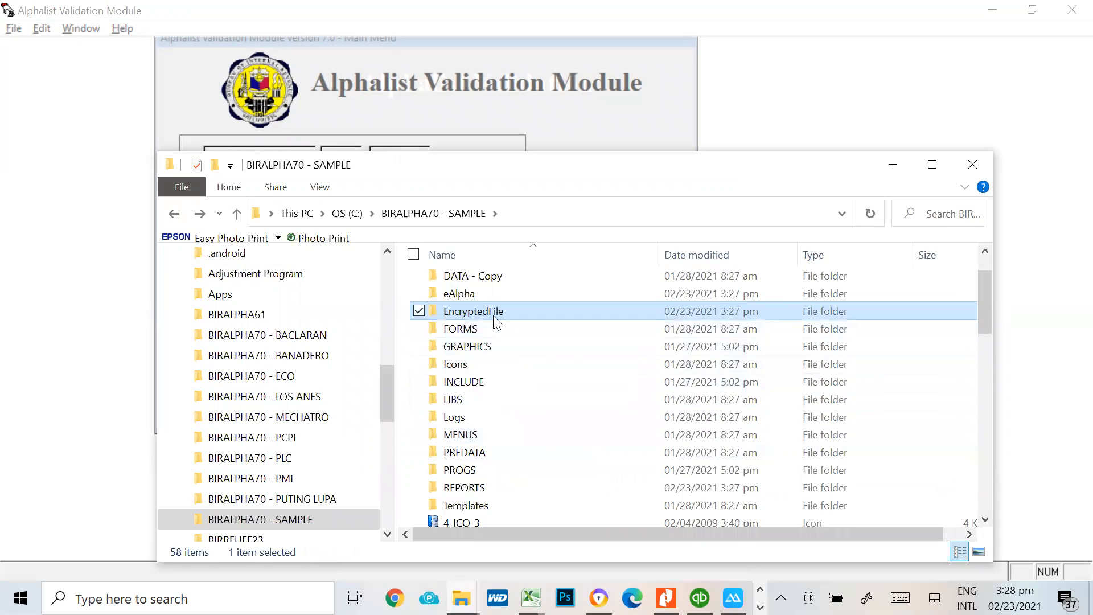
# View the validated month 10, 2020 1601EQ DAT file from the eAlpha folder in Notepad and go back to BIRALPHA70 - SAMPLE
pyautogui.doubleClick(490, 295)
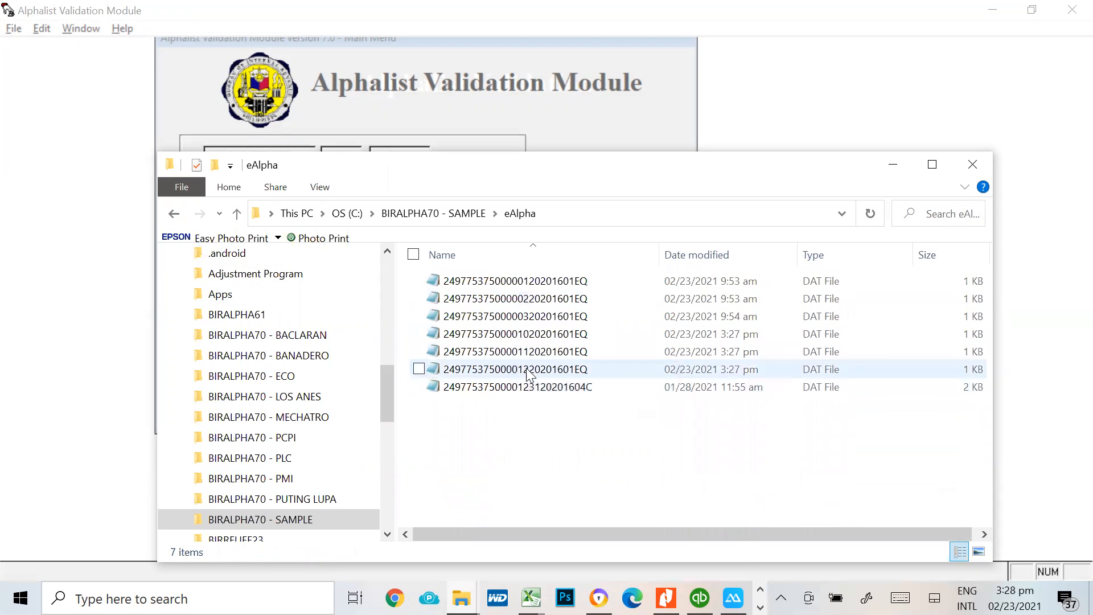
pyautogui.doubleClick(552, 335)
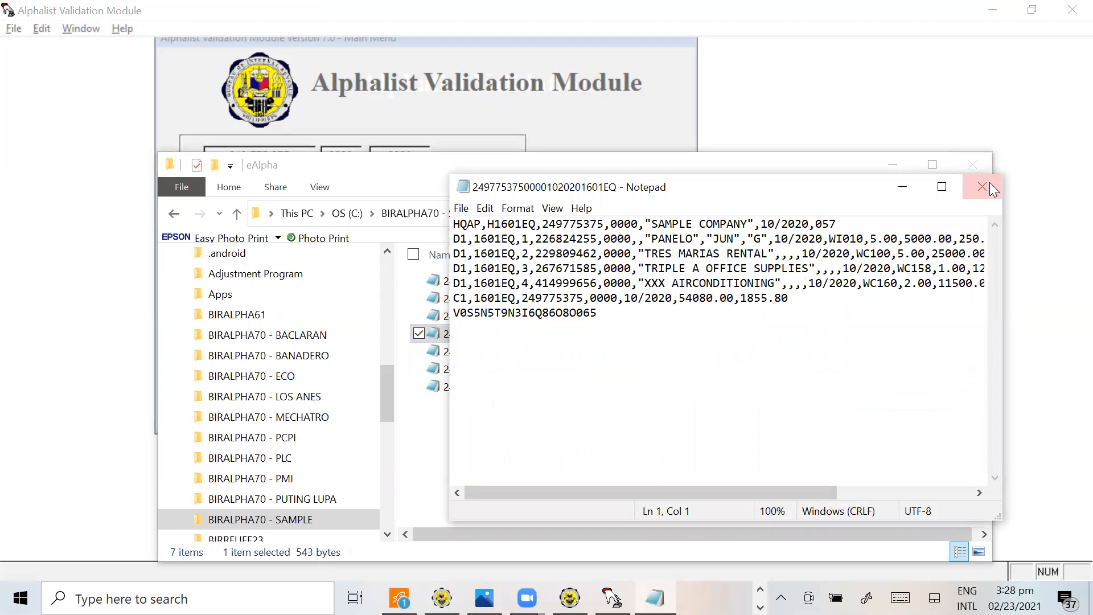
pyautogui.click(969, 190)
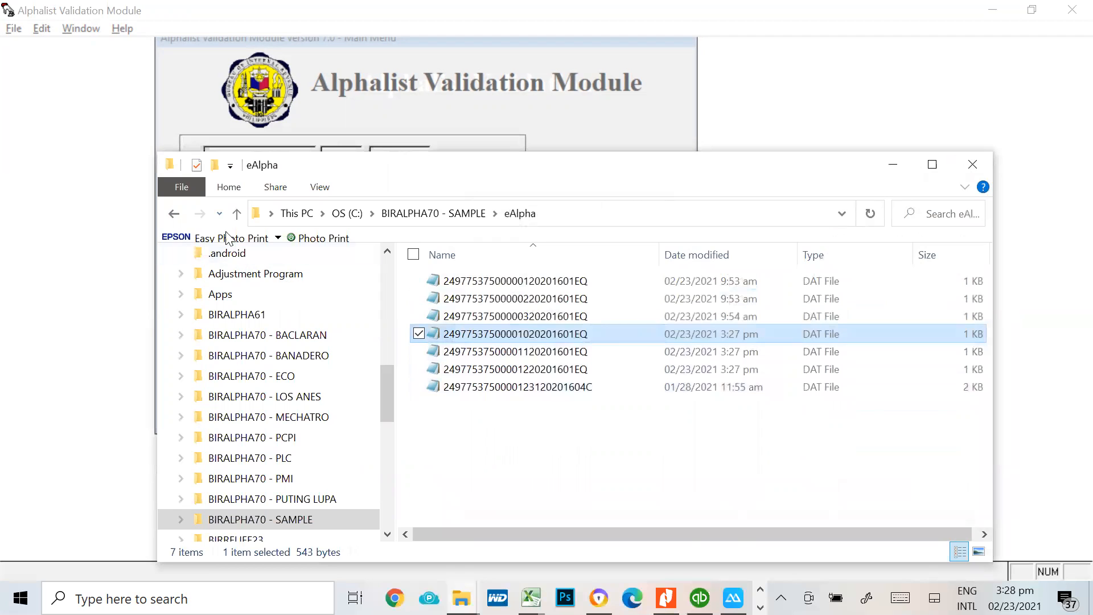
pyautogui.click(174, 214)
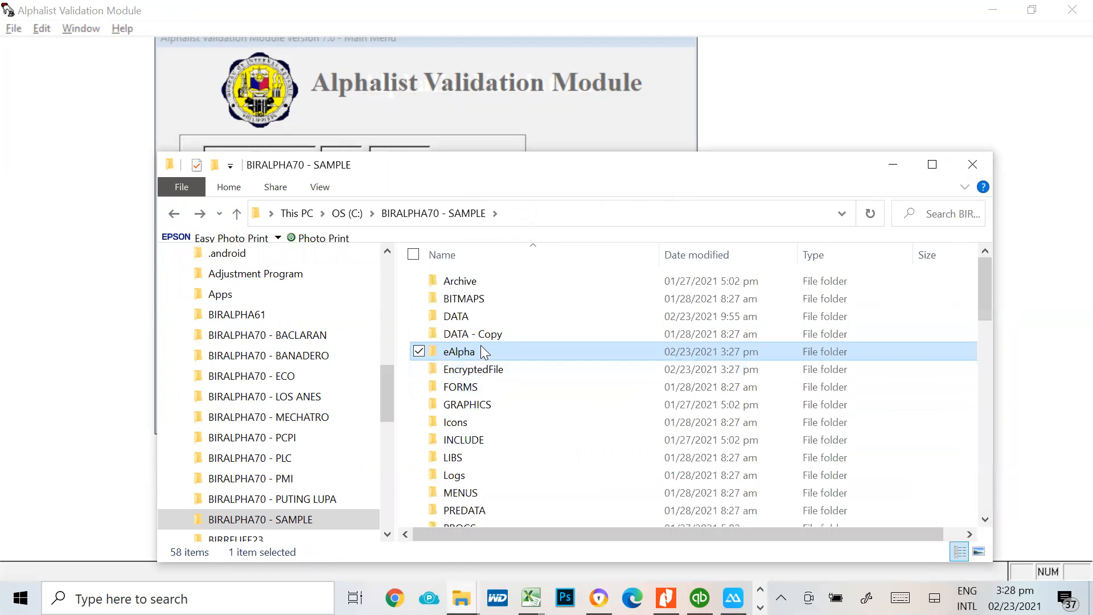
# Check the EncryptedFile folder for the validated fourth-quarter 2020 1601EQ DAT files
pyautogui.doubleClick(476, 370)
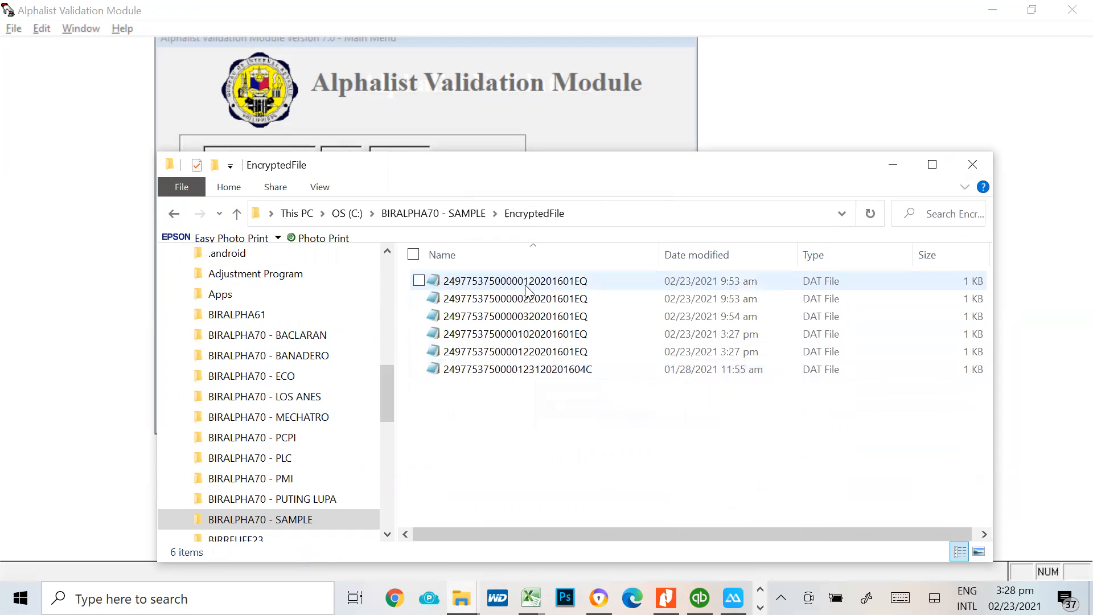
pyautogui.click(542, 335)
pyautogui.click(544, 352)
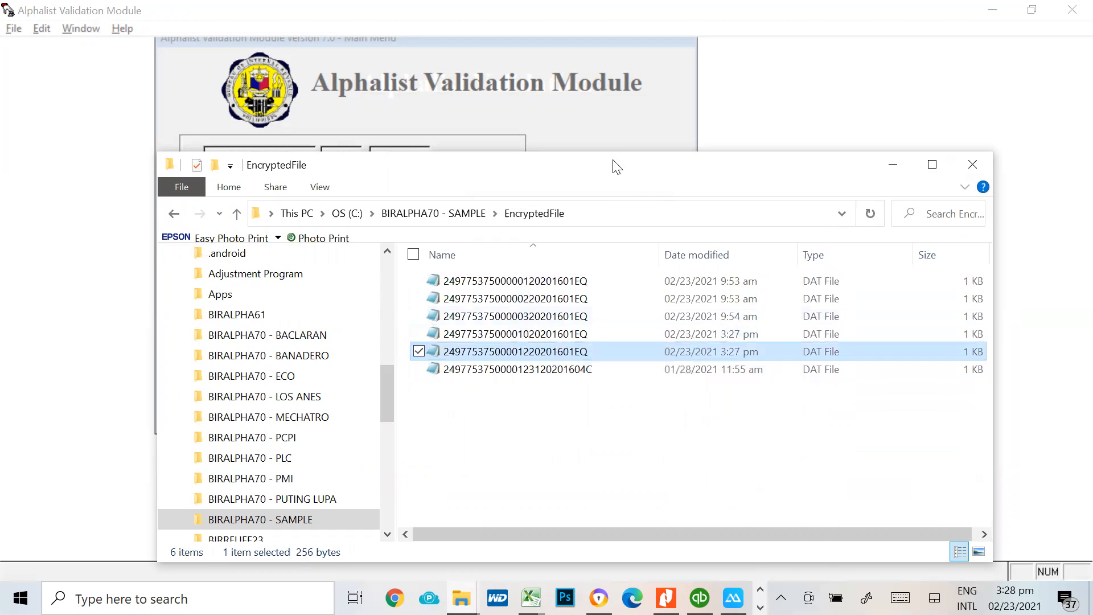
# Switch to the Alphalist Validation Module and load the month 11, 2020 1601EQ DAT file from BIRALPHA70 - SAMPLE for validation
pyautogui.click(625, 130)
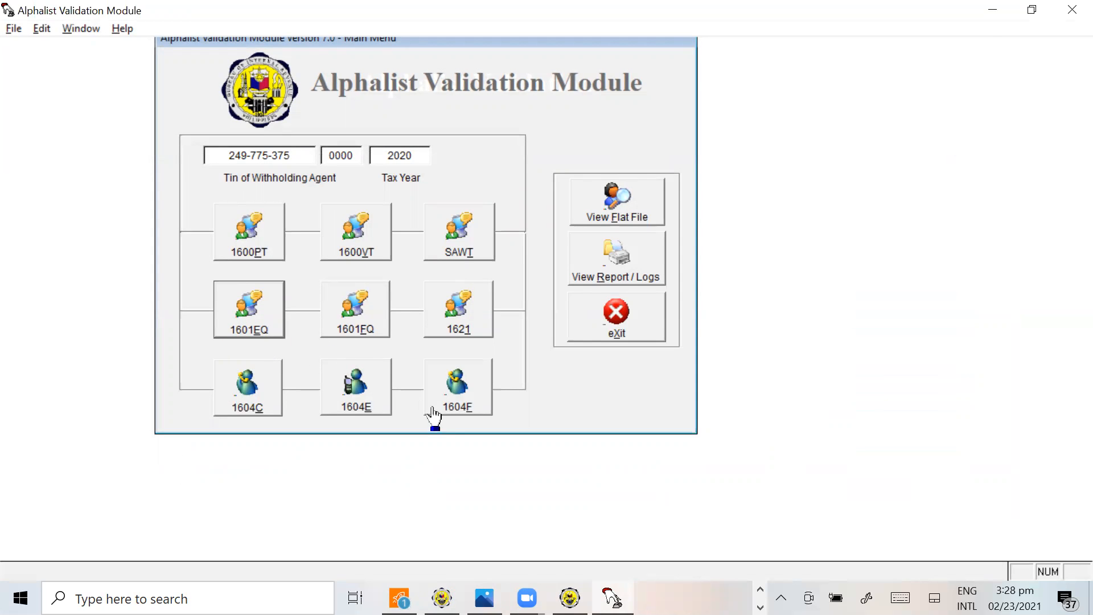
pyautogui.click(259, 323)
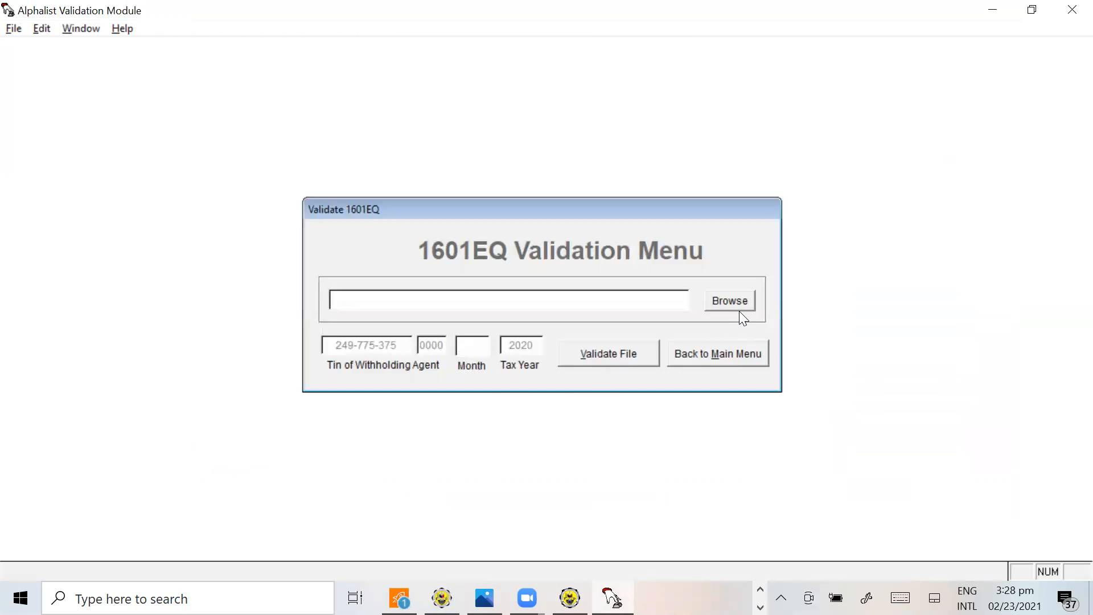
pyautogui.click(712, 308)
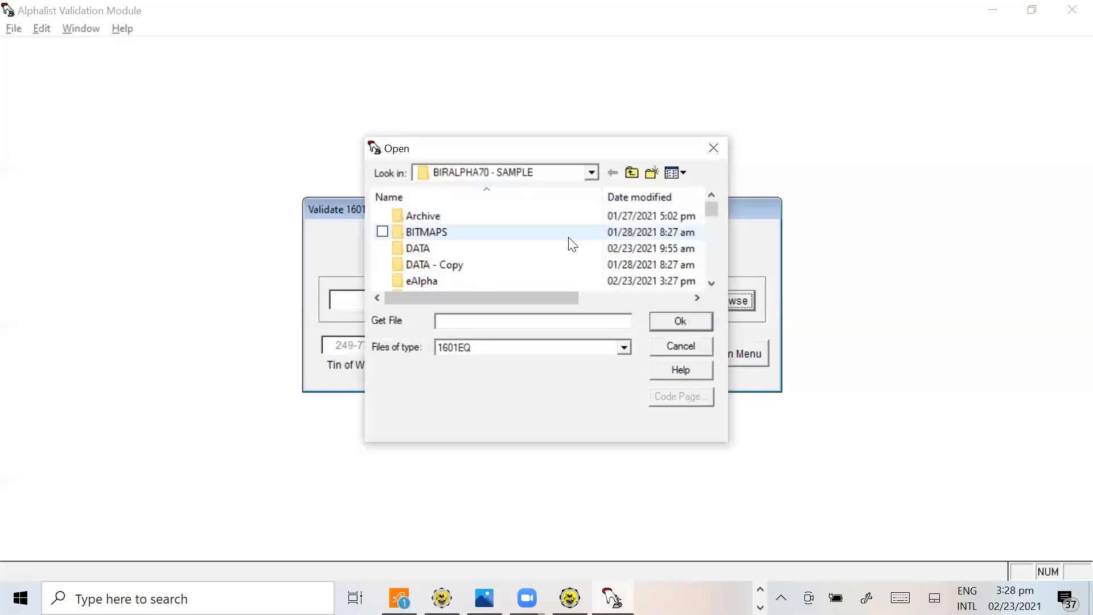
pyautogui.scroll(-10, 573, 245)
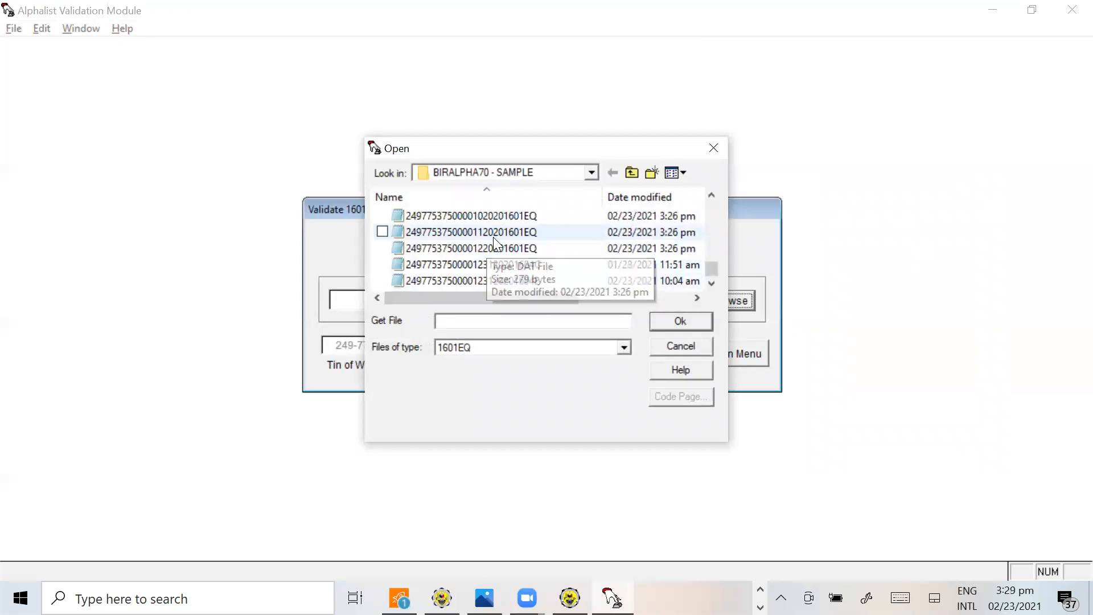
pyautogui.click(493, 233)
pyautogui.click(681, 321)
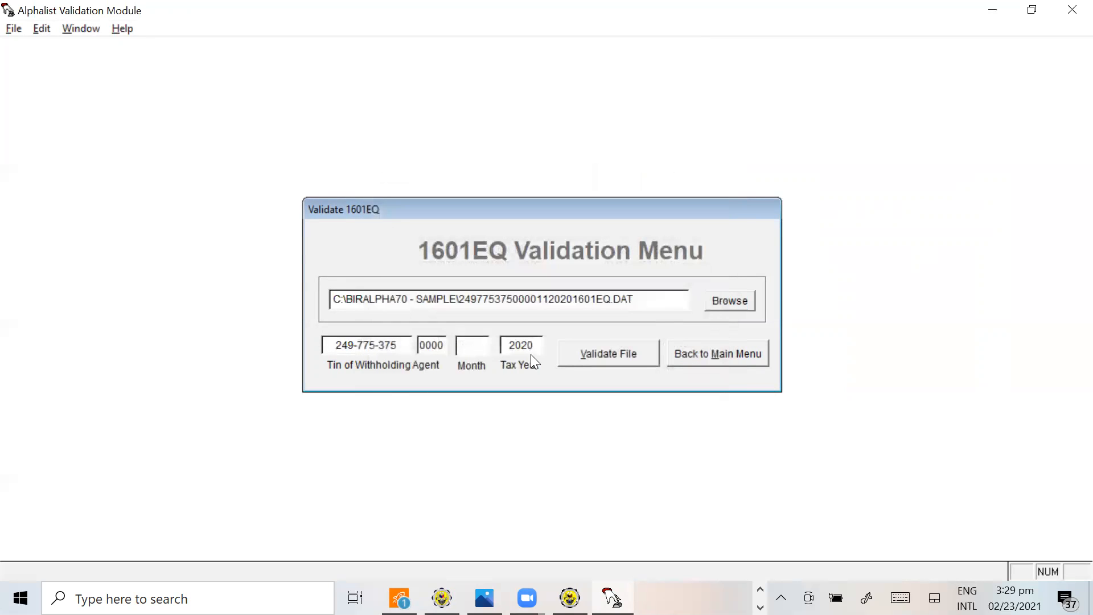
# Validate the loaded 1601EQ file for month 11, 2020, dismiss its validation report, and return to the main menu
pyautogui.write('11')
pyautogui.press('Tab')
pyautogui.click(623, 363)
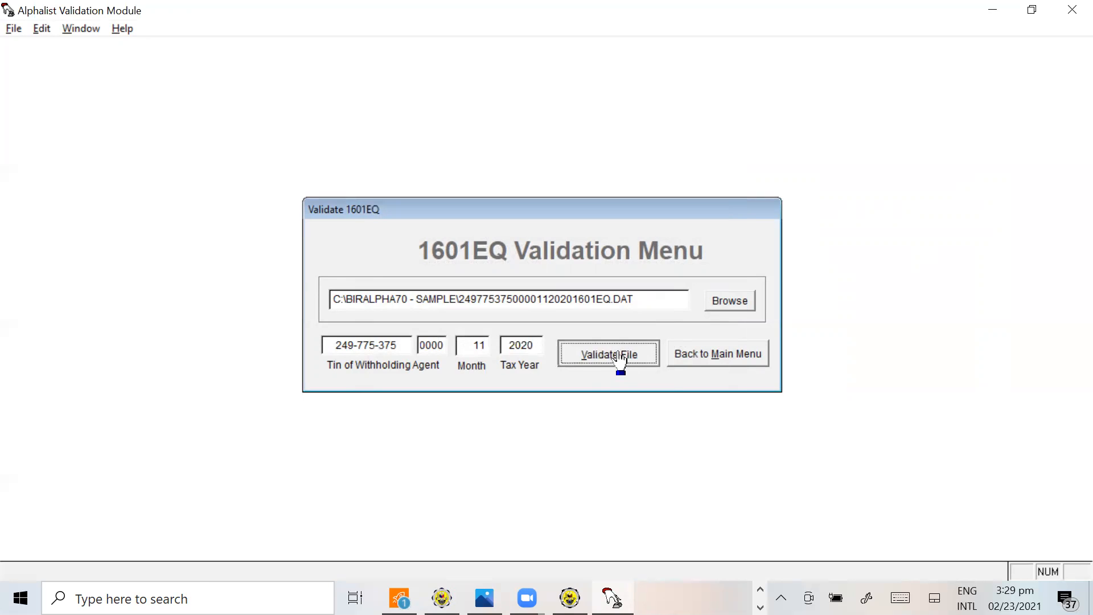
pyautogui.click(664, 210)
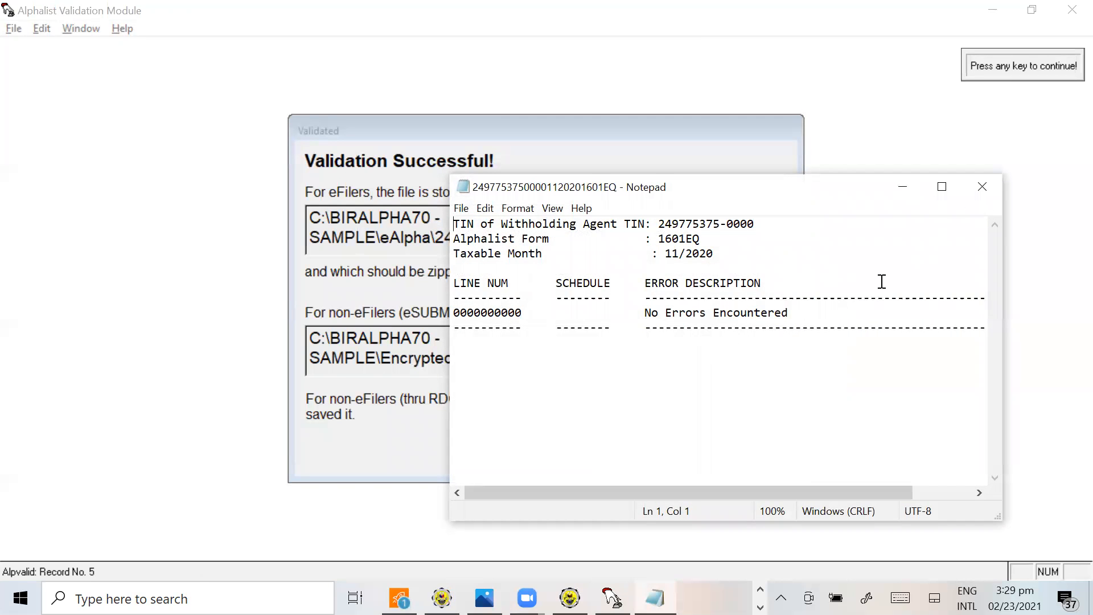
pyautogui.click(982, 187)
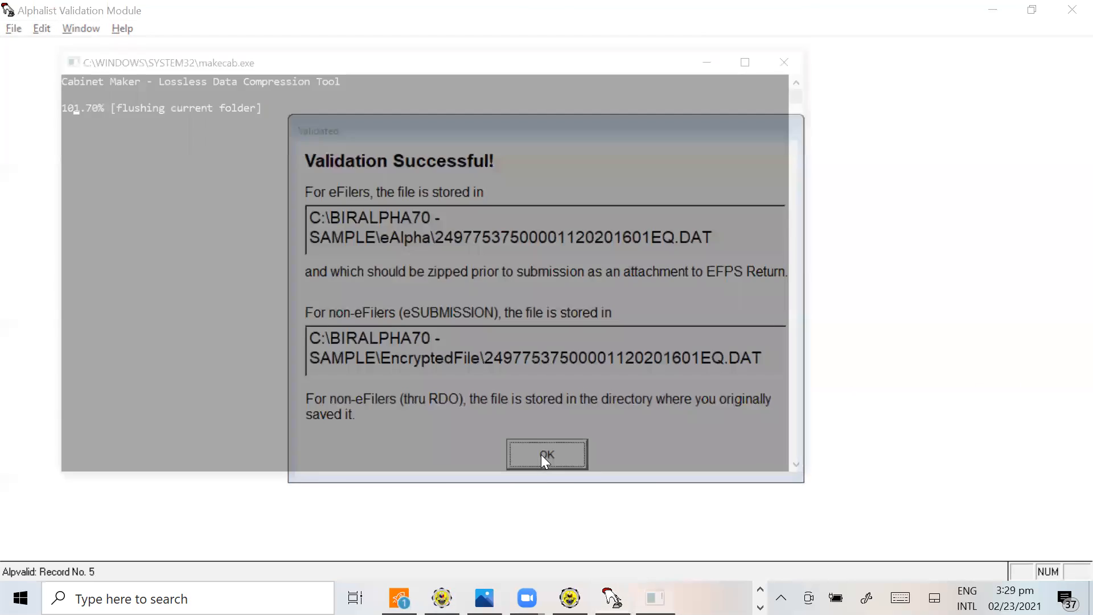
pyautogui.click(545, 456)
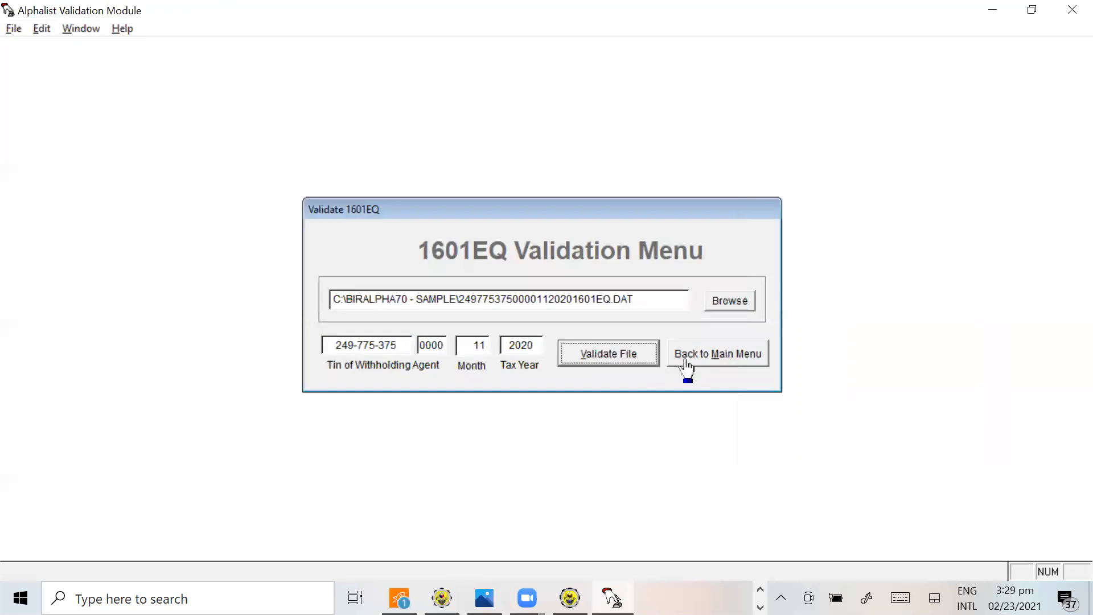
pyautogui.click(711, 362)
# Switch to File Explorer and select the month 10, 11 and 12, 2020 1601EQ files in the EncryptedFile folder
pyautogui.hotkey('alt', 'Tab')
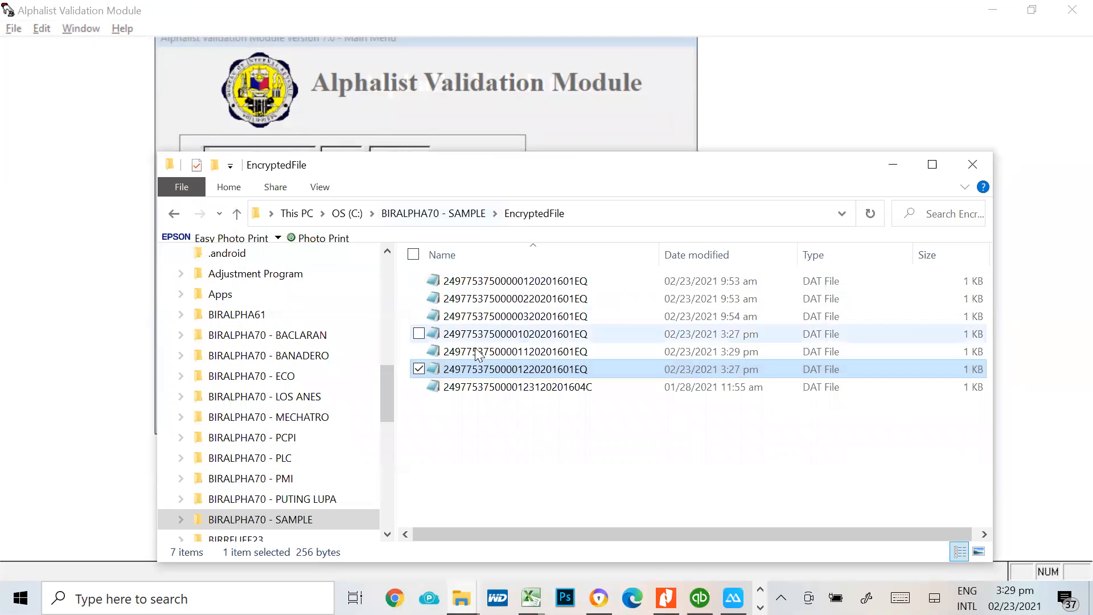
pyautogui.click(529, 352)
pyautogui.keyDown('ctrl'); pyautogui.click(535, 335); pyautogui.keyUp('ctrl')
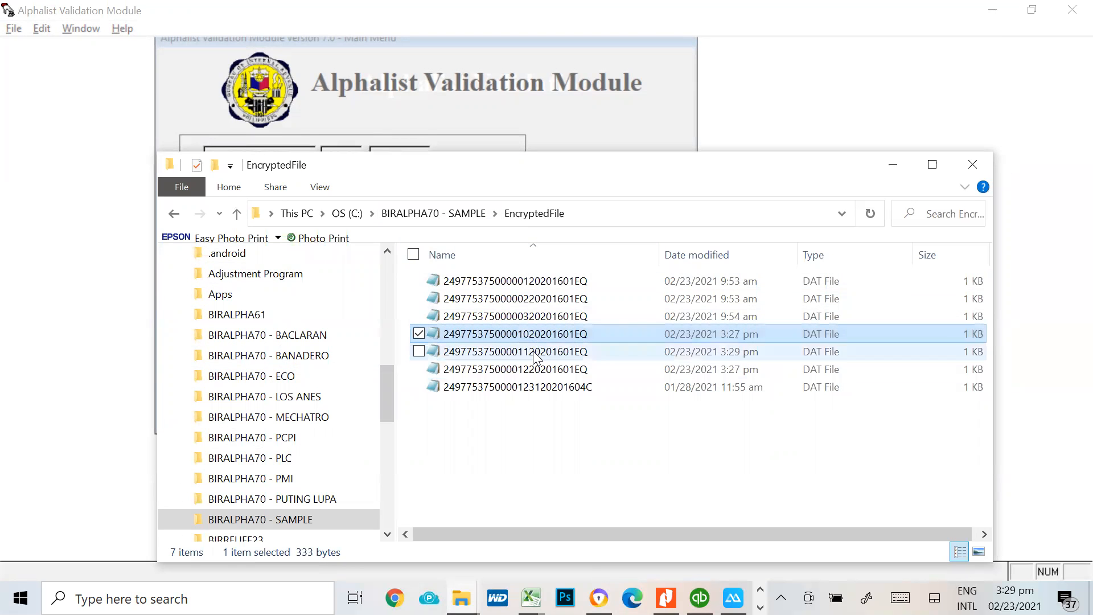
pyautogui.keyDown('ctrl'); pyautogui.click(524, 371); pyautogui.keyUp('ctrl')
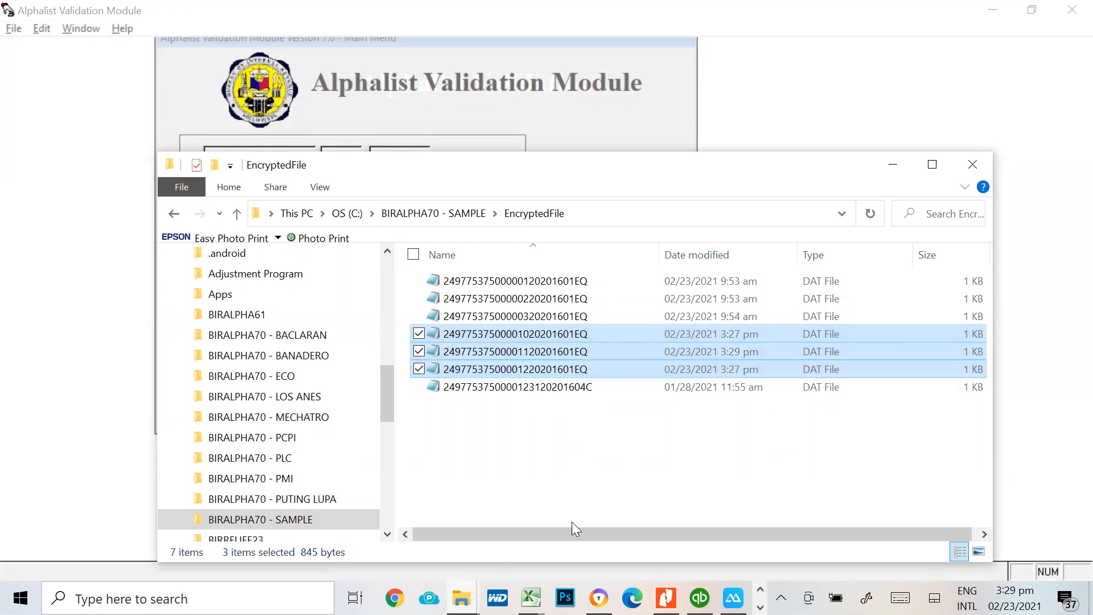
# Switch to Chrome and open the Gmail inbox of the default accounting firm account
pyautogui.click(599, 598)
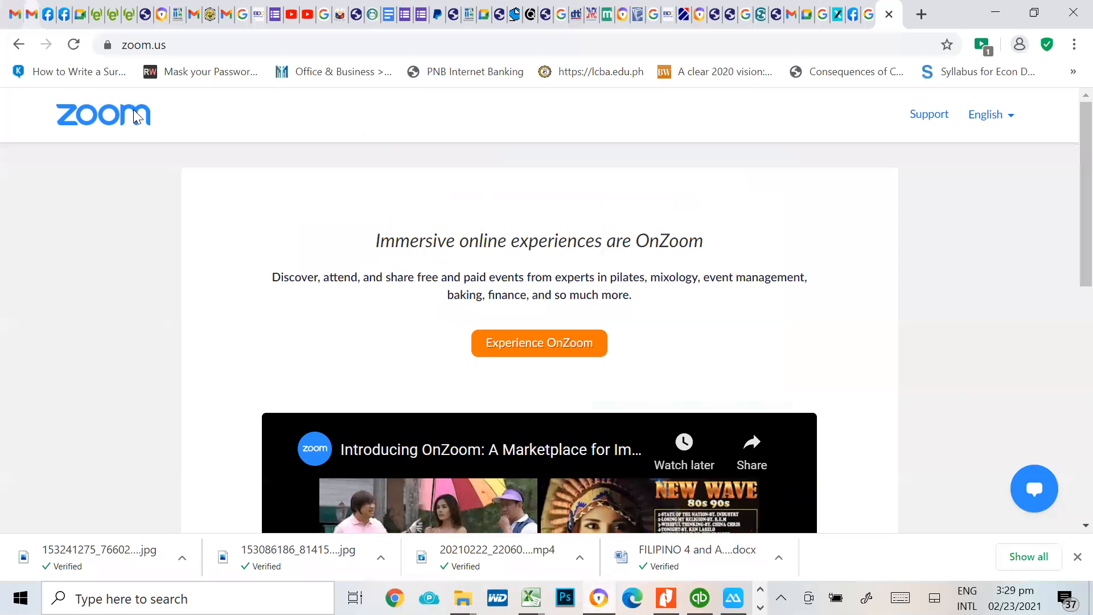
pyautogui.hotkey('ctrl', '1')
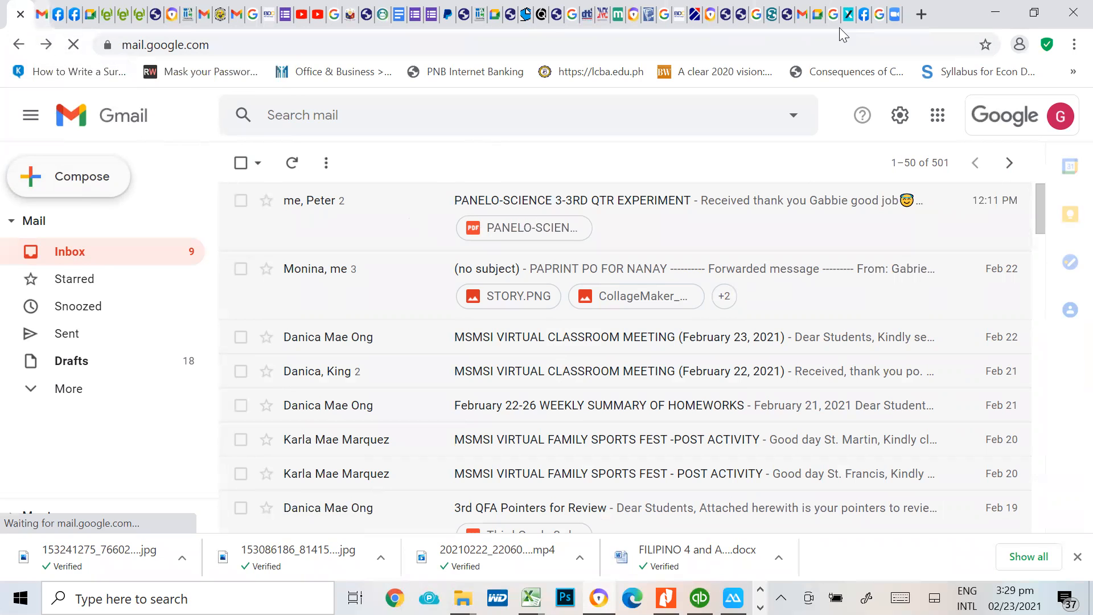
pyautogui.click(880, 14)
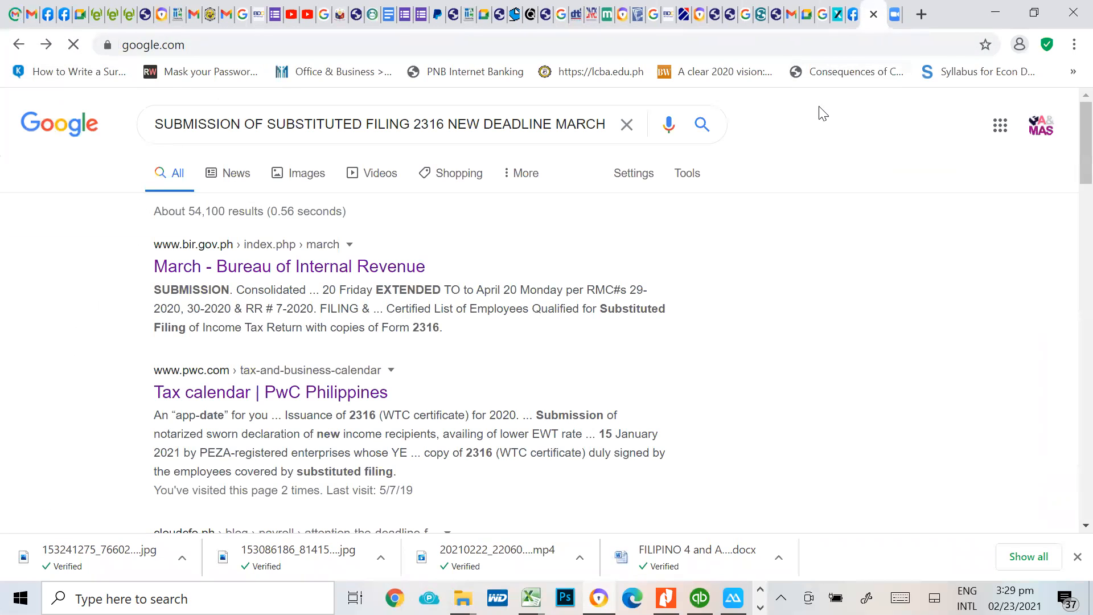
pyautogui.click(829, 8)
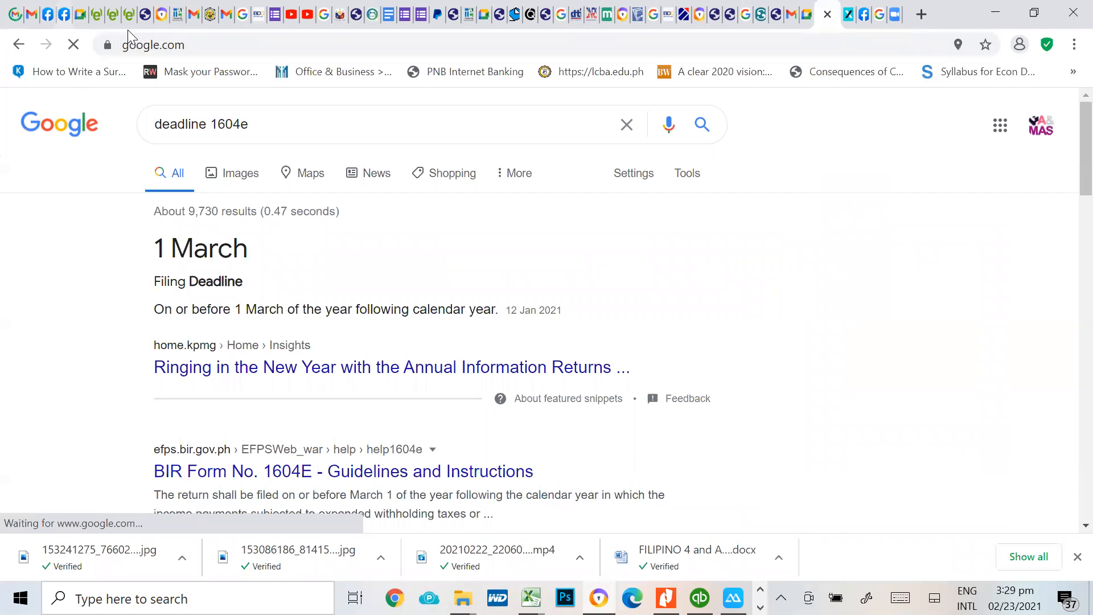
pyautogui.click(32, 14)
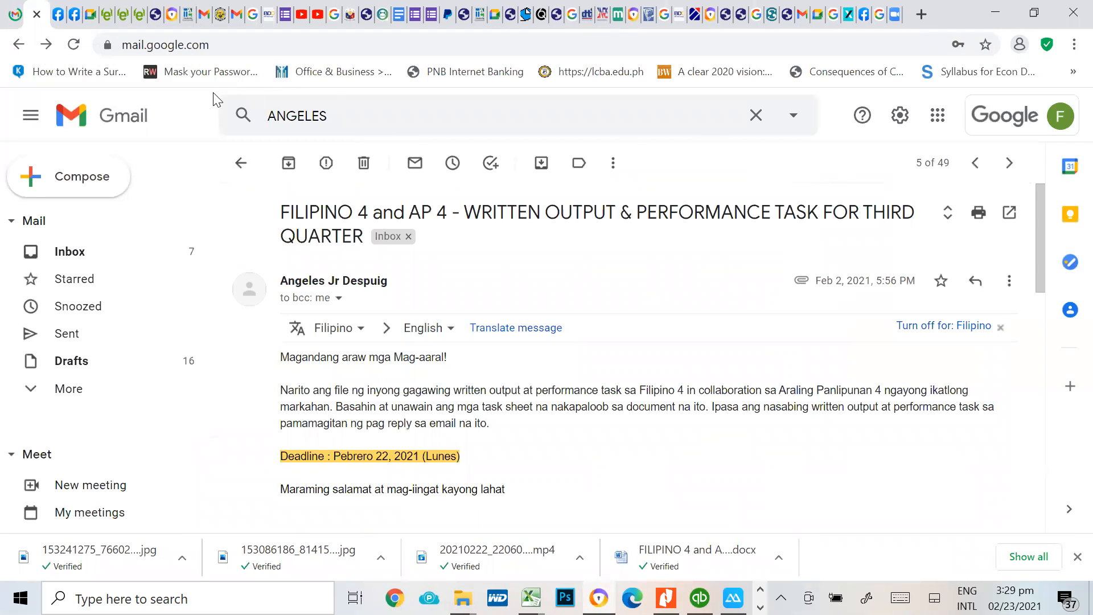
pyautogui.click(1061, 118)
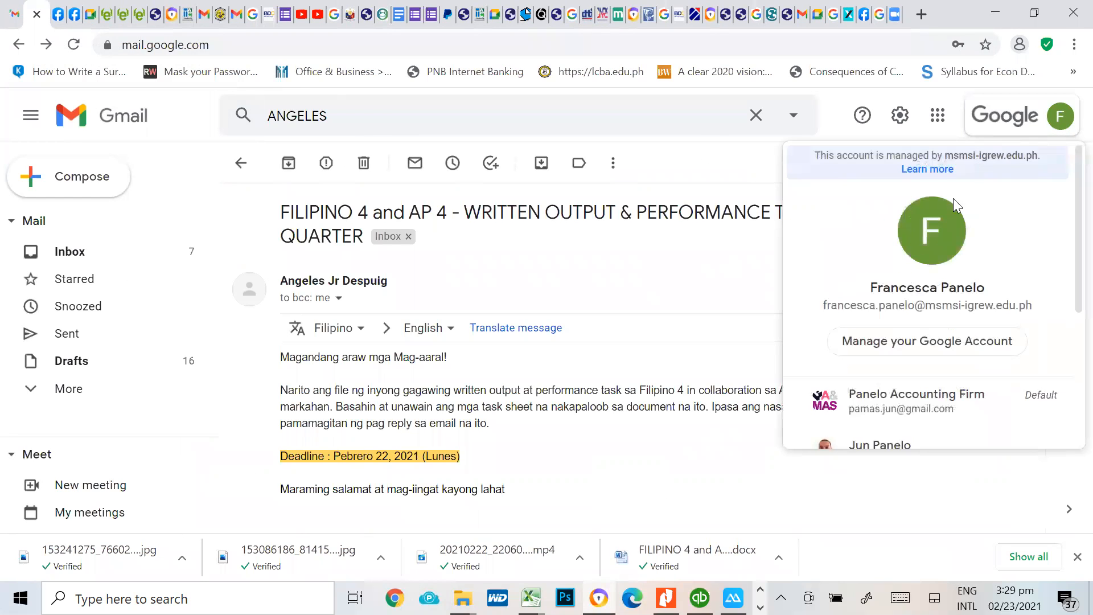
pyautogui.click(878, 398)
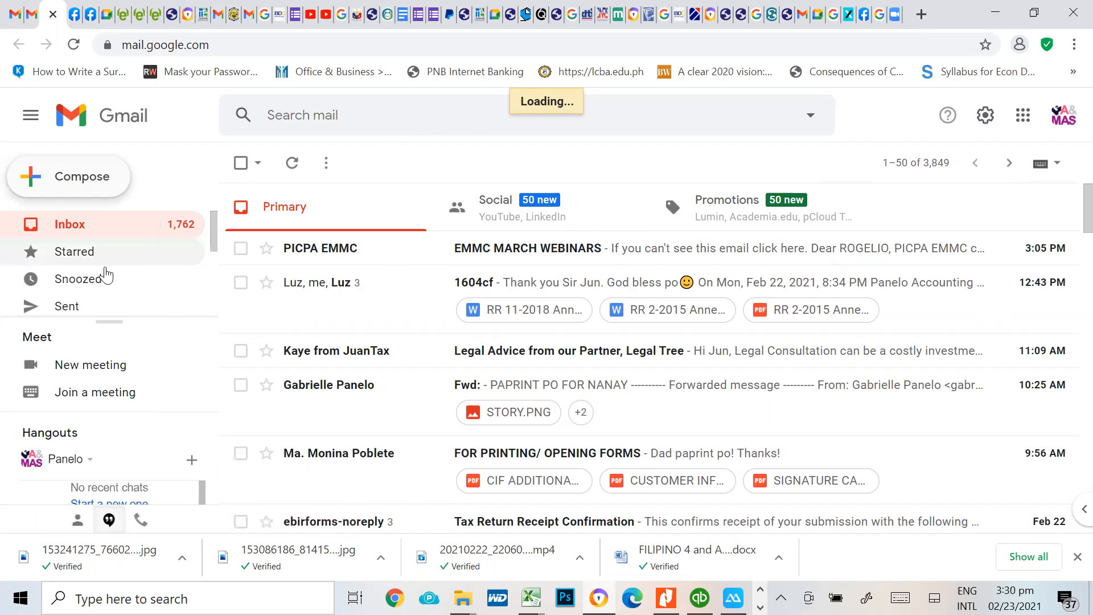
# Start a new email message and look up the BIR eSubmission address with the mail search term "esub"
pyautogui.click(99, 191)
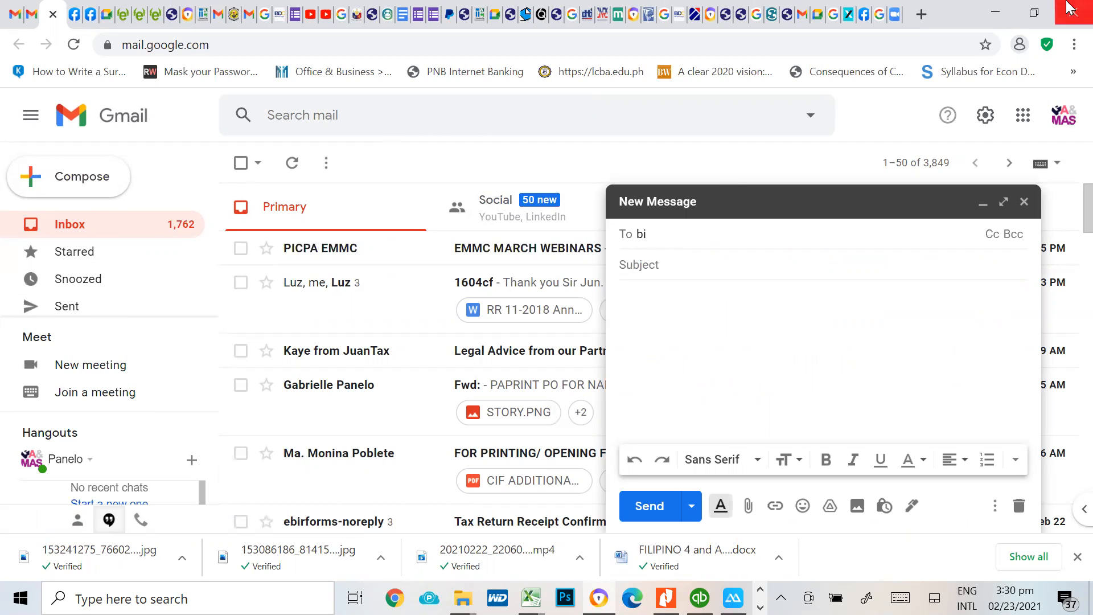
pyautogui.write('esubmiuss')
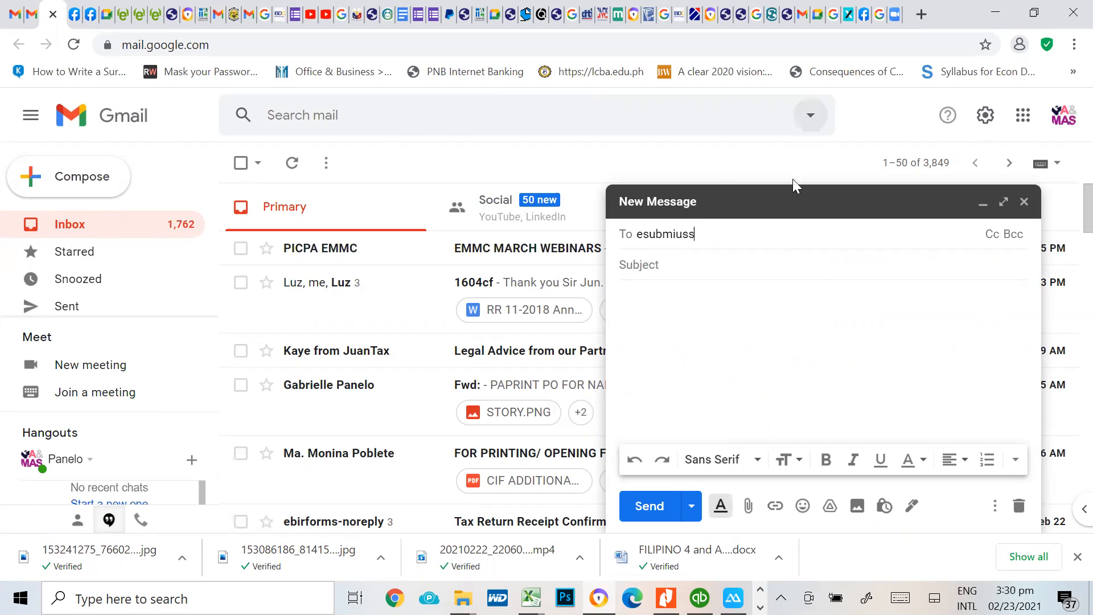
pyautogui.moveTo(735, 234); pyautogui.dragTo(496, 232)
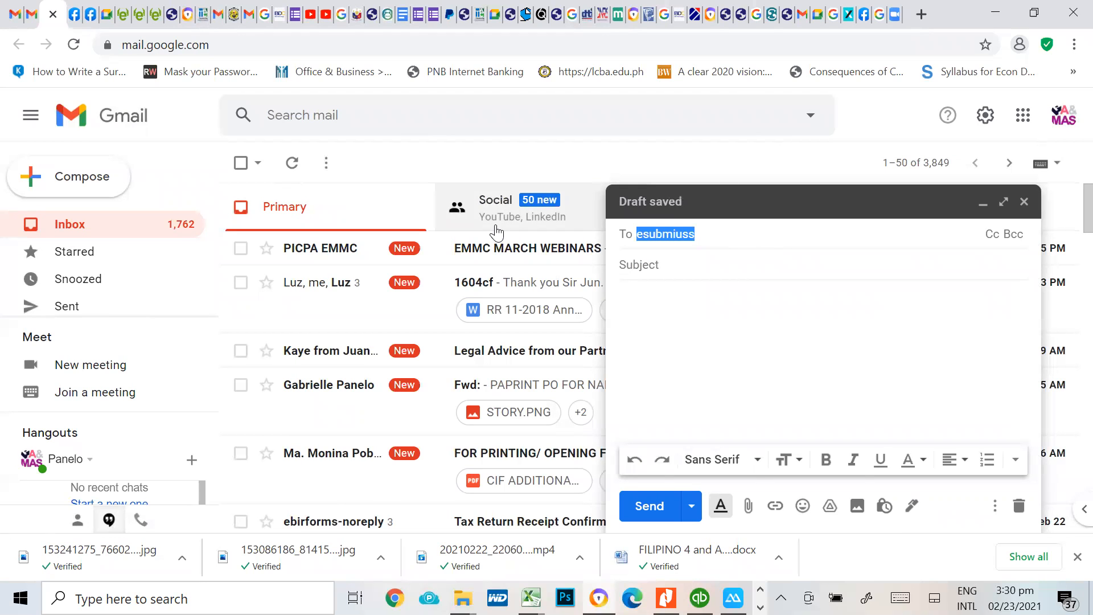
pyautogui.press('BackSpace')
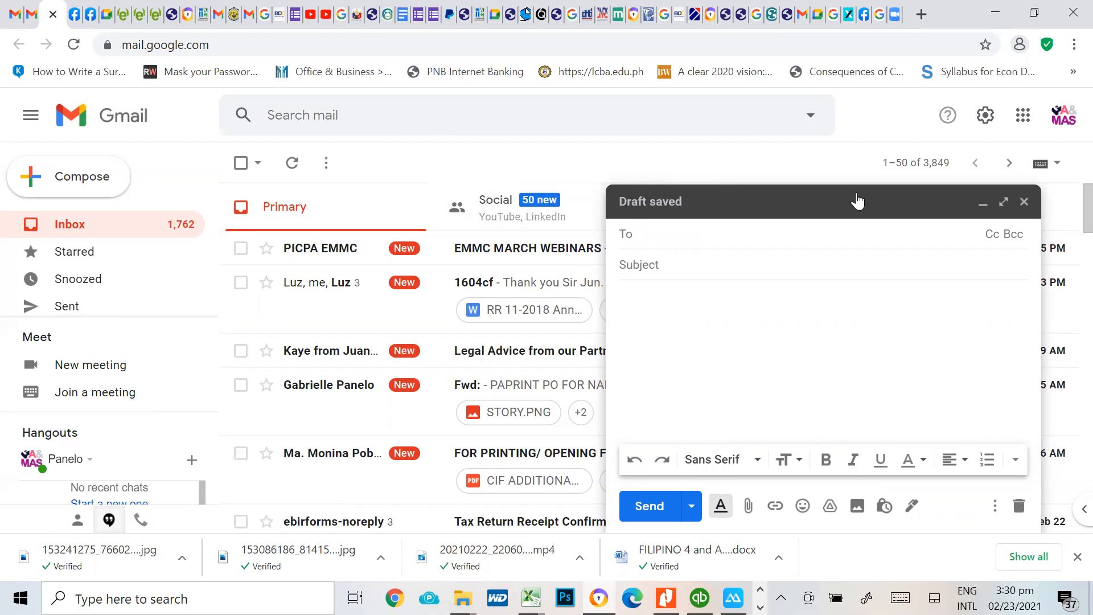
pyautogui.click(288, 116)
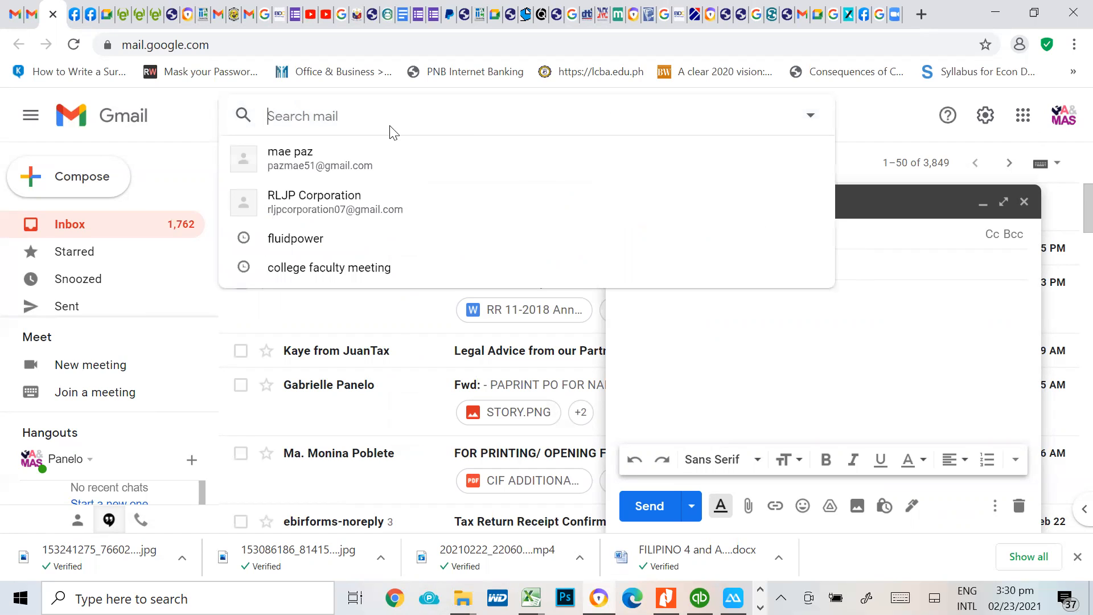
pyautogui.write('esub')
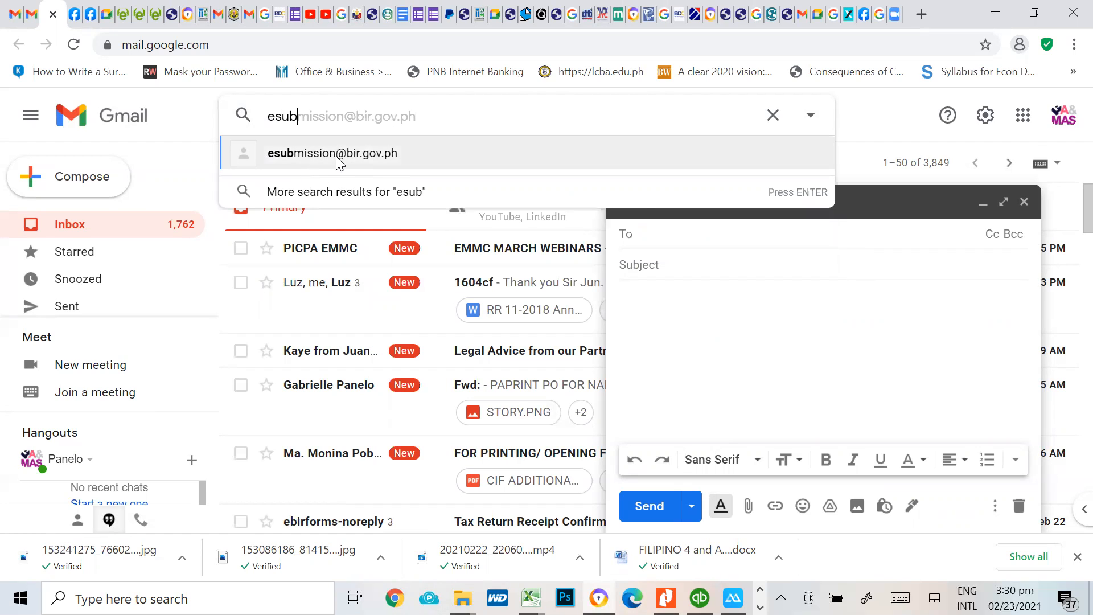
# Enter "esubmission" as the recipient of the new message and close the draft
pyautogui.click(684, 232)
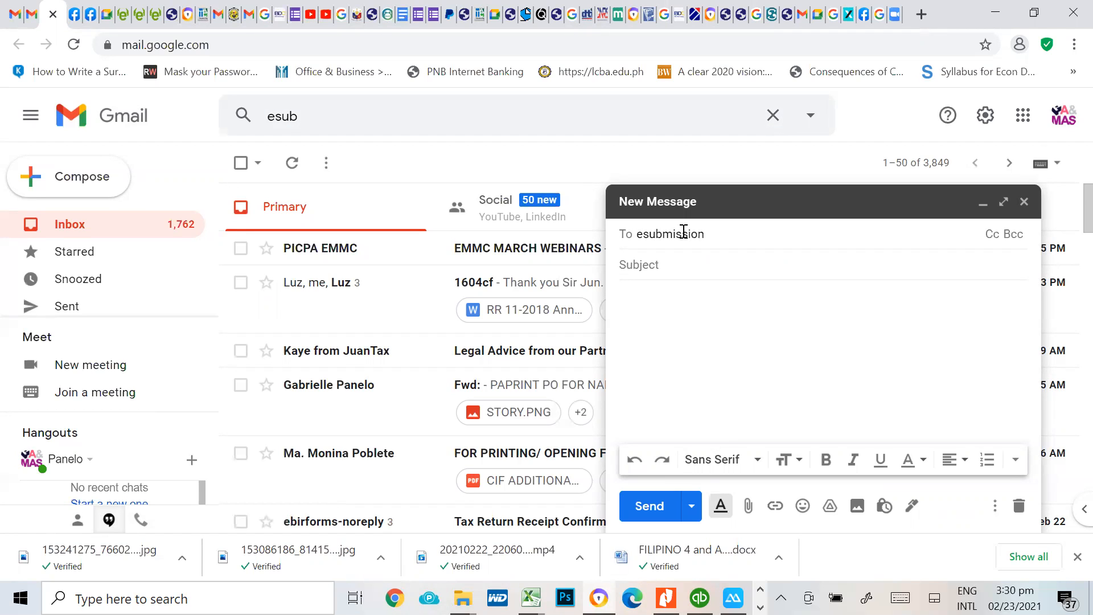
pyautogui.write('esubmission')
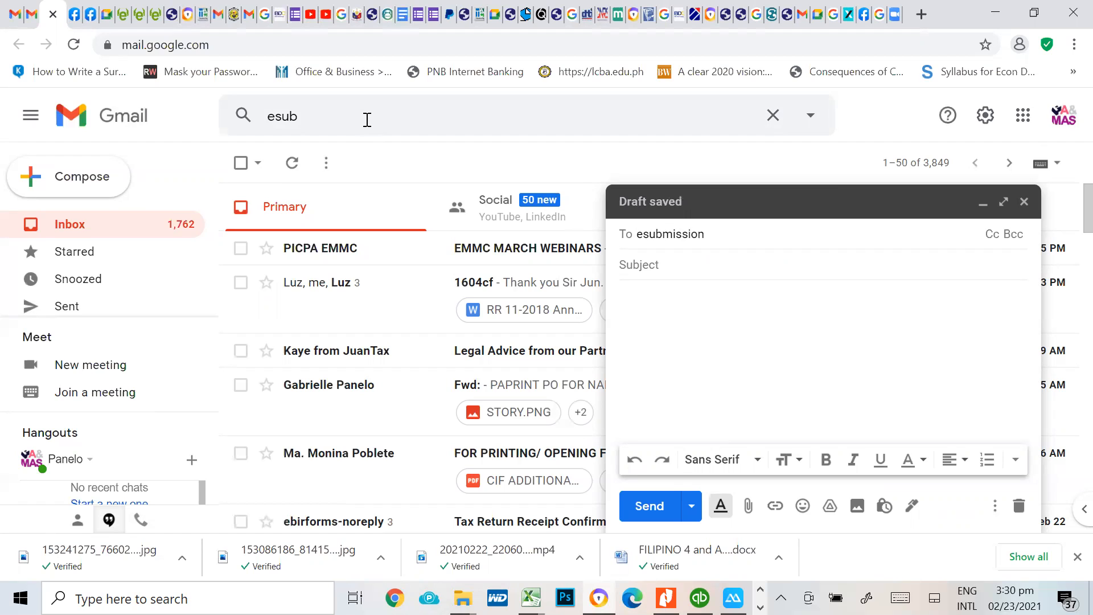
pyautogui.click(366, 118)
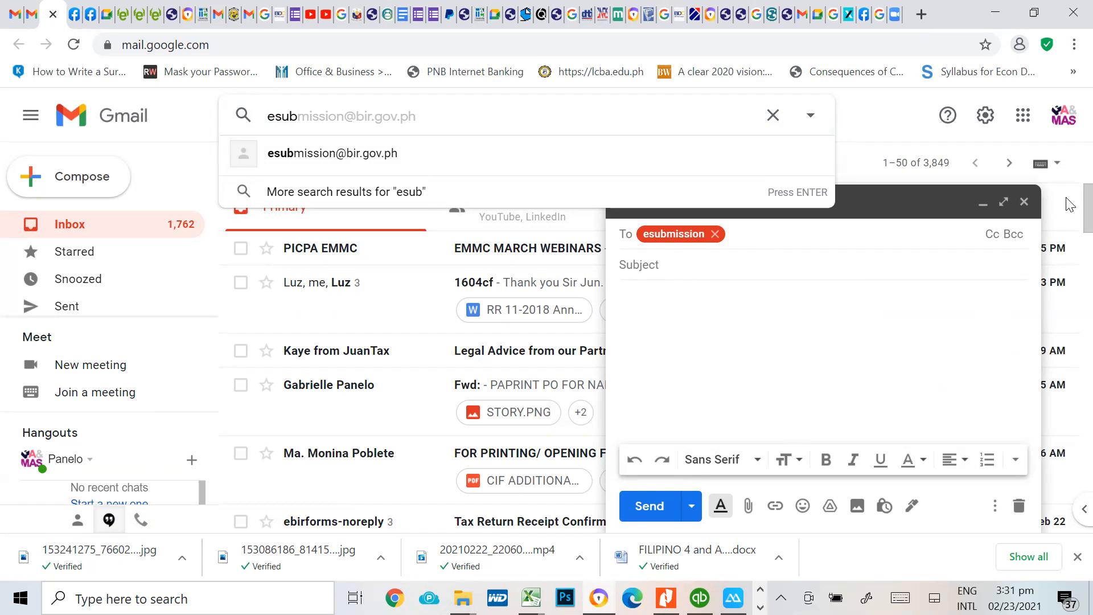
pyautogui.click(1031, 207)
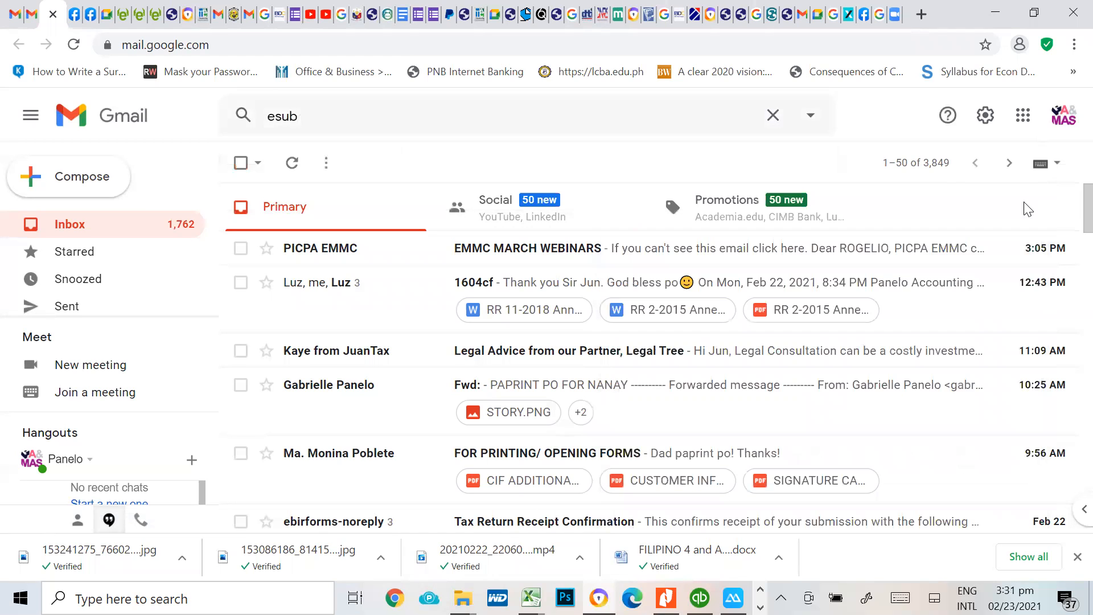
# Switch to the tutorial workbook in Excel and select cell P65 in the 1604E annual alphalist totals
pyautogui.hotkey('alt', 'Tab')
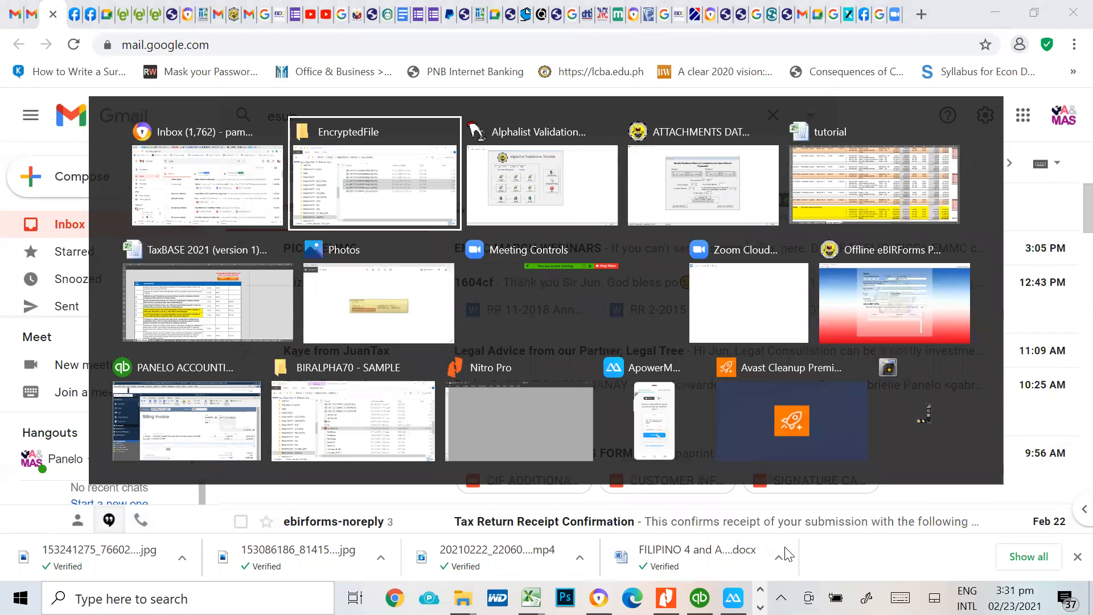
pyautogui.hotkey('alt', 'Tab')
pyautogui.hotkey('alt', 'Tab')
pyautogui.hotkey('alt', 'Tab')
pyautogui.click(1012, 484)
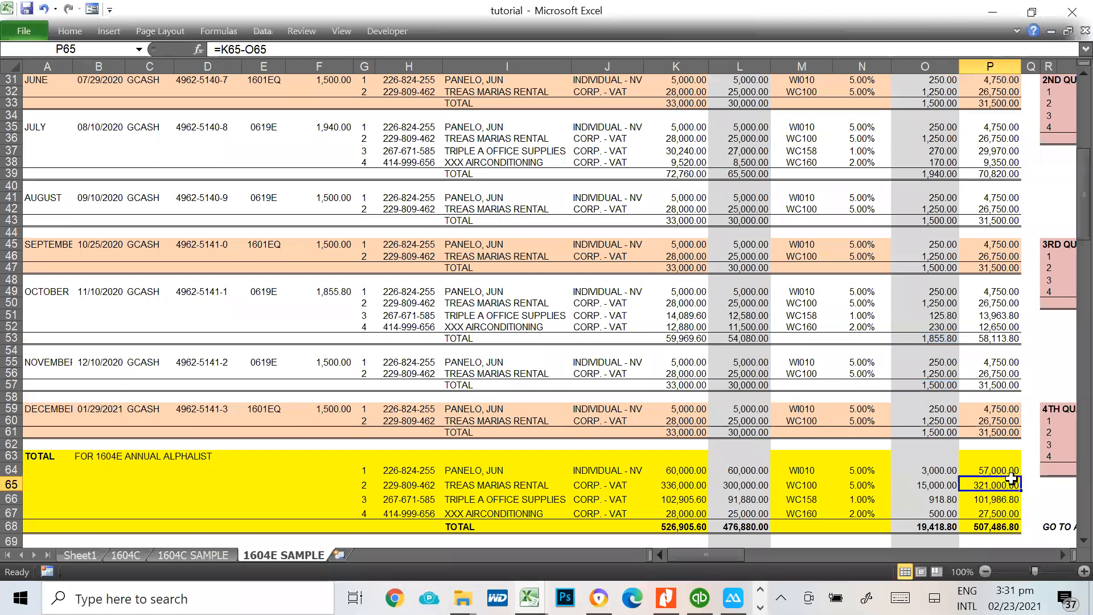
# Examine the 4TH QUARTER 2020 table beside the monthly listing, ending on cell V63 in the XXX AIRCONDITIONING row
pyautogui.press('Right')
pyautogui.press('Right')
pyautogui.press('Right')
pyautogui.press('Right')
pyautogui.press('Right')
pyautogui.press('Right')
pyautogui.press('Right')
pyautogui.press('Right')
pyautogui.press('Right')
pyautogui.press('Right')
pyautogui.press('Right')
pyautogui.press('Right')
pyautogui.press('Right')
pyautogui.press('Right')
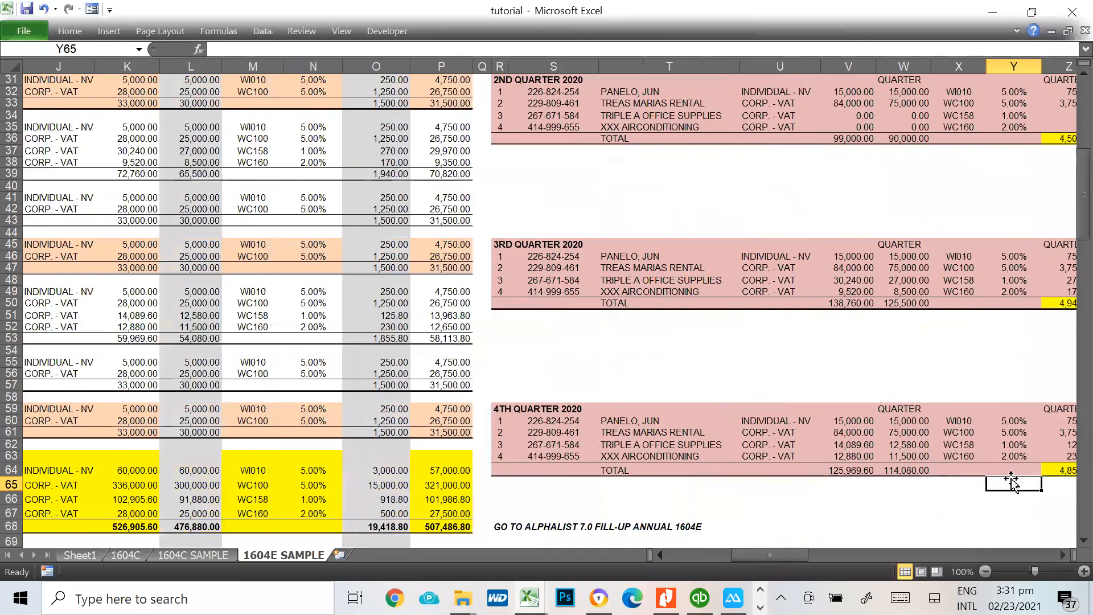
pyautogui.press('Up')
pyautogui.press('Left')
pyautogui.press('Up')
pyautogui.press('Left')
pyautogui.press('Left')
pyautogui.press('Left')
pyautogui.press('Left')
pyautogui.press('Left')
pyautogui.press('Left')
pyautogui.press('Left')
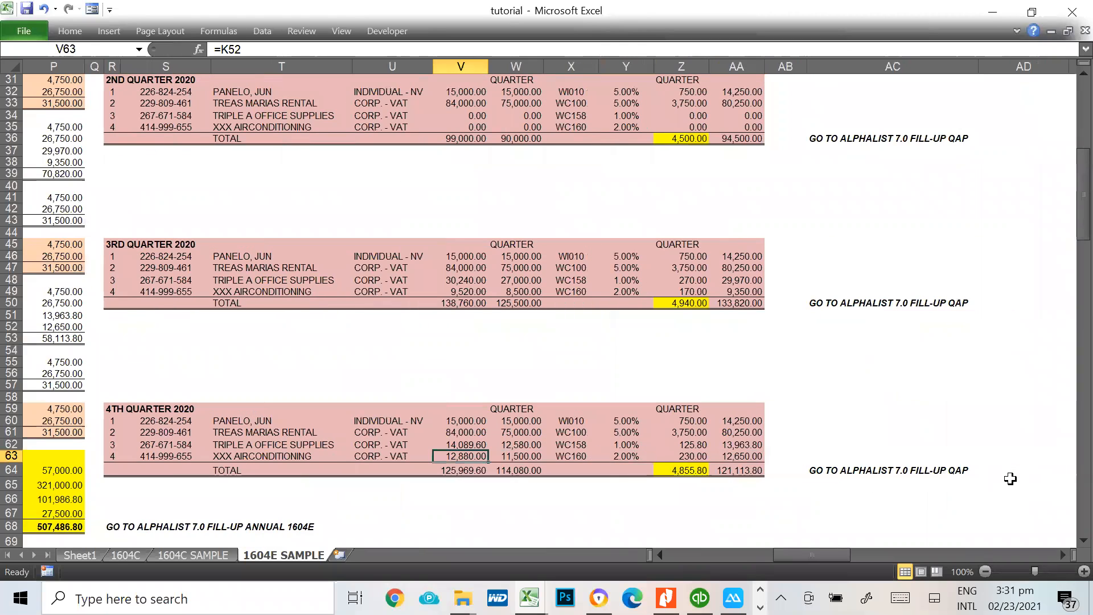
# Open Sheet1 and select the esubmission cell in the 4th quarter QAP row of the year-end compliances list
pyautogui.click(97, 555)
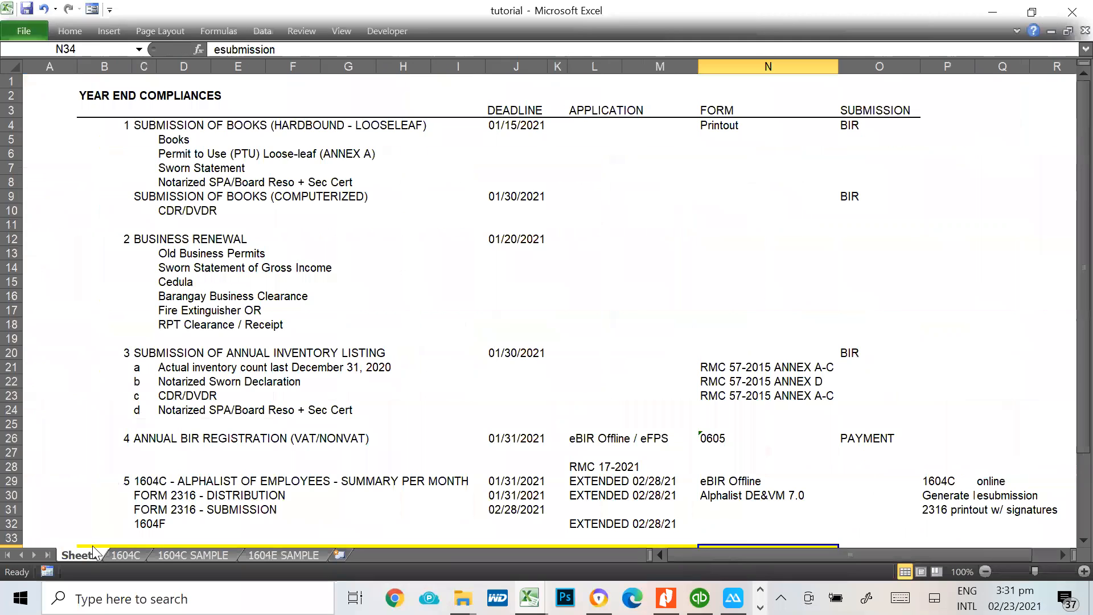
pyautogui.scroll(-5, 191, 443)
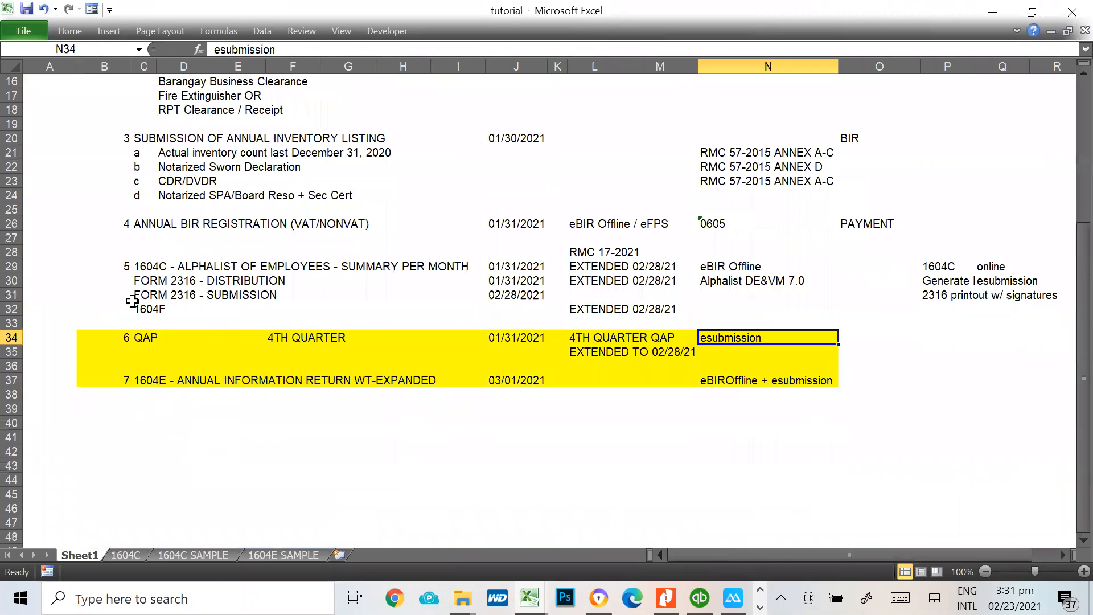
pyautogui.moveTo(135, 338); pyautogui.dragTo(689, 337)
pyautogui.click(742, 335)
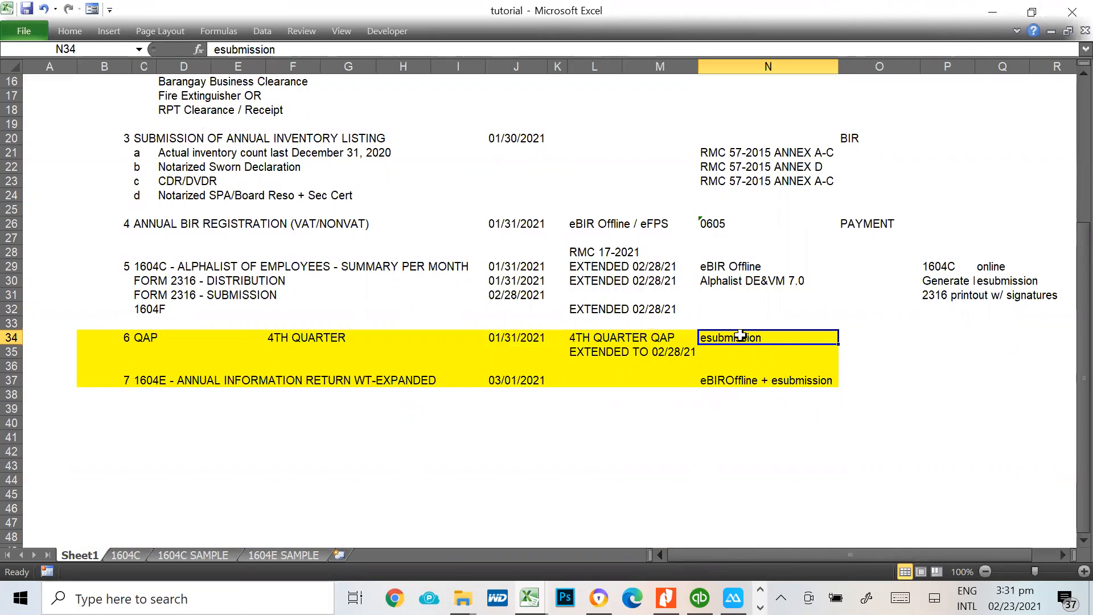
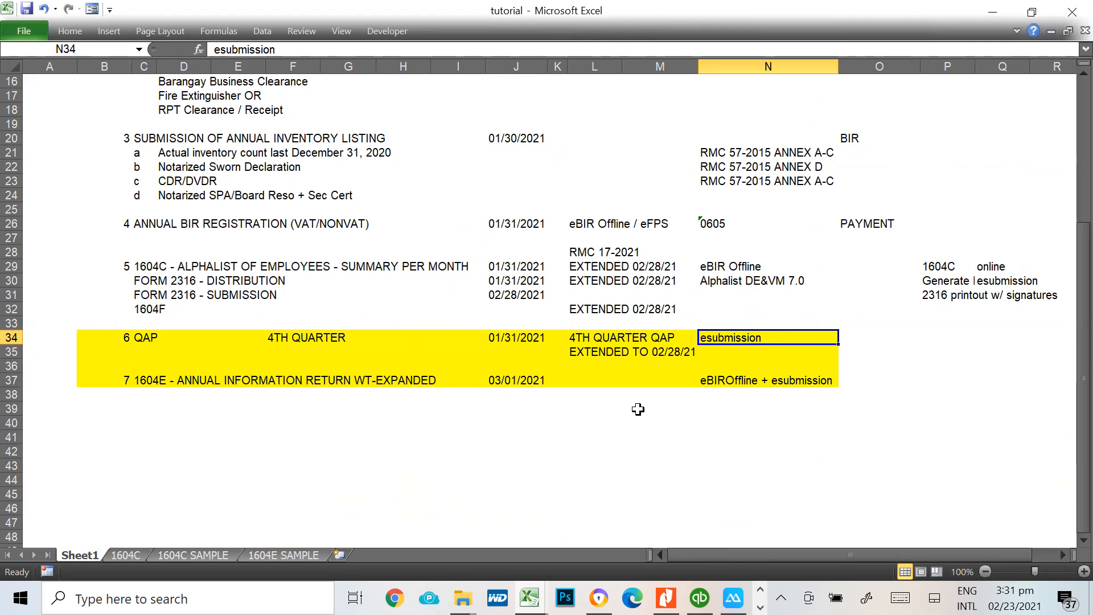
# Switch to the Attachments Data Entry System and export the 1601E Schedule I inquiry as an Excel report
pyautogui.hotkey('alt', 'Tab')
pyautogui.hotkey('alt', 'Tab')
pyautogui.hotkey('alt', 'Tab')
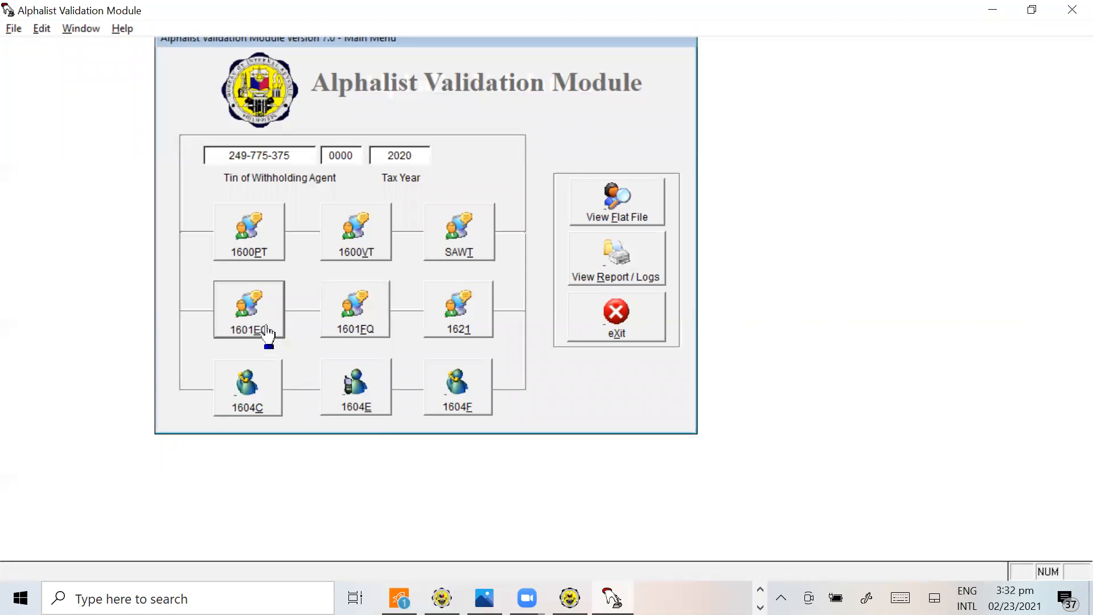
pyautogui.hotkey('alt', 'Tab')
pyautogui.hotkey('alt', 'Tab')
pyautogui.hotkey('alt', 'Tab')
pyautogui.hotkey('alt', 'Tab')
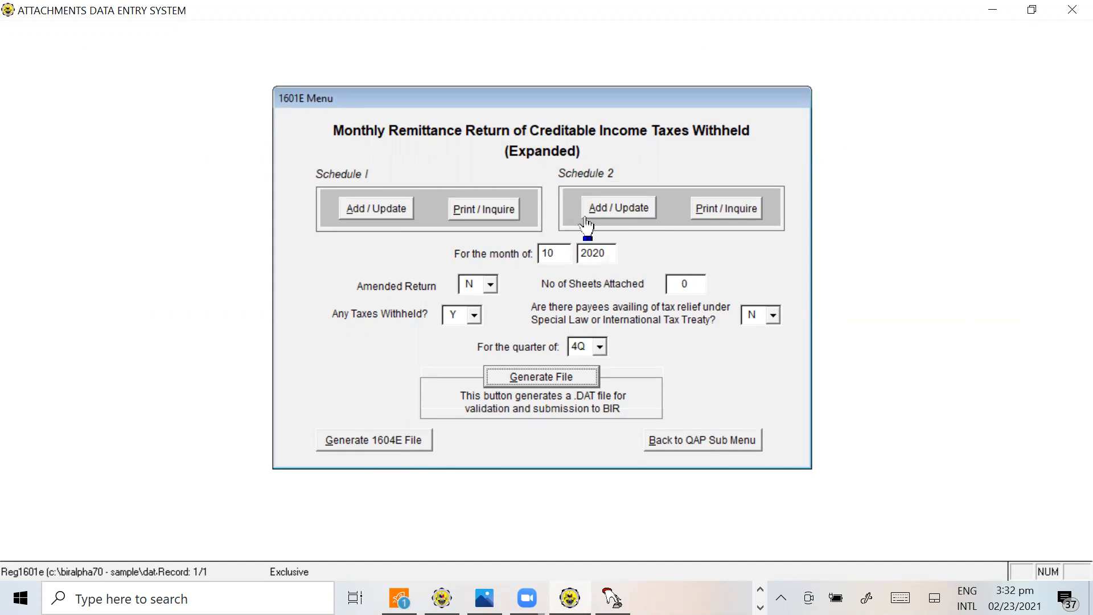
pyautogui.click(505, 210)
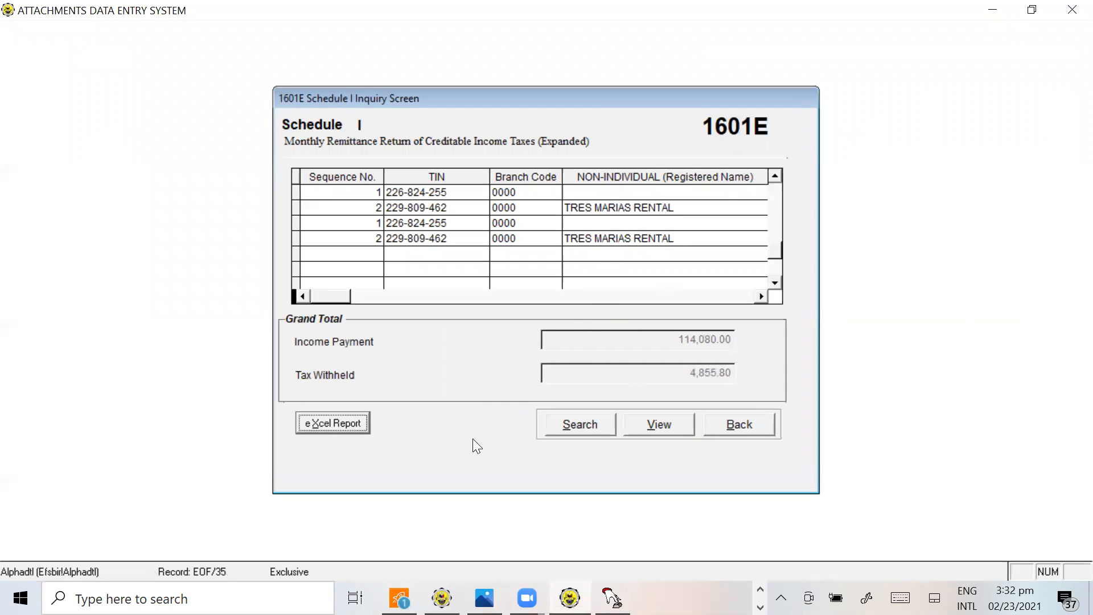
pyautogui.click(311, 430)
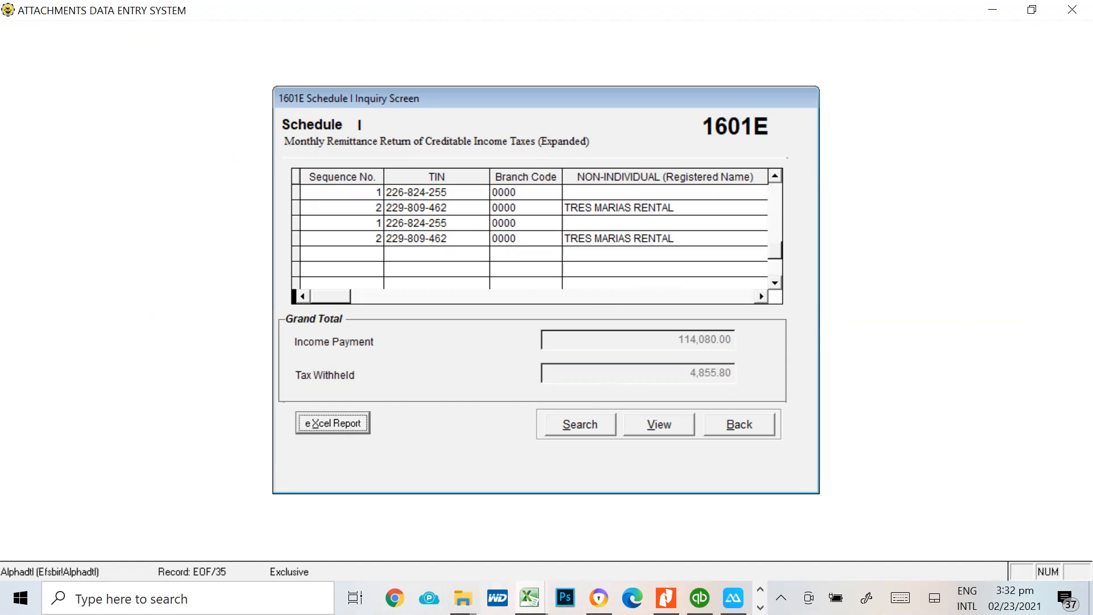
# Bring up the exported 1601-EQ report in Excel and examine its quarter-ending heading and the first TRES MARIAS RENTAL row
pyautogui.click(530, 598)
pyautogui.click(774, 529)
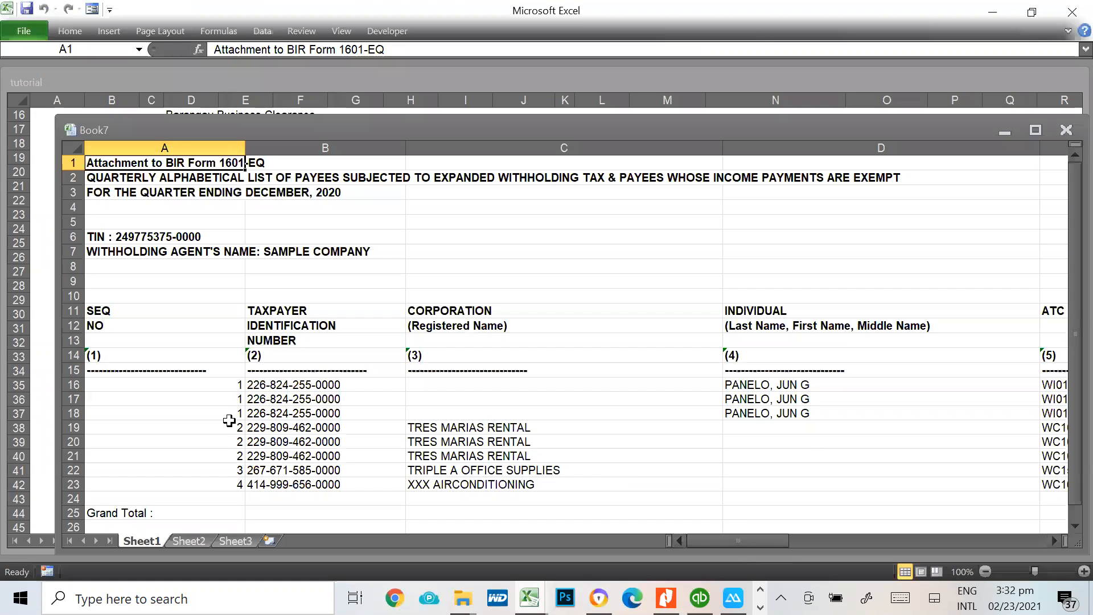
pyautogui.click(138, 194)
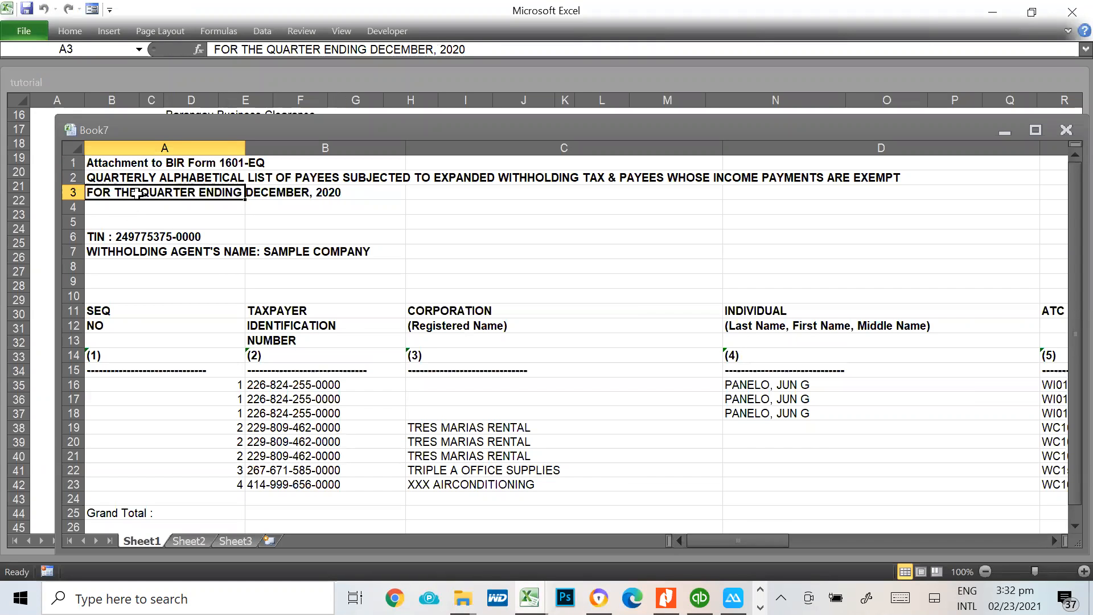
pyautogui.click(335, 194)
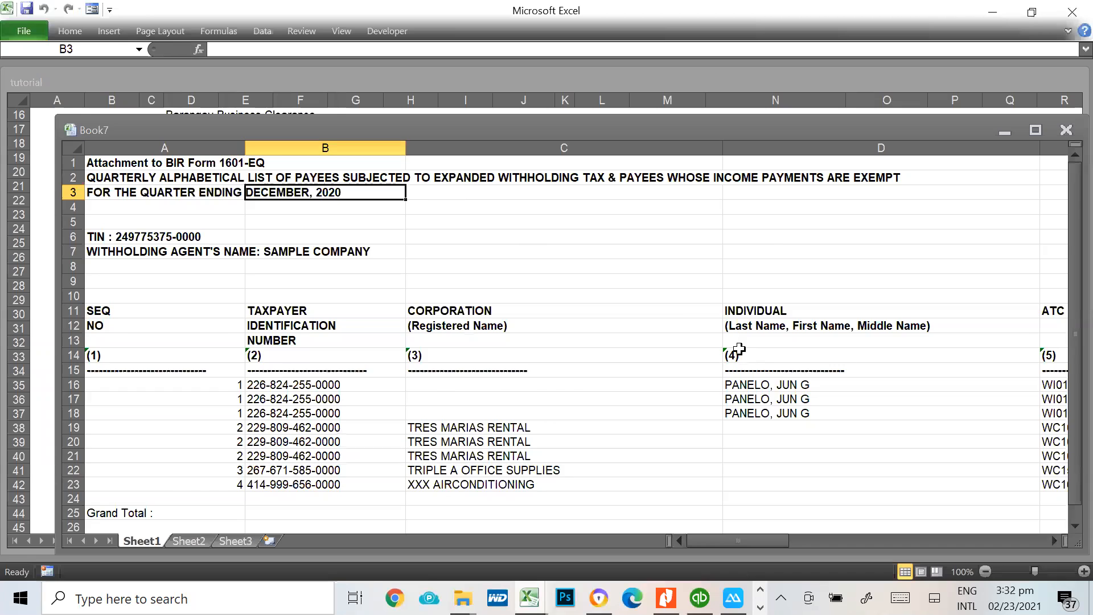
pyautogui.scroll(-1, 739, 350)
pyautogui.click(593, 382)
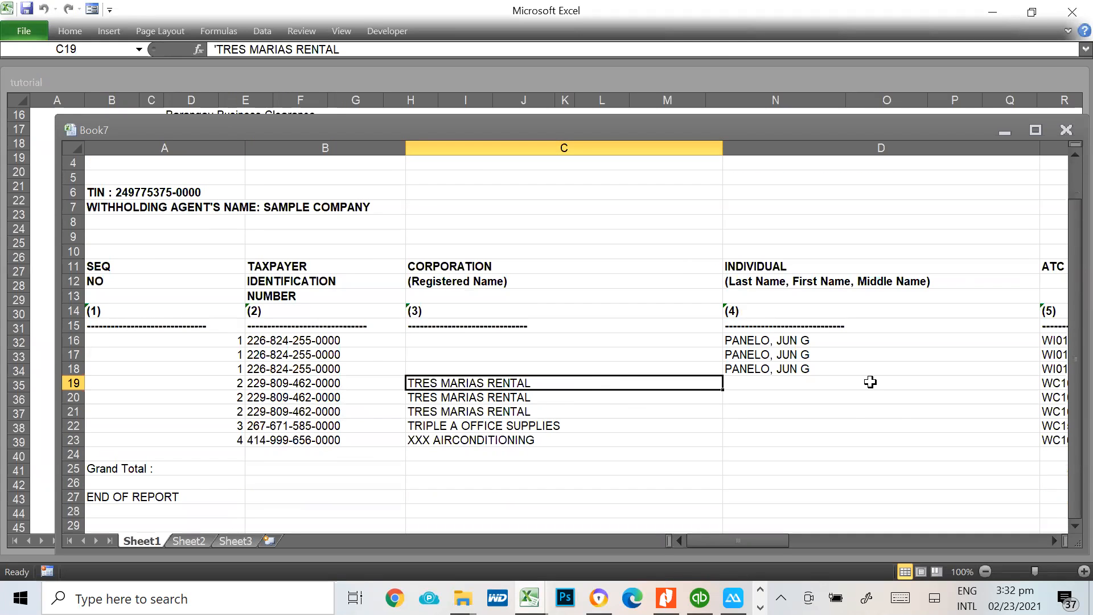
# Examine row 19 of the report across the monthly income payment, tax rate and tax withheld columns, returning to its taxpayer number
pyautogui.press('Left')
pyautogui.press('Left')
pyautogui.press('Right')
pyautogui.press('Right')
pyautogui.press('Right')
pyautogui.press('Right')
pyautogui.press('Right')
pyautogui.press('Right')
pyautogui.press('Right')
pyautogui.press('Right')
pyautogui.press('Right')
pyautogui.press('Right')
pyautogui.press('Right')
pyautogui.press('Right')
pyautogui.press('Right')
pyautogui.press('Right')
pyautogui.press('Right')
pyautogui.press('Right')
pyautogui.press('Left')
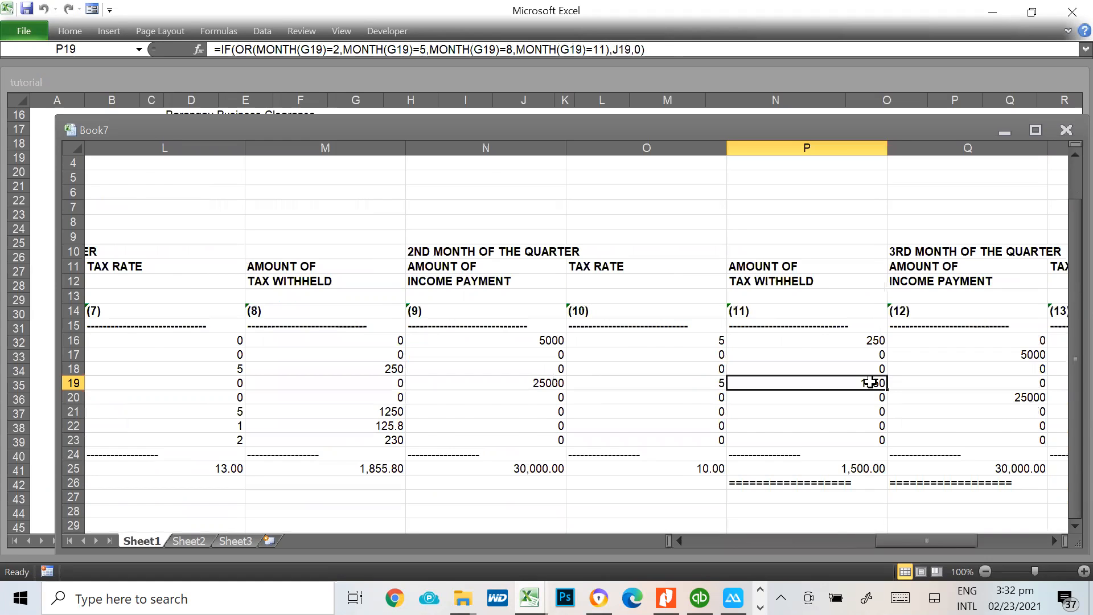
pyautogui.press('Home')
pyautogui.press('Right')
pyautogui.press('Right')
pyautogui.press('Right')
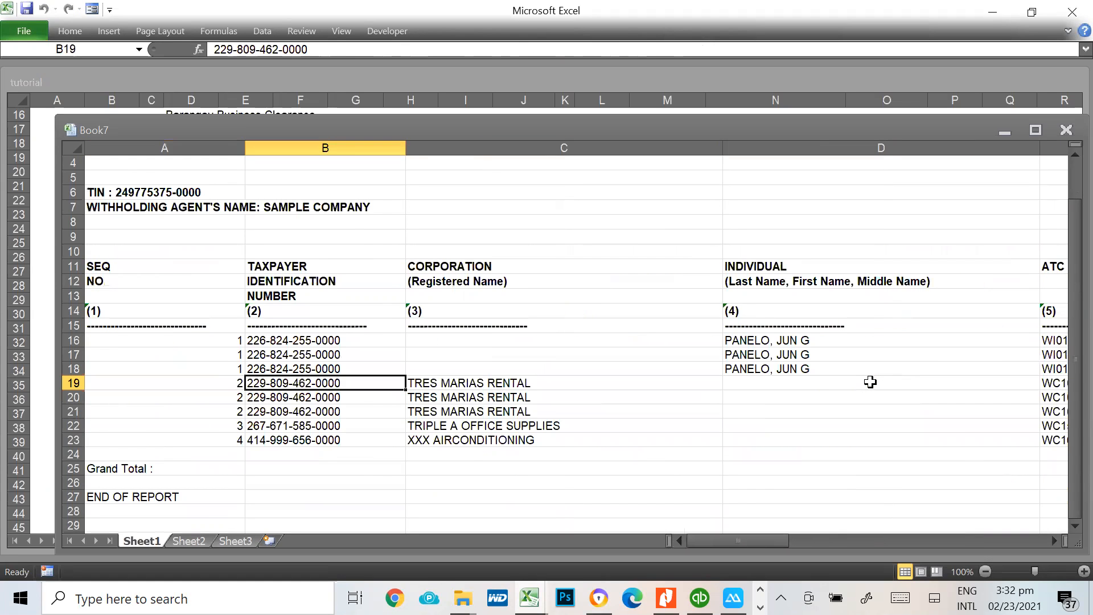
# Examine the report's title lines down to the SEQ heading, and the taxpayer identification numbers in rows 16 to 18
pyautogui.press('Left')
pyautogui.press('Left')
pyautogui.press('Up')
pyautogui.press('Up')
pyautogui.press('Up')
pyautogui.press('Up')
pyautogui.press('Up')
pyautogui.press('Up')
pyautogui.press('Up')
pyautogui.press('Up')
pyautogui.press('Up')
pyautogui.press('Up')
pyautogui.press('Up')
pyautogui.press('Up')
pyautogui.press('Up')
pyautogui.press('Up')
pyautogui.press('Up')
pyautogui.press('Up')
pyautogui.press('Up')
pyautogui.press('Up')
pyautogui.press('Left')
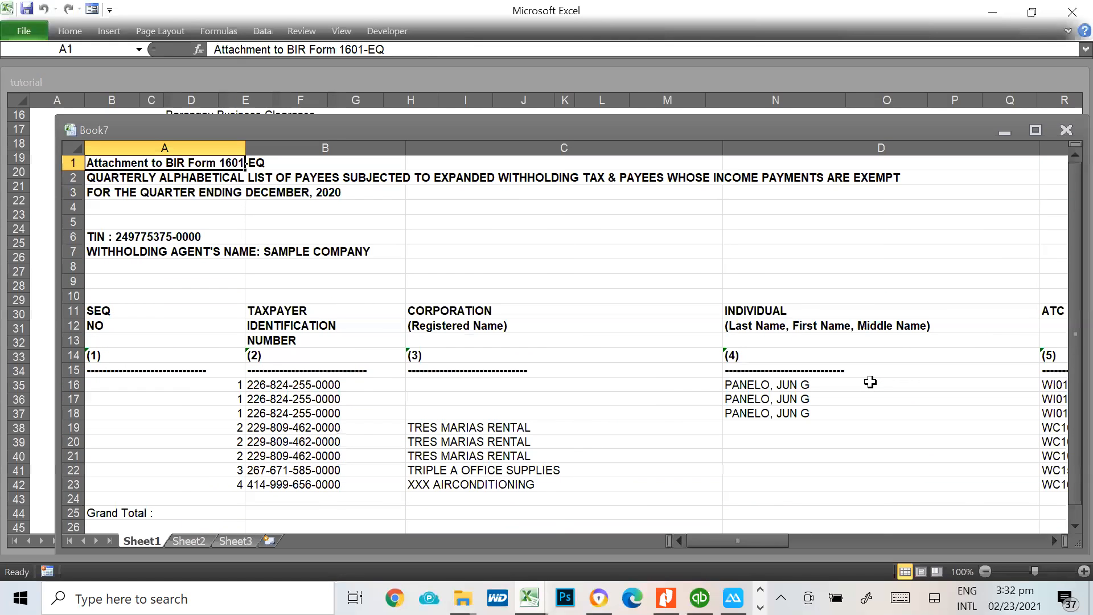
pyautogui.press('Down')
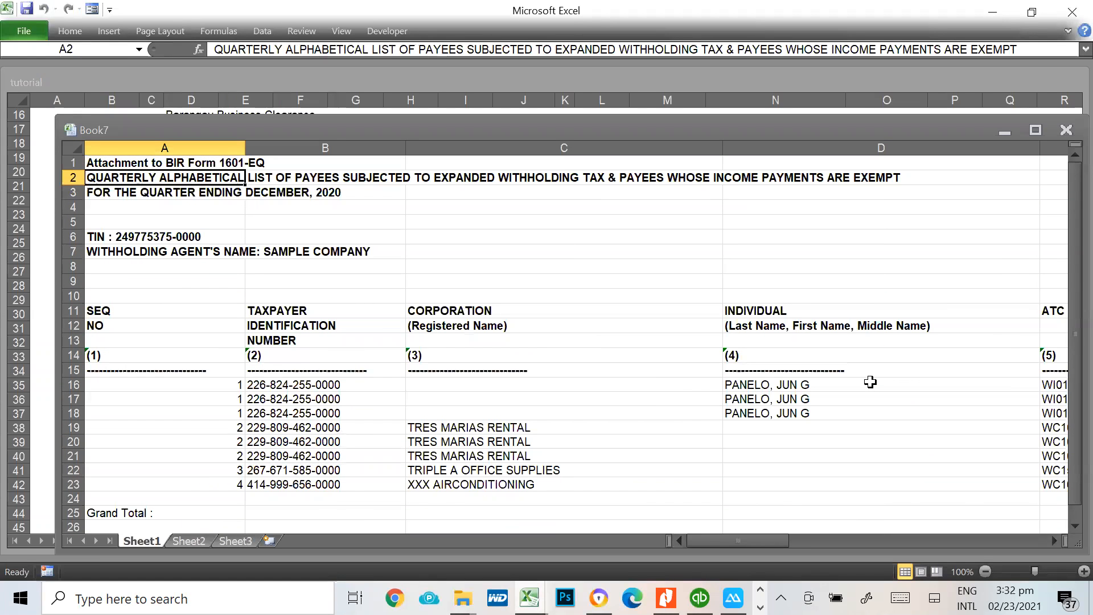
pyautogui.press('Down')
pyautogui.press('Down')
pyautogui.press('Down')
pyautogui.press('Down')
pyautogui.press('Down')
pyautogui.press('Down')
pyautogui.press('Down')
pyautogui.press('Down')
pyautogui.press('Down')
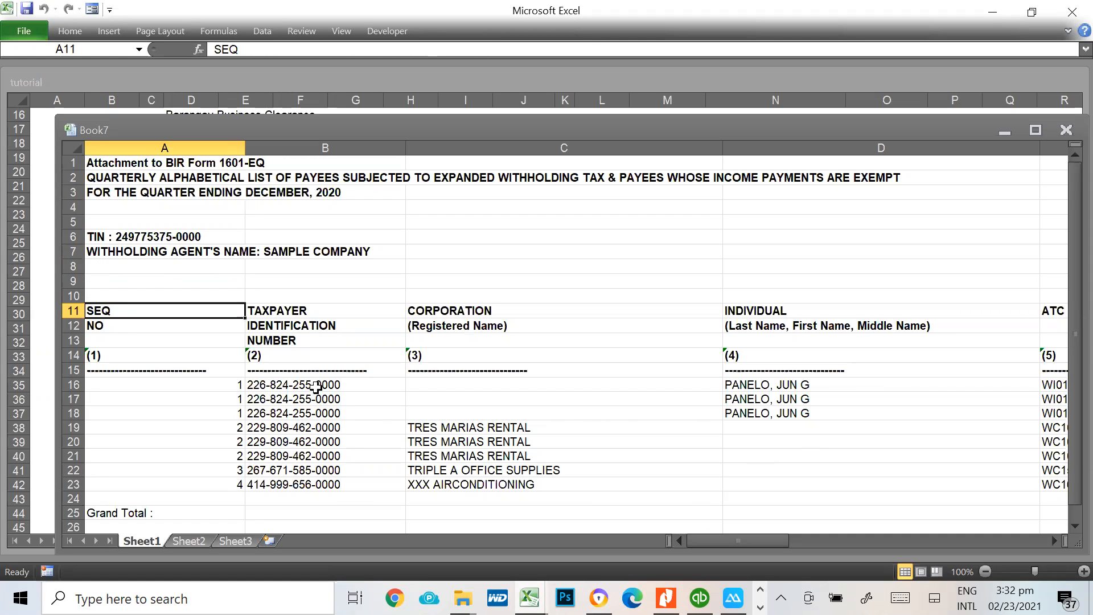
pyautogui.click(315, 385)
pyautogui.click(309, 400)
pyautogui.click(309, 413)
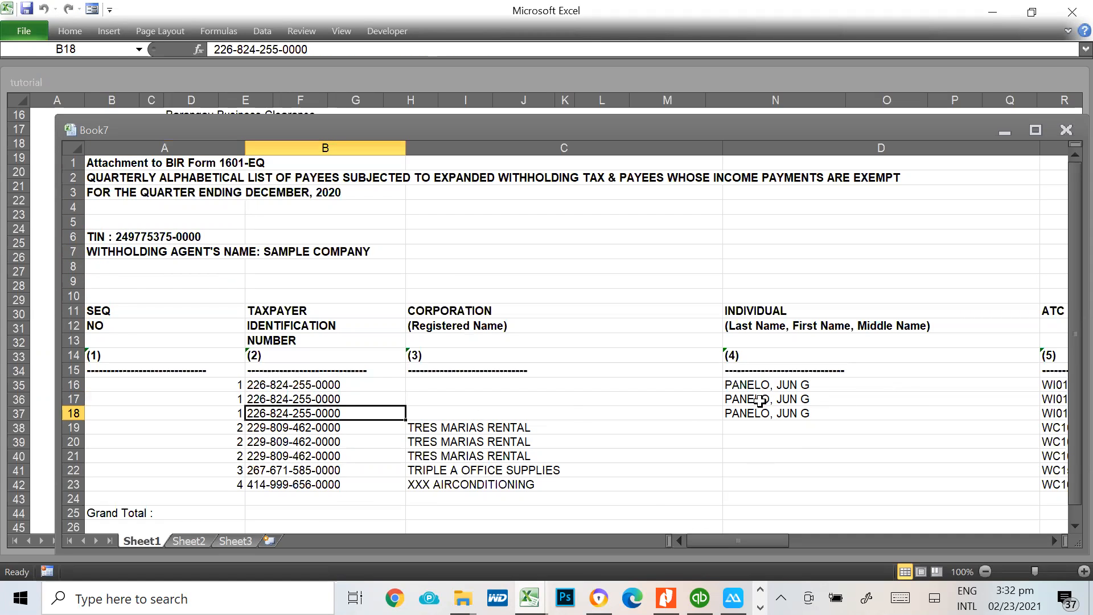
pyautogui.scroll(-3, 555, 485)
pyautogui.scroll(3, 556, 485)
# Narrow columns A to E of the exported report and select cell F12 under the NATURE OF PAYMENT heading
pyautogui.moveTo(200, 141); pyautogui.dragTo(188, 143)
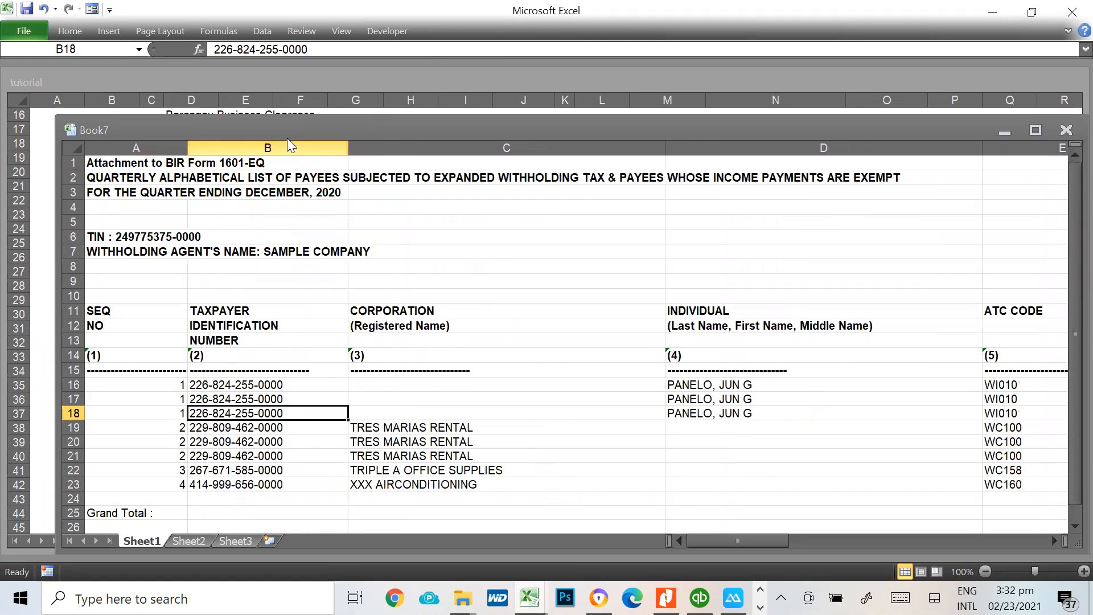
pyautogui.moveTo(347, 142); pyautogui.dragTo(308, 157)
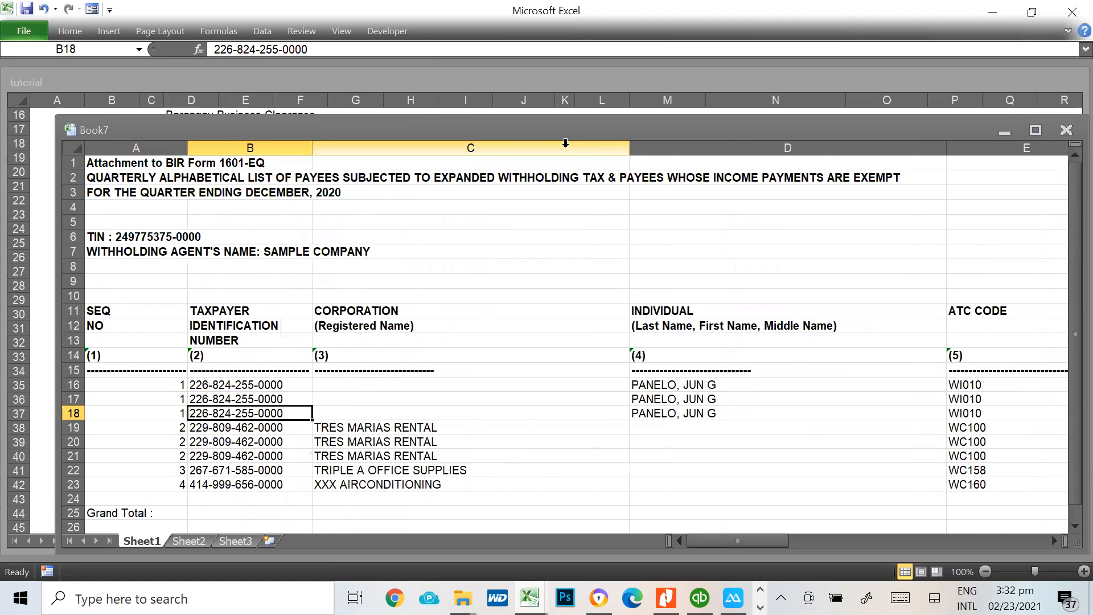
pyautogui.moveTo(630, 147); pyautogui.dragTo(477, 147)
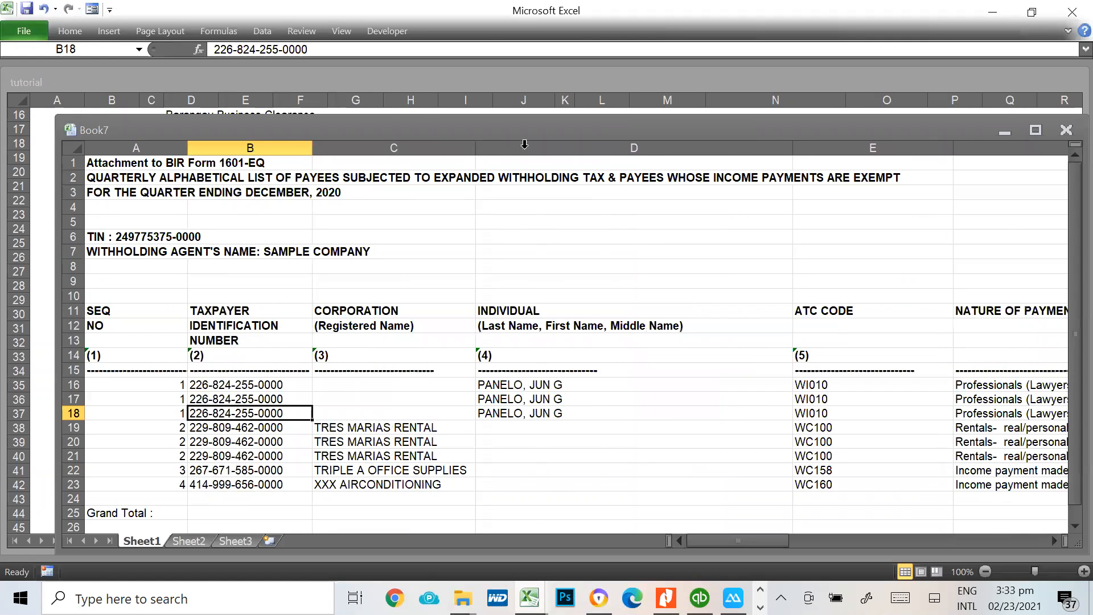
pyautogui.moveTo(793, 149); pyautogui.dragTo(614, 151)
pyautogui.moveTo(775, 149); pyautogui.dragTo(731, 148)
pyautogui.click(875, 327)
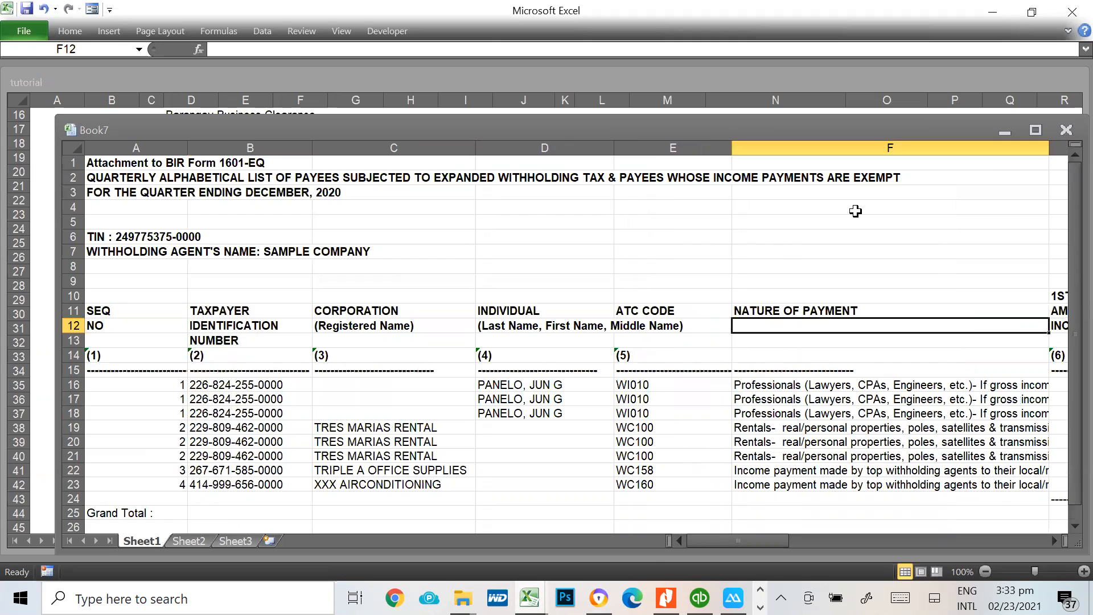
# Close the exported report without saving and return from the Schedule I inquiry to the 1601E Menu
pyautogui.click(854, 208)
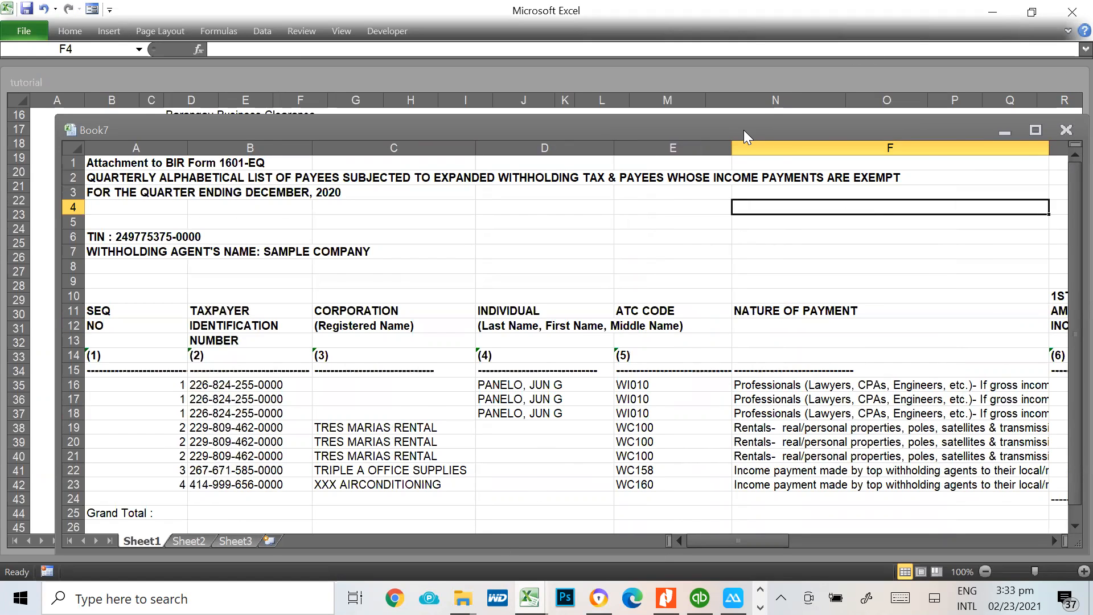
pyautogui.moveTo(744, 136); pyautogui.dragTo(623, 135)
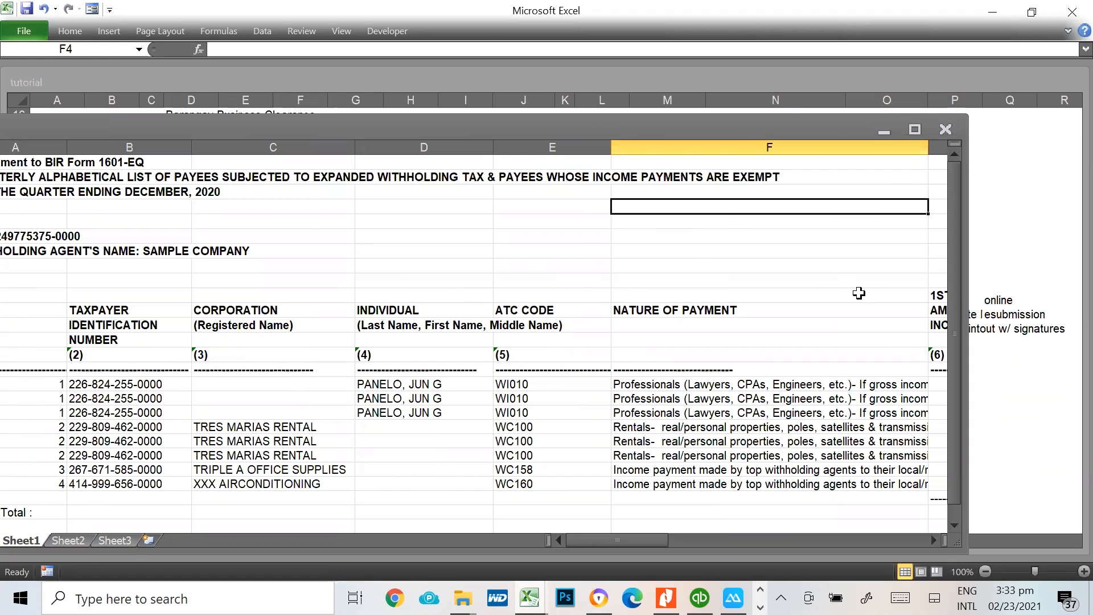
pyautogui.click(947, 130)
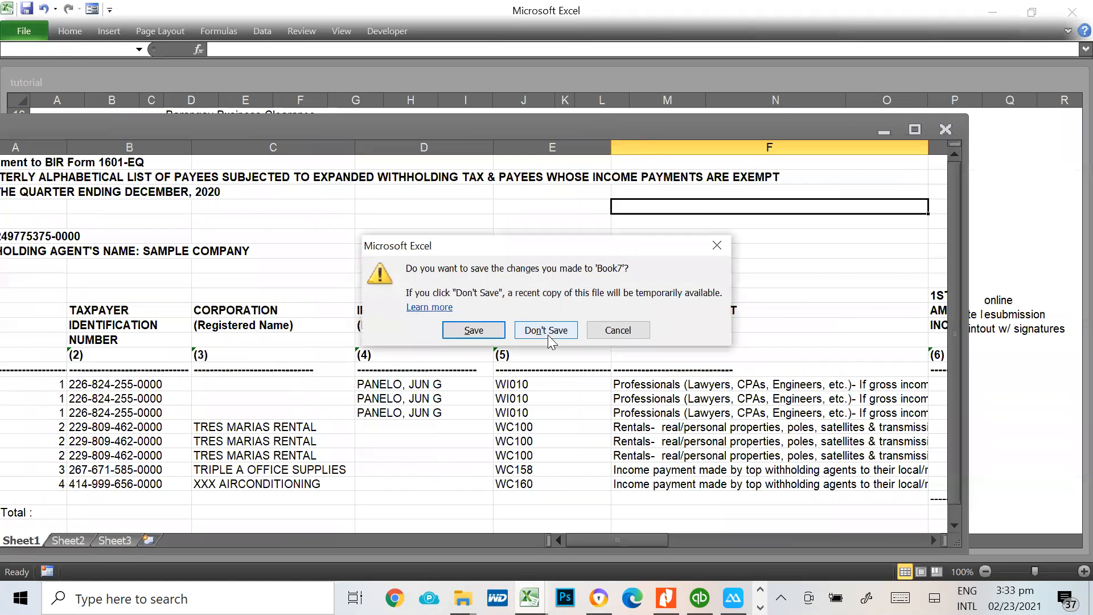
pyautogui.click(547, 330)
pyautogui.hotkey('alt', 'Tab')
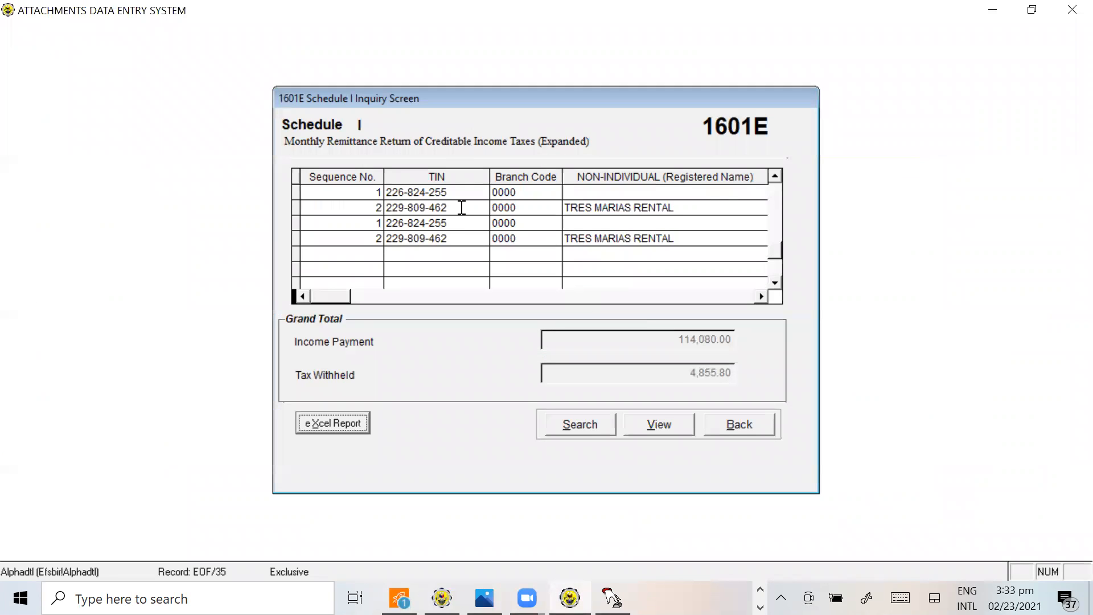
pyautogui.click(735, 427)
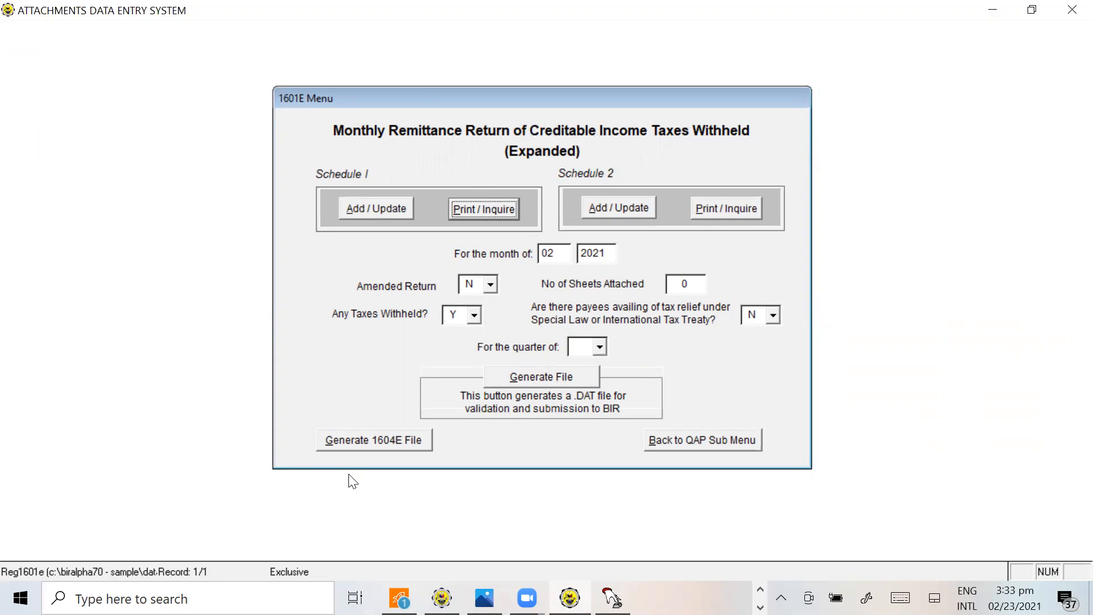
pyautogui.click(380, 448)
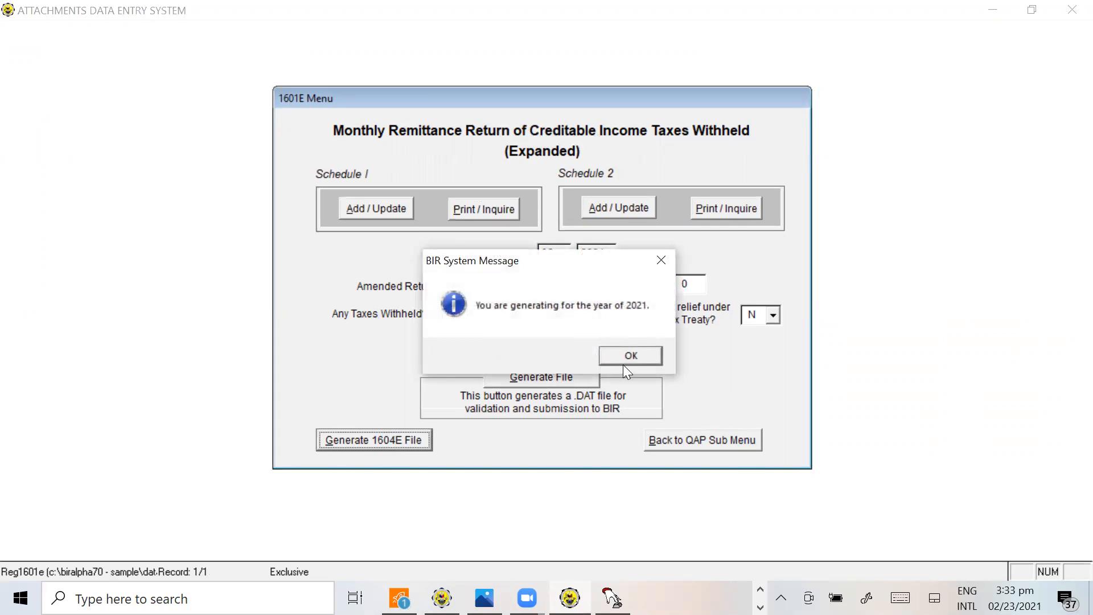
pyautogui.click(638, 356)
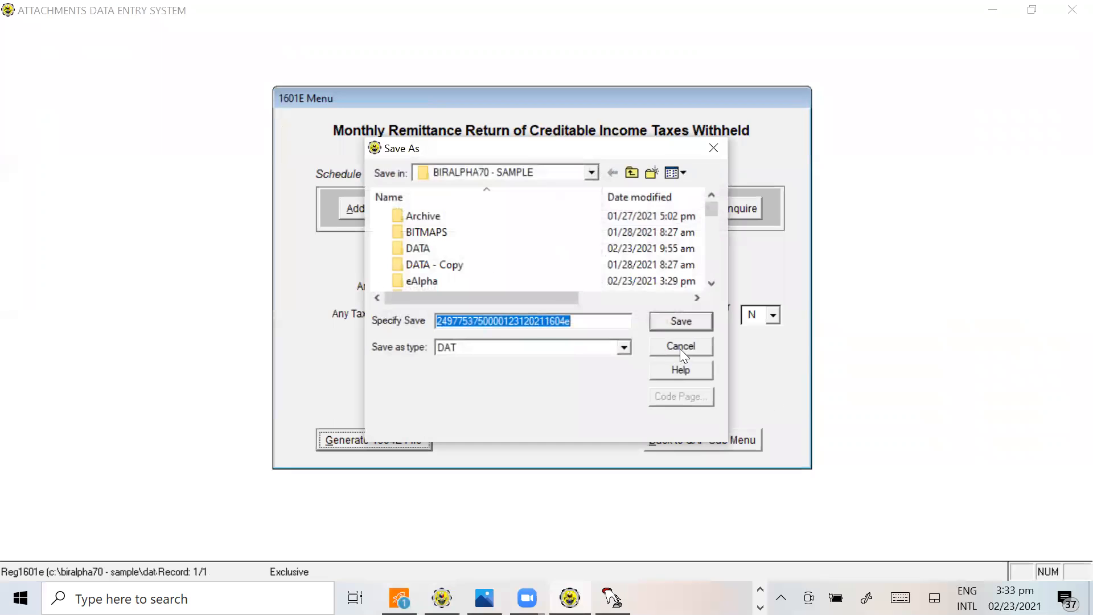
pyautogui.click(680, 348)
# Set the period to month 12 of 2020 and generate the 1604E DAT file in BIRALPHA70 - SAMPLE, replacing the existing file
pyautogui.moveTo(608, 251); pyautogui.dragTo(496, 252)
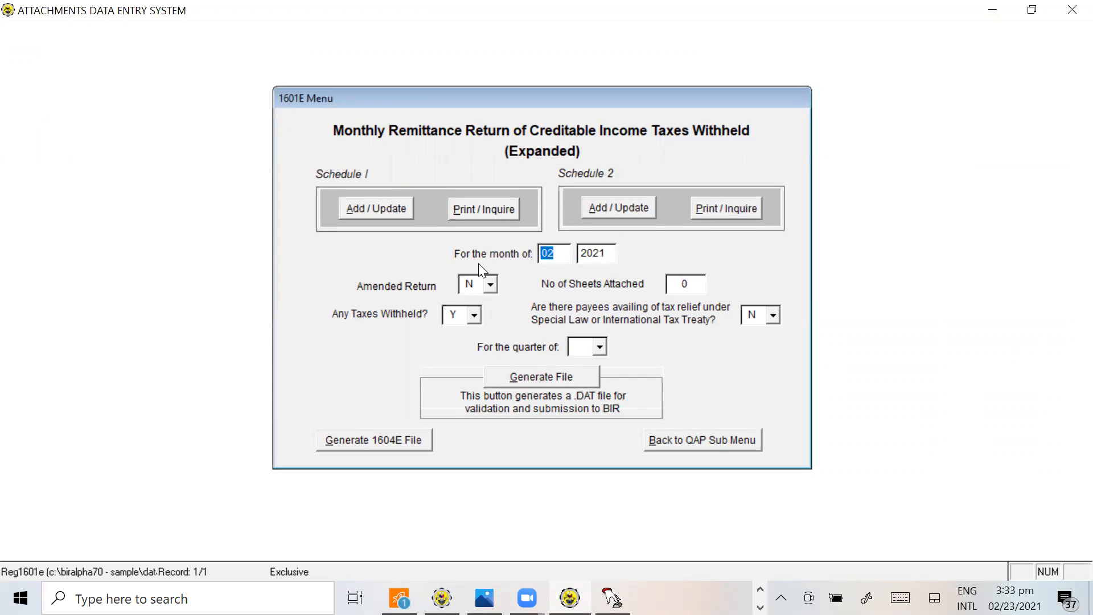
pyautogui.write('122020')
pyautogui.click(377, 450)
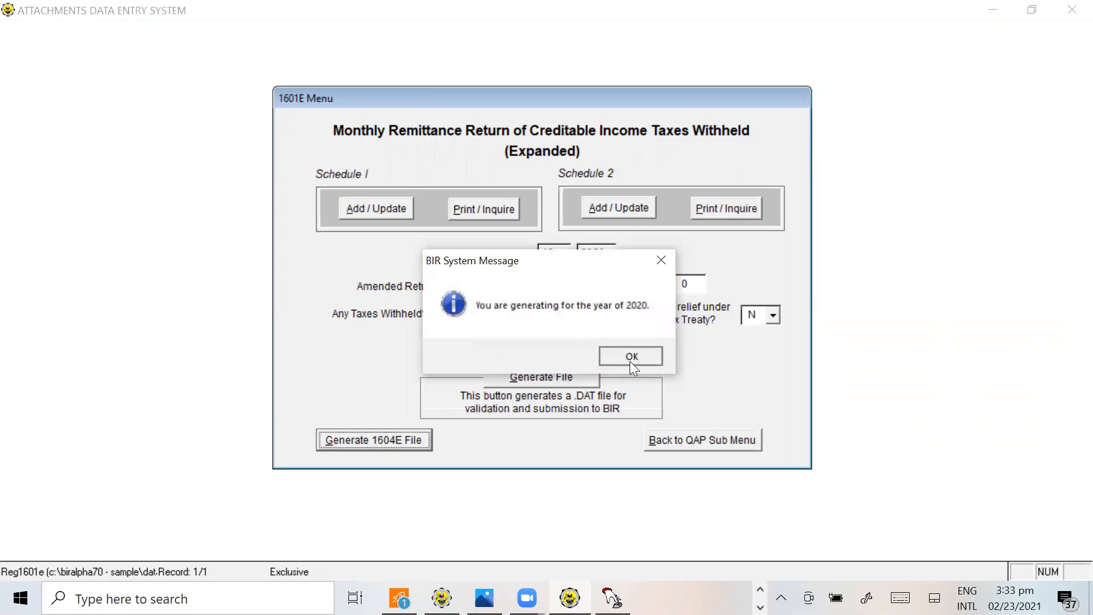
pyautogui.click(630, 359)
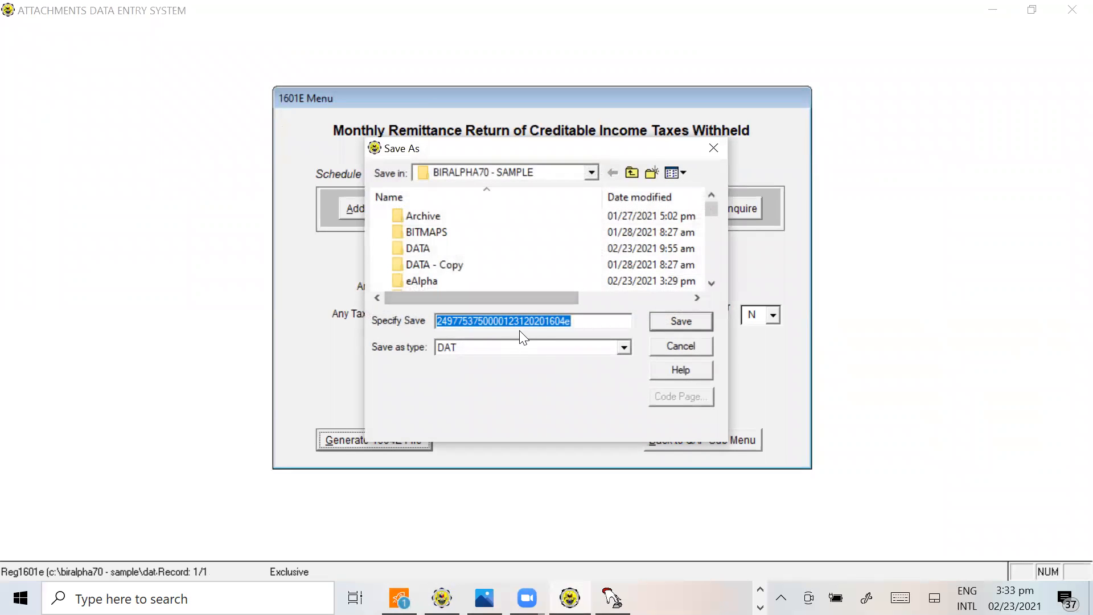
pyautogui.click(684, 319)
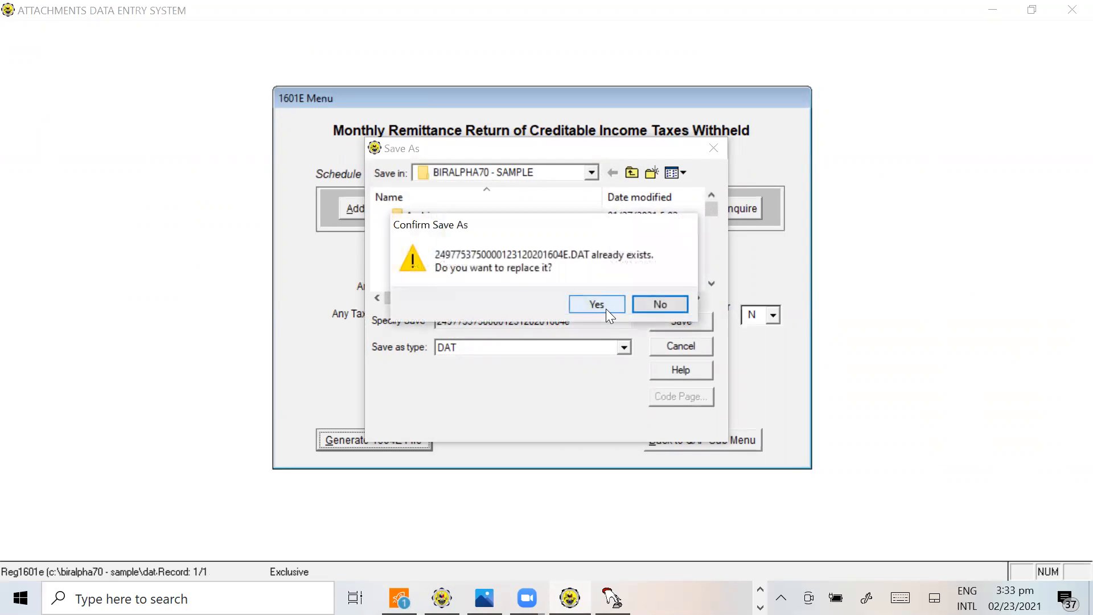
pyautogui.click(603, 301)
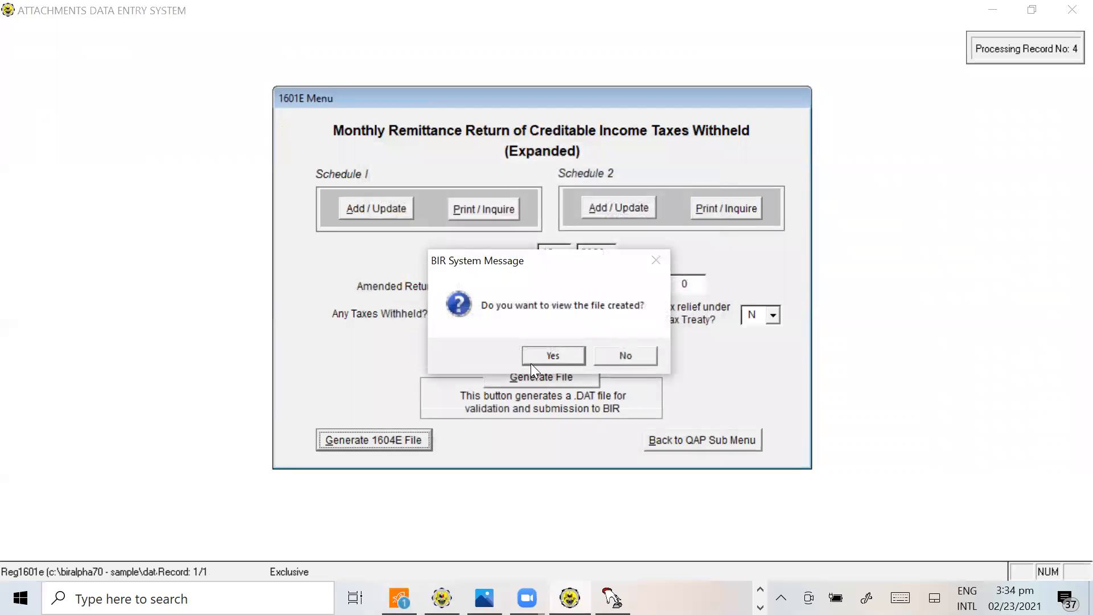
# View the generated 1604E DAT file and highlight the tax withheld amount of TRIPLE A OFFICE SUPPLIES
pyautogui.click(539, 355)
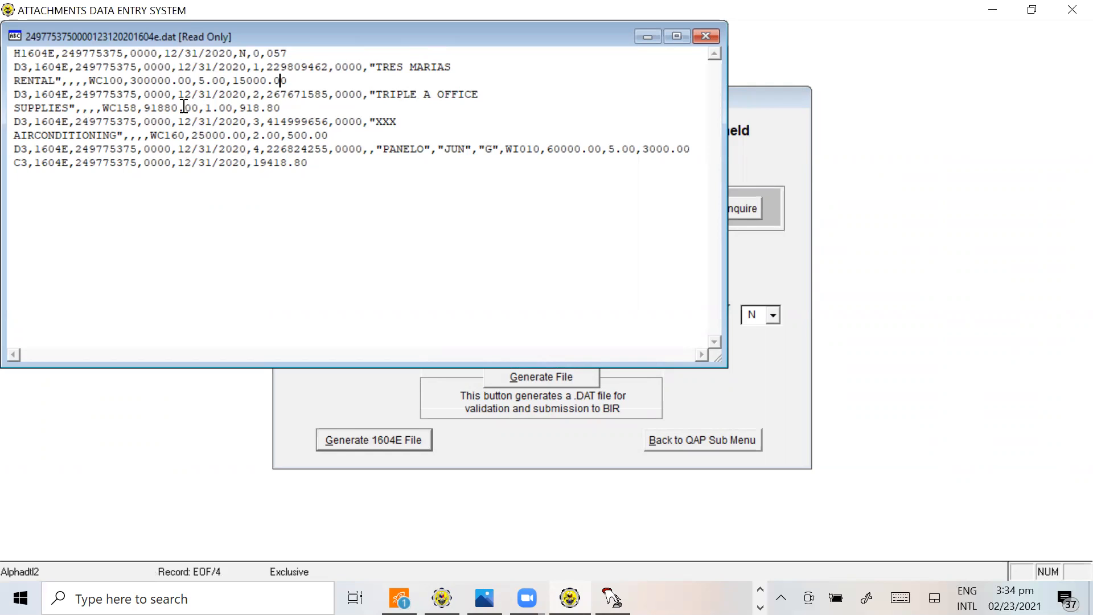
pyautogui.moveTo(147, 105); pyautogui.dragTo(155, 104)
pyautogui.moveTo(240, 108); pyautogui.dragTo(277, 102)
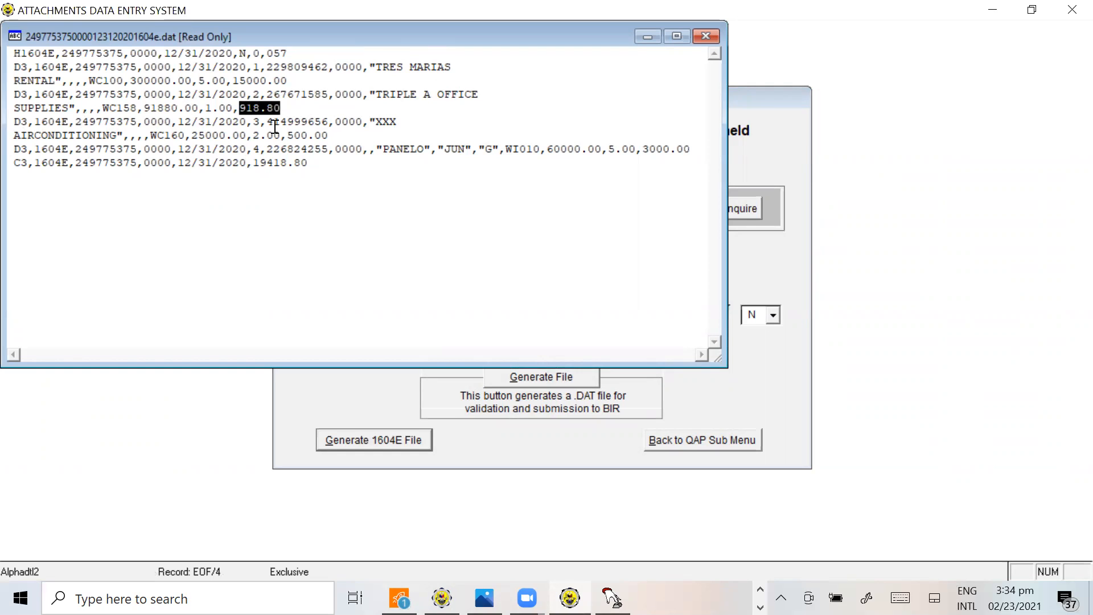
# Switch to the tutorial workbook in Excel and bring up the 1604E annual alphalist totals on the 1604E SAMPLE sheet, selecting cell A68
pyautogui.hotkey('alt', 'Tab')
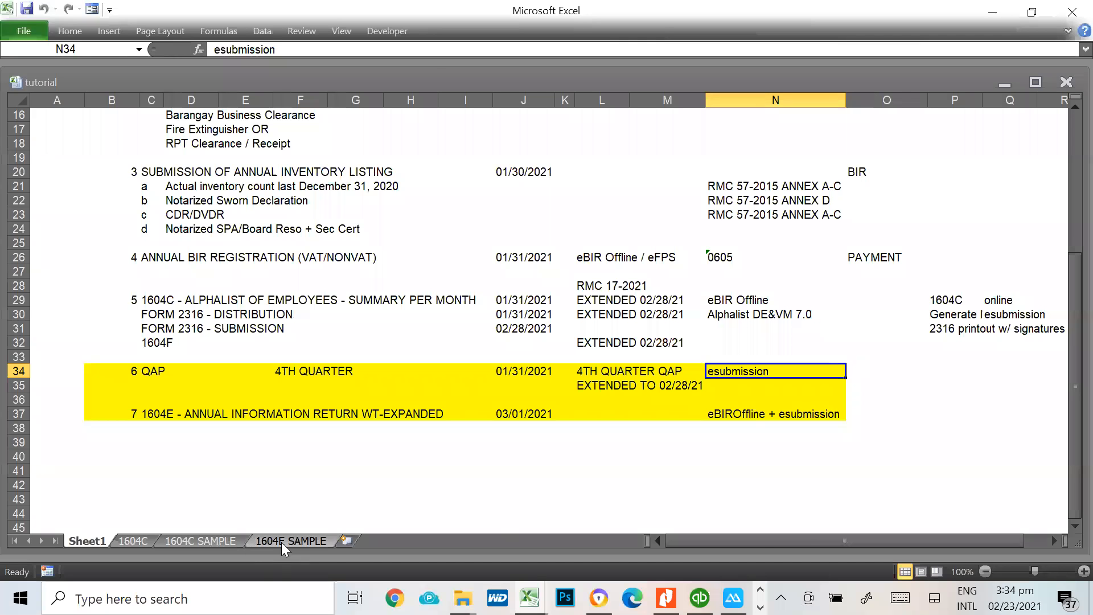
pyautogui.click(287, 541)
pyautogui.scroll(-1, 901, 451)
pyautogui.click(523, 523)
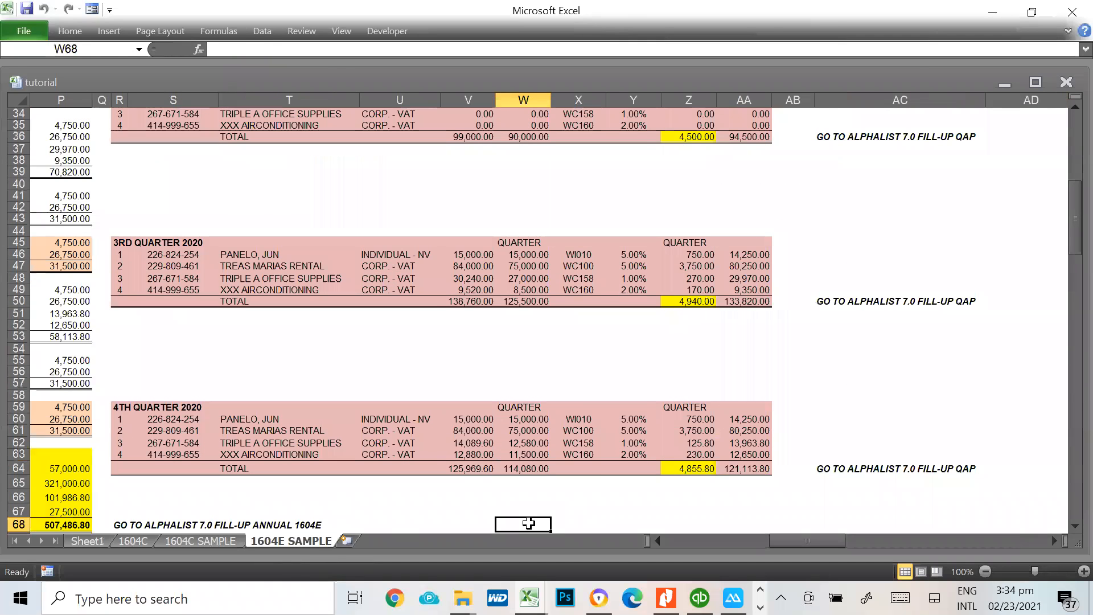
pyautogui.press('Left')
pyautogui.press('Left')
pyautogui.press('Left')
pyautogui.press('Left')
pyautogui.press('Left')
pyautogui.press('Left')
pyautogui.press('Left')
pyautogui.press('Left')
pyautogui.press('Left')
pyautogui.press('Left')
pyautogui.press('Left')
pyautogui.press('Left')
pyautogui.press('Left')
pyautogui.press('Left')
pyautogui.press('Left')
pyautogui.press('Left')
pyautogui.press('Left')
pyautogui.press('Left')
pyautogui.press('Left')
pyautogui.press('Left')
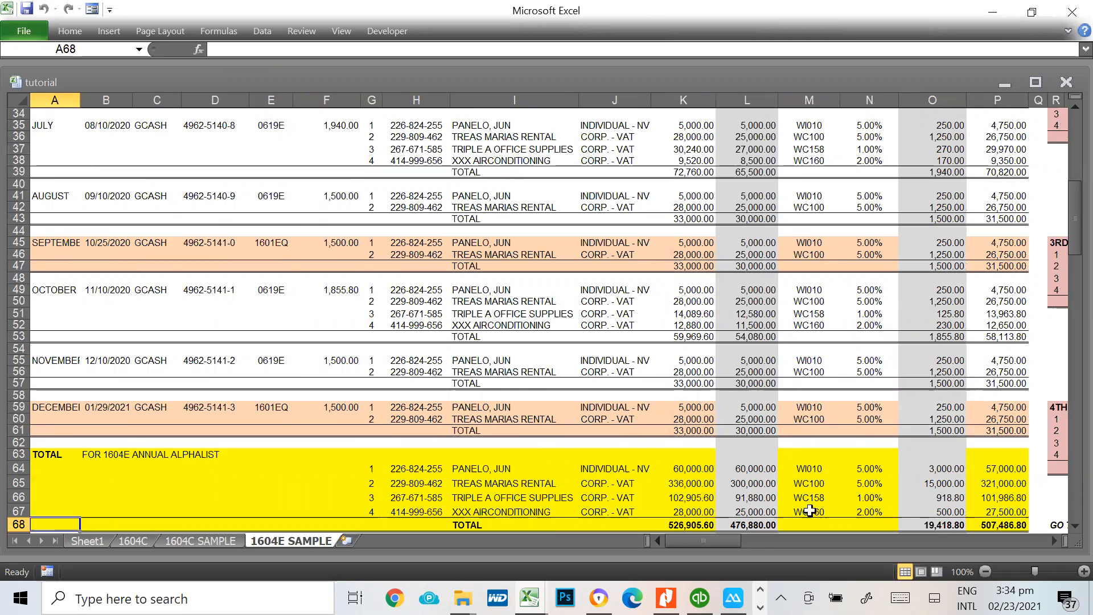
# Review the 1604E annual alphalist totals in A63:P68 against the monthly entries, ending on the TRIPLE A OFFICE SUPPLIES withheld tax in O66
pyautogui.scroll(-1, 1008, 507)
pyautogui.click(933, 461)
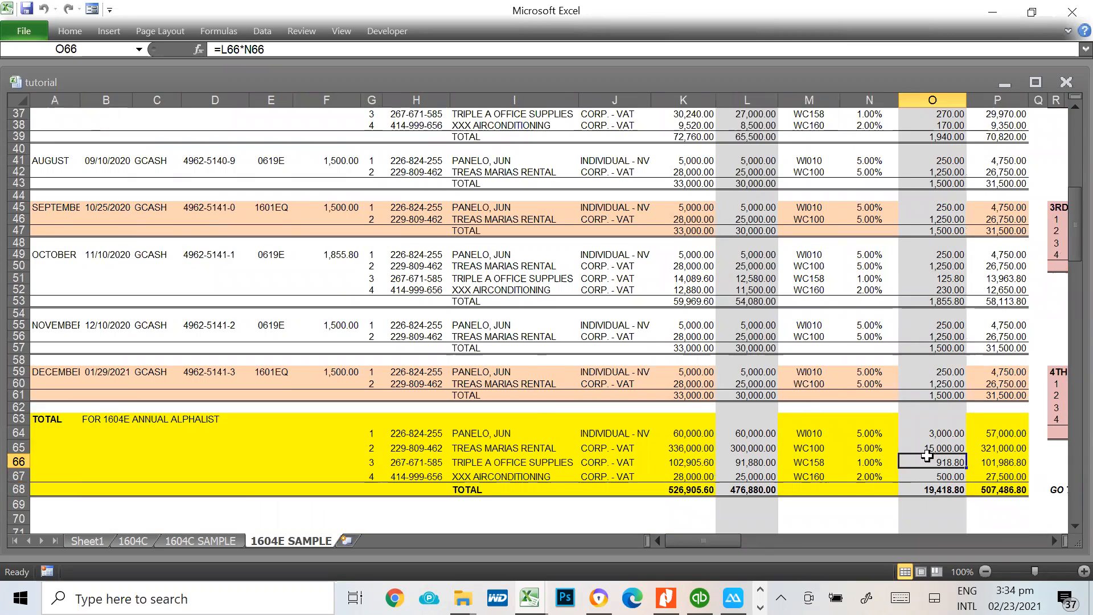
pyautogui.moveTo(53, 418); pyautogui.dragTo(978, 487)
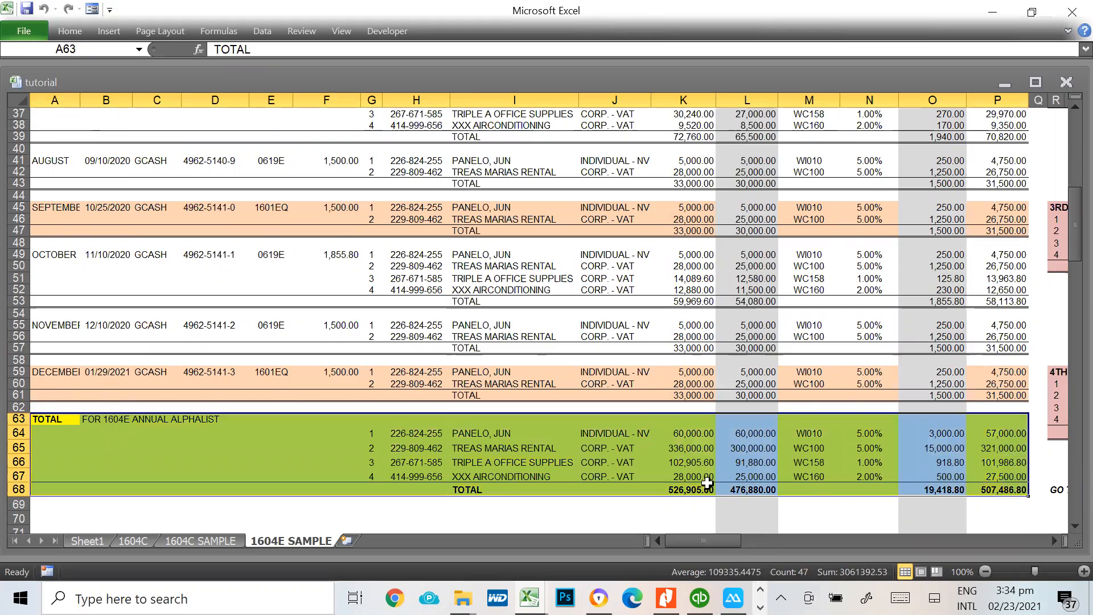
pyautogui.scroll(12, 683, 477)
pyautogui.scroll(-13, 176, 245)
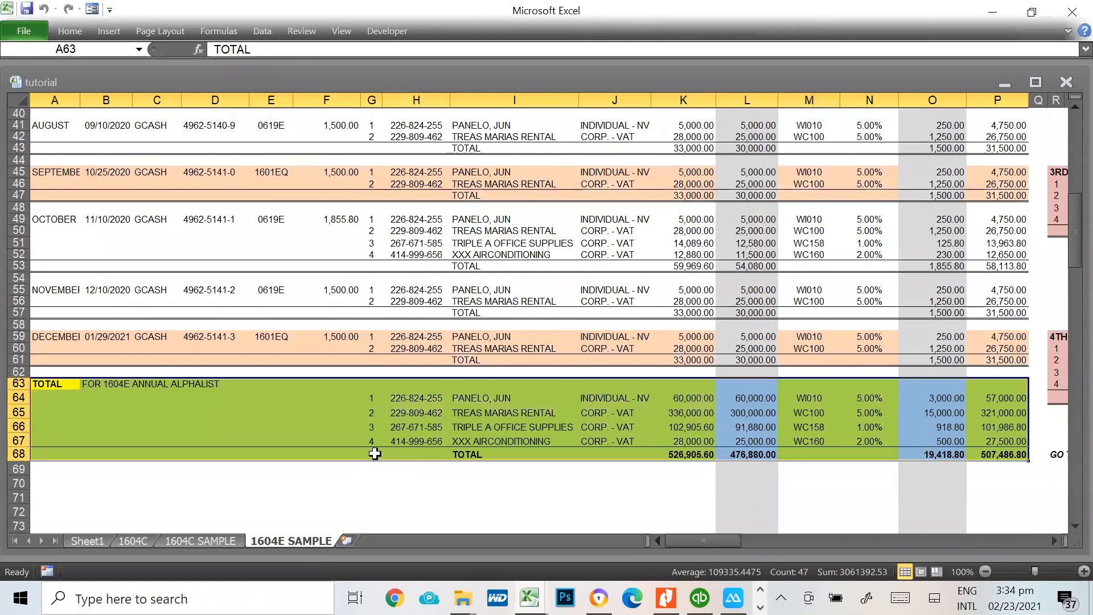
pyautogui.click(372, 483)
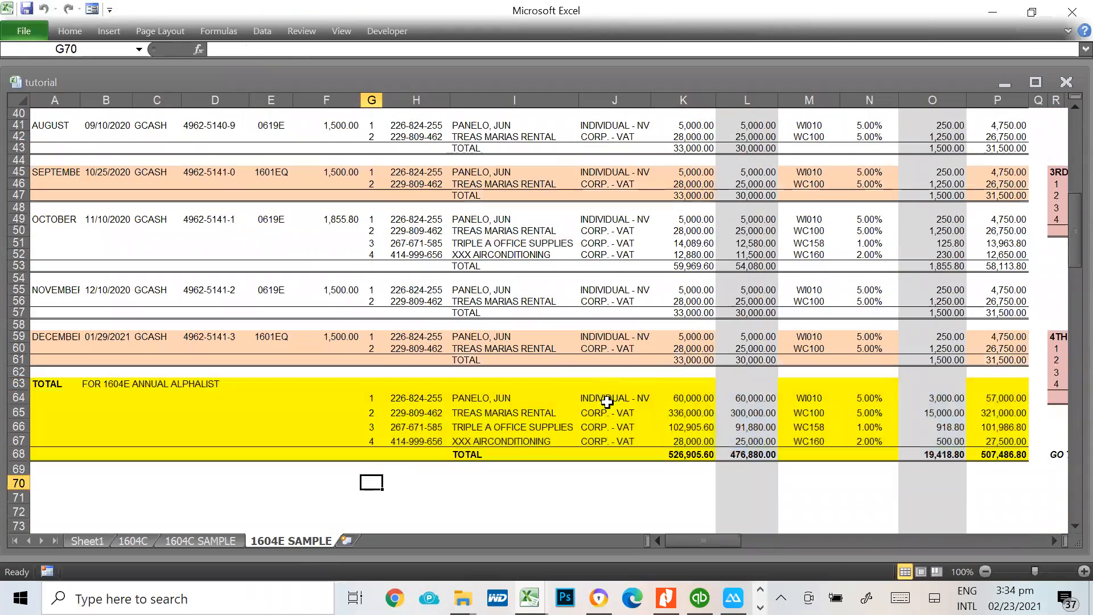
pyautogui.click(605, 400)
pyautogui.click(689, 397)
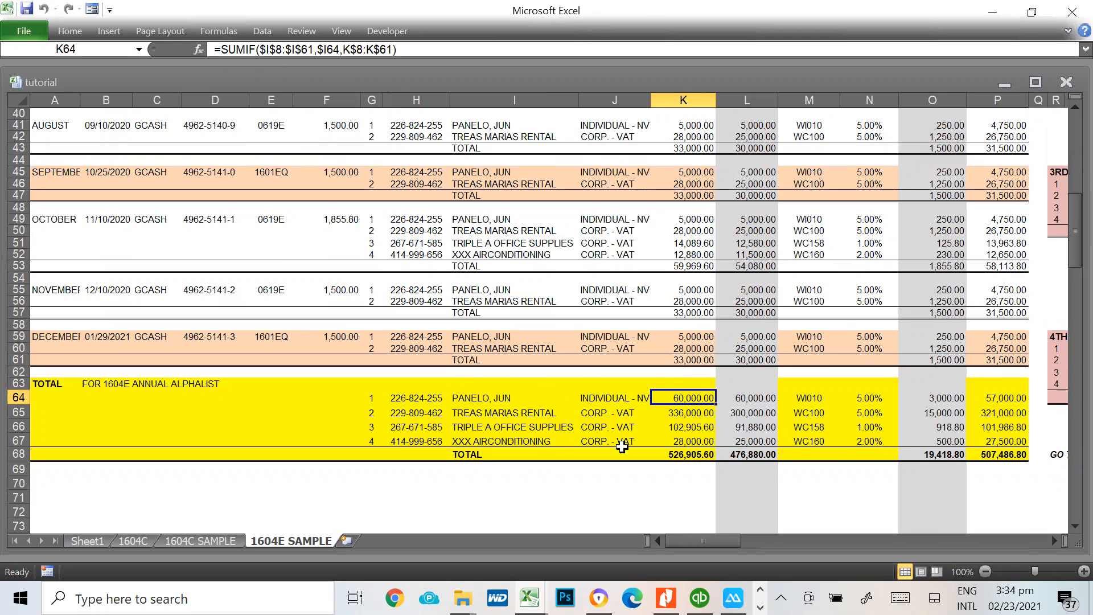
pyautogui.click(940, 429)
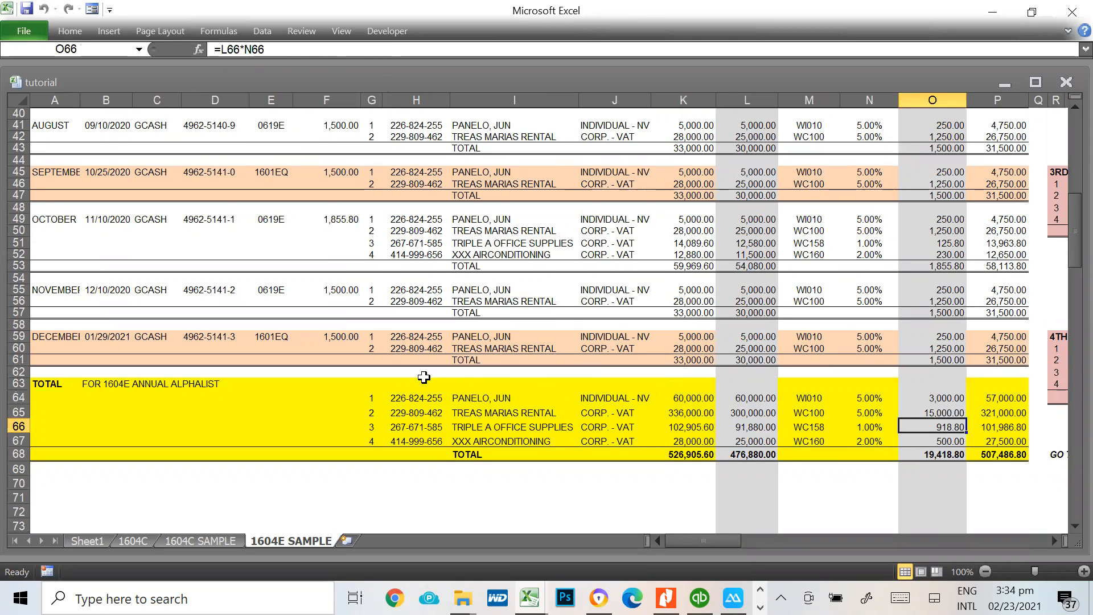
# Switch to the Attachments Data Entry System, close the 1604E DAT file view and dismiss the file creation message
pyautogui.hotkey('alt', 'Tab')
pyautogui.hotkey('alt', 'Tab')
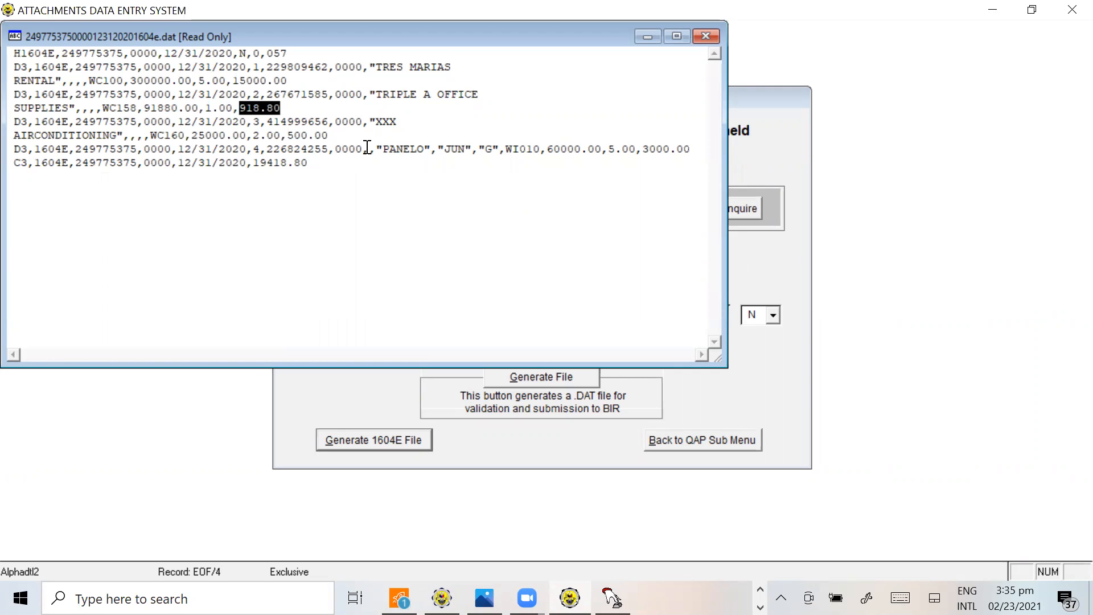
pyautogui.click(706, 36)
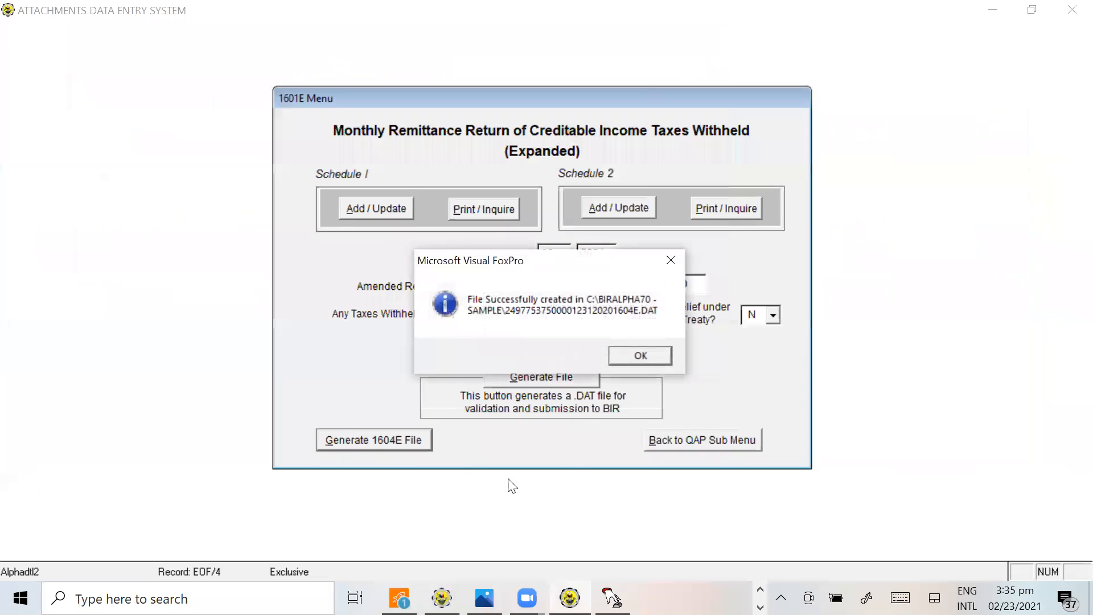
pyautogui.click(648, 350)
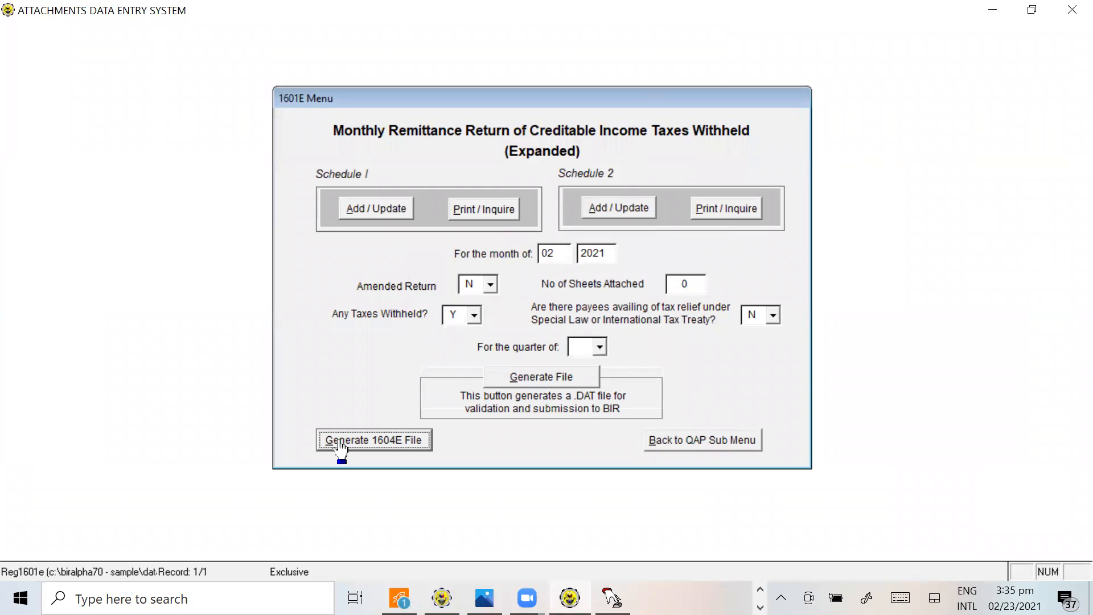
# Recheck the annual totals in Excel and return from the 1601E Menu to the main menu of the Attachments Data Entry System
pyautogui.hotkey('alt', 'Tab')
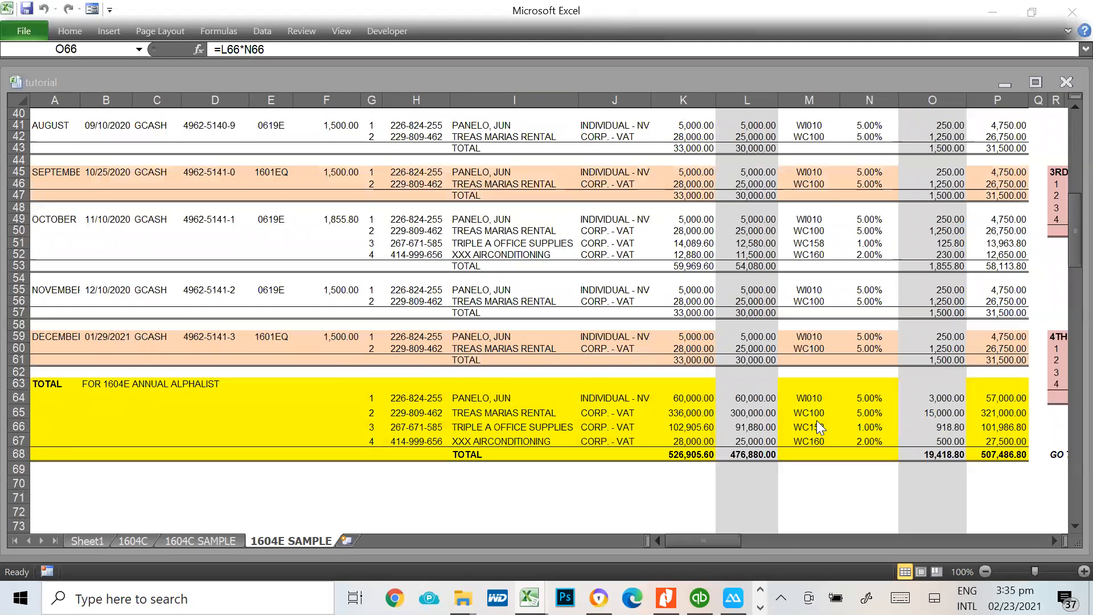
pyautogui.hotkey('alt', 'Tab')
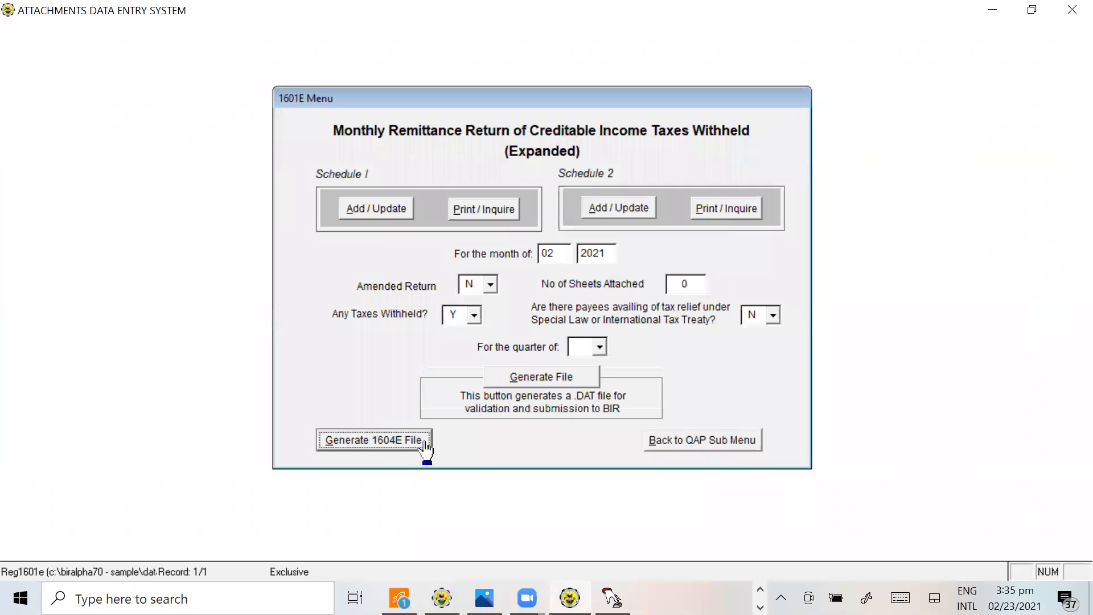
pyautogui.click(746, 441)
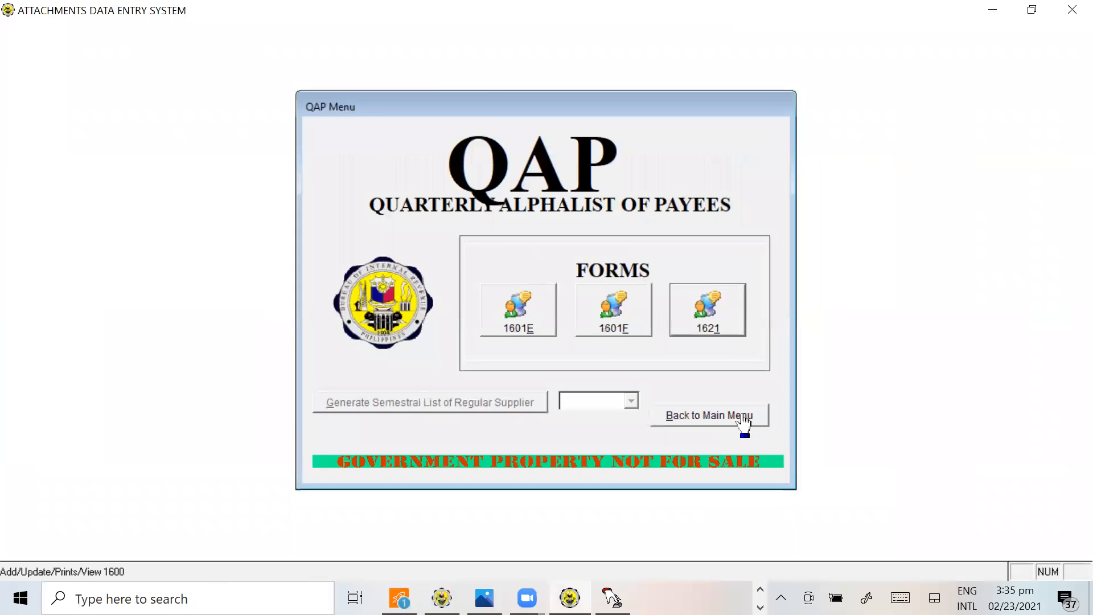
pyautogui.click(743, 422)
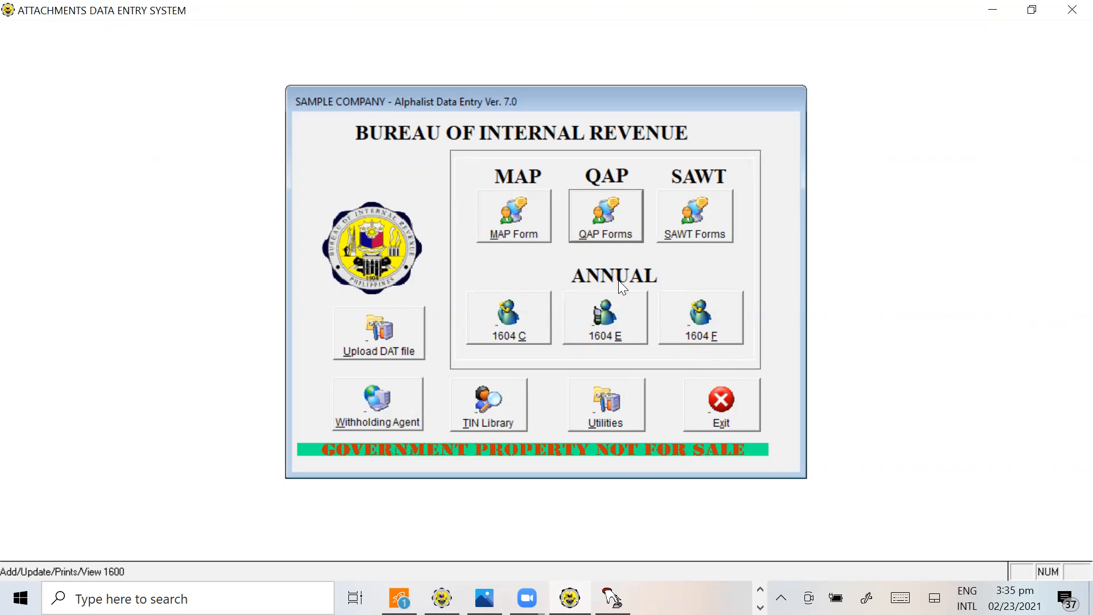
# Open the annual 1604E form, set the year of return period to 2020 and bring up the Schedule 3 data entry form
pyautogui.click(616, 344)
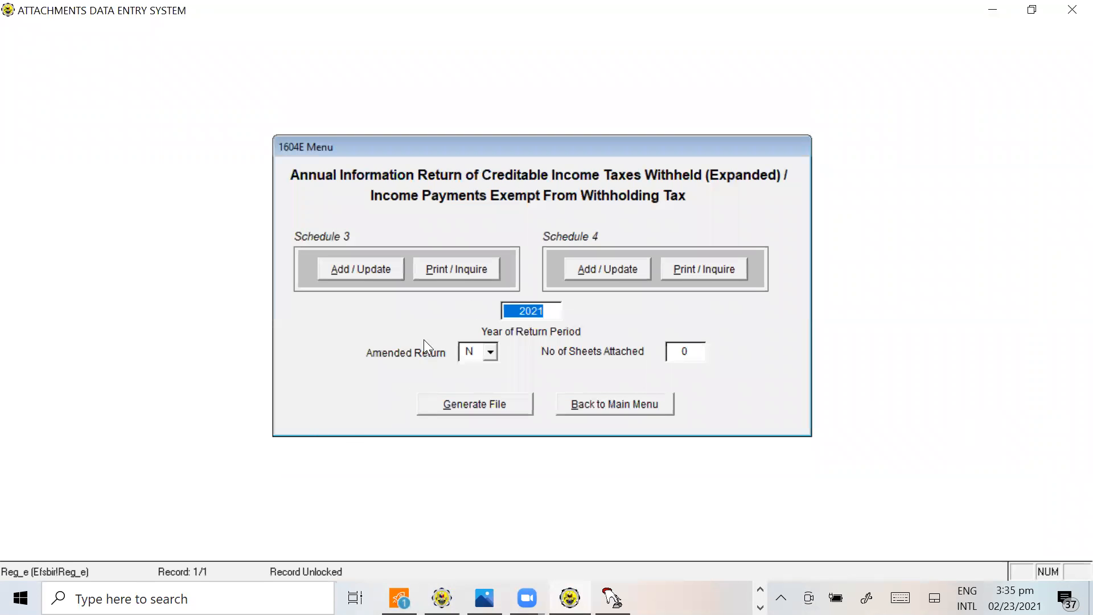
pyautogui.write('2020')
pyautogui.press('Tab')
pyautogui.click(373, 277)
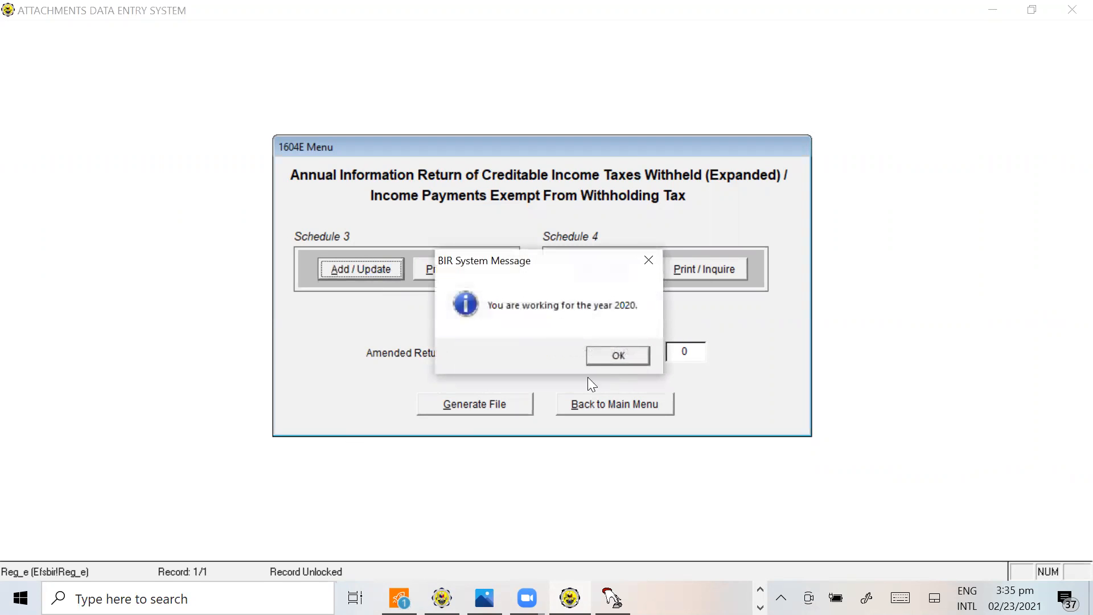
pyautogui.click(620, 354)
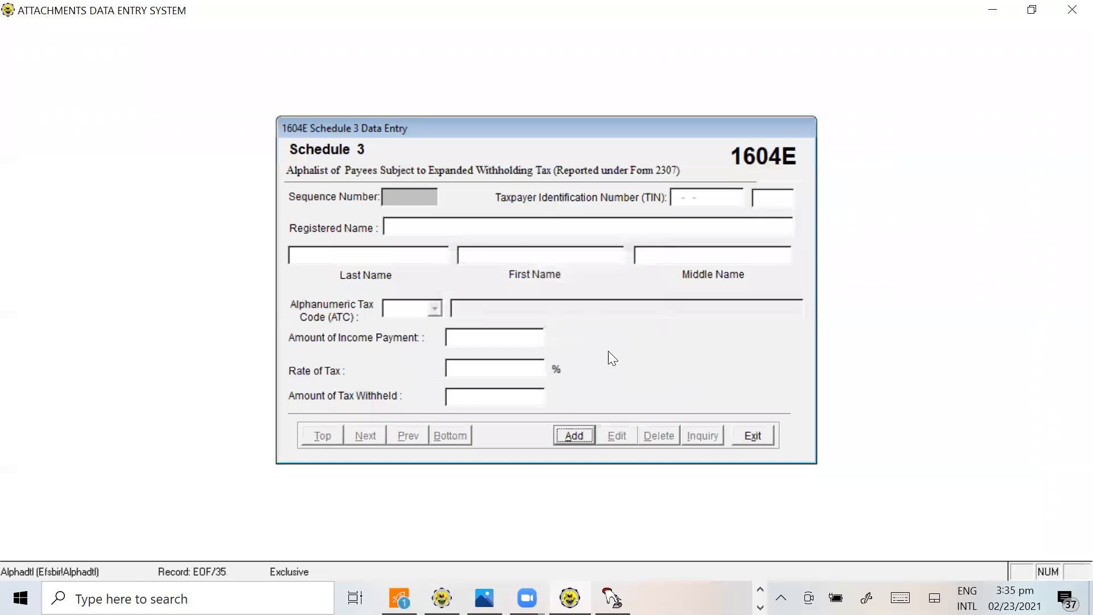
# Switch to the tutorial workbook in Excel and compare the annual totals block A63:P68 with the monthly entries on the 1604E SAMPLE sheet
pyautogui.hotkey('alt', 'Tab')
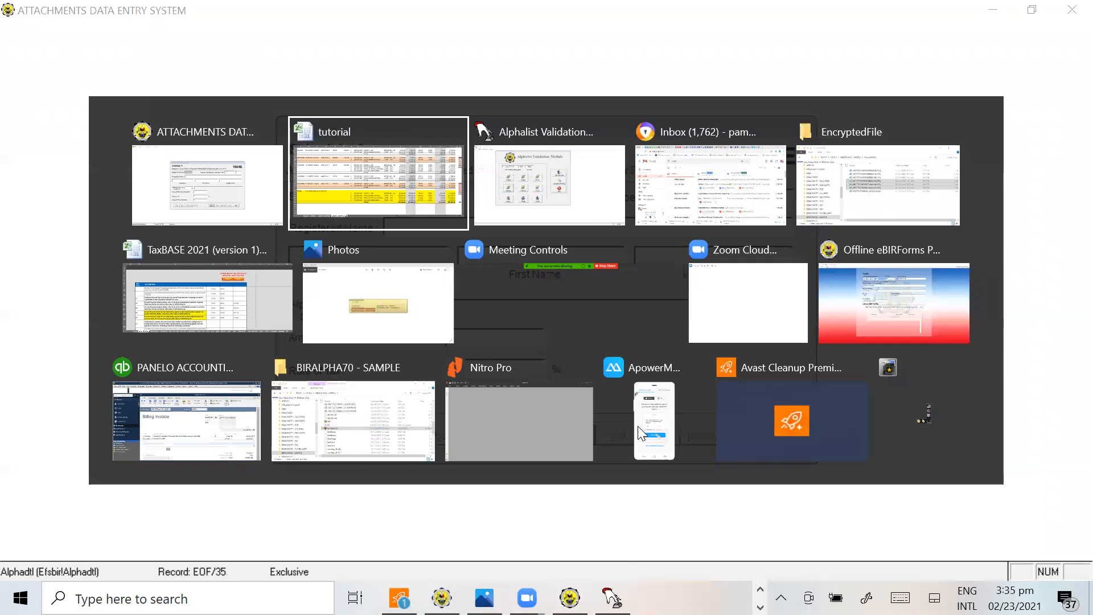
pyautogui.moveTo(55, 383); pyautogui.dragTo(983, 454)
pyautogui.scroll(13, 260, 170)
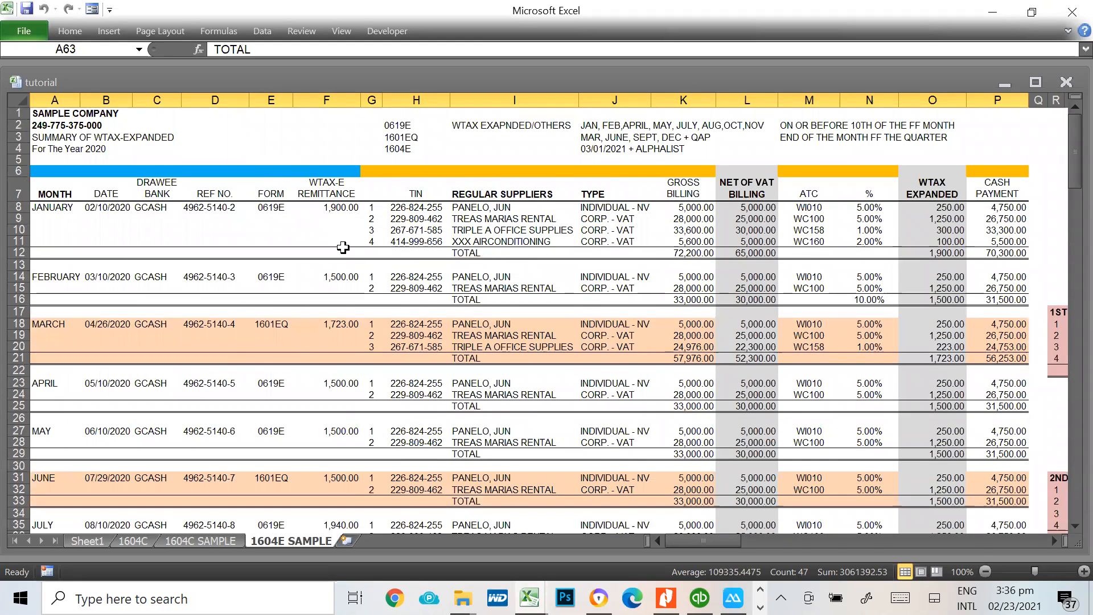
pyautogui.scroll(-4, 402, 360)
pyautogui.scroll(-12, 402, 360)
pyautogui.click(504, 418)
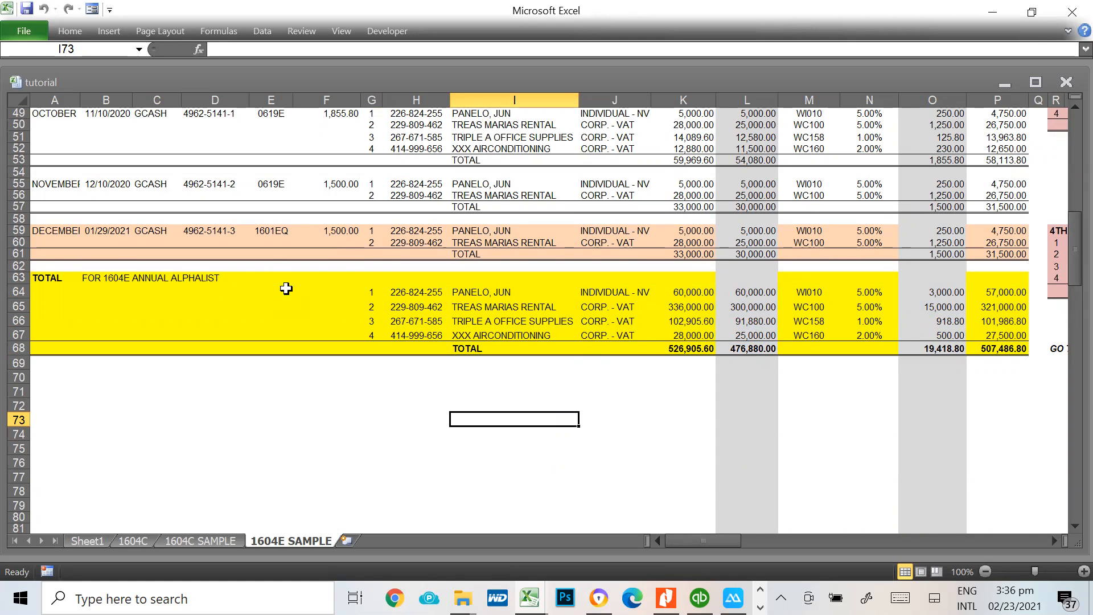
# Switch back to the Attachments Data Entry System, exit Schedule 3 data entry without adding a record and return to the main menu
pyautogui.hotkey('alt', 'Tab')
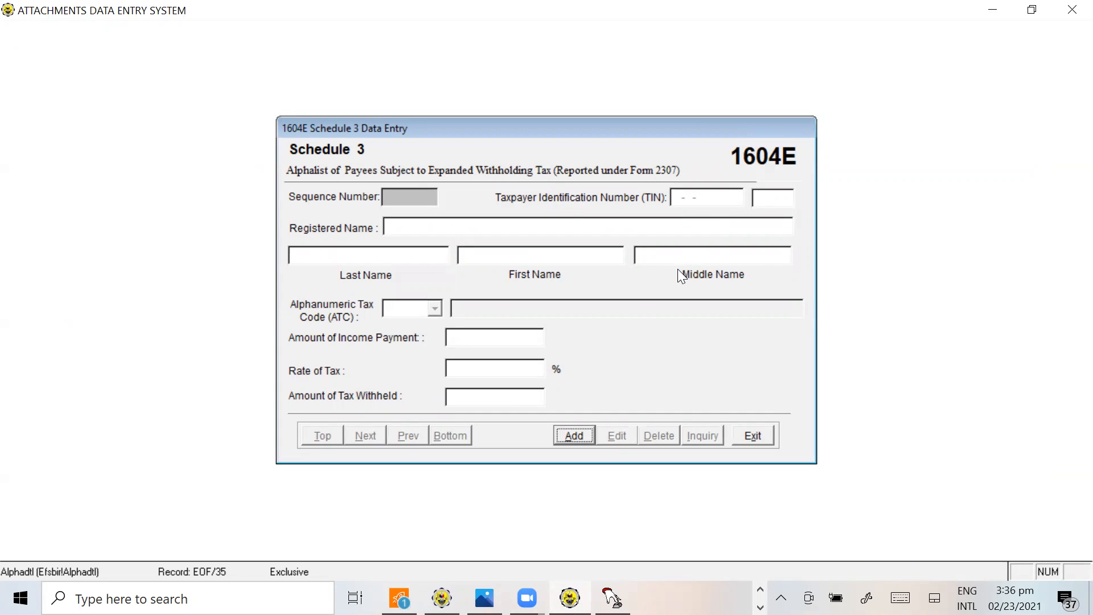
pyautogui.click(761, 437)
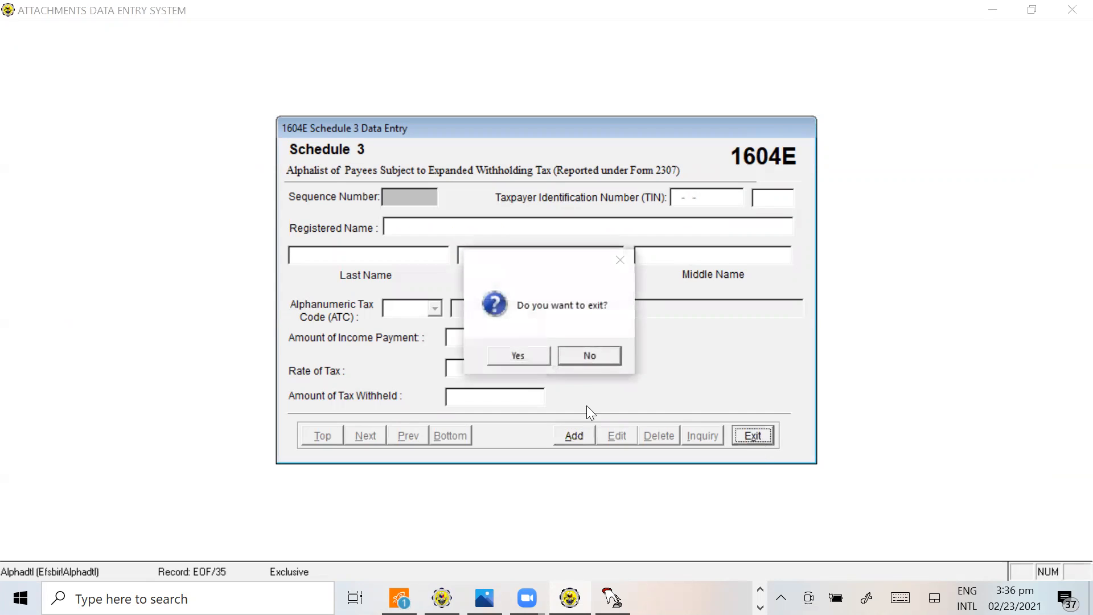
pyautogui.click(582, 355)
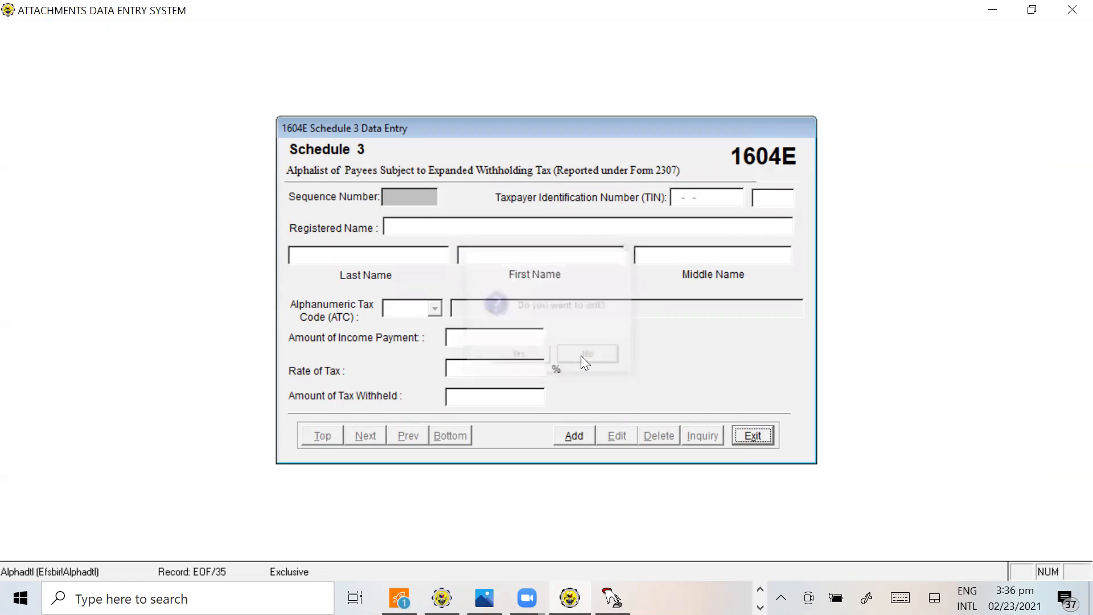
pyautogui.click(764, 441)
pyautogui.click(510, 349)
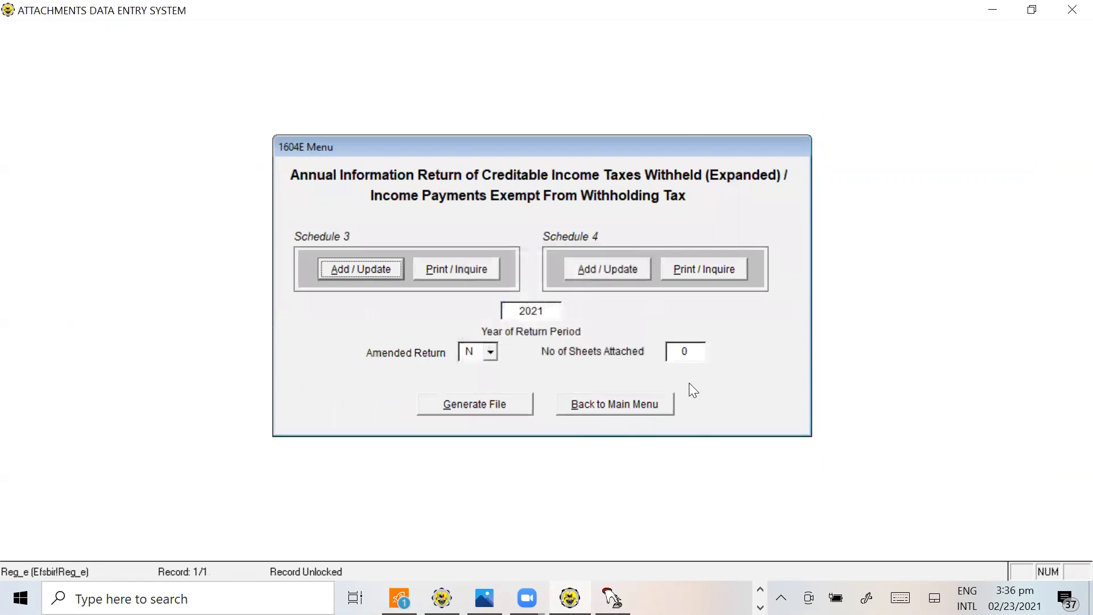
pyautogui.click(589, 406)
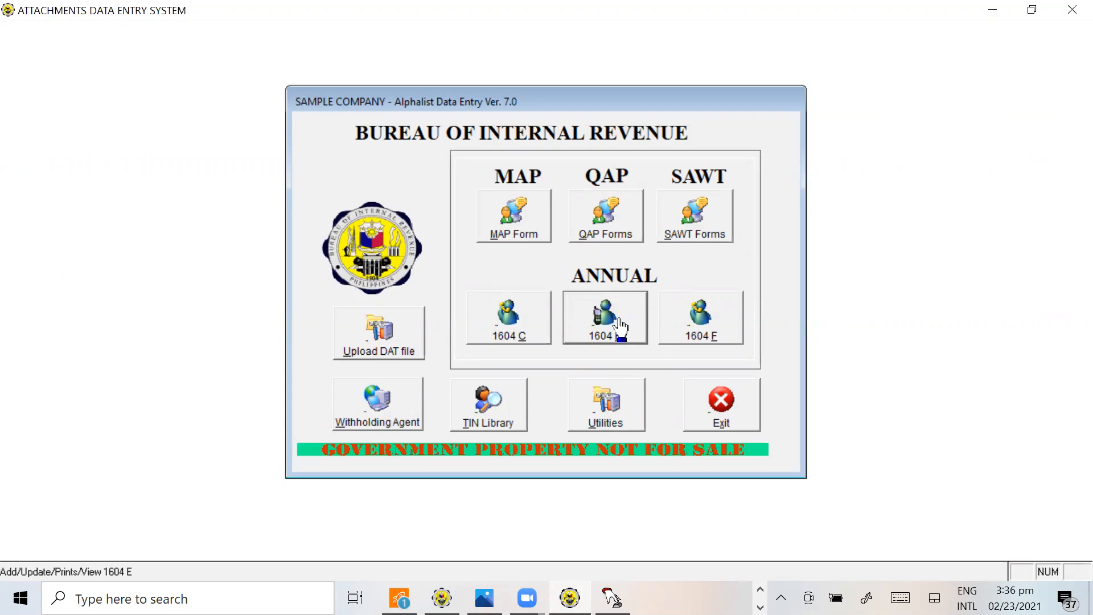
# Switch to Sheet1 of the tutorial workbook and go over the 4th quarter QAP entry, its extension note in L34:N35 and the 1604E item
pyautogui.hotkey('alt', 'Tab')
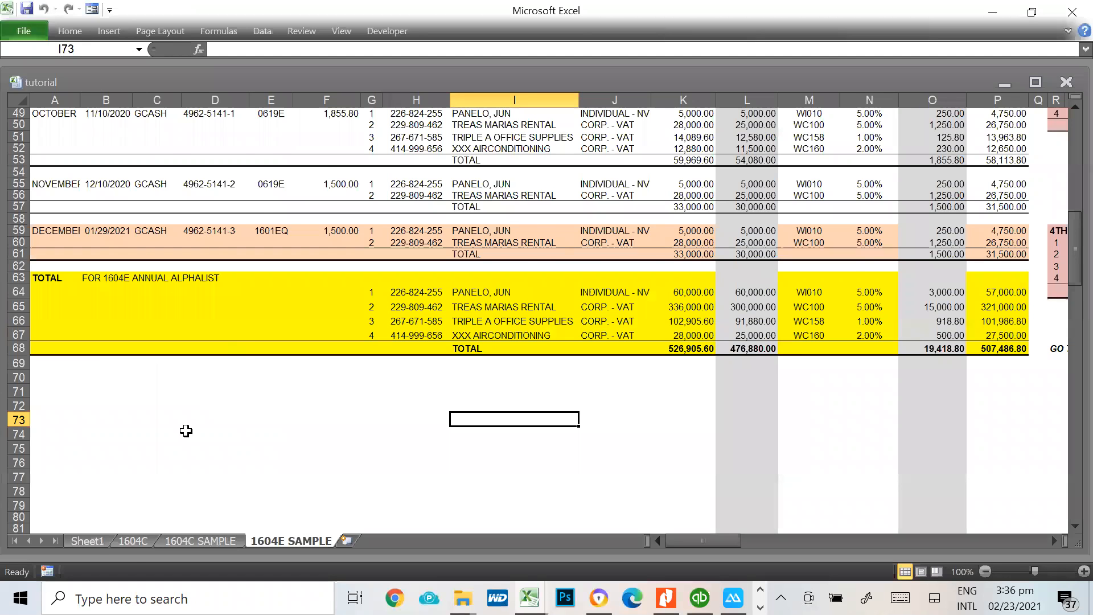
pyautogui.click(105, 542)
pyautogui.click(163, 371)
pyautogui.moveTo(165, 371); pyautogui.dragTo(364, 371)
pyautogui.click(598, 373)
pyautogui.moveTo(640, 374); pyautogui.dragTo(735, 379)
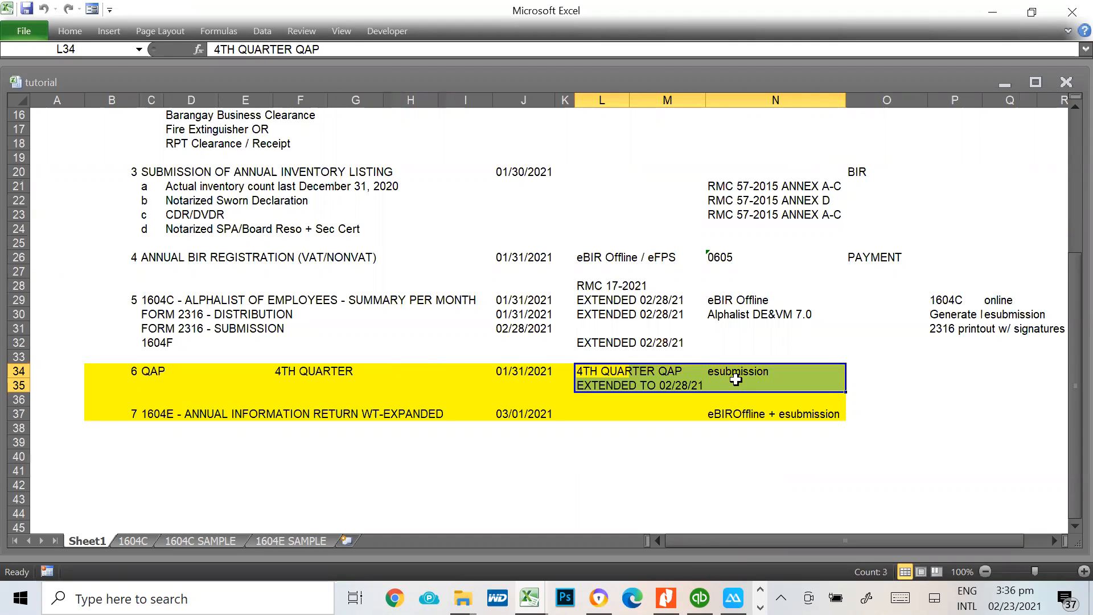
pyautogui.click(154, 375)
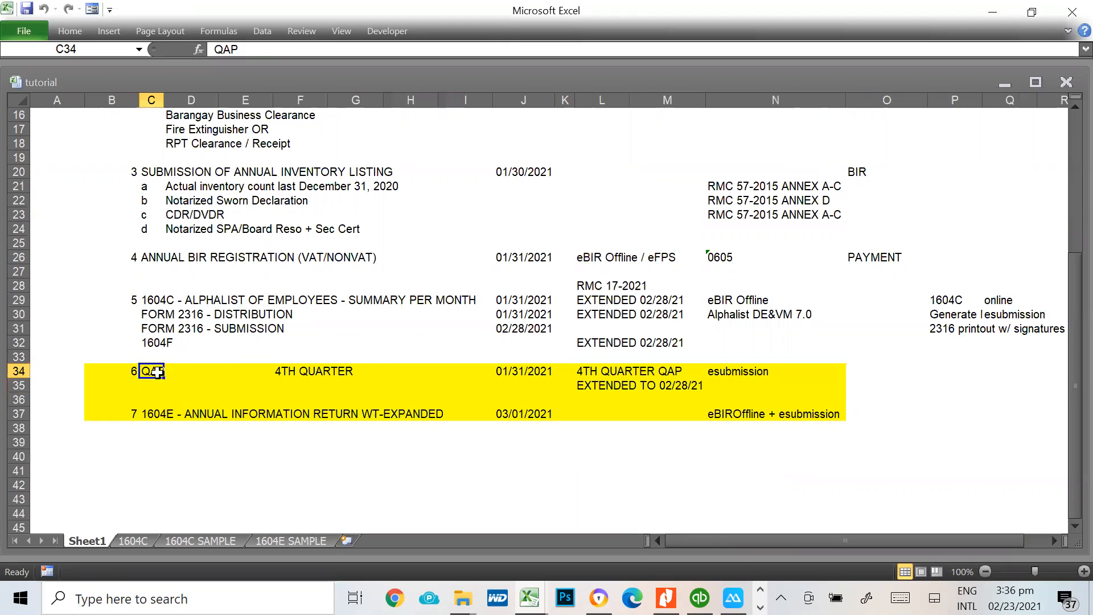
pyautogui.click(154, 415)
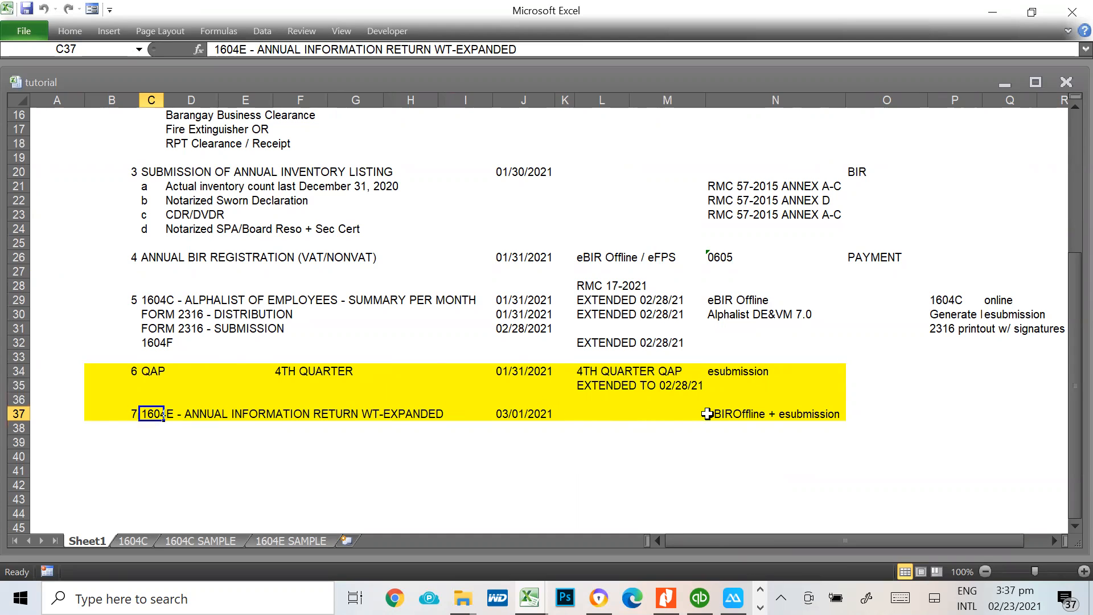
# Change the 1604E submission note in N37 to "eBIROffline + annual alphalist to esubmission" and point out the row's deadline in J37
pyautogui.click(742, 414)
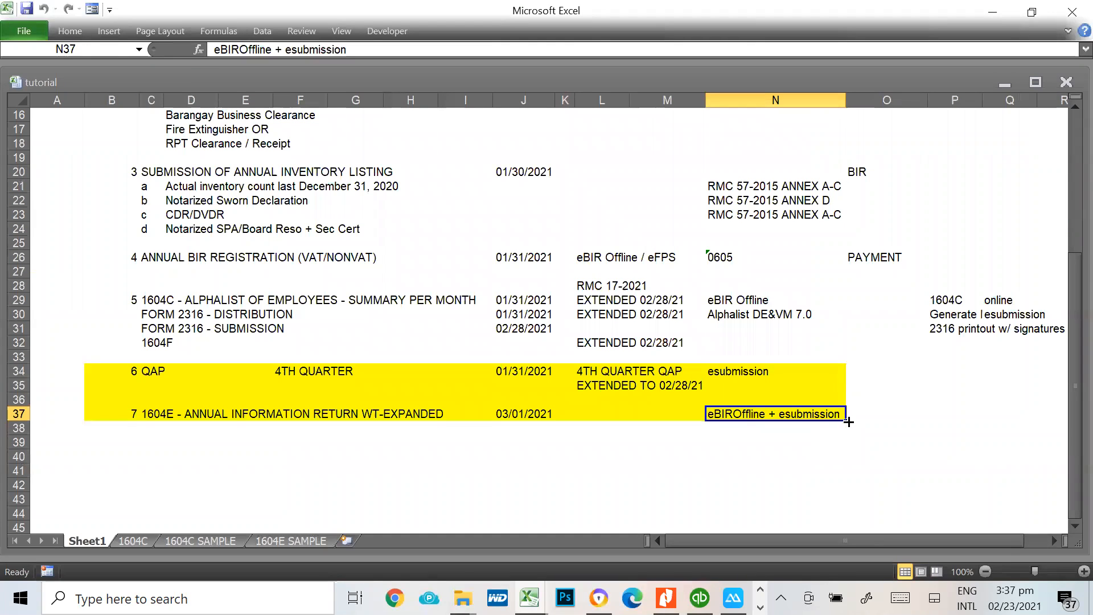
pyautogui.press('F2')
pyautogui.press('Left')
pyautogui.press('Left')
pyautogui.press('Left')
pyautogui.press('Left')
pyautogui.press('Left')
pyautogui.press('Left')
pyautogui.press('Left')
pyautogui.press('Left')
pyautogui.press('Left')
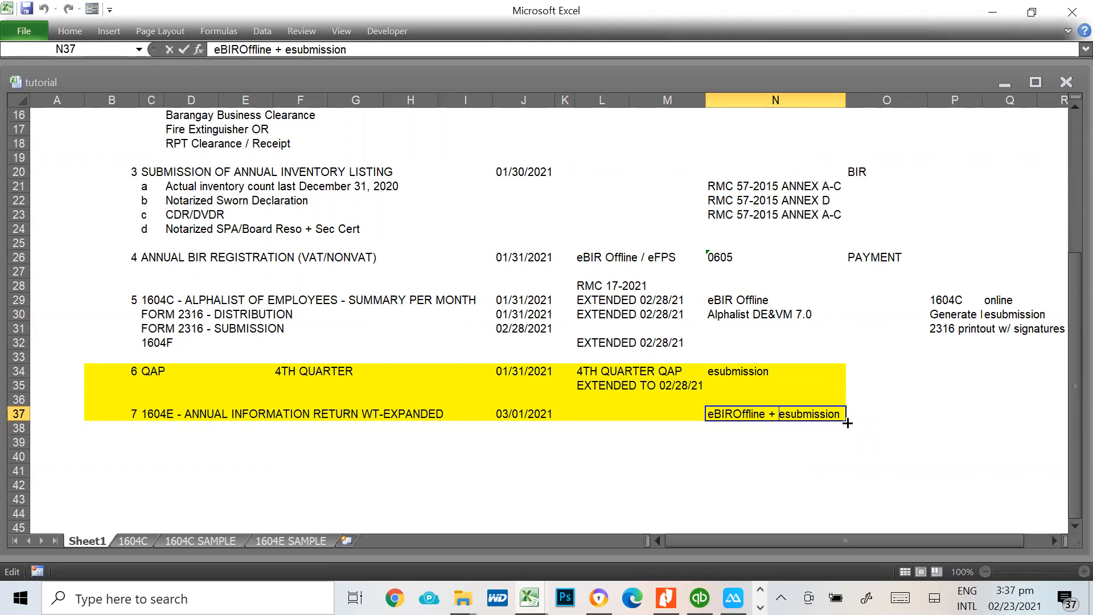
pyautogui.write('alhapl')
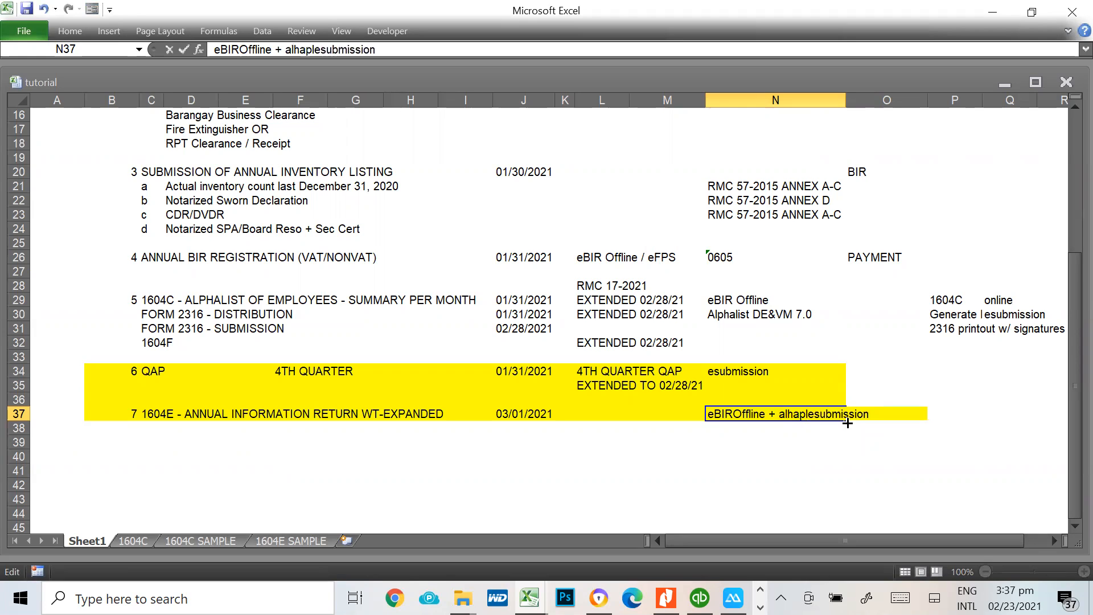
pyautogui.press('BackSpace')
pyautogui.press('BackSpace')
pyautogui.press('BackSpace')
pyautogui.press('BackSpace')
pyautogui.write('phal')
pyautogui.press('BackSpace')
pyautogui.press('BackSpace')
pyautogui.press('BackSpace')
pyautogui.press('BackSpace')
pyautogui.press('BackSpace')
pyautogui.press('BackSpace')
pyautogui.write('annual alphalist to')
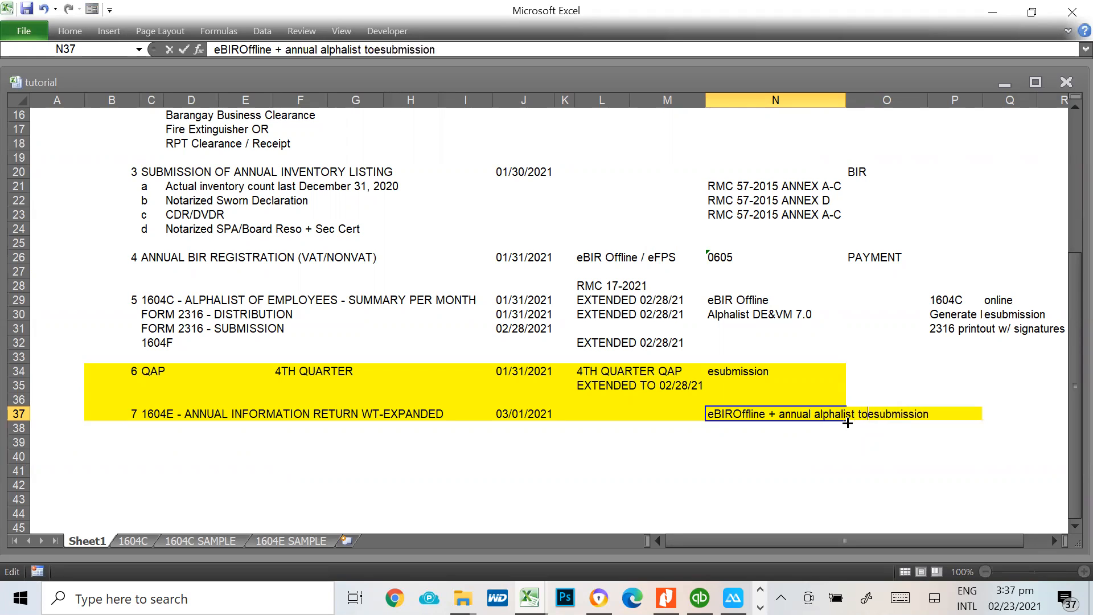
pyautogui.press('Return')
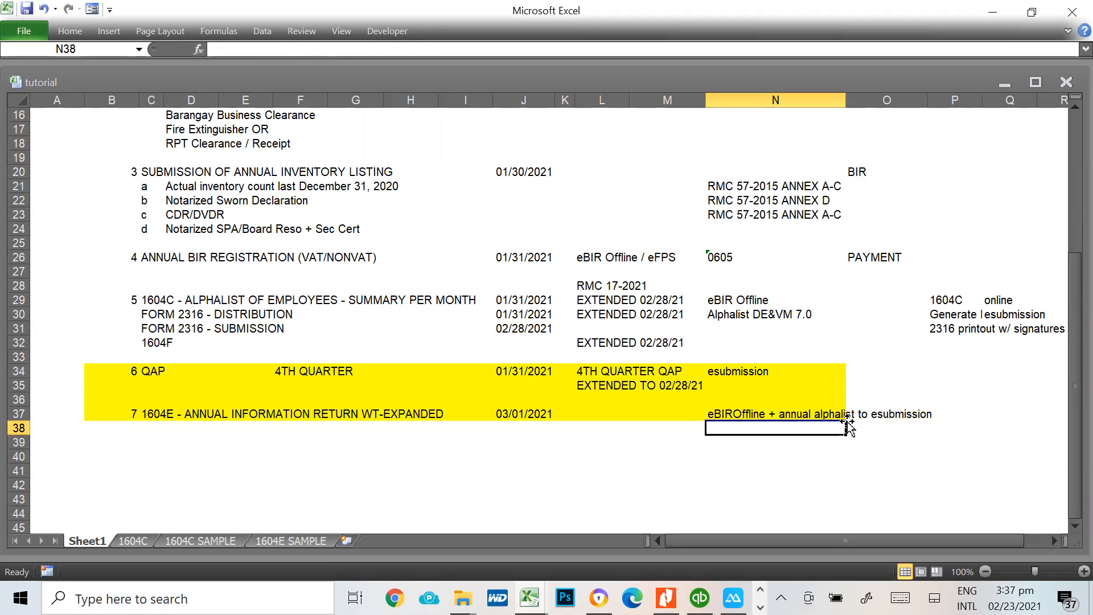
pyautogui.click(515, 415)
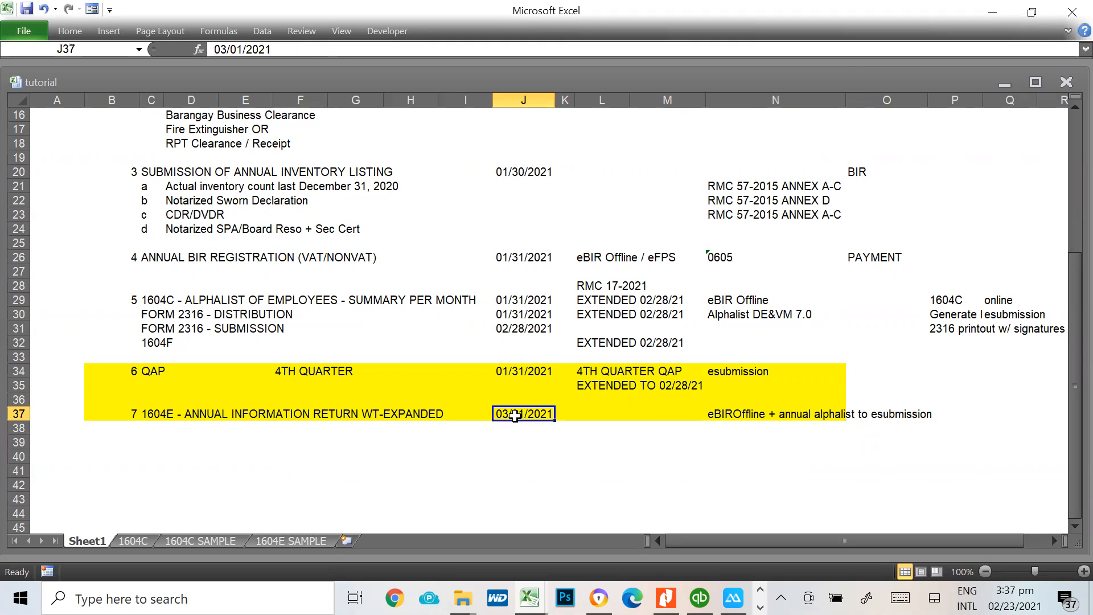
pyautogui.click(730, 415)
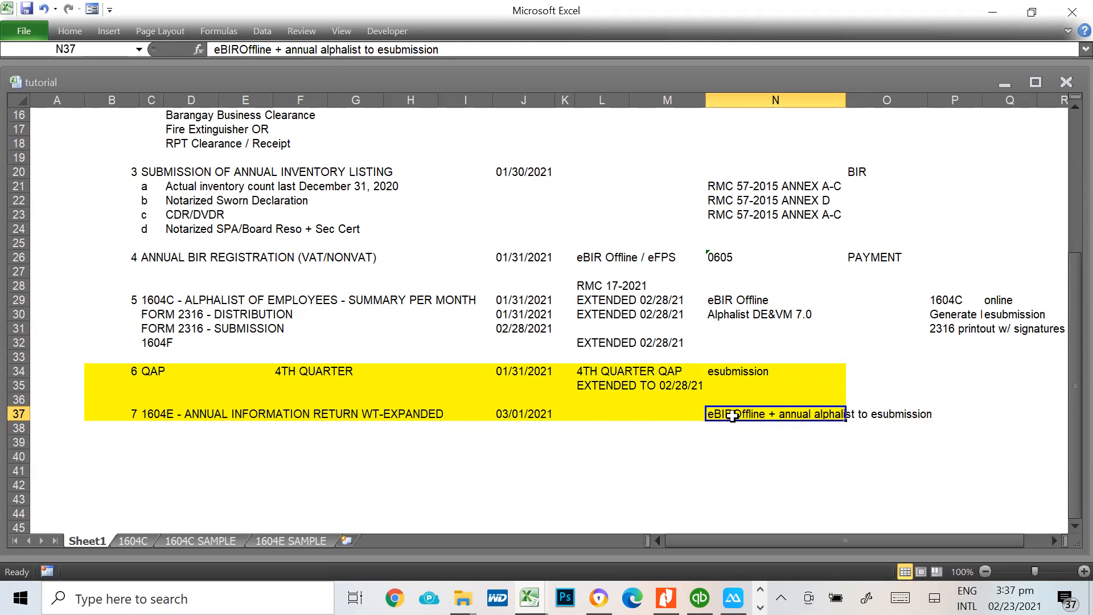
# Switch from the 1604E item on Sheet1 to the Offline eBIRForms Package profile screen
pyautogui.click(170, 417)
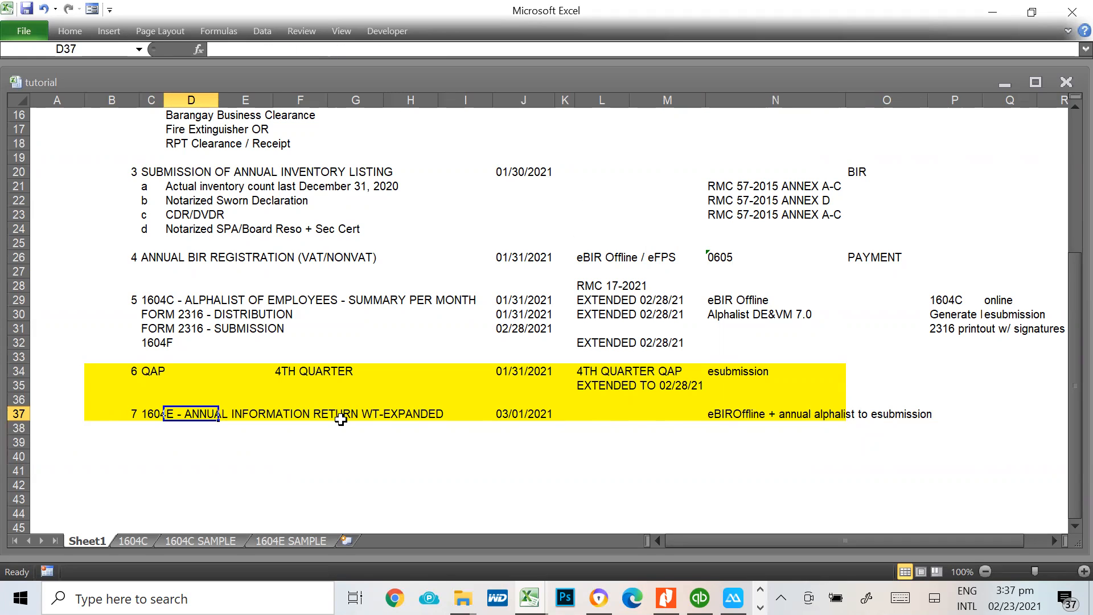
pyautogui.hotkey('alt', 'Tab')
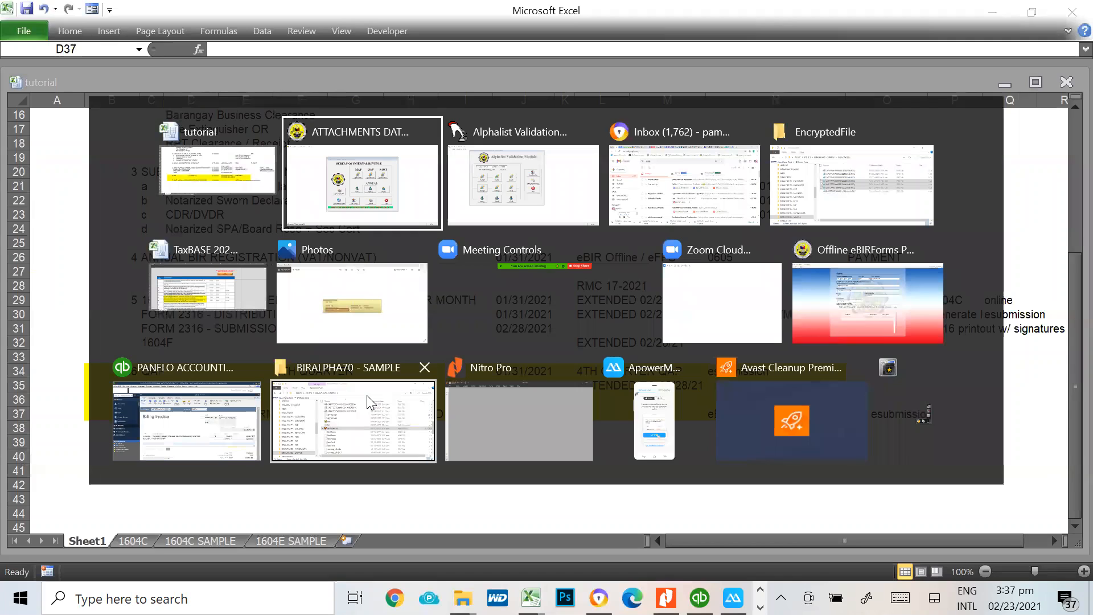
pyautogui.hotkey('alt', 'Tab')
pyautogui.hotkey('alt', 'Tab')
pyautogui.hotkey('alt', 'Tab')
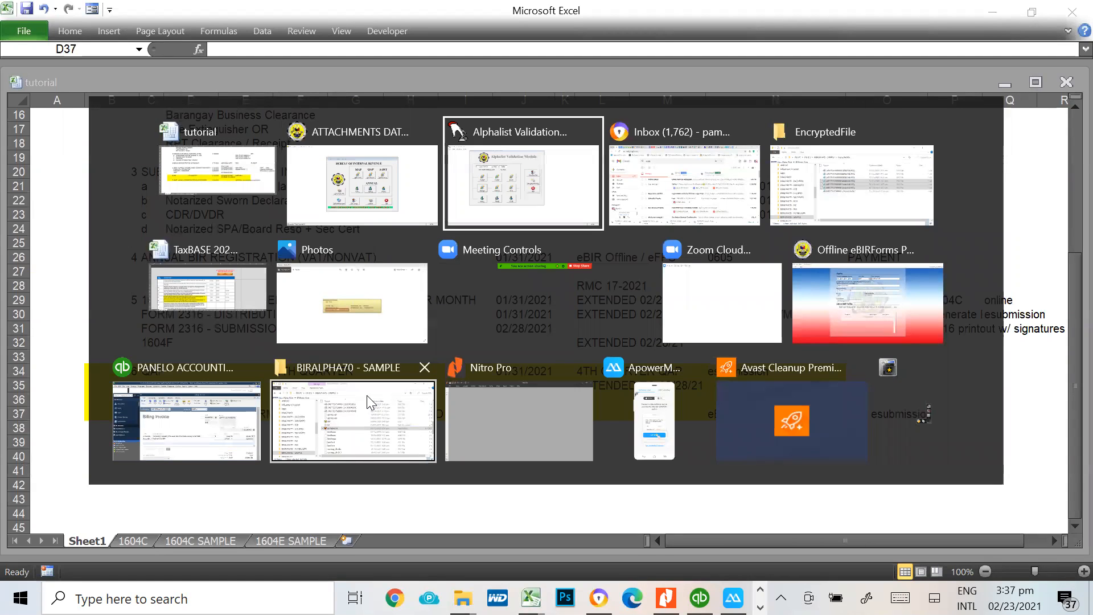
pyautogui.hotkey('alt', 'Tab')
pyautogui.hotkey('alt', 'Tab')
pyautogui.hotkey('alt', 'Tab')
pyautogui.hotkey('alt', 'Tab')
pyautogui.hotkey('alt', 'Tab')
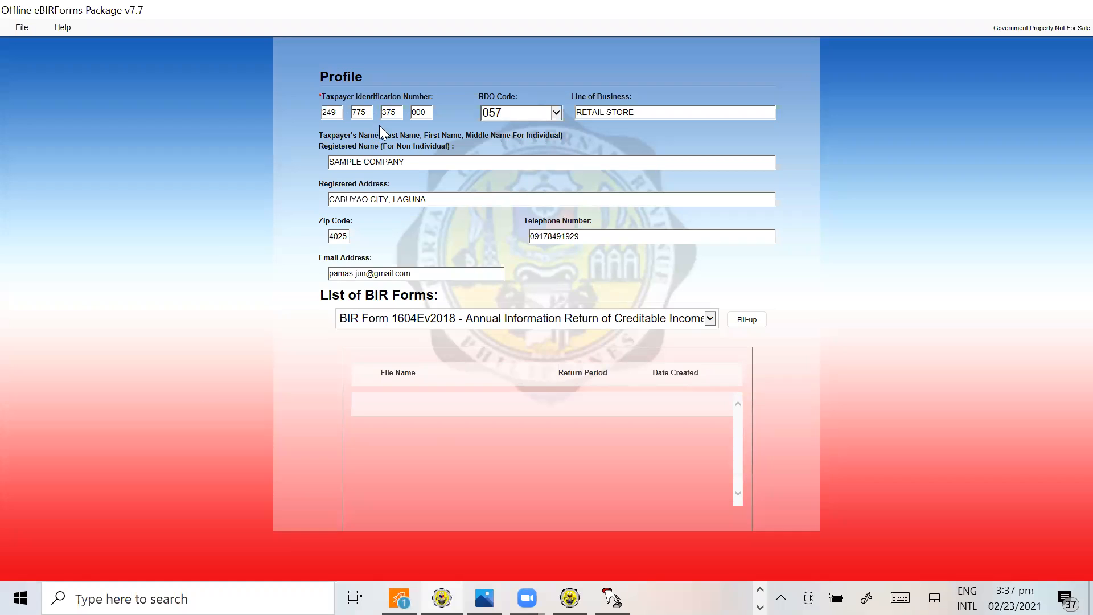
# Choose BIR Form 1604Ev2018 from the list of BIR forms and open it for filling up, acknowledging the saved background information
pyautogui.click(391, 113)
pyautogui.click(710, 319)
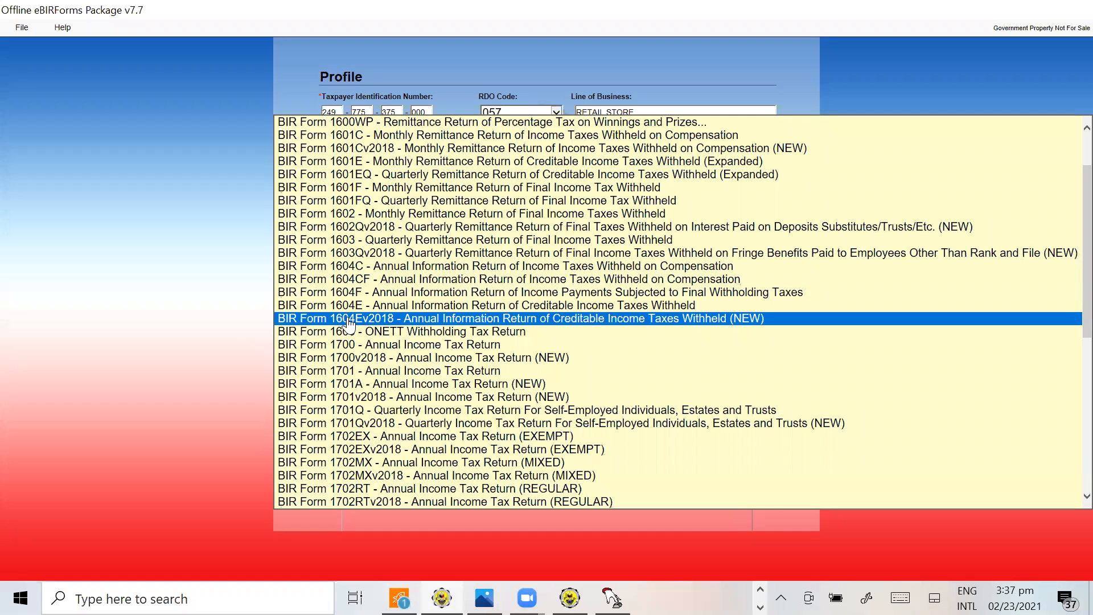
pyautogui.click(353, 320)
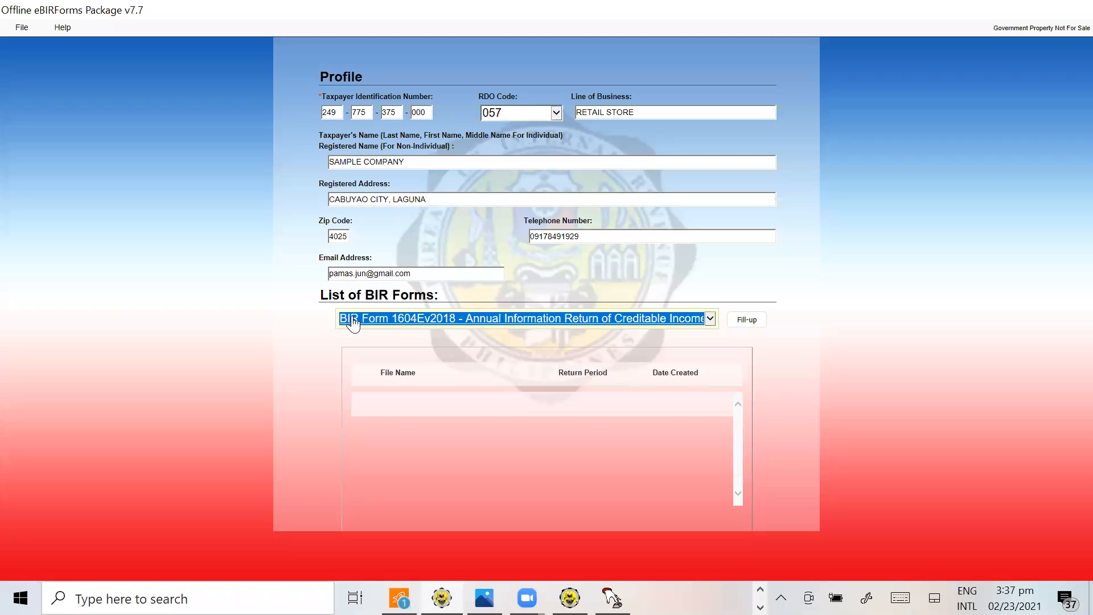
pyautogui.click(755, 321)
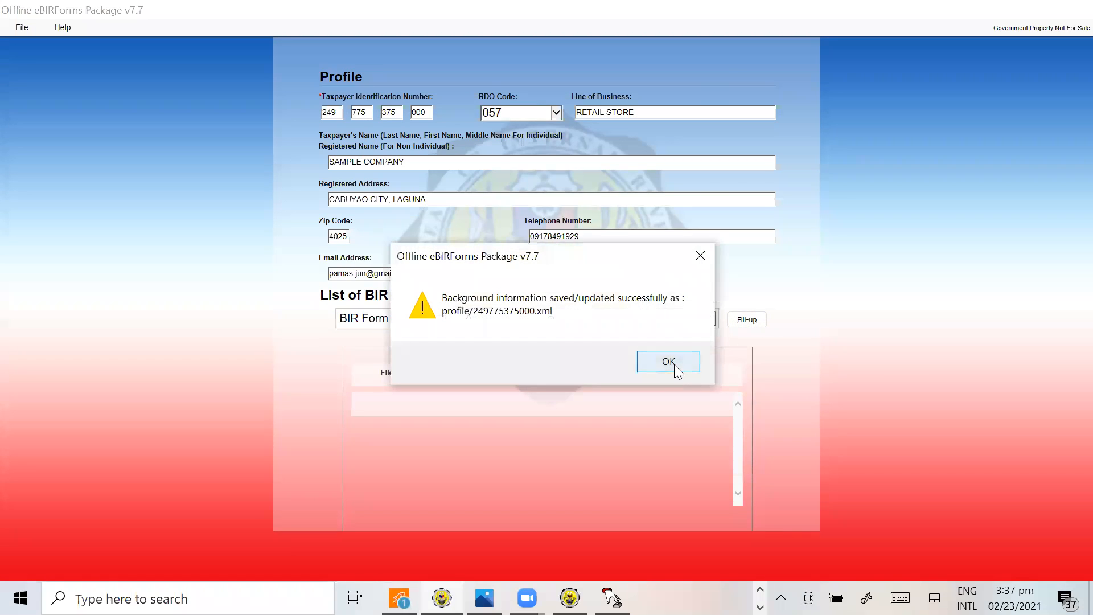
pyautogui.click(674, 365)
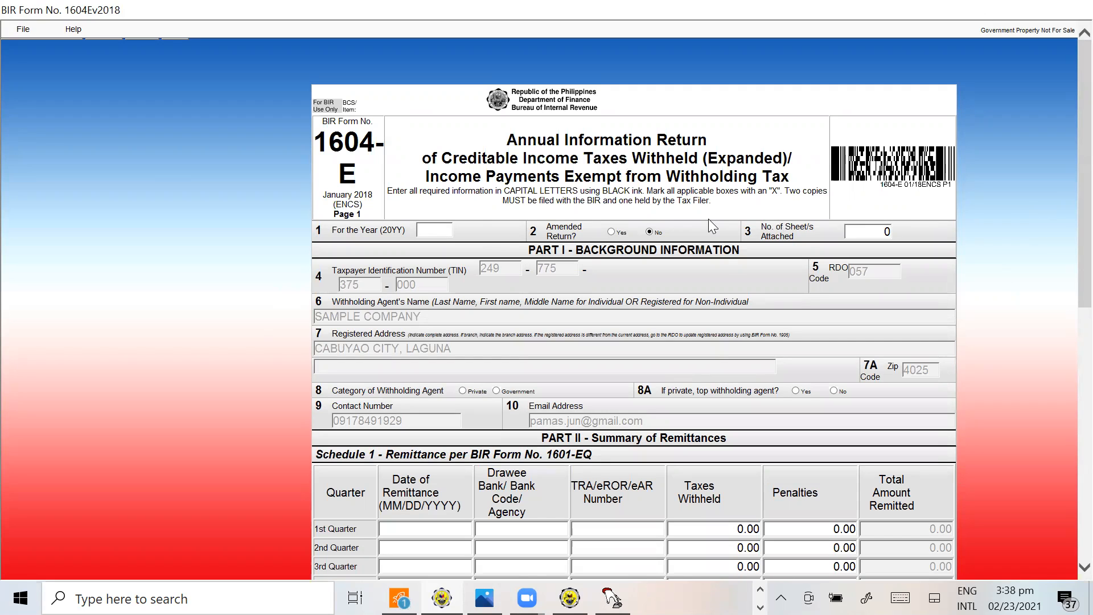
# Set the 1604-E return's year to 2020, the withholding agent category to Private and top withholding agent to No
pyautogui.click(424, 225)
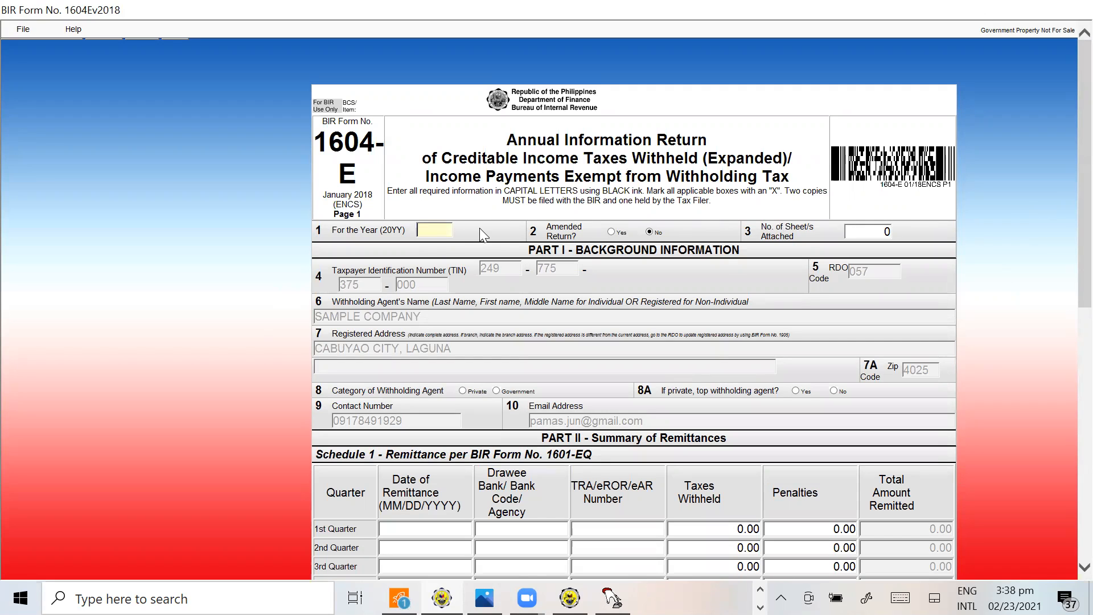
pyautogui.write('2020')
pyautogui.press('Tab')
pyautogui.scroll(-3, 653, 416)
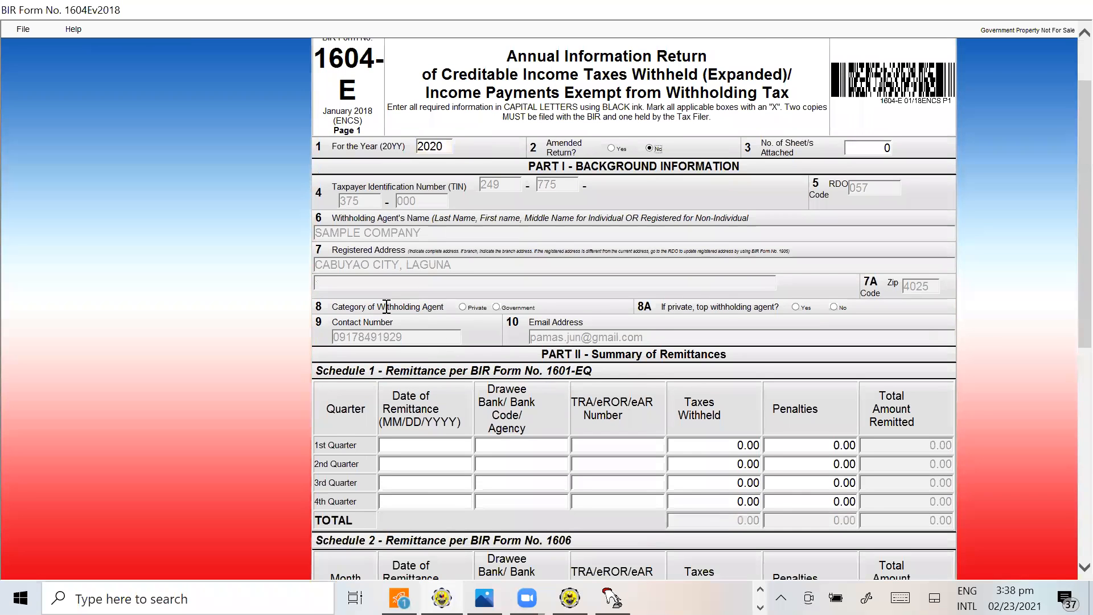
pyautogui.click(463, 307)
pyautogui.click(834, 308)
pyautogui.scroll(-3, 570, 433)
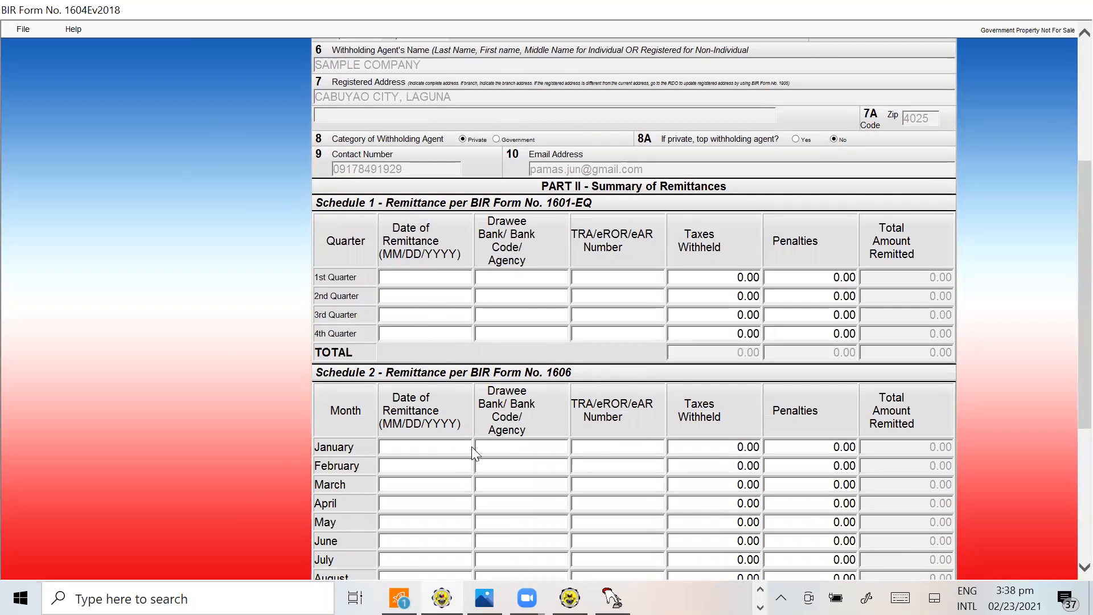
pyautogui.scroll(5, 721, 373)
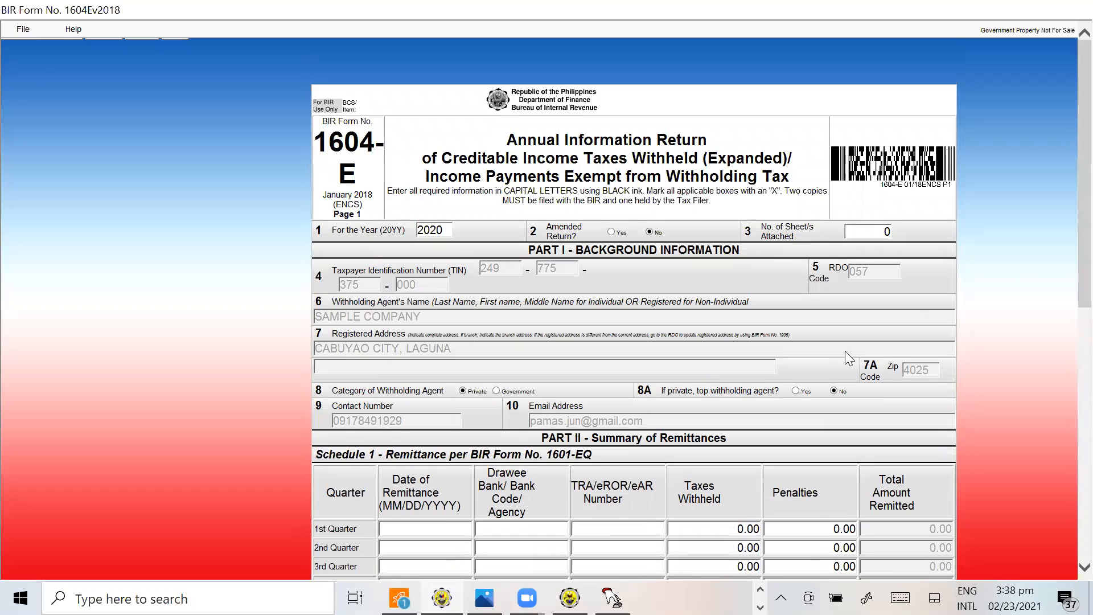
pyautogui.scroll(-3, 845, 351)
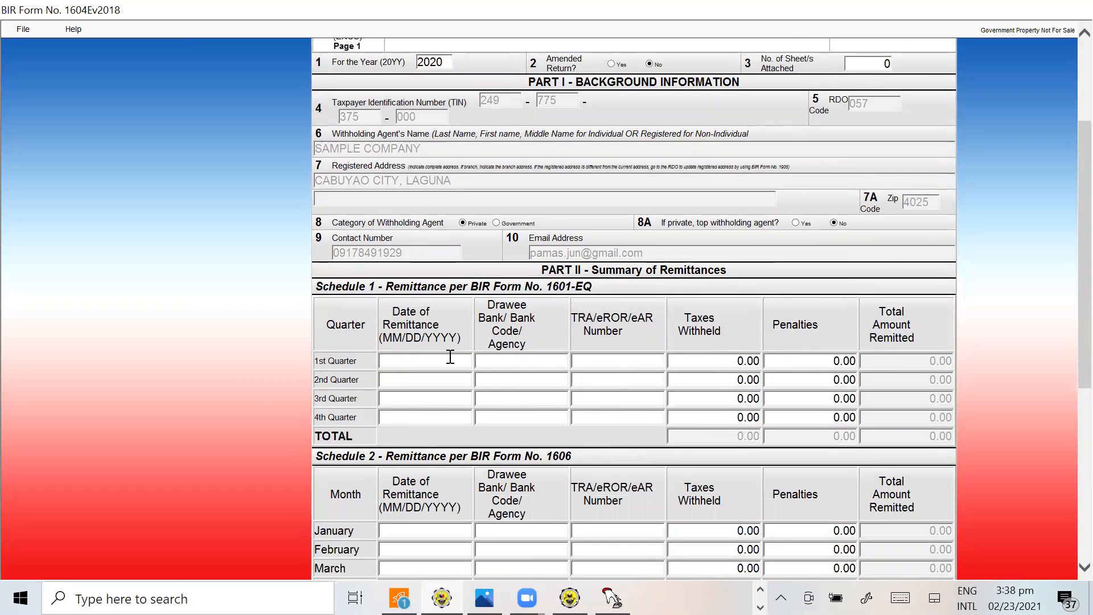
# Switch to the tutorial workbook in Excel and look up the March 1601EQ remittance date on the 1604E SAMPLE sheet
pyautogui.hotkey('alt', 'Tab')
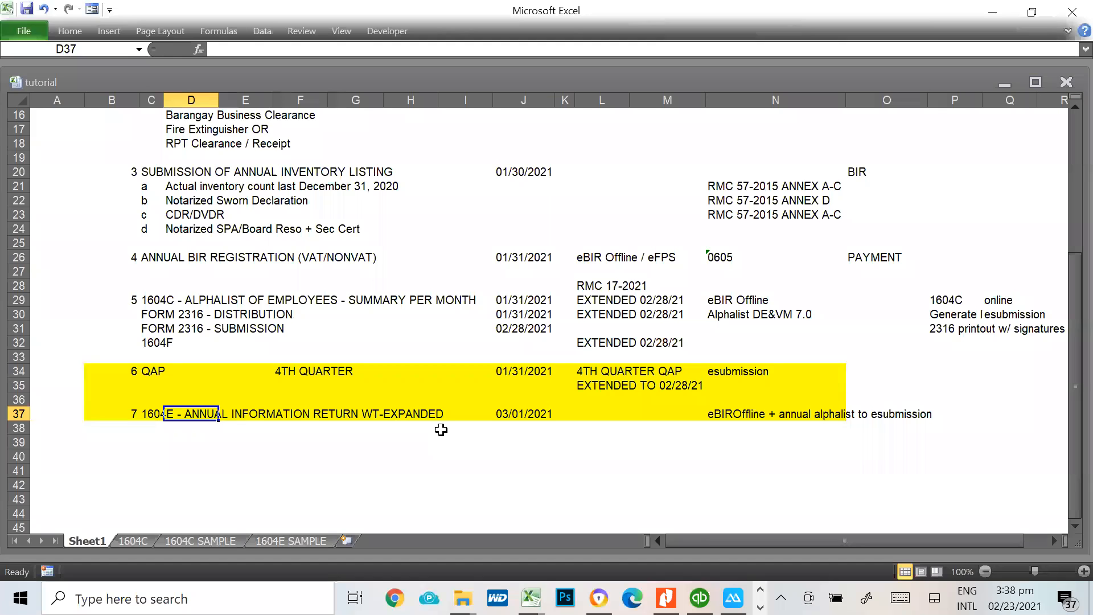
pyautogui.click(291, 541)
pyautogui.scroll(15, 809, 323)
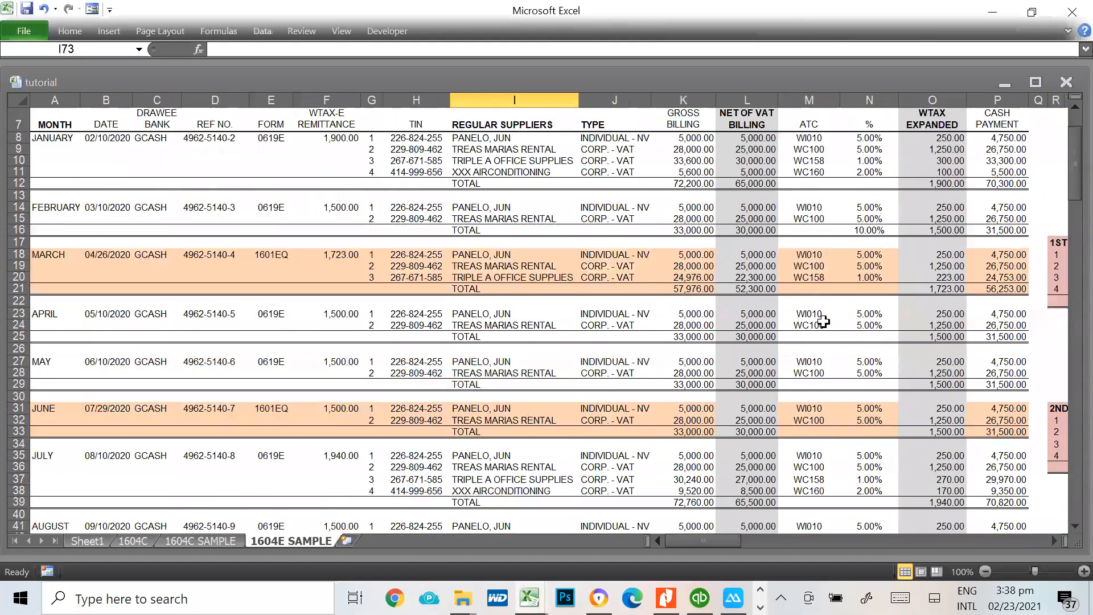
pyautogui.scroll(2, 824, 322)
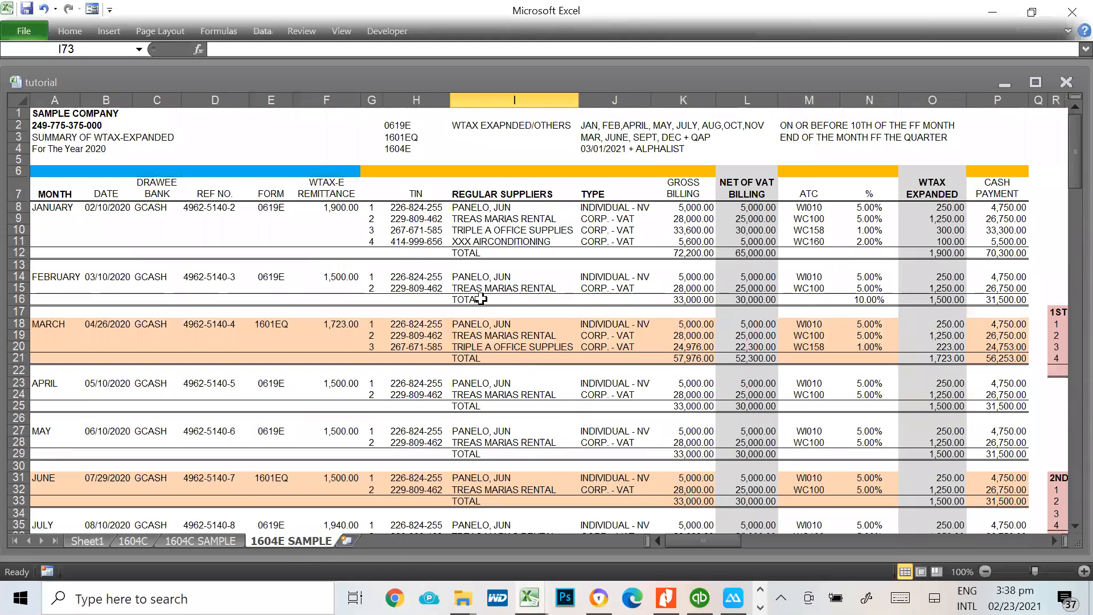
pyautogui.click(36, 324)
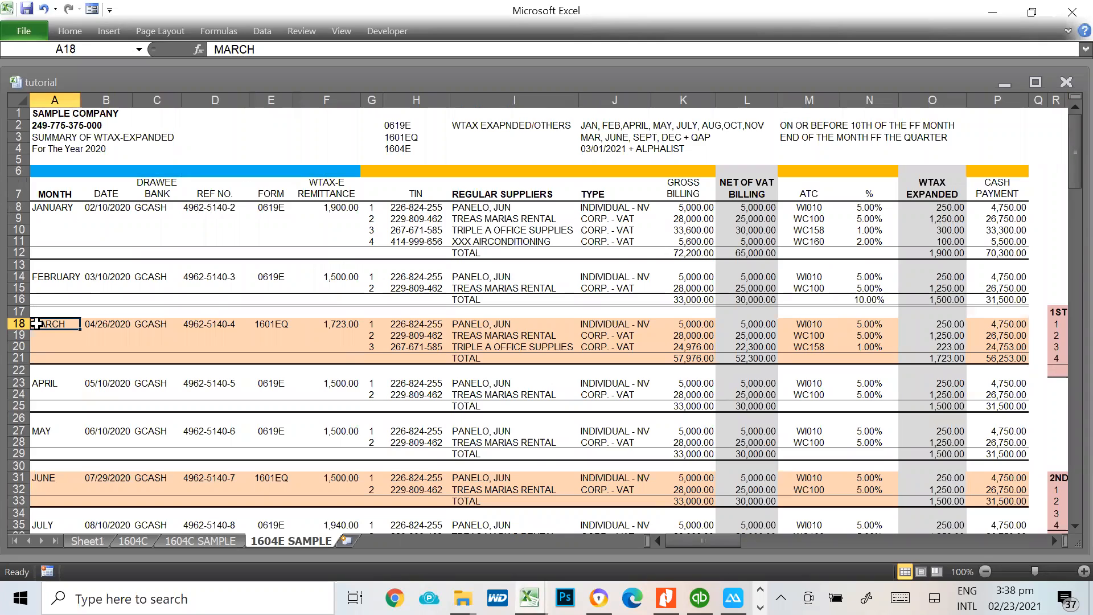
pyautogui.click(103, 327)
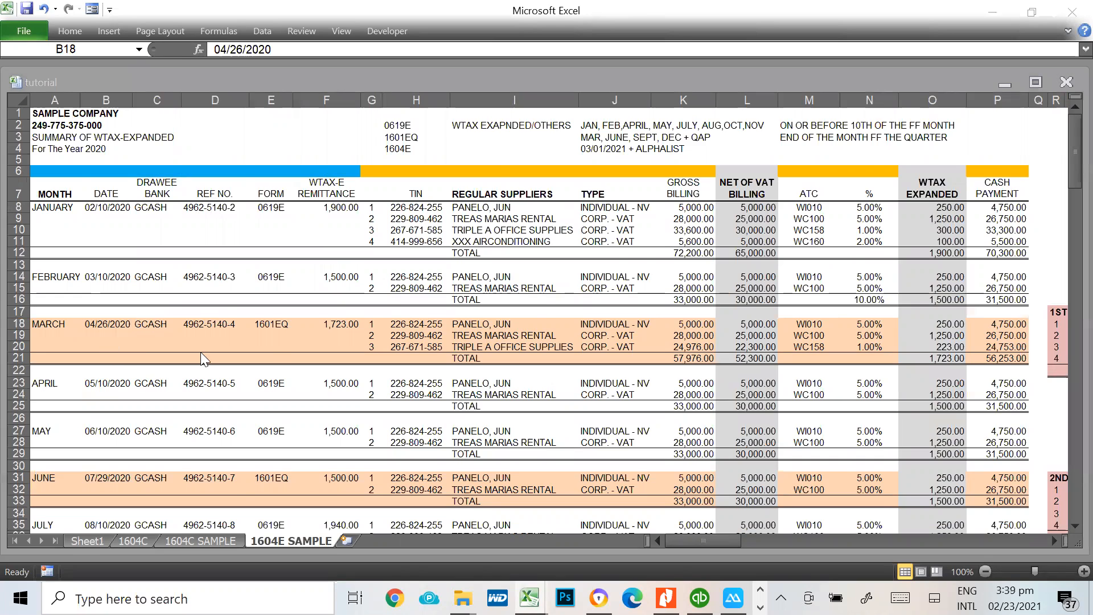
# Return to the 1604-E form and enter 04/26/2020 as the 1st quarter date of remittance in Schedule 1
pyautogui.hotkey('alt', 'Tab')
pyautogui.write('04/26/')
pyautogui.press('BackSpace')
pyautogui.press('BackSpace')
pyautogui.press('BackSpace')
pyautogui.press('BackSpace')
pyautogui.press('BackSpace')
pyautogui.press('BackSpace')
pyautogui.write('04/26/2020')
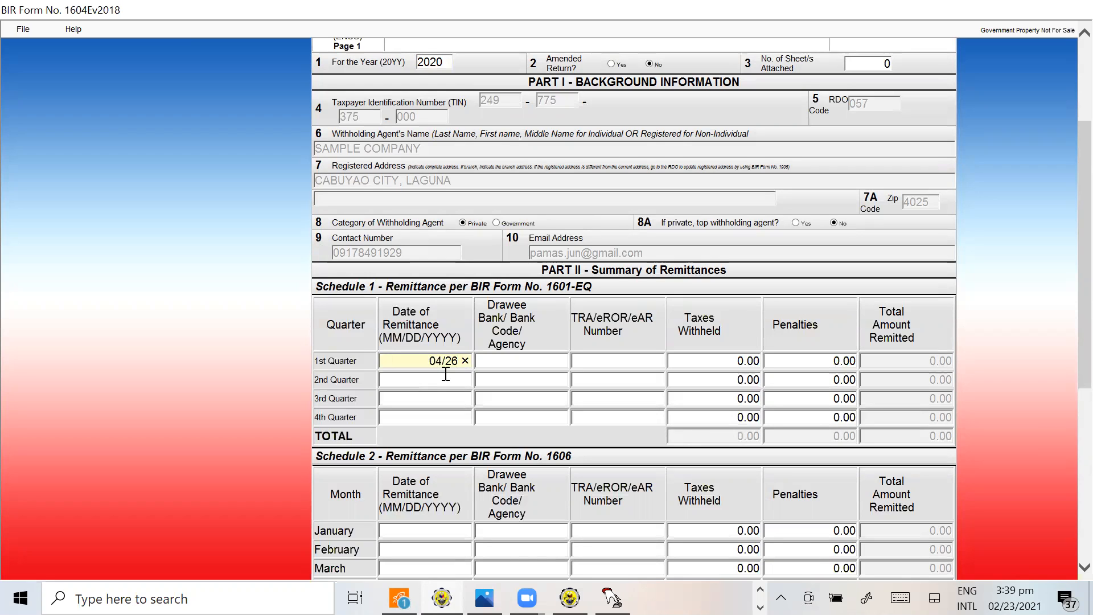
# Enter GCASH in capital letters as the drawee bank for the 1st quarter in Schedule 1
pyautogui.press('Tab')
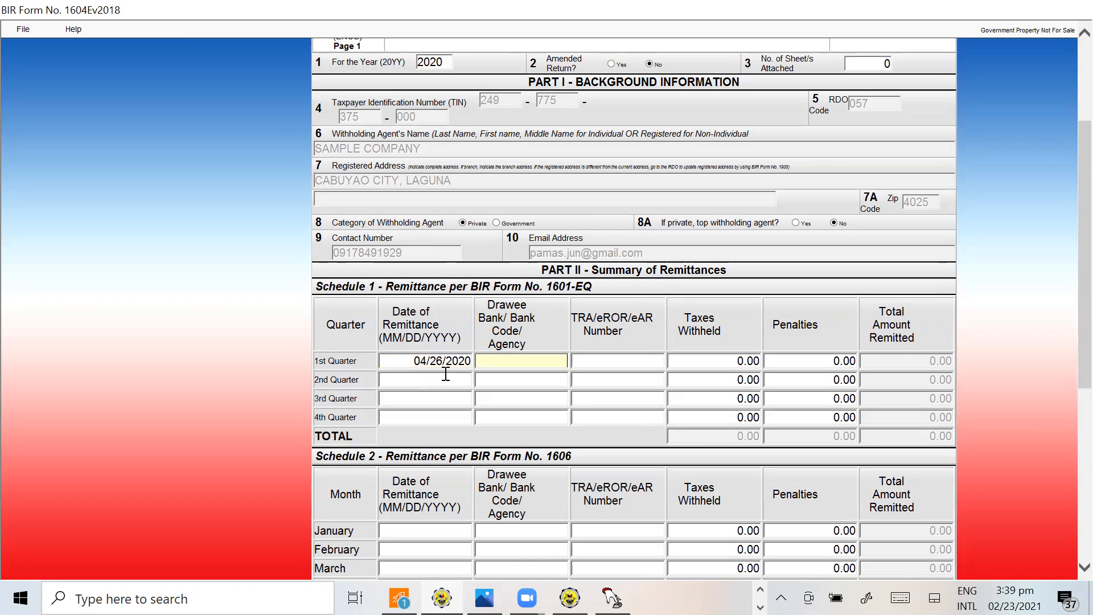
pyautogui.write('gcash')
pyautogui.press('BackSpace')
pyautogui.press('BackSpace')
pyautogui.press('BackSpace')
pyautogui.press('BackSpace')
pyautogui.press('BackSpace')
pyautogui.write('ga')
pyautogui.press('BackSpace')
pyautogui.press('BackSpace')
pyautogui.write('GCASH')
pyautogui.press('Tab')
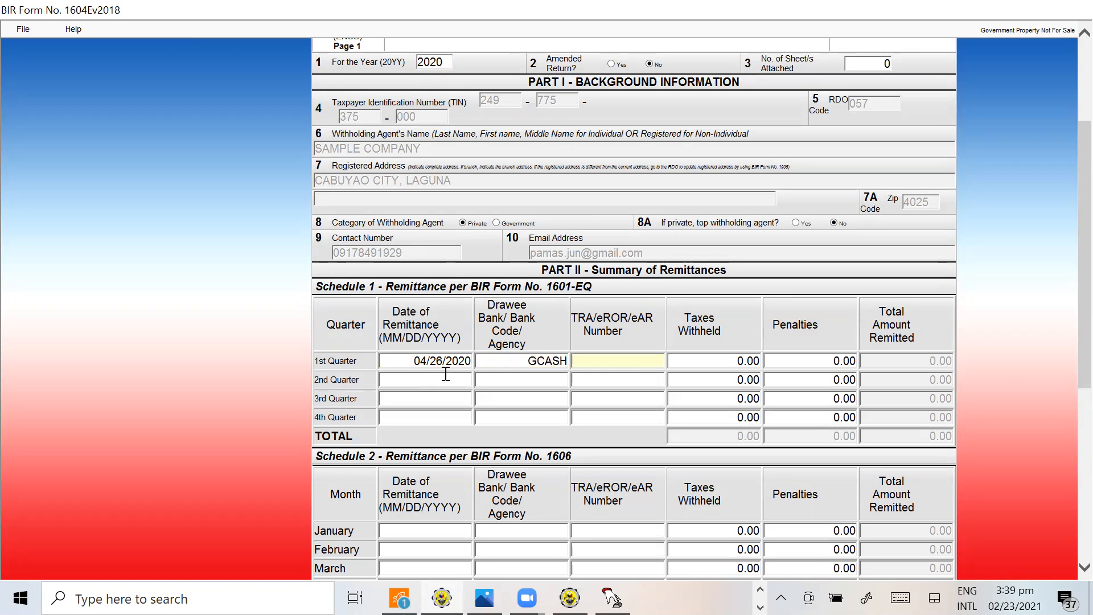
# Copy the March reference number from D18 of the 1604E SAMPLE sheet into the form's 1st quarter TRA/eROR/eAR Number
pyautogui.hotkey('alt', 'Tab')
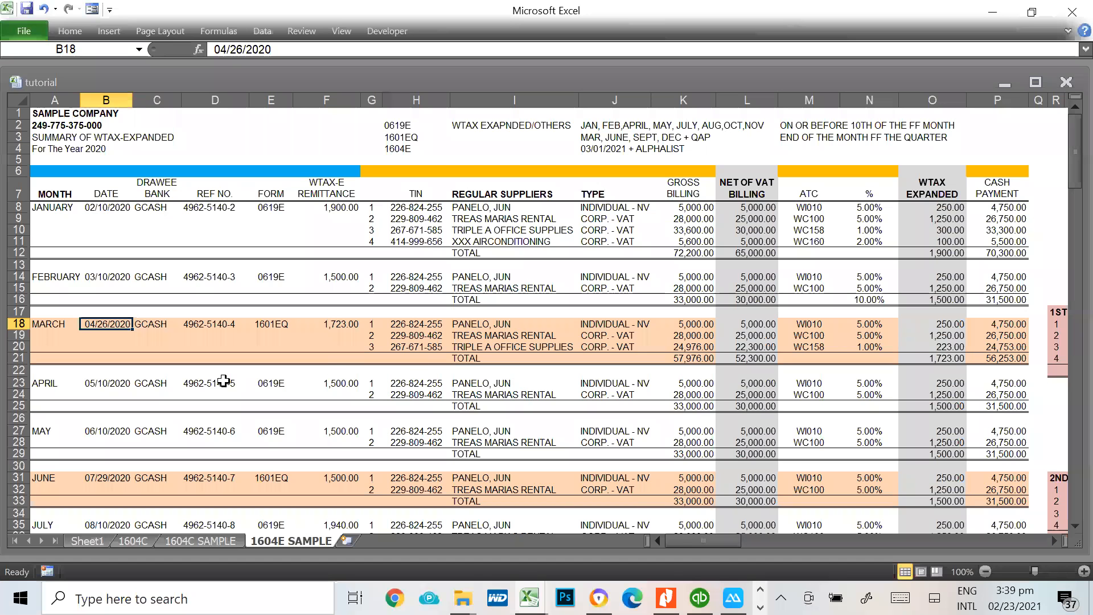
pyautogui.click(222, 323)
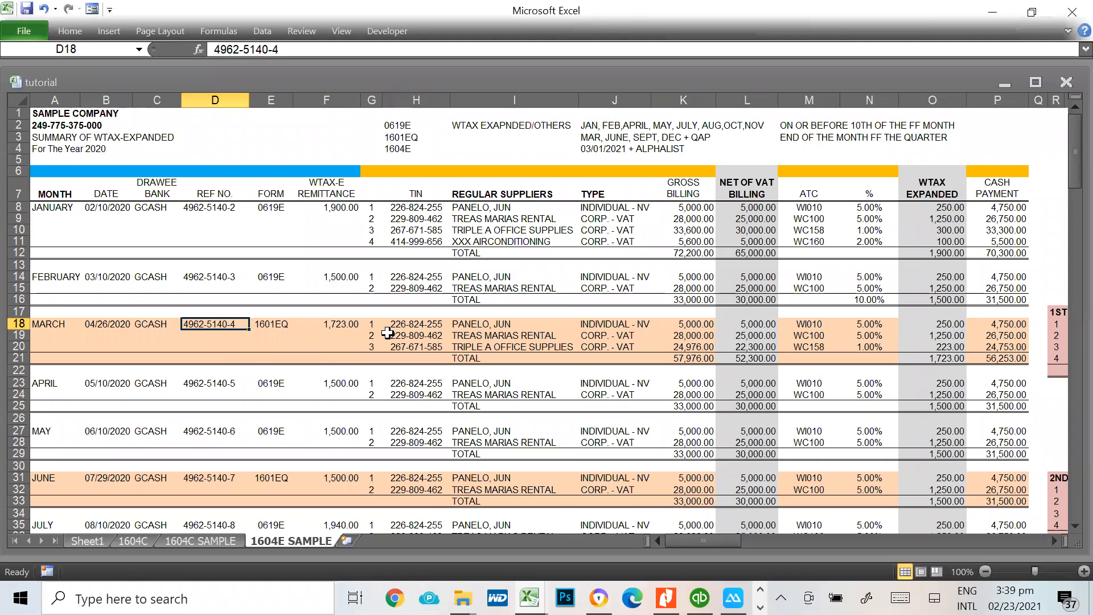
pyautogui.hotkey('ctrl', 'c')
pyautogui.hotkey('alt', 'Tab')
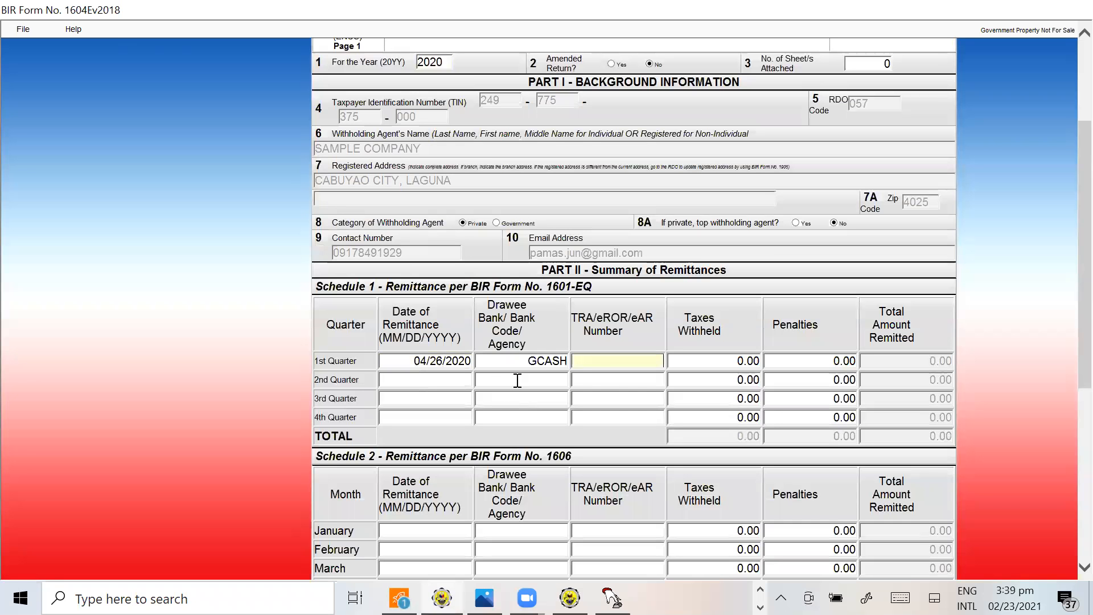
pyautogui.hotkey('ctrl', 'v')
pyautogui.press('Tab')
# Return to the 1604E SAMPLE sheet and compare the March remittance in F18 with the 1st Quarter 2020 summary block
pyautogui.hotkey('alt', 'Tab')
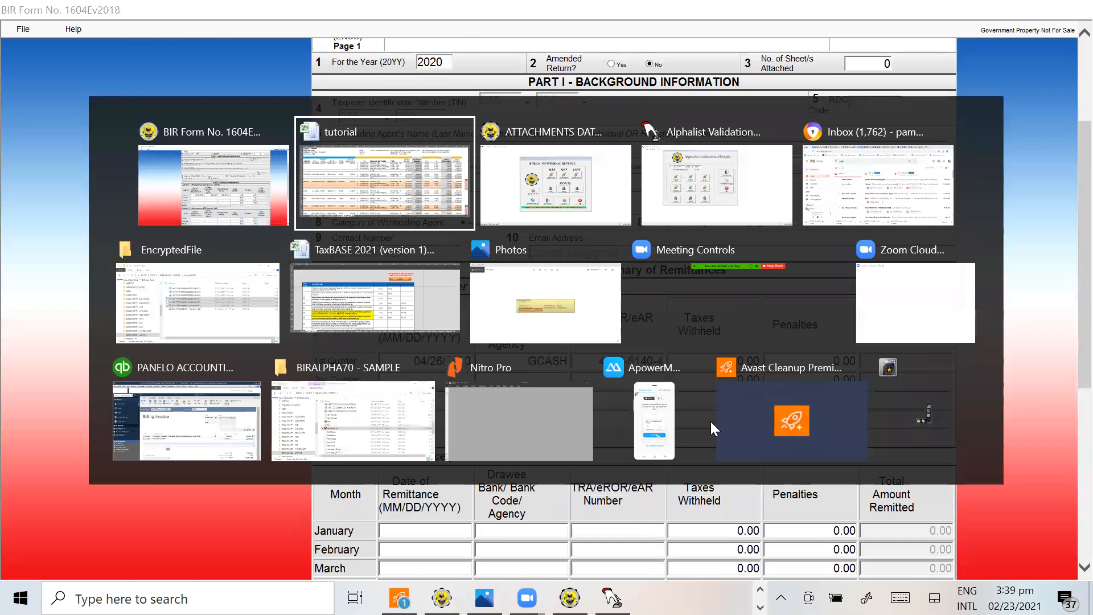
pyautogui.press('Escape')
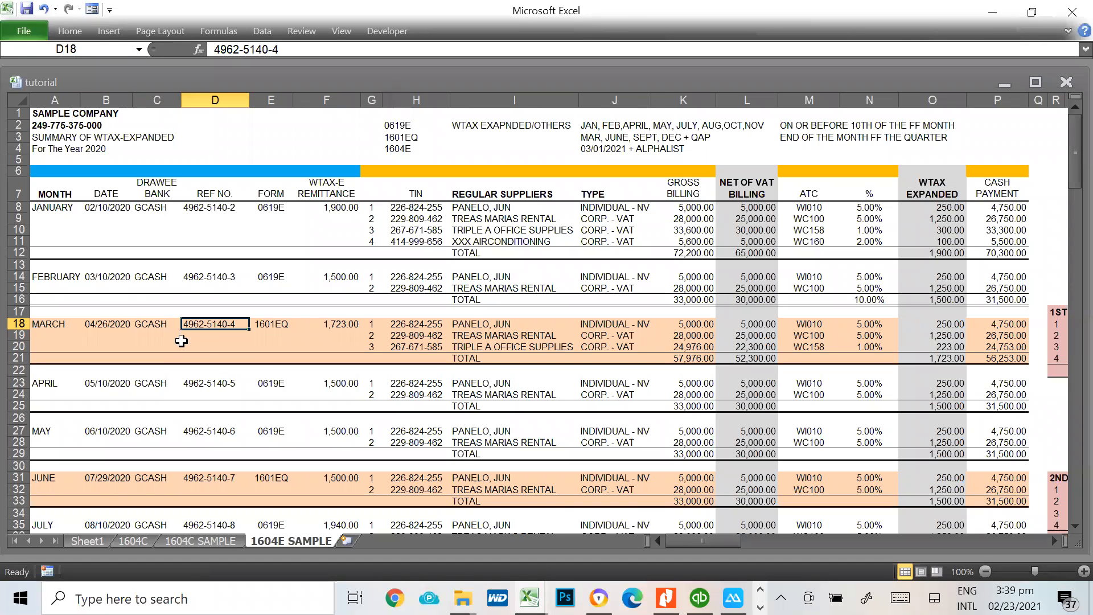
pyautogui.click(342, 323)
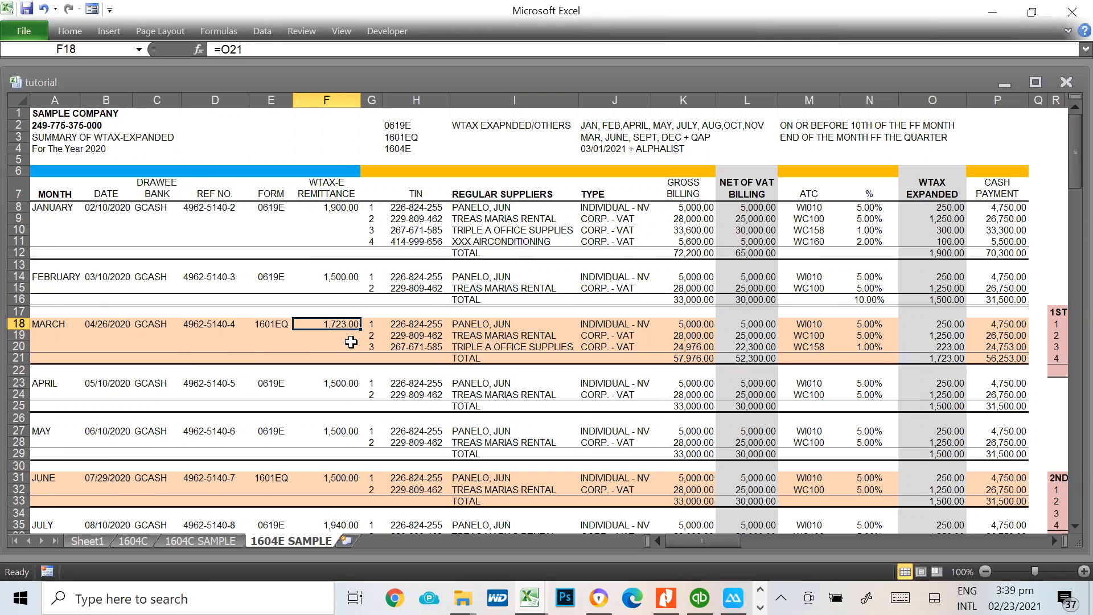
pyautogui.click(699, 337)
pyautogui.press('Right')
pyautogui.press('Right')
pyautogui.press('Right')
pyautogui.press('Right')
pyautogui.press('Right')
pyautogui.press('Right')
pyautogui.press('Right')
pyautogui.press('Right')
pyautogui.press('Right')
pyautogui.press('Right')
pyautogui.press('Right')
pyautogui.press('Right')
pyautogui.press('Right')
pyautogui.press('Right')
pyautogui.press('Right')
pyautogui.press('Right')
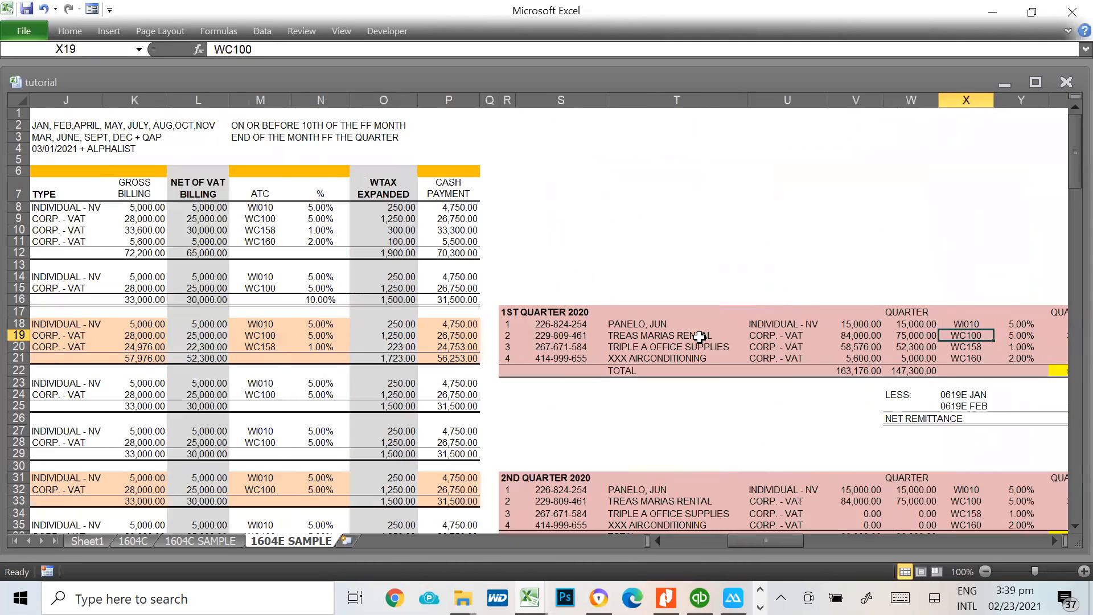
pyautogui.press('Left')
pyautogui.press('Left')
pyautogui.press('Down')
pyautogui.press('Down')
pyautogui.press('Down')
pyautogui.press('Down')
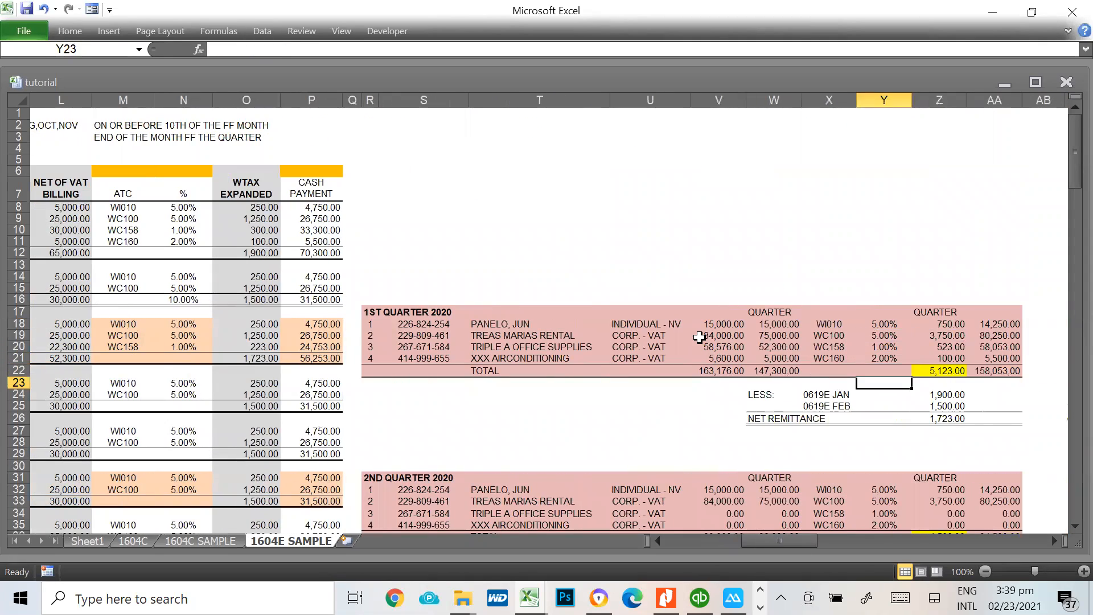
# Copy the quarterly total in Z22 into the form as 1st quarter taxes withheld of 5,123.00, keeping penalties at 0.00
pyautogui.click(944, 373)
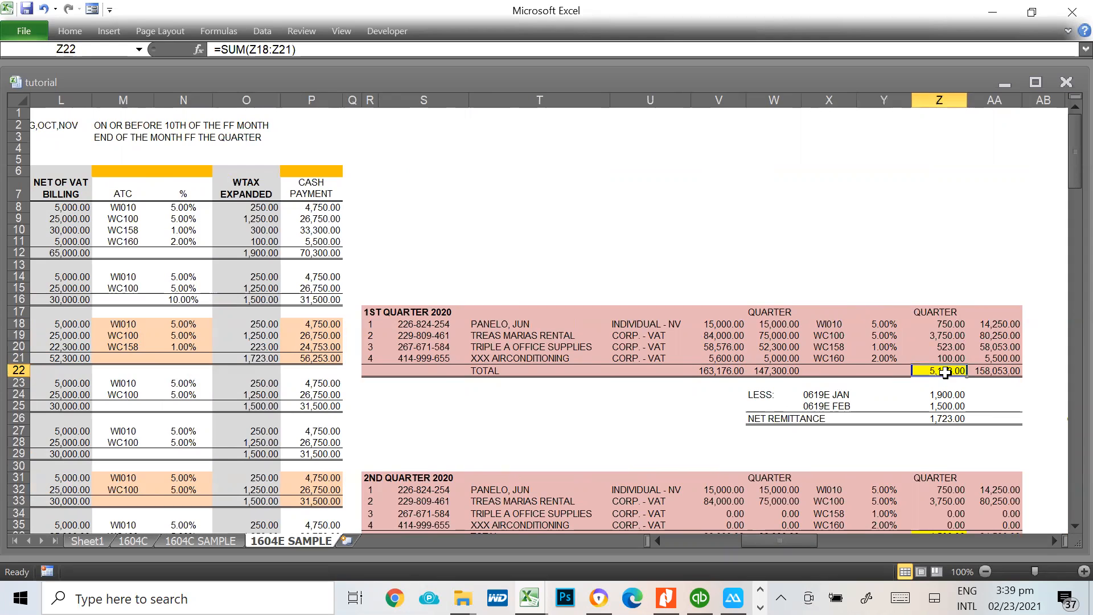
pyautogui.hotkey('ctrl', 'c')
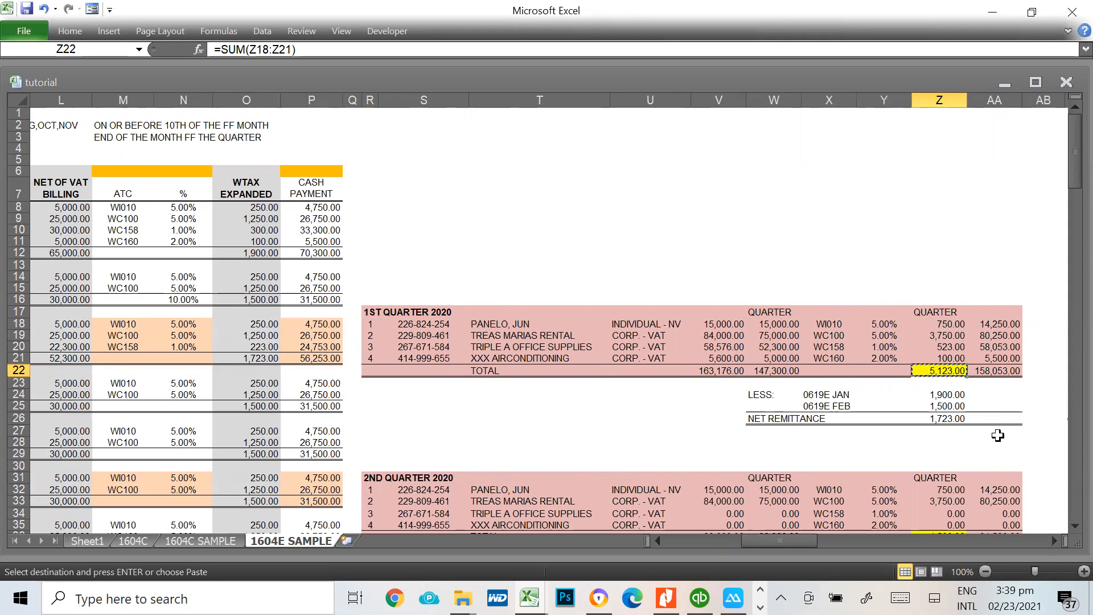
pyautogui.hotkey('alt', 'Tab')
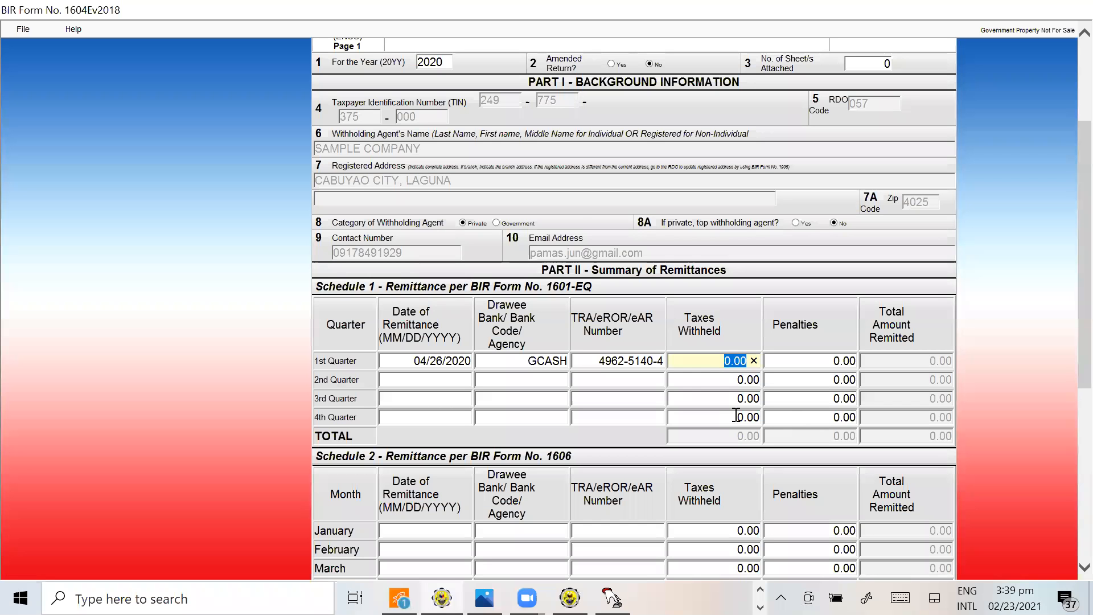
pyautogui.hotkey('ctrl', 'v')
pyautogui.press('Tab')
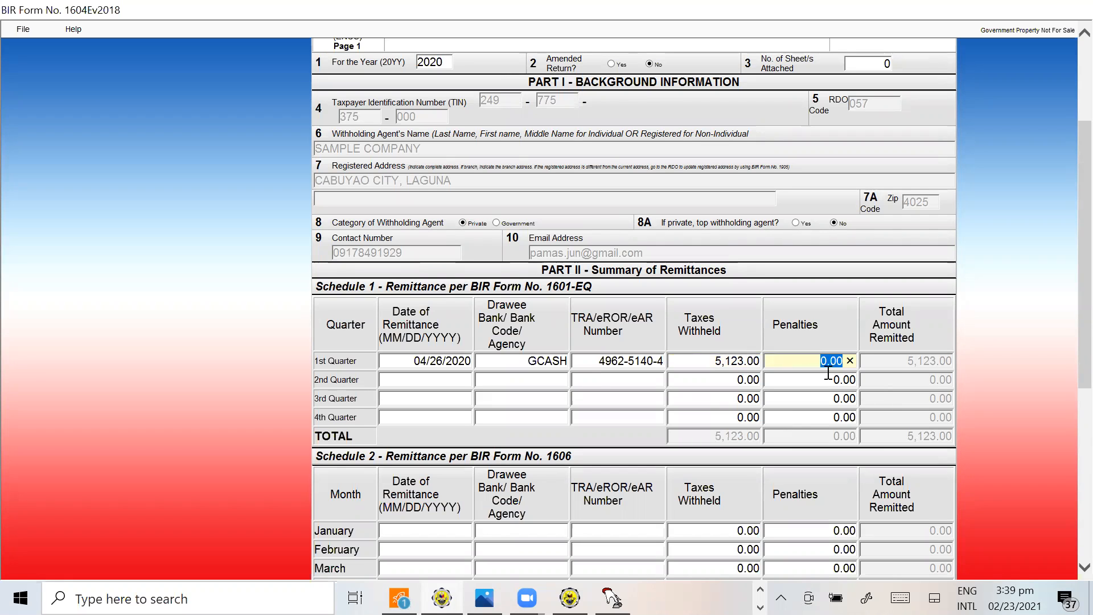
pyautogui.press('Tab')
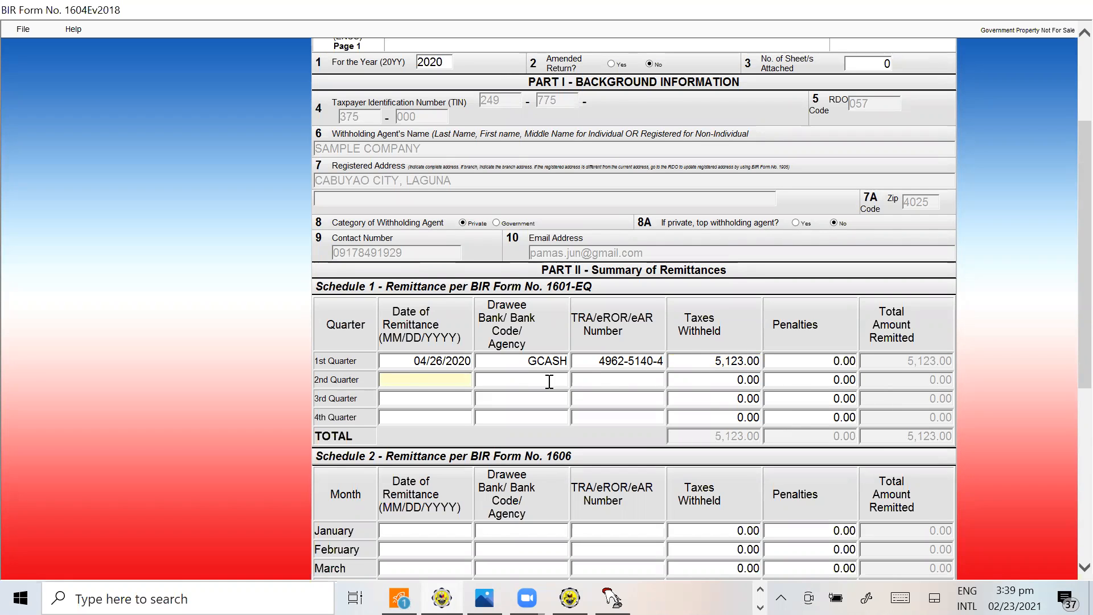
# Switch back to the 1604E SAMPLE sheet and look up the June 1601EQ remittance date in B31
pyautogui.hotkey('alt', 'Tab')
pyautogui.click(476, 477)
pyautogui.press('Left')
pyautogui.press('Left')
pyautogui.press('Left')
pyautogui.press('Left')
pyautogui.press('Left')
pyautogui.press('Left')
pyautogui.press('Left')
pyautogui.press('Left')
pyautogui.press('Left')
pyautogui.press('Left')
pyautogui.press('Left')
pyautogui.press('Left')
pyautogui.press('Left')
pyautogui.press('Left')
pyautogui.press('Left')
pyautogui.press('Left')
pyautogui.press('Left')
pyautogui.press('Left')
pyautogui.press('Left')
pyautogui.press('Down')
pyautogui.press('Down')
pyautogui.press('Down')
pyautogui.press('Down')
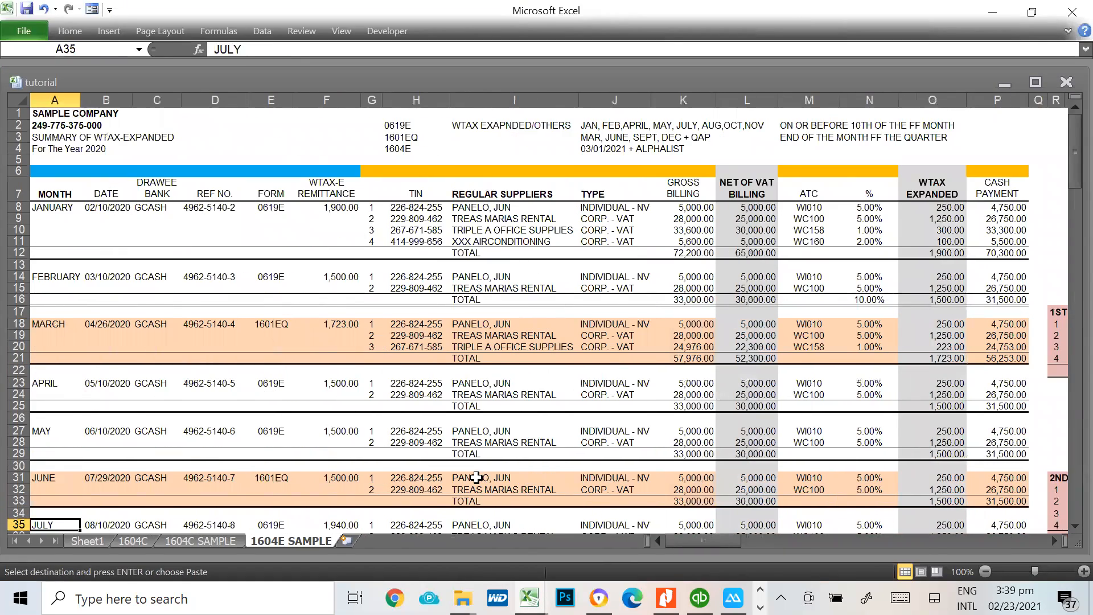
pyautogui.press('Down')
pyautogui.press('Down')
pyautogui.press('Down')
pyautogui.press('Down')
pyautogui.press('Down')
pyautogui.press('Down')
pyautogui.press('Down')
pyautogui.press('Down')
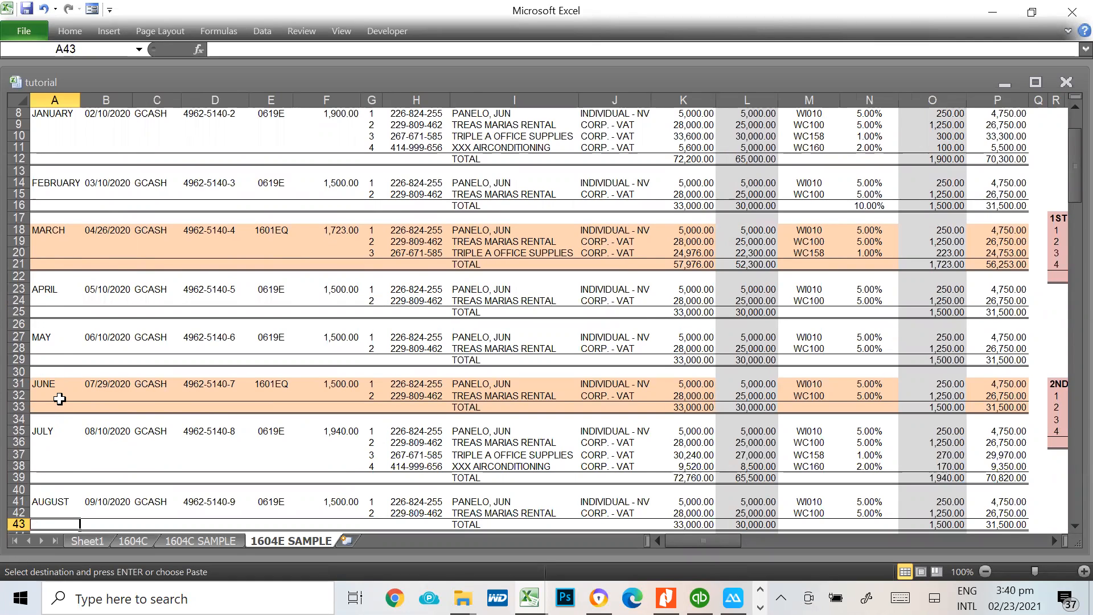
pyautogui.click(91, 384)
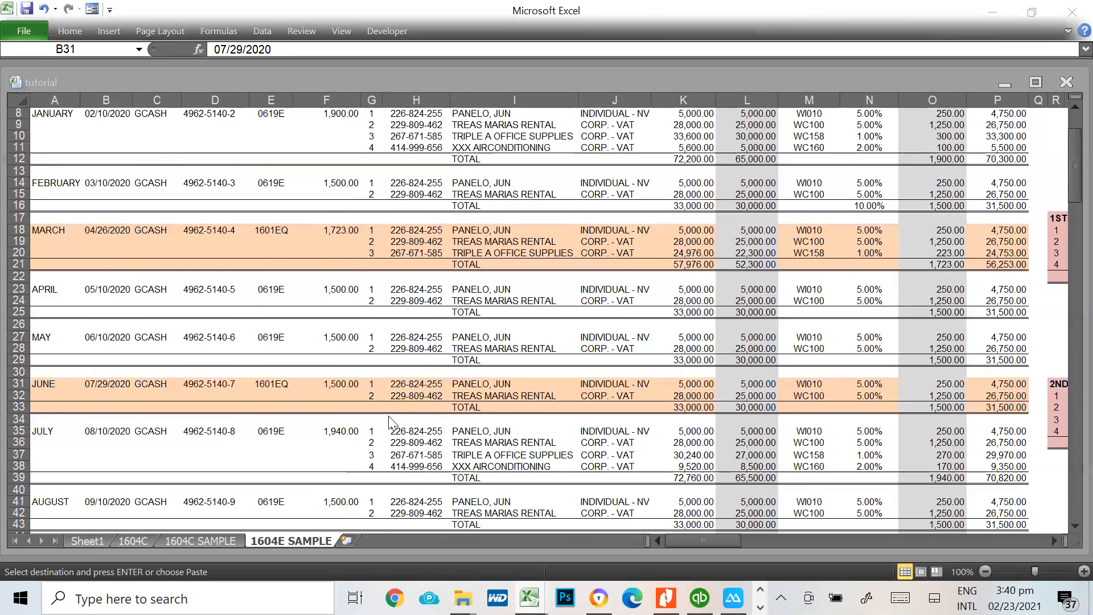
# In the BIR form, enter 07/29/2020 as the 2nd quarter remittance date and GCASH as the drawee bank
pyautogui.hotkey('alt', 'Tab')
pyautogui.write('07/29/2020')
pyautogui.press('Tab')
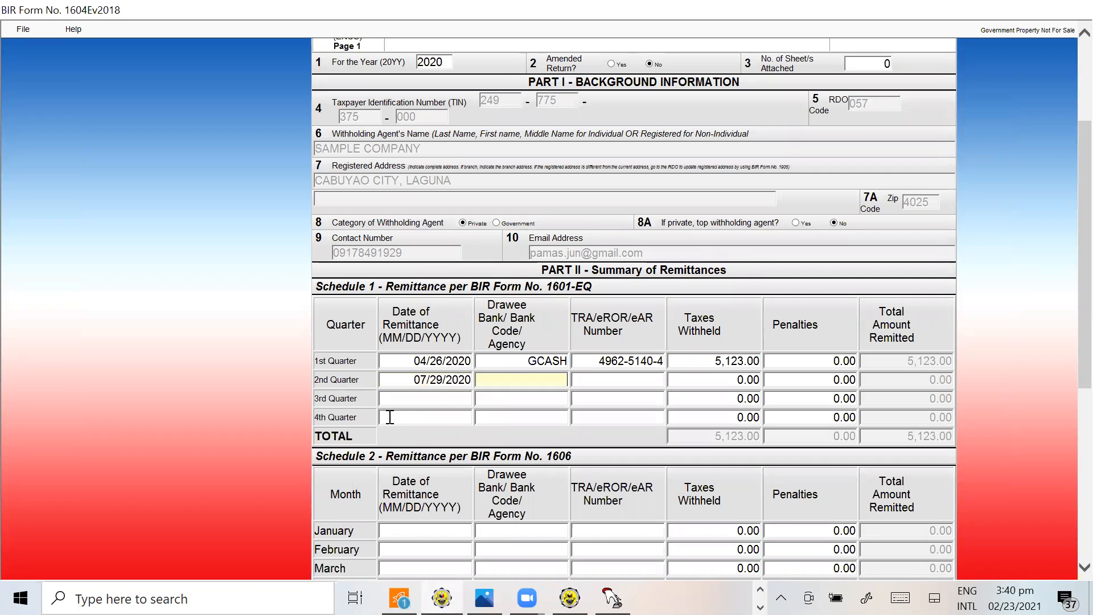
pyautogui.write('GCASH')
pyautogui.press('Tab')
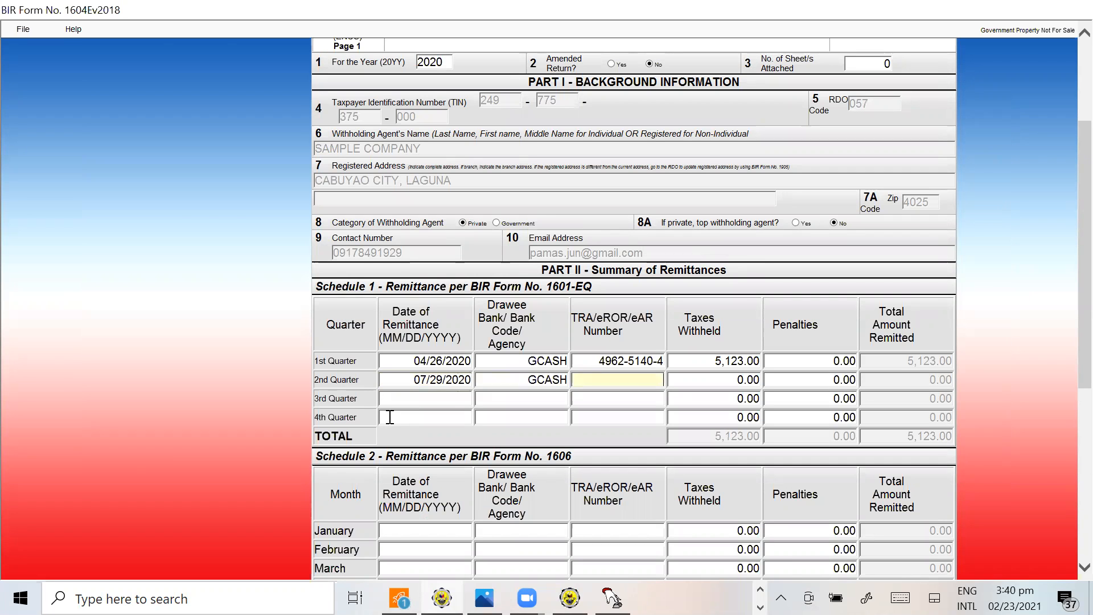
# Copy the June reference number from D31 of the 1604E SAMPLE sheet into the form's 2nd quarter TRA/eROR/eAR Number
pyautogui.hotkey('alt', 'Tab')
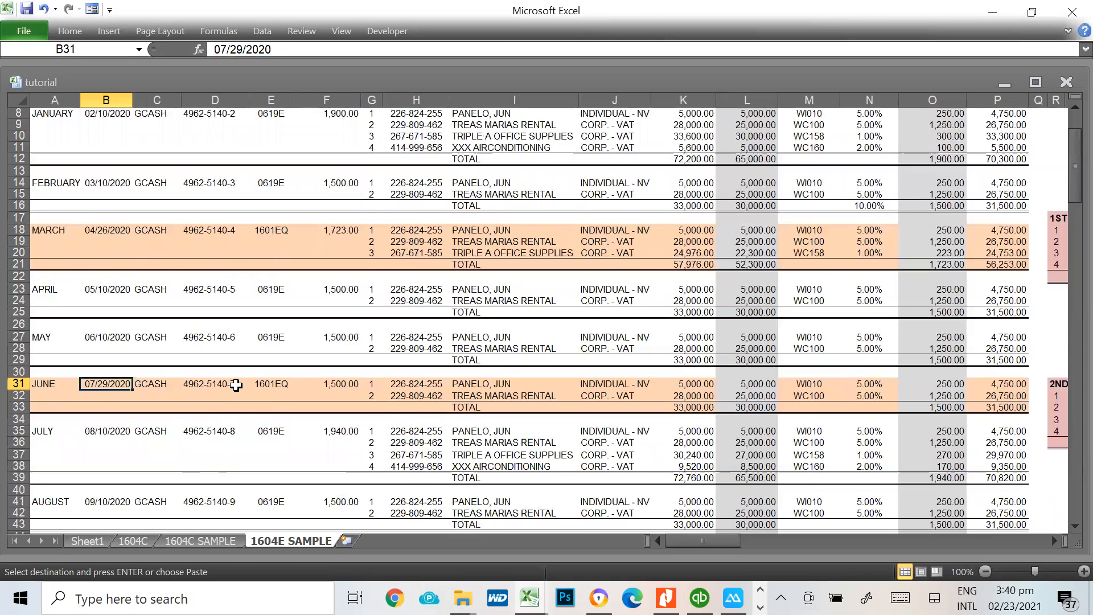
pyautogui.click(232, 385)
pyautogui.hotkey('alt', 'Tab')
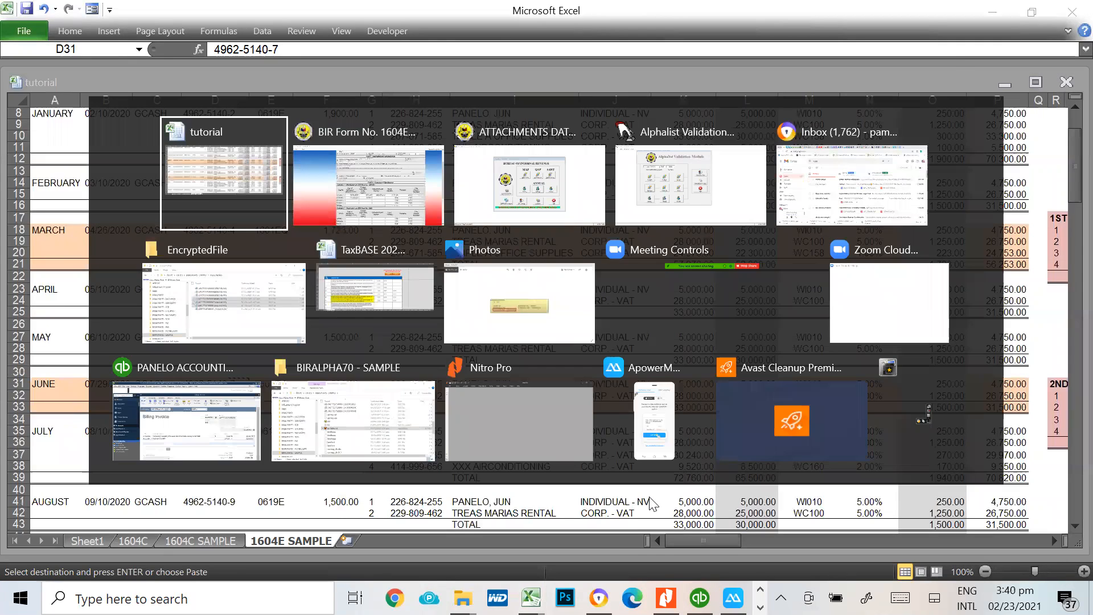
pyautogui.hotkey('ctrl', 'v')
pyautogui.press('Tab')
# Copy the 2nd Quarter 2020 total in Z36 of the 1604E SAMPLE sheet into the form as 2nd quarter taxes withheld of 4,500.00
pyautogui.hotkey('alt', 'Tab')
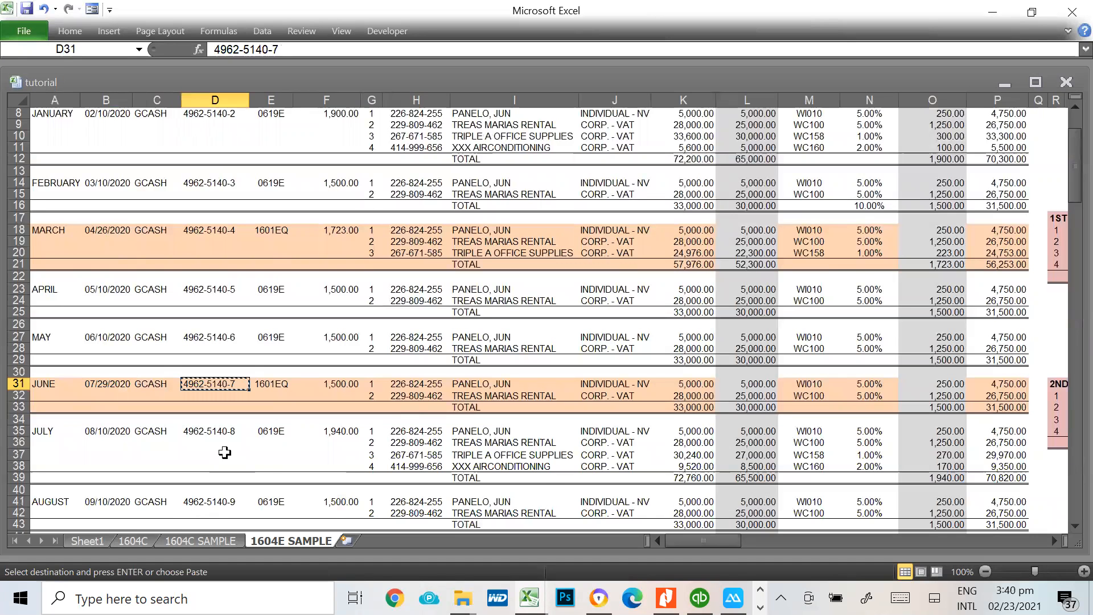
pyautogui.click(342, 376)
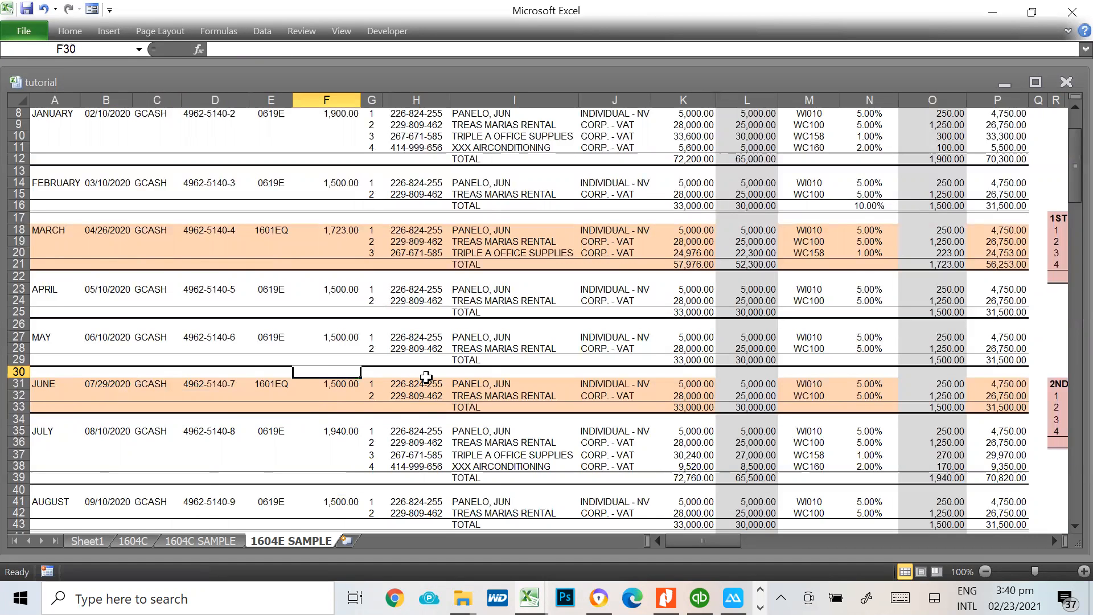
pyautogui.press('Down')
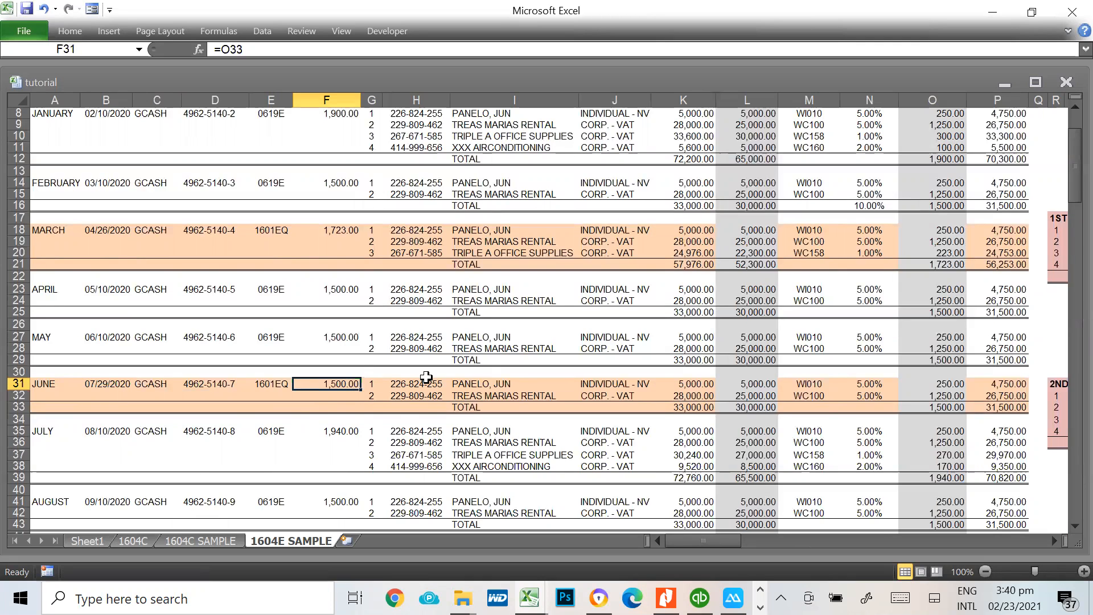
pyautogui.press('Right')
pyautogui.press('Right')
pyautogui.press('Right')
pyautogui.press('Right')
pyautogui.press('Right')
pyautogui.press('Right')
pyautogui.press('Right')
pyautogui.press('Right')
pyautogui.press('Right')
pyautogui.press('Right')
pyautogui.press('Right')
pyautogui.press('Right')
pyautogui.press('Right')
pyautogui.press('Right')
pyautogui.press('Right')
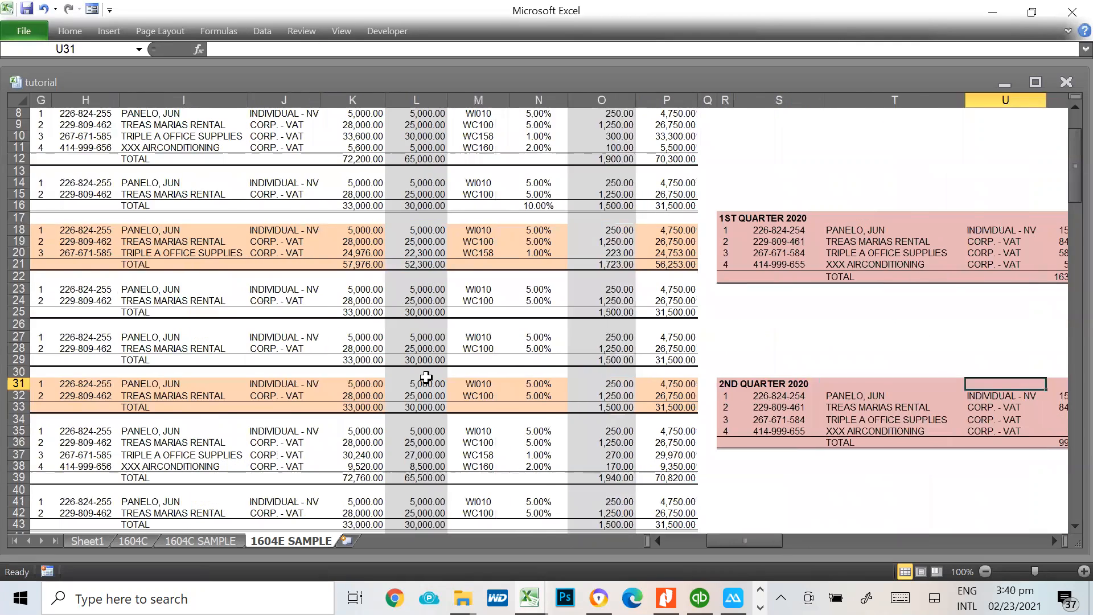
pyautogui.press('Right')
pyautogui.press('Right')
pyautogui.press('Right')
pyautogui.press('Right')
pyautogui.press('Down')
pyautogui.press('Down')
pyautogui.press('Down')
pyautogui.press('Down')
pyautogui.press('Down')
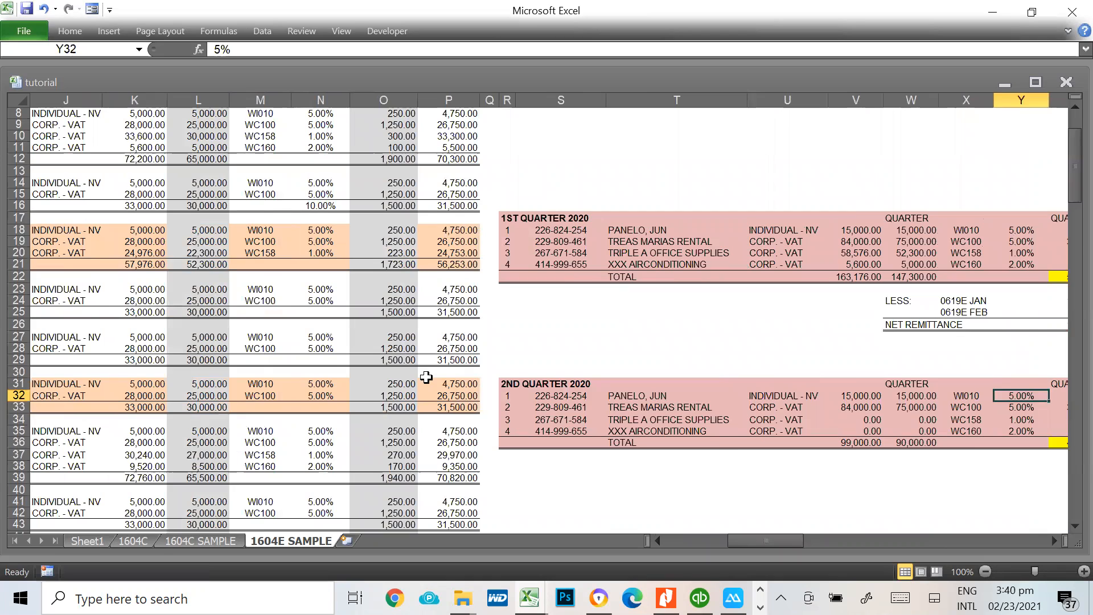
pyautogui.press('Right')
pyautogui.press('Right')
pyautogui.press('Left')
pyautogui.press('Left')
pyautogui.press('Right')
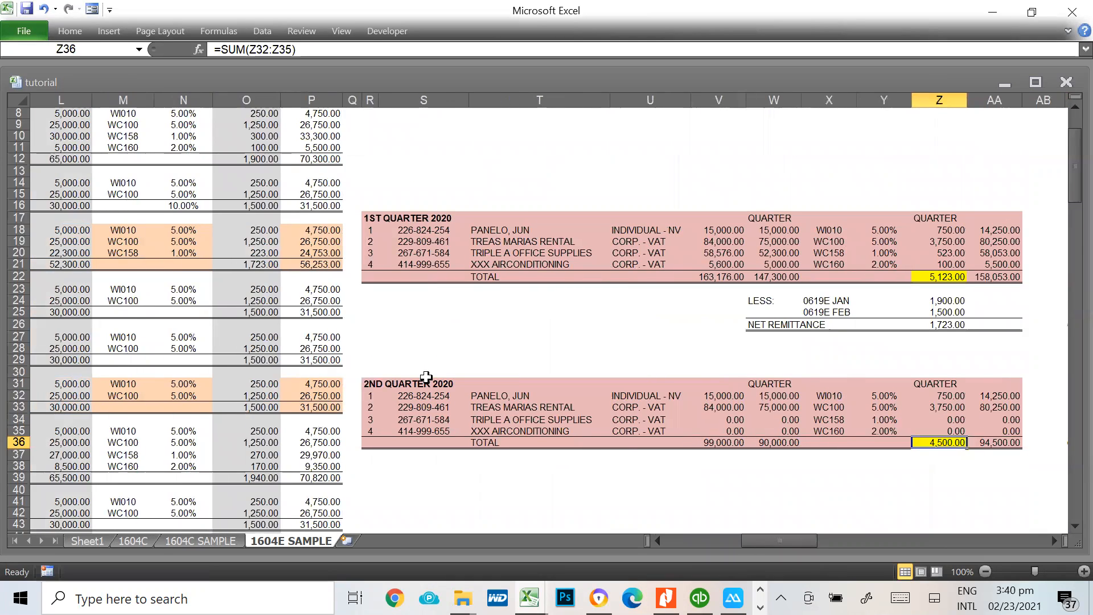
pyautogui.hotkey('ctrl', 'c')
pyautogui.hotkey('alt', 'Tab')
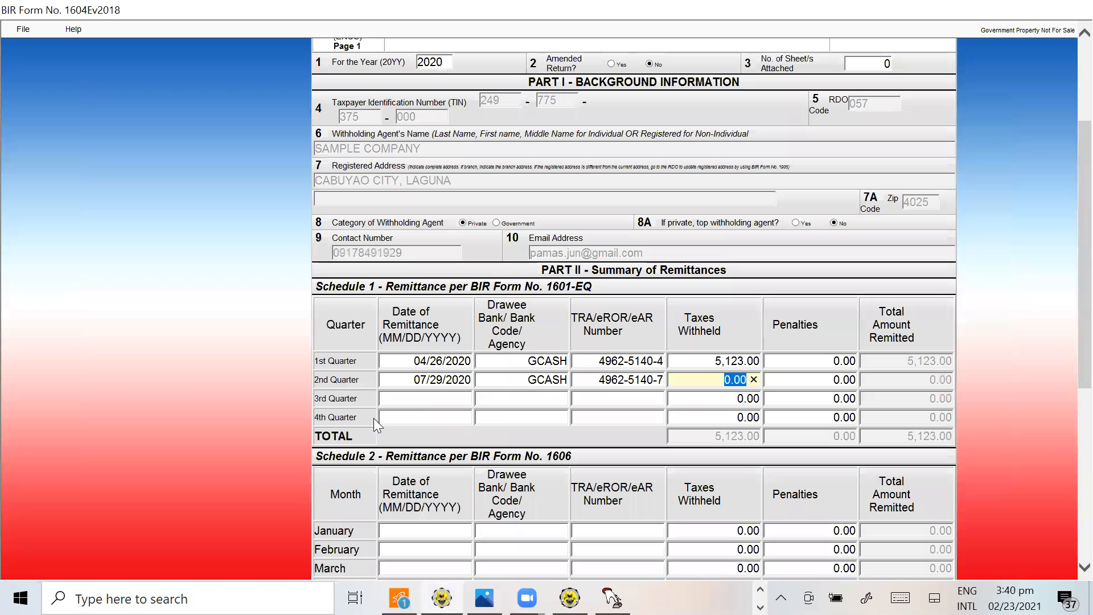
pyautogui.hotkey('ctrl', 'v')
pyautogui.press('Tab')
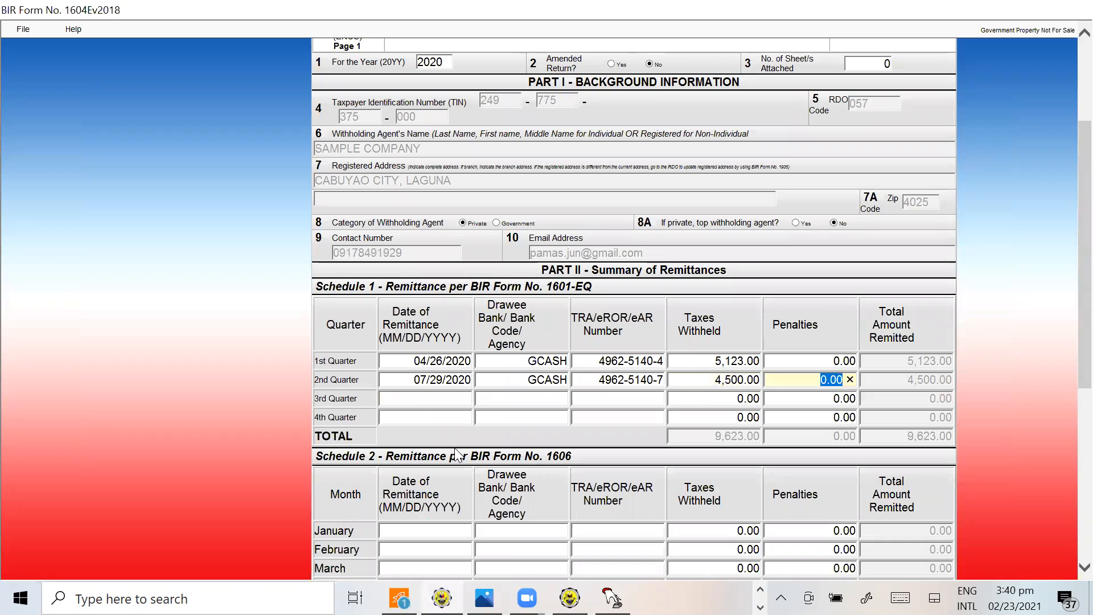
# Find the September 1601EQ date in B45 of the 1604E SAMPLE sheet and enter 10/25/2020 and GCASH for the form's 3rd quarter
pyautogui.hotkey('alt', 'Tab')
pyautogui.press('Left')
pyautogui.press('Left')
pyautogui.press('Left')
pyautogui.press('Left')
pyautogui.press('Left')
pyautogui.press('Left')
pyautogui.press('Left')
pyautogui.press('Left')
pyautogui.press('Left')
pyautogui.press('Left')
pyautogui.press('Home')
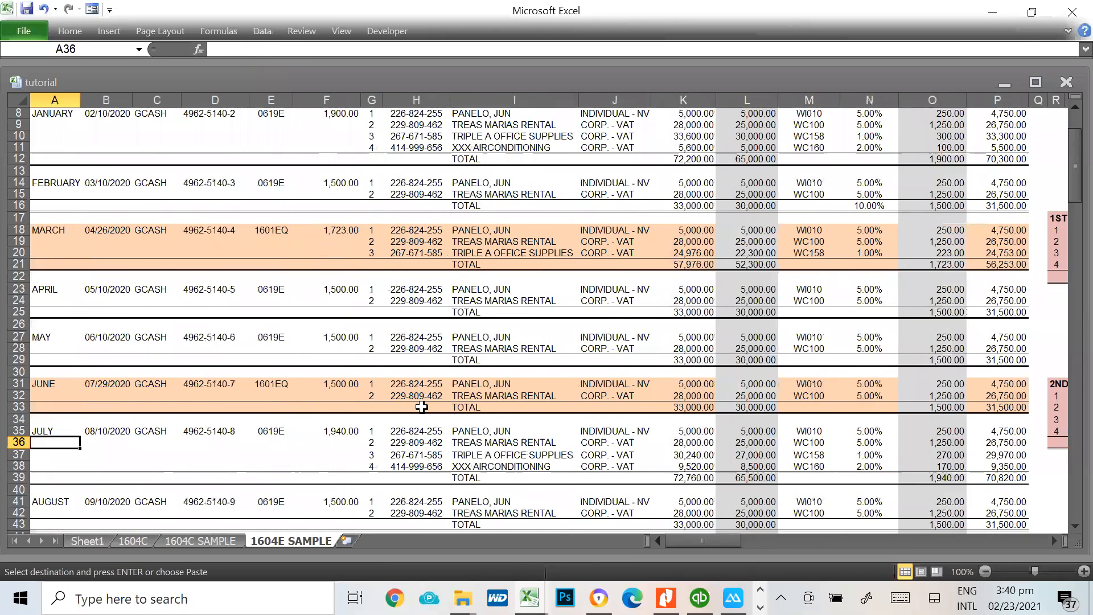
pyautogui.scroll(-3, 422, 407)
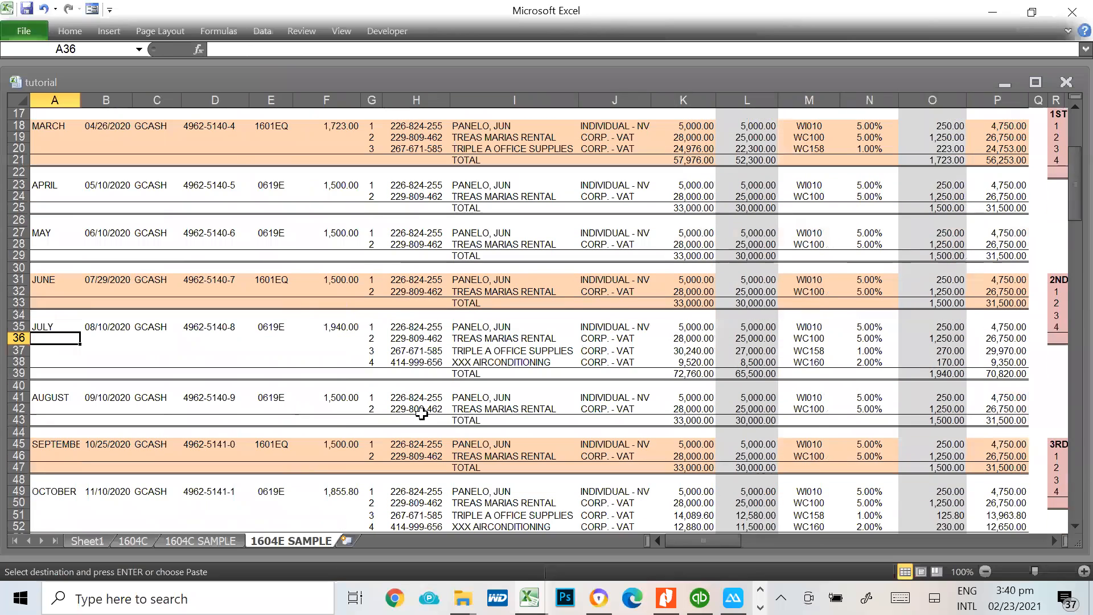
pyautogui.click(105, 449)
pyautogui.hotkey('alt', 'Tab')
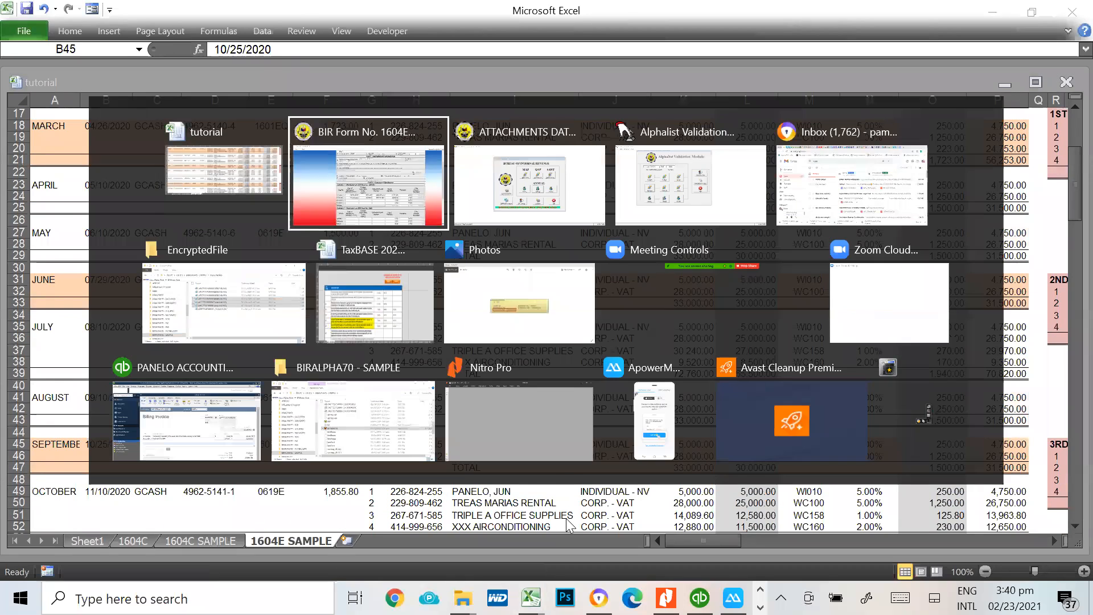
pyautogui.write('10/25/2020')
pyautogui.press('Tab')
pyautogui.write('GCASG')
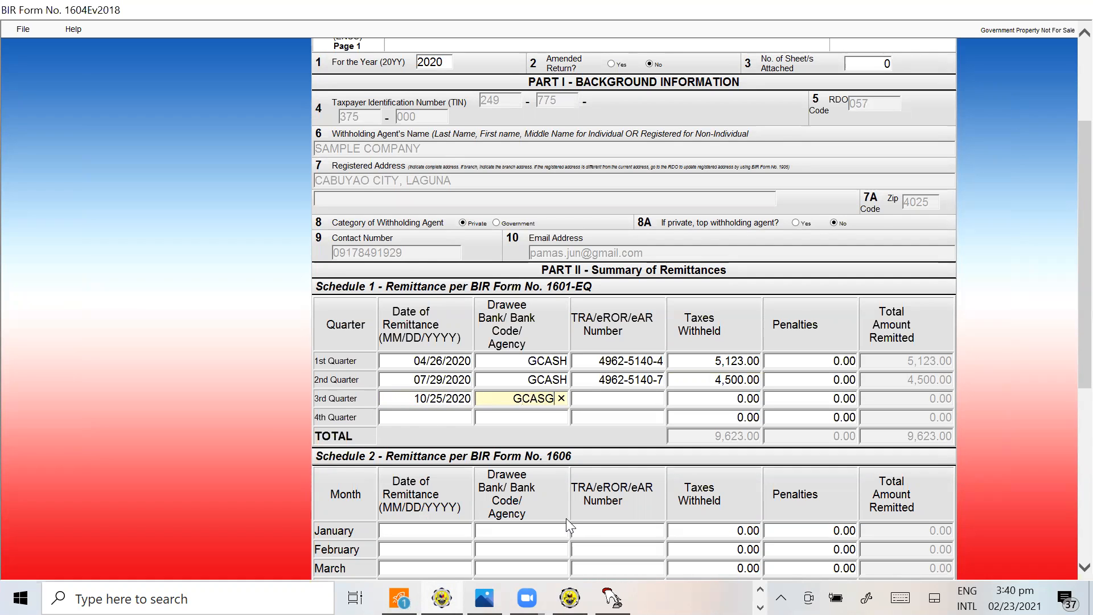
pyautogui.press('BackSpace')
pyautogui.write('H')
pyautogui.press('Tab')
# Copy the September reference number from D45 of the 1604E SAMPLE sheet into the form's 3rd quarter TRA/eROR/eAR Number
pyautogui.hotkey('alt', 'Tab')
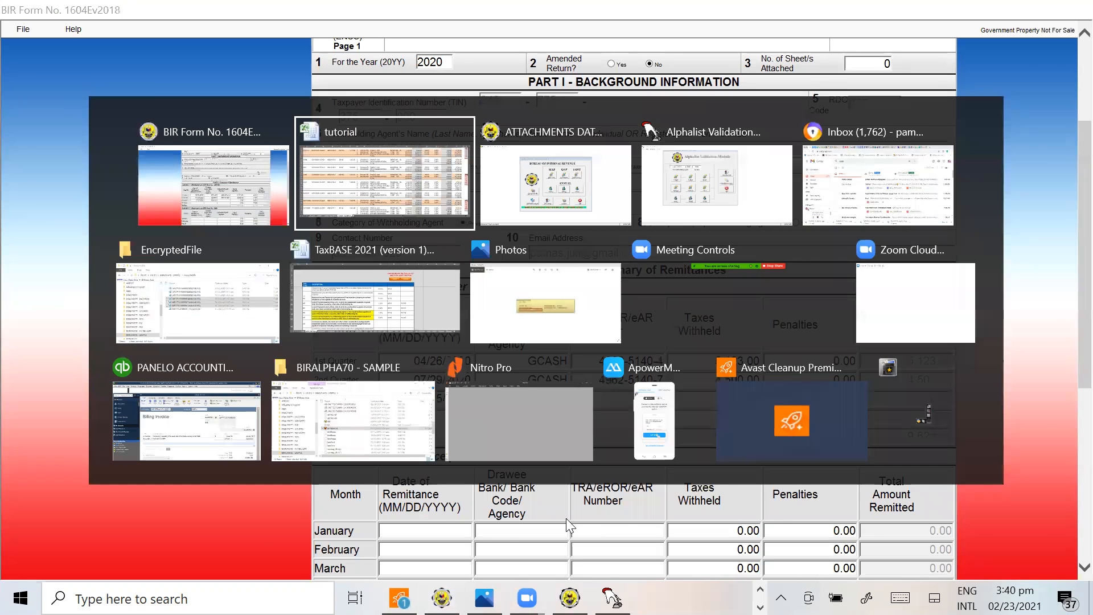
pyautogui.click(232, 448)
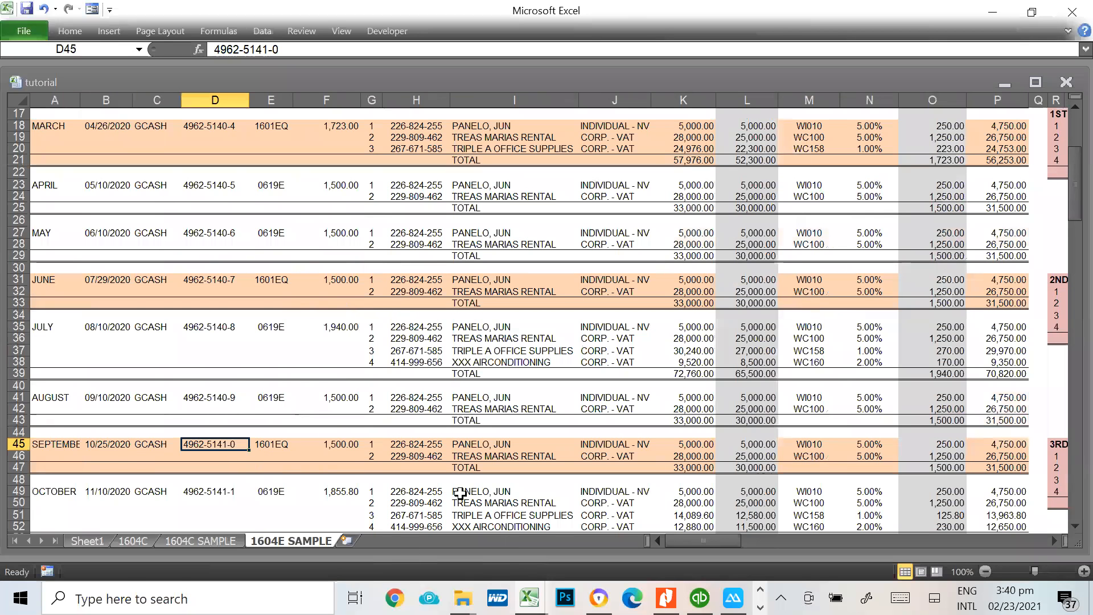
pyautogui.hotkey('ctrl', 'c')
pyautogui.hotkey('alt', 'Tab')
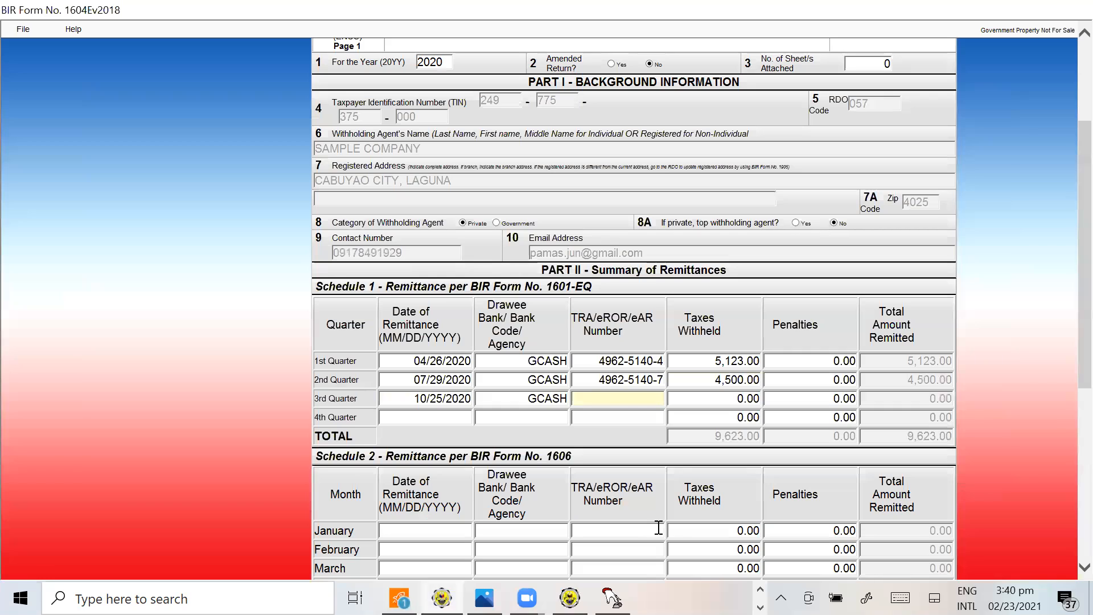
pyautogui.hotkey('ctrl', 'v')
pyautogui.press('Tab')
# Copy the 3rd Quarter 2020 total in Z50 into the form as 3rd quarter taxes withheld of 4,940.00, keeping penalties at 0.00
pyautogui.hotkey('alt', 'Tab')
pyautogui.press('Right')
pyautogui.press('Right')
pyautogui.press('Right')
pyautogui.press('Right')
pyautogui.press('Right')
pyautogui.press('Right')
pyautogui.press('Right')
pyautogui.press('Right')
pyautogui.press('Right')
pyautogui.press('Right')
pyautogui.press('Right')
pyautogui.press('Right')
pyautogui.press('Right')
pyautogui.press('Right')
pyautogui.press('Right')
pyautogui.press('Right')
pyautogui.press('Right')
pyautogui.press('Right')
pyautogui.press('Right')
pyautogui.press('Right')
pyautogui.press('Down')
pyautogui.press('Down')
pyautogui.press('Down')
pyautogui.press('Down')
pyautogui.press('Down')
pyautogui.press('Left')
pyautogui.press('Left')
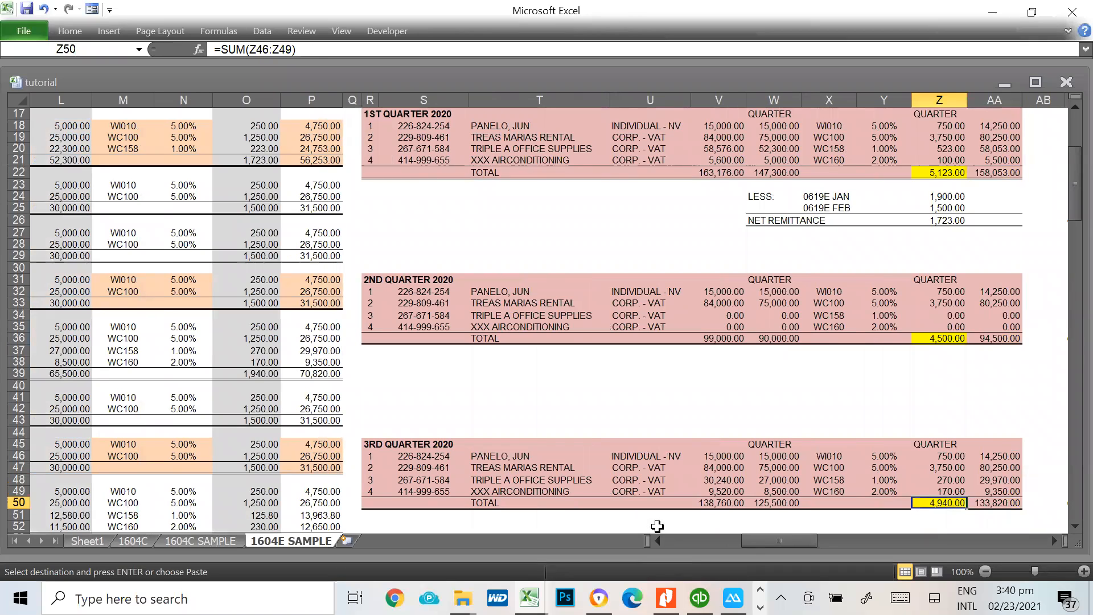
pyautogui.hotkey('alt', 'Tab')
pyautogui.hotkey('ctrl', 'v')
pyautogui.press('Tab')
pyautogui.press('Tab')
# Find the December 1601EQ date in B59 of the 1604E SAMPLE sheet and enter 01/29/2021 and GCASH for the form's 4th quarter
pyautogui.hotkey('alt', 'Tab')
pyautogui.click(547, 422)
pyautogui.press('Left')
pyautogui.press('Home')
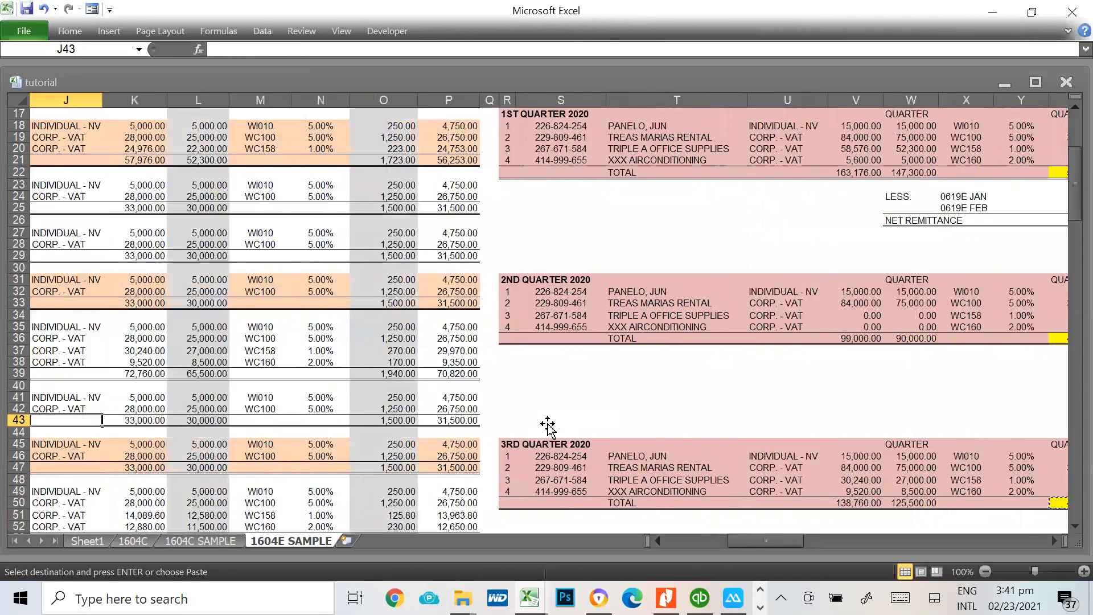
pyautogui.press('Down')
pyautogui.press('Down')
pyautogui.press('Down')
pyautogui.press('Down')
pyautogui.press('Down')
pyautogui.press('Down')
pyautogui.press('Right')
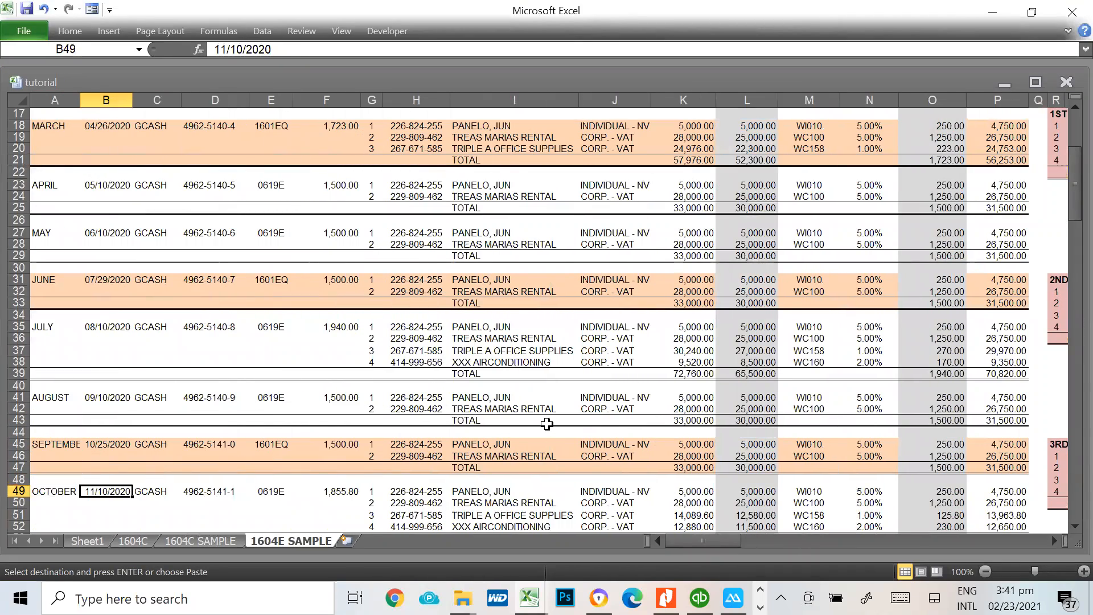
pyautogui.scroll(-4, 546, 423)
pyautogui.click(96, 462)
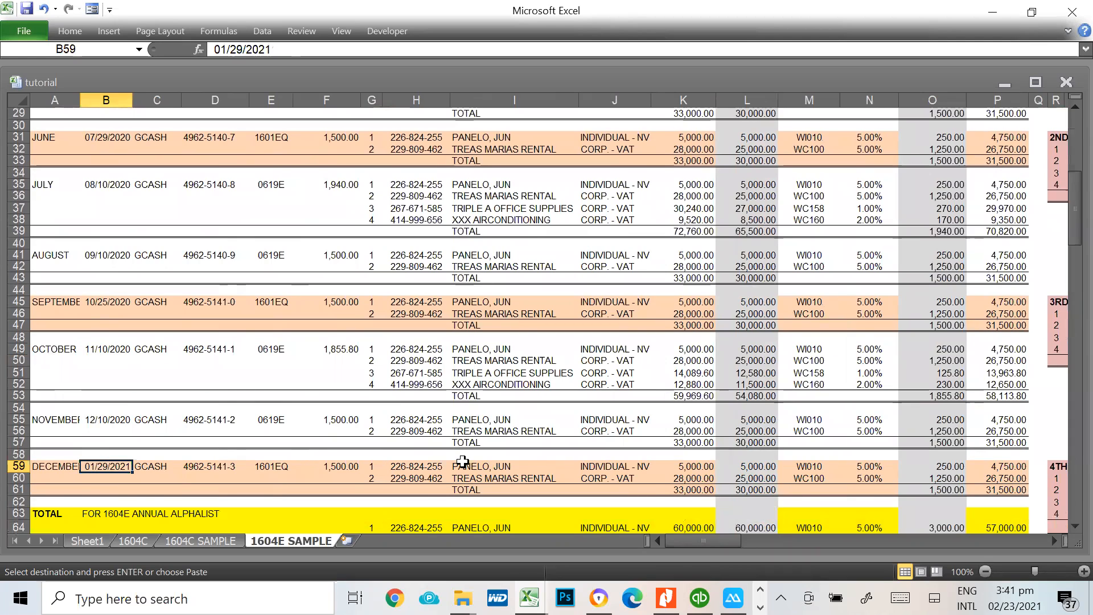
pyautogui.hotkey('alt', 'Tab')
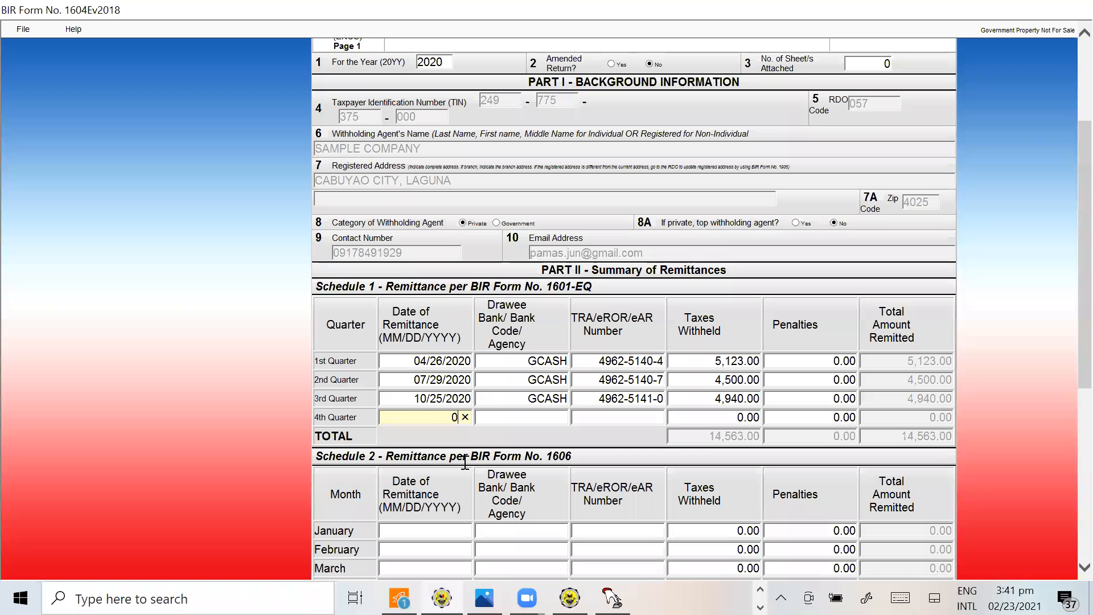
pyautogui.write('01/29/2021')
pyautogui.press('Tab')
pyautogui.write('GCASH')
pyautogui.press('Tab')
# Copy the December reference number from D59 of the 1604E SAMPLE sheet into the form's 4th quarter TRA/eROR/eAR Number
pyautogui.hotkey('alt', 'Tab')
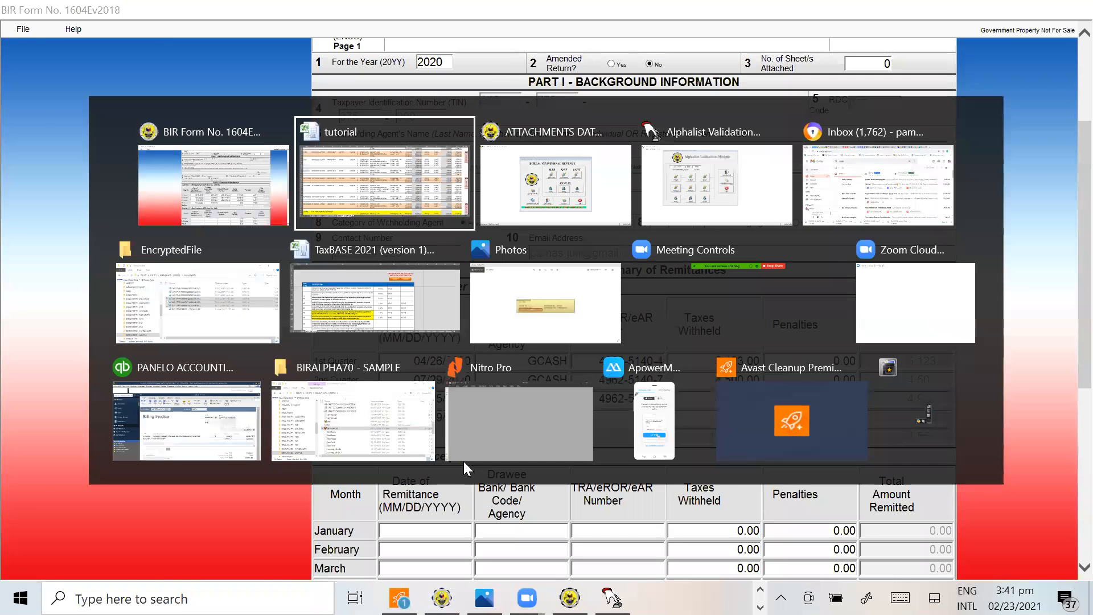
pyautogui.click(223, 467)
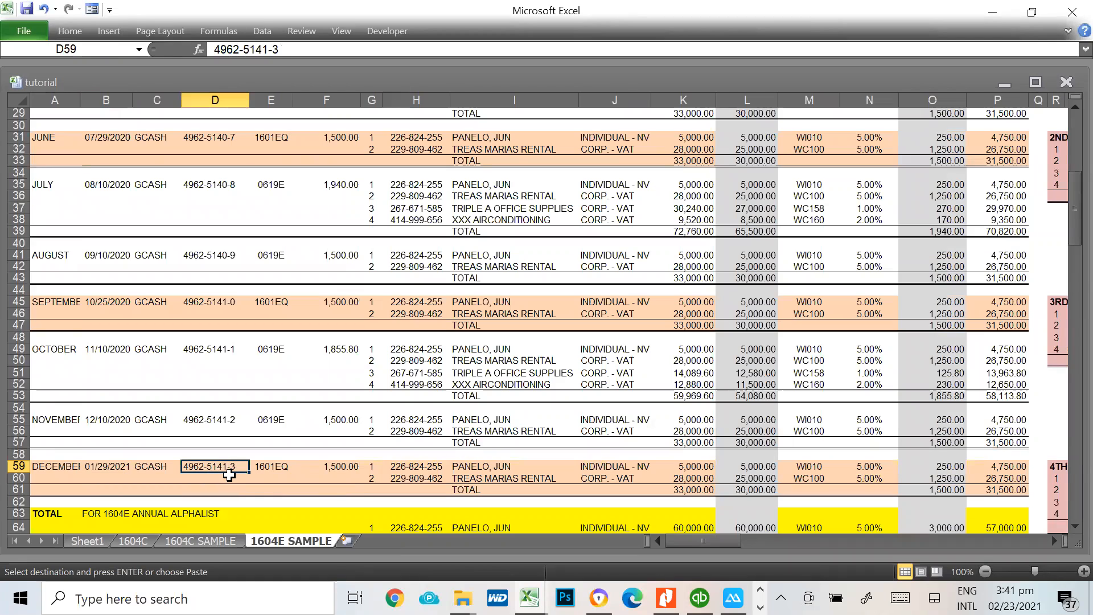
pyautogui.hotkey('alt', 'Tab')
pyautogui.hotkey('ctrl', 'v')
pyautogui.press('Tab')
# Copy the 4th quarter total in Z64 of the 1604E SAMPLE sheet into the form as 4th quarter taxes withheld of 4,855.80
pyautogui.hotkey('alt', 'Tab')
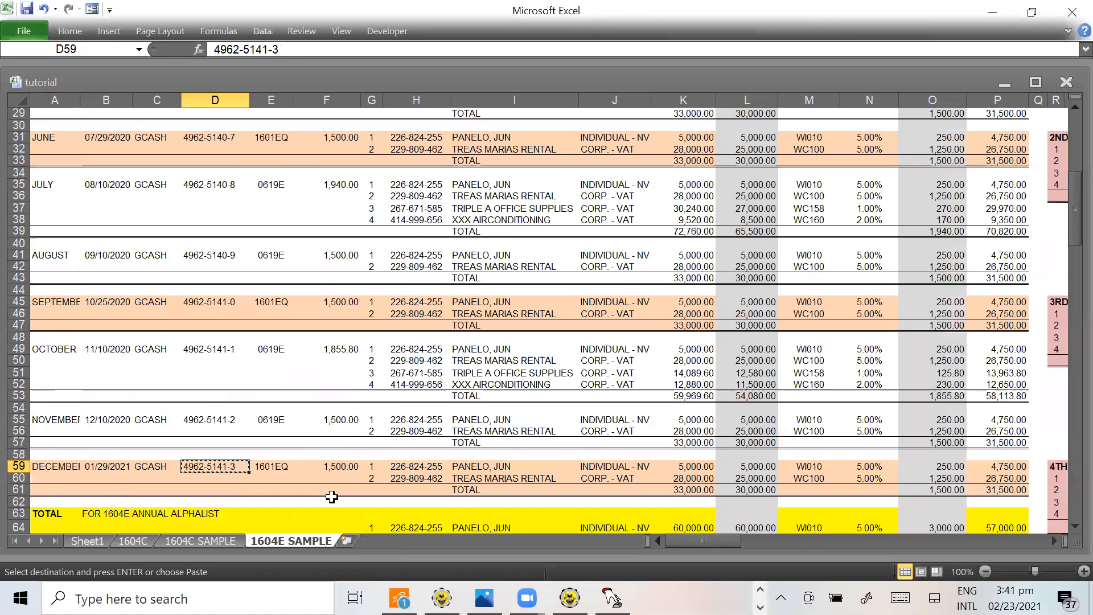
pyautogui.click(463, 469)
pyautogui.press('Escape')
pyautogui.press('Right')
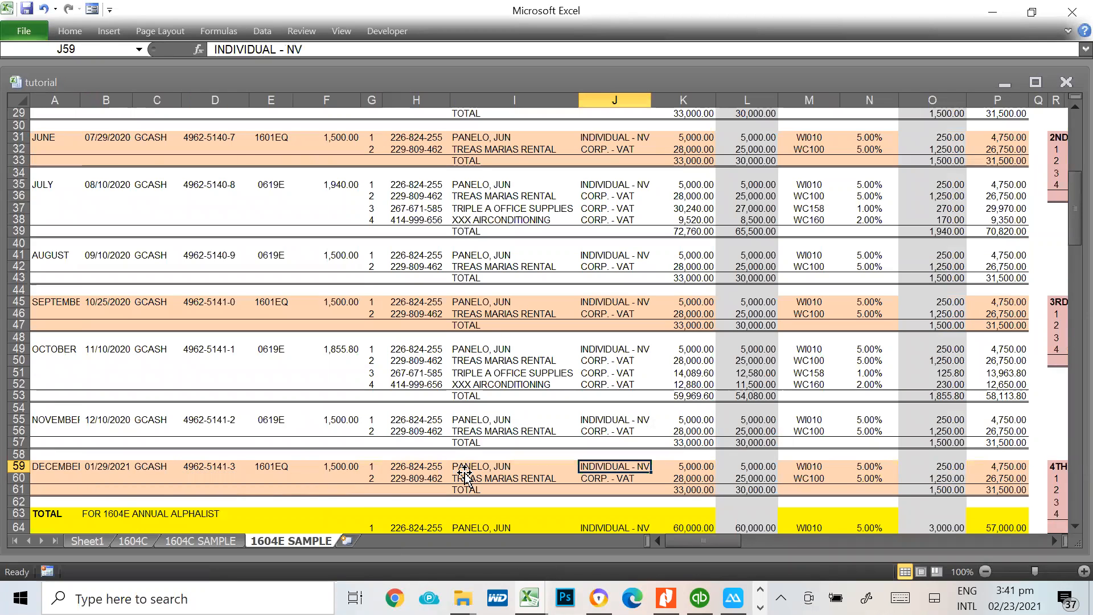
pyautogui.press('Right')
pyautogui.press('Right')
pyautogui.press('Right')
pyautogui.press('Right')
pyautogui.press('Right')
pyautogui.press('Right')
pyautogui.press('Right')
pyautogui.press('Right')
pyautogui.press('Right')
pyautogui.press('Right')
pyautogui.press('Right')
pyautogui.press('Right')
pyautogui.press('Right')
pyautogui.press('Right')
pyautogui.press('Right')
pyautogui.press('Right')
pyautogui.press('Right')
pyautogui.press('Down')
pyautogui.press('Down')
pyautogui.press('Down')
pyautogui.press('Down')
pyautogui.press('Down')
pyautogui.press('Down')
pyautogui.press('Left')
pyautogui.press('Up')
pyautogui.hotkey('ctrl', 'c')
pyautogui.hotkey('alt', 'Tab')
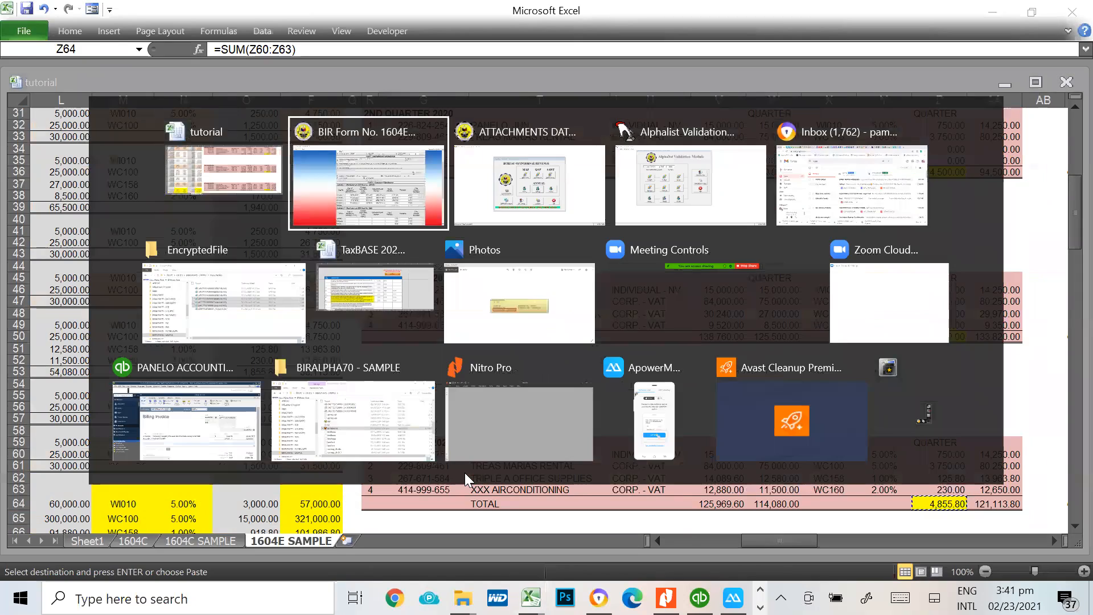
pyautogui.hotkey('ctrl', 'v')
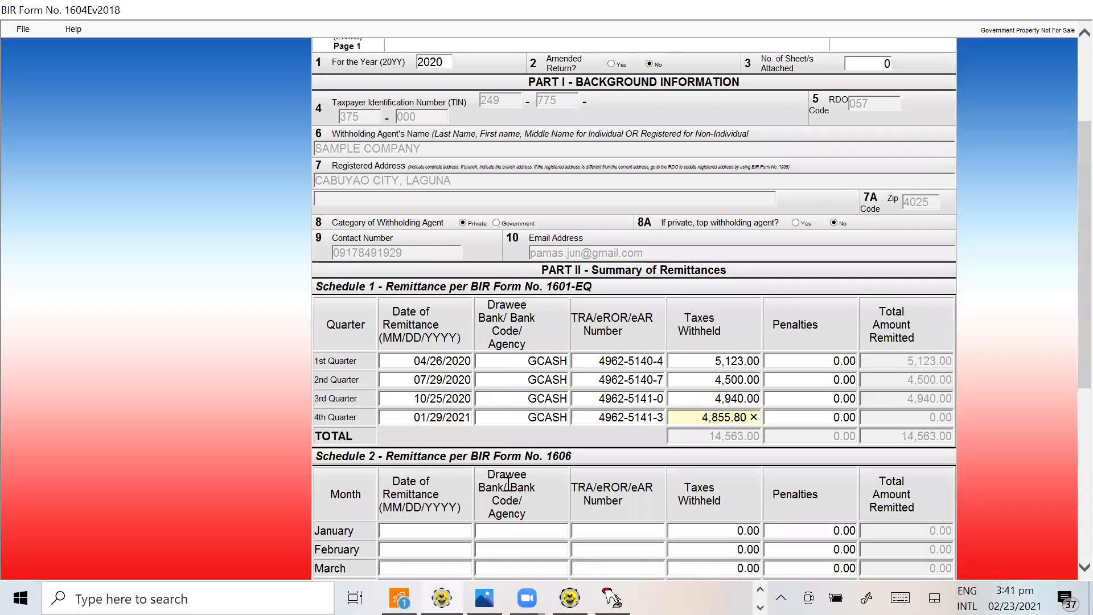
pyautogui.press('Tab')
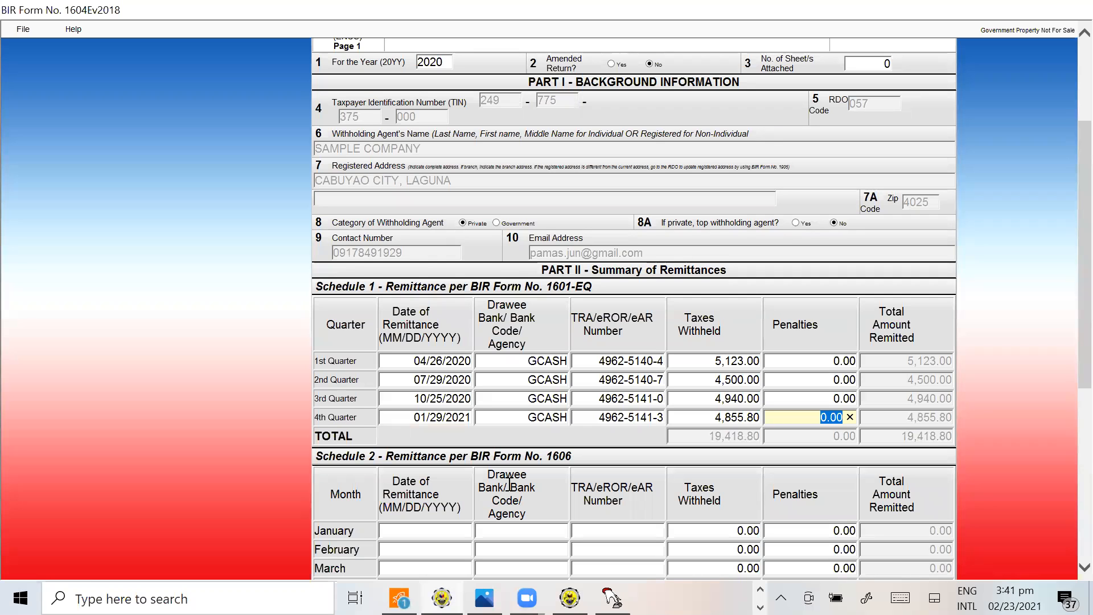
# Review the form's Schedule 2 for Form 1606 remittances and go to page 2 to examine the alphalist schedules of payees
pyautogui.scroll(-5, 512, 425)
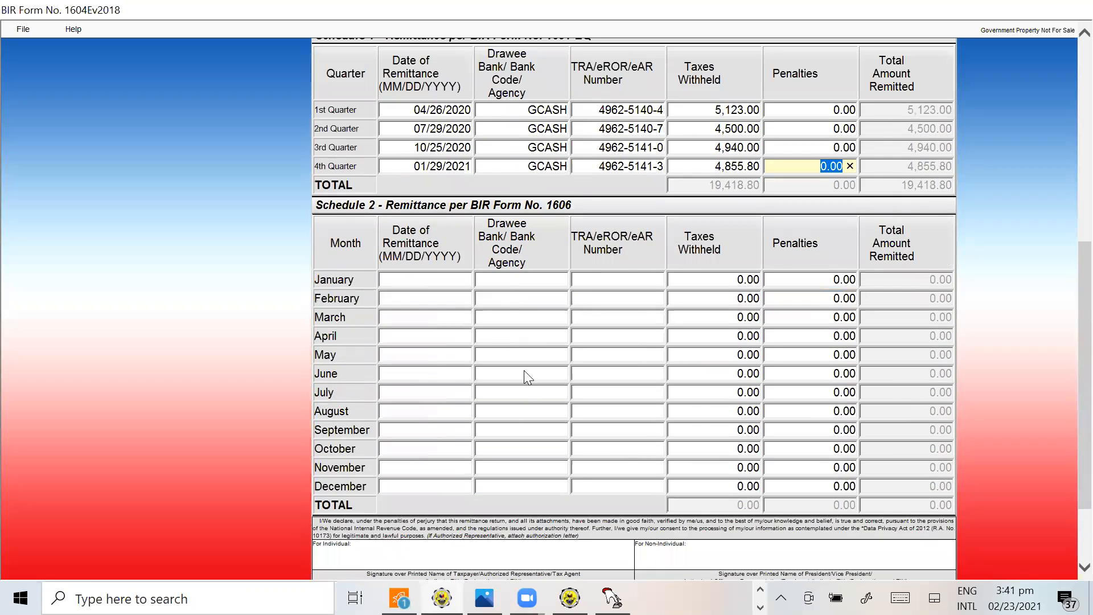
pyautogui.scroll(-2, 615, 458)
pyautogui.scroll(2, 586, 453)
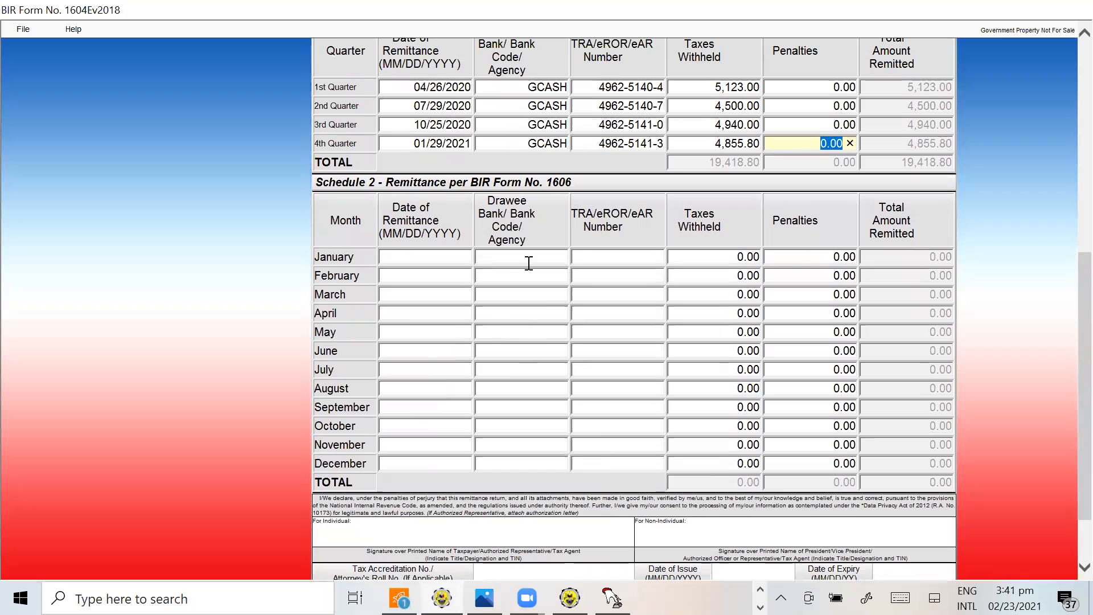
pyautogui.scroll(-2, 585, 405)
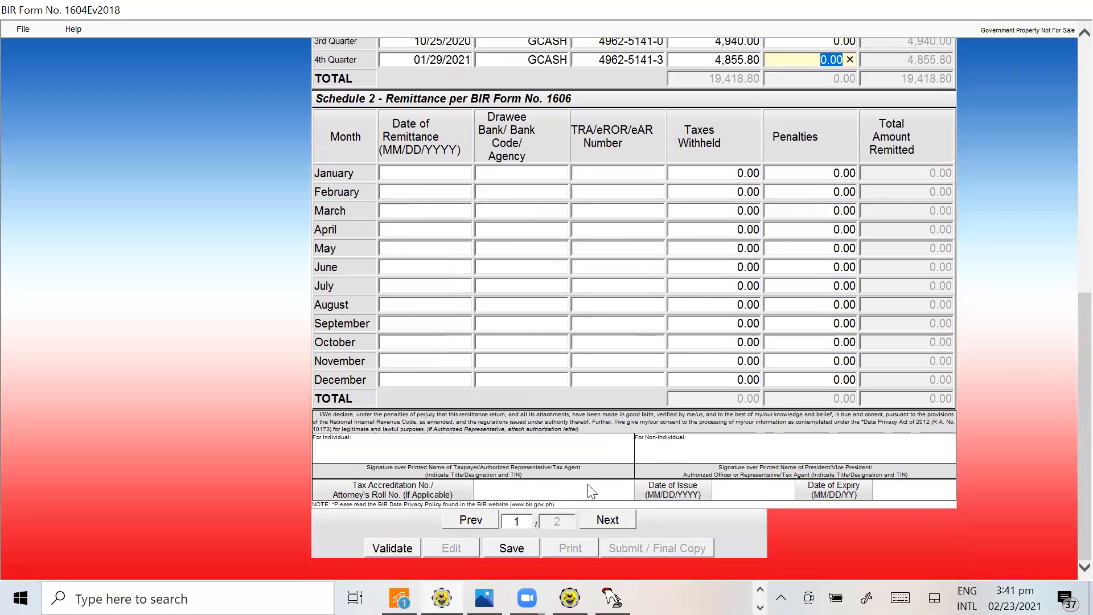
pyautogui.click(607, 522)
pyautogui.scroll(-6, 701, 433)
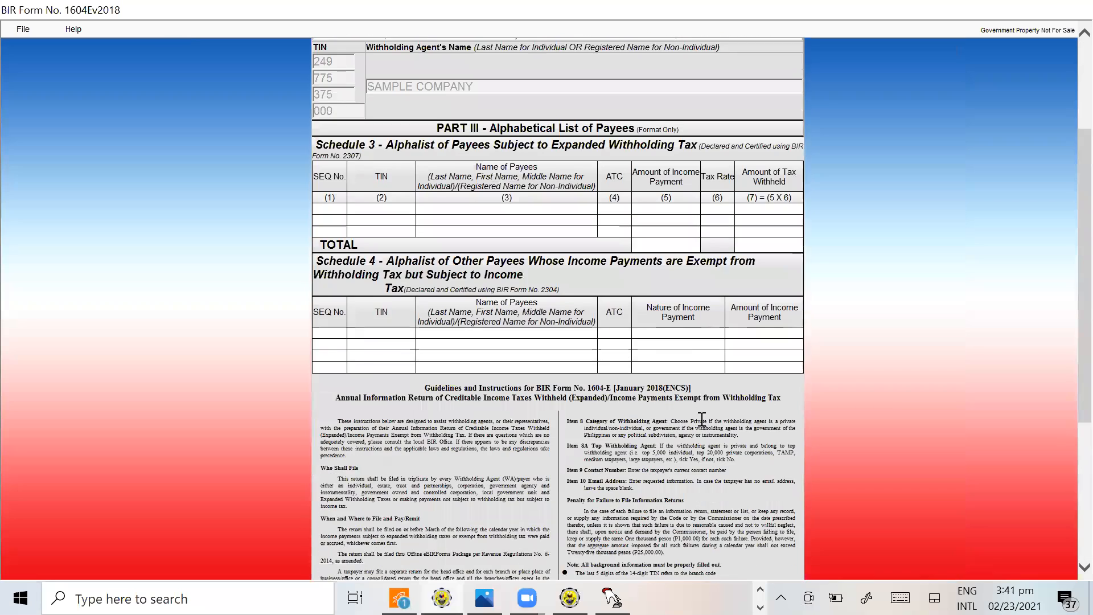
# Review the alphalist schedules and filing guidelines on page 2 of the form and return to Schedule 1 on page 1
pyautogui.scroll(6, 700, 422)
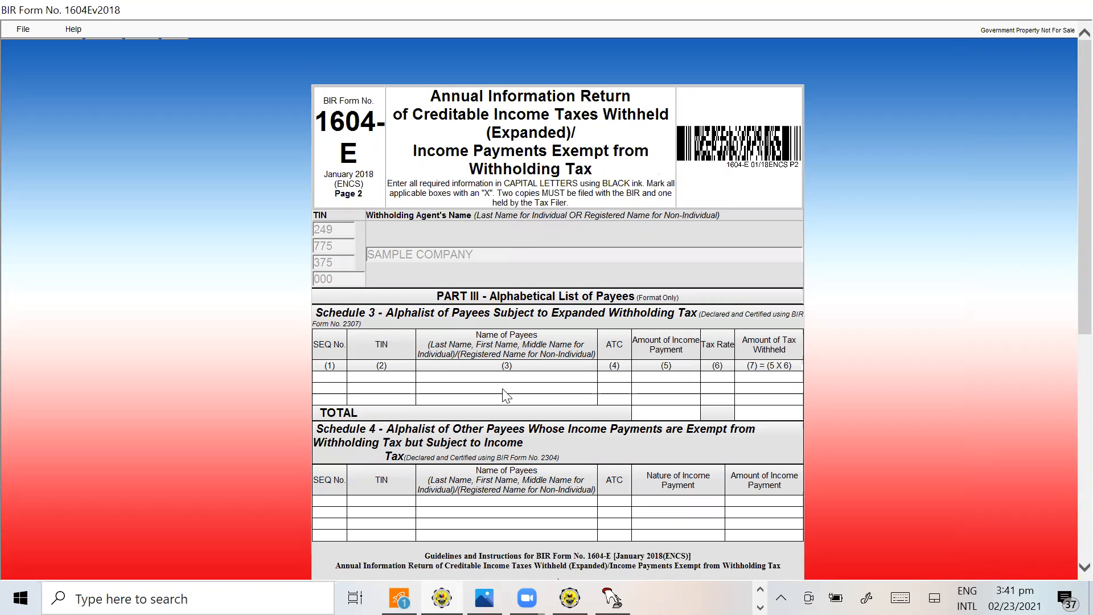
pyautogui.scroll(-5, 544, 402)
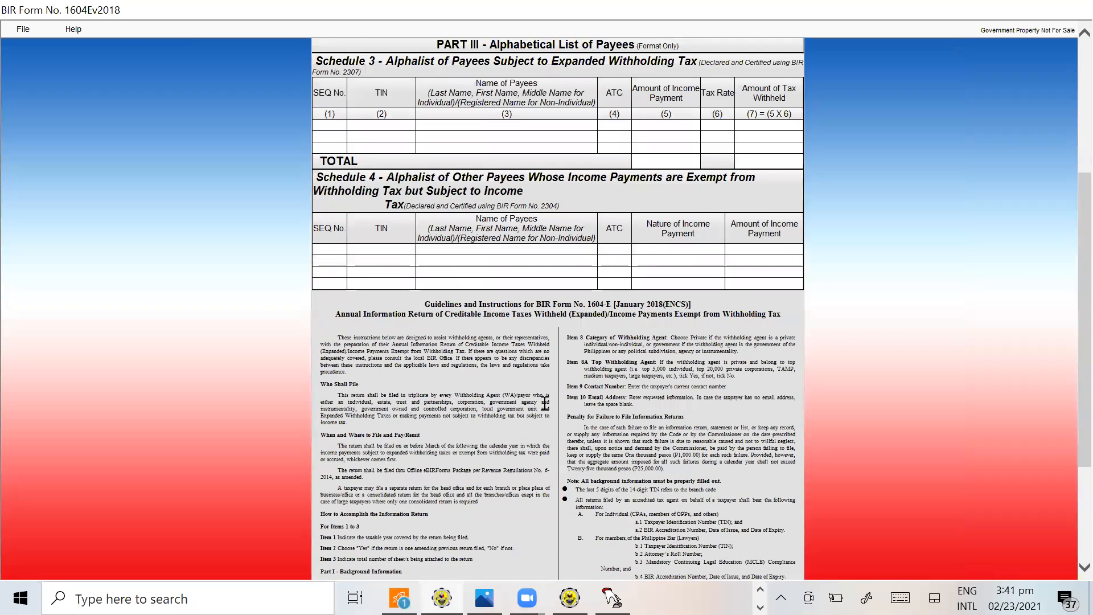
pyautogui.scroll(-2, 545, 403)
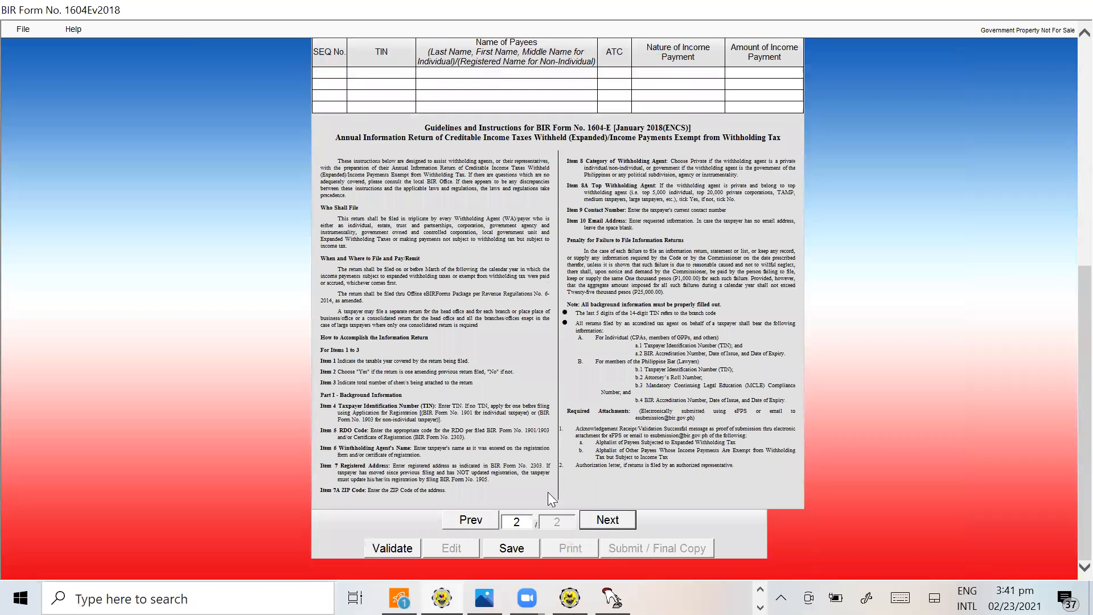
pyautogui.click(492, 523)
pyautogui.scroll(5, 581, 465)
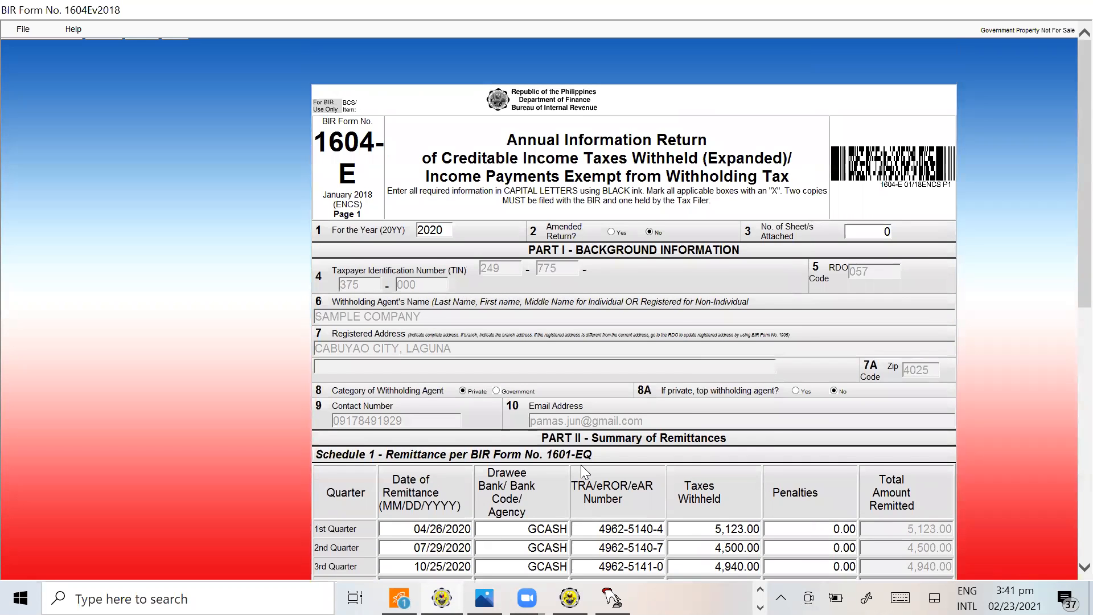
pyautogui.scroll(-3, 583, 462)
pyautogui.scroll(-4, 590, 454)
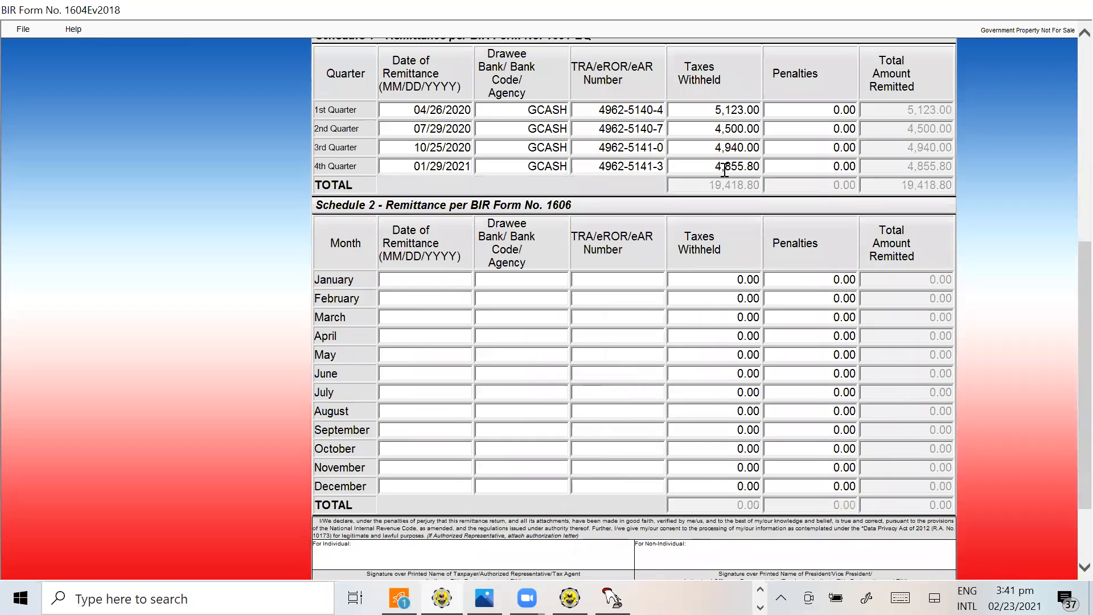
# Find the annual expanded withholding tax total in O68 of the 1604E SAMPLE sheet and compare it with the form's Schedule 1 total
pyautogui.hotkey('alt', 'Tab')
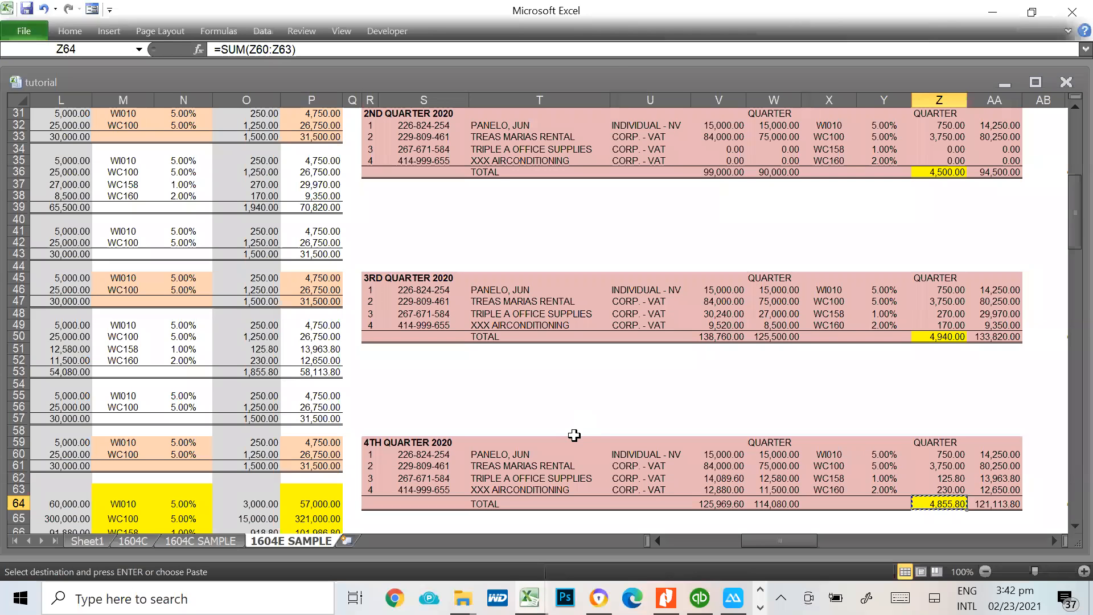
pyautogui.click(589, 442)
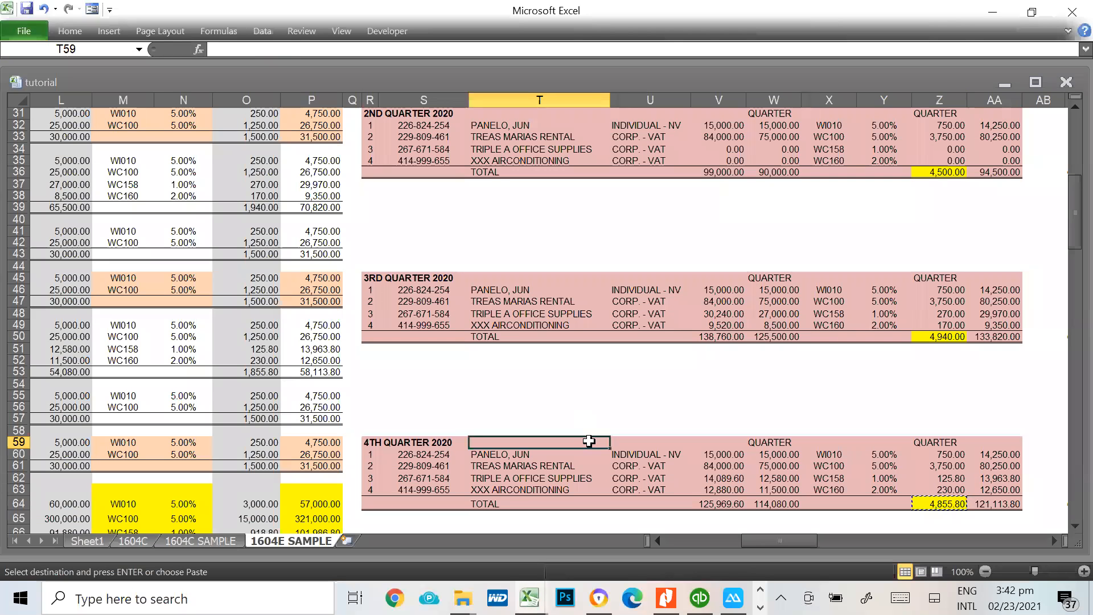
pyautogui.press('Left')
pyautogui.press('Left')
pyautogui.press('Left')
pyautogui.press('Left')
pyautogui.press('Left')
pyautogui.press('Left')
pyautogui.press('Left')
pyautogui.press('Left')
pyautogui.press('Left')
pyautogui.press('Left')
pyautogui.press('Left')
pyautogui.press('Left')
pyautogui.press('Left')
pyautogui.press('Left')
pyautogui.press('Left')
pyautogui.press('Left')
pyautogui.press('Left')
pyautogui.press('Left')
pyautogui.press('Left')
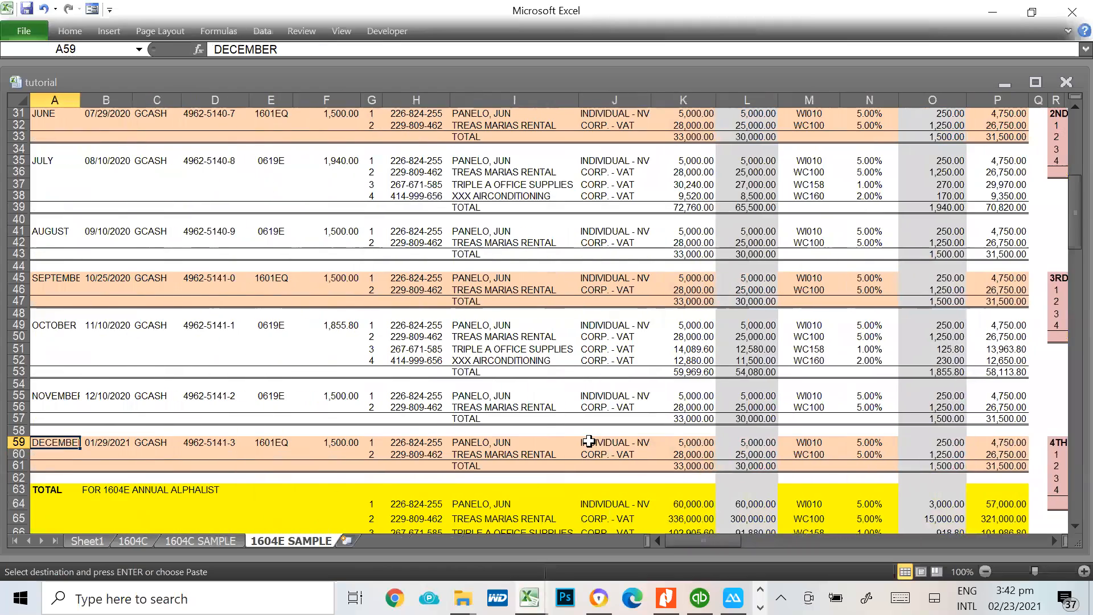
pyautogui.scroll(-5, 589, 442)
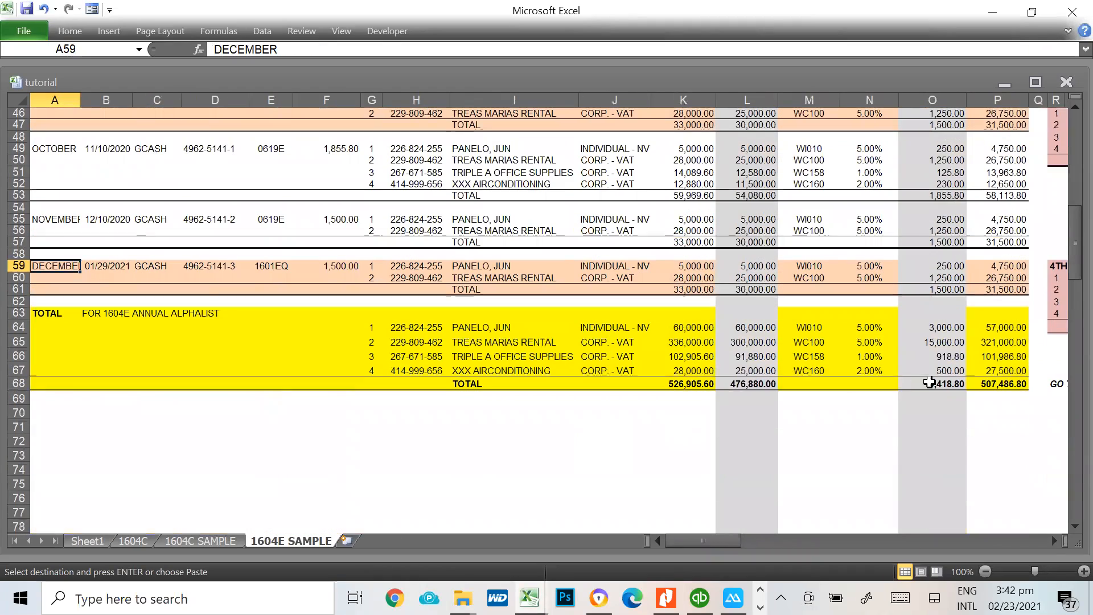
pyautogui.click(929, 383)
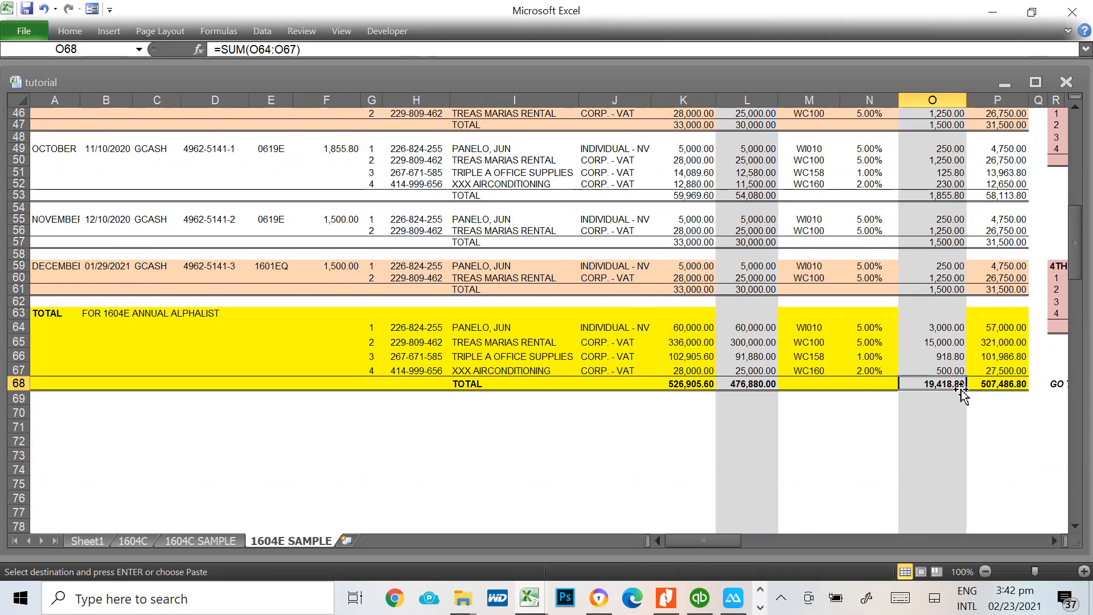
pyautogui.hotkey('alt', 'Tab')
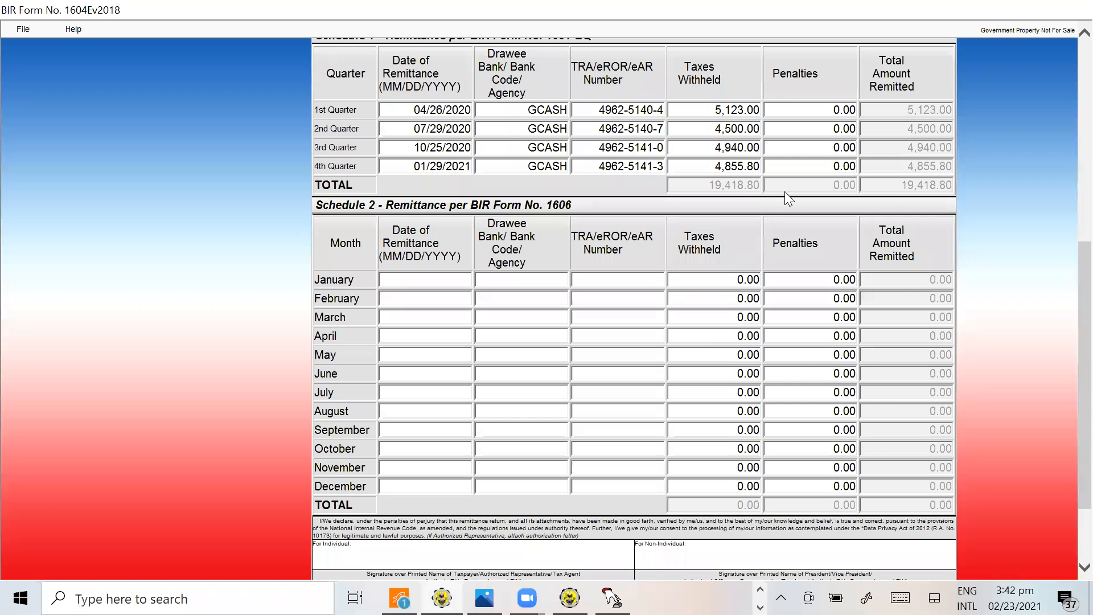
# Cross-check the form's quarterly remittances against the January to December records and annual alphalist totals in the 1604E SAMPLE sheet
pyautogui.scroll(3, 885, 256)
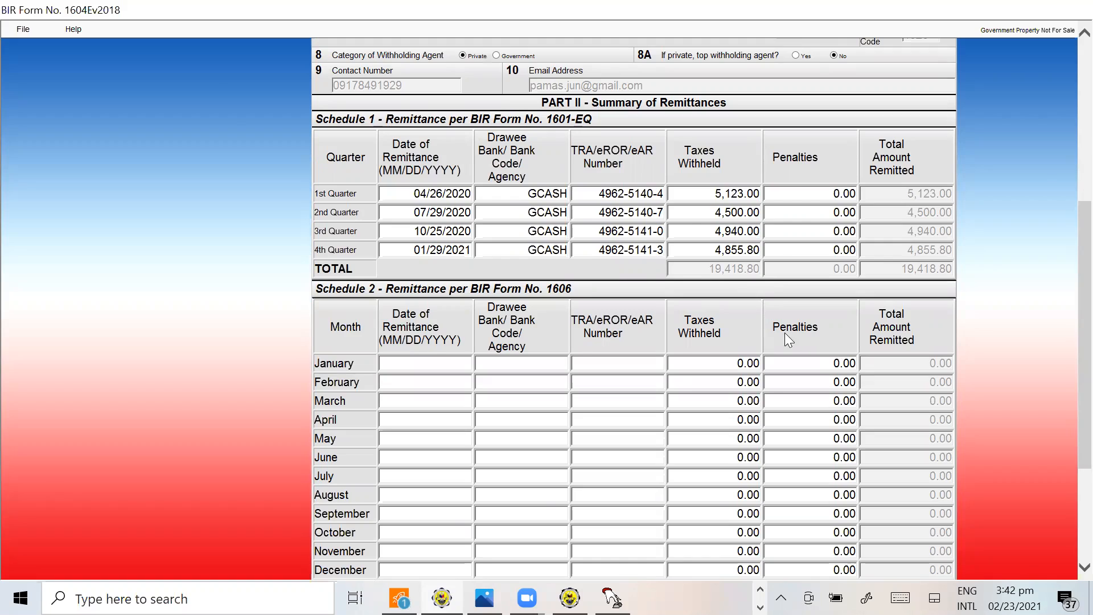
pyautogui.hotkey('alt', 'Tab')
pyautogui.scroll(8, 301, 356)
pyautogui.scroll(8, 301, 357)
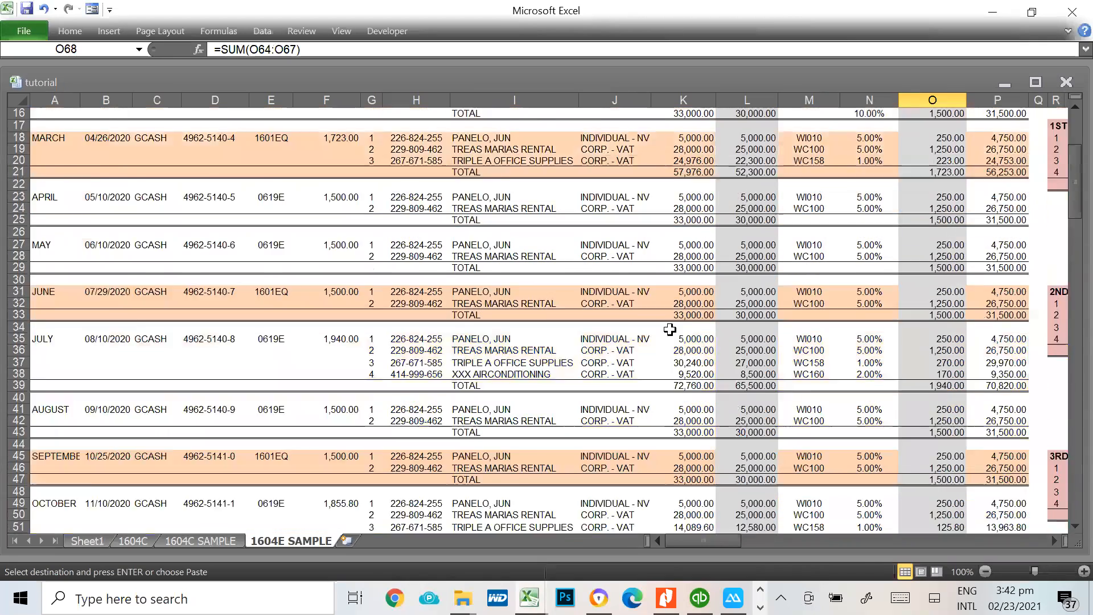
pyautogui.scroll(-8, 706, 319)
pyautogui.scroll(-3, 713, 326)
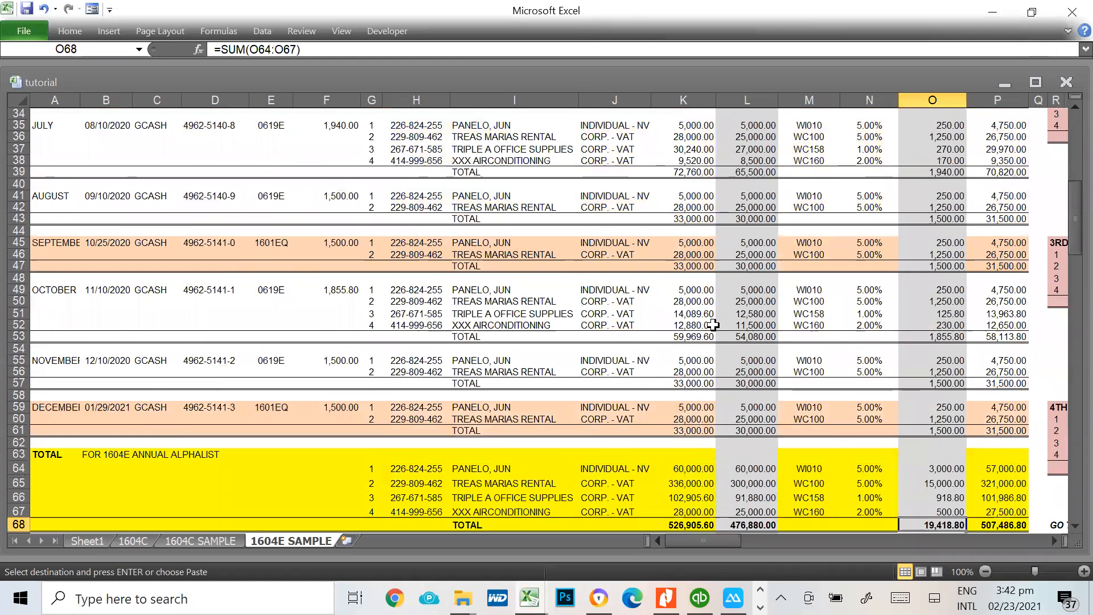
pyautogui.hotkey('alt', 'Tab')
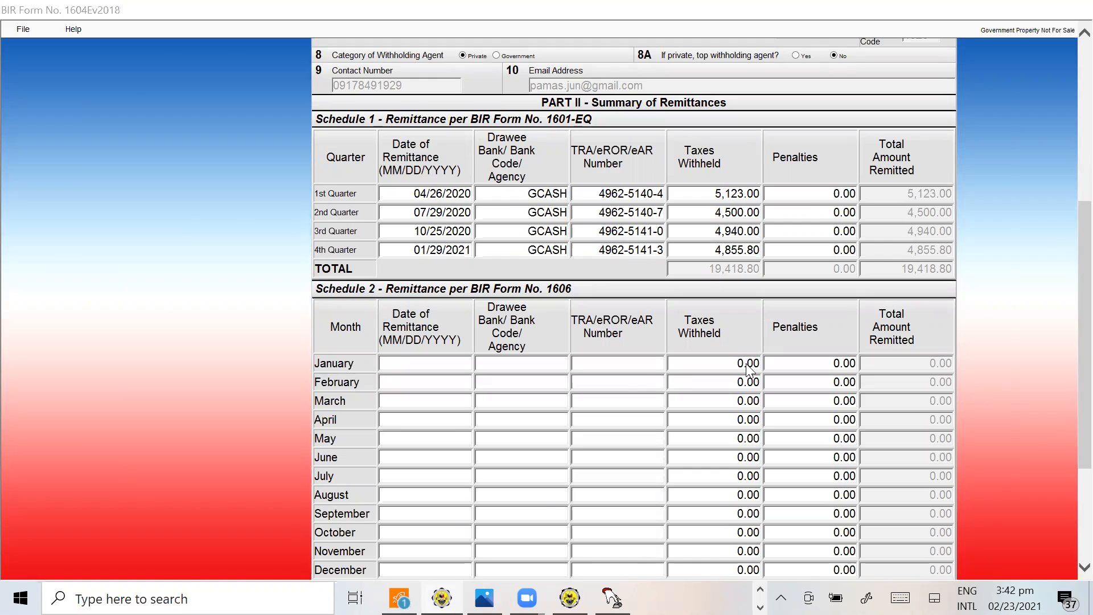
pyautogui.hotkey('alt', 'Tab')
pyautogui.scroll(6, 746, 364)
pyautogui.scroll(1, 749, 369)
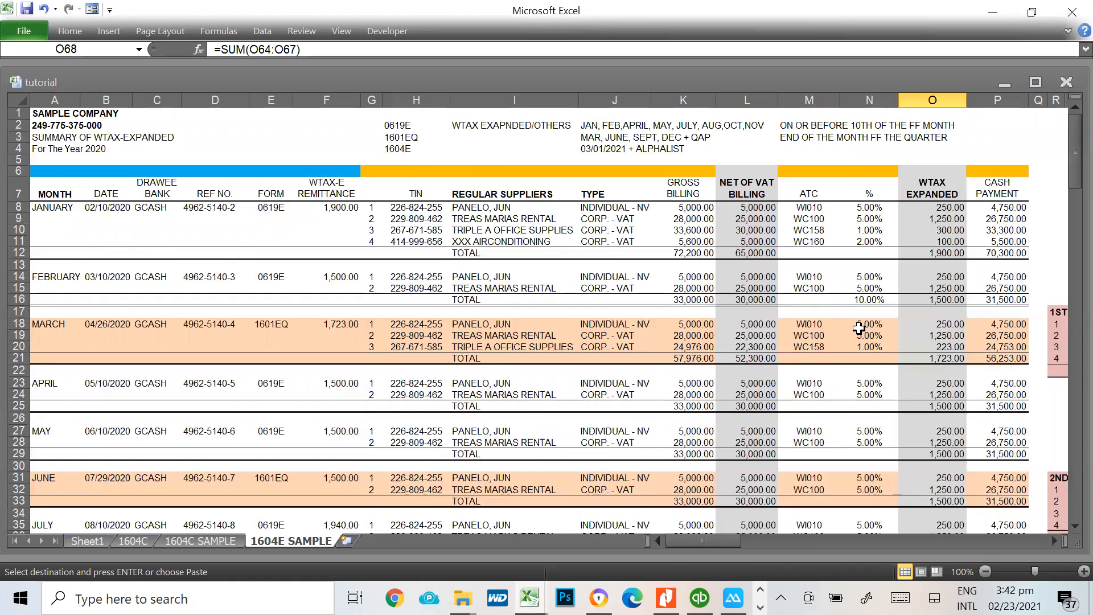
pyautogui.scroll(-16, 859, 329)
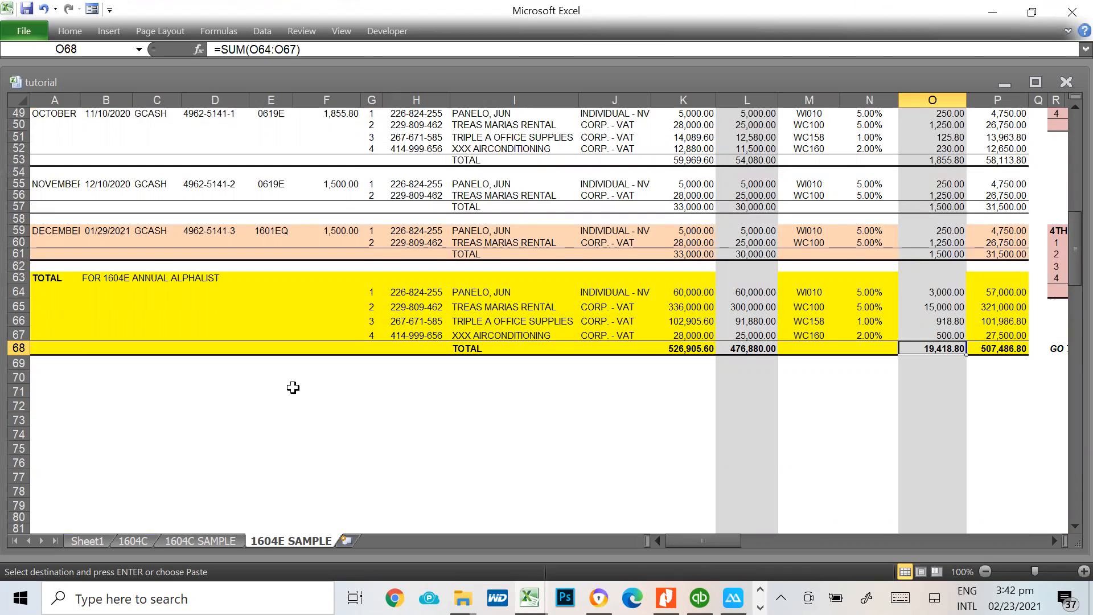
# Validate the completed 1604-E form and acknowledge the validation message
pyautogui.hotkey('alt', 'Tab')
pyautogui.scroll(-3, 639, 359)
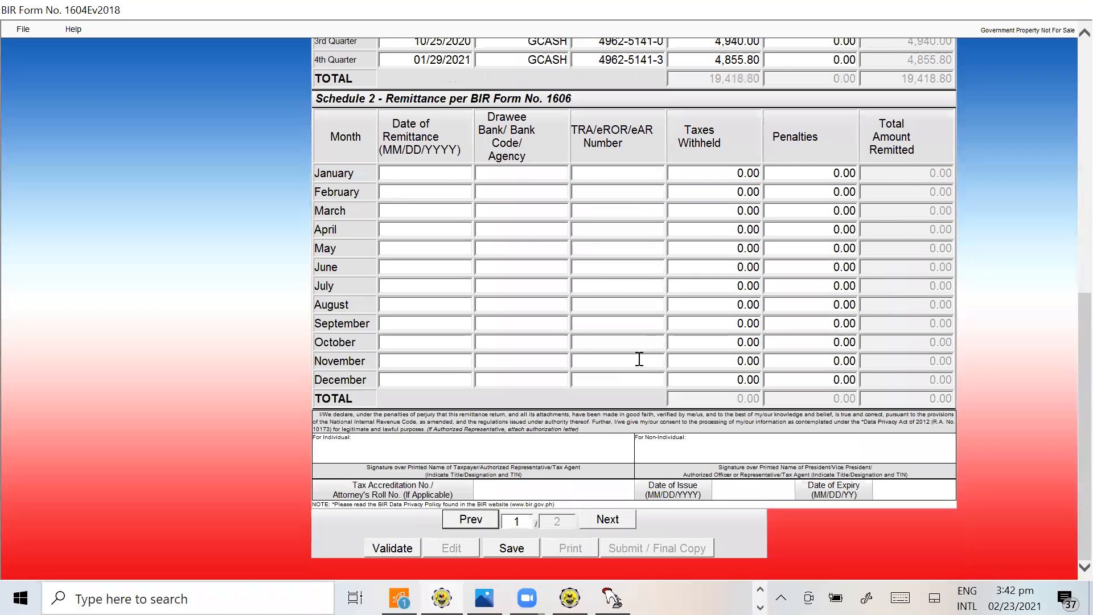
pyautogui.click(390, 545)
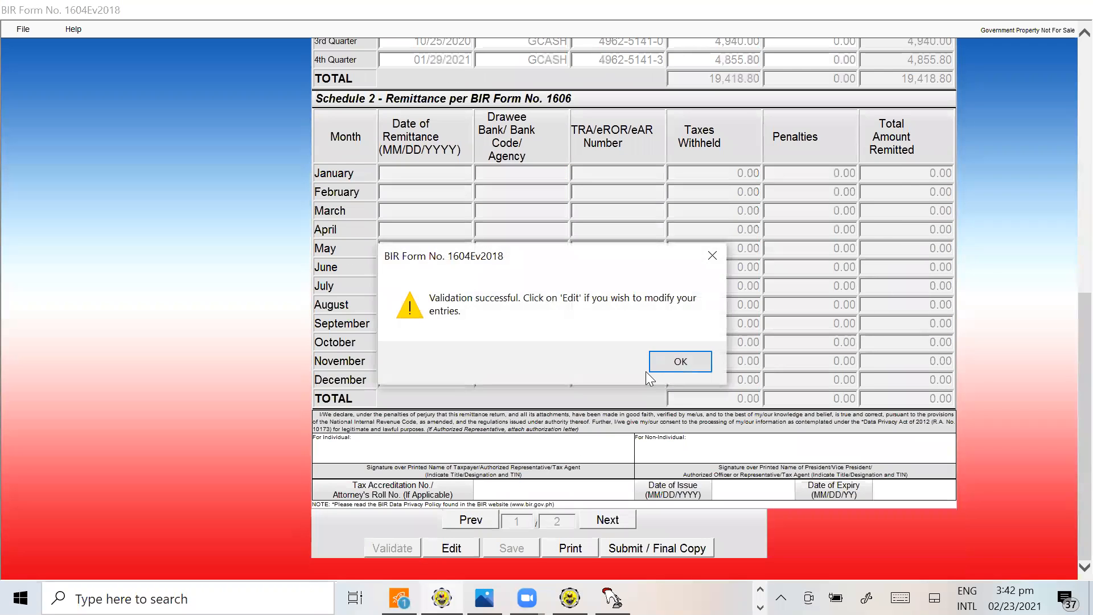
pyautogui.click(683, 363)
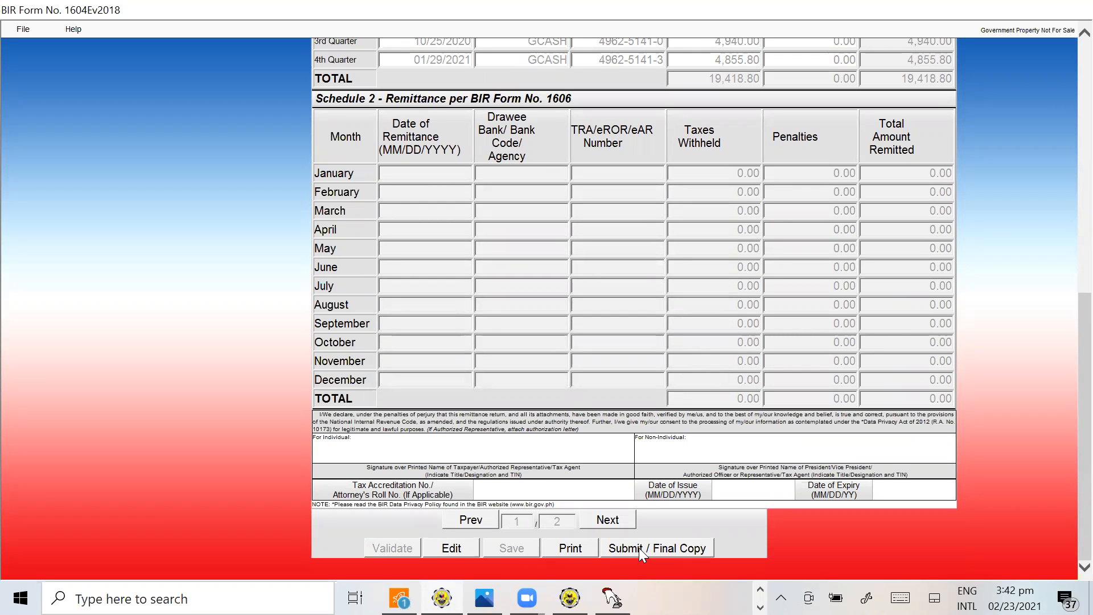
# Review the validated form from top to bottom, request submission of the final copy and cancel at the confirmation
pyautogui.scroll(6, 666, 499)
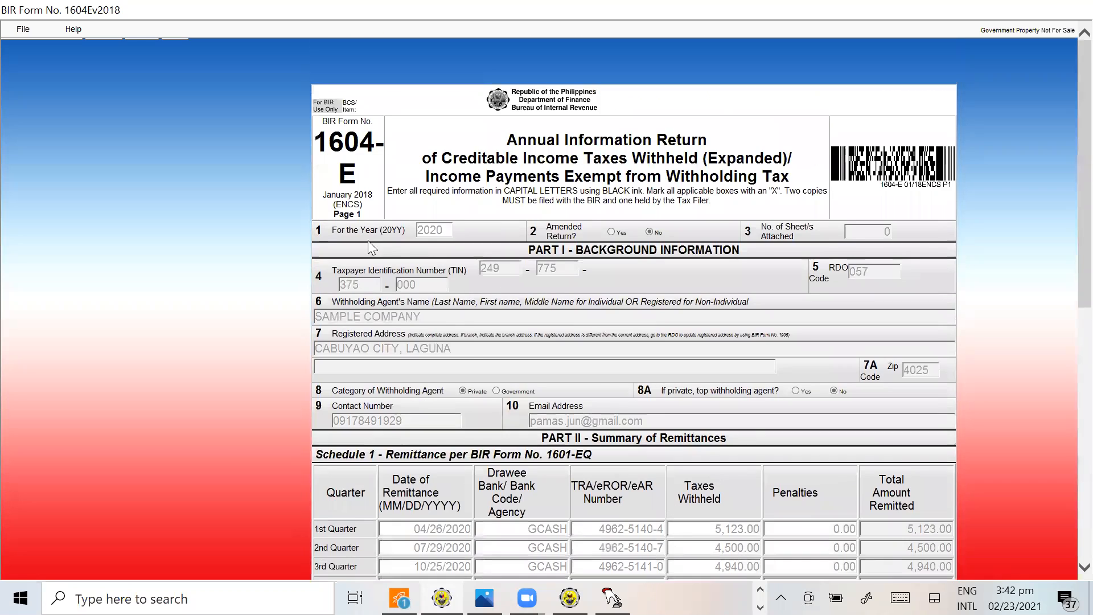
pyautogui.scroll(-6, 594, 385)
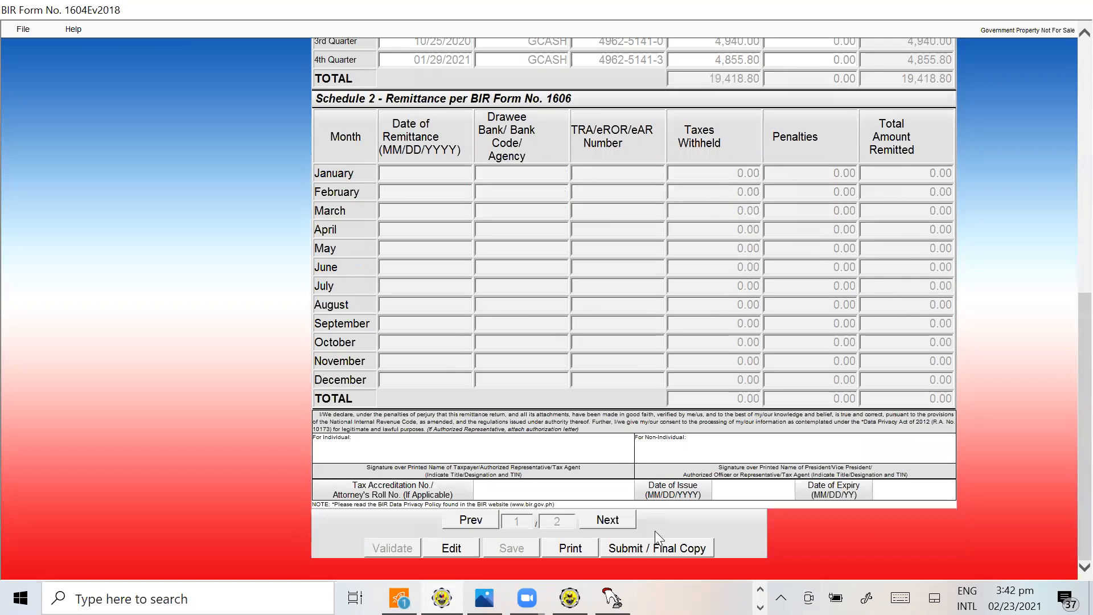
pyautogui.click(658, 548)
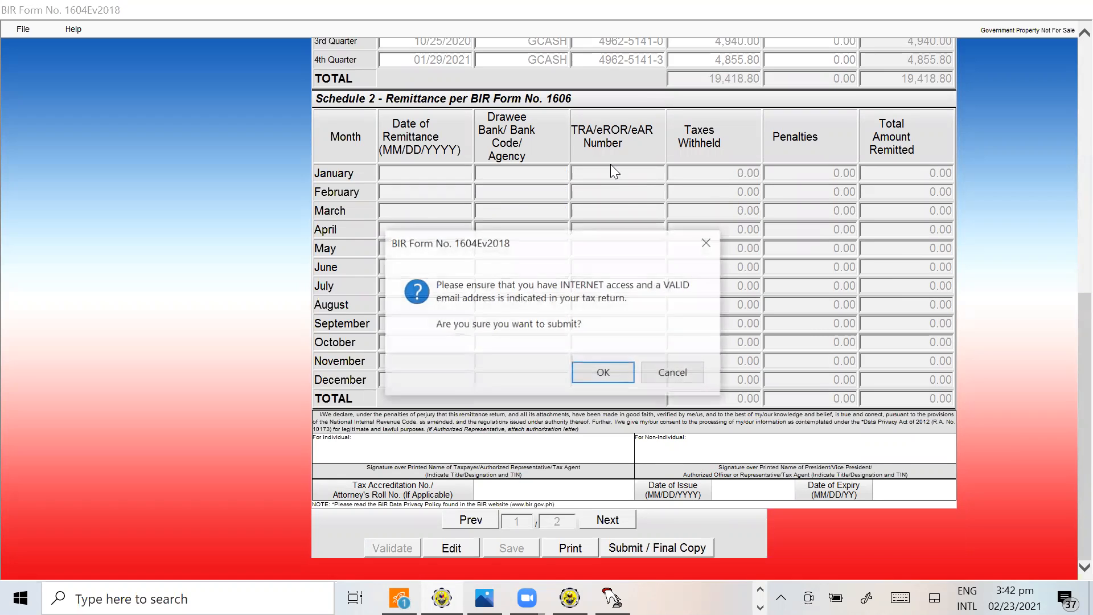
pyautogui.click(682, 376)
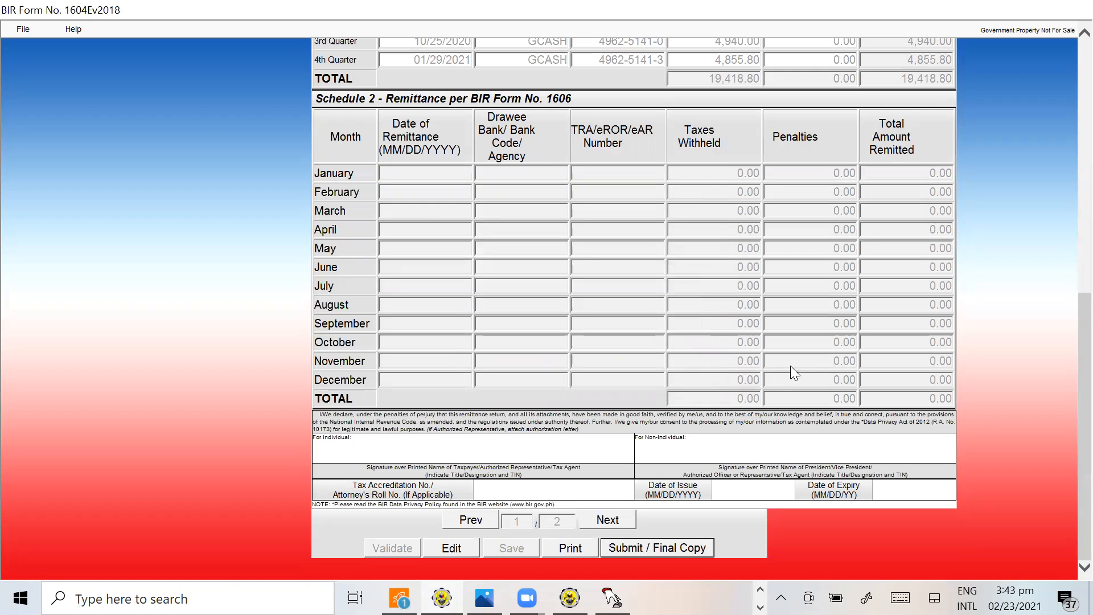
# Open the print view of the 1604-E form, review its background information and remittance schedules, and cancel printing
pyautogui.click(570, 548)
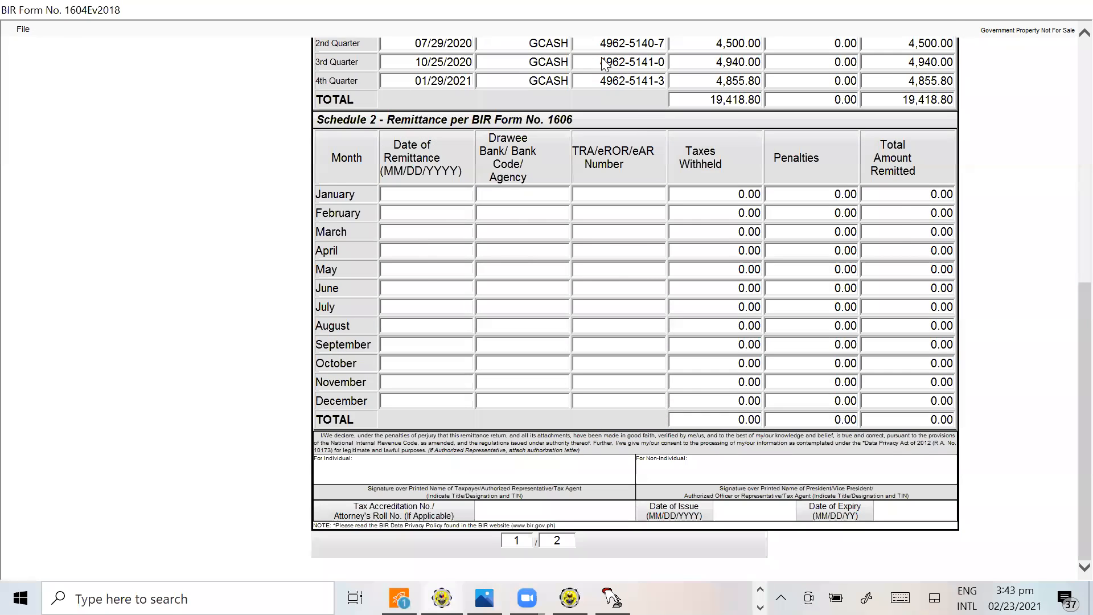
pyautogui.scroll(10, 660, 189)
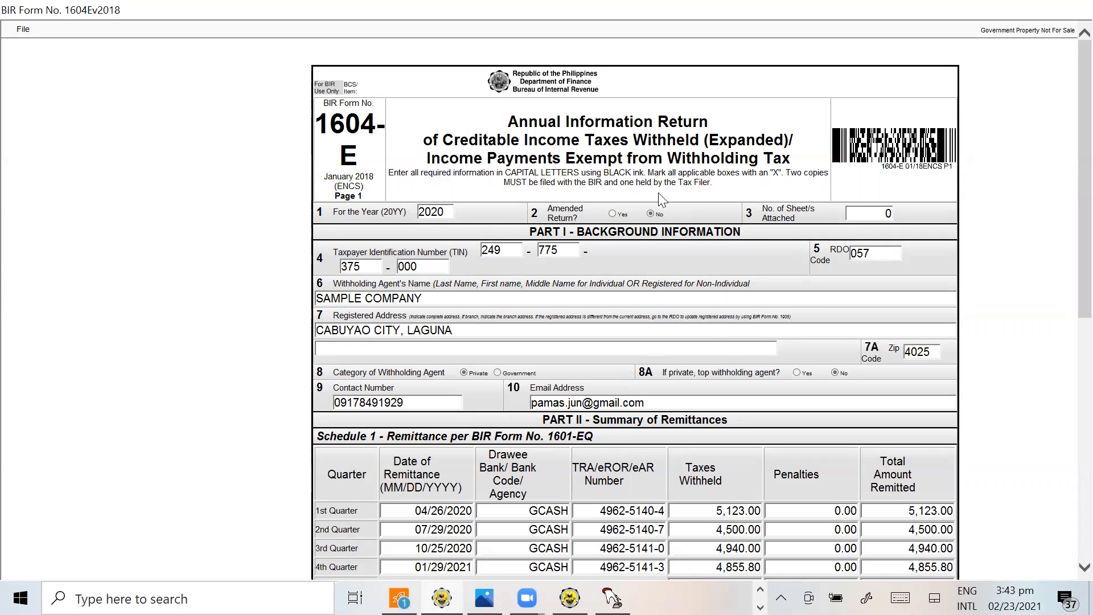
pyautogui.scroll(-8, 706, 284)
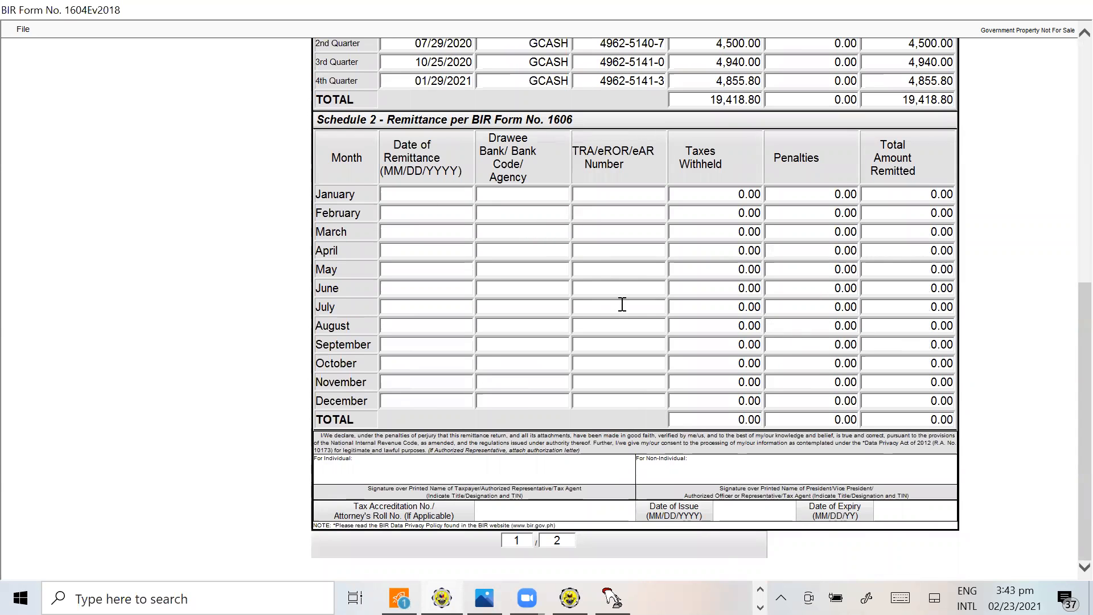
pyautogui.scroll(8, 623, 302)
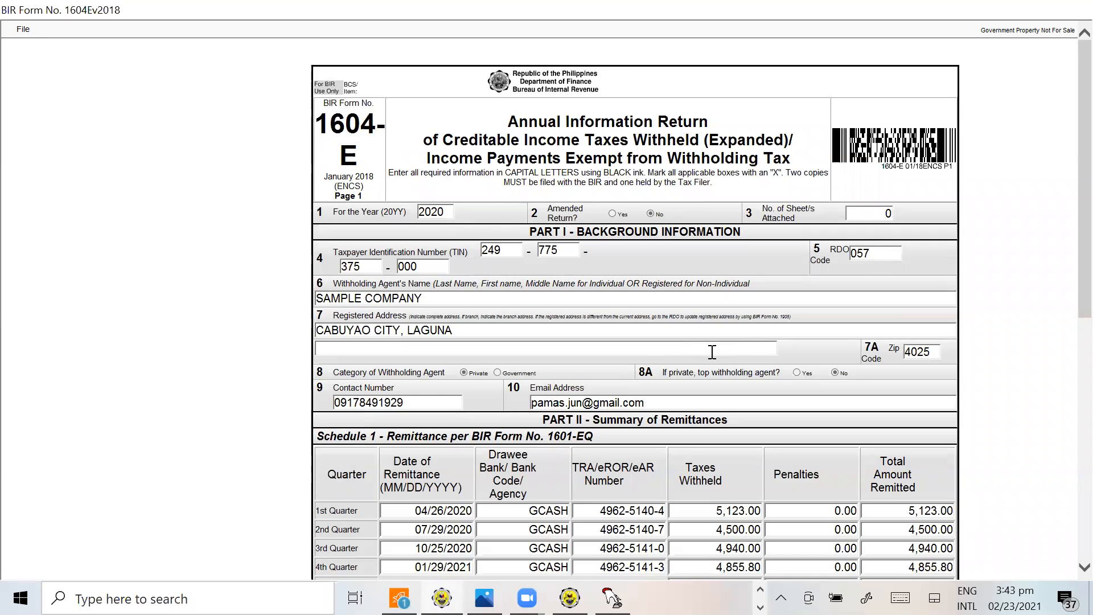
pyautogui.scroll(-8, 556, 385)
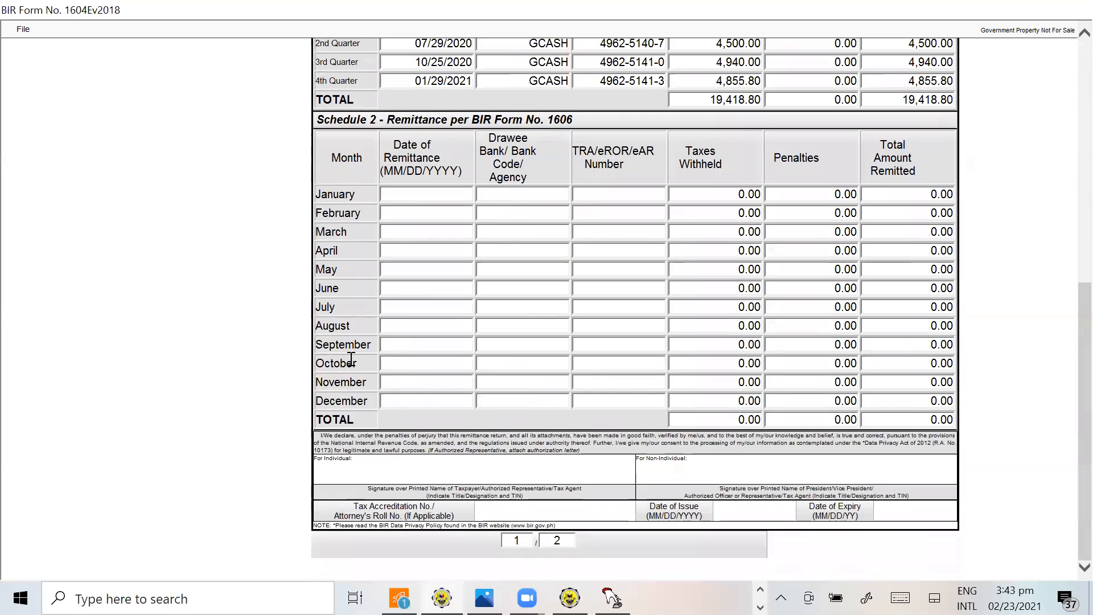
pyautogui.click(23, 29)
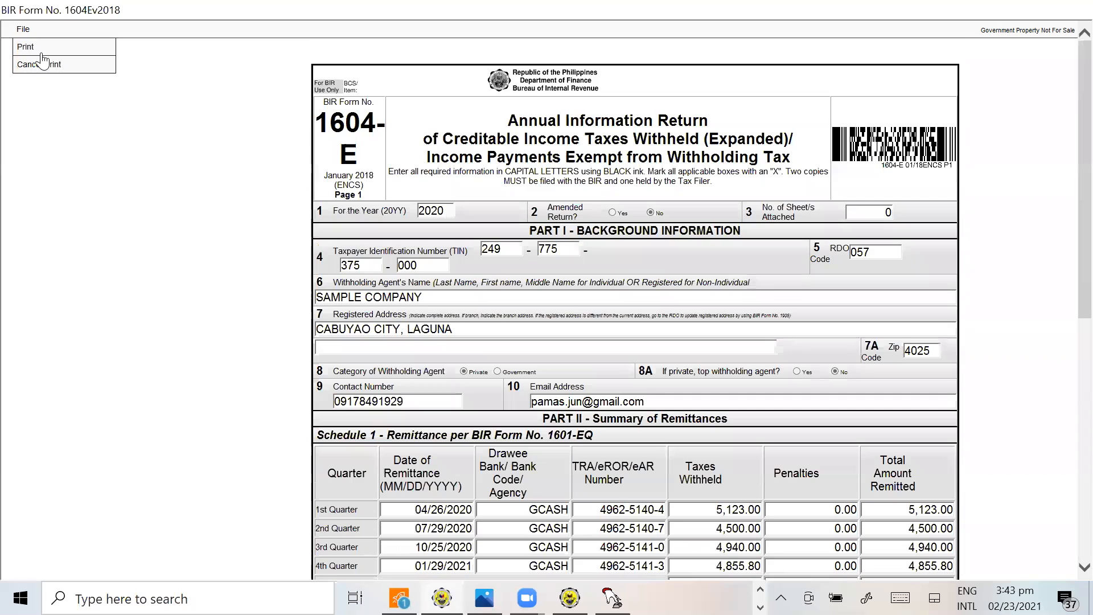
pyautogui.click(43, 64)
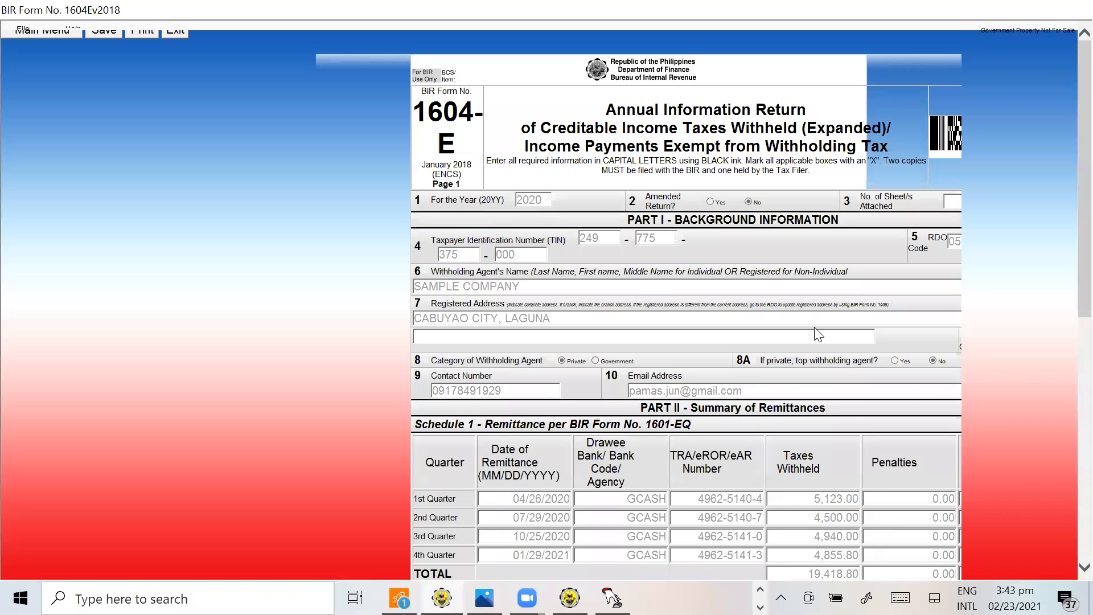
# Return to the tutorial workbook in Excel and select item 7, the 1604E annual information return, in B37 of Sheet1
pyautogui.scroll(-2, 765, 370)
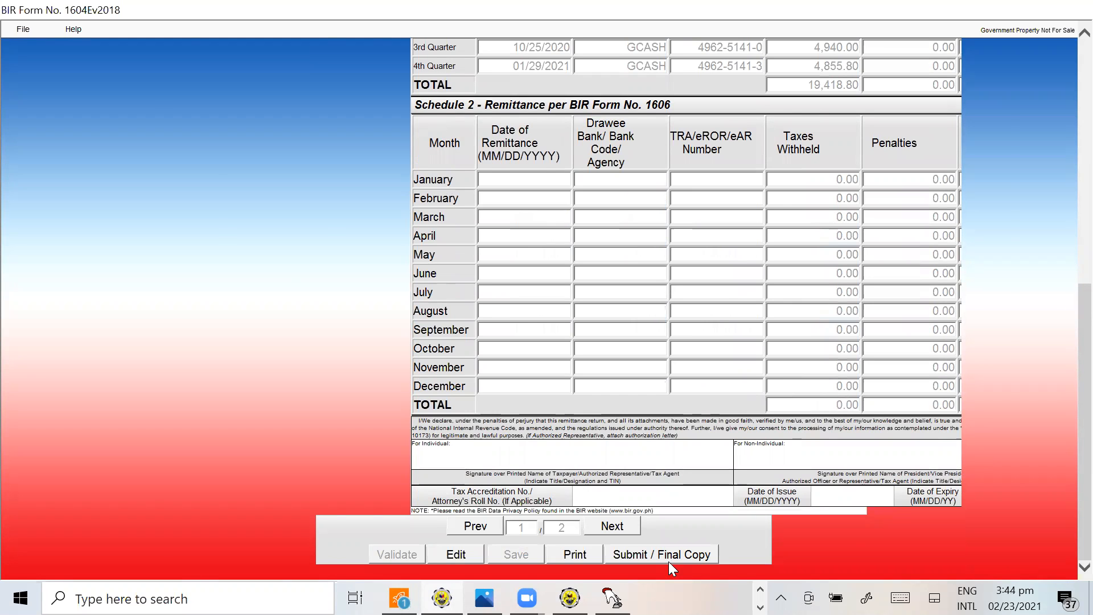
pyautogui.hotkey('alt', 'Tab')
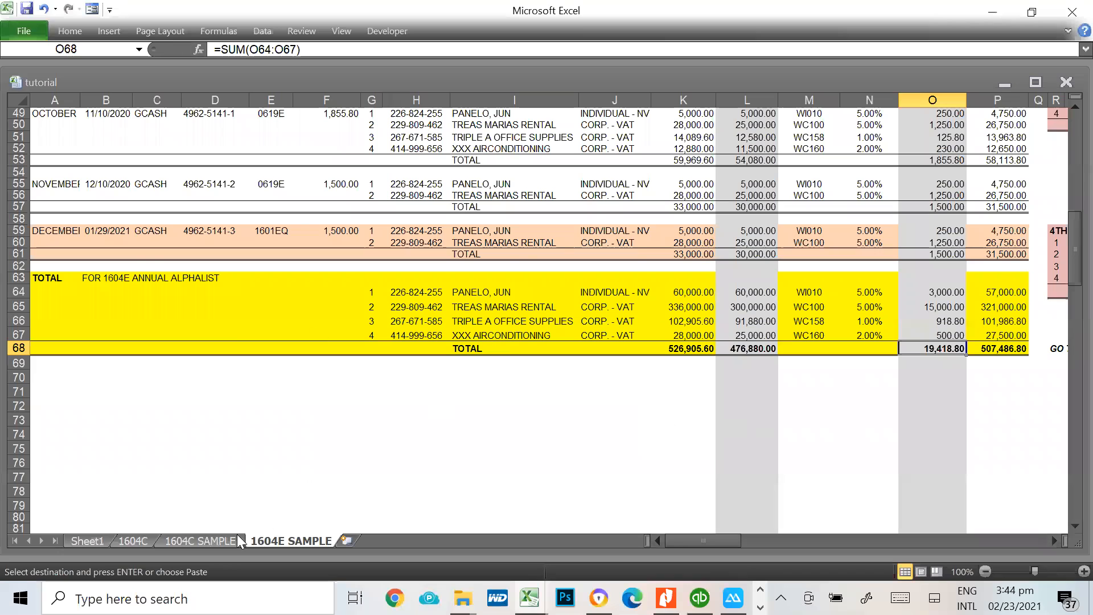
pyautogui.click(96, 542)
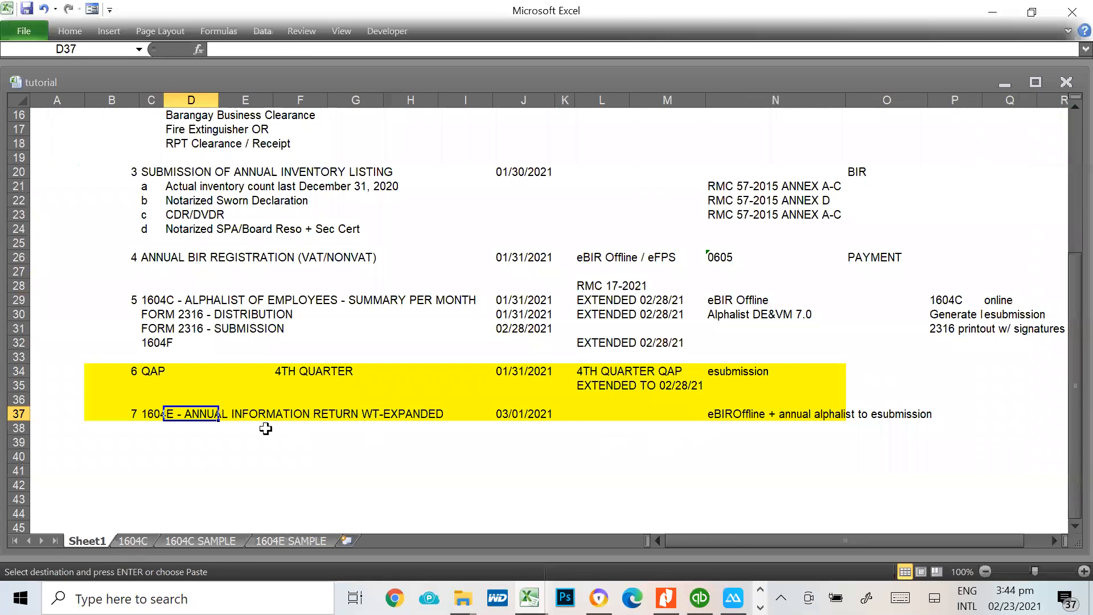
pyautogui.click(135, 414)
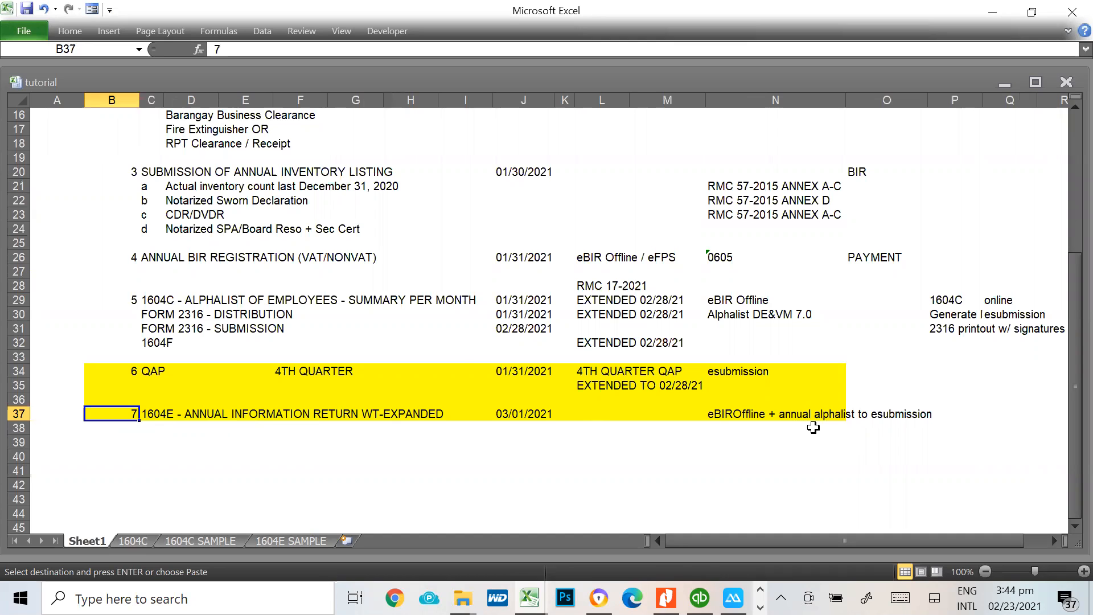
# Switch to the Alphalist Data Entry system, view the 1601E menu under the QAP forms, and return to the main menu
pyautogui.hotkey('alt', 'Tab')
pyautogui.press('Tab')
pyautogui.press('Tab')
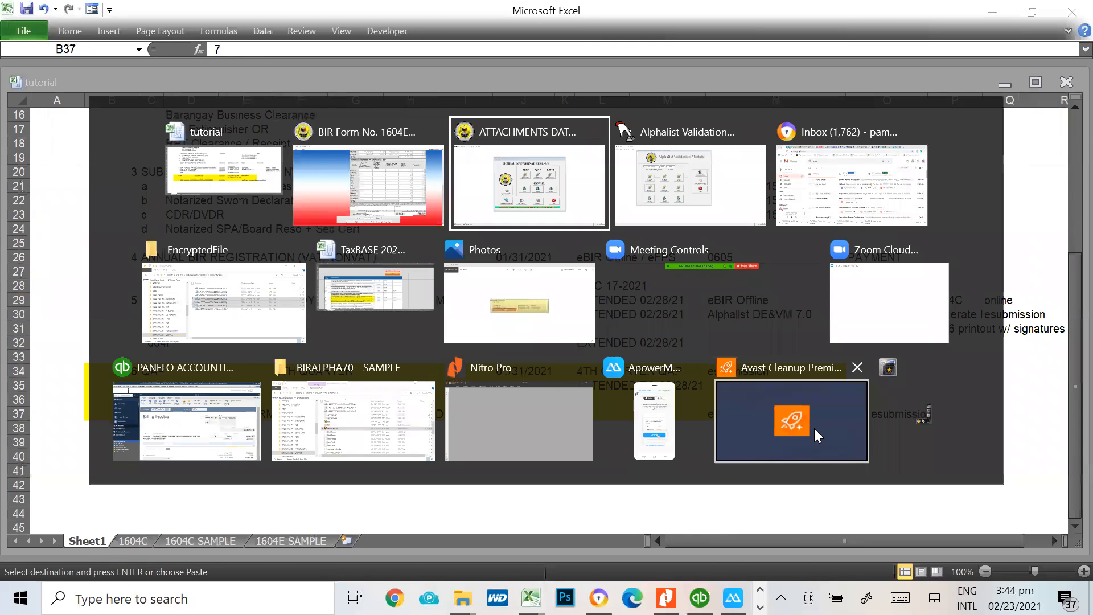
pyautogui.hotkey('alt', 'Tab')
pyautogui.hotkey('alt', 'Tab')
pyautogui.hotkey('alt', 'Tab')
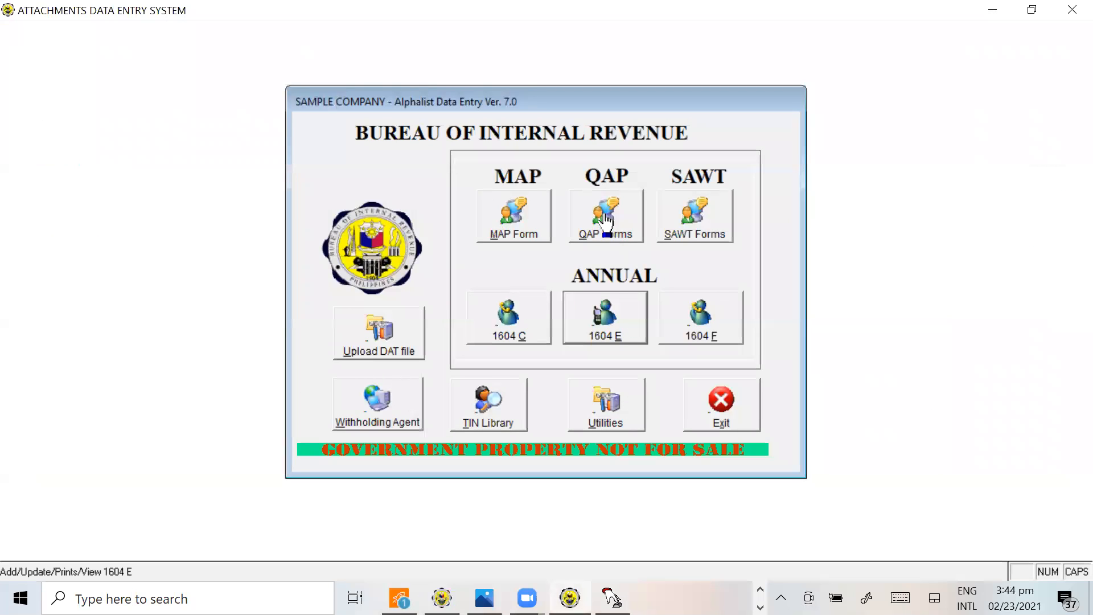
pyautogui.click(612, 222)
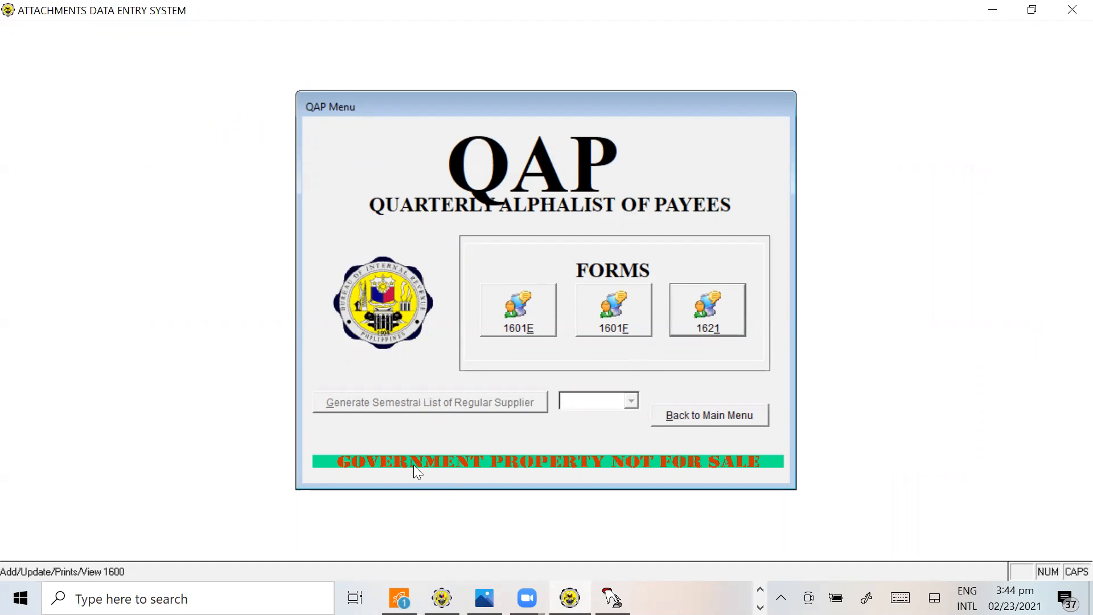
pyautogui.click(515, 312)
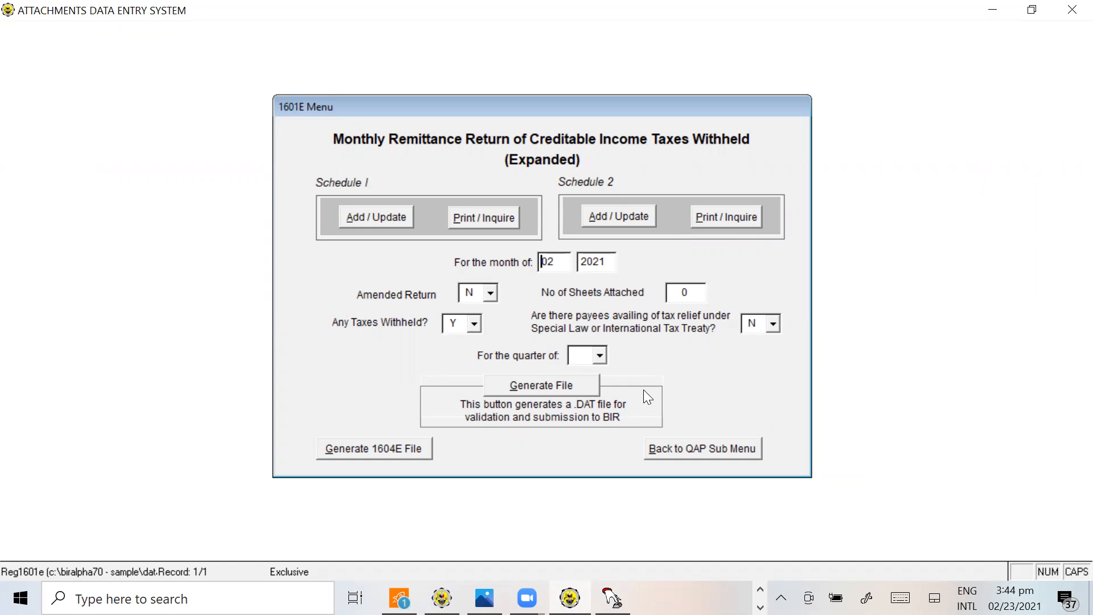
pyautogui.click(701, 450)
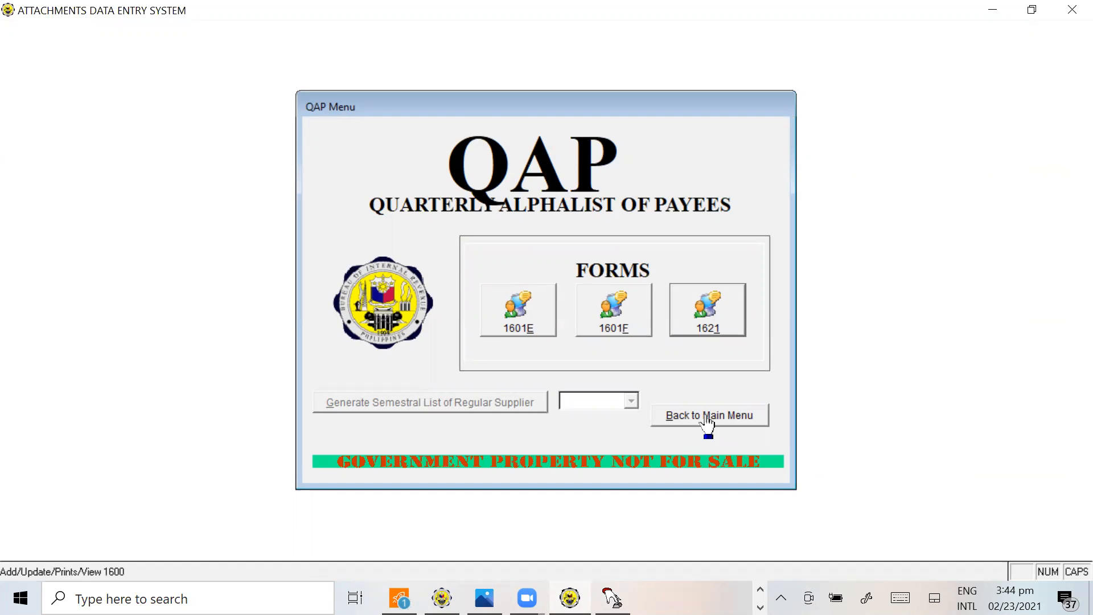
pyautogui.click(708, 421)
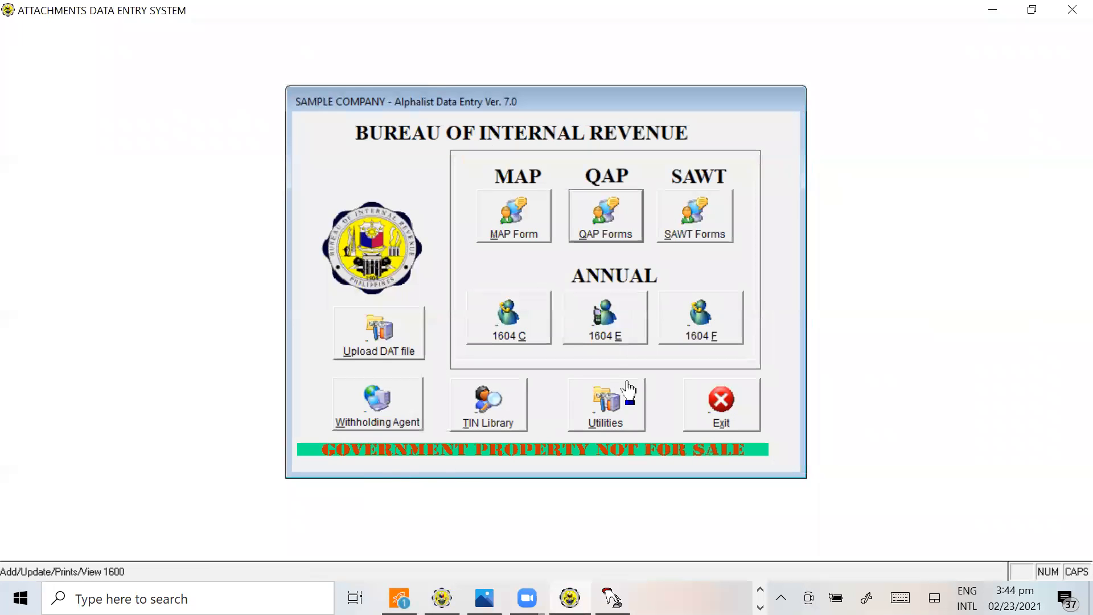
# Open the annual 1604E module, set the return period year to 2020, and open Schedule 3 data entry
pyautogui.click(613, 341)
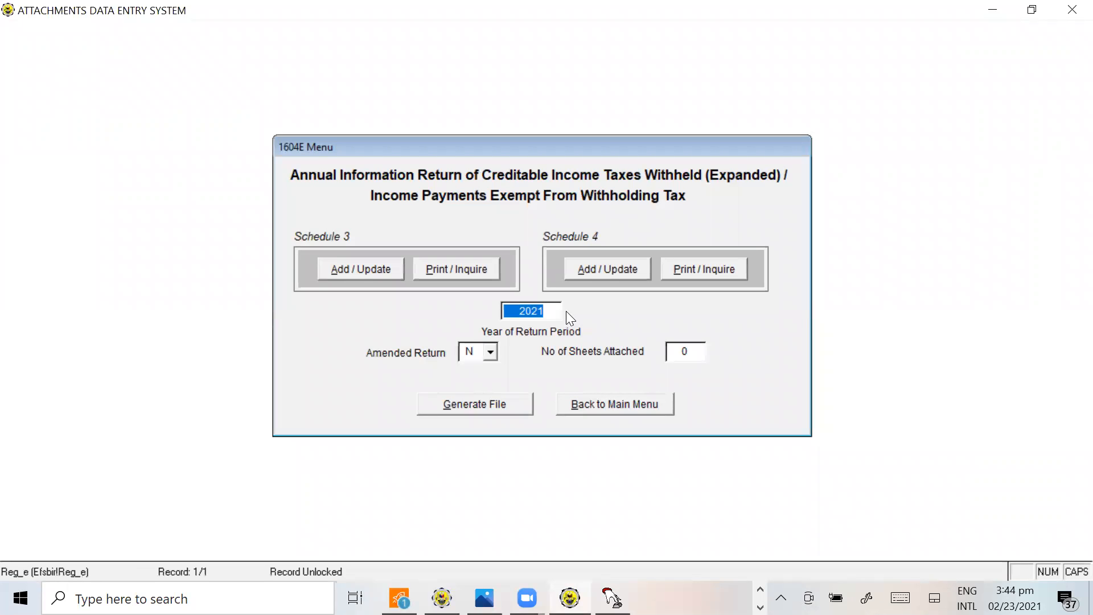
pyautogui.write('2020')
pyautogui.click(357, 263)
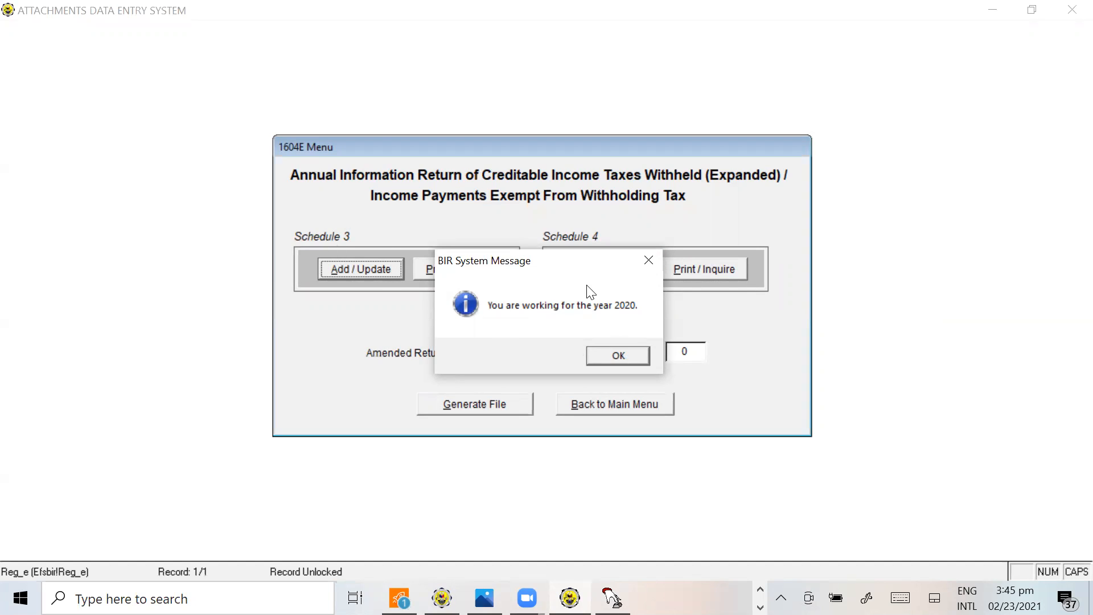
pyautogui.click(620, 358)
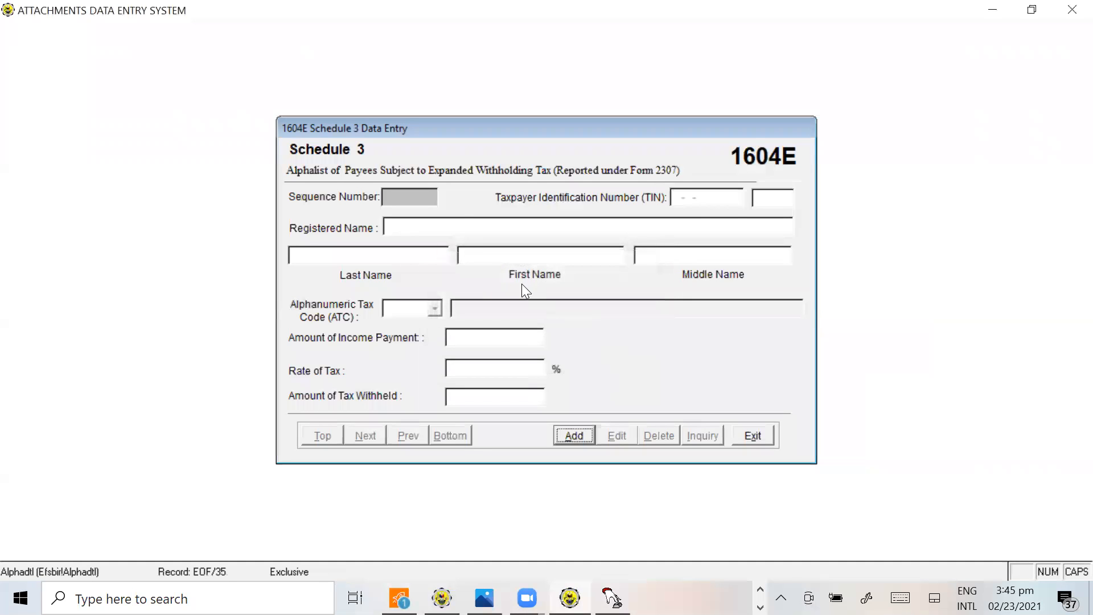
# Switch to the tutorial workbook and review the monthly payee entries and annual alphalist totals on the 1604E SAMPLE sheet
pyautogui.hotkey('alt', 'Tab')
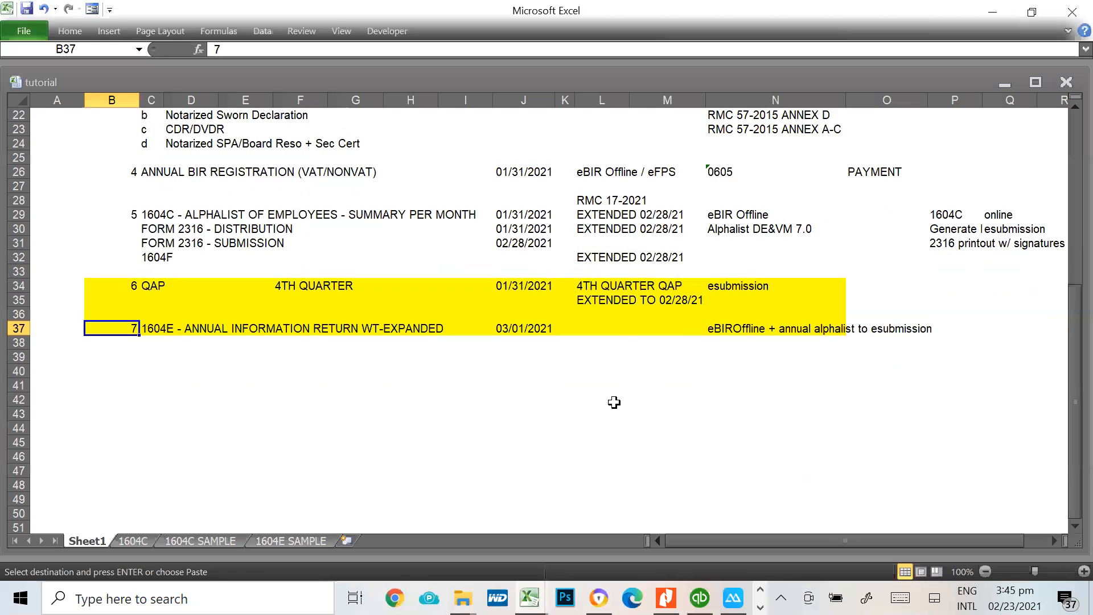
pyautogui.hotkey('alt', 'Tab')
pyautogui.click(292, 541)
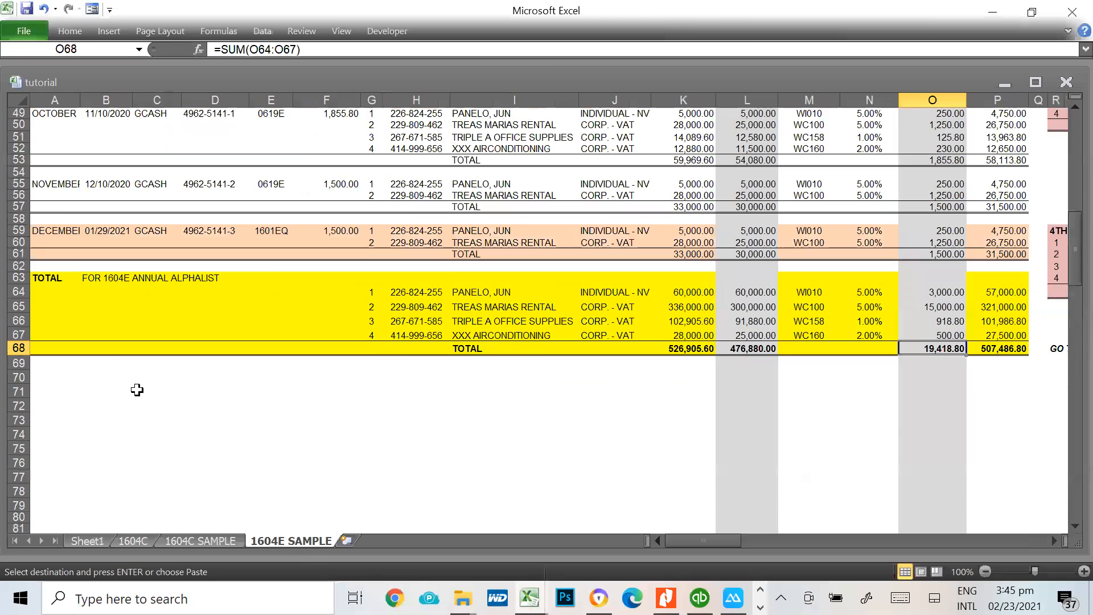
pyautogui.scroll(3, 137, 389)
pyautogui.moveTo(42, 387); pyautogui.dragTo(468, 394)
pyautogui.click(400, 397)
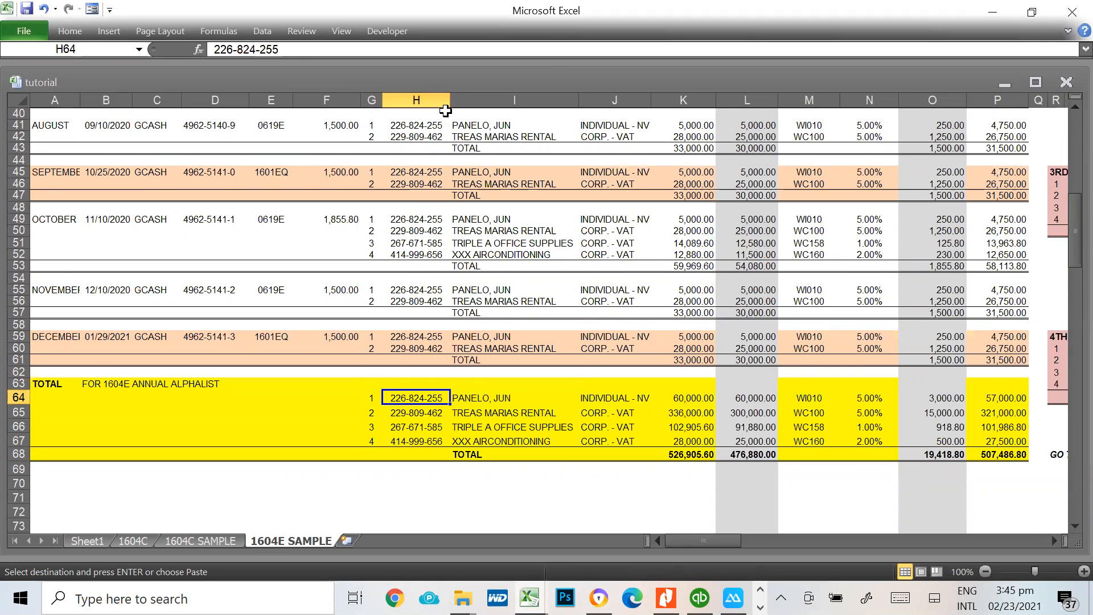
pyautogui.scroll(8, 403, 208)
pyautogui.scroll(-3, 408, 498)
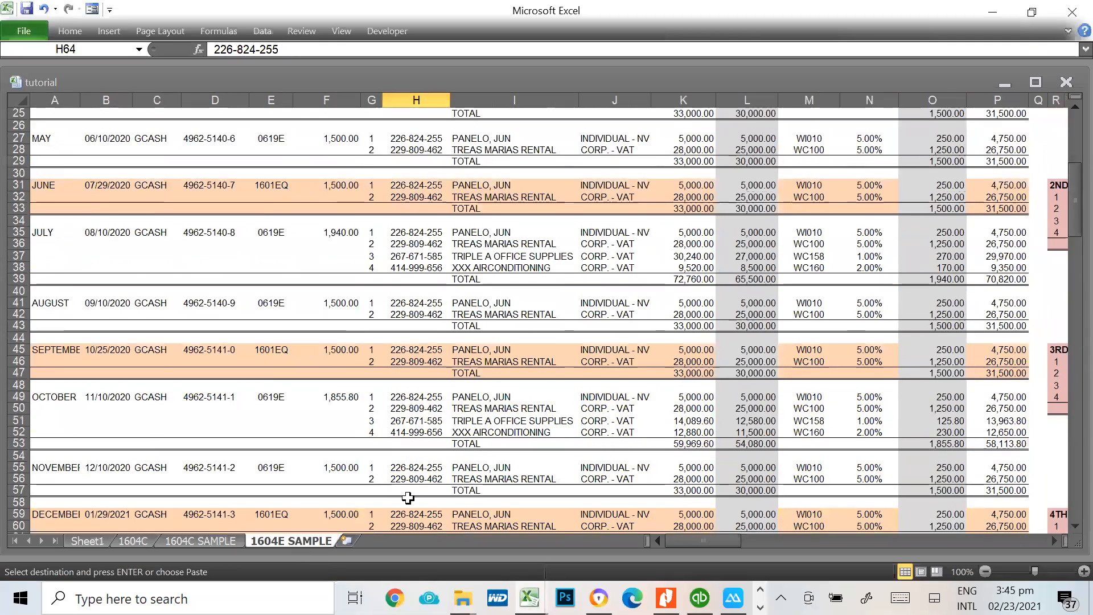
pyautogui.scroll(-3, 407, 498)
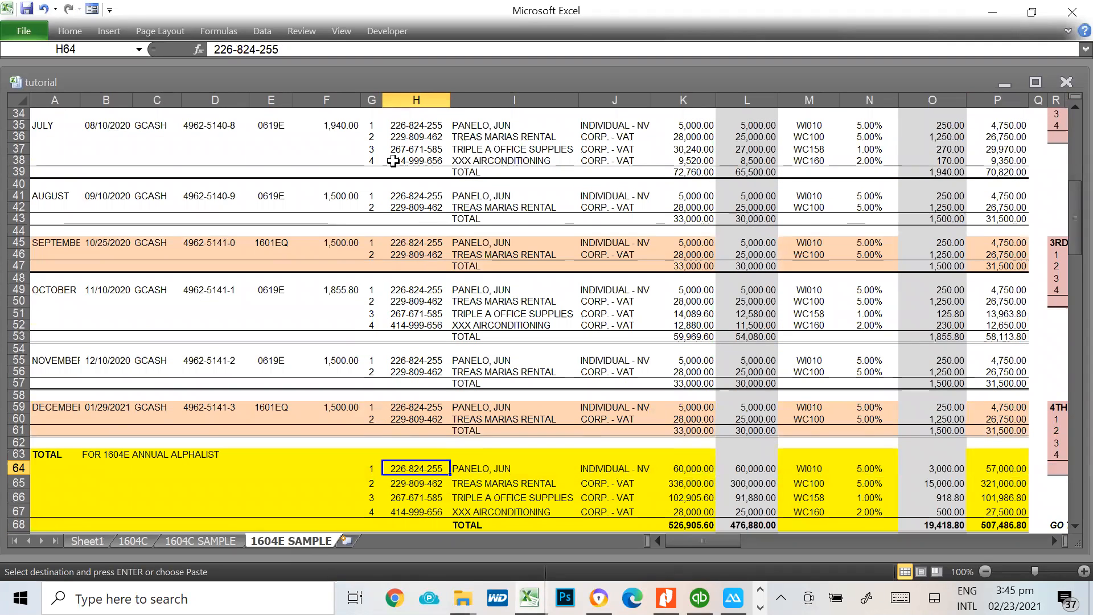
pyautogui.scroll(-3, 393, 516)
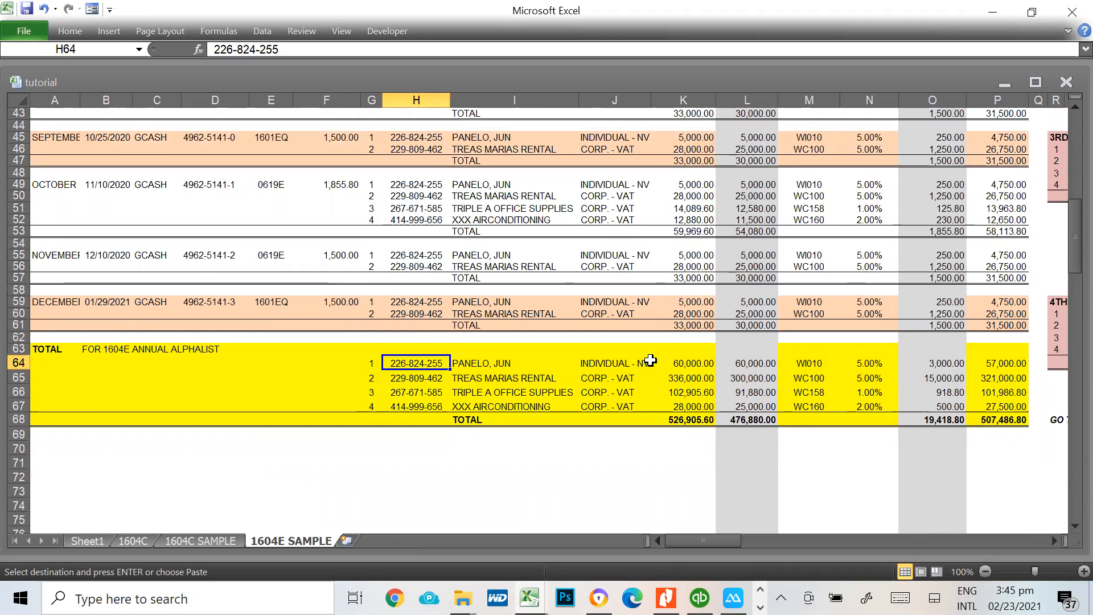
# Examine the SUMIF formulas behind the first two payees' annual amounts in K64, K65 and L65
pyautogui.click(666, 362)
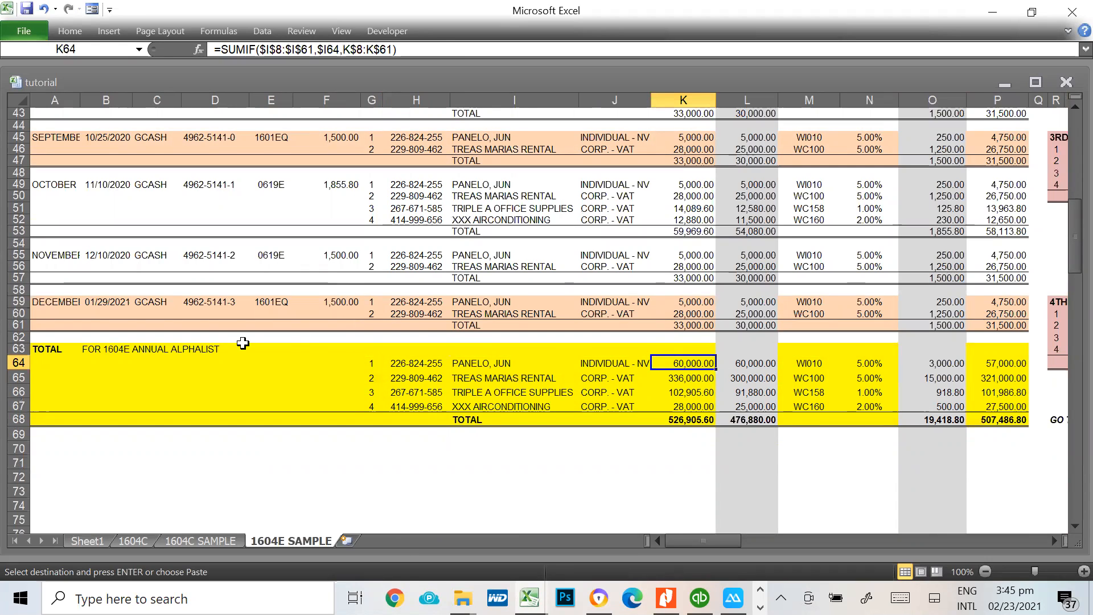
pyautogui.click(459, 362)
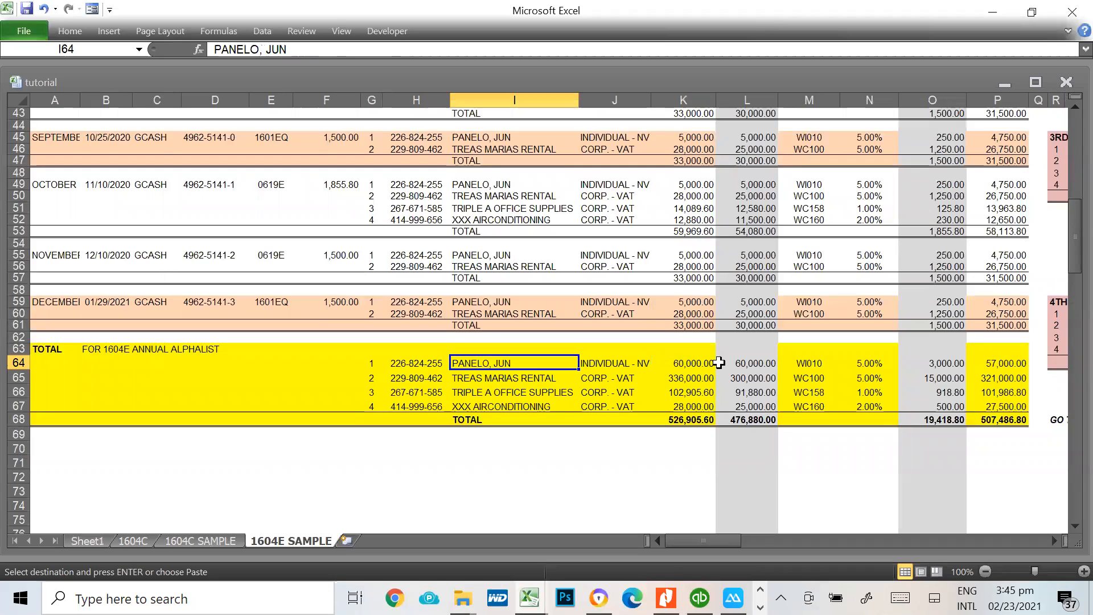
pyautogui.click(689, 363)
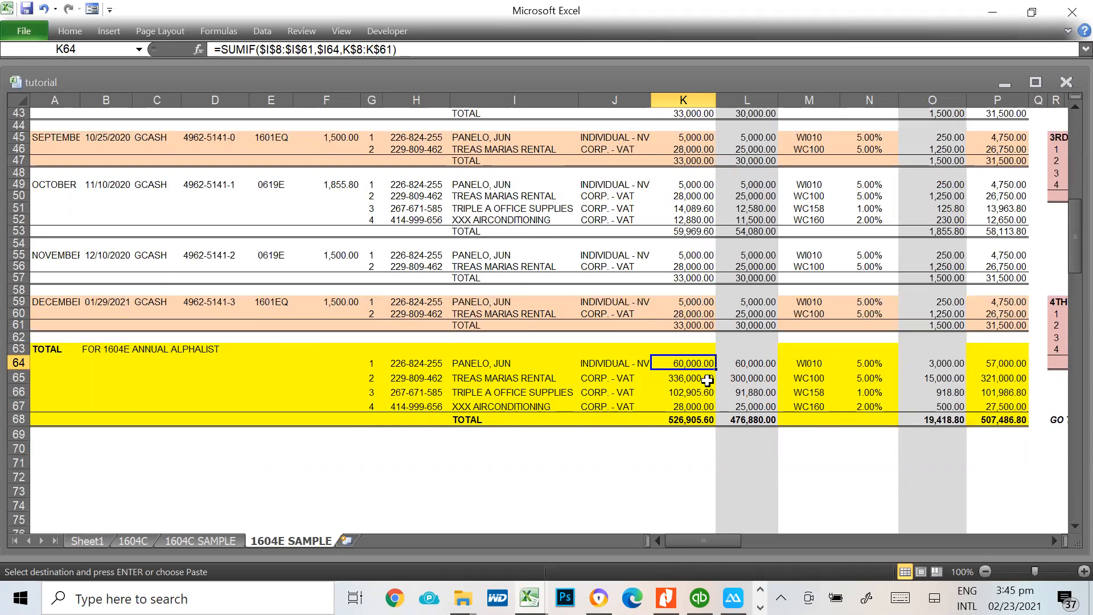
pyautogui.click(708, 380)
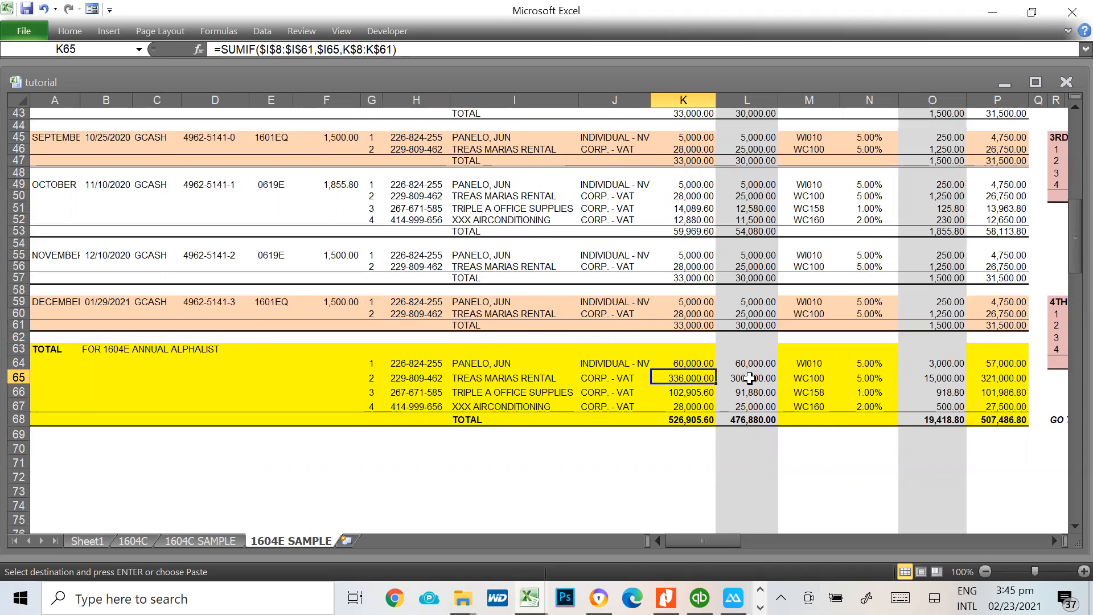
pyautogui.click(749, 378)
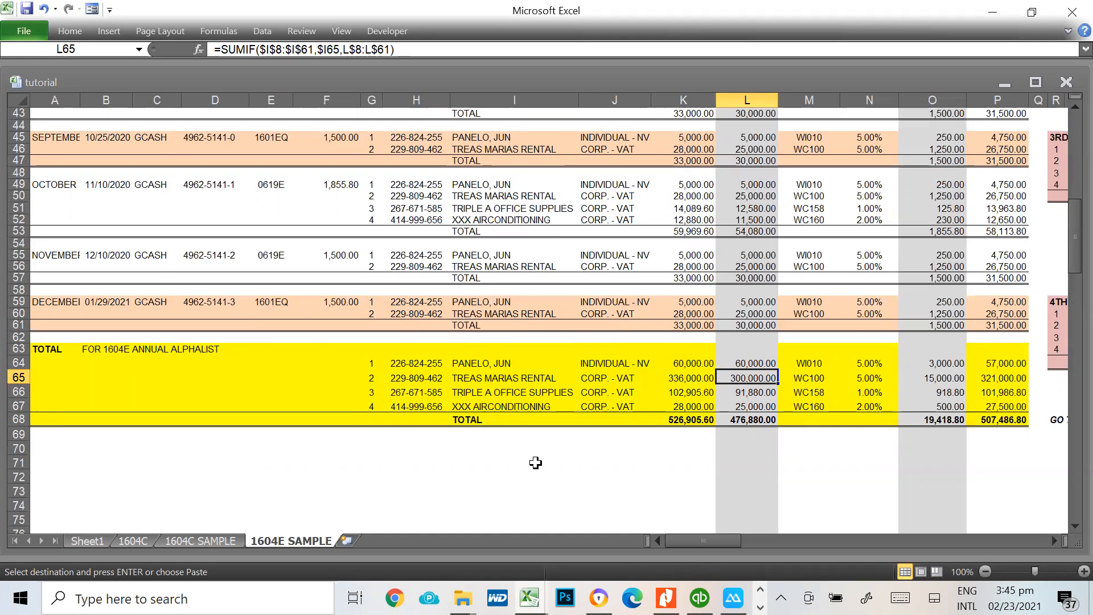
# Add a new 1604E Schedule 3 record and enter the first payee's TIN from H64 of the workbook
pyautogui.hotkey('alt', 'Tab')
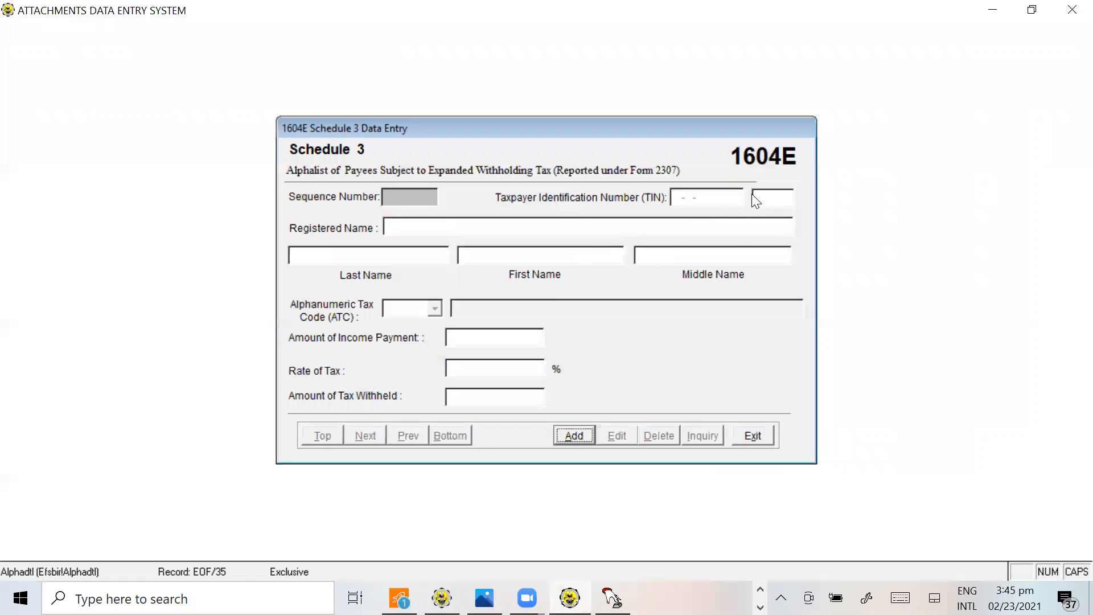
pyautogui.click(581, 435)
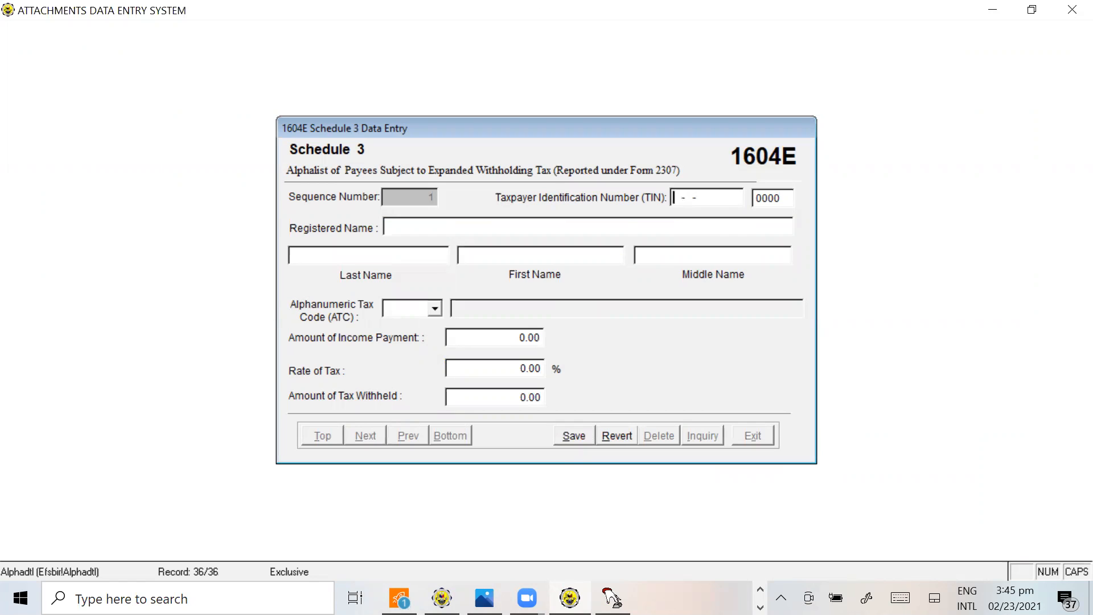
pyautogui.hotkey('alt', 'Tab')
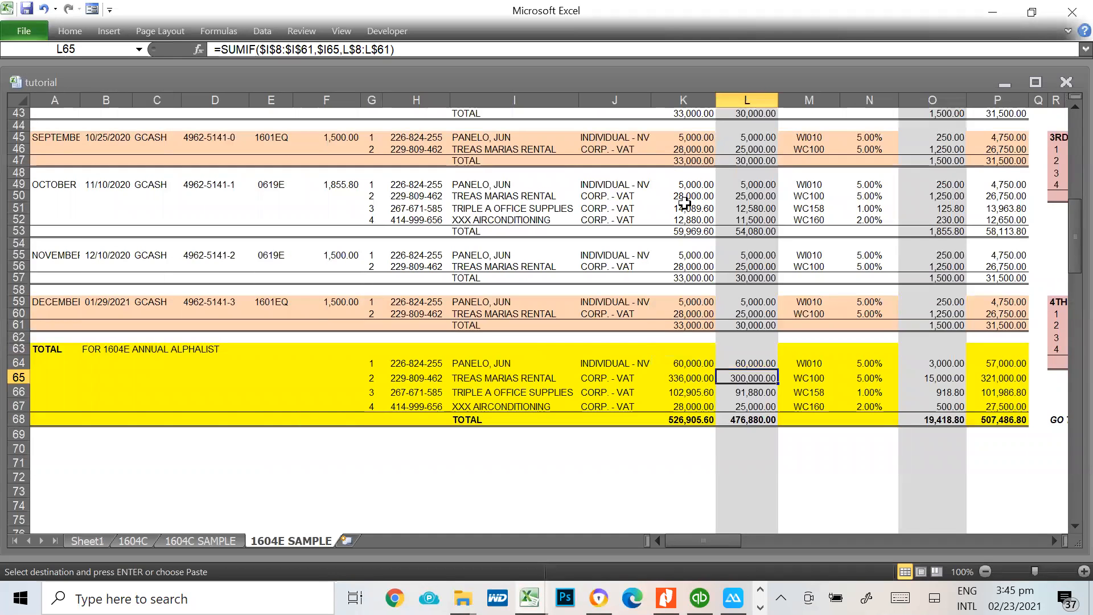
pyautogui.click(401, 363)
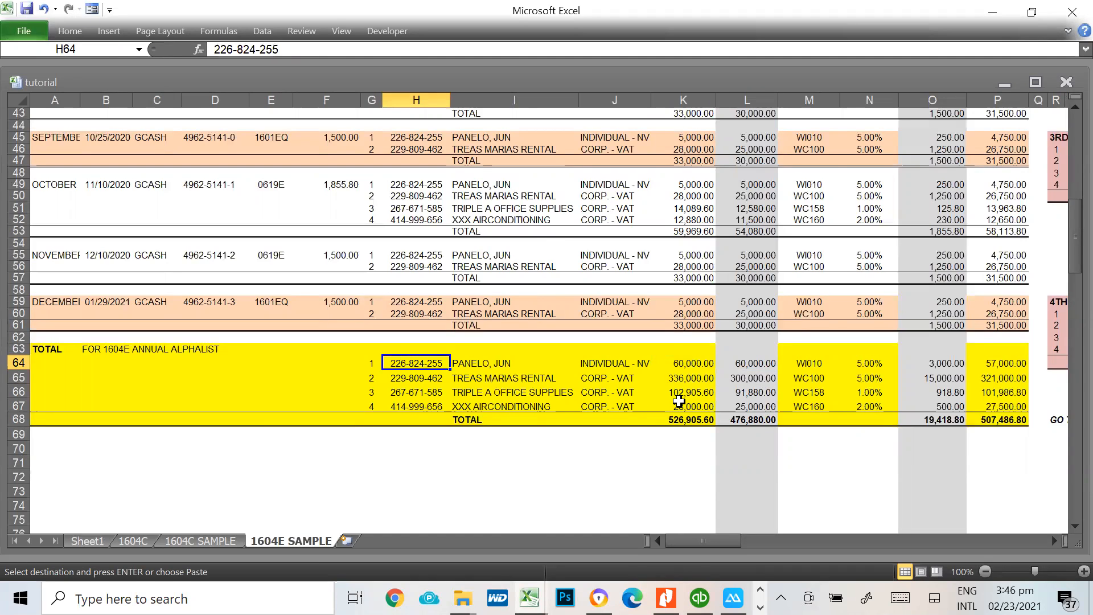
pyautogui.hotkey('alt', 'Tab')
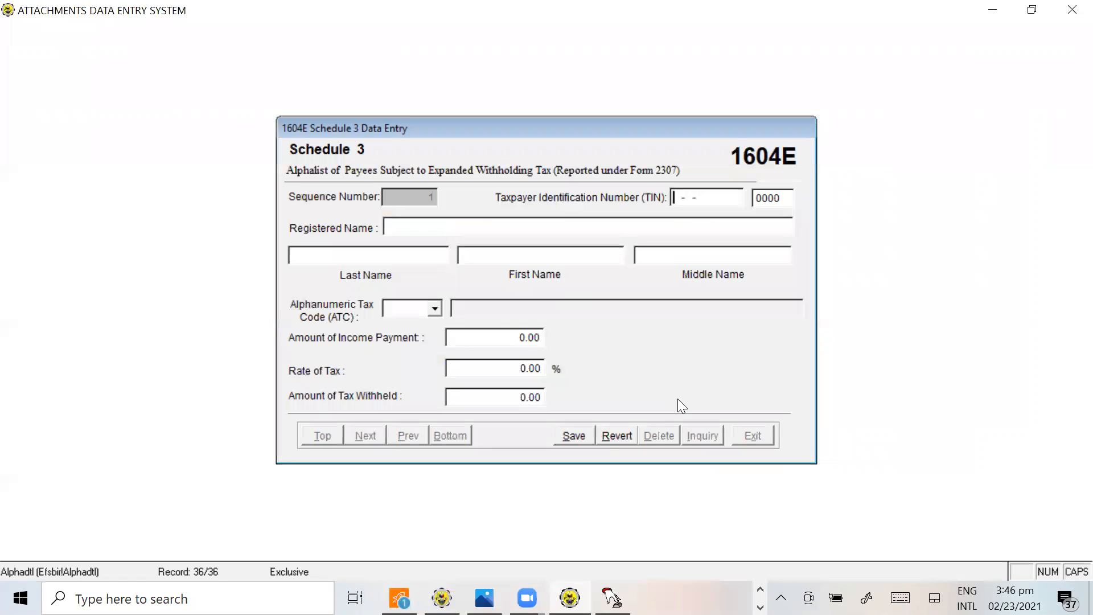
pyautogui.hotkey('alt', 'Tab')
pyautogui.hotkey('alt', 'Tab')
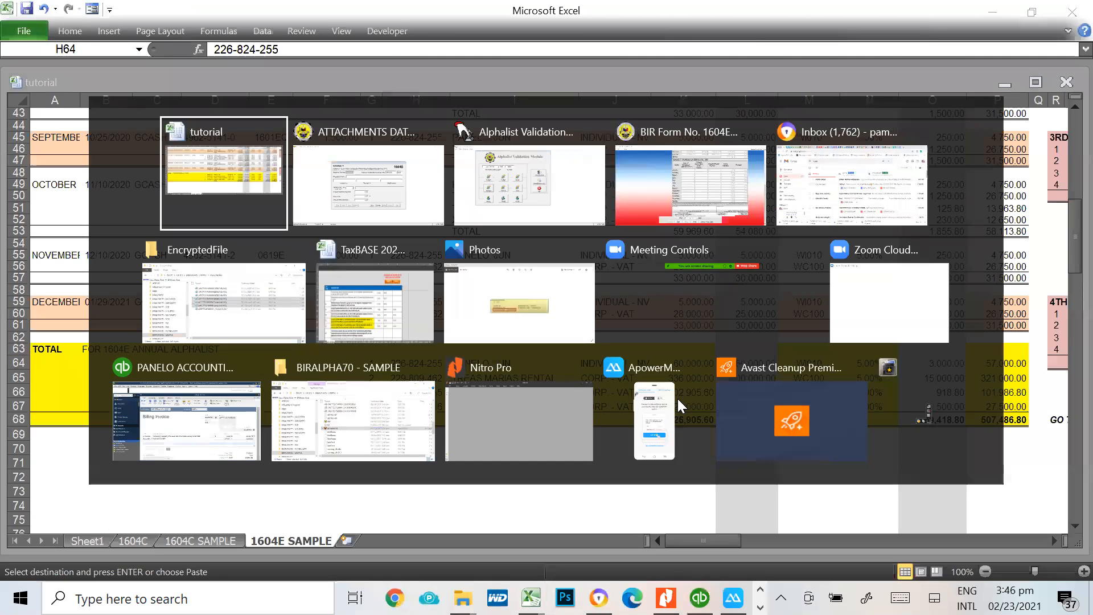
pyautogui.press('Tab')
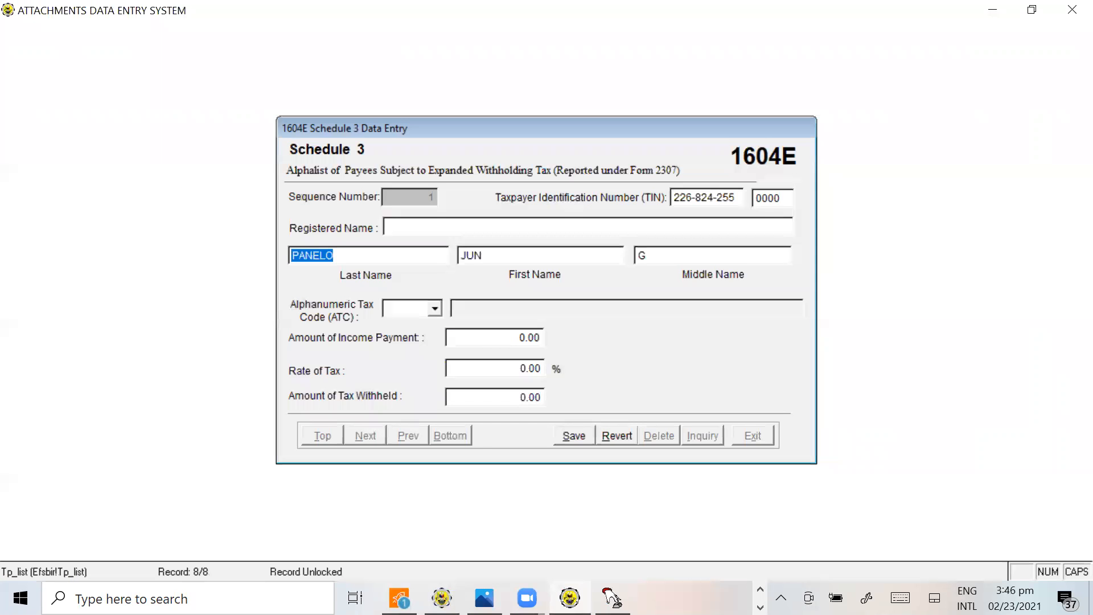
# Set the payee's tax code to WI010 and the amount of income payment to 60,000
pyautogui.click(423, 314)
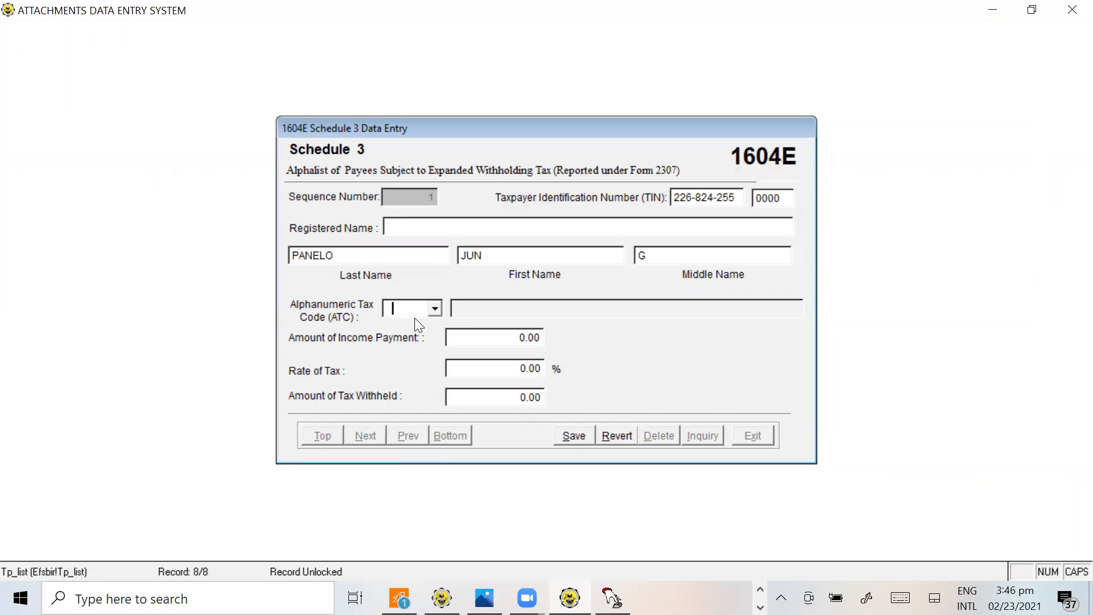
pyautogui.write('WI010')
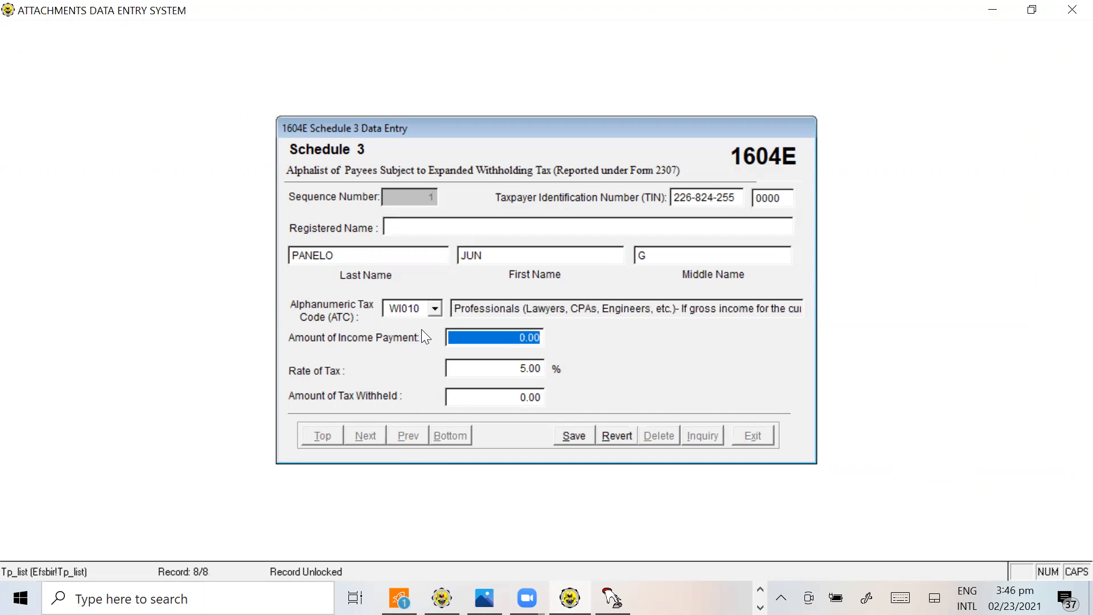
pyautogui.write('60000')
pyautogui.press('Tab')
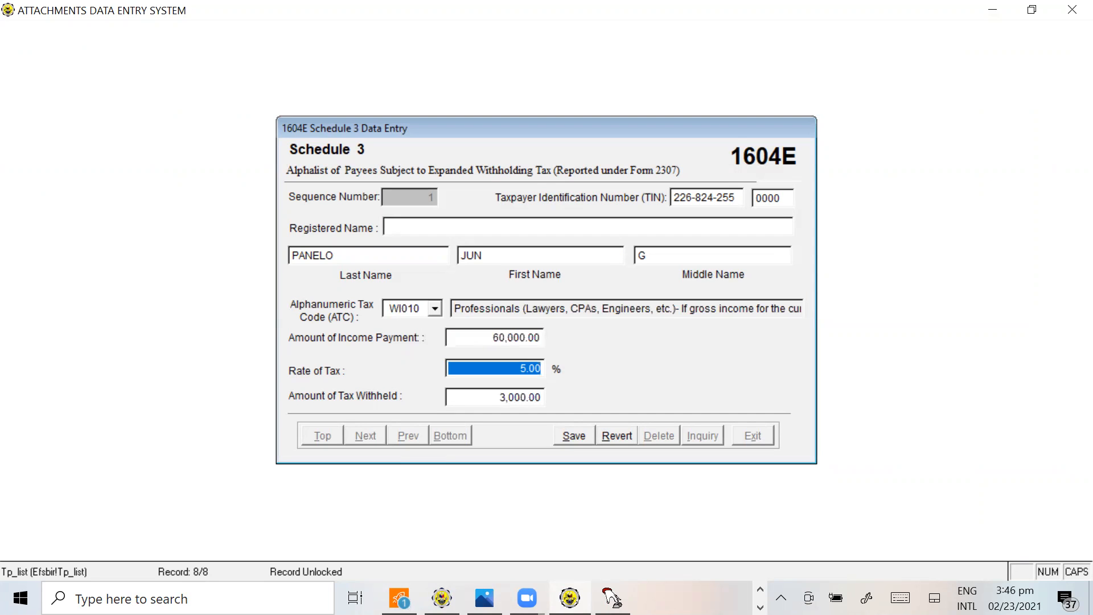
# Check the payee's tax withheld in O64 and the total in O68 of the workbook, and return to the Schedule 3 record
pyautogui.hotkey('alt', 'Tab')
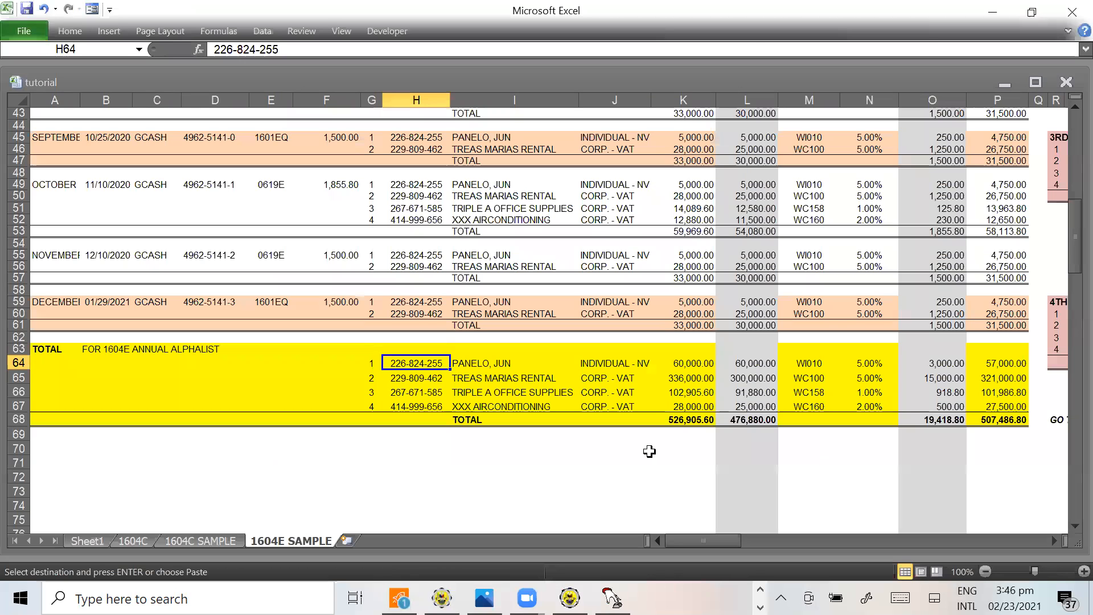
pyautogui.click(936, 366)
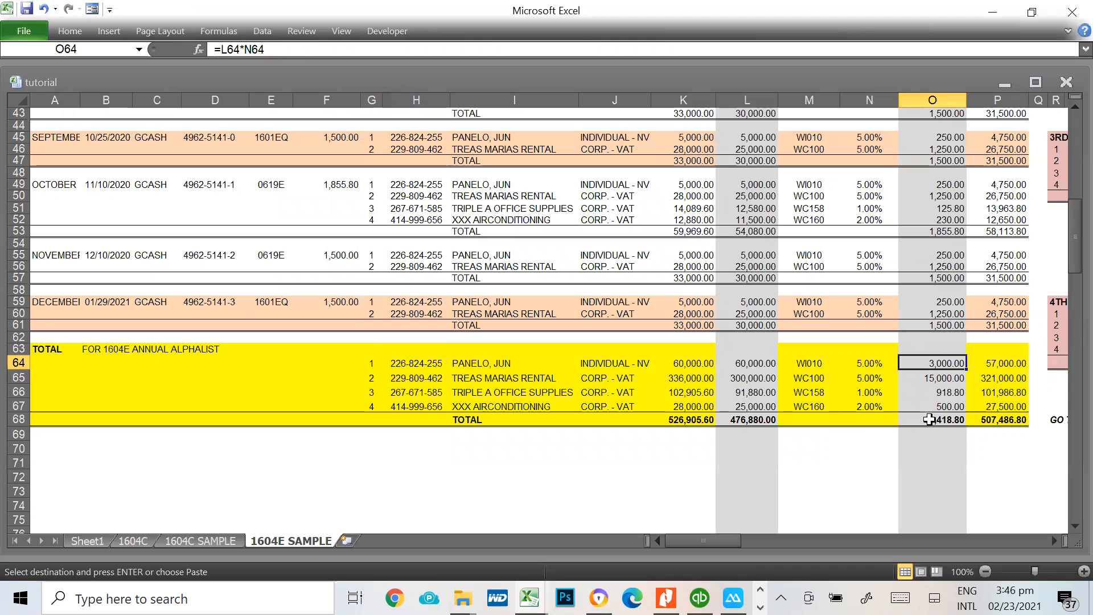
pyautogui.hotkey('alt', 'Tab')
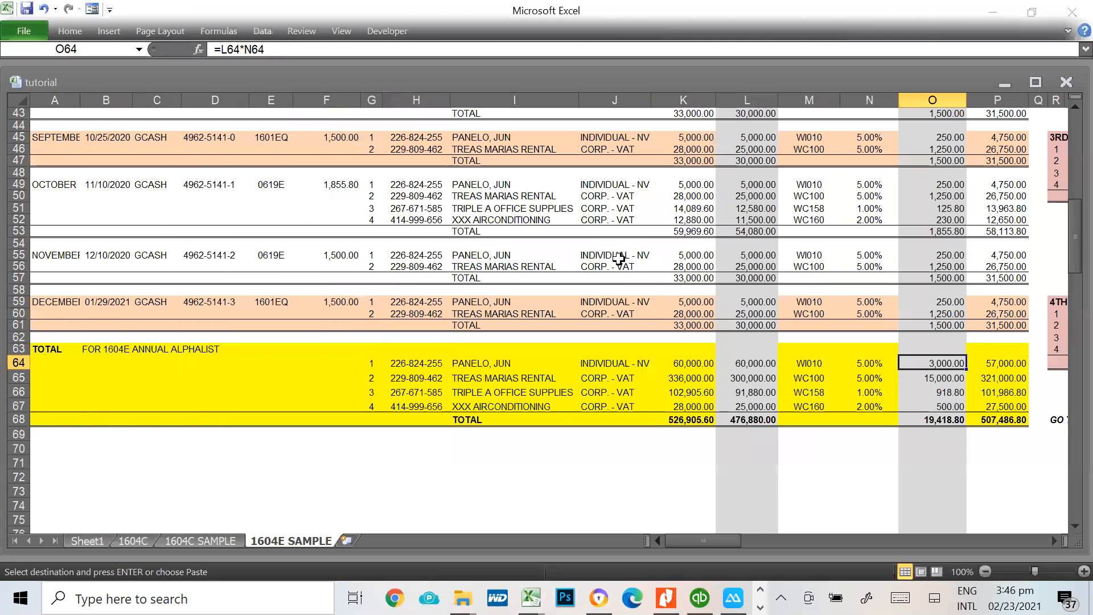
pyautogui.click(938, 422)
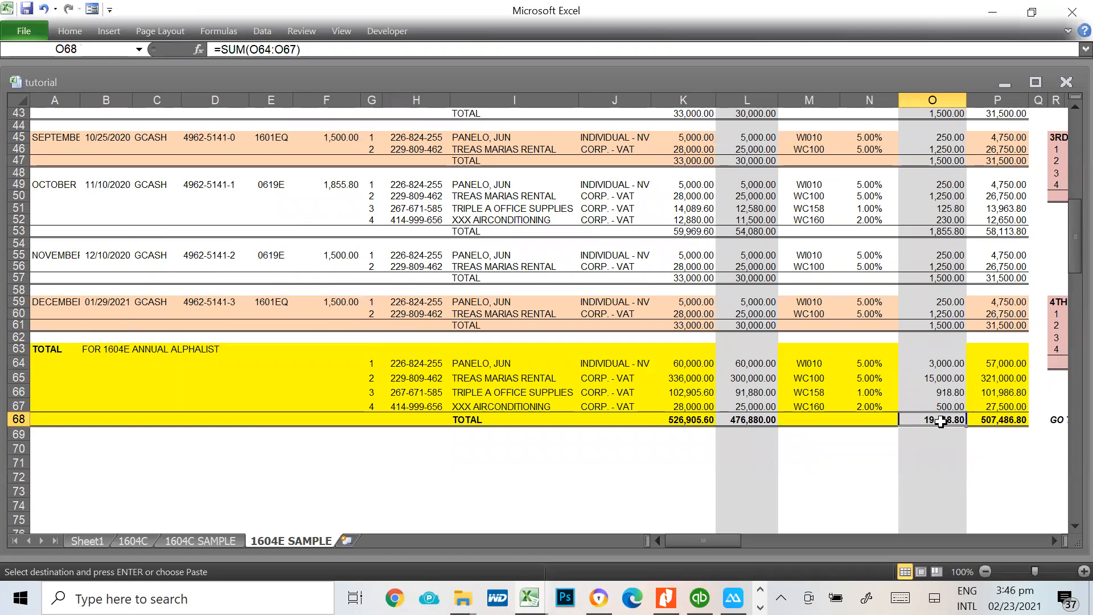
pyautogui.hotkey('alt', 'Tab')
pyautogui.hotkey('alt', 'Tab')
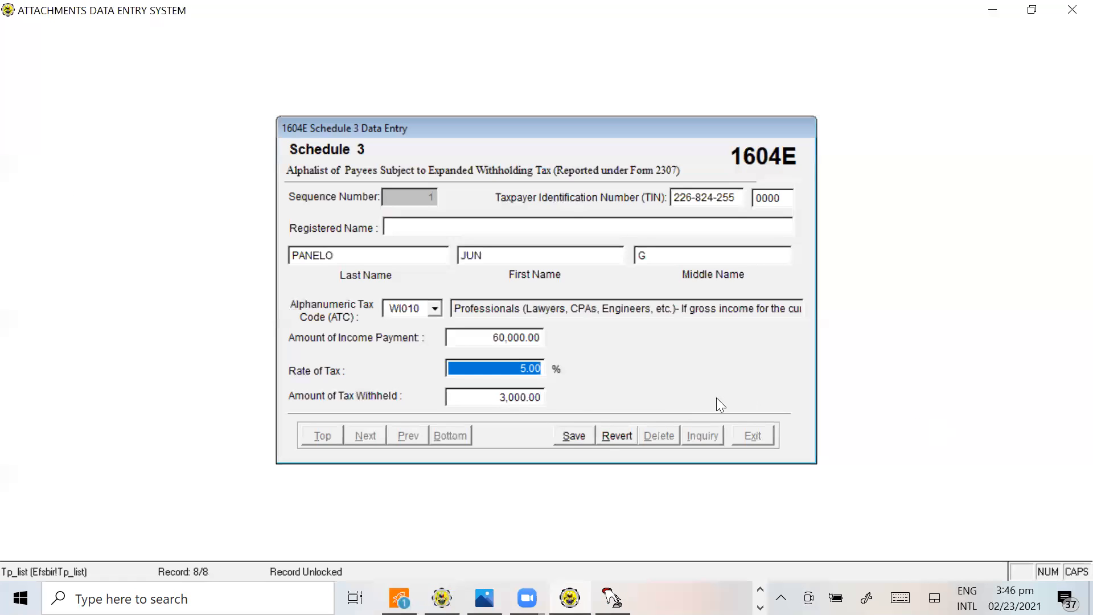
# Save the first payee's record and add a second one with the TIN of Treas Marias Rental from H65 of the workbook
pyautogui.click(580, 434)
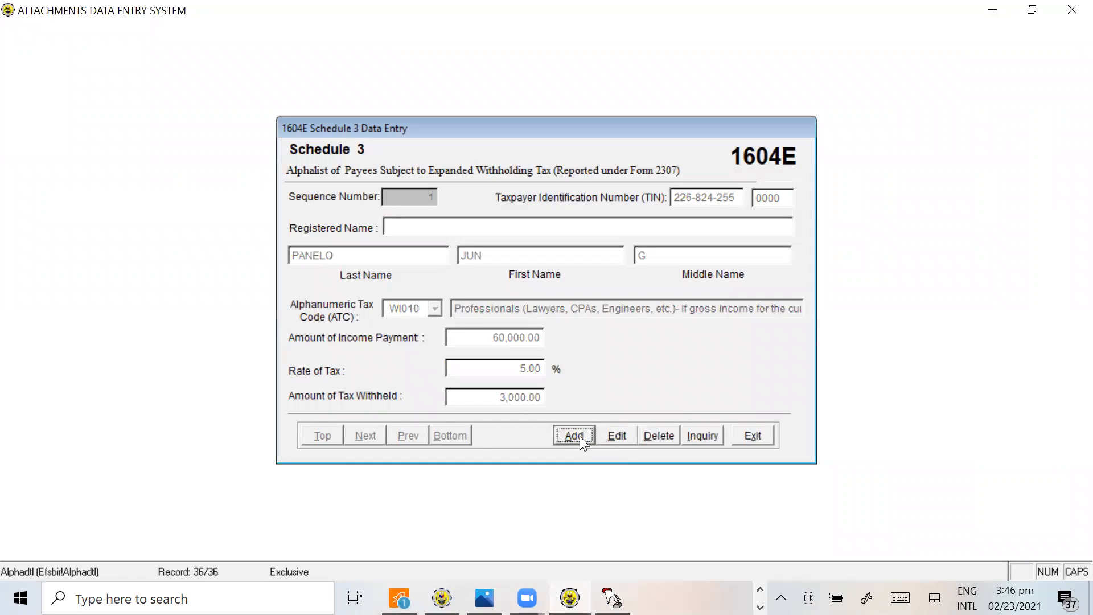
pyautogui.click(580, 436)
pyautogui.hotkey('alt', 'Tab')
pyautogui.click(390, 378)
pyautogui.press('alt')
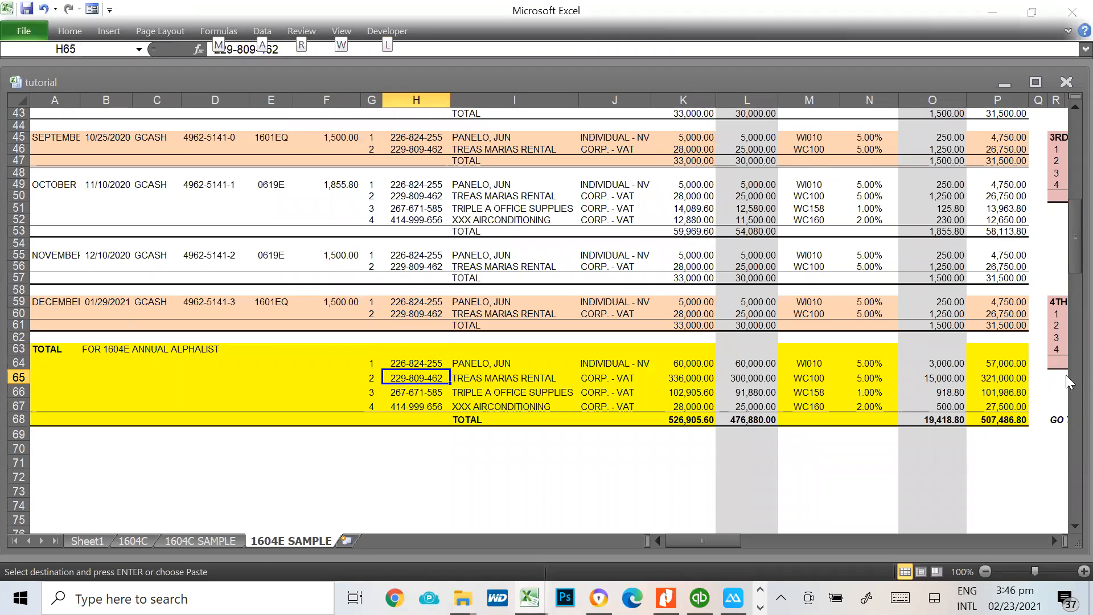
pyautogui.hotkey('alt', 'Tab')
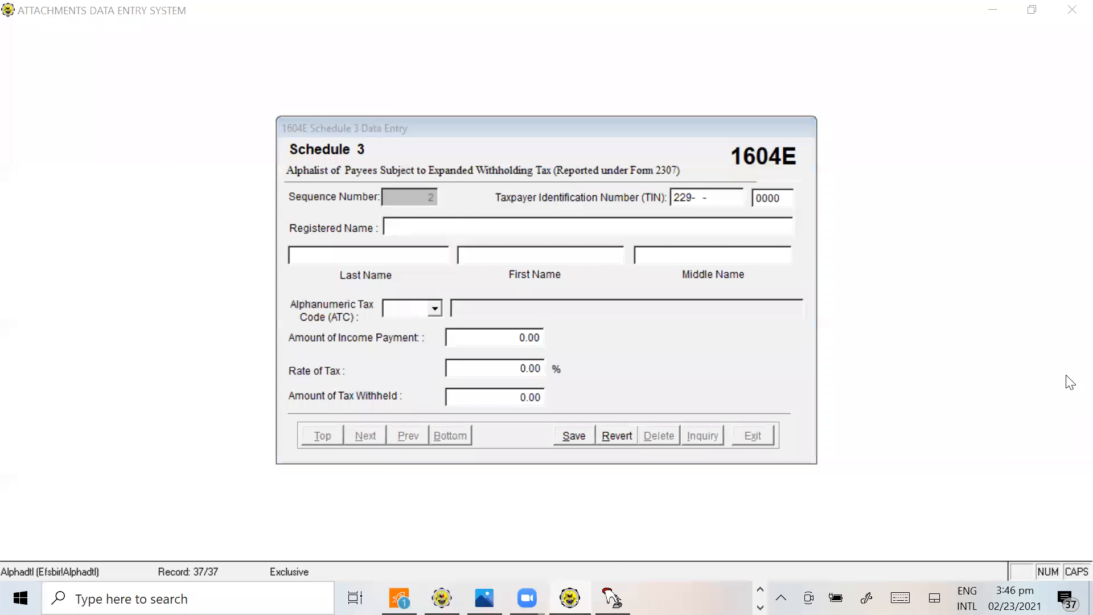
pyautogui.hotkey('alt', 'Tab')
pyautogui.press('Escape')
pyautogui.hotkey('alt', 'Tab')
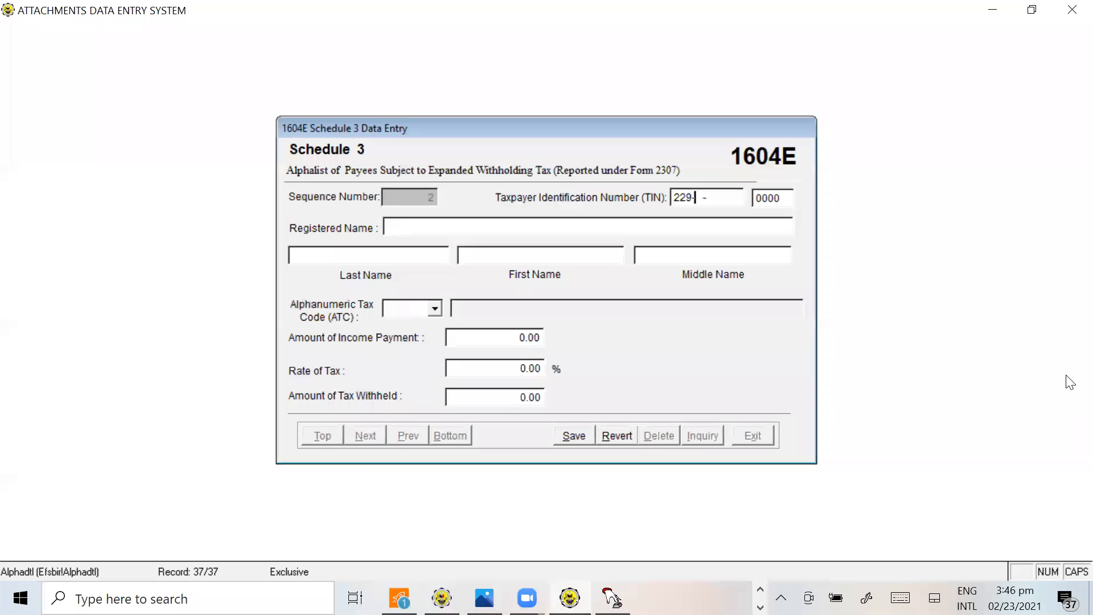
pyautogui.hotkey('alt', 'Tab')
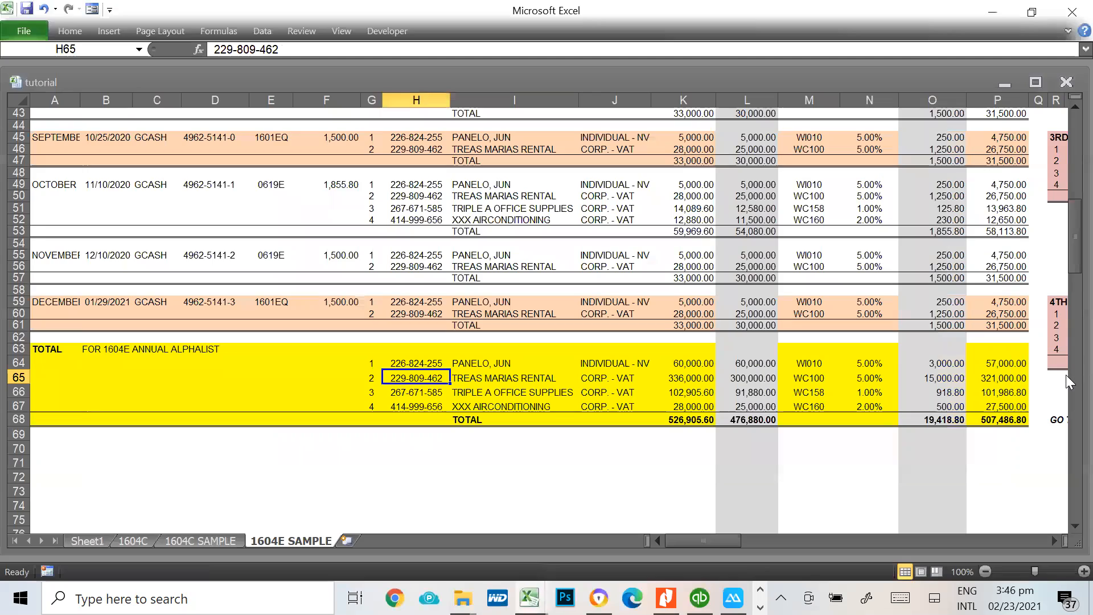
pyautogui.hotkey('alt', 'Tab')
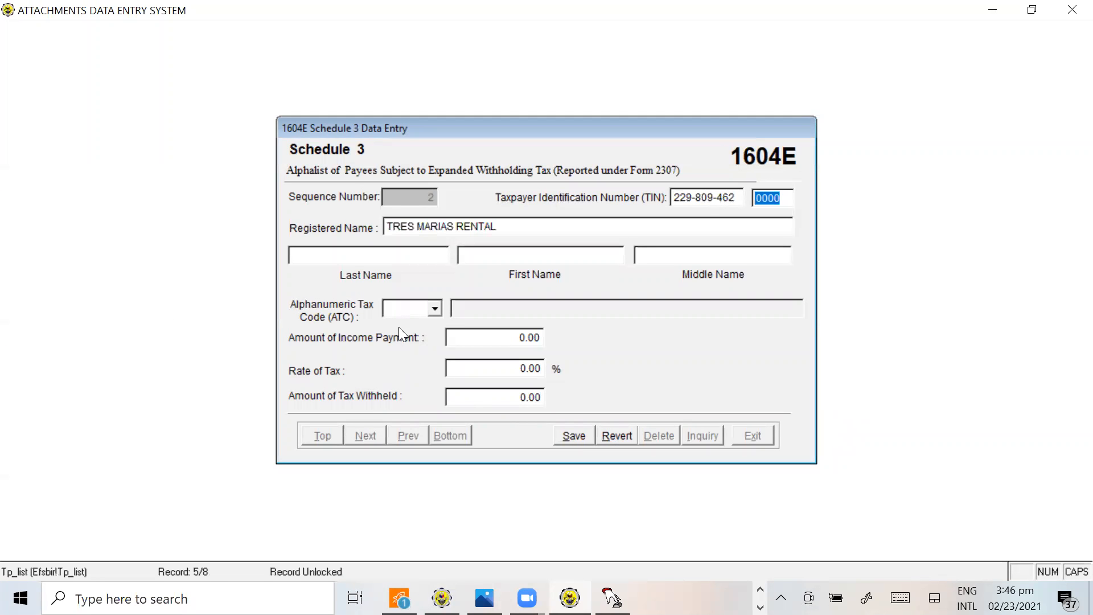
# Set the alphanumeric tax code of the Tres Marias Rental record to WC100
pyautogui.click(414, 308)
pyautogui.write('WC100')
pyautogui.press('Tab')
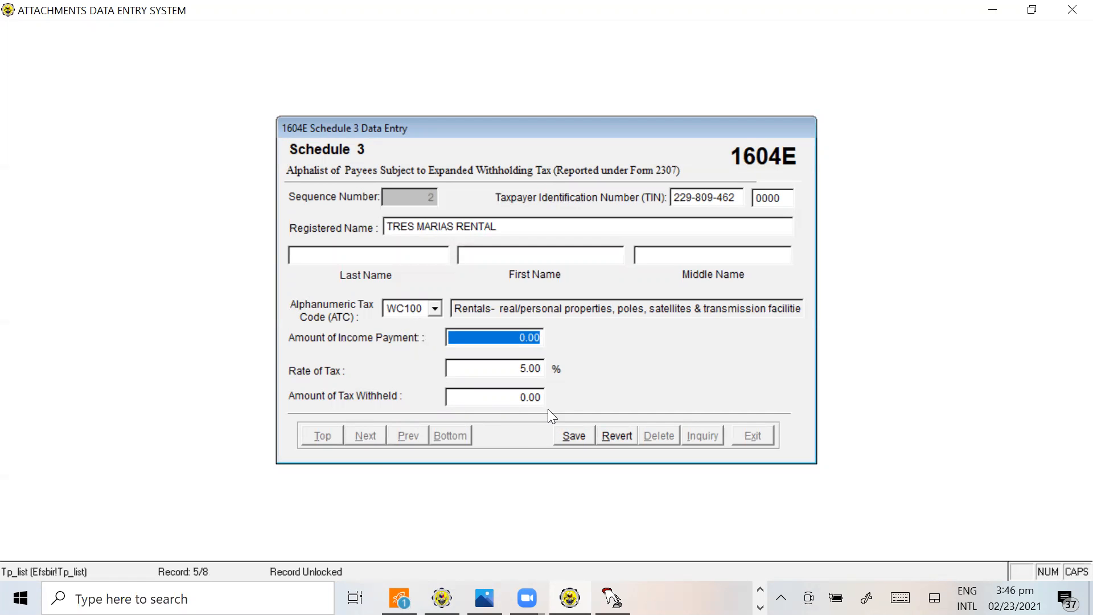
# Set the income payment of Tres Marias Rental to 300,000, taken from L65 of the workbook, and save the record
pyautogui.hotkey('alt', 'Tab')
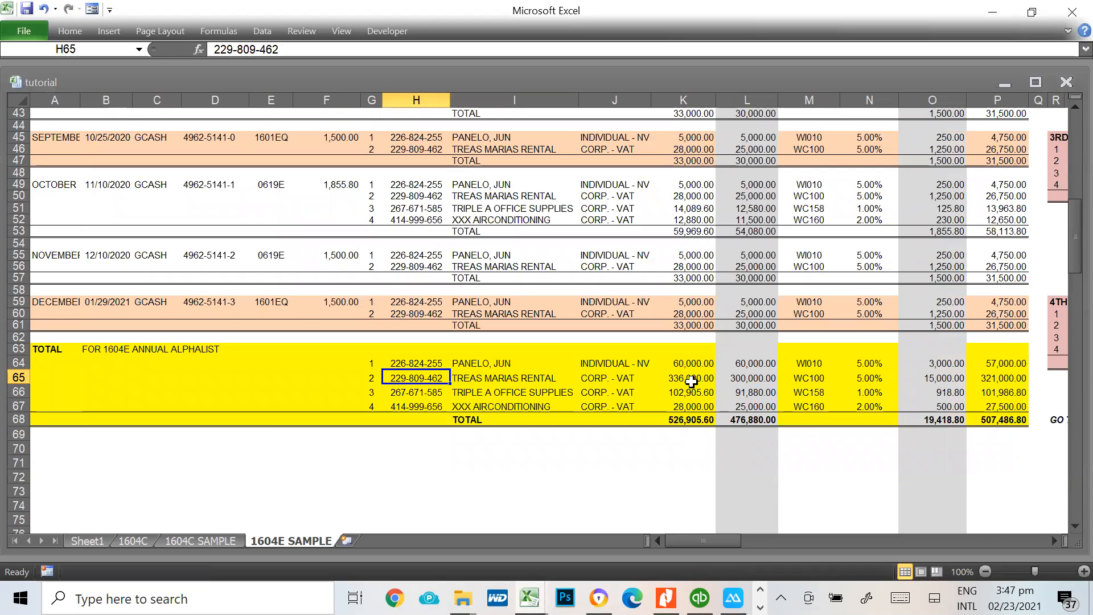
pyautogui.click(691, 379)
pyautogui.click(744, 376)
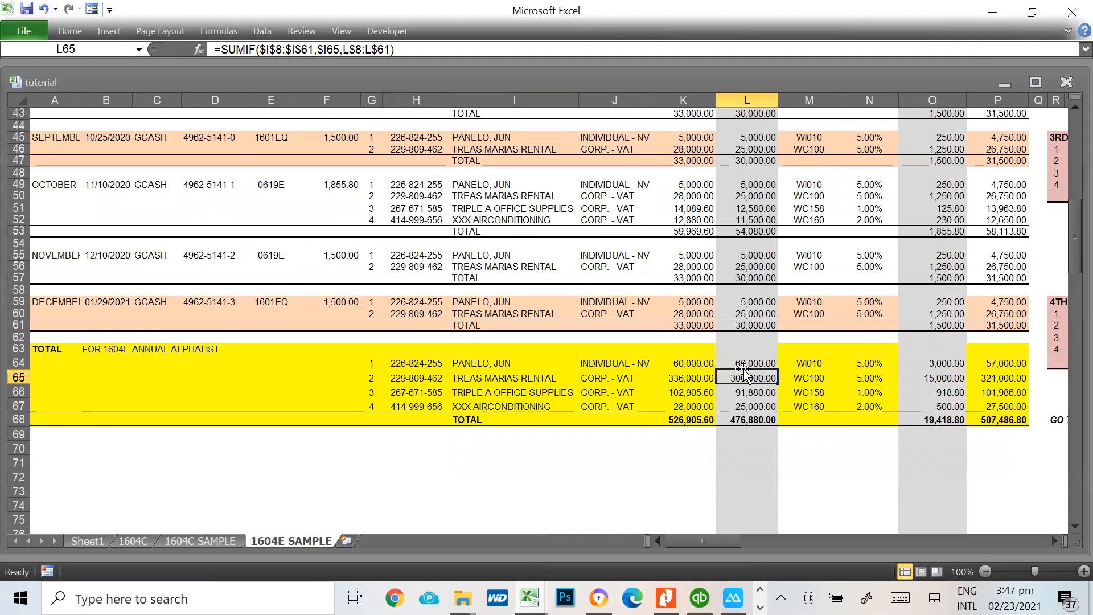
pyautogui.hotkey('alt', 'Tab')
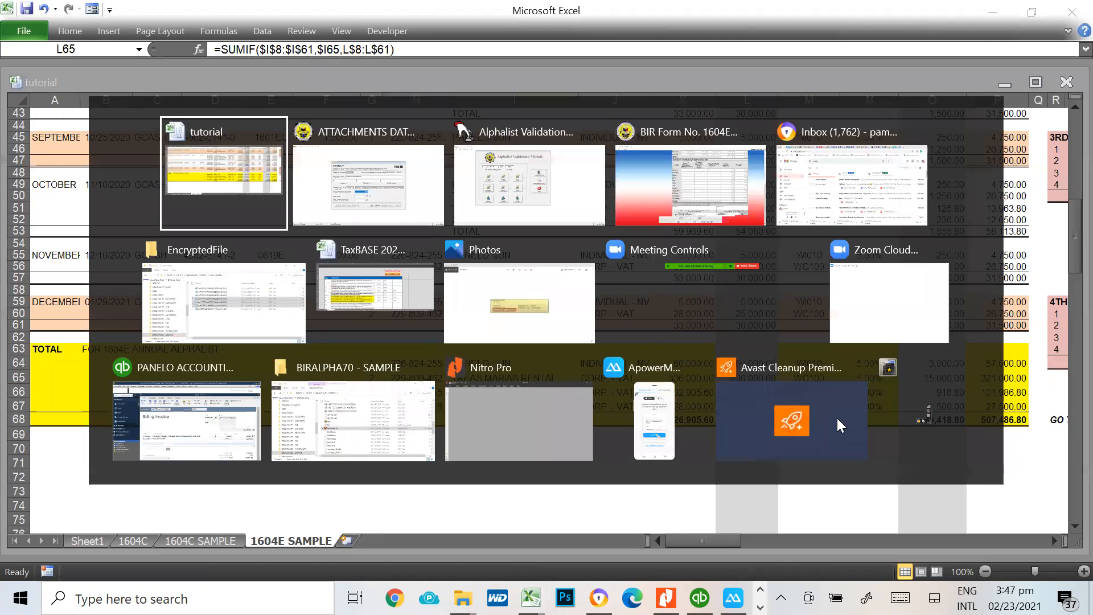
pyautogui.write('300000')
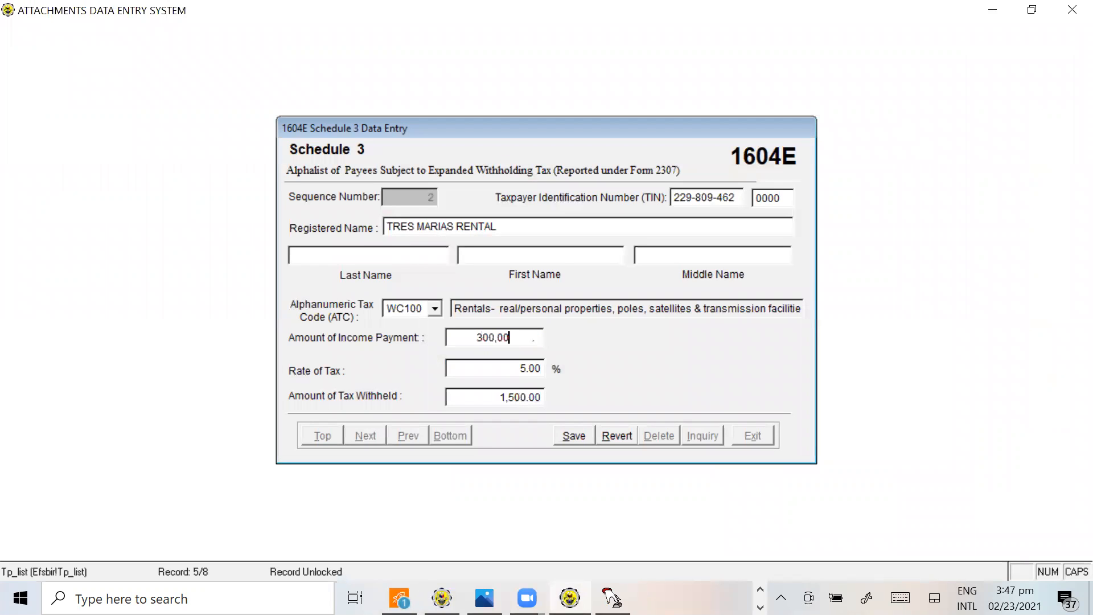
pyautogui.press('Tab')
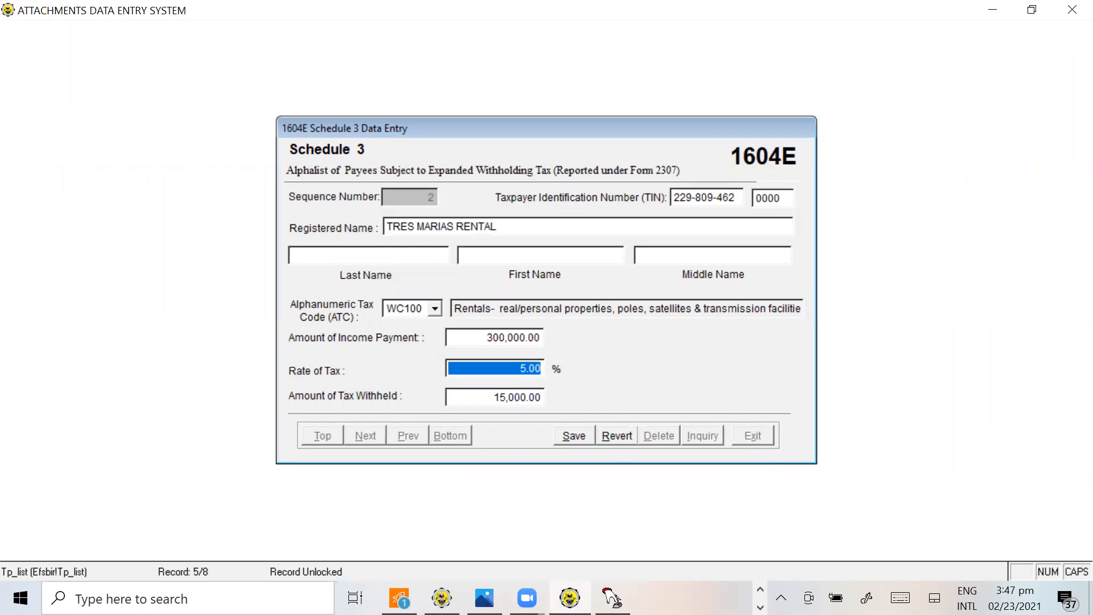
pyautogui.click(576, 434)
# Enter the TIN of Triple A Office Supplies from H66 of the workbook in the third Schedule 3 record
pyautogui.hotkey('alt', 'Tab')
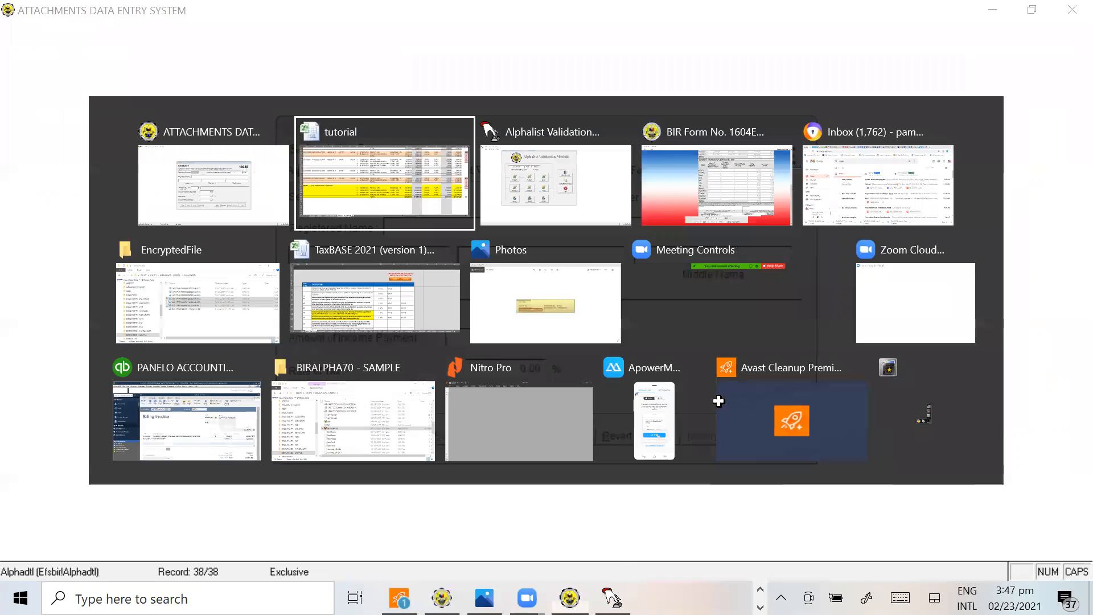
pyautogui.click(729, 391)
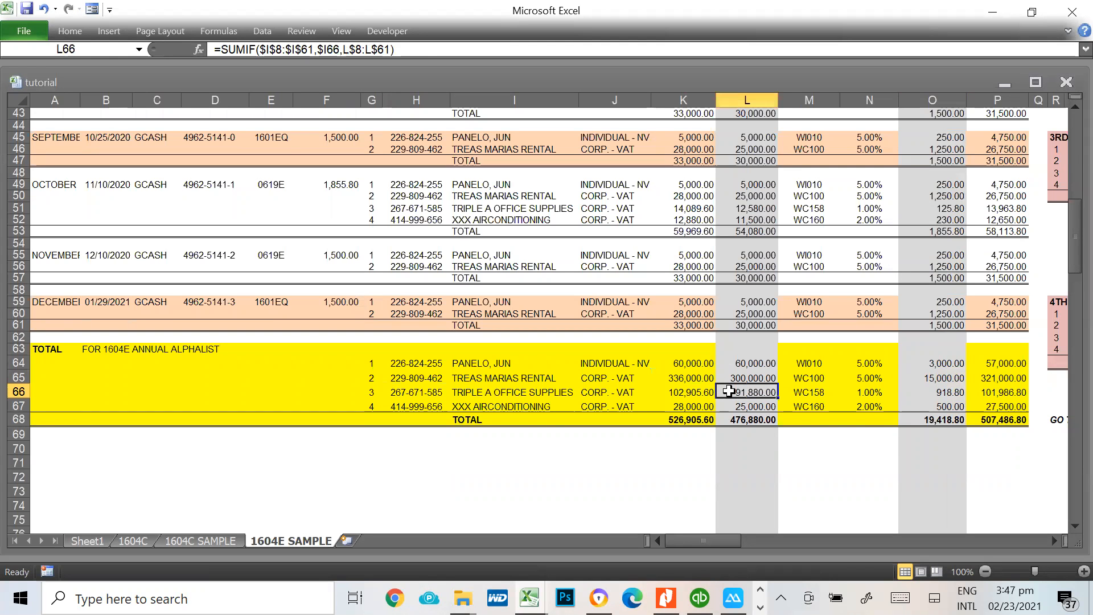
pyautogui.hotkey('alt', 'Tab')
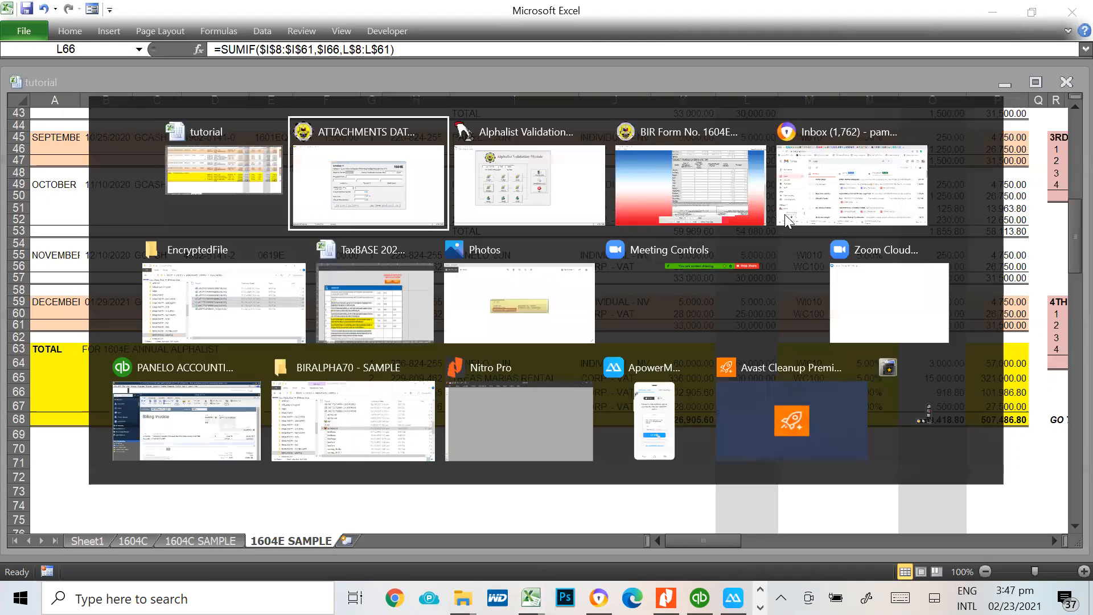
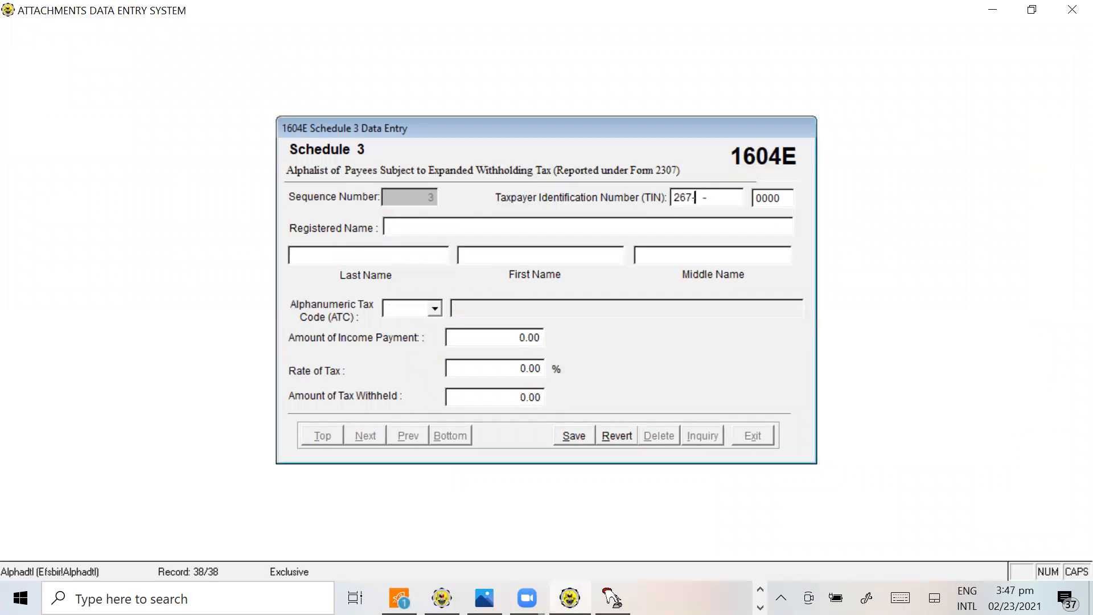
pyautogui.hotkey('alt', 'Tab')
pyautogui.hotkey('alt', 'Tab')
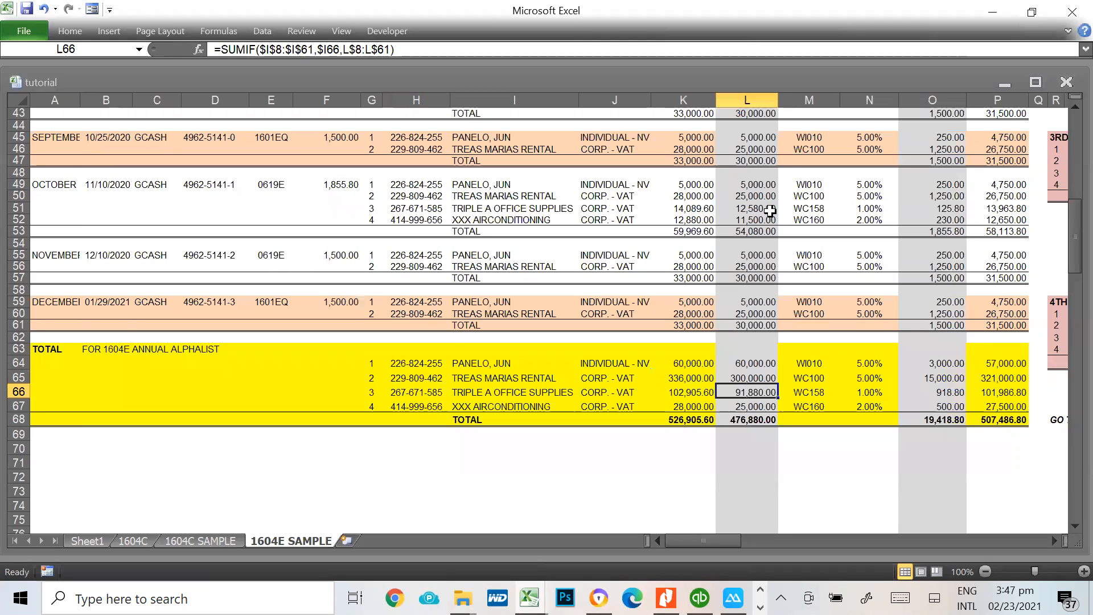
pyautogui.hotkey('alt', 'Tab')
pyautogui.hotkey('alt', 'Tab')
pyautogui.hotkey('alt', 'Tab')
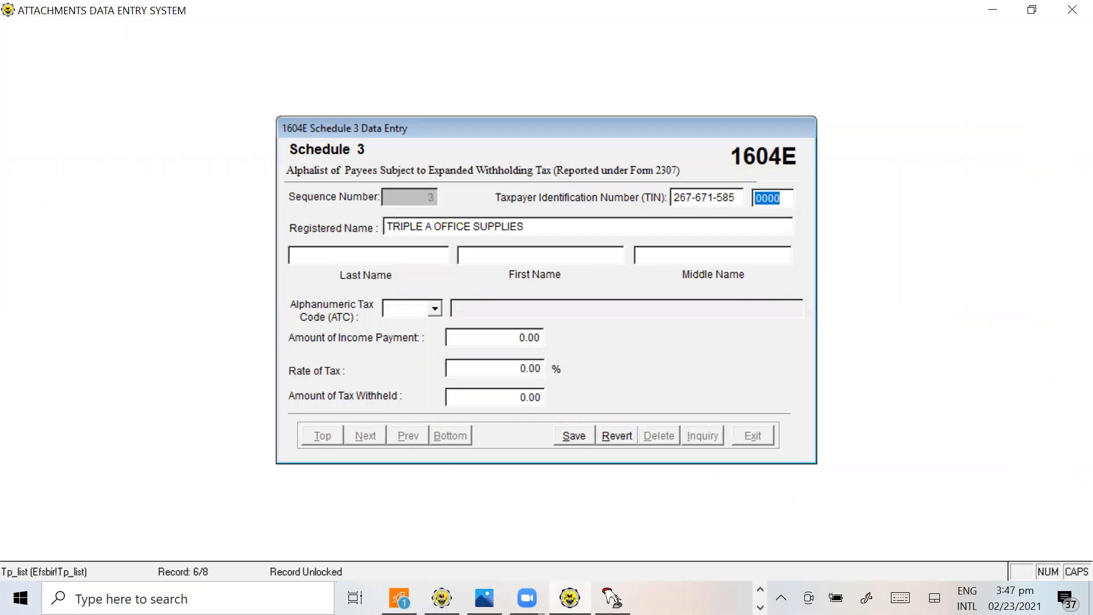
# Set the tax code to WC158, copy the 91,880 income payment from L66 of the workbook, and save the Triple A Office Supplies record
pyautogui.click(405, 309)
pyautogui.write('WC158')
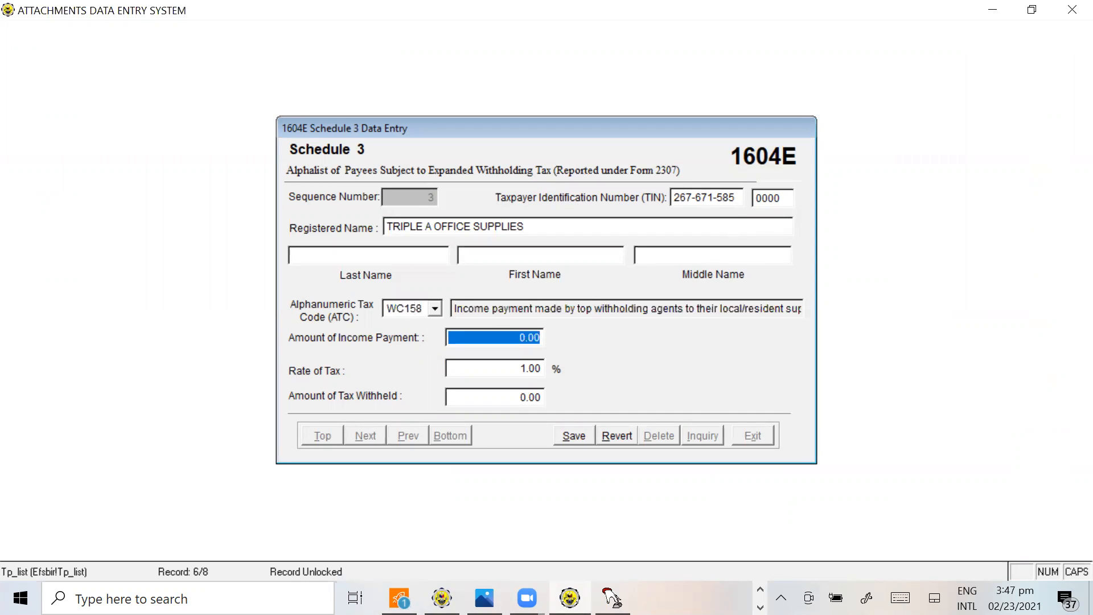
pyautogui.hotkey('alt', 'Tab')
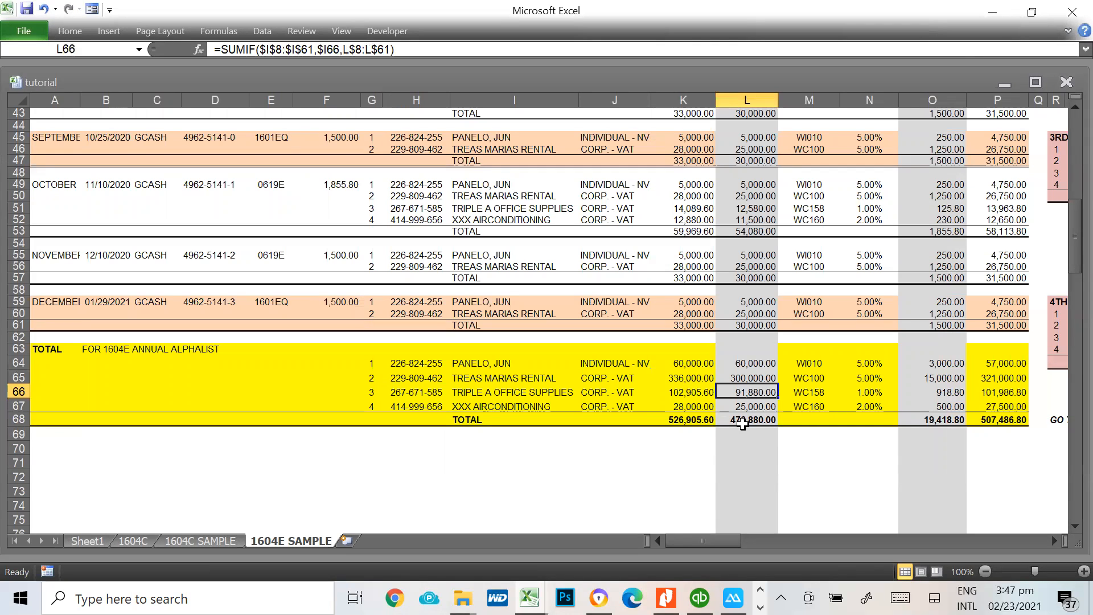
pyautogui.hotkey('ctrl', 'c')
pyautogui.hotkey('alt', 'Tab')
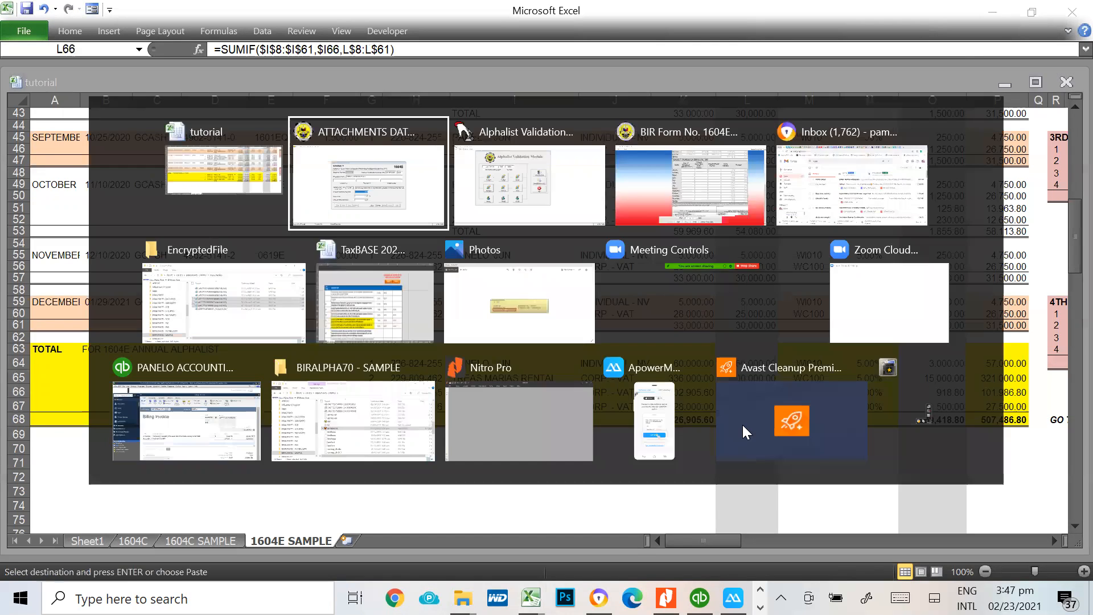
pyautogui.hotkey('ctrl', 'v')
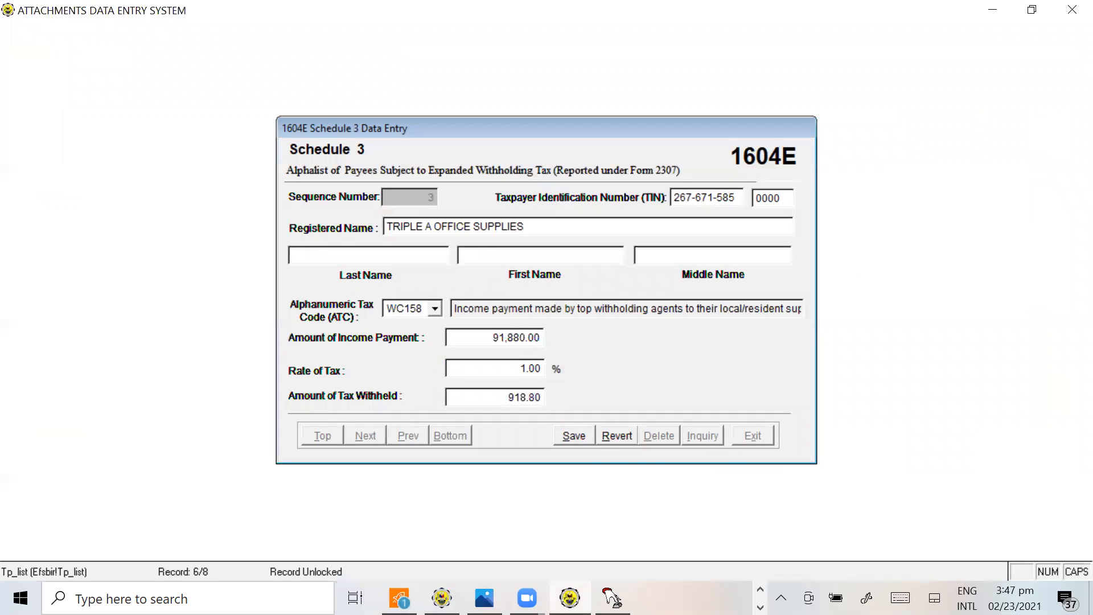
pyautogui.press('Tab')
pyautogui.click(591, 437)
# Add a fourth Schedule 3 record and enter the TIN of XXX Airconditioning from H67 of the workbook
pyautogui.click(575, 436)
pyautogui.hotkey('alt', 'Tab')
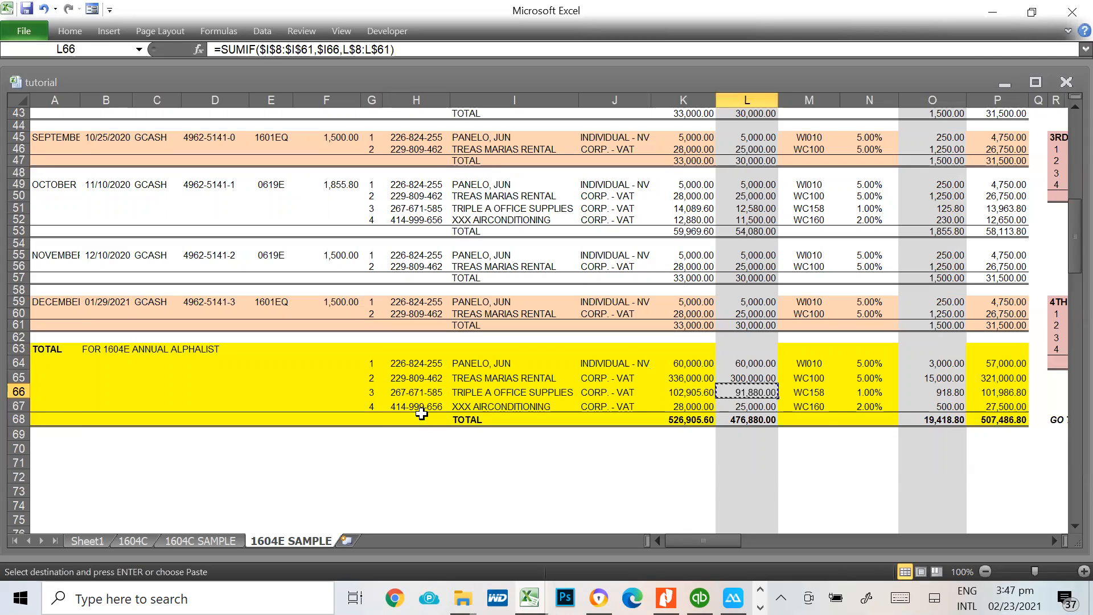
pyautogui.click(421, 416)
pyautogui.click(421, 406)
pyautogui.hotkey('alt', 'Tab')
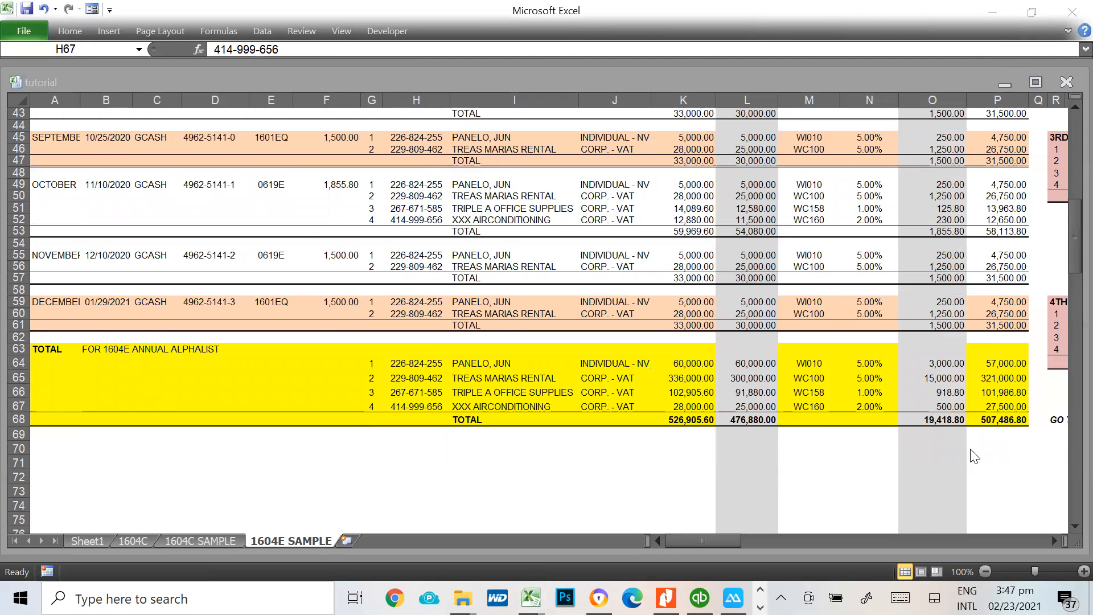
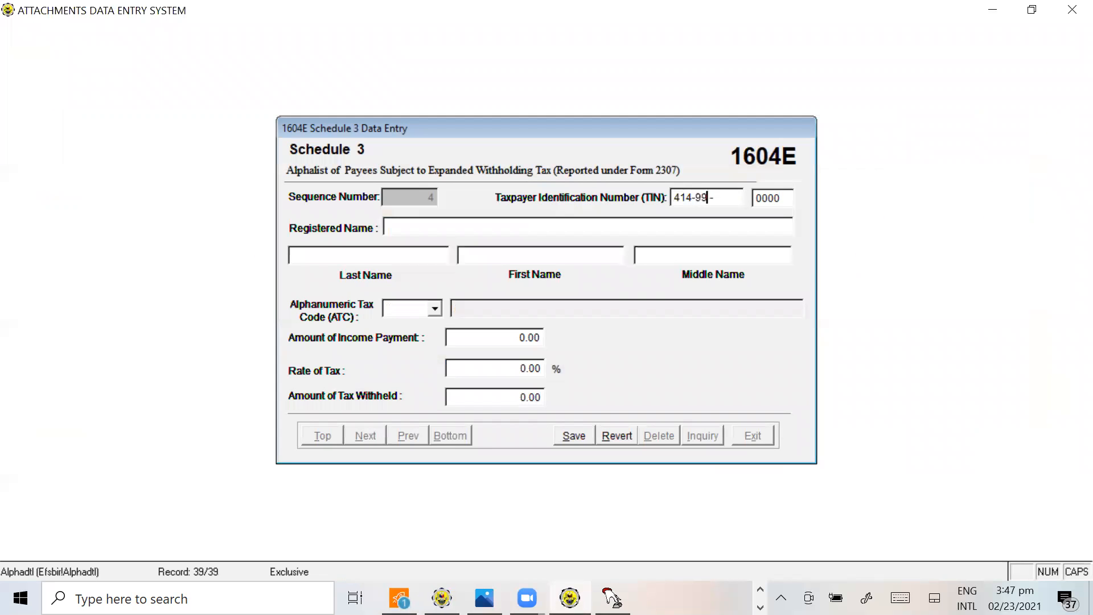
pyautogui.hotkey('alt', 'Tab')
pyautogui.hotkey('alt', 'Tab')
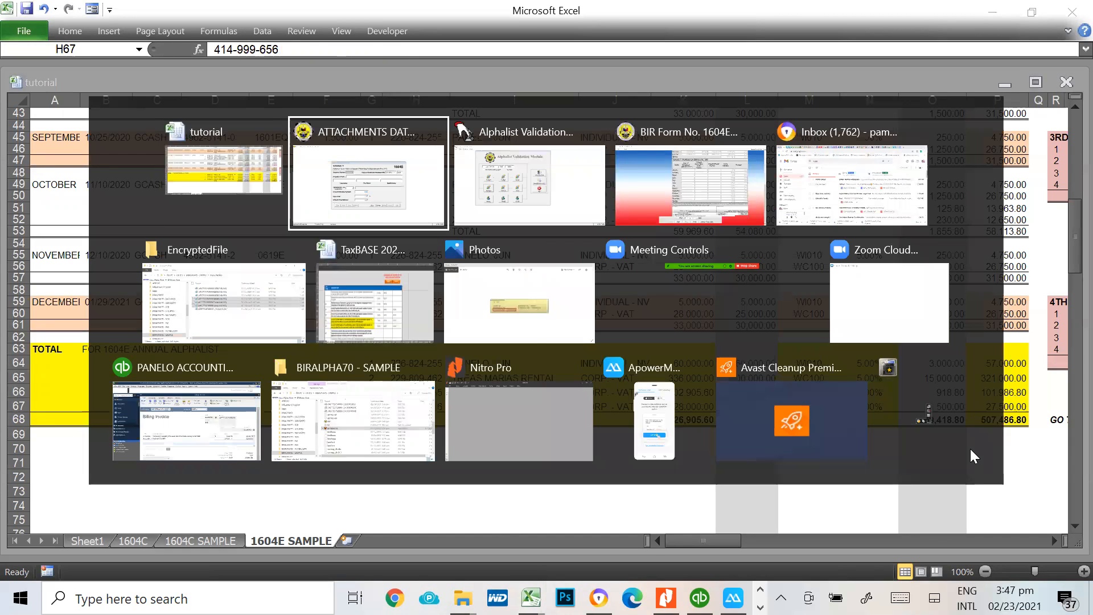
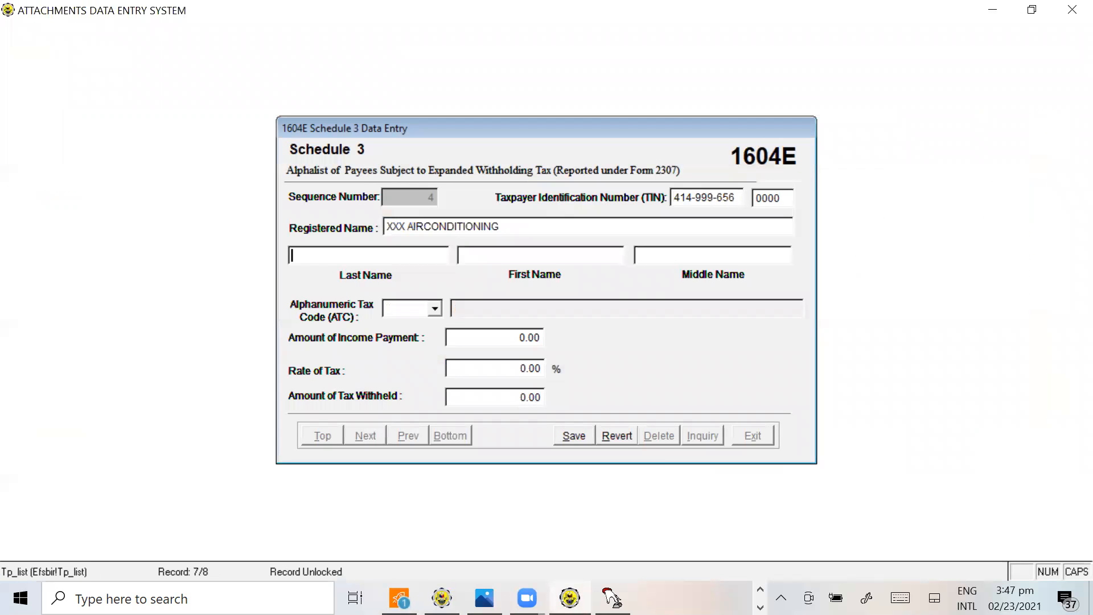
# Set the tax code to WC160, copy the 25,000 income payment from L67 of the workbook, and save the XXX Airconditioning record
pyautogui.click(399, 308)
pyautogui.write('WC160')
pyautogui.press('Tab')
pyautogui.hotkey('alt', 'Tab')
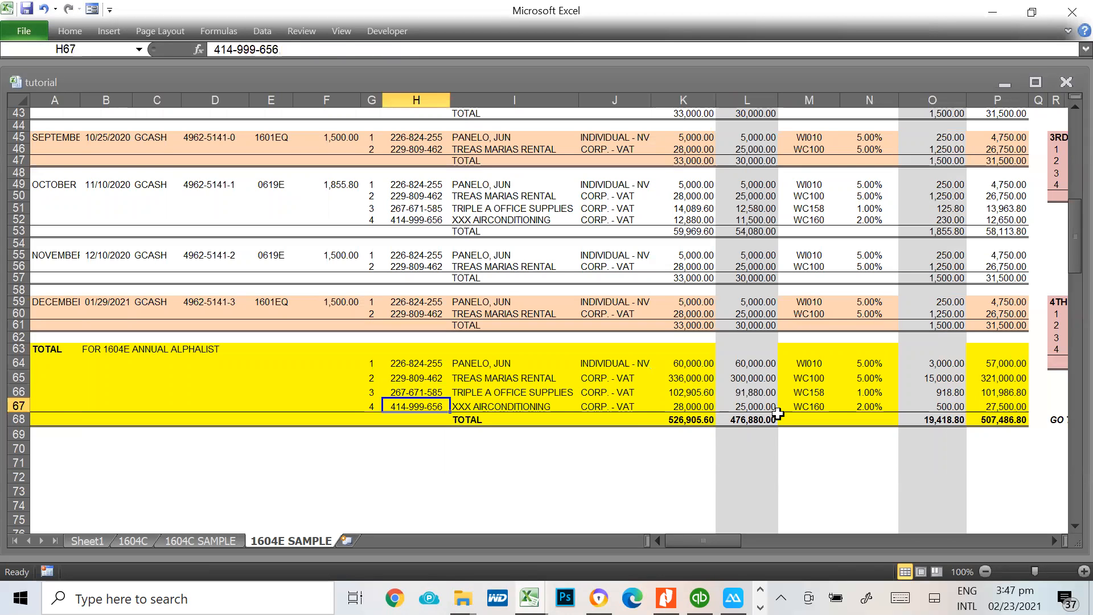
pyautogui.click(766, 408)
pyautogui.hotkey('ctrl', 'c')
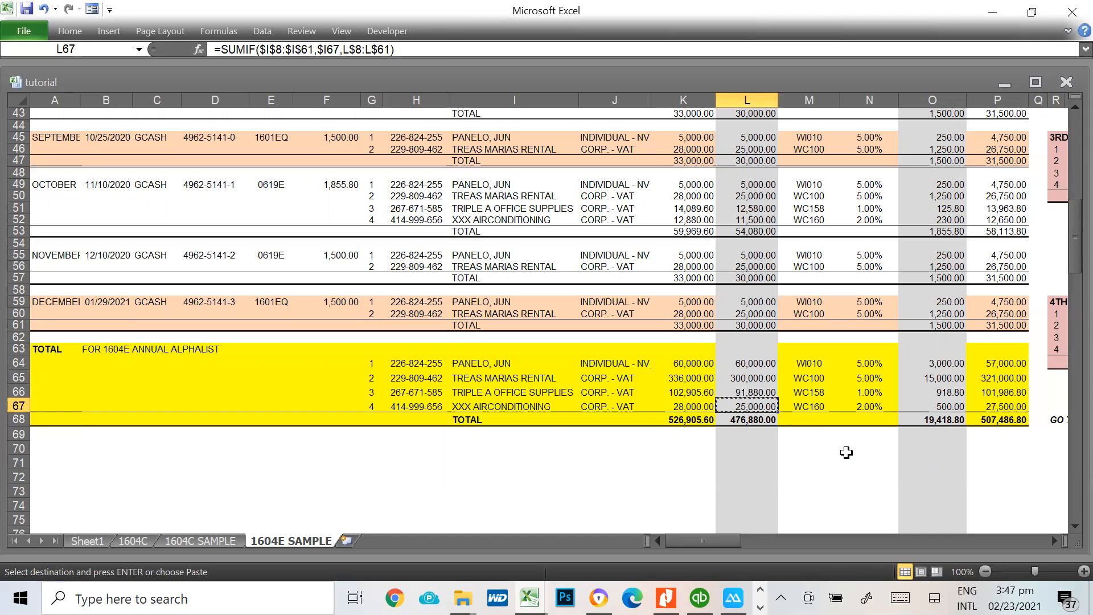
pyautogui.hotkey('alt', 'Tab')
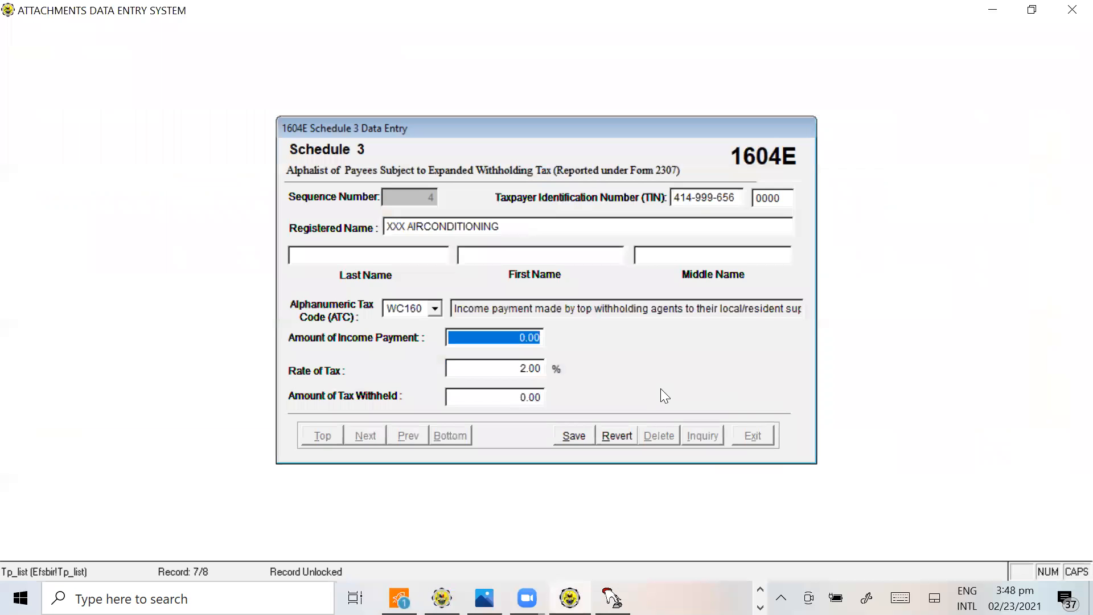
pyautogui.hotkey('ctrl', 'v')
pyautogui.press('Tab')
pyautogui.click(569, 438)
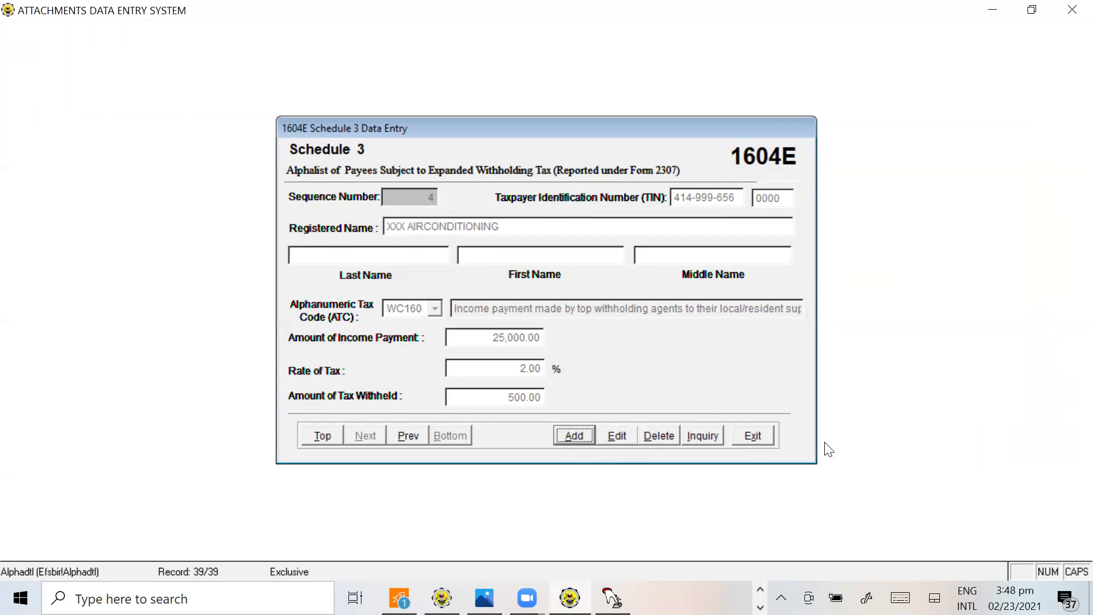
# Open the Schedule 3 inquiry and compare its grand totals with row 68 of the workbook
pyautogui.click(704, 437)
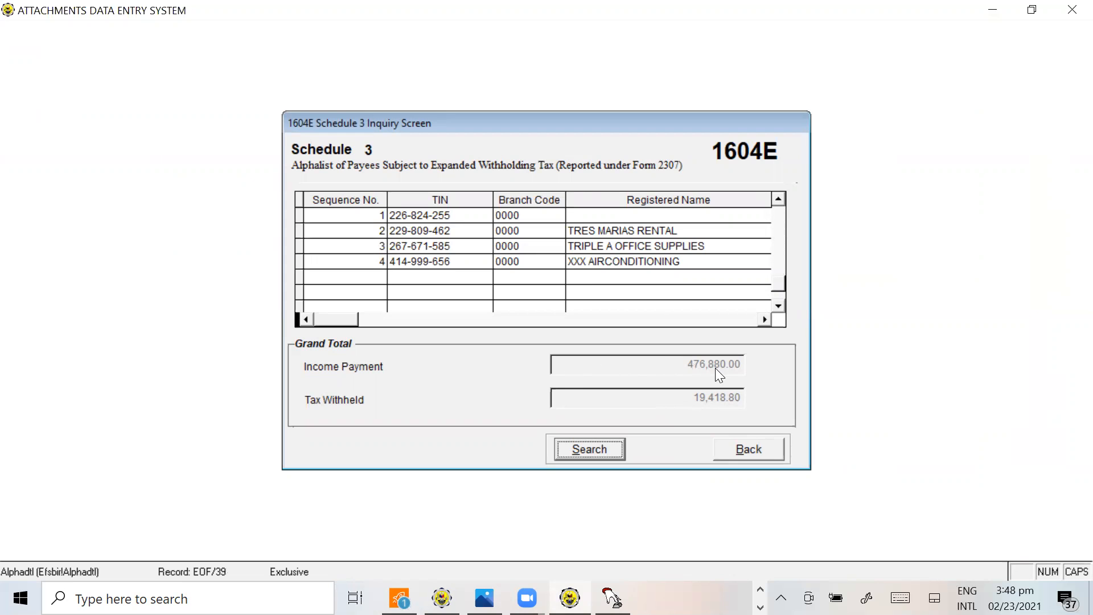
pyautogui.hotkey('alt', 'Tab')
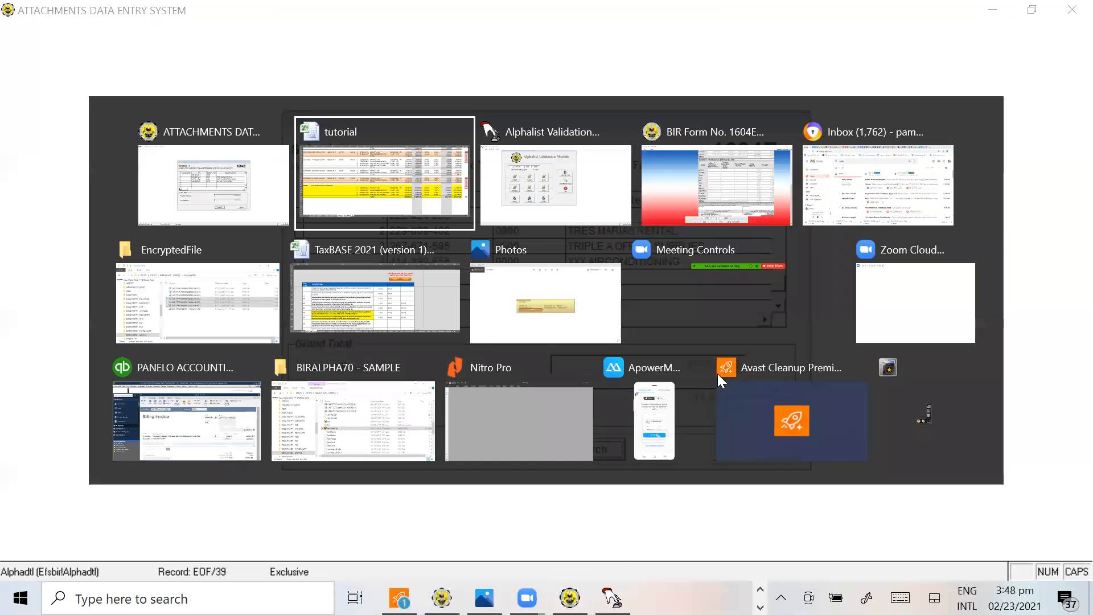
pyautogui.click(748, 419)
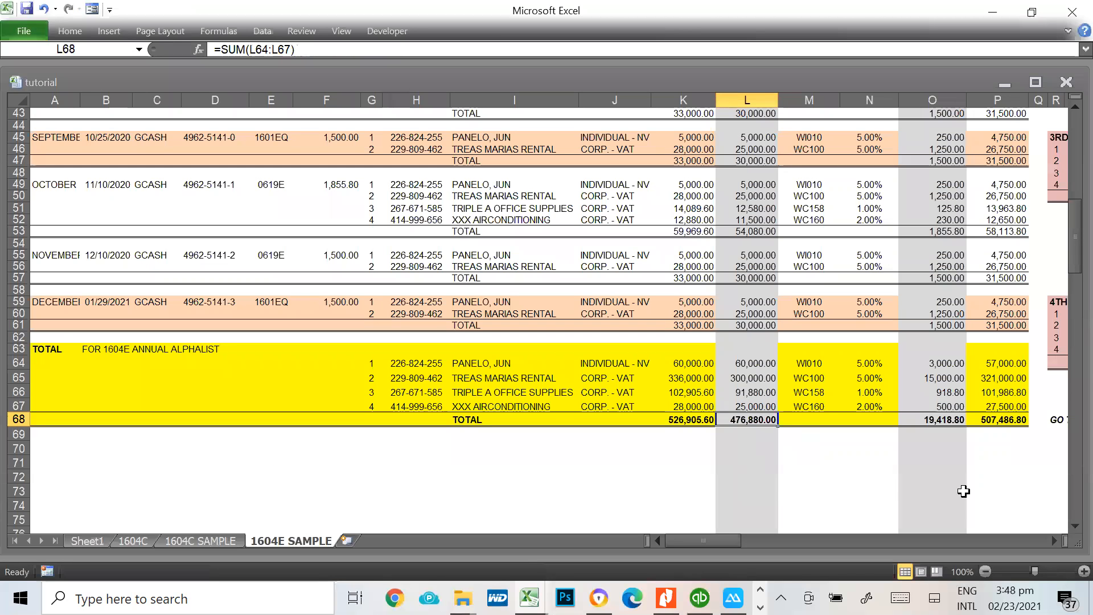
pyautogui.hotkey('alt', 'Tab')
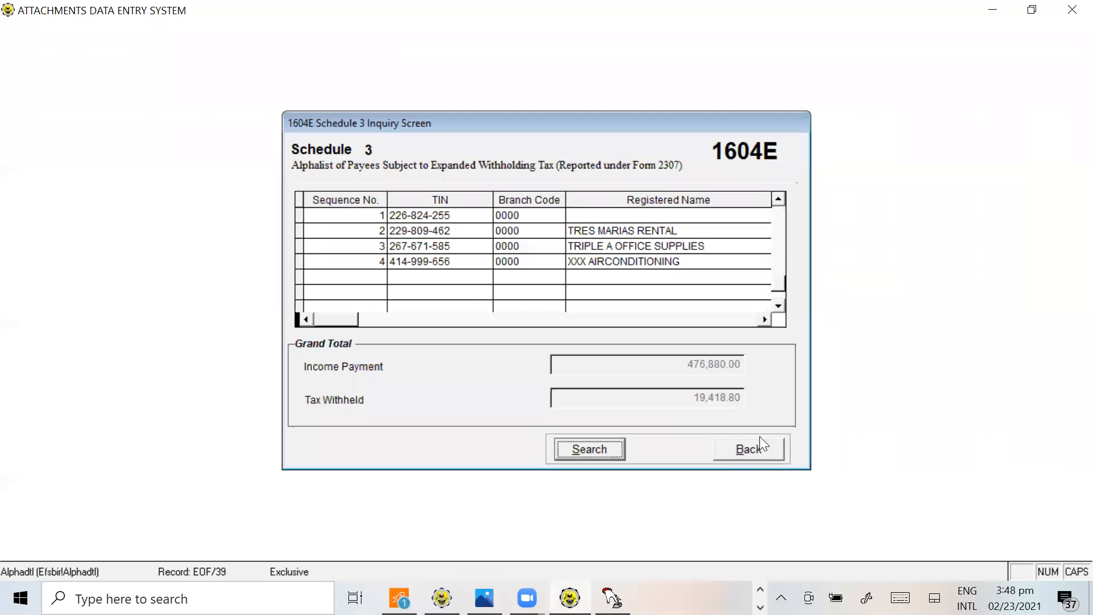
# Close the Schedule 3 inquiry and exit Schedule 3 data entry to the 1604E menu
pyautogui.click(751, 452)
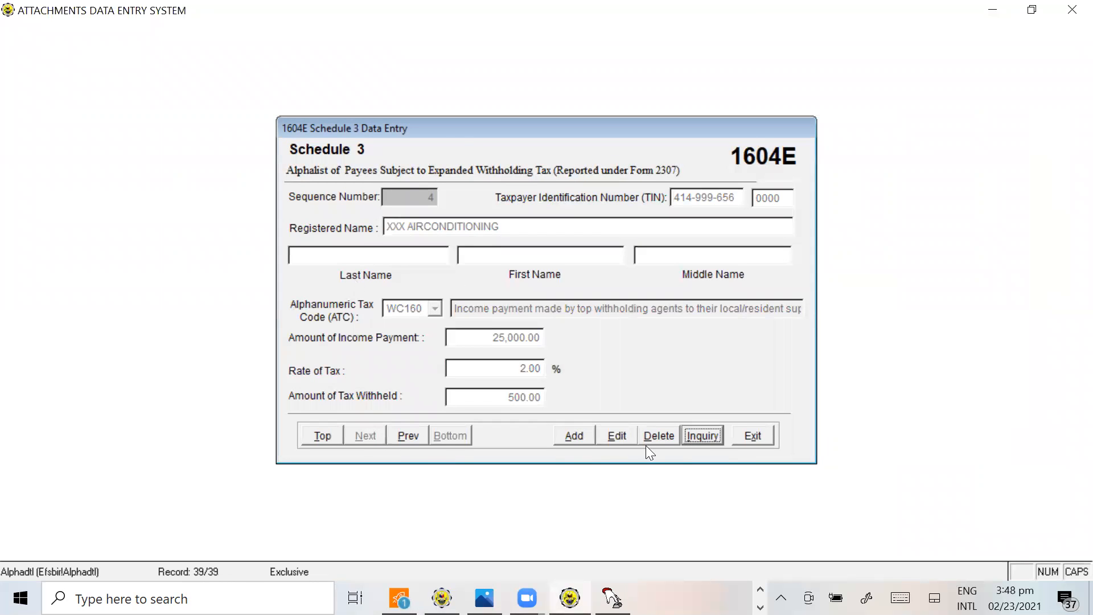
pyautogui.click(738, 434)
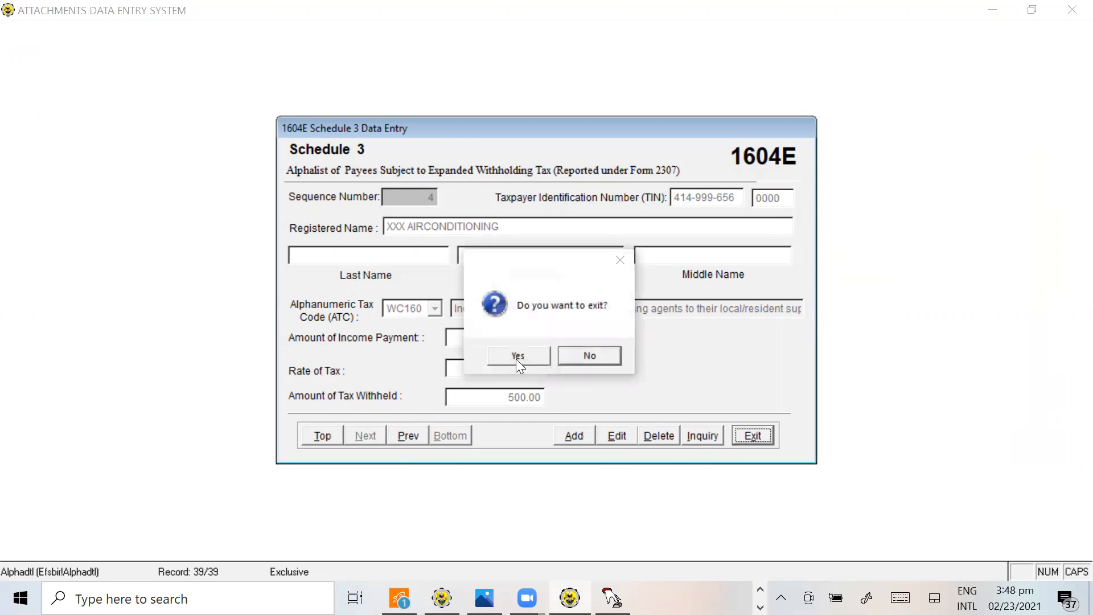
pyautogui.click(516, 358)
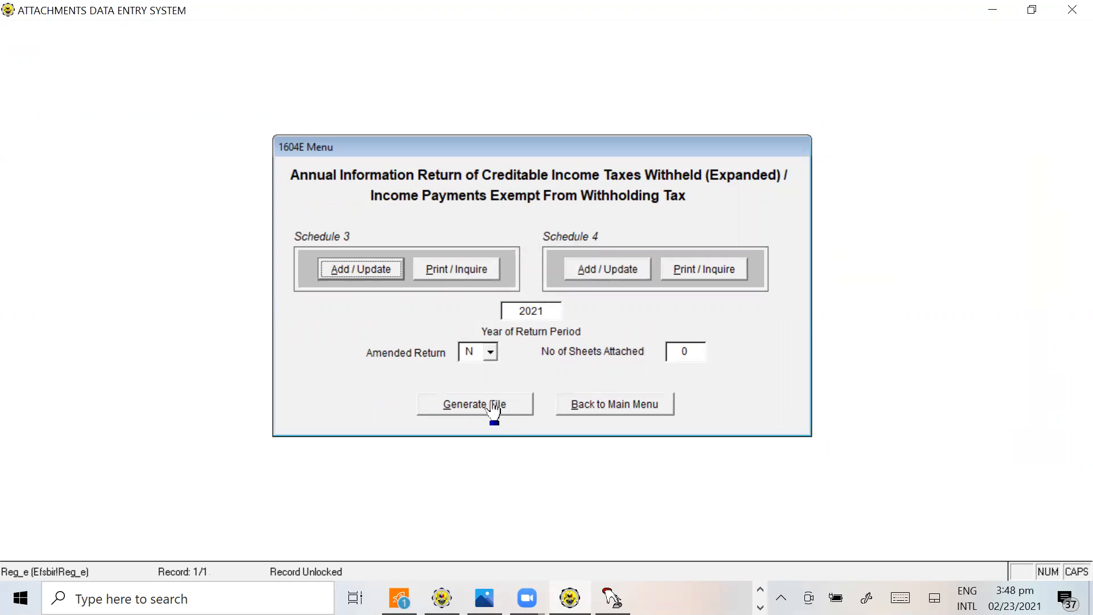
# Set the year of return period to 2020 and generate the 1604E DAT file into the BIRALPHA70 - SAMPLE folder under the proposed name
pyautogui.moveTo(552, 312); pyautogui.dragTo(488, 310)
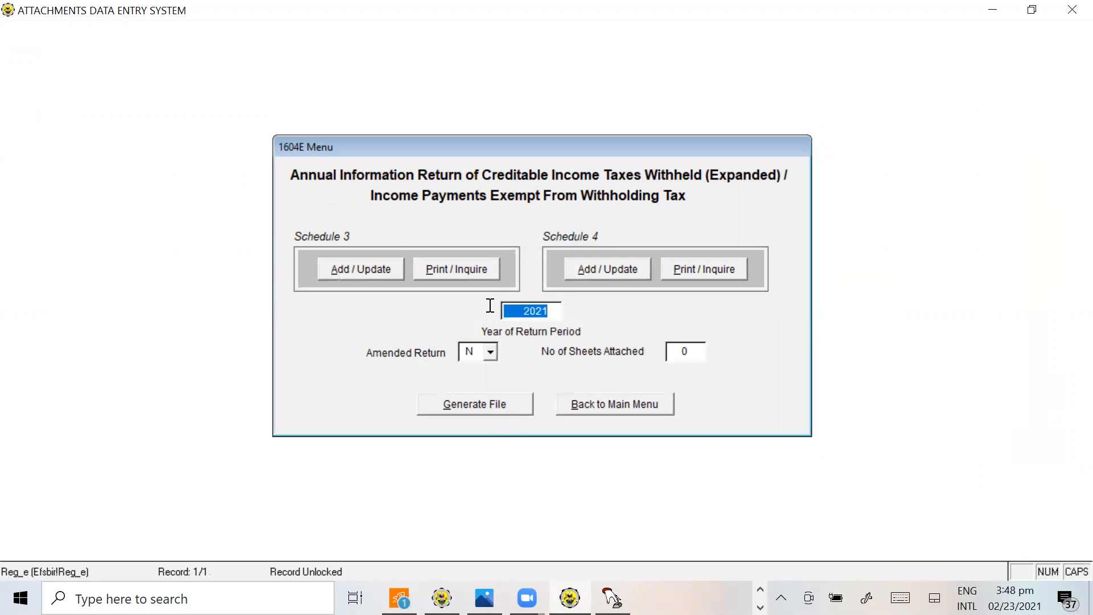
pyautogui.write('2020')
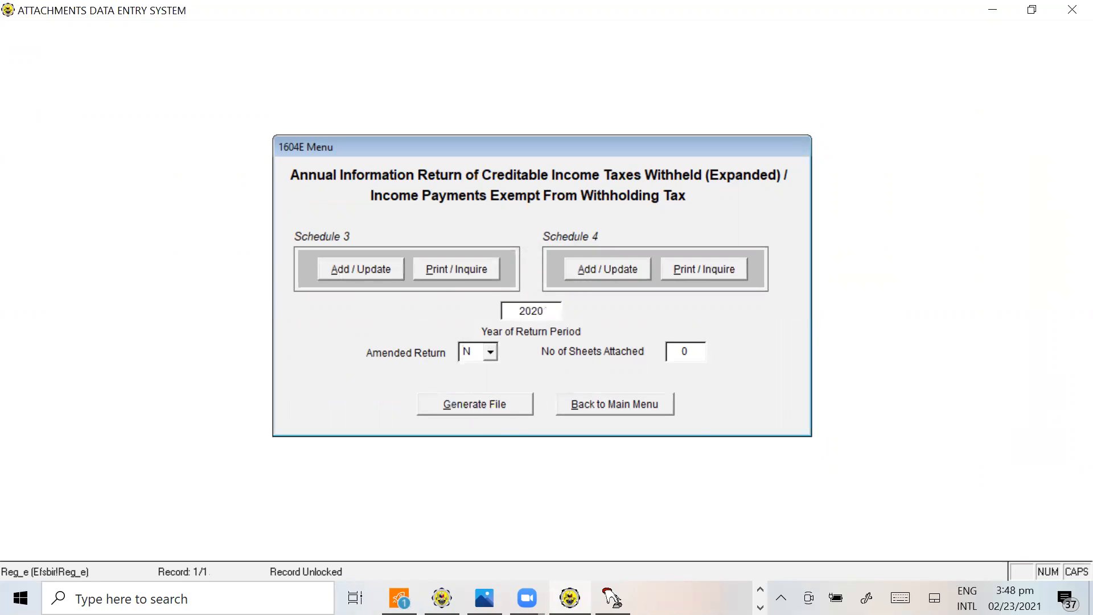
pyautogui.click(499, 405)
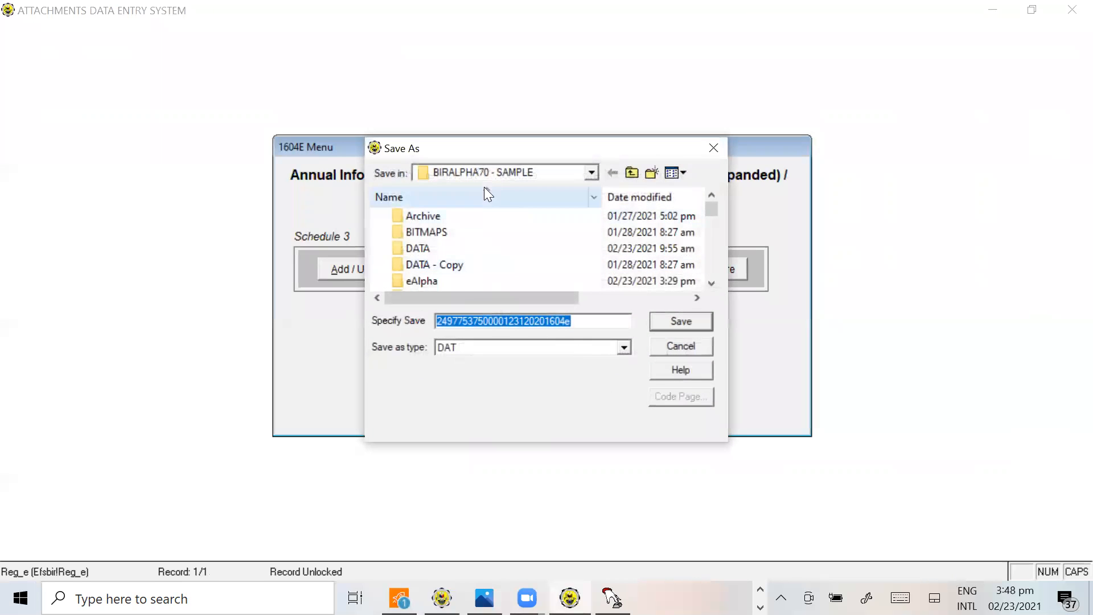
pyautogui.click(688, 322)
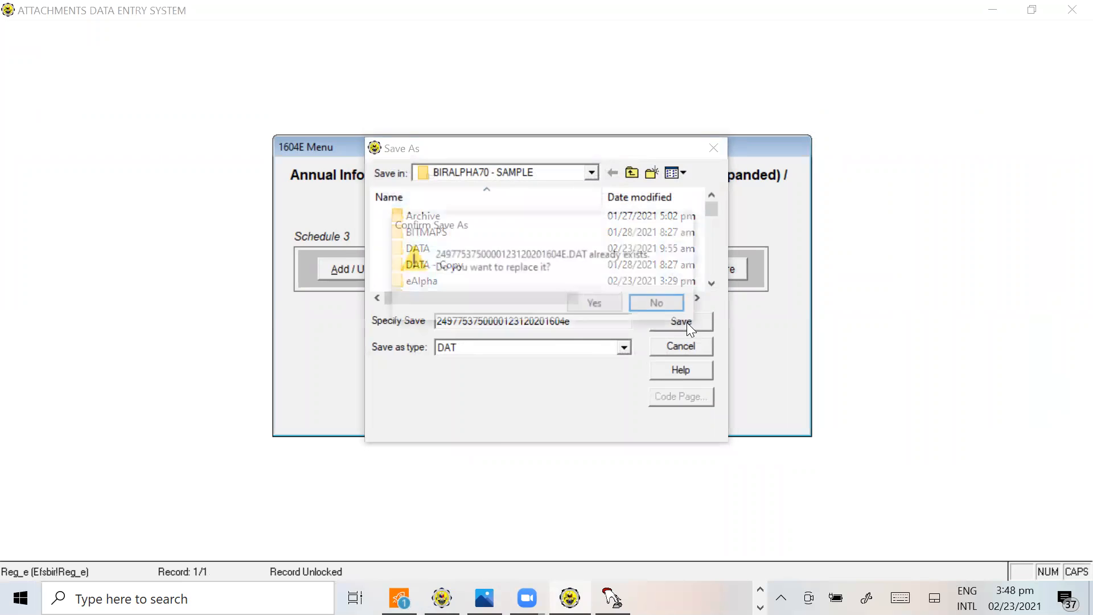
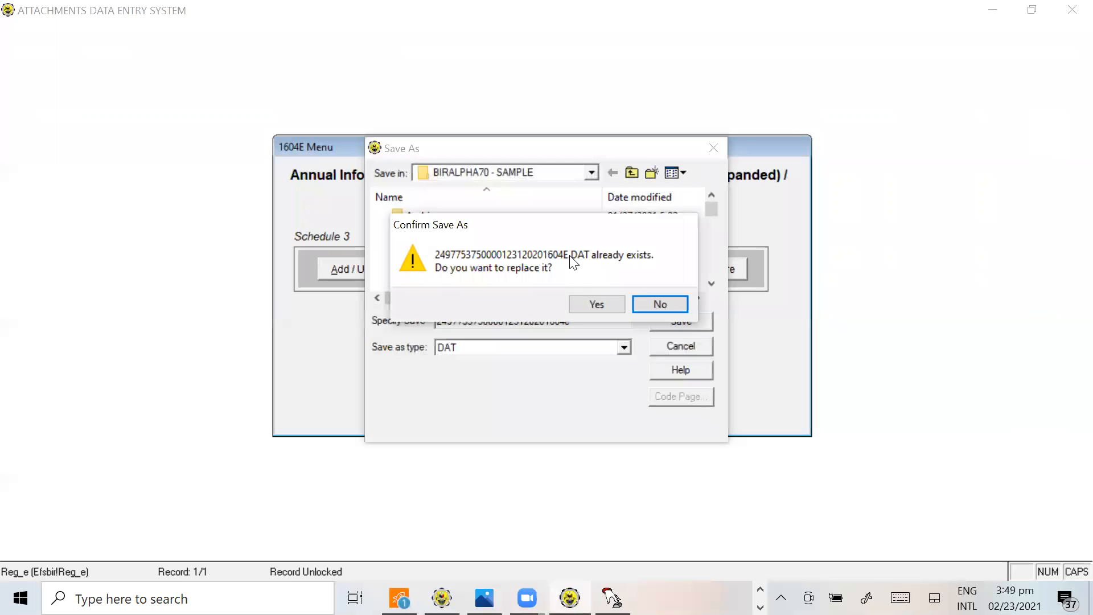
# Overwrite the existing 1604E DAT file, then view the created file and highlight the third supplier's withheld tax and the total
pyautogui.click(587, 306)
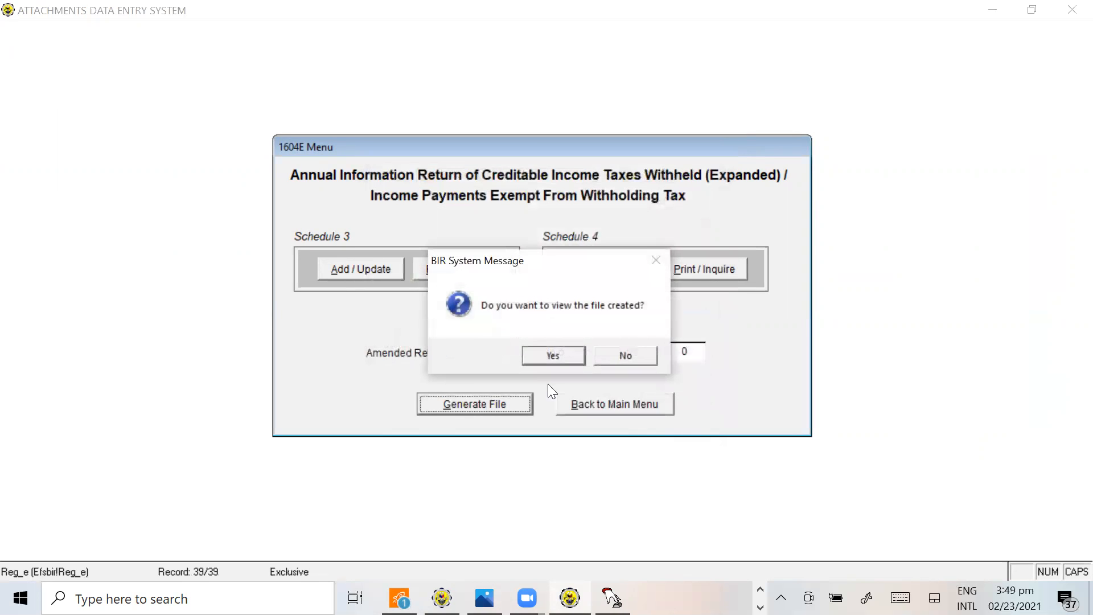
pyautogui.click(551, 355)
pyautogui.moveTo(239, 122); pyautogui.dragTo(277, 121)
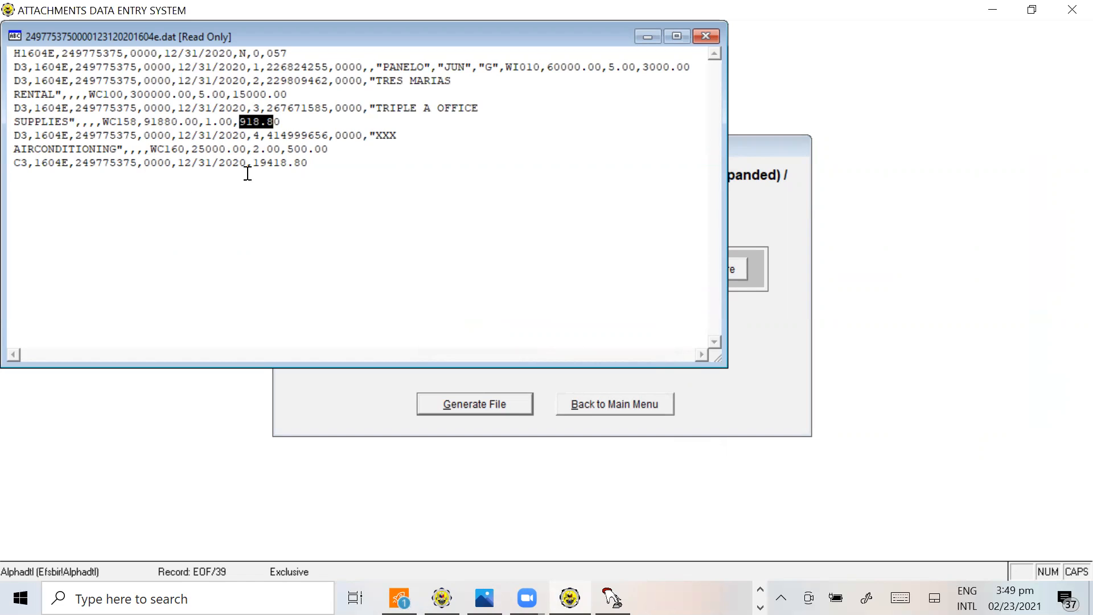
pyautogui.moveTo(254, 164); pyautogui.dragTo(308, 164)
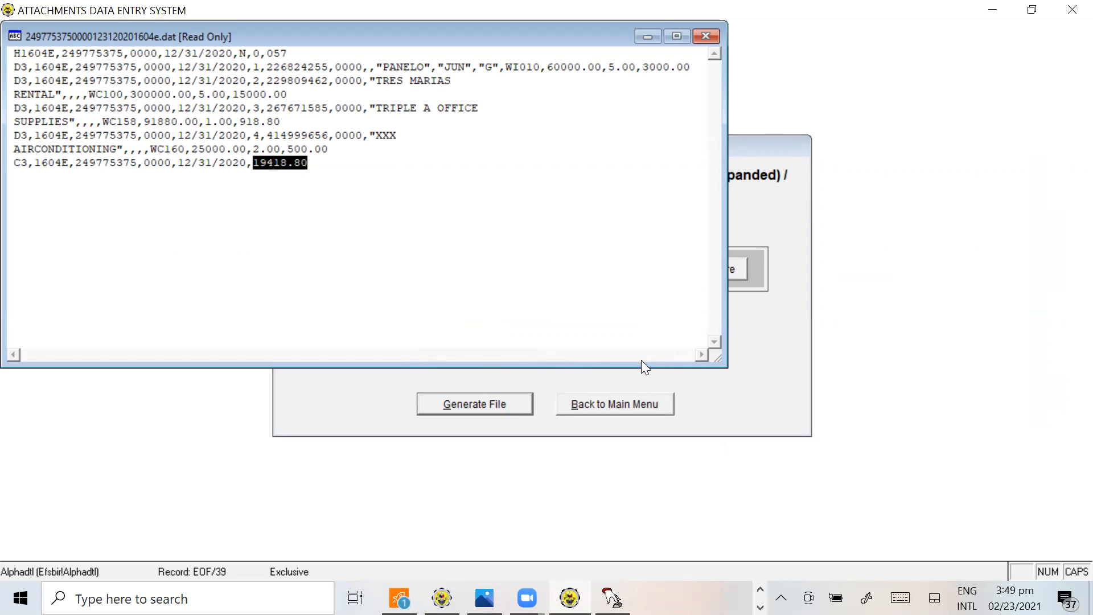
# Compare the generated file's total tax withheld with the annual total on the 1604E SAMPLE sheet in Excel
pyautogui.hotkey('alt', 'Tab')
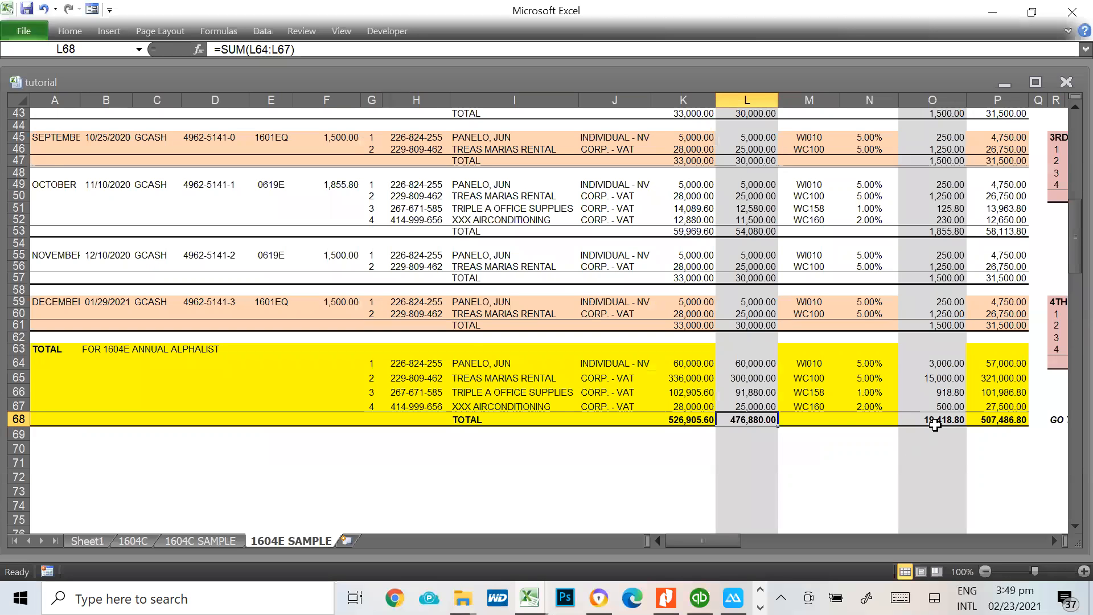
pyautogui.scroll(3, 935, 424)
pyautogui.hotkey('alt', 'Tab')
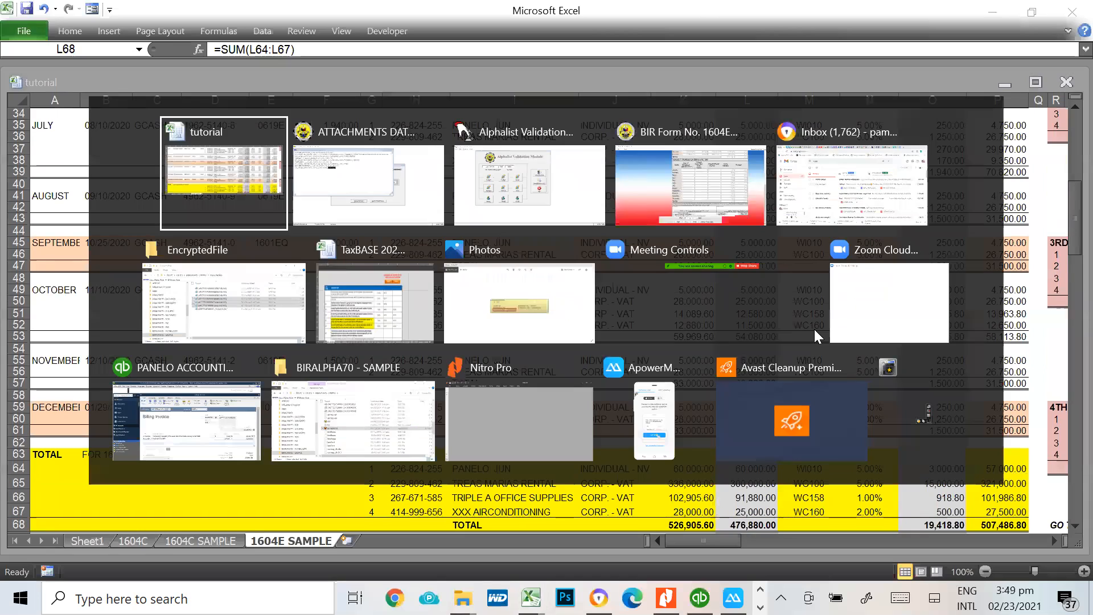
pyautogui.hotkey('alt', 'Tab')
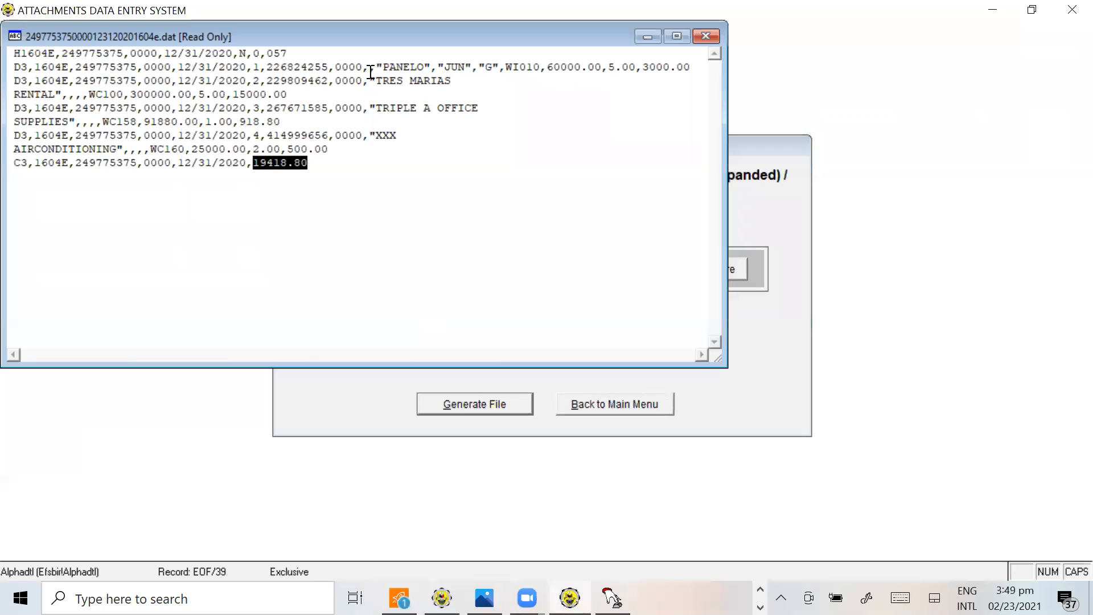
pyautogui.click(368, 67)
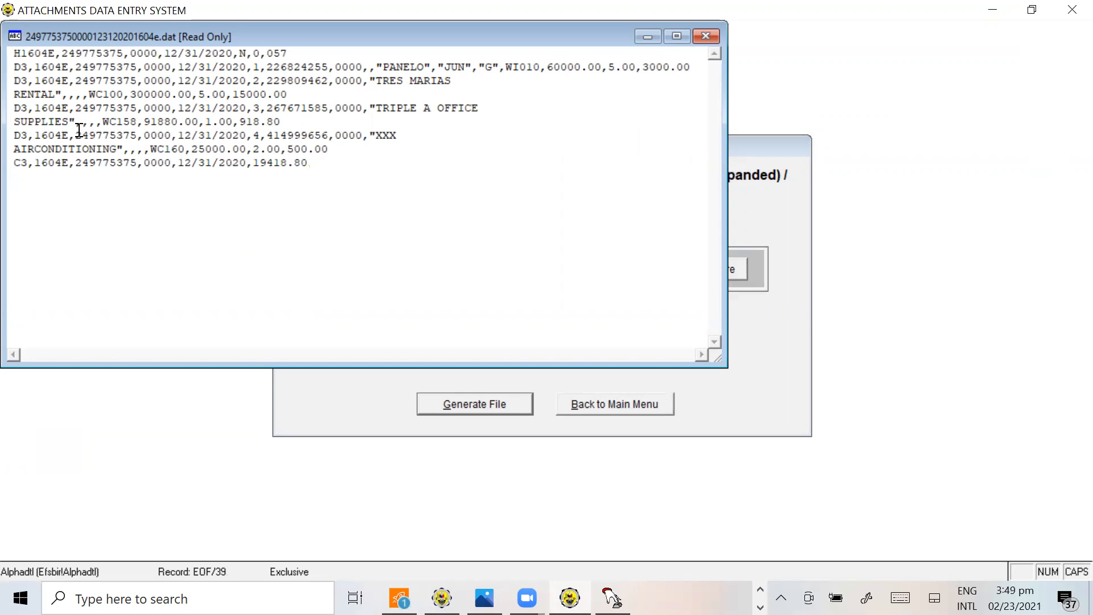
pyautogui.click(246, 95)
# Check the withheld tax of TREAS MARIAS RENTAL and TRIPLE A OFFICE SUPPLIES in the Excel annual totals against the generated file
pyautogui.hotkey('alt', 'Tab')
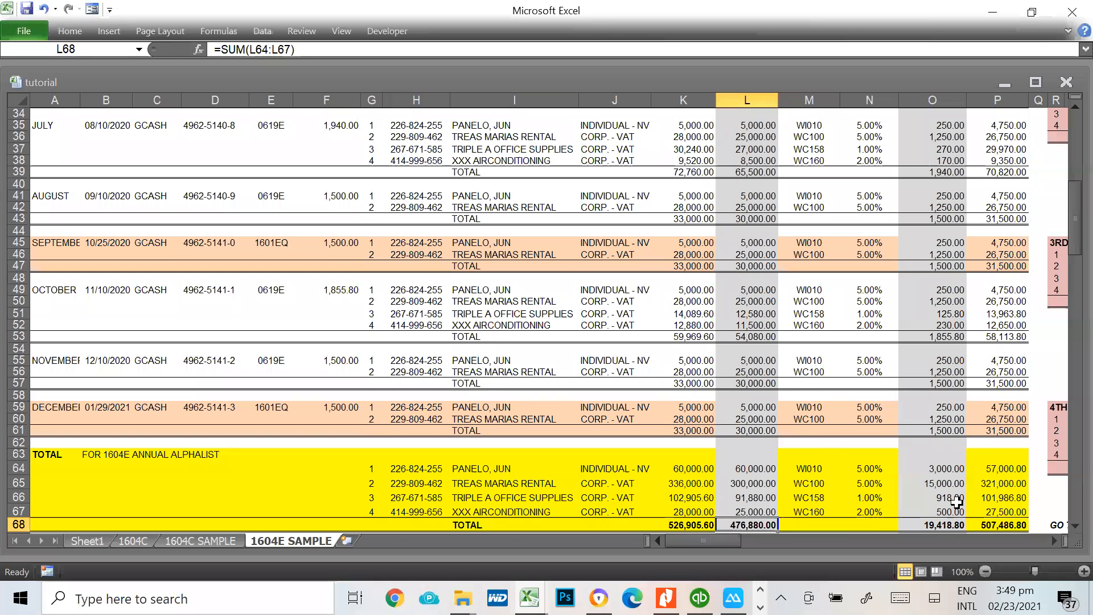
pyautogui.click(951, 481)
pyautogui.hotkey('alt', 'Tab')
pyautogui.hotkey('alt', 'Tab')
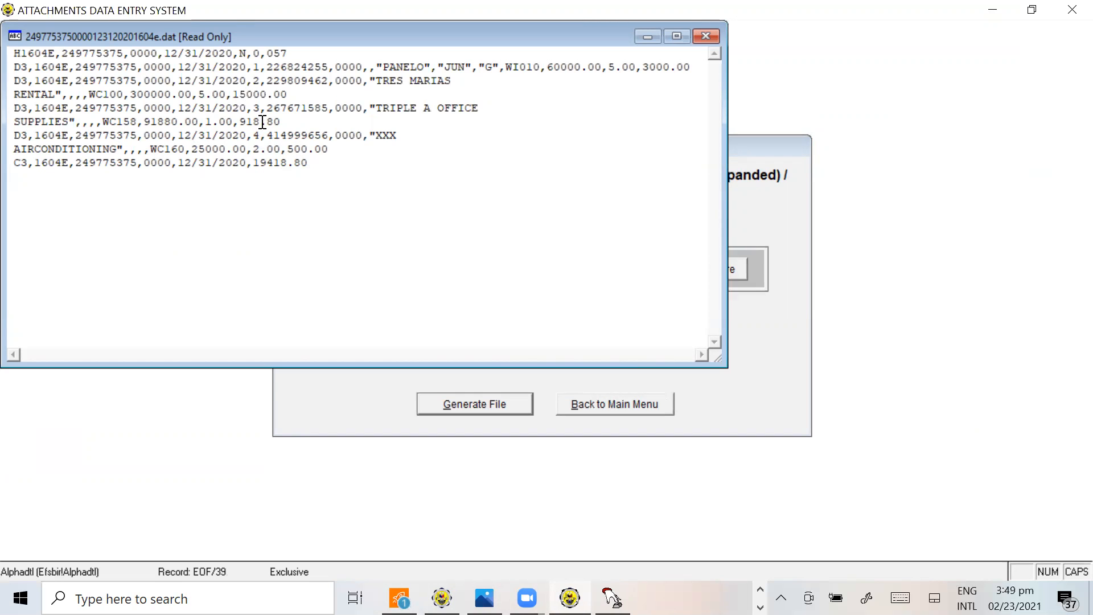
pyautogui.hotkey('alt', 'Tab')
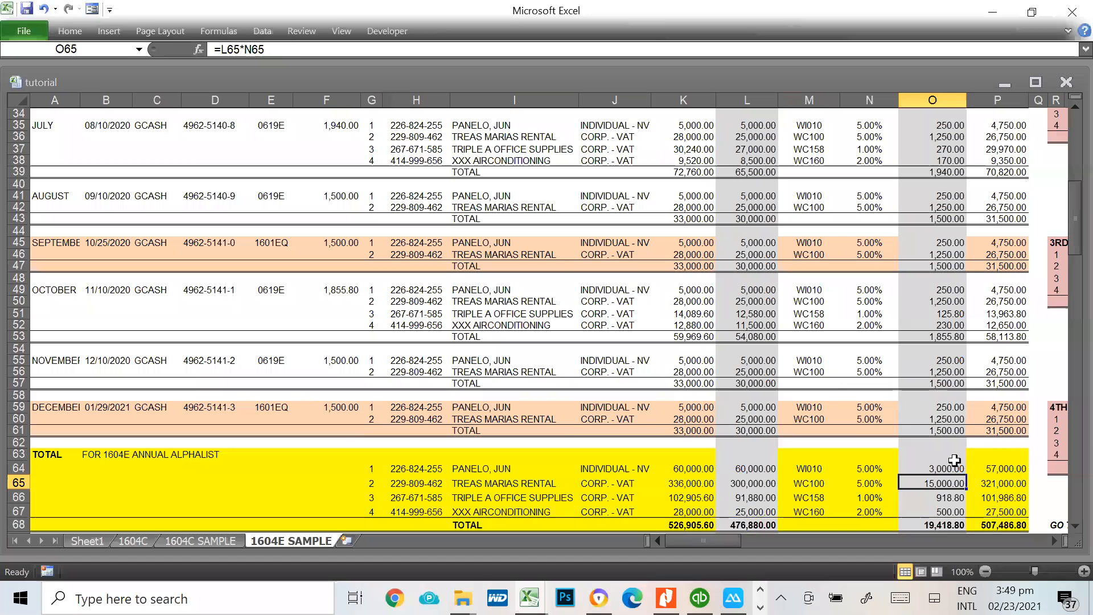
pyautogui.click(963, 500)
pyautogui.hotkey('alt', 'Tab')
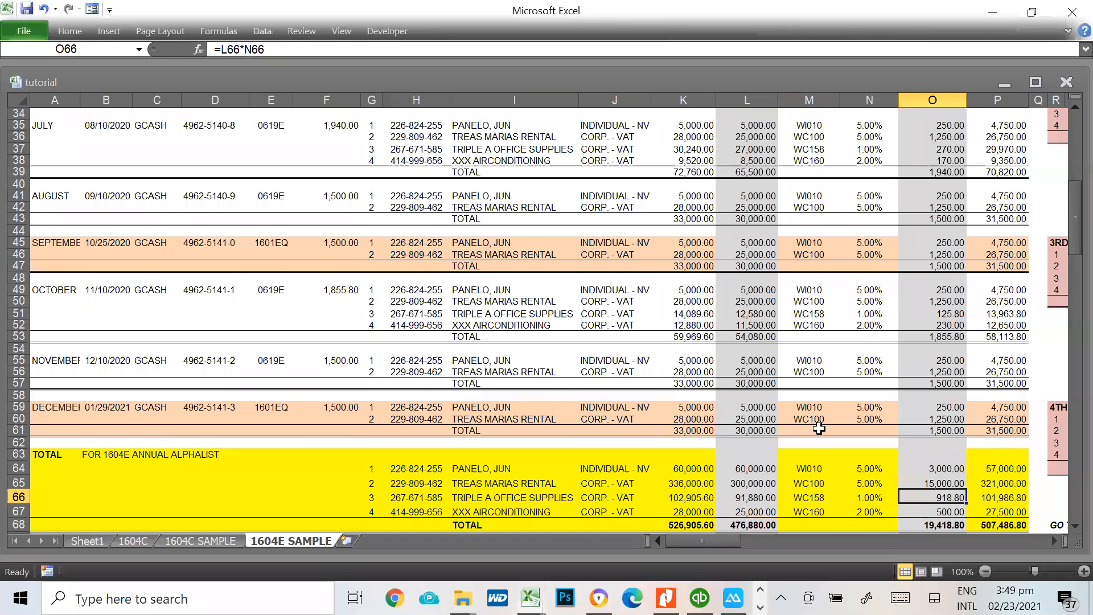
pyautogui.hotkey('alt', 'Tab')
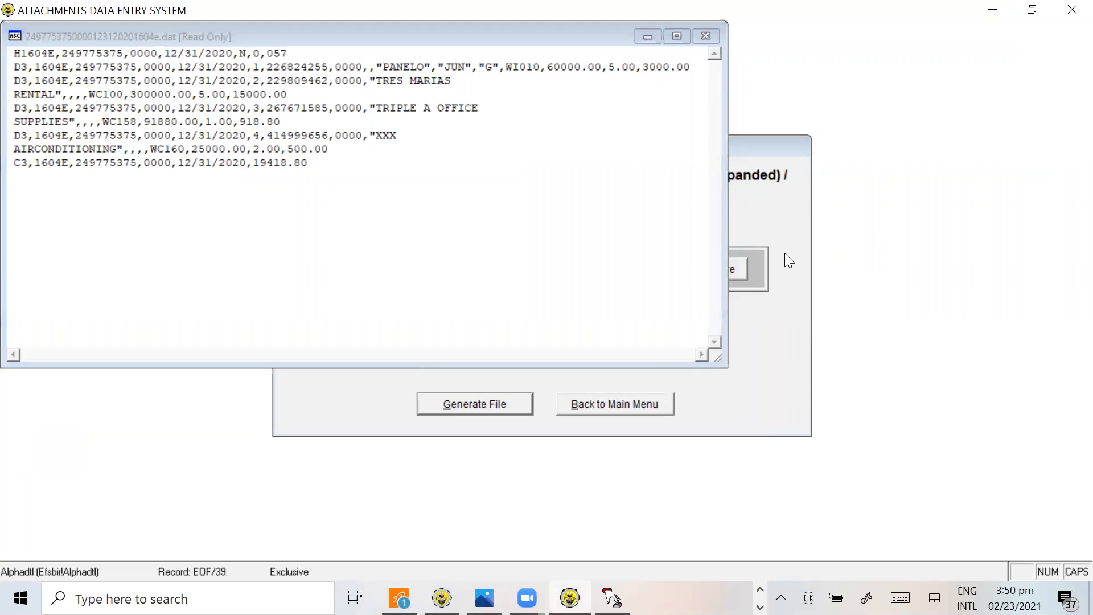
# Check XXX AIRCONDITIONING's withheld tax in Excel against the generated file, then close the file and dismiss the creation message
pyautogui.hotkey('alt', 'Tab')
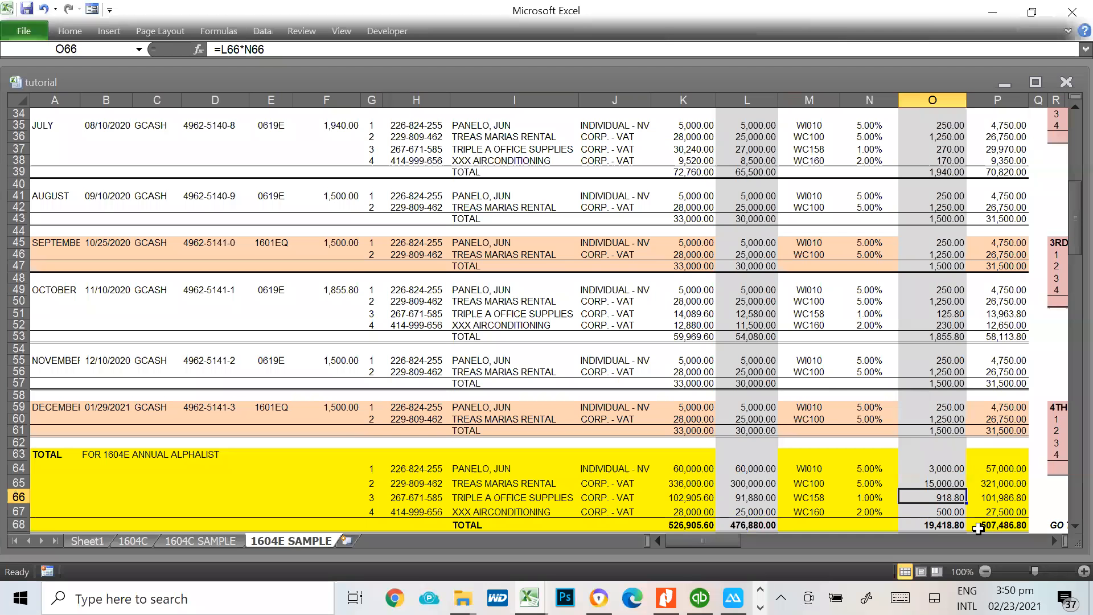
pyautogui.click(947, 513)
pyautogui.hotkey('alt', 'Tab')
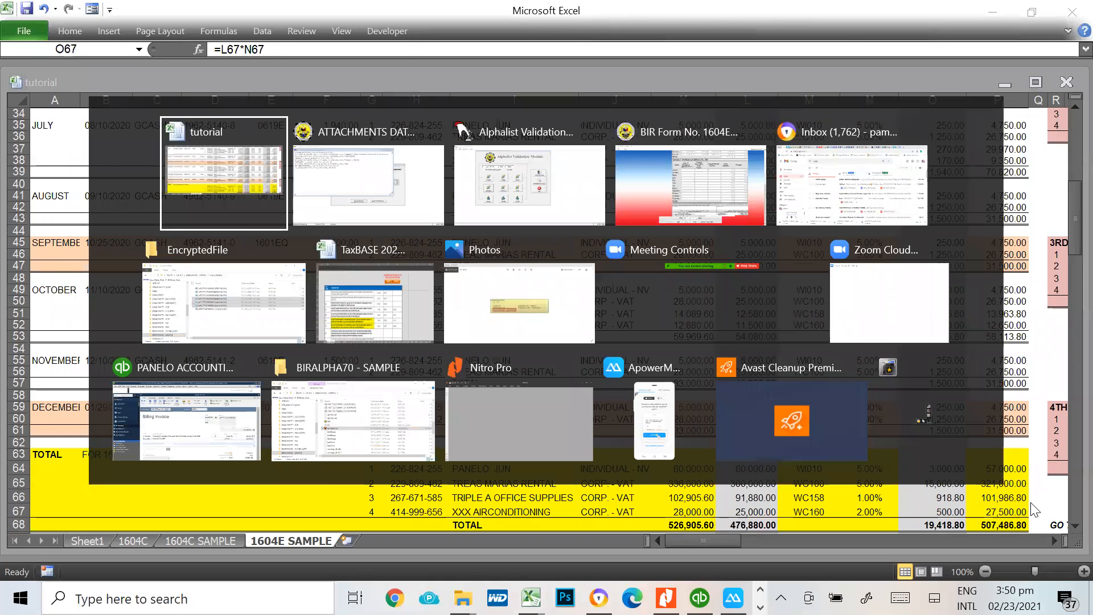
pyautogui.hotkey('alt', 'Tab')
pyautogui.click(274, 163)
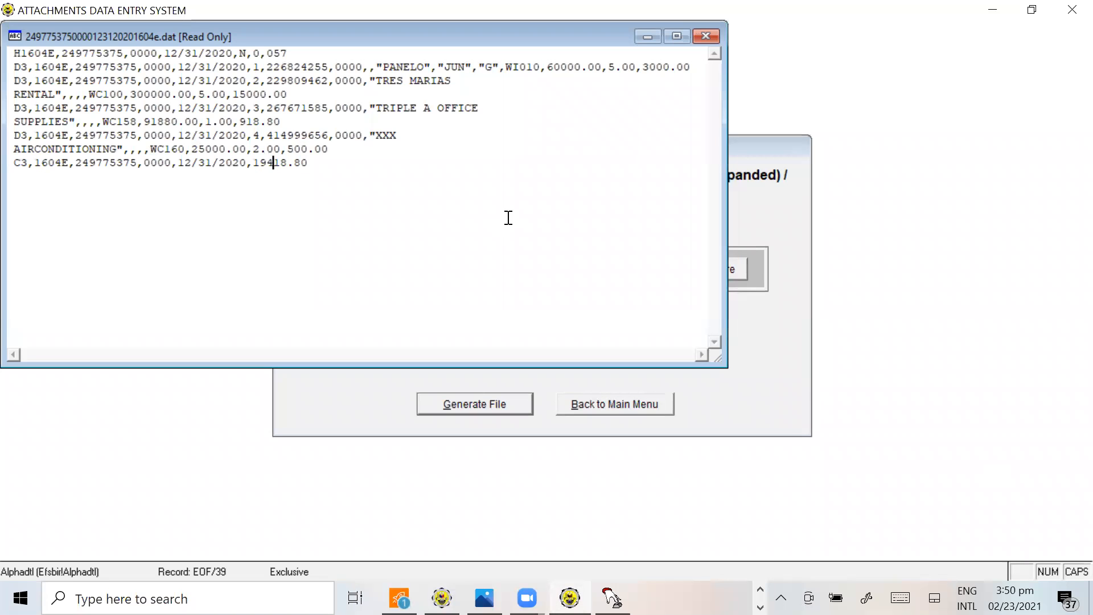
pyautogui.click(712, 36)
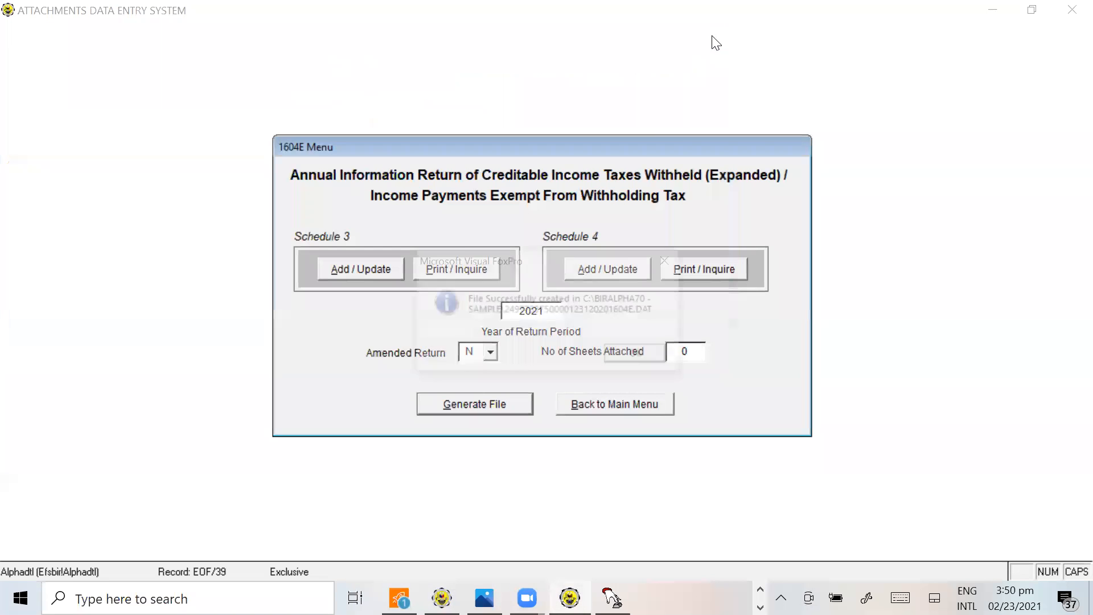
pyautogui.click(657, 359)
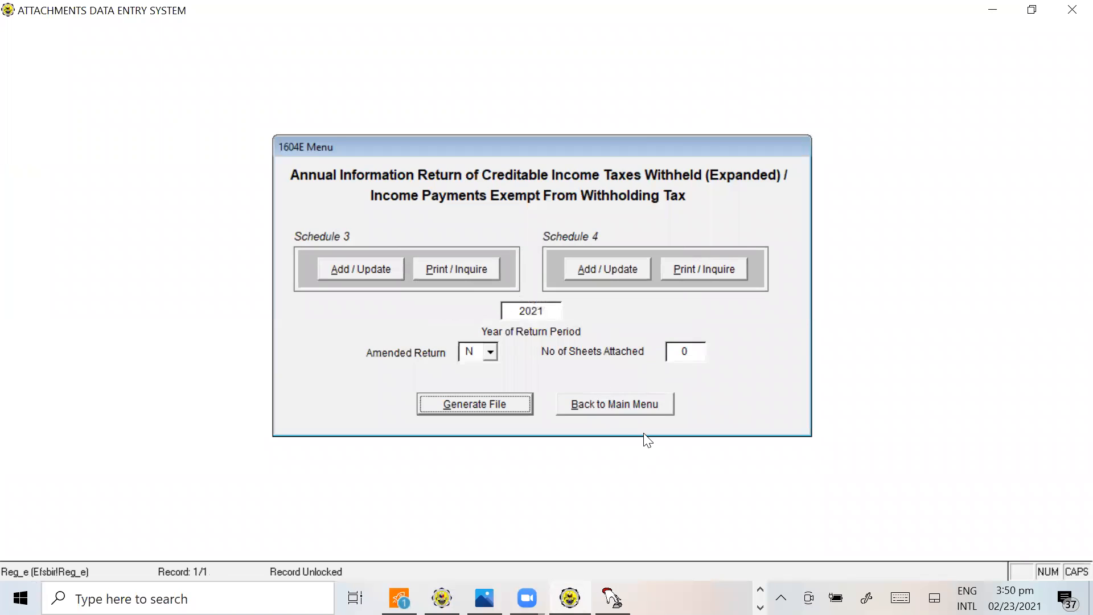
# Switch to the BIRALPHA70 - SAMPLE folder in File Explorer and select the newly generated 1604E DAT file
pyautogui.hotkey('alt', 'Tab')
pyautogui.hotkey('alt', 'Tab')
pyautogui.hotkey('alt', 'Tab')
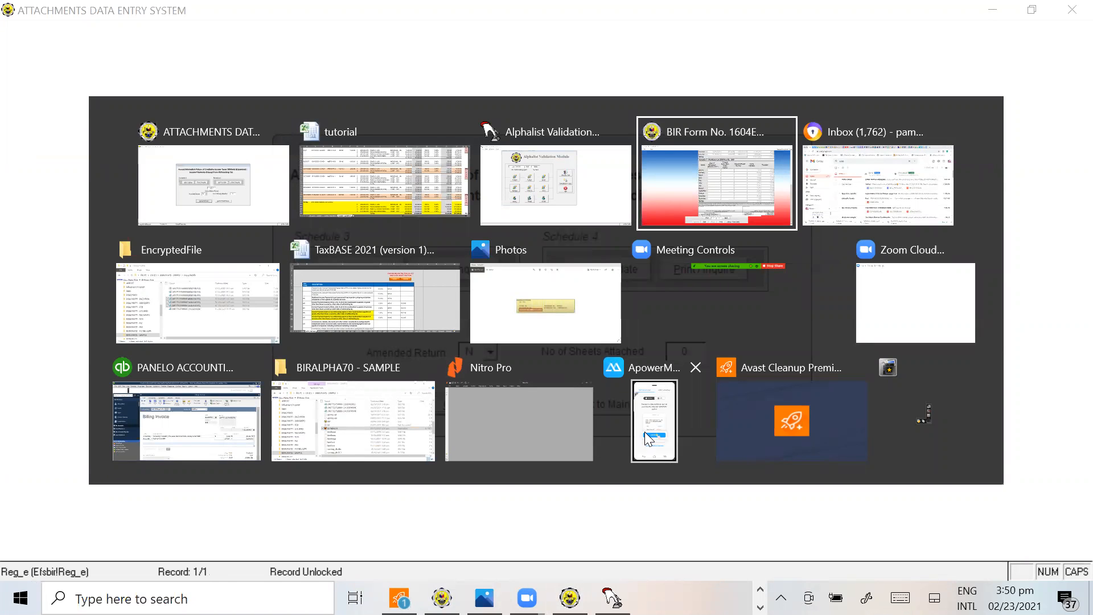
pyautogui.hotkey('alt', 'Tab')
pyautogui.hotkey('alt', 'Tab')
pyautogui.hotkey('alt', 'Tab')
pyautogui.hotkey('alt', 'Tab')
pyautogui.hotkey('alt', 'Tab')
pyautogui.hotkey('alt', 'Tab')
pyautogui.hotkey('alt', 'Tab')
pyautogui.hotkey('alt', 'Tab')
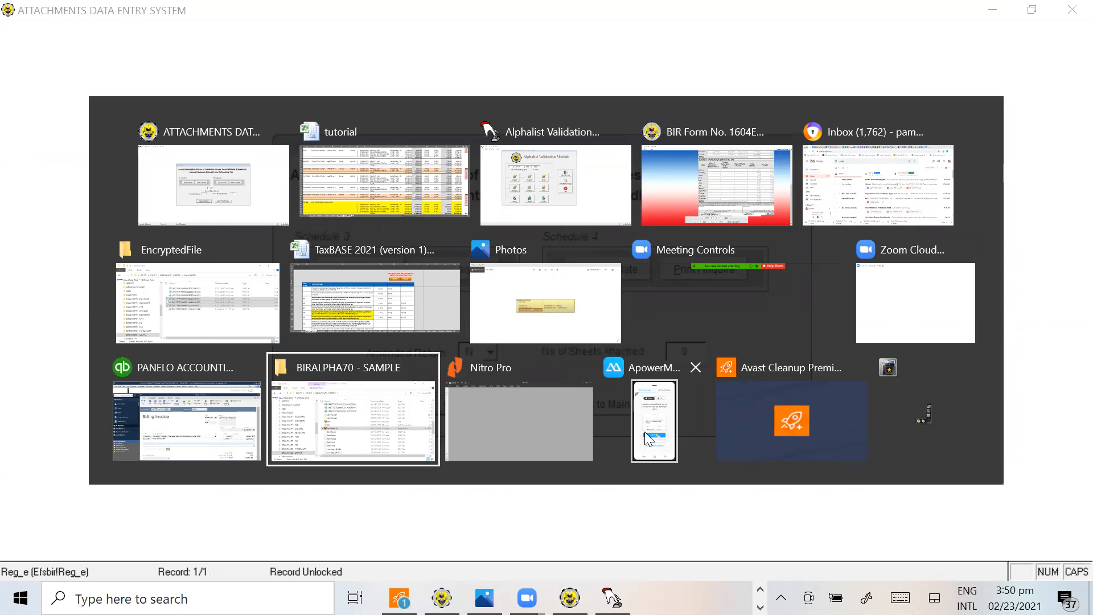
pyautogui.scroll(2, 516, 370)
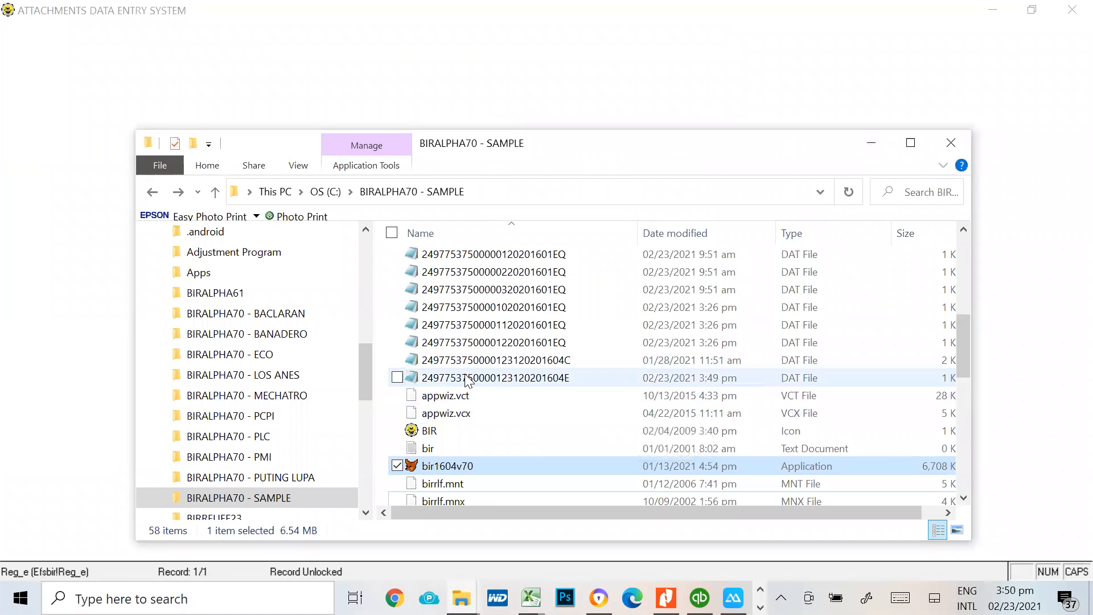
pyautogui.click(527, 384)
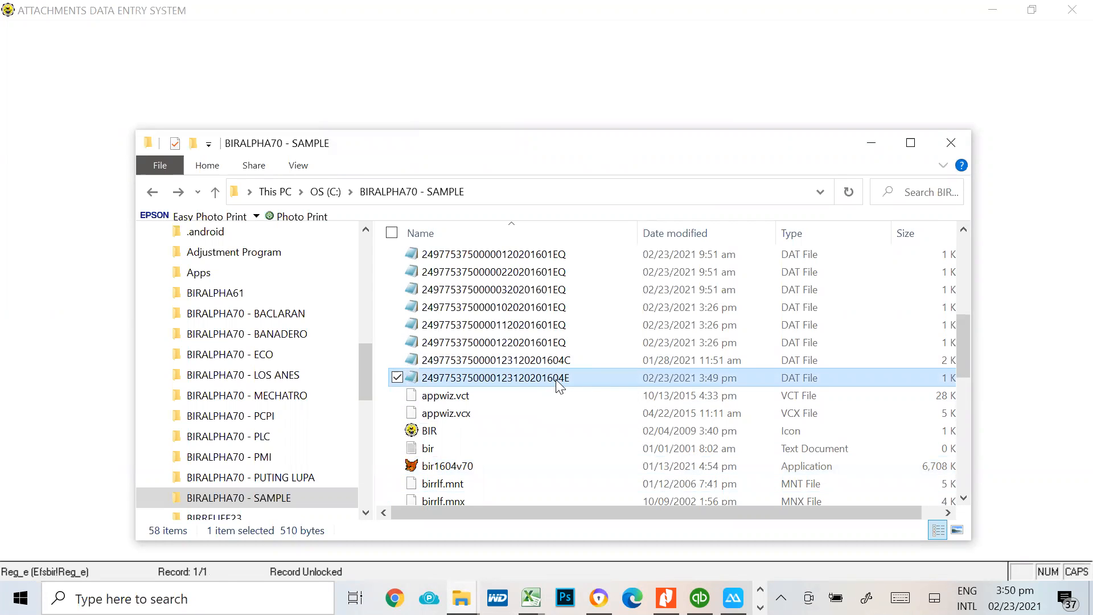
# Launch the Alphalist Validation Module from the BIRALPHA70 - SAMPLE folder, ignoring the program errors
pyautogui.scroll(-4, 475, 433)
pyautogui.scroll(-4, 473, 431)
pyautogui.click(466, 391)
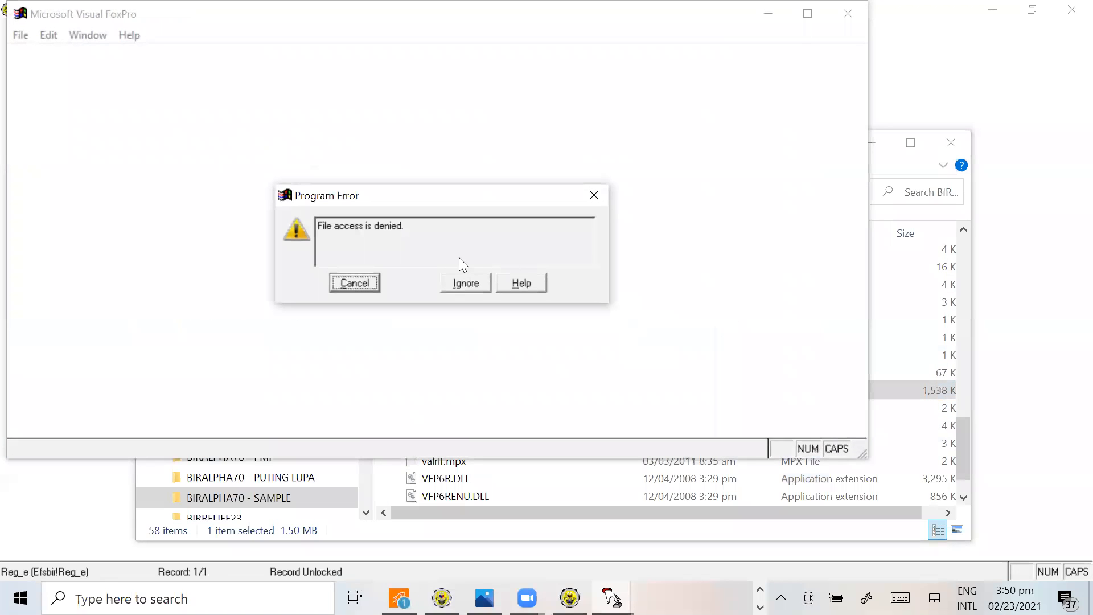
pyautogui.click(478, 286)
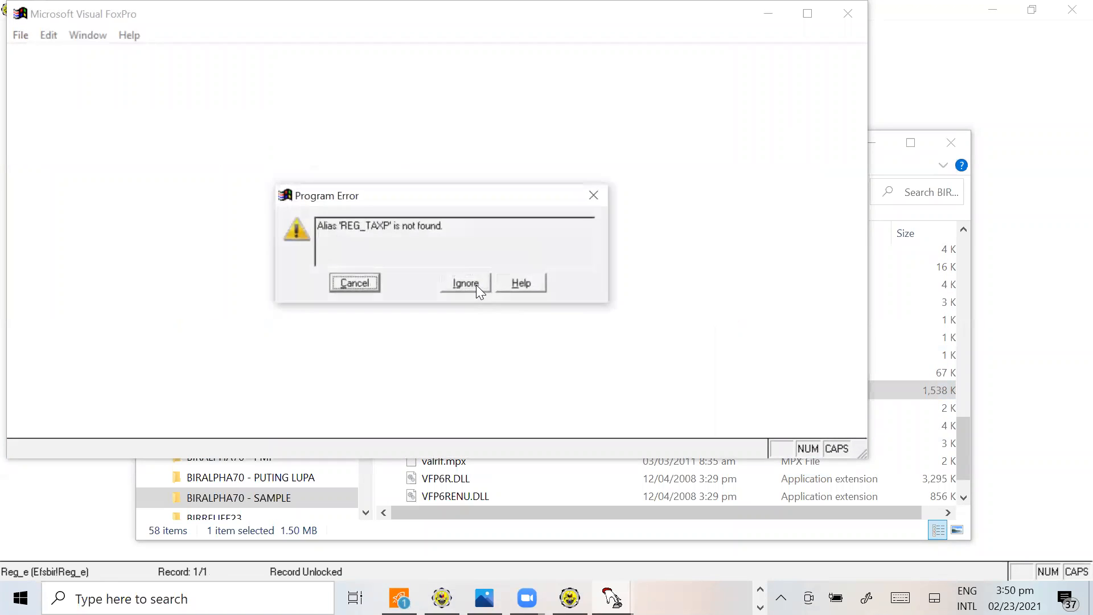
pyautogui.click(477, 286)
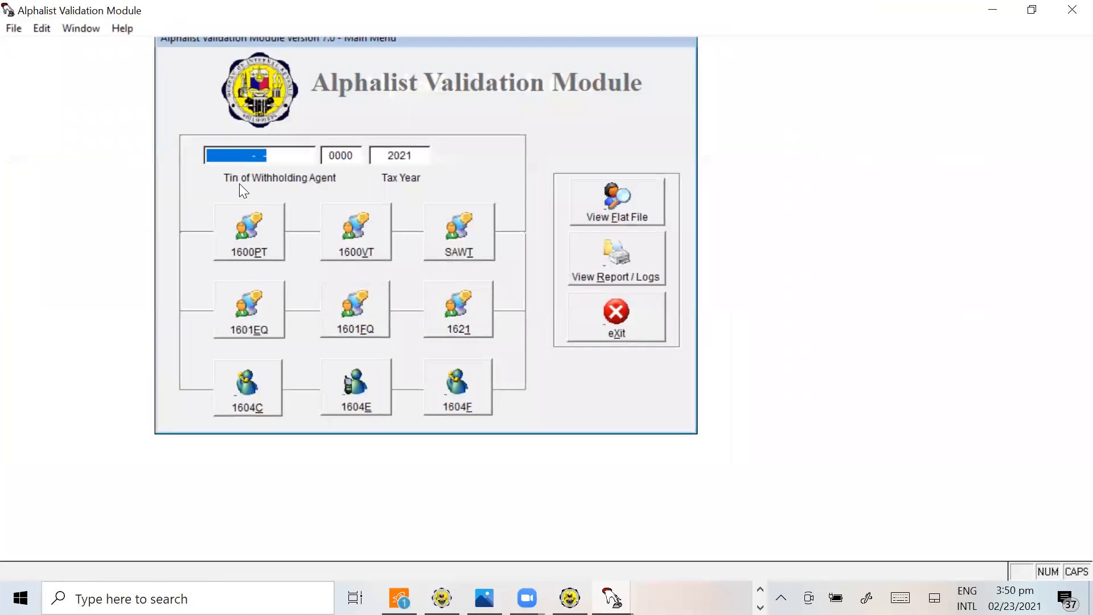
# Look up the sample company's TIN in the Excel workbook and enter it as the TIN of the withholding agent
pyautogui.hotkey('alt', 'Tab')
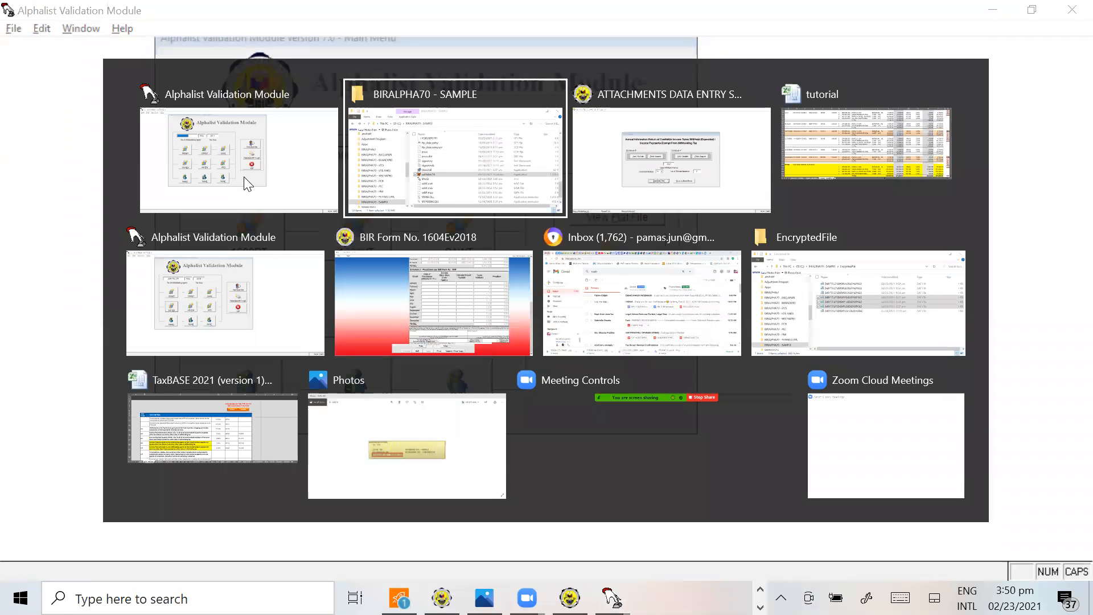
pyautogui.hotkey('alt', 'Tab')
pyautogui.hotkey('alt', 'Tab')
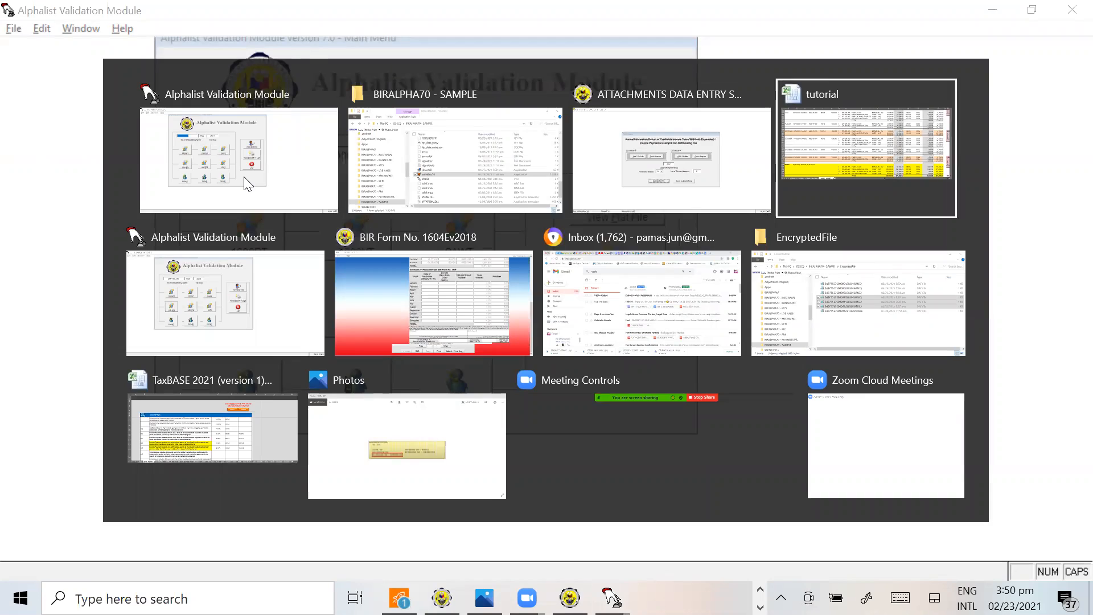
pyautogui.scroll(5, 191, 175)
pyautogui.hotkey('alt', 'Tab')
pyautogui.hotkey('alt', 'Tab')
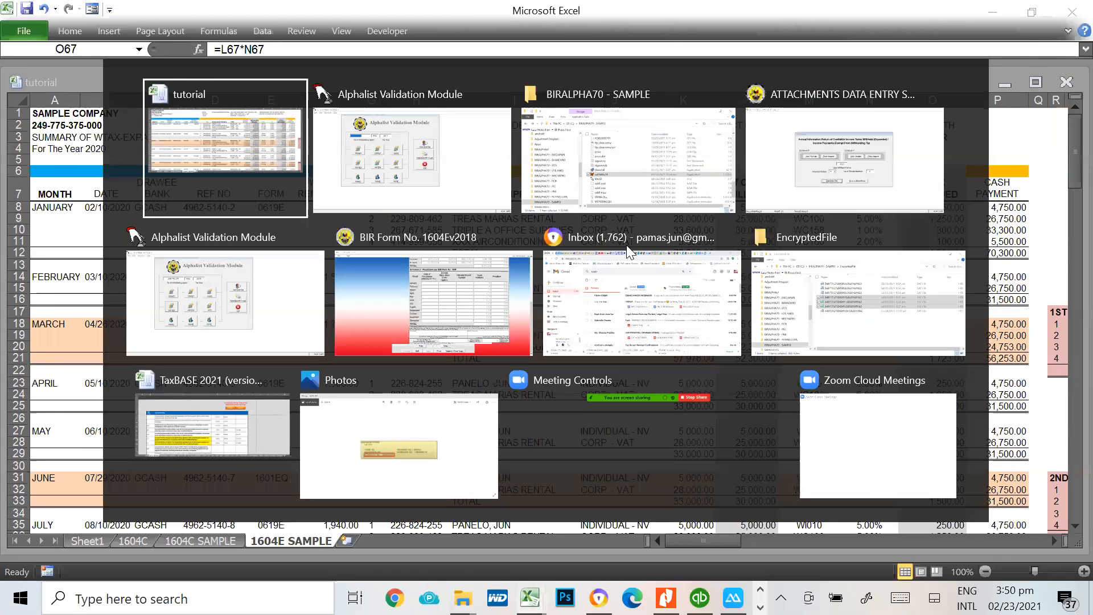
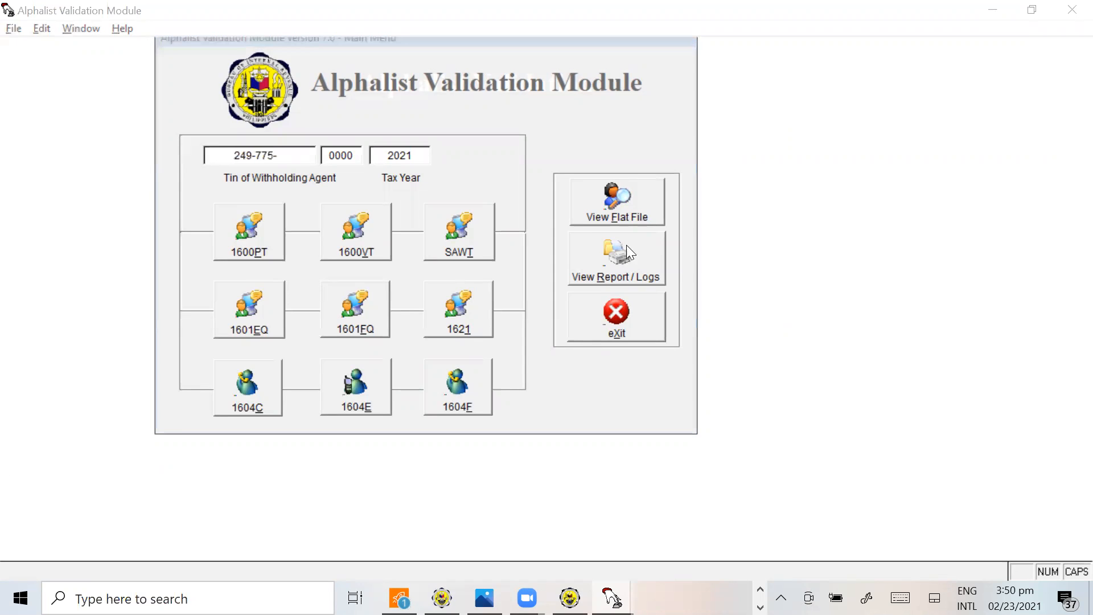
pyautogui.hotkey('alt', 'Tab')
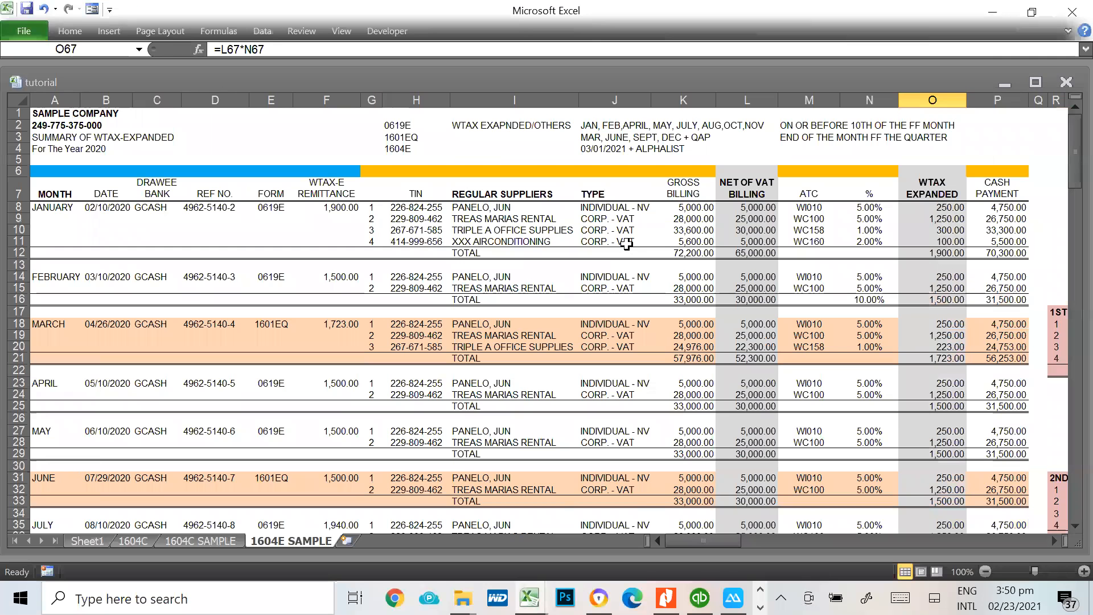
pyautogui.hotkey('alt', 'Tab')
pyautogui.hotkey('alt', 'Tab')
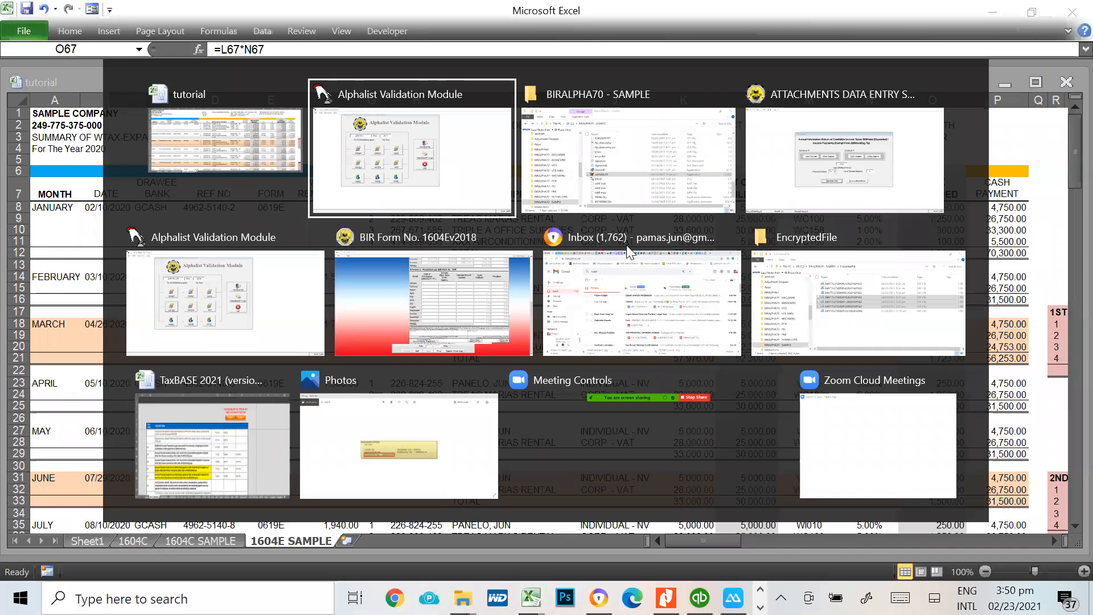
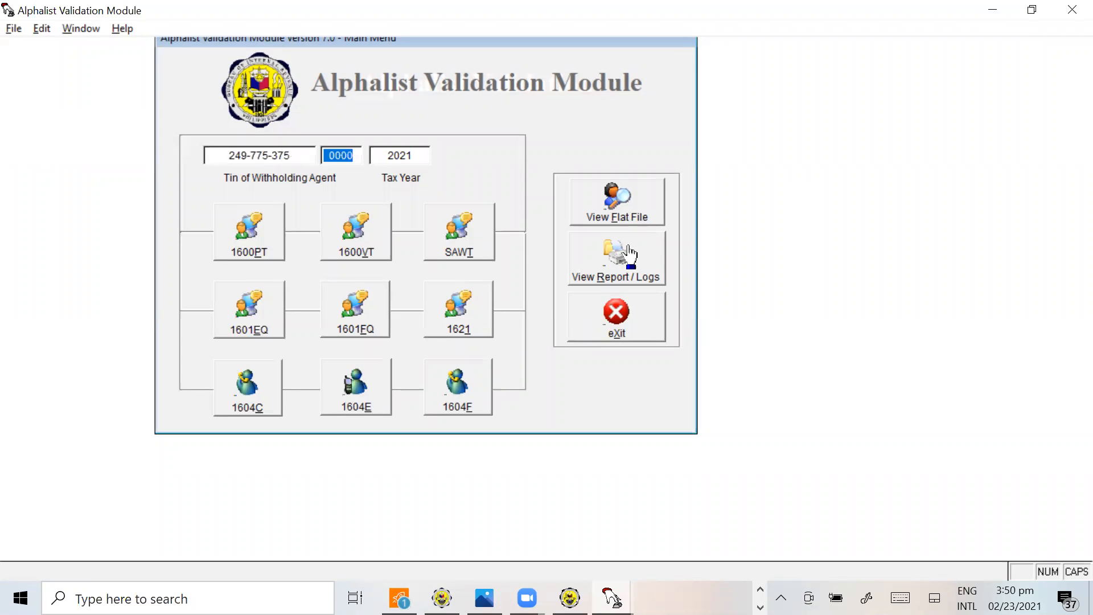
# Set the tax year to 2020 in the Alphalist Validation Module
pyautogui.press('Tab')
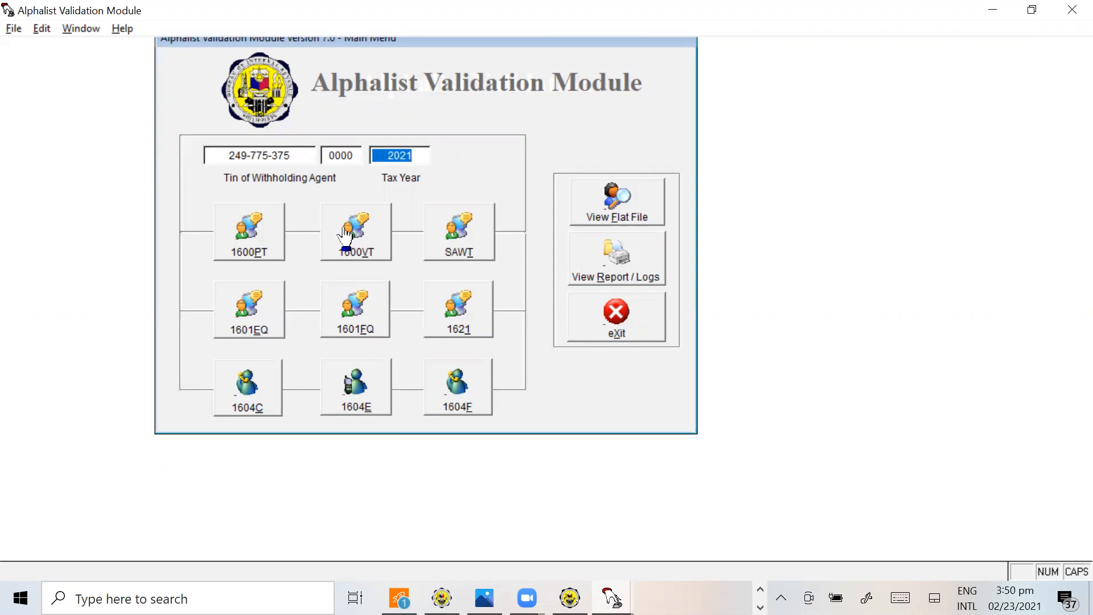
pyautogui.write('2020')
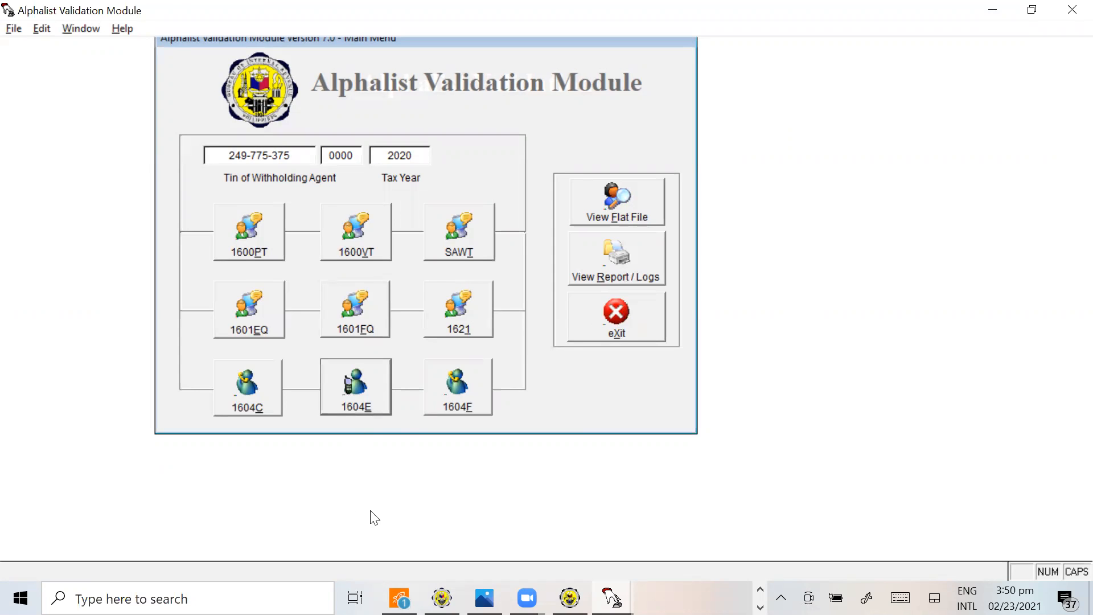
# Open the 1604E validation and load the 1604E DAT file from the BIRALPHA70 - SAMPLE folder, validating by form
pyautogui.click(373, 414)
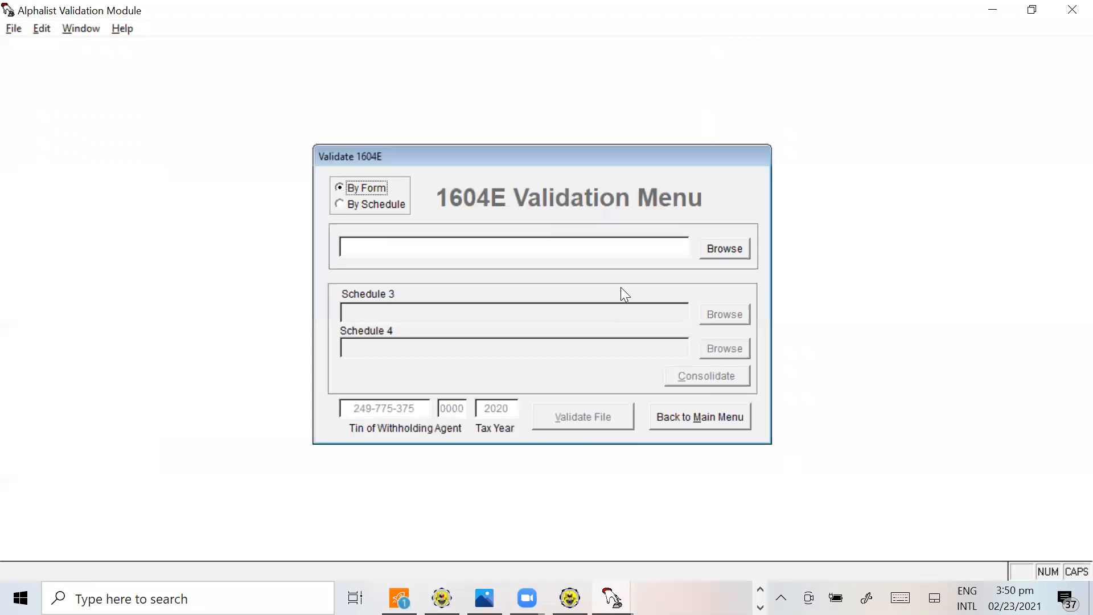
pyautogui.click(725, 249)
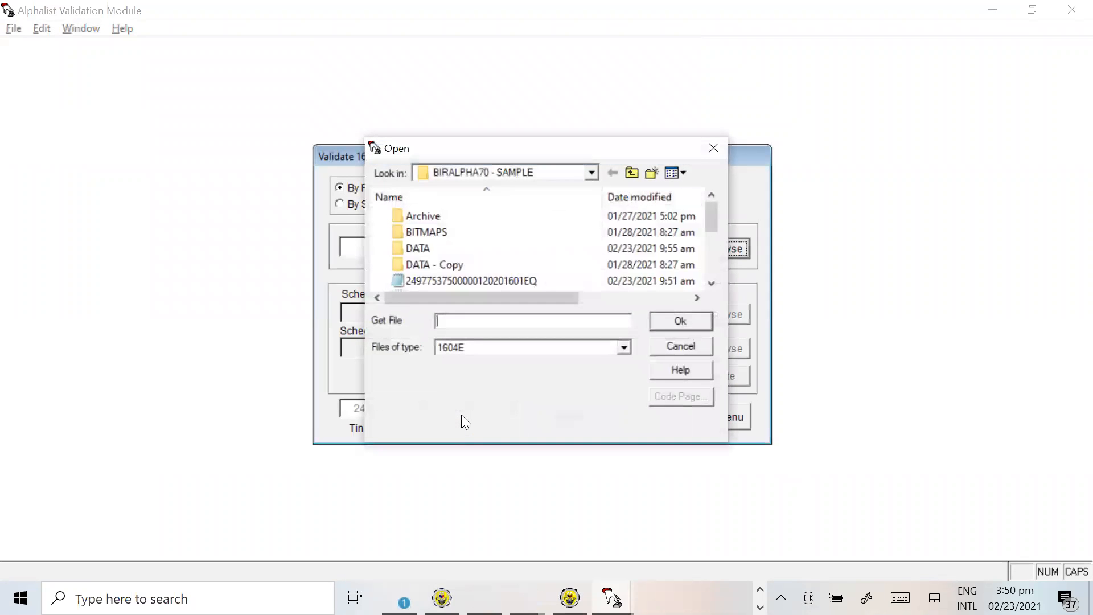
pyautogui.click(712, 283)
pyautogui.click(712, 283)
pyautogui.click(712, 283)
pyautogui.click(712, 283)
pyautogui.click(711, 283)
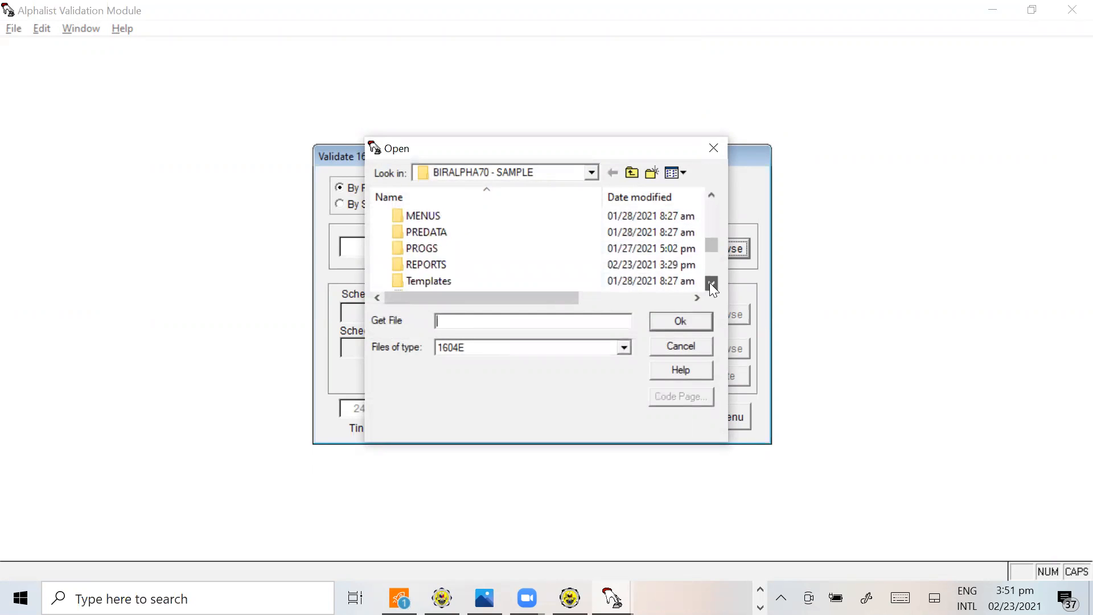
pyautogui.click(712, 283)
pyautogui.click(712, 283)
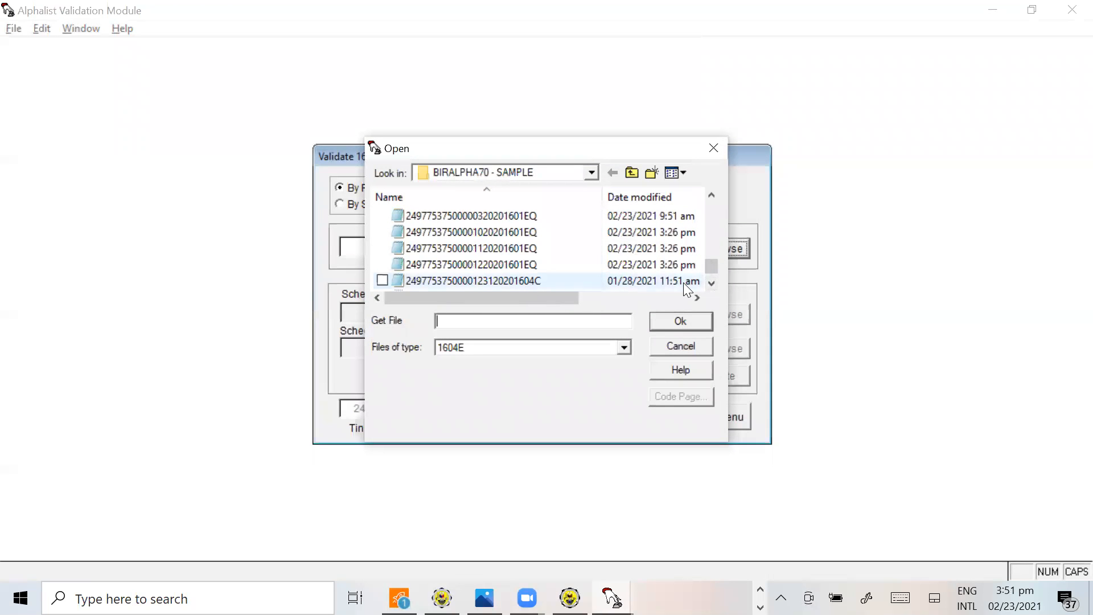
pyautogui.click(712, 283)
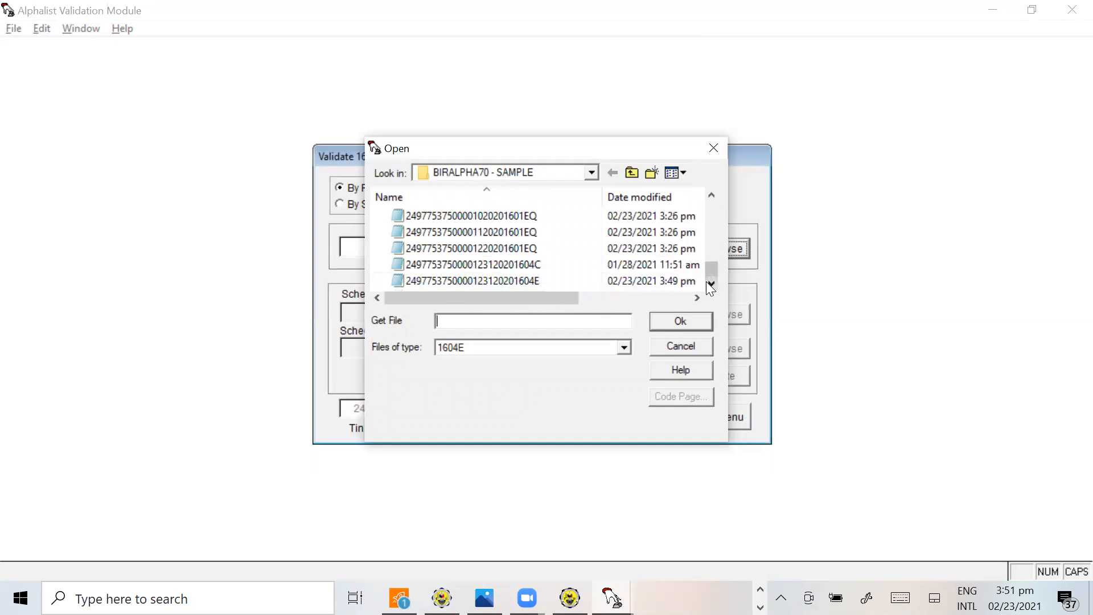
pyautogui.click(474, 279)
pyautogui.click(687, 321)
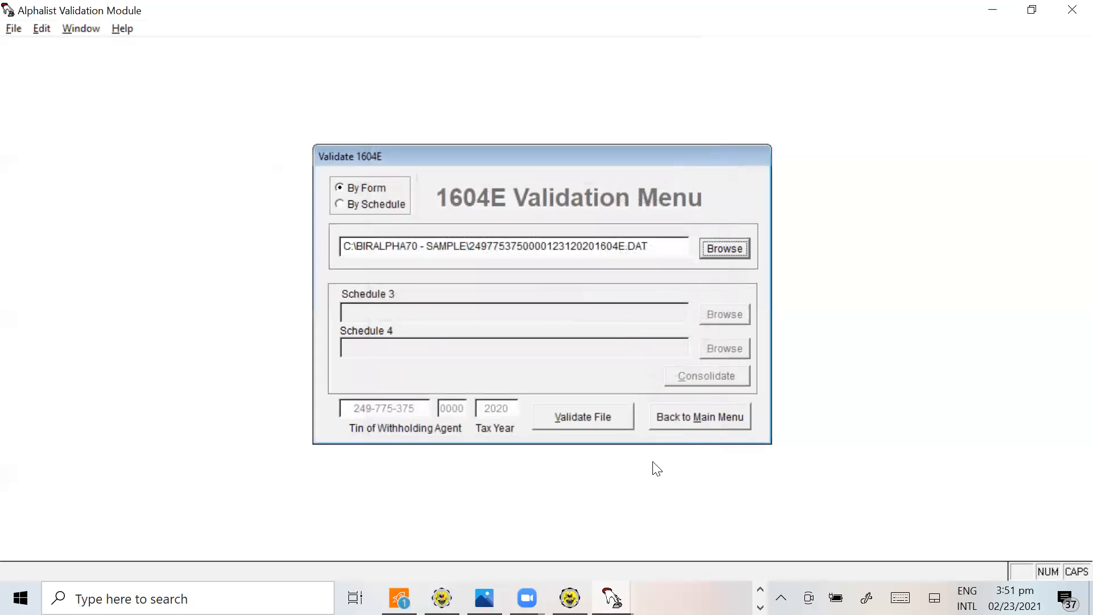
# Validate the loaded 1604E file with the report saved in the reports directory, and return to the main menu
pyautogui.click(591, 424)
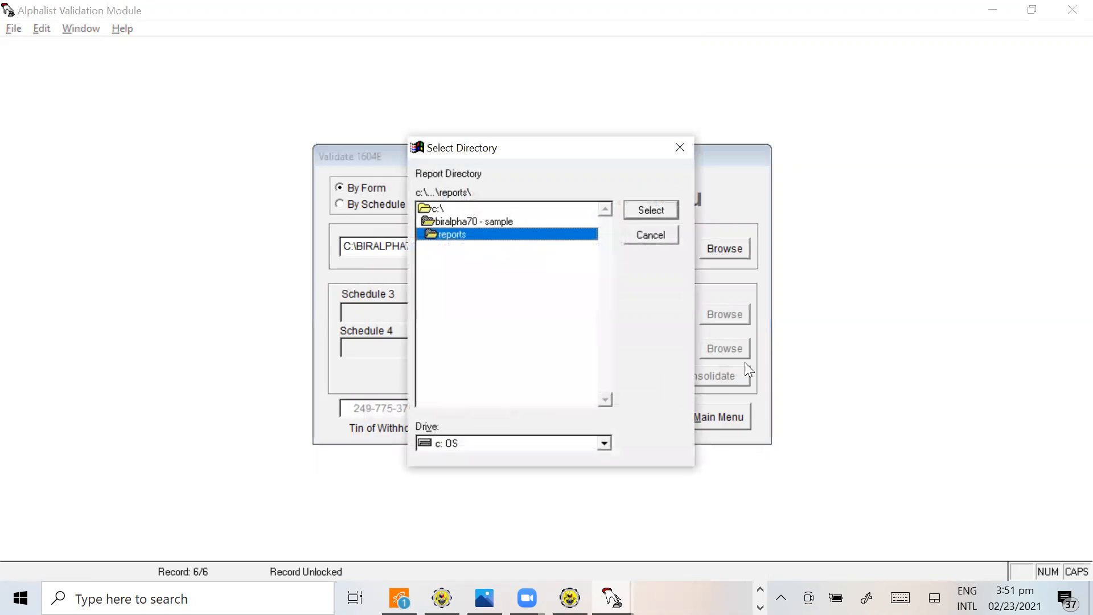
pyautogui.click(654, 210)
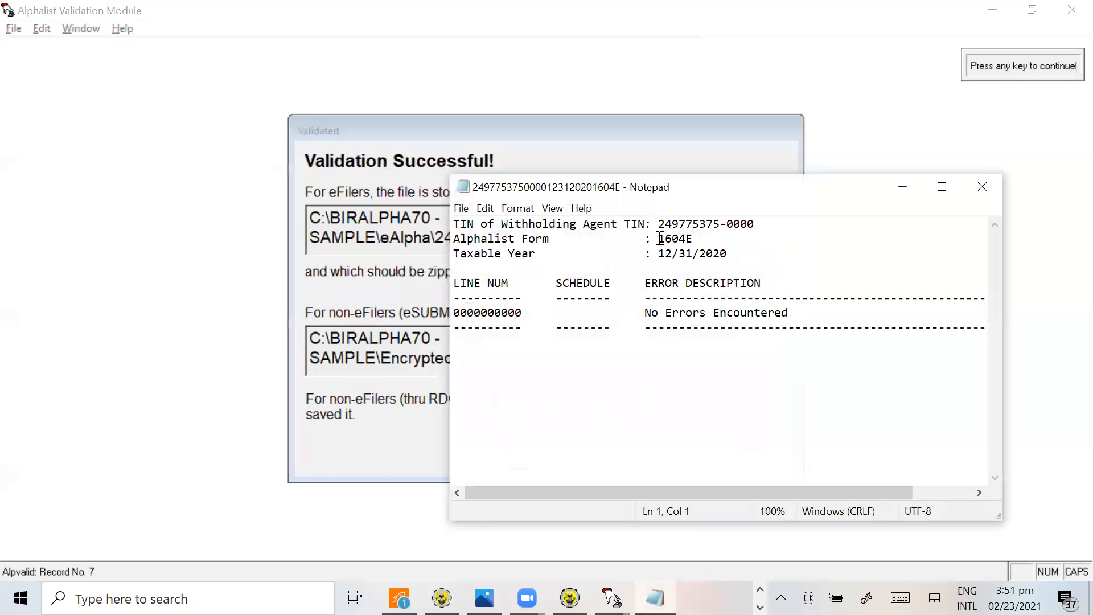
pyautogui.click(984, 191)
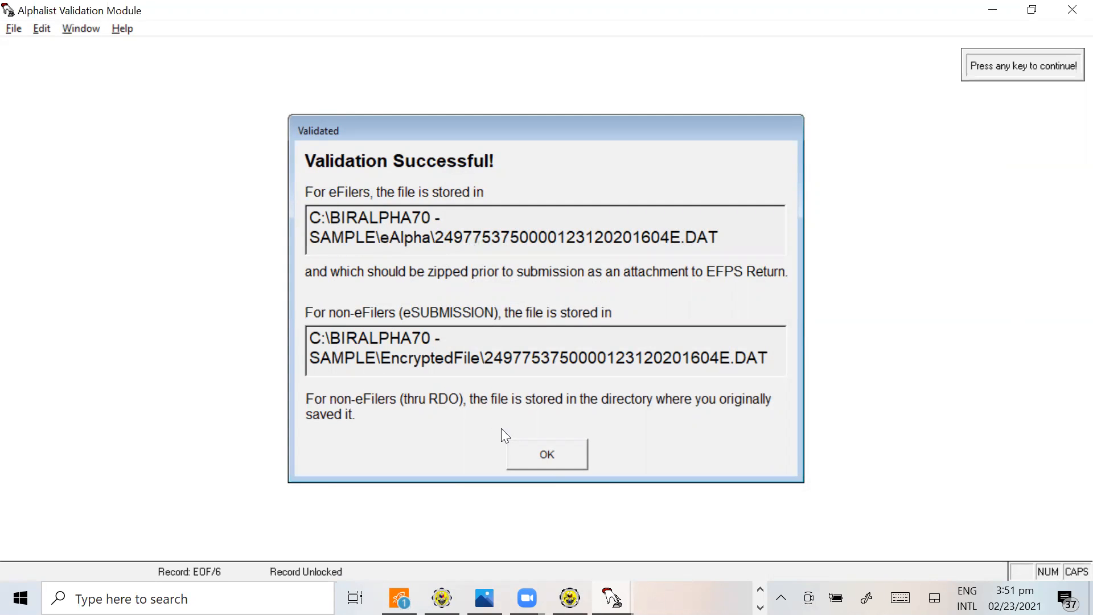
pyautogui.click(540, 449)
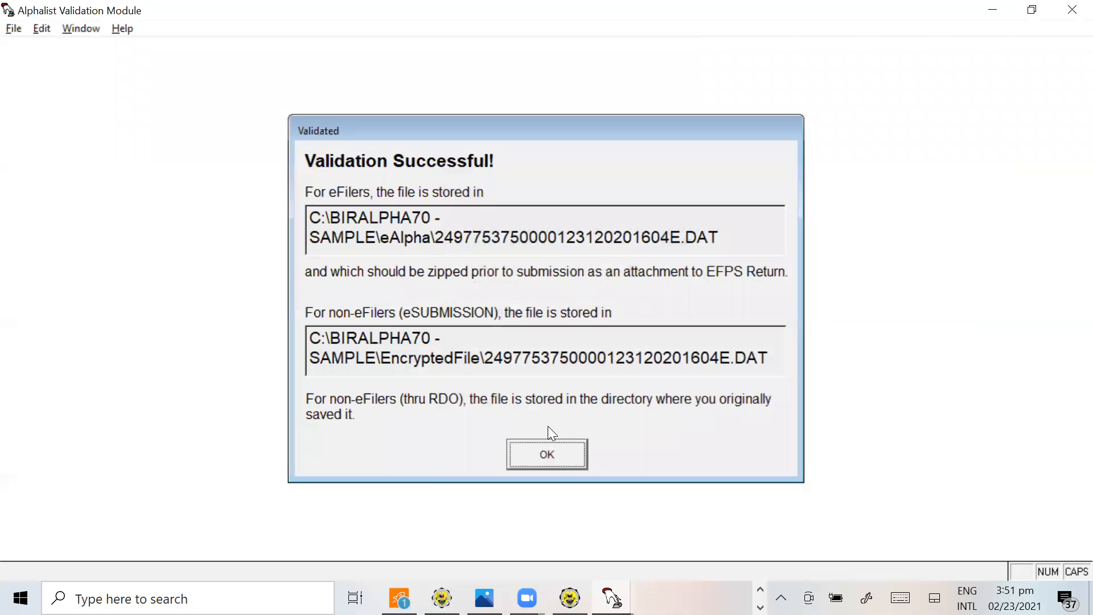
pyautogui.click(564, 464)
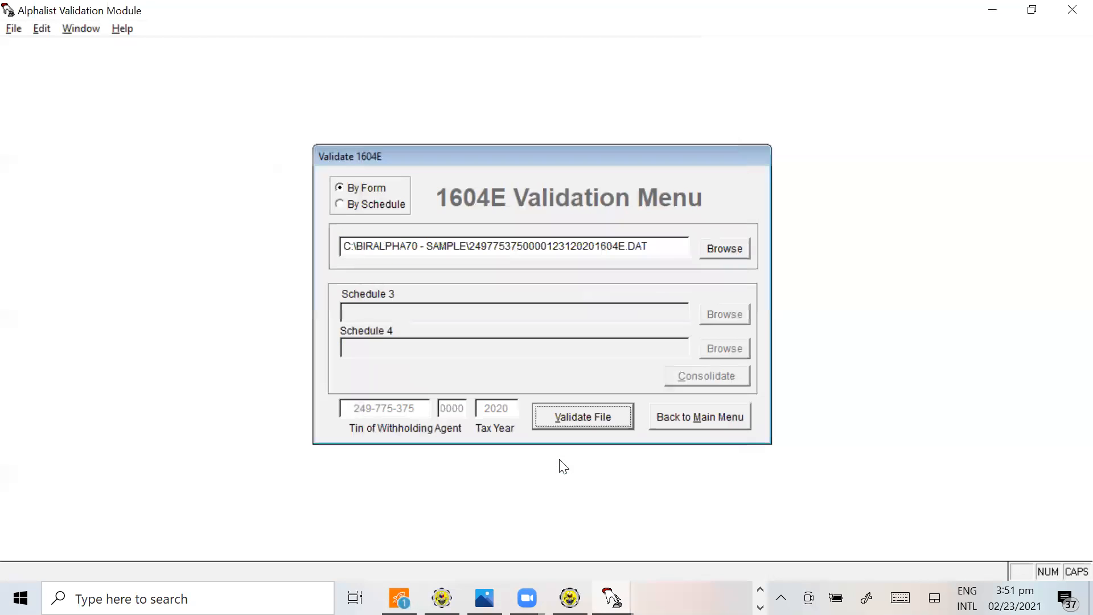
pyautogui.click(726, 419)
# Switch to the Gmail inbox and start a new message addressed to the BIR eSubmission mailbox
pyautogui.hotkey('alt', 'Tab')
pyautogui.press('Tab')
pyautogui.press('Tab')
pyautogui.press('Tab')
pyautogui.press('Tab')
pyautogui.press('Tab')
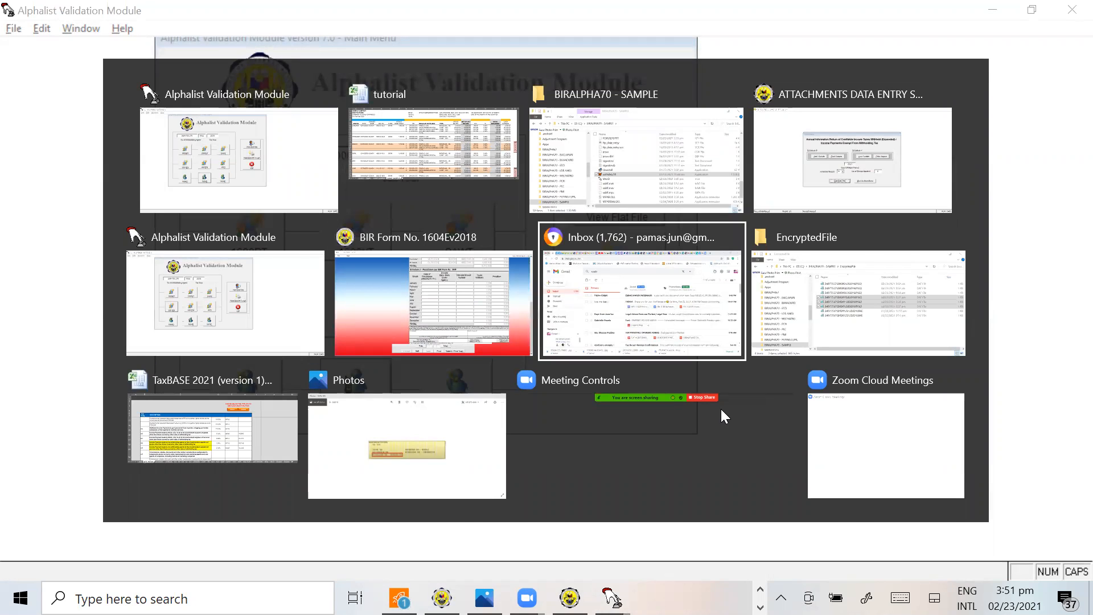
pyautogui.click(68, 177)
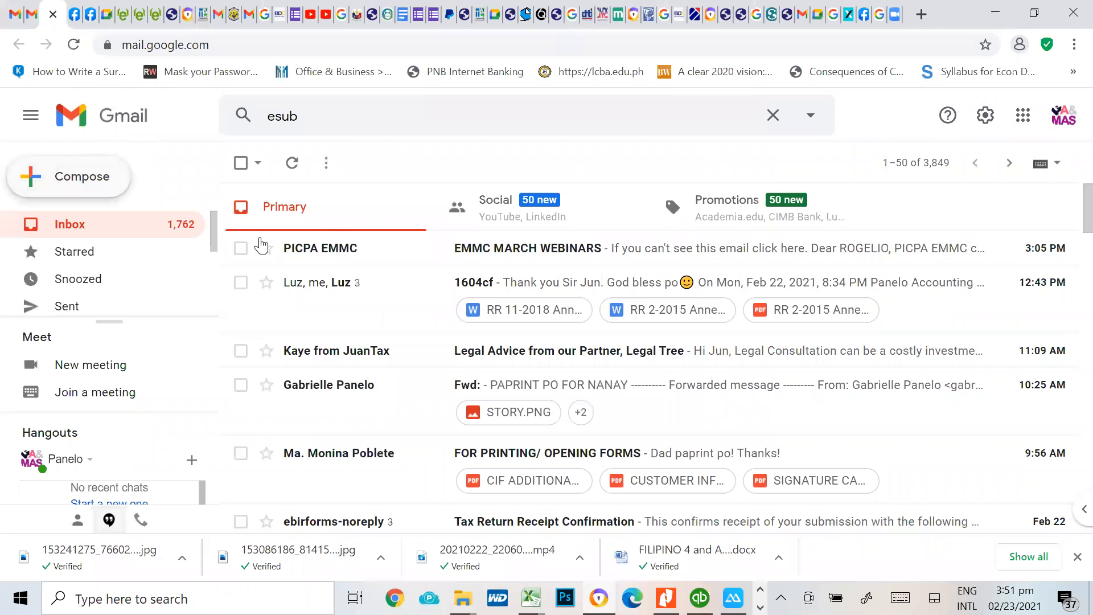
pyautogui.write('SUBS')
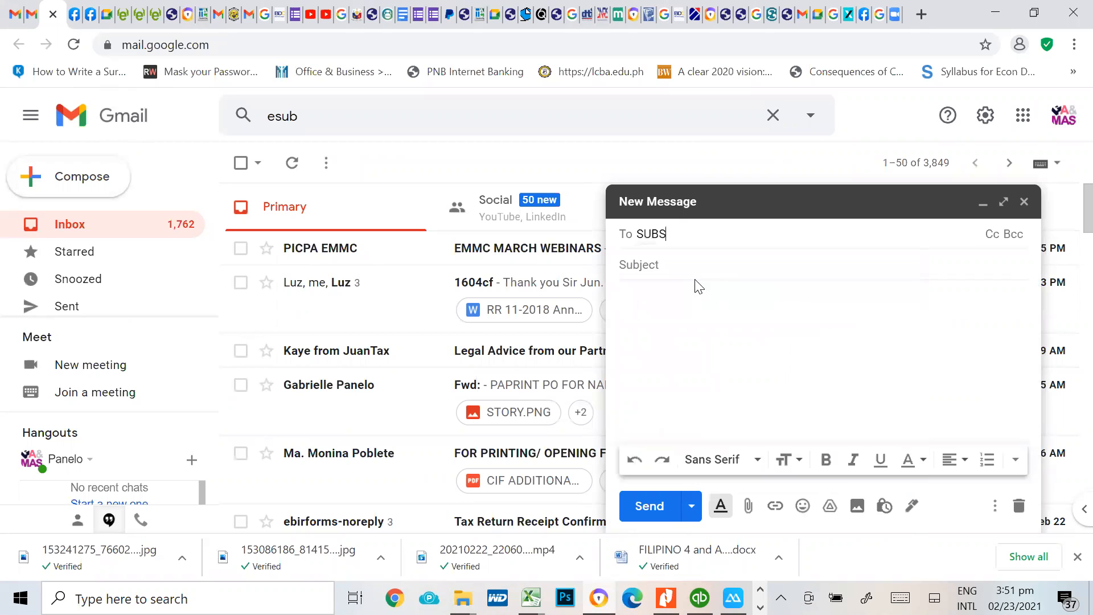
pyautogui.press('BackSpace')
pyautogui.press('BackSpace')
pyautogui.press('BackSpace')
pyautogui.press('BackSpace')
pyautogui.write('ESU')
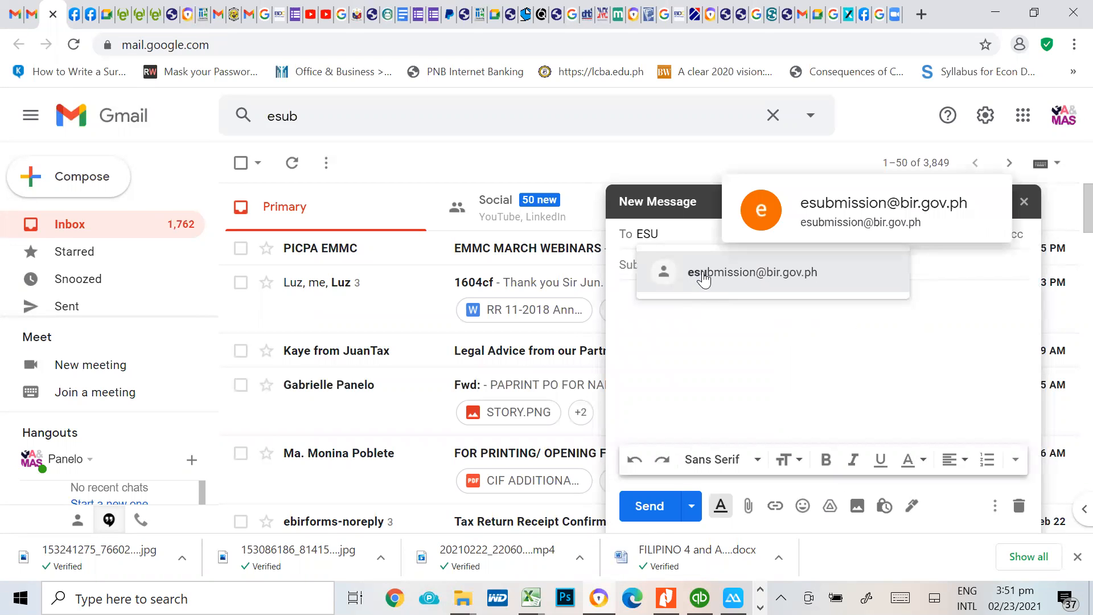
pyautogui.click(700, 274)
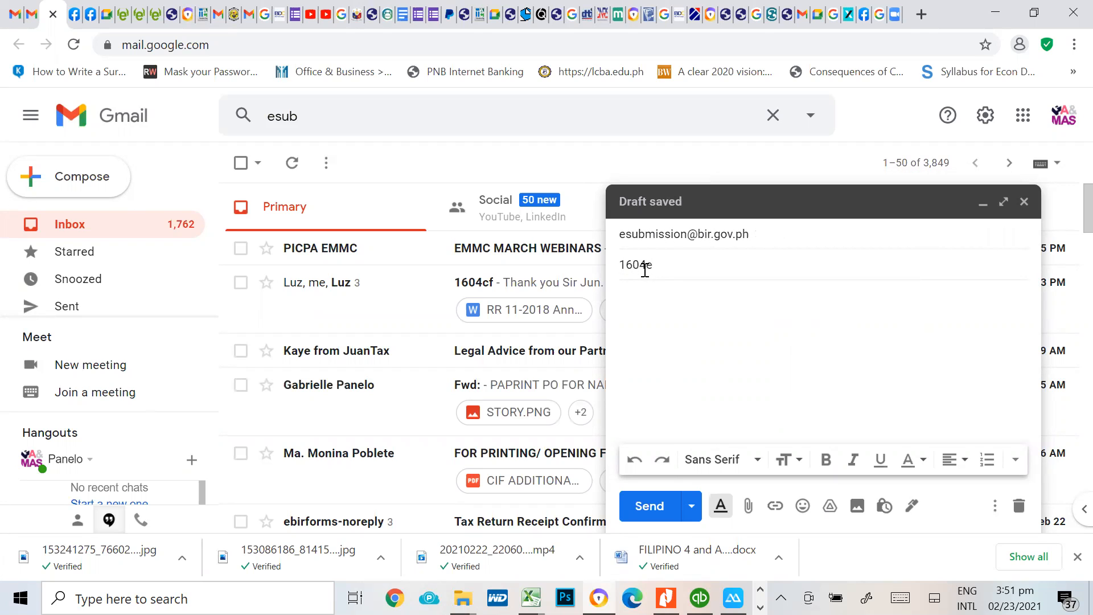
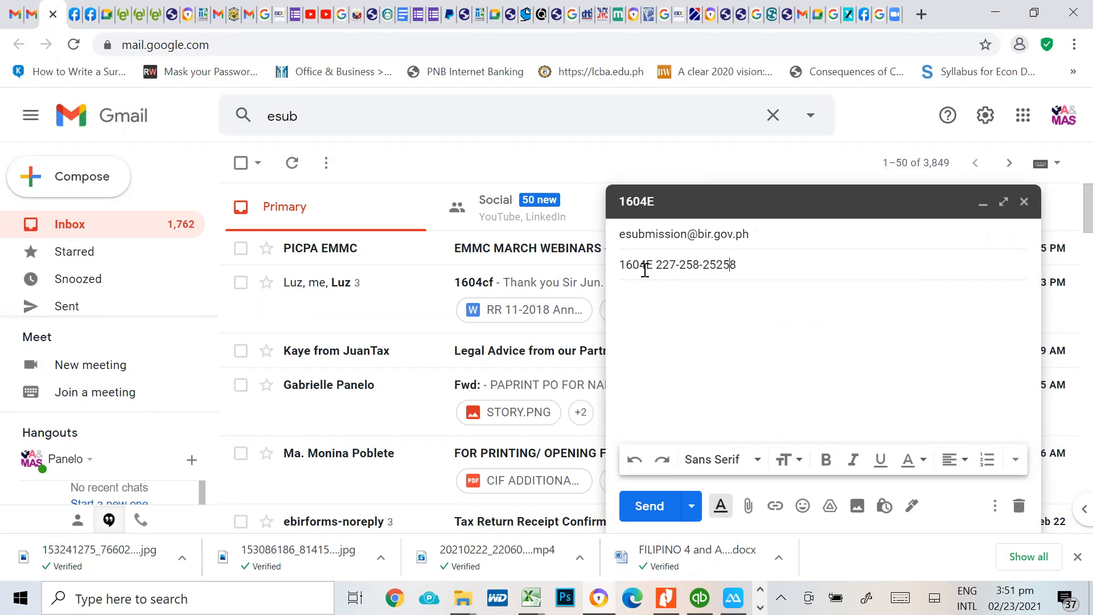
# Enter a subject consisting of 2020 1604E, a sample TIN and SAMPLE COMPANY
pyautogui.press('Left')
pyautogui.press('Left')
pyautogui.press('Left')
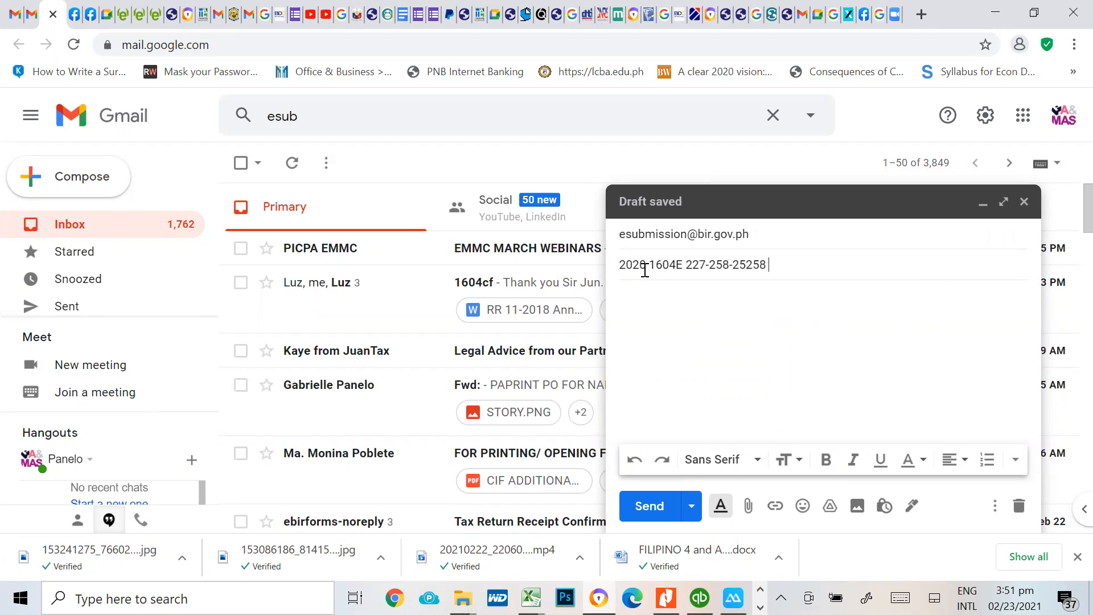
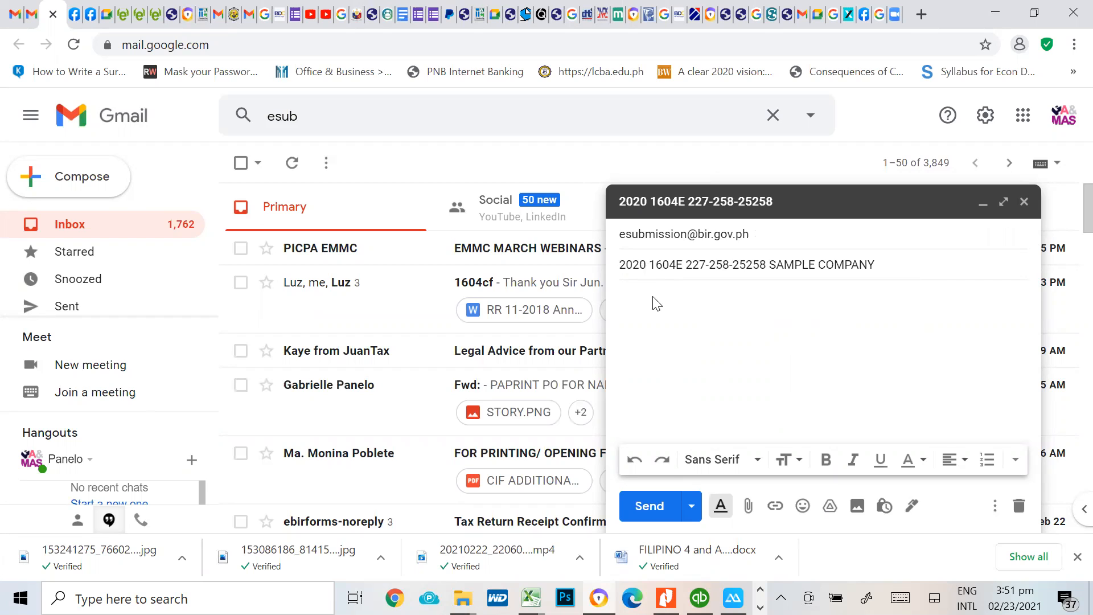
# Fill the message body with a copy of the subject line in place of SEE ATTACHED, ending with a new line
pyautogui.click(659, 312)
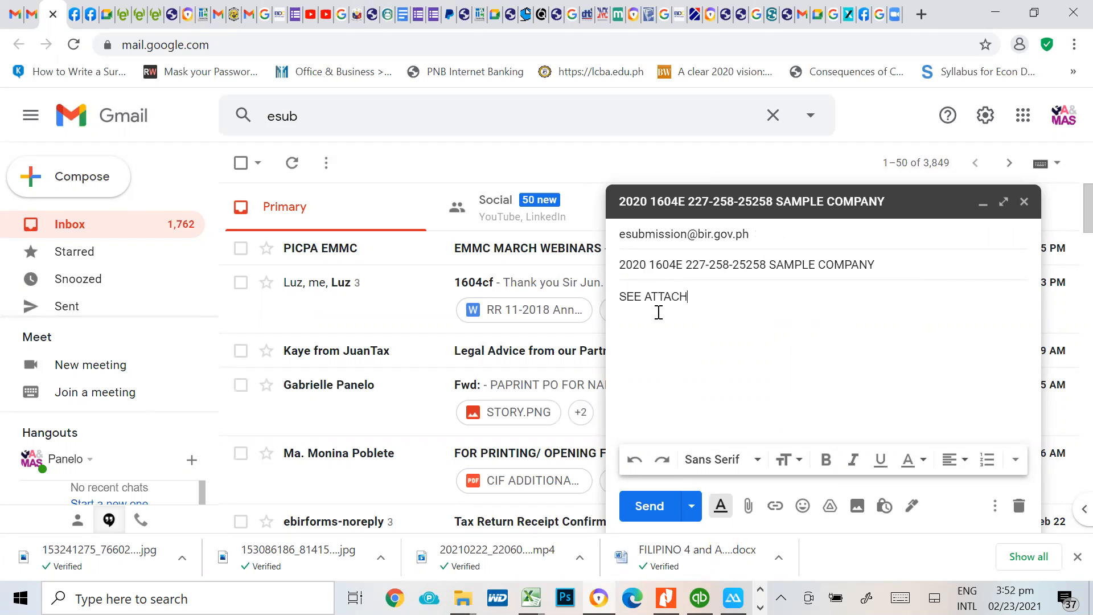
pyautogui.hotkey('ctrl', 'a')
pyautogui.hotkey('ctrl', 'c')
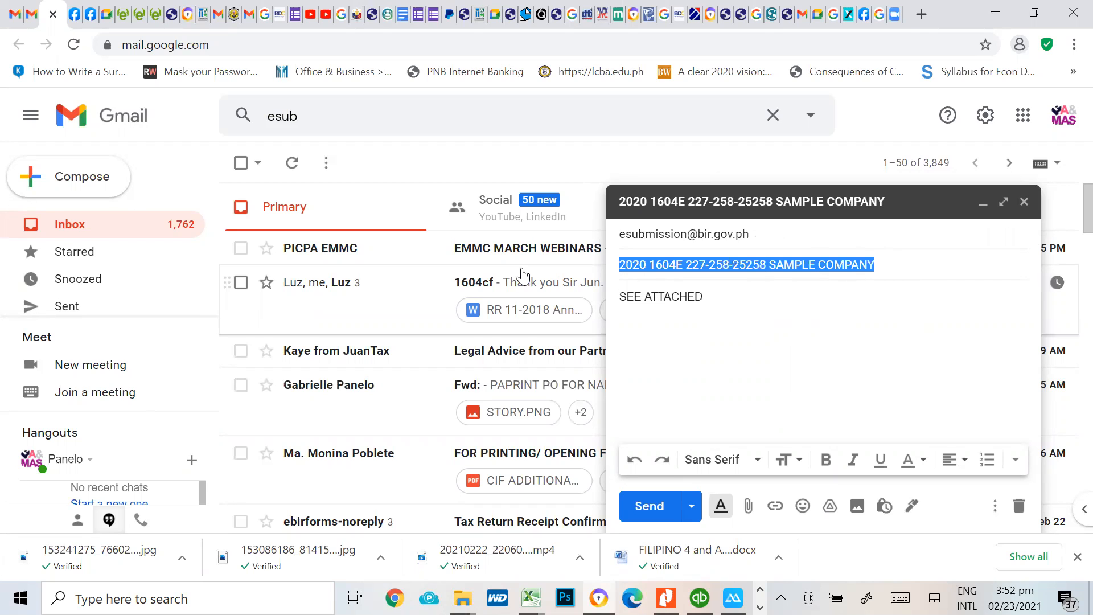
pyautogui.click(727, 302)
pyautogui.hotkey('ctrl', 'a')
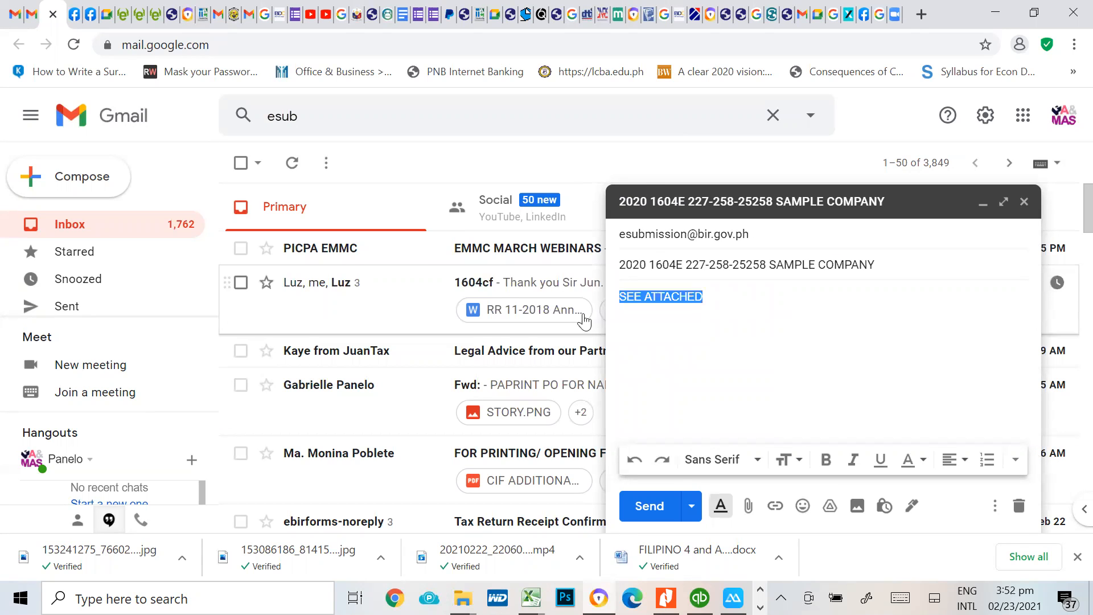
pyautogui.hotkey('ctrl', 'v')
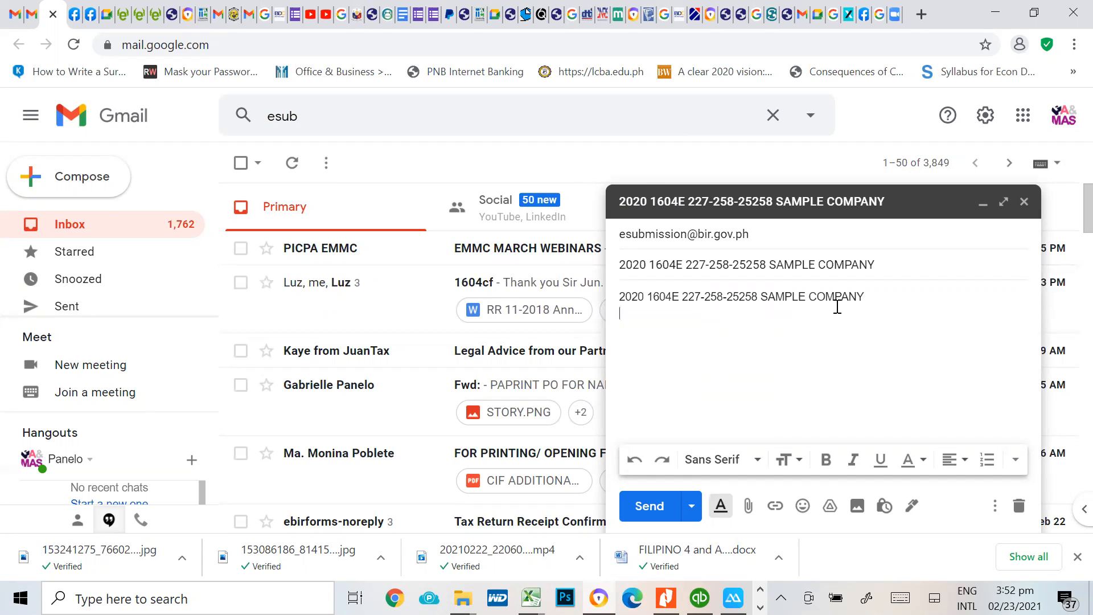
pyautogui.press('Return')
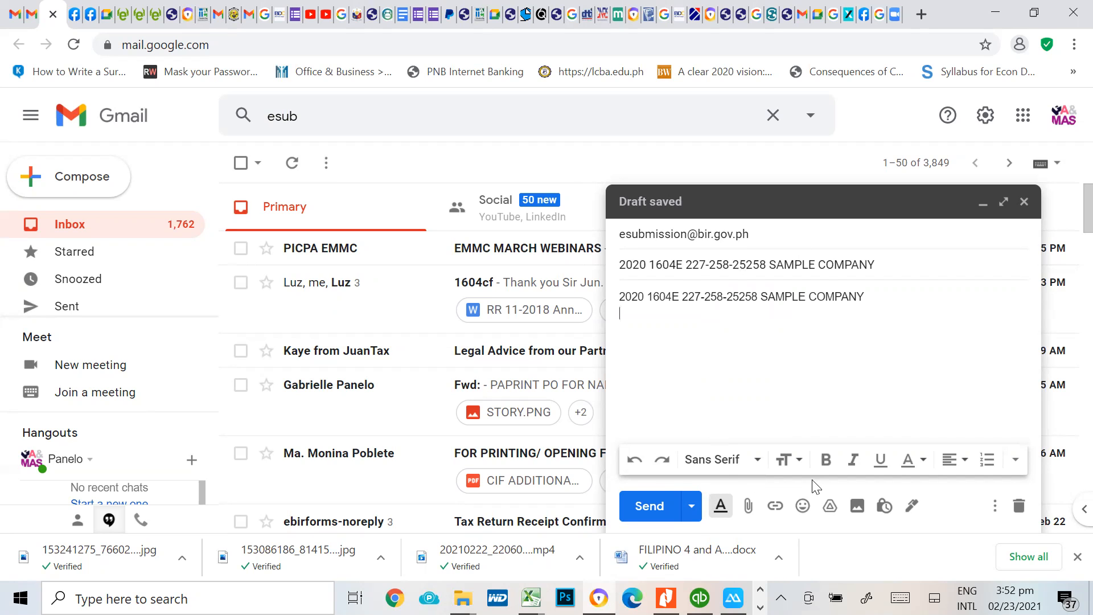
# Start attaching a file to the message and browse to the BIRALPHA70 - SAMPLE folder on drive C
pyautogui.click(748, 506)
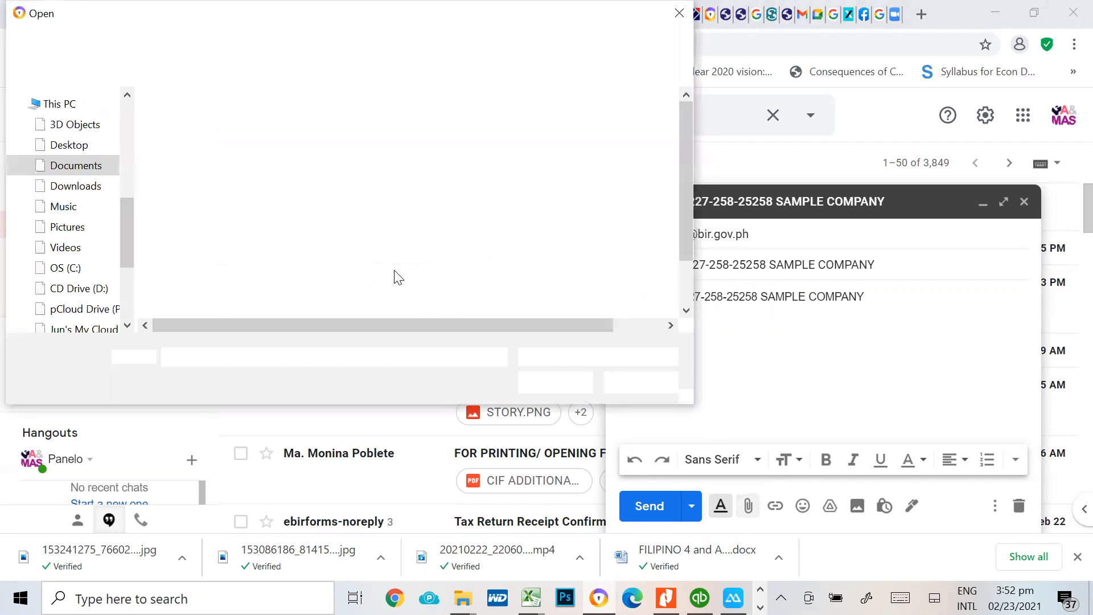
pyautogui.moveTo(125, 231)
pyautogui.mouseDown()
pyautogui.moveTo(128, 169)
pyautogui.moveTo(121, 245)
pyautogui.moveTo(126, 137)
pyautogui.moveTo(121, 249)
pyautogui.mouseUp()
pyautogui.click(73, 202)
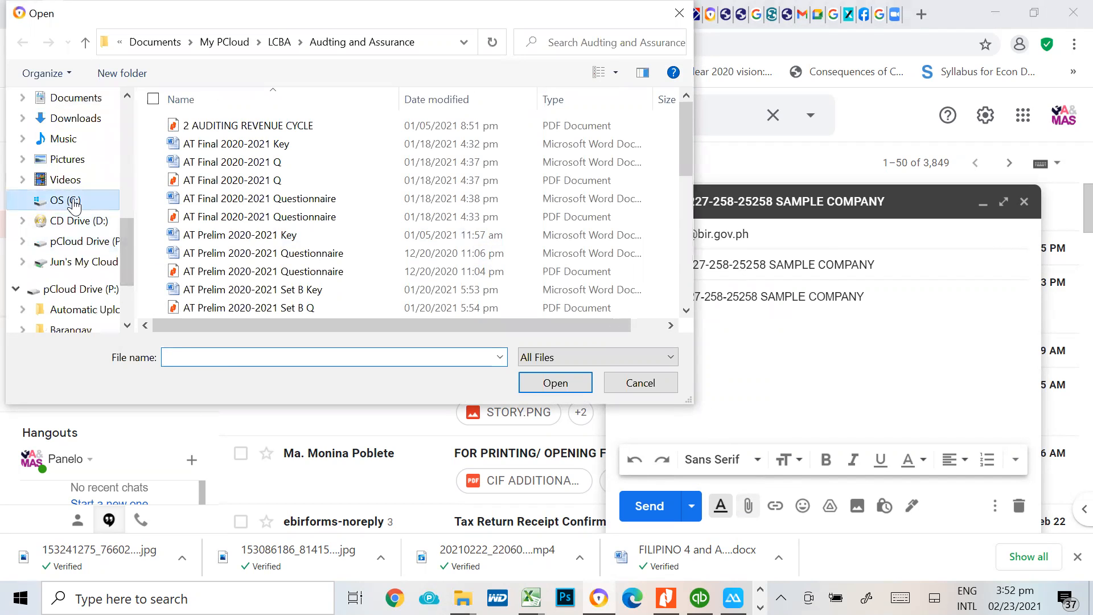
pyautogui.scroll(-5, 317, 266)
pyautogui.scroll(3, 317, 266)
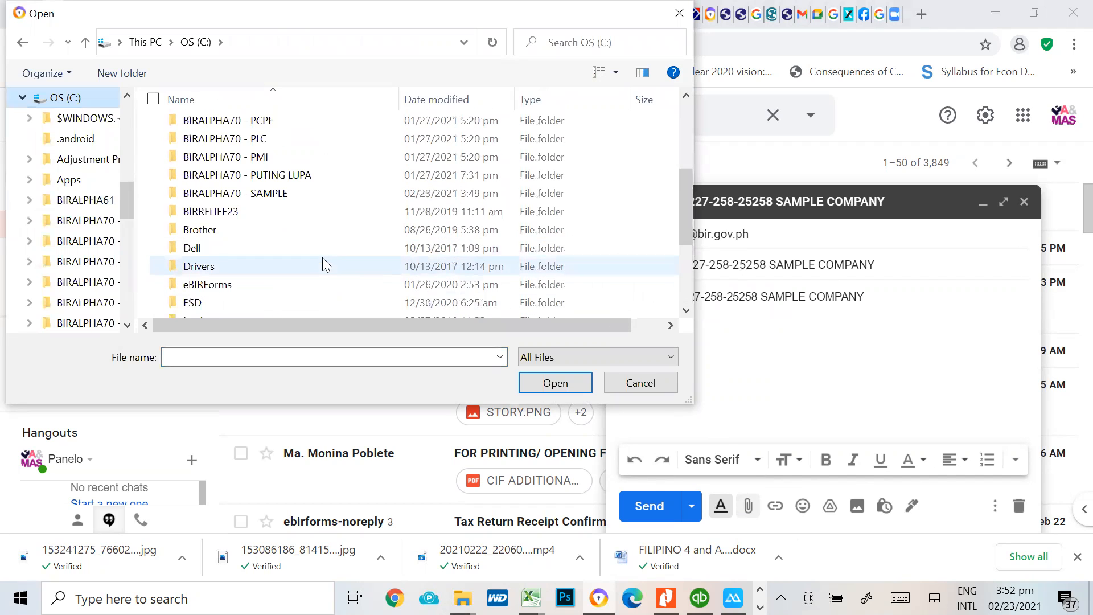
pyautogui.scroll(3, 254, 266)
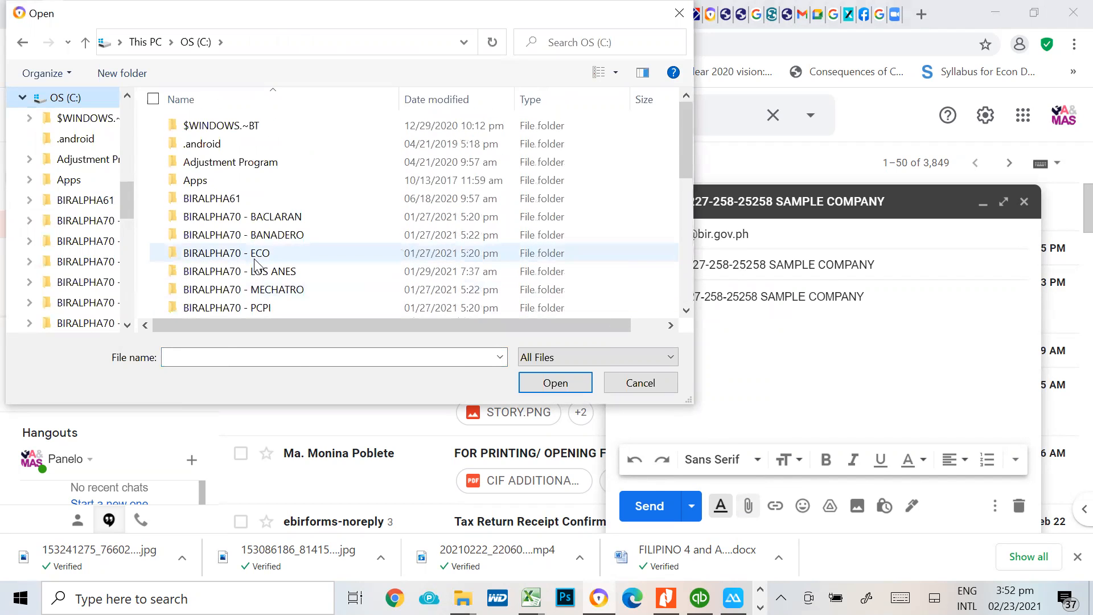
pyautogui.scroll(-6, 256, 266)
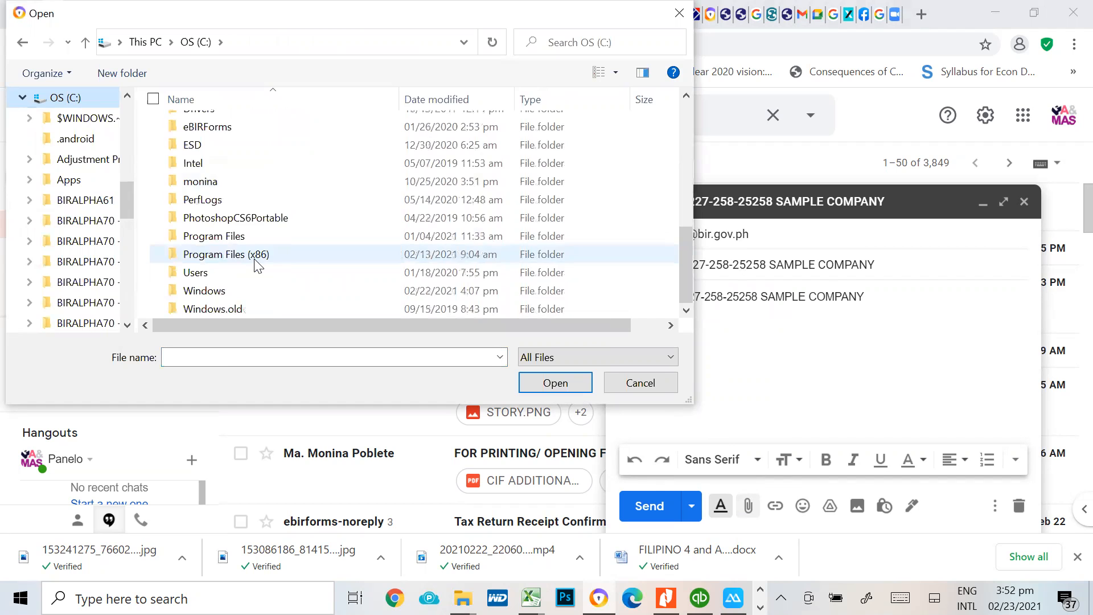
pyautogui.scroll(2, 254, 259)
pyautogui.scroll(2, 254, 261)
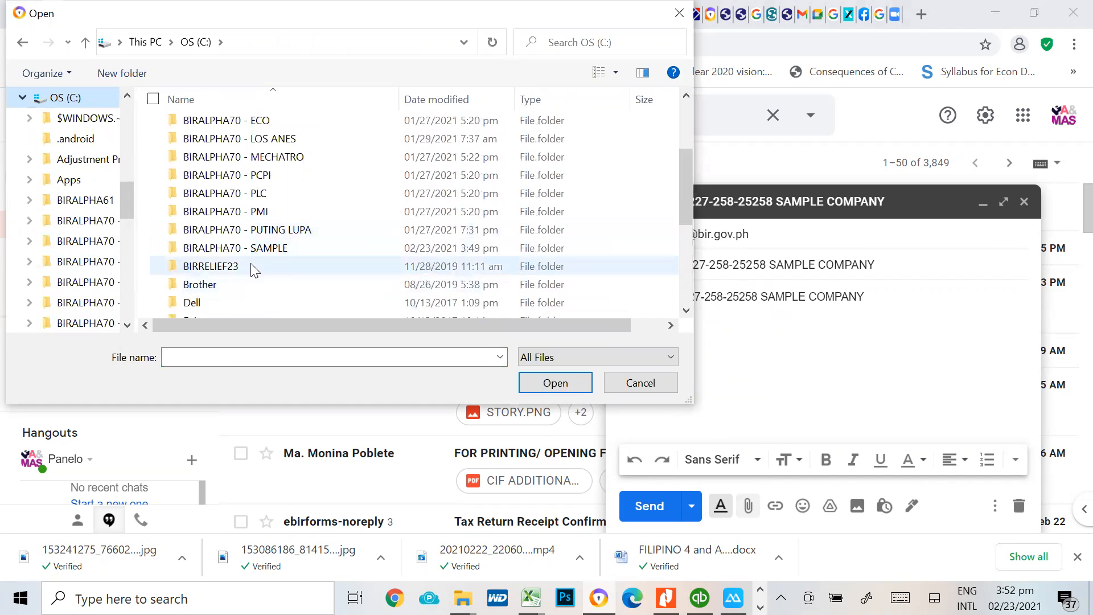
pyautogui.doubleClick(247, 248)
# Attach the 1604E DAT file from the EncryptedFile folder and close the message without sending it
pyautogui.scroll(-1, 245, 247)
pyautogui.scroll(1, 245, 248)
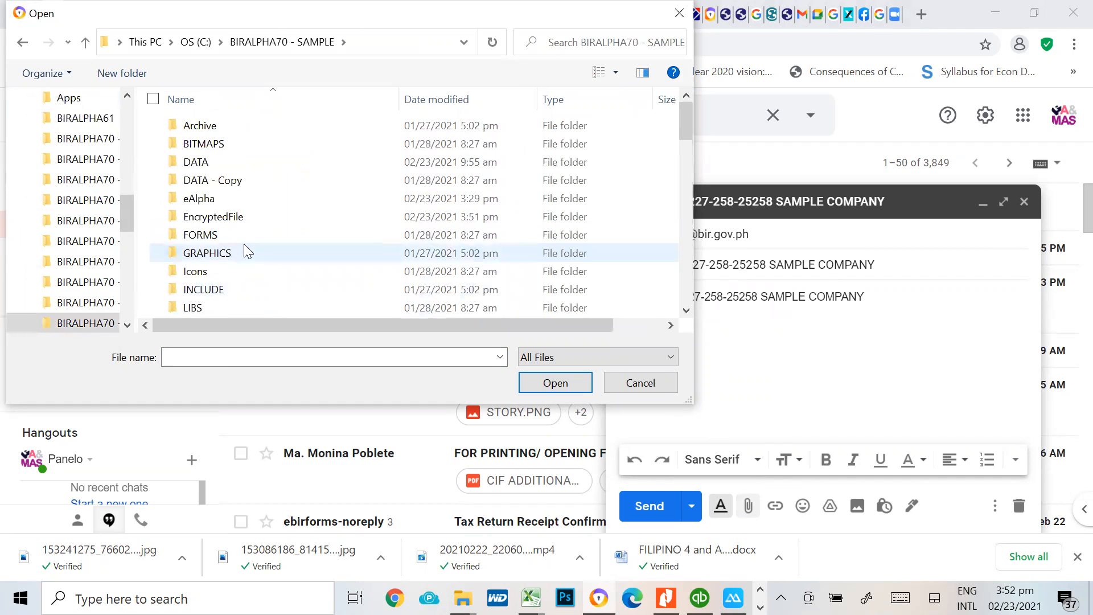
pyautogui.doubleClick(214, 217)
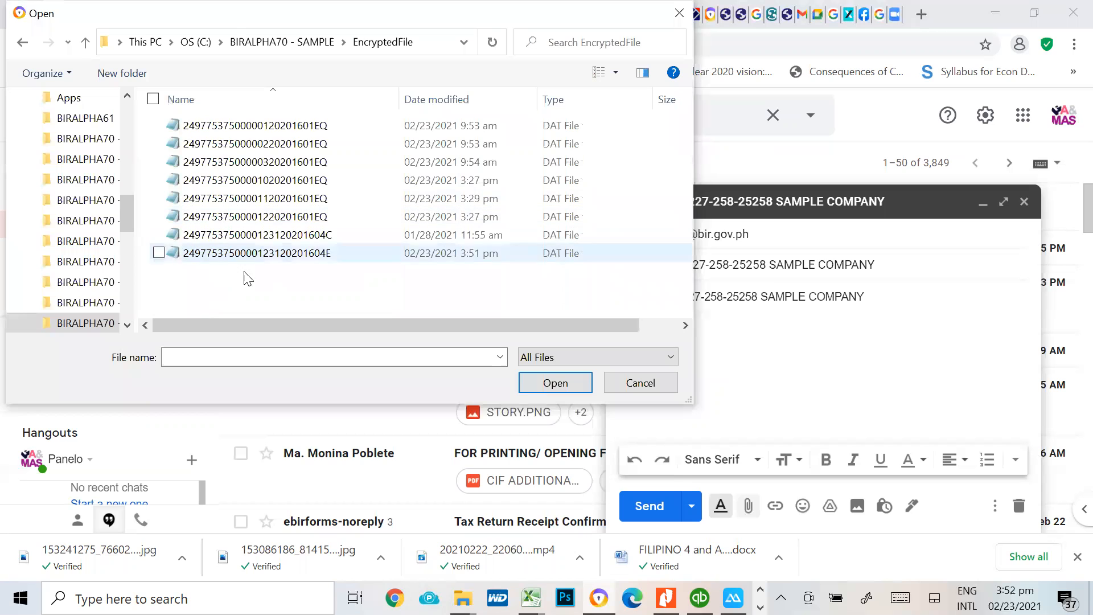
pyautogui.click(300, 253)
pyautogui.click(576, 381)
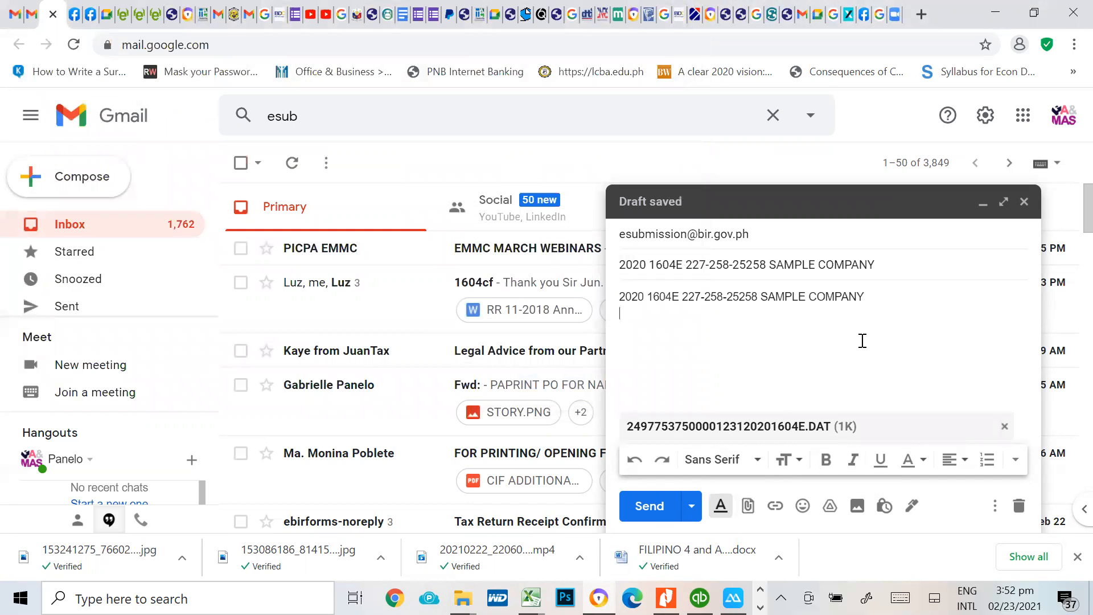
pyautogui.click(1024, 203)
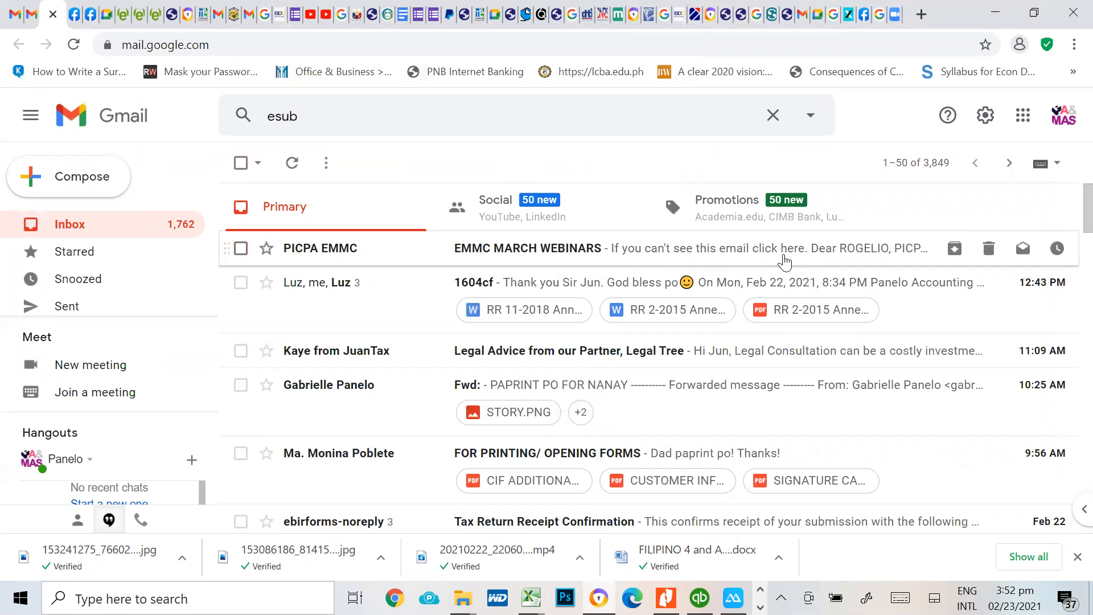
# Switch to the tutorial workbook in Excel and review the 1604E annual alphalist totals and the year-end compliances on Sheet1
pyautogui.hotkey('alt', 'Tab')
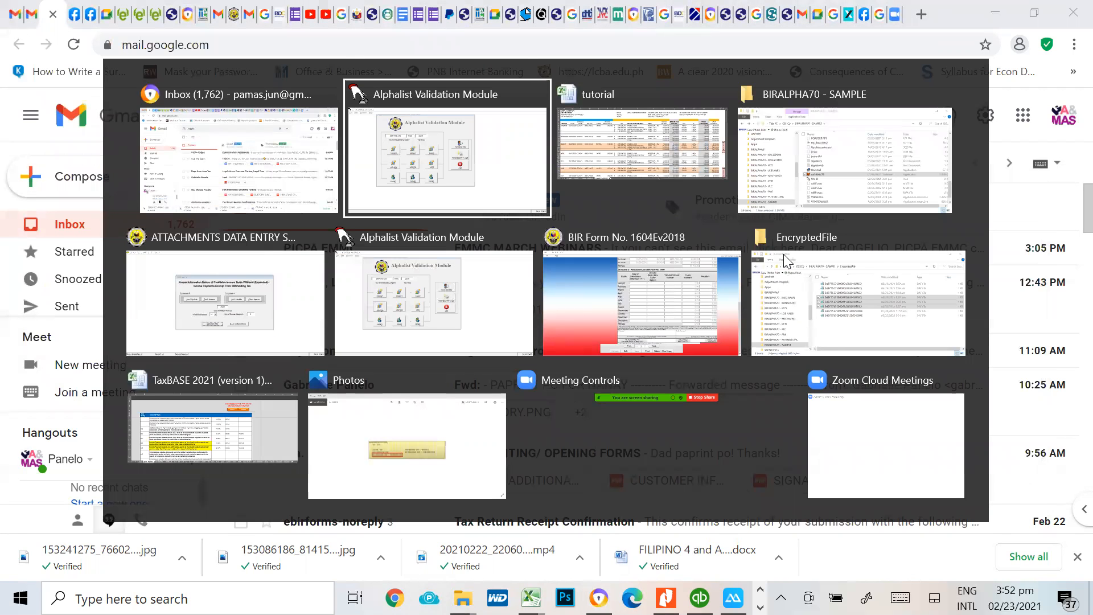
pyautogui.hotkey('alt', 'Tab')
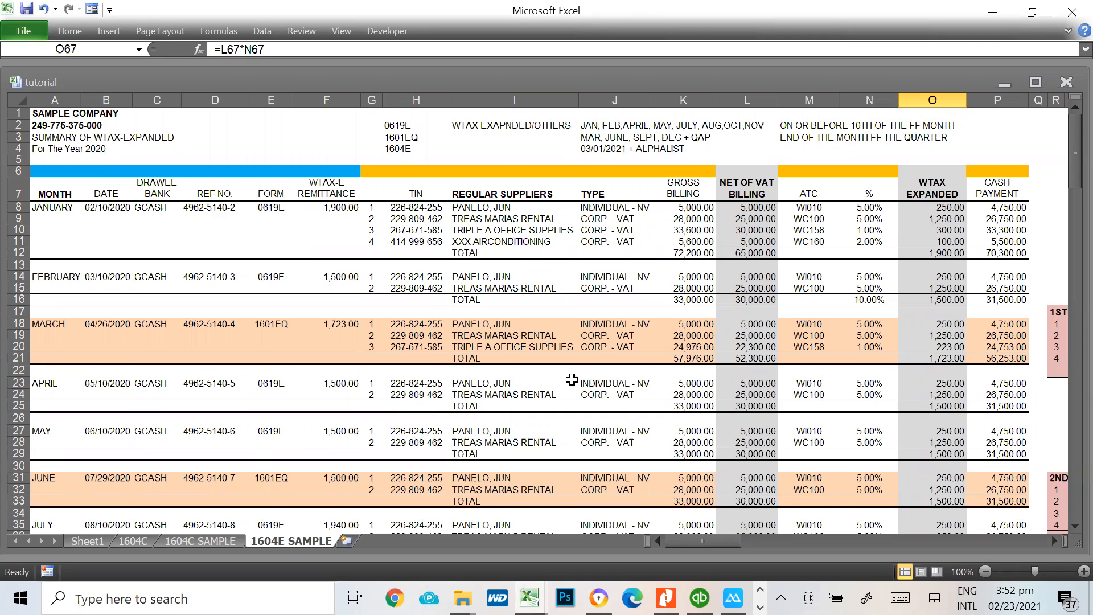
pyautogui.scroll(-8, 572, 382)
pyautogui.scroll(-3, 576, 390)
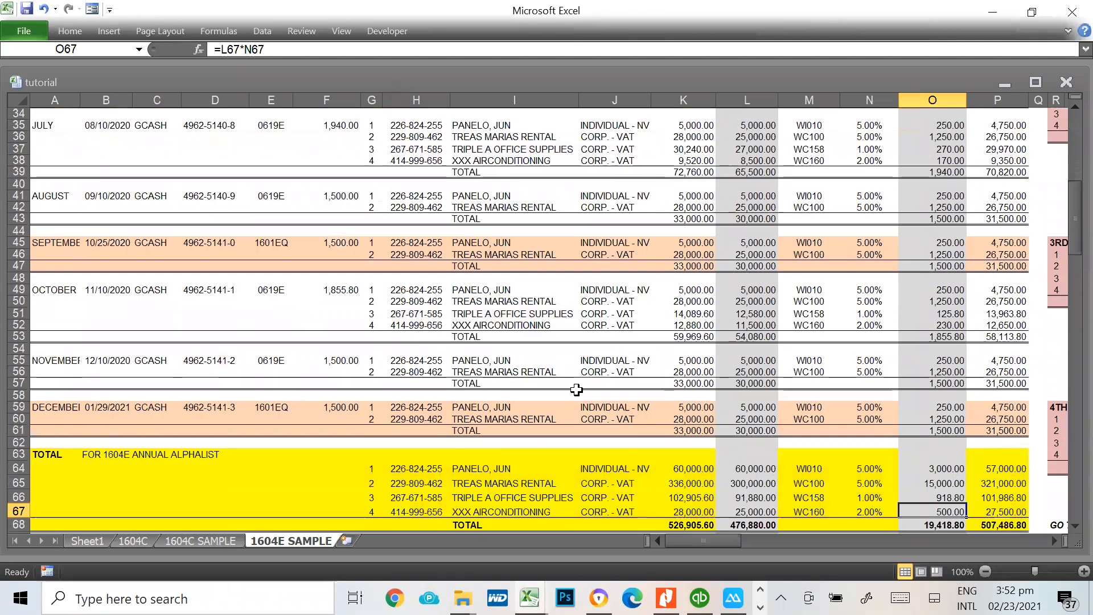
pyautogui.scroll(-3, 631, 444)
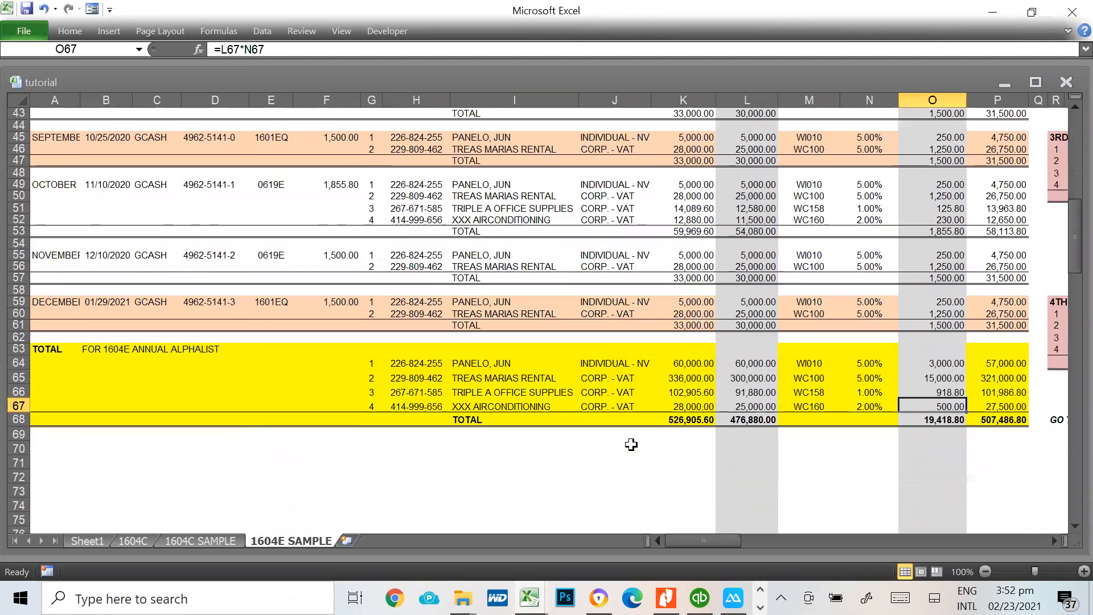
pyautogui.click(97, 541)
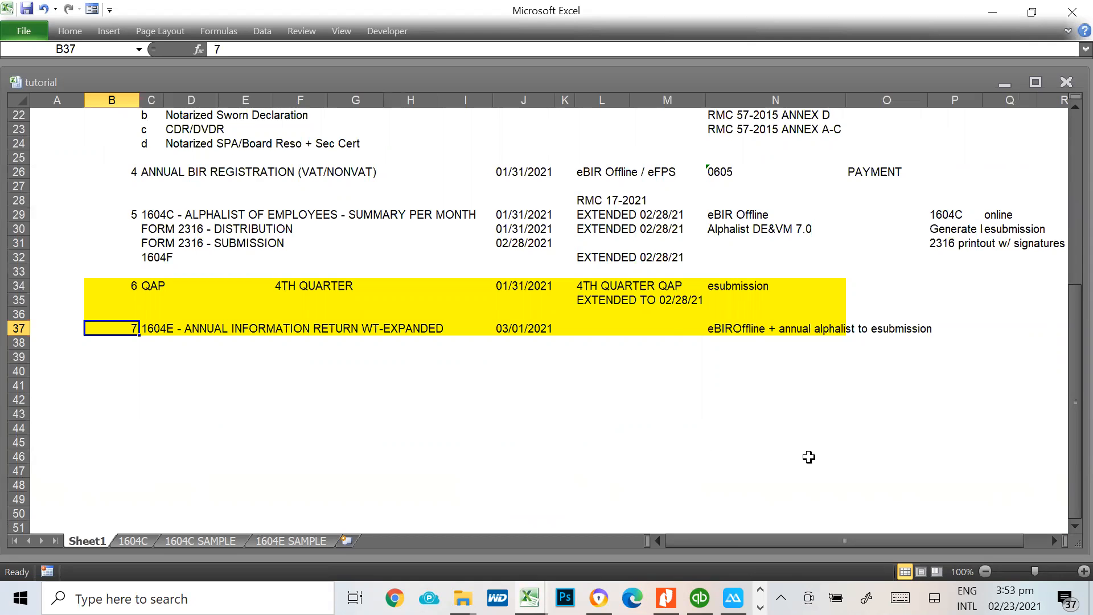
pyautogui.scroll(7, 808, 453)
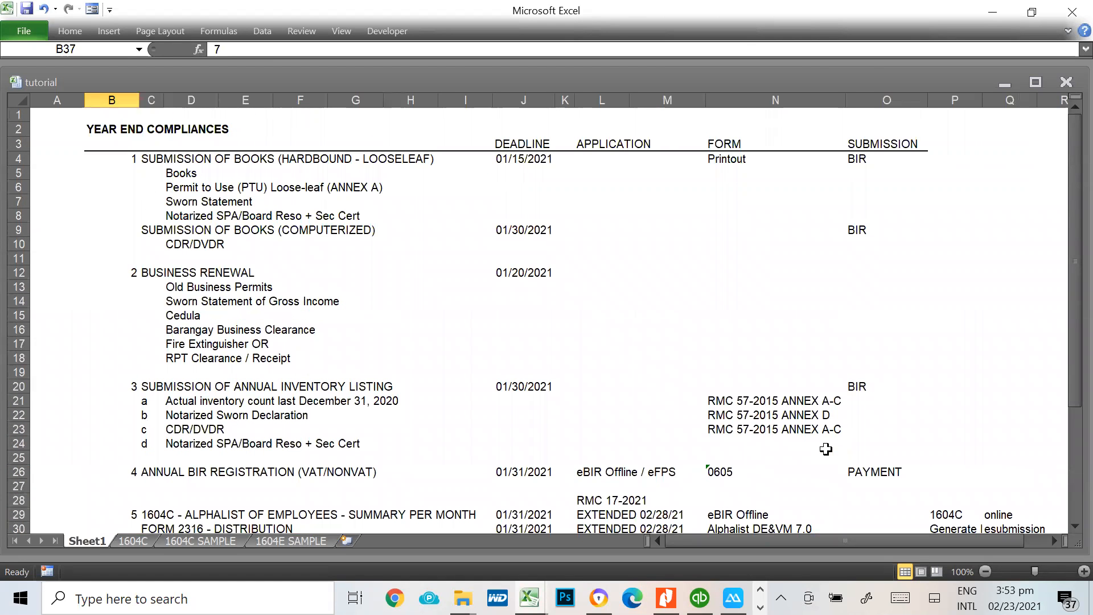